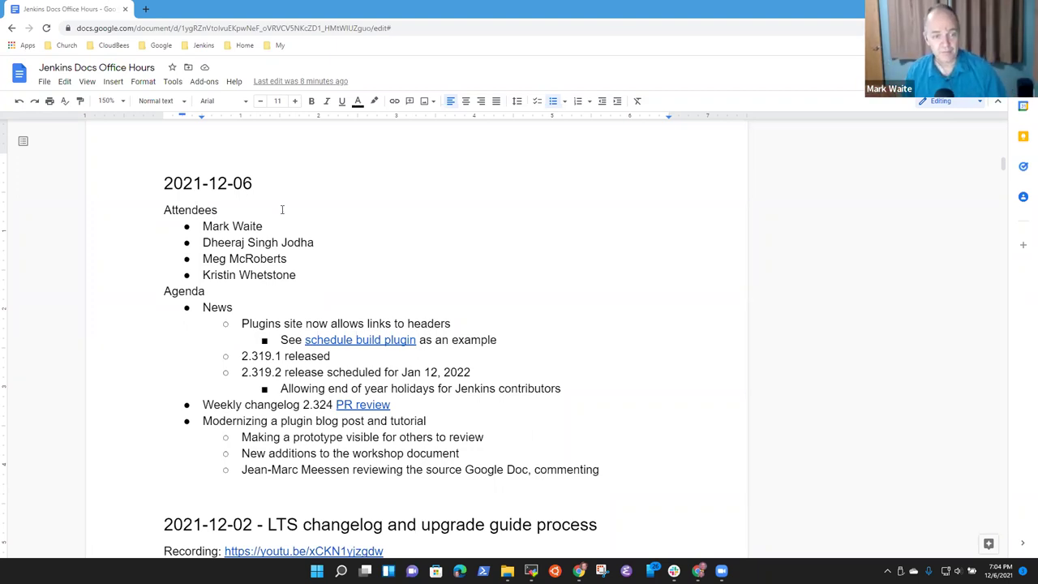
Step: Remove the fourth attendee from the 2021-12-06 attendees list, including the leftover empty bullet
double_click(313, 270)
key("shift+Home")
key("BackSpace")
key("BackSpace")
key("BackSpace")
key("Down")
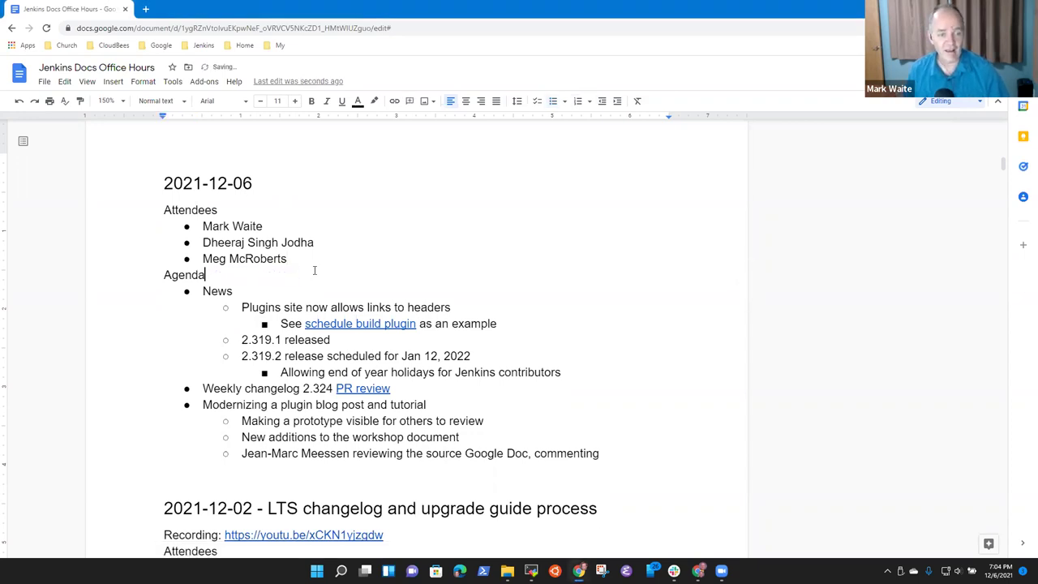
Step: Review the 2021-12-06 agenda from News through the weekly changelog and the plugin modernization items
key("shift+Home")
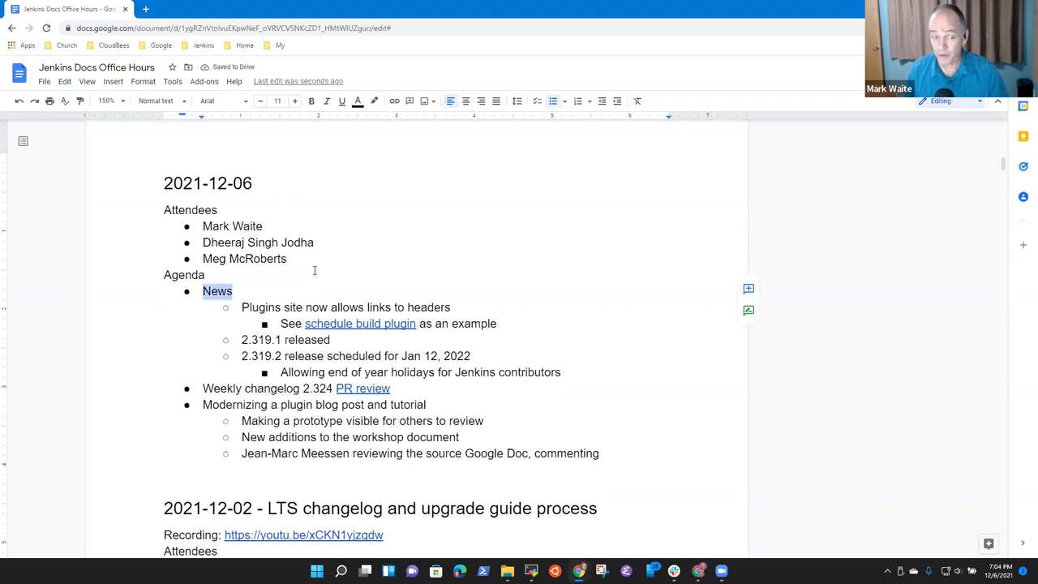
key("Down")
key("Down")
key("Down")
key("Down")
key("shift+End")
key("Down")
key("shift+End")
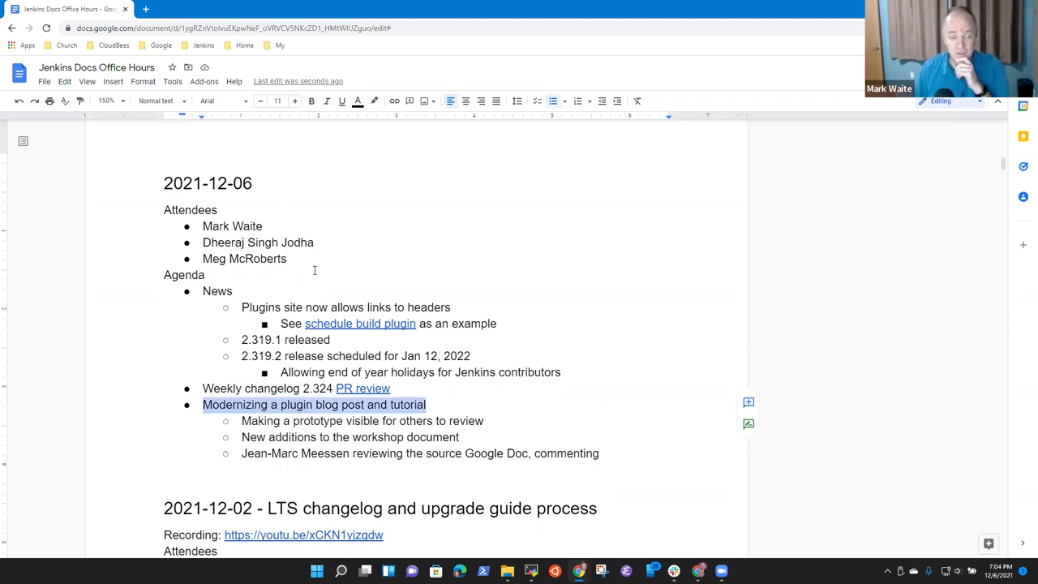
key("Down")
key("Down")
key("Down")
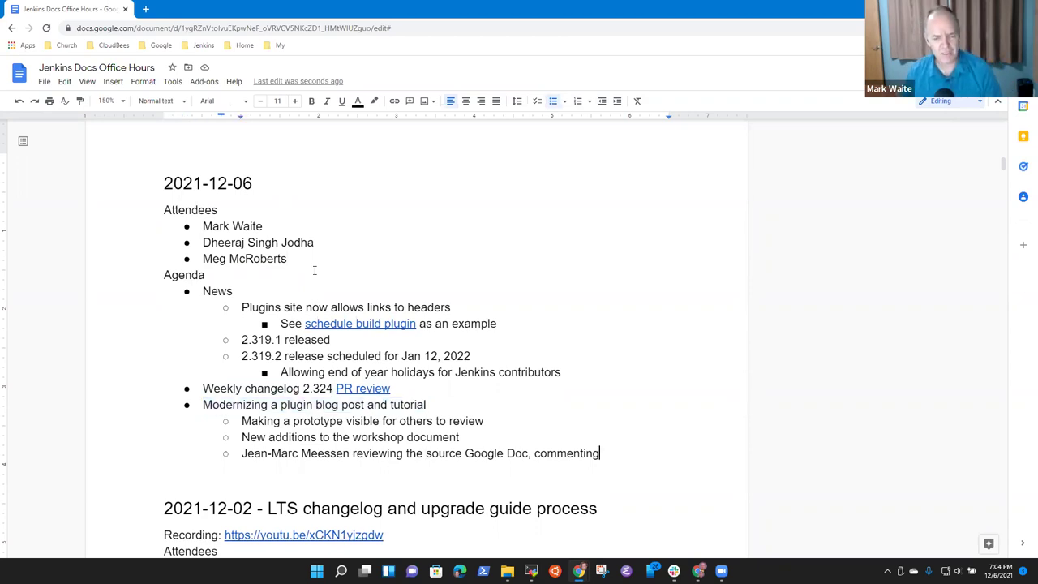
key("Return")
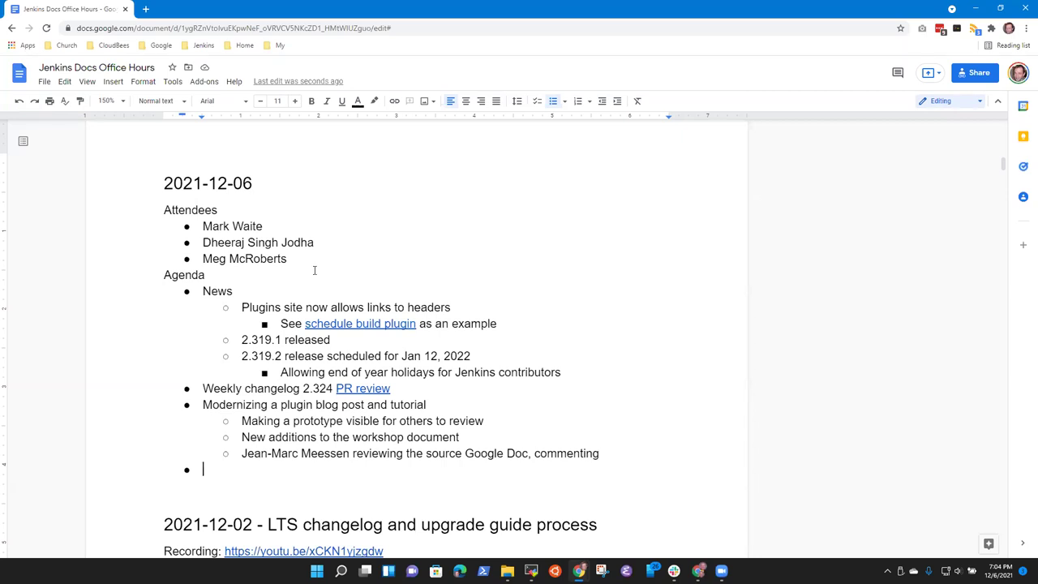
key("BackSpace")
key("BackSpace")
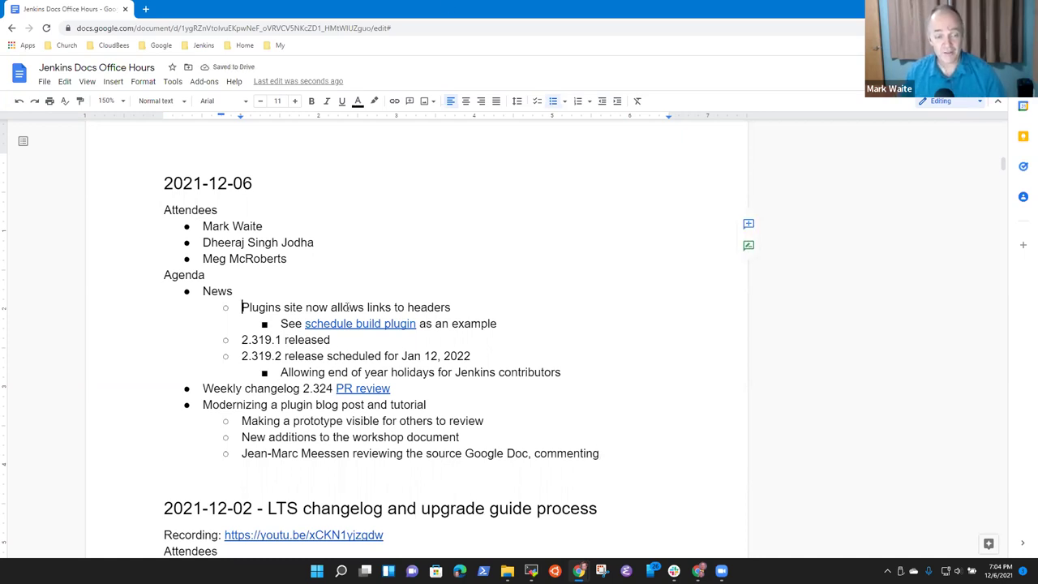
Step: Open the schedule build plugin example linked in the News item and highlight the section anchor in its page address
key("shift+End")
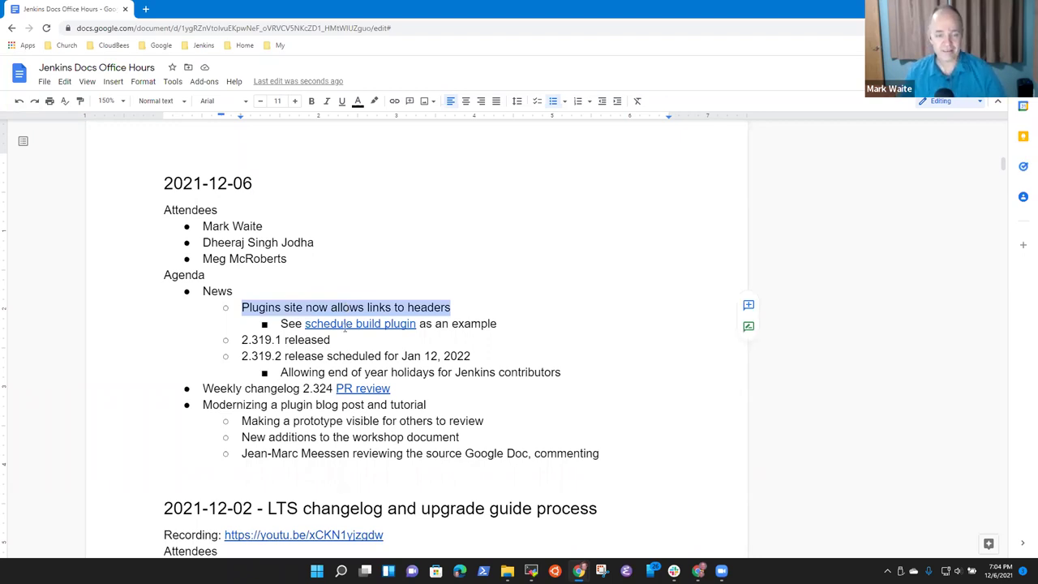
left_click(350, 324)
left_click(388, 345)
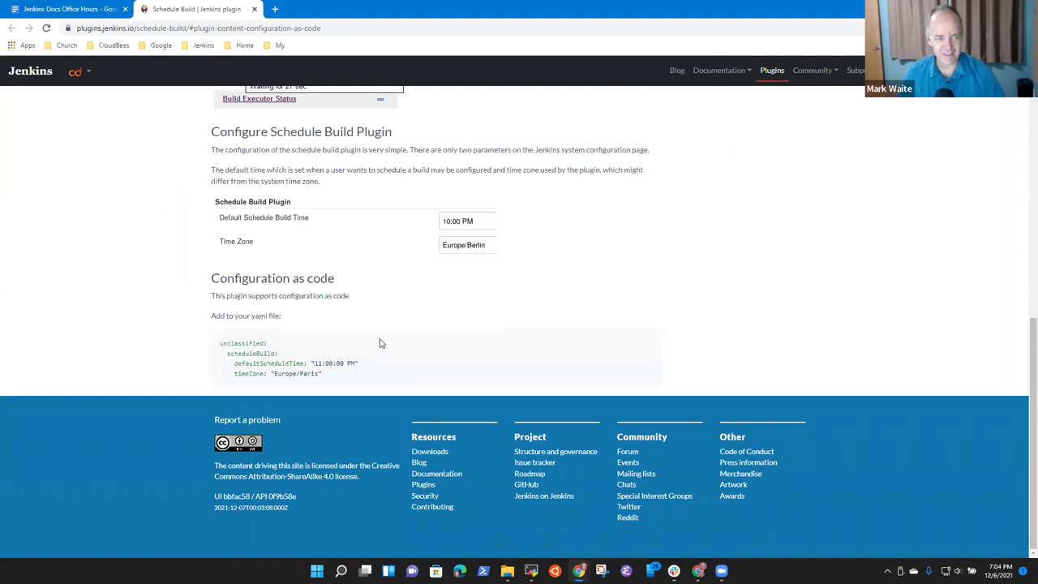
left_click_drag(317, 30, 189, 30)
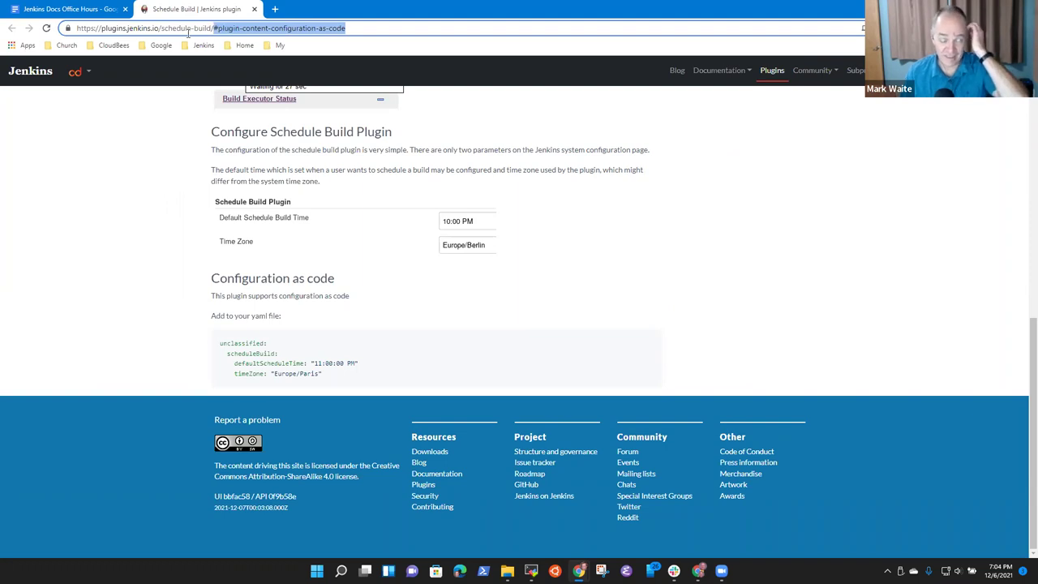
left_click(5, 235)
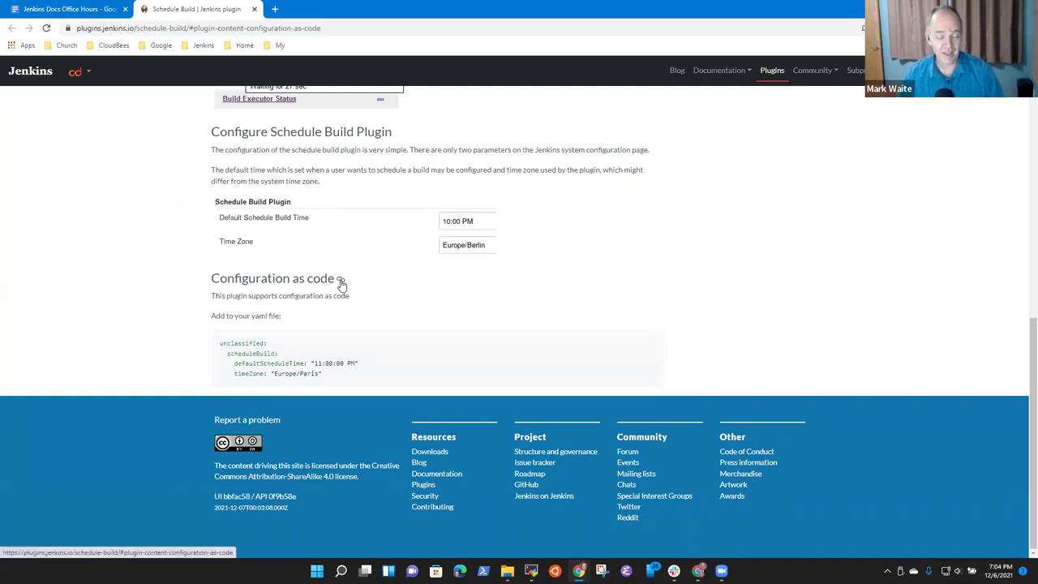
Step: Follow the anchor links of the Configure Schedule Build Plugin and Scheduling Builds headings
left_click(399, 134)
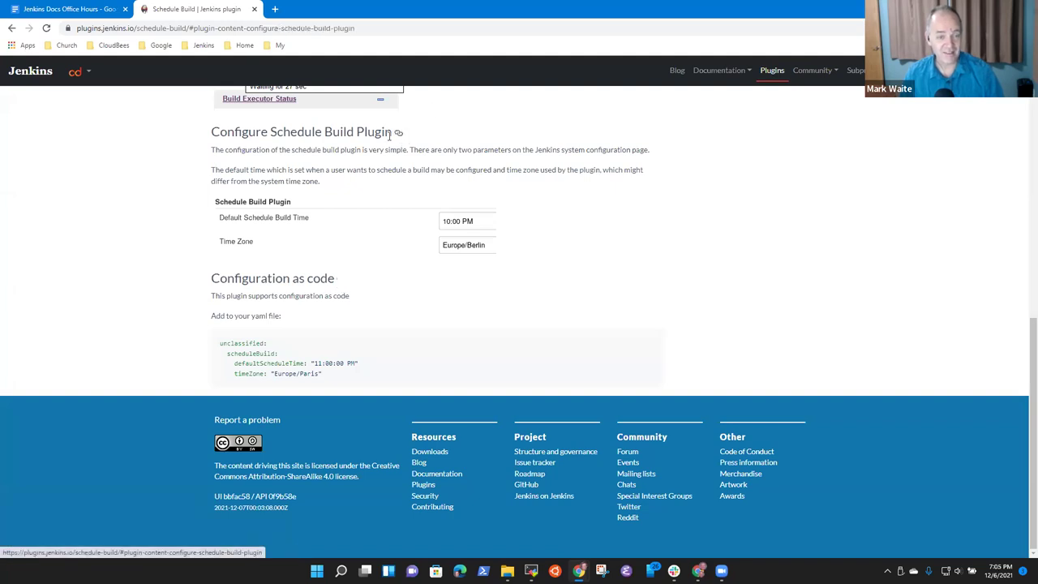
scroll(405, 258, "up", 7)
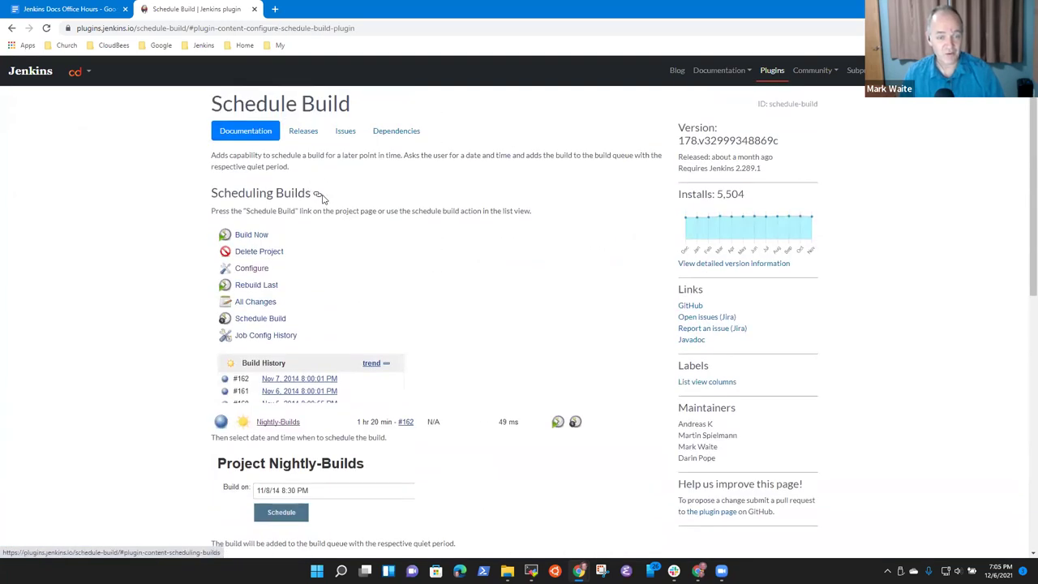
left_click(317, 194)
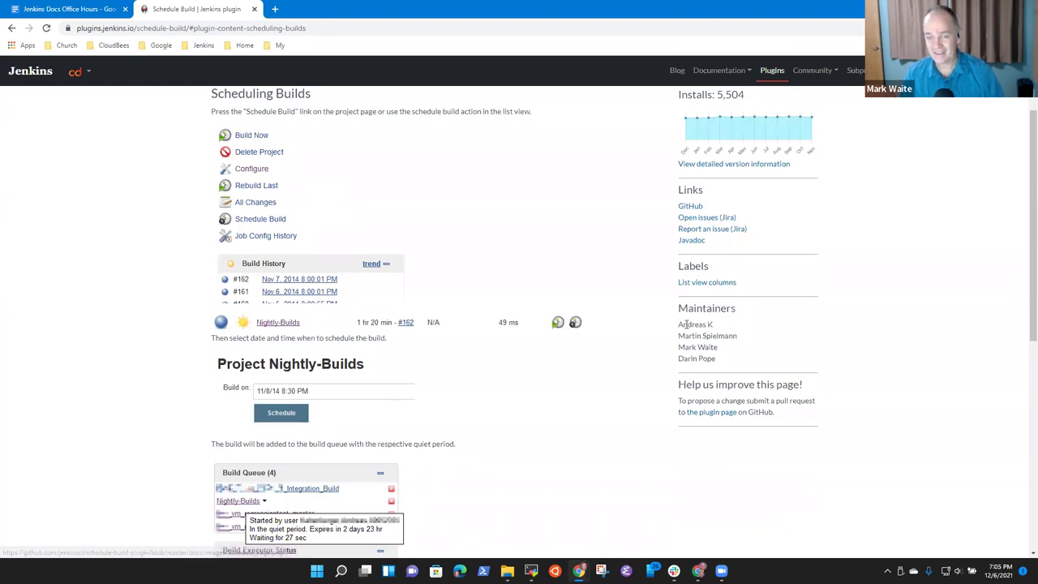
scroll(412, 192, "up", 2)
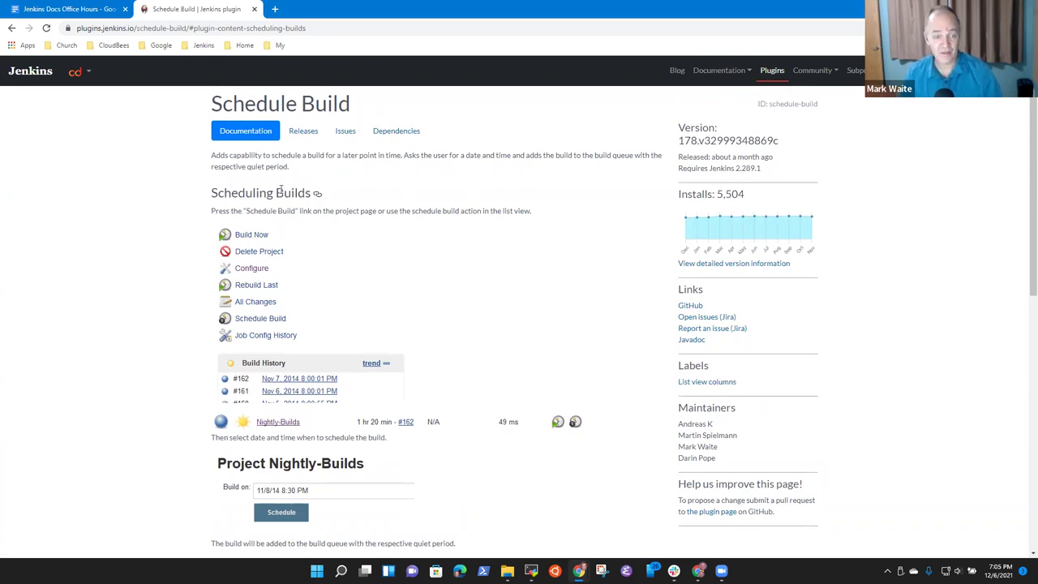
Step: Search the Jenkins plugins index for "git" and open the Git plugin's page
left_click(771, 72)
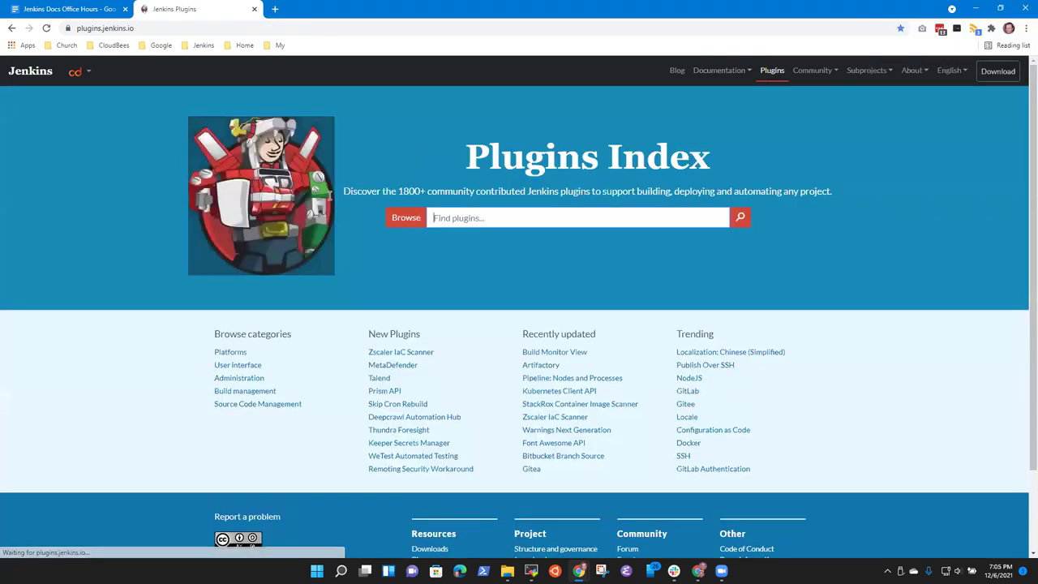
type("git")
key("Return")
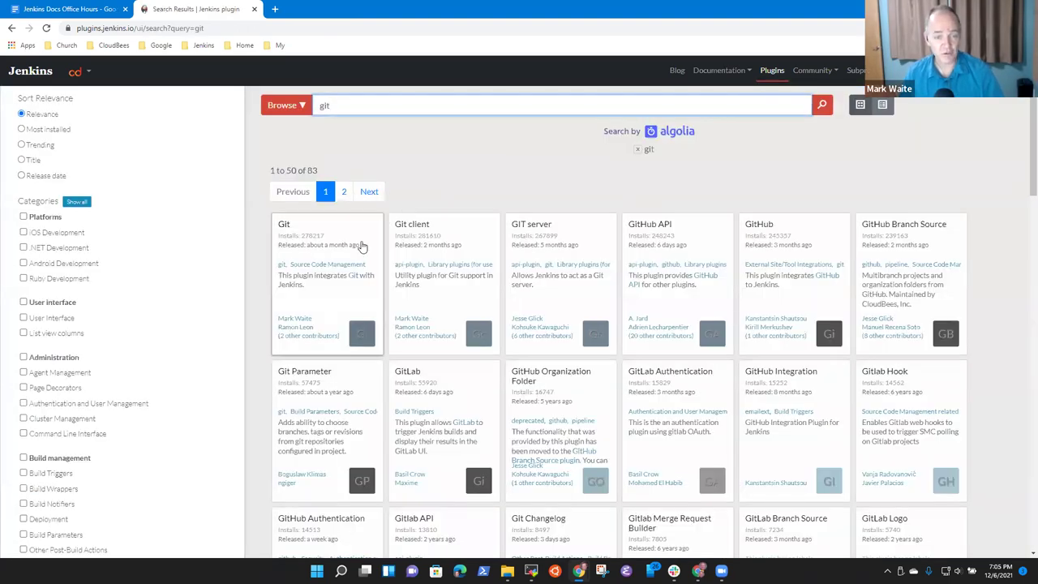
left_click(359, 238)
Step: Test the Git plugin's table of contents links for Repositories, Configuration, Introduction, Extensions and Environment Variables
left_click(276, 400)
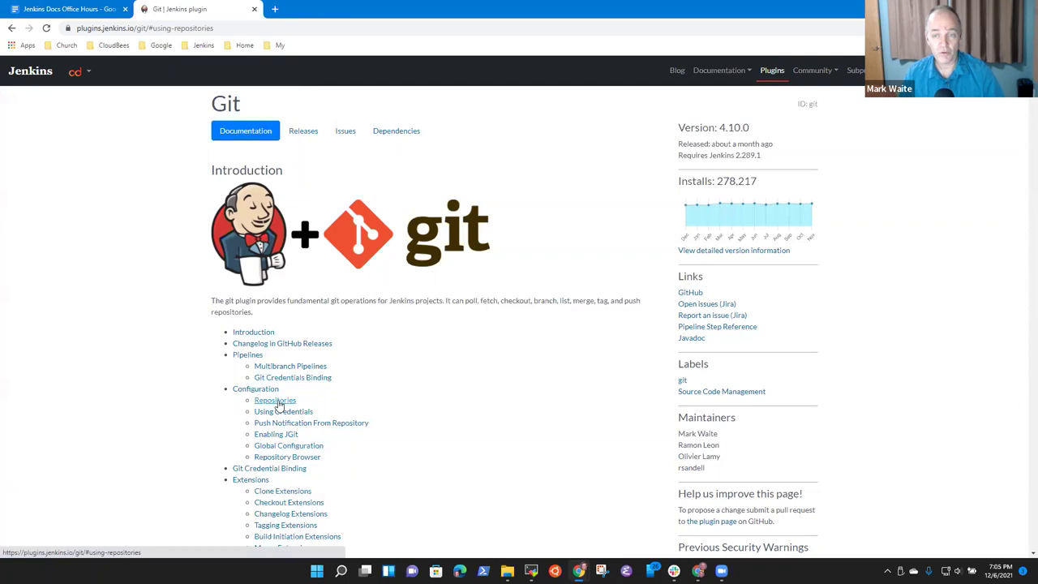
left_click(256, 392)
left_click(258, 333)
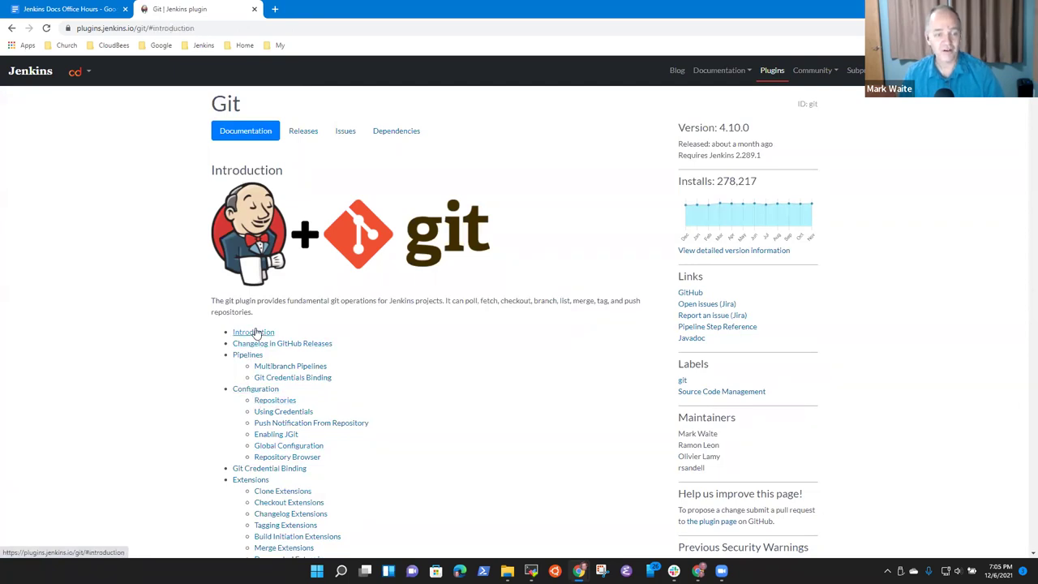
scroll(253, 422, "down", 3)
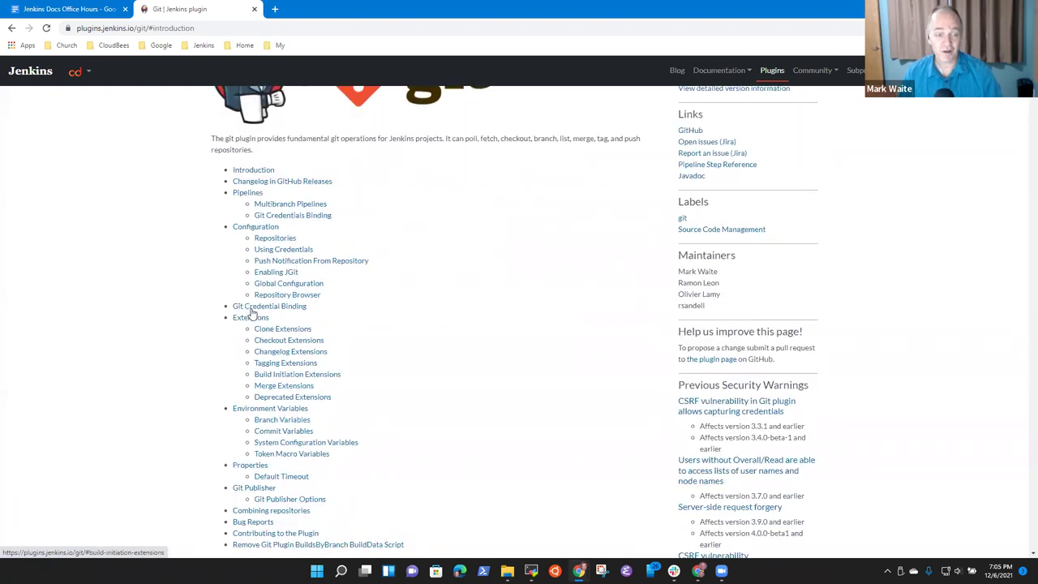
left_click(260, 321)
left_click(274, 410)
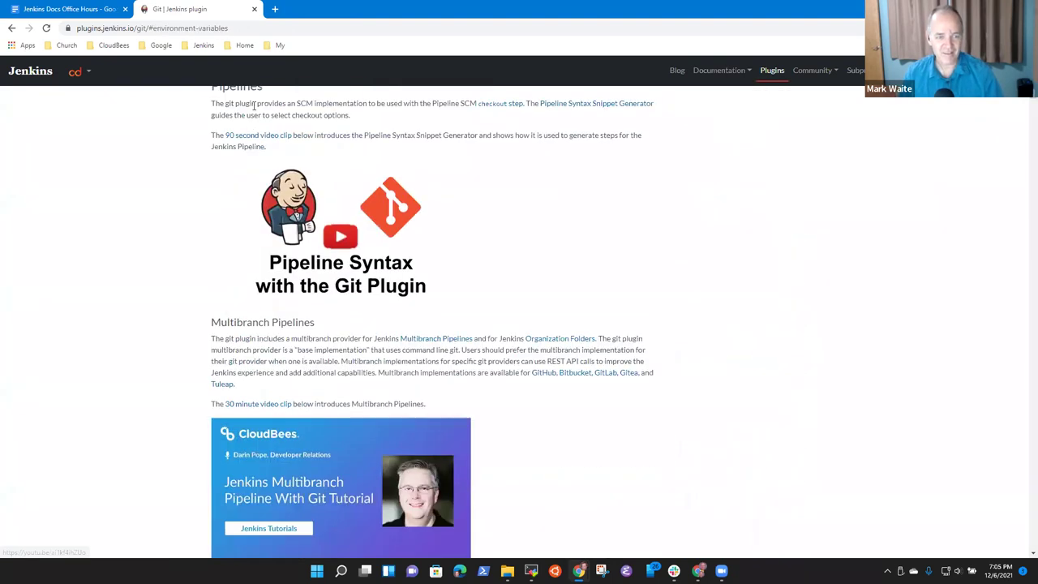
Step: Test the Bug Reports and Changelog in GitHub Releases links in the table of contents
scroll(274, 196, "up", 3)
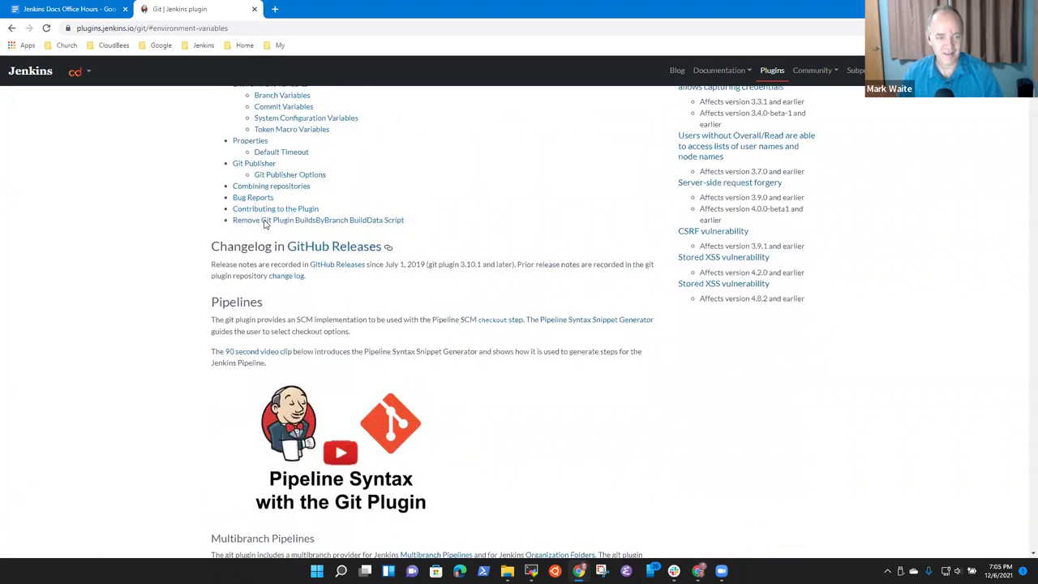
left_click(255, 198)
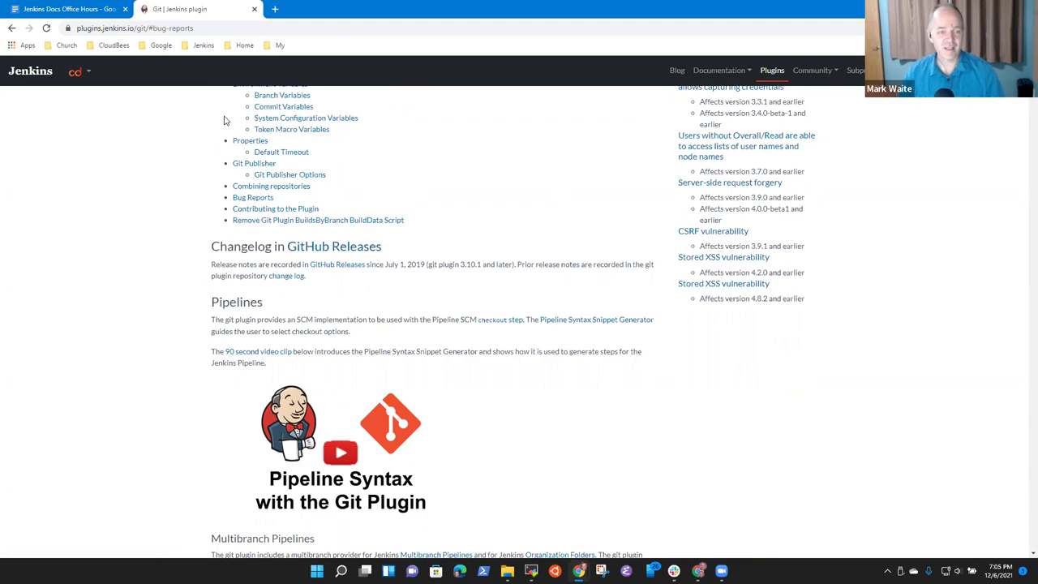
scroll(403, 243, "up", 7)
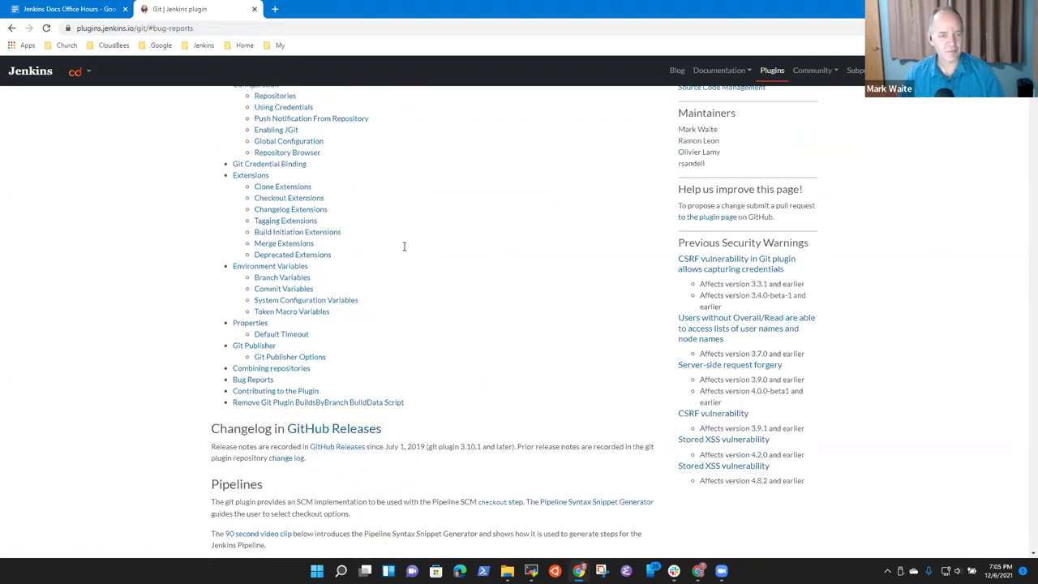
left_click(278, 345)
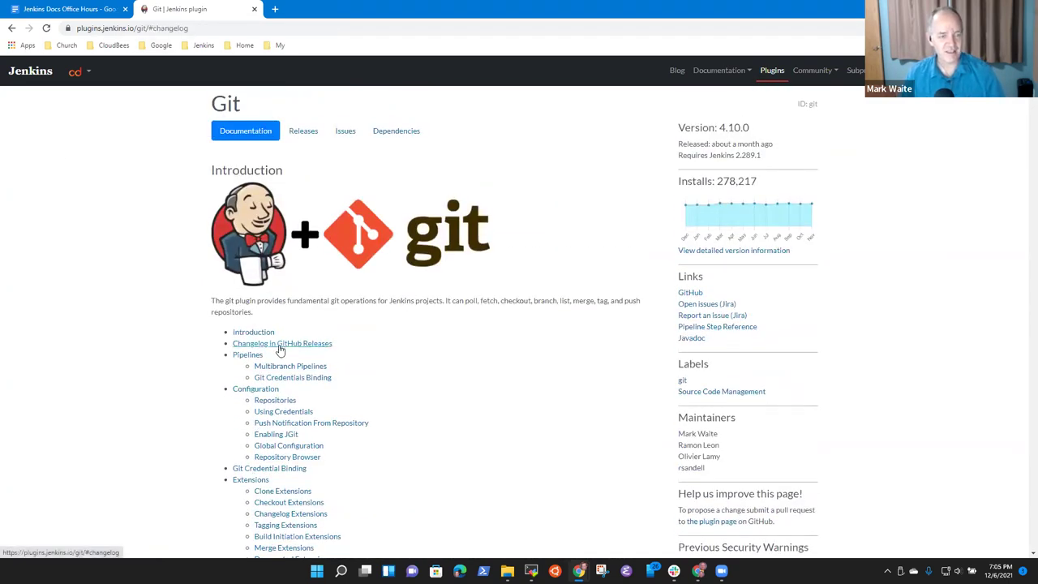
Step: Follow the heading anchor links of Pipelines and Git Username and Password Binding in the Git documentation
scroll(162, 450, "down", 10)
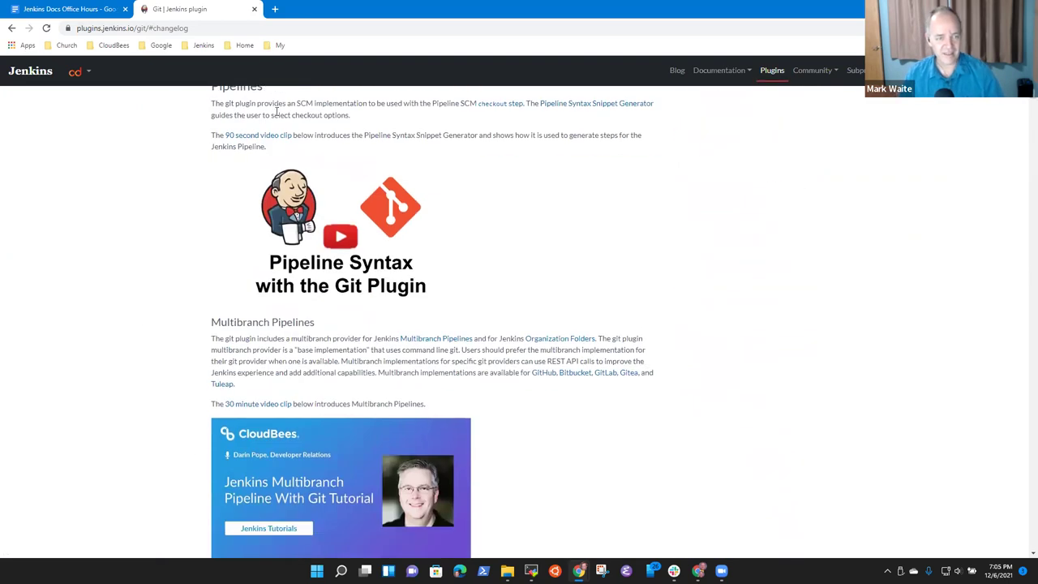
scroll(276, 130, "up", 3)
left_click(271, 308)
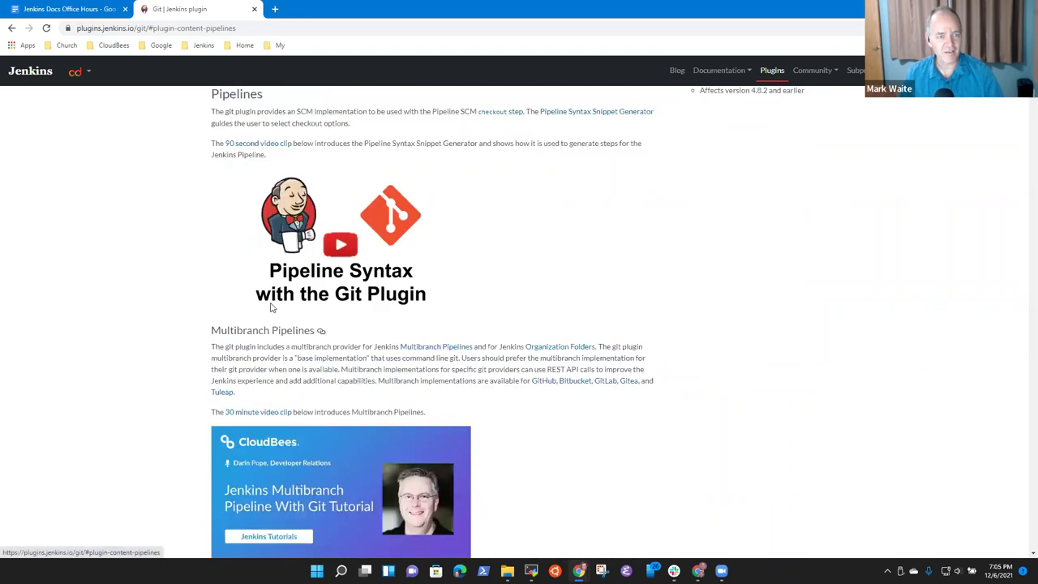
scroll(321, 341, "down", 5)
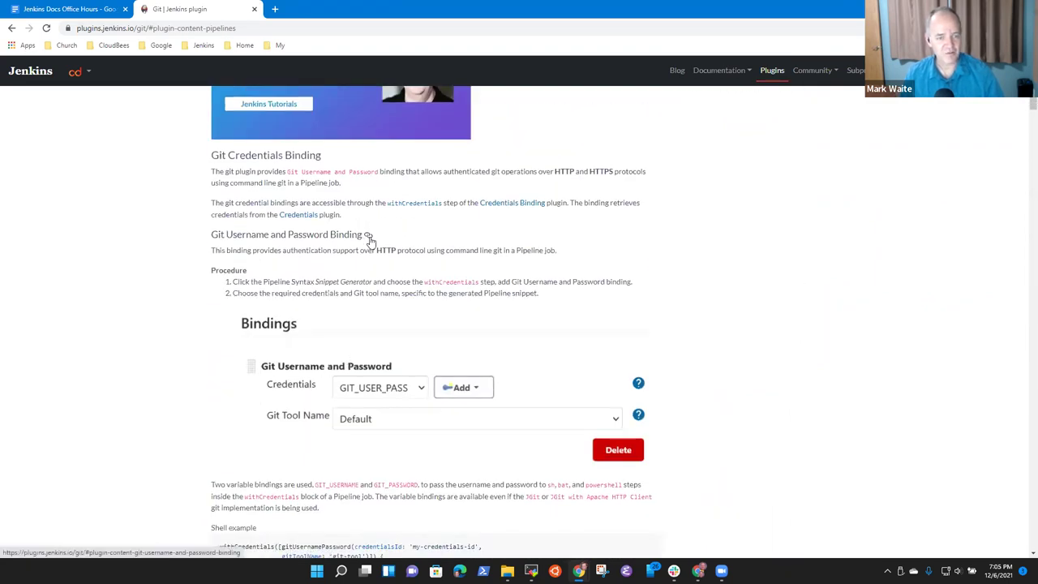
left_click(369, 236)
Step: Compare the Changelog in GitHub Releases link in the table of contents with the anchor link on its heading
scroll(446, 298, "up", 6)
scroll(433, 298, "up", 10)
left_click(272, 344)
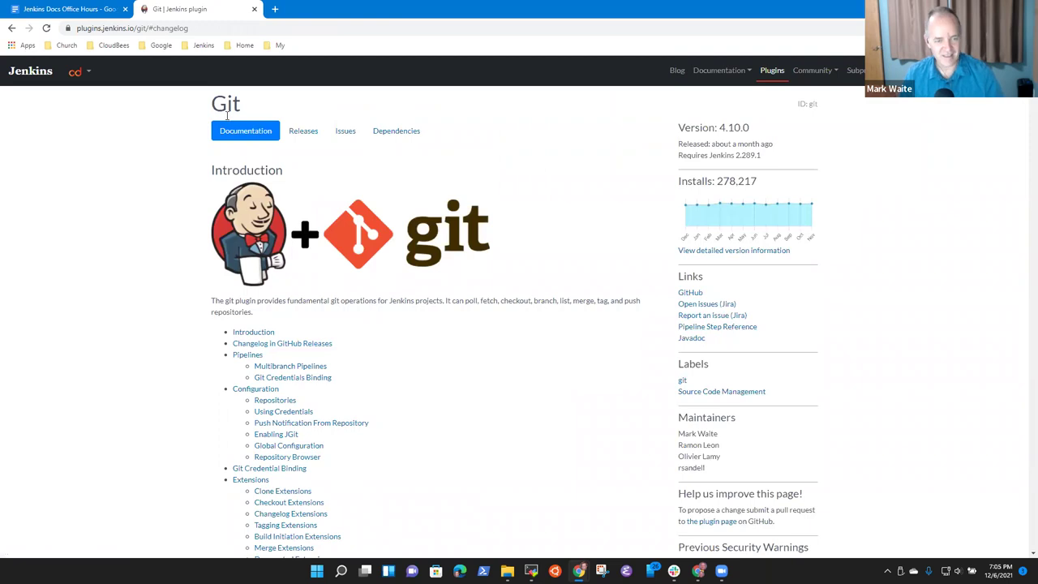
scroll(275, 280, "down", 5)
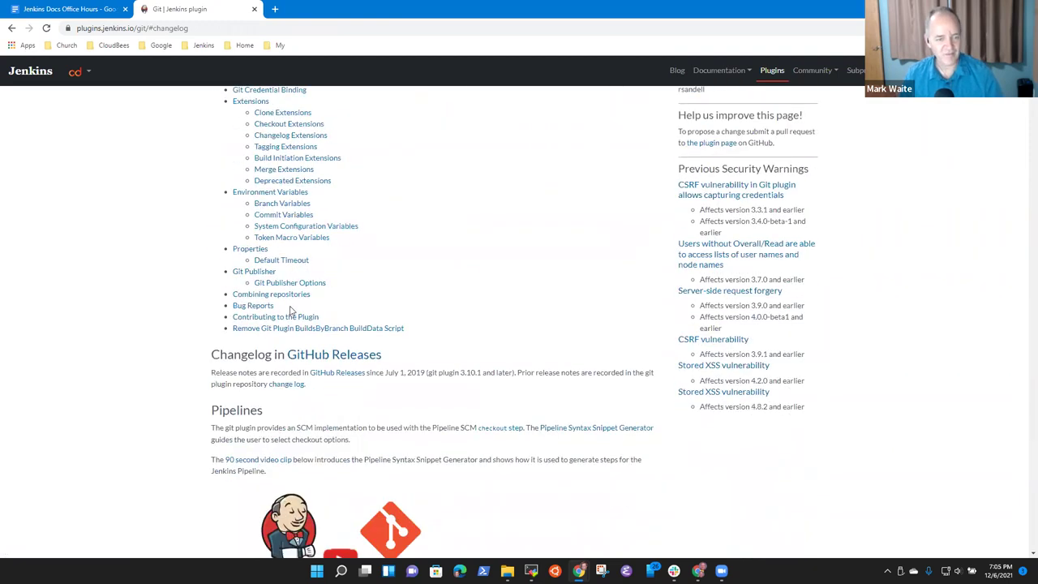
left_click(389, 359)
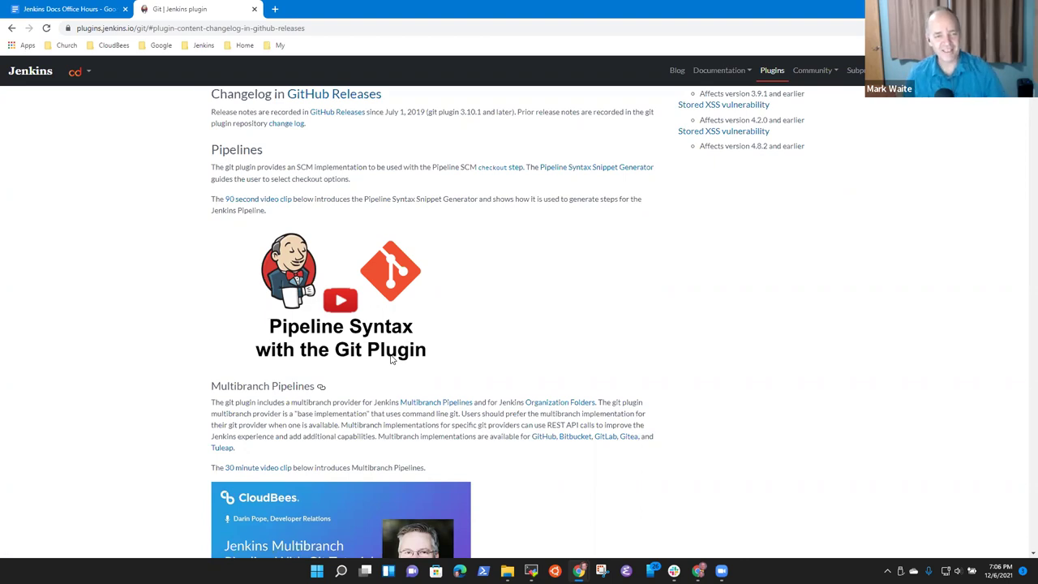
Step: Follow the Pipelines heading's anchor link and highlight the "plugin-content-" prefix in the page address
left_click(270, 150)
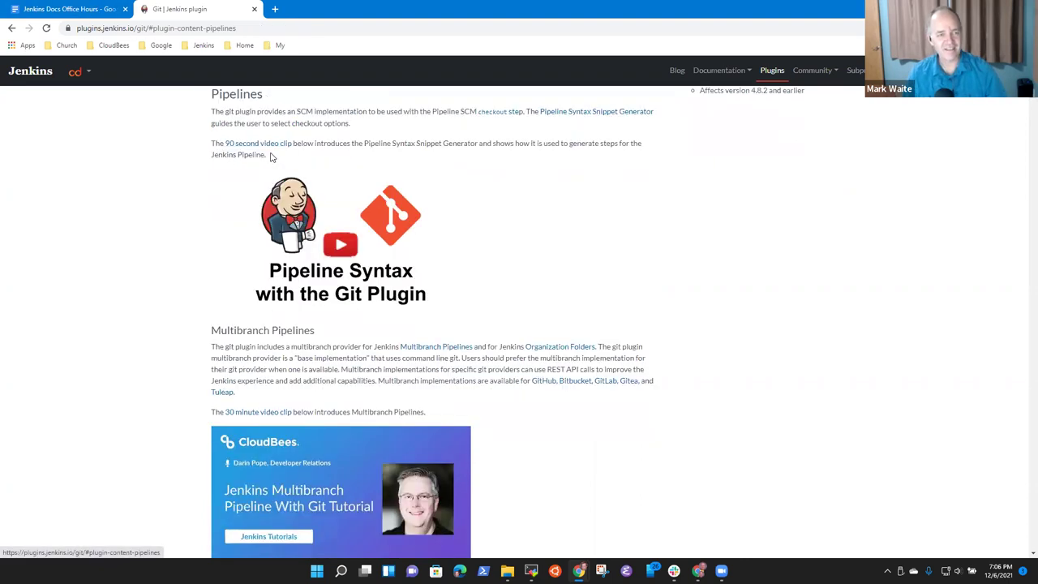
left_click(256, 29)
left_click(256, 28)
key("ctrl+shift+Left")
key("ctrl+shift+Left")
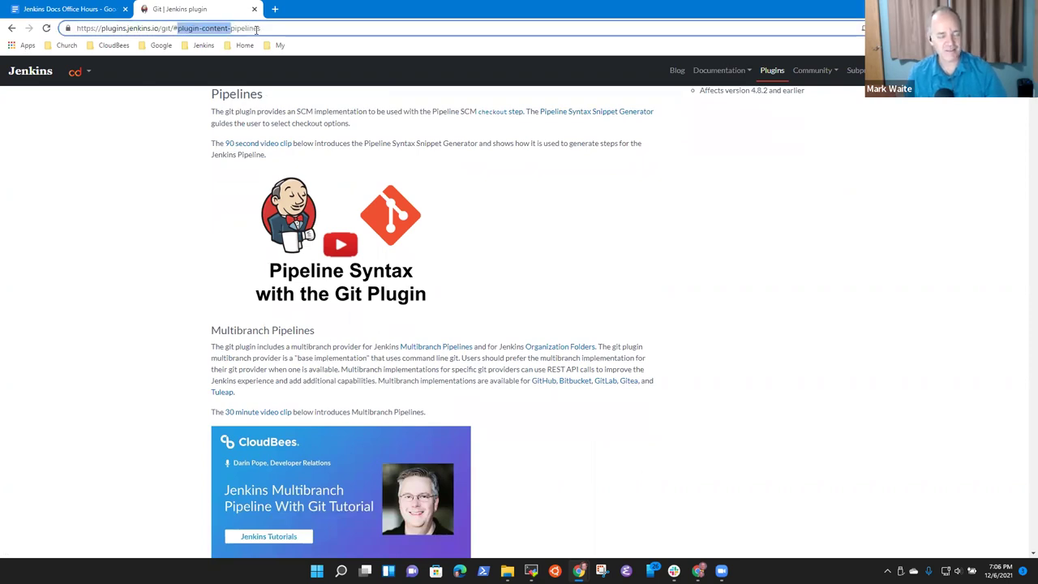
Step: Follow the Changelog in GitHub Releases link and try its address with "plugin-content-" inserted before "changelog"
scroll(268, 324, "up", 10)
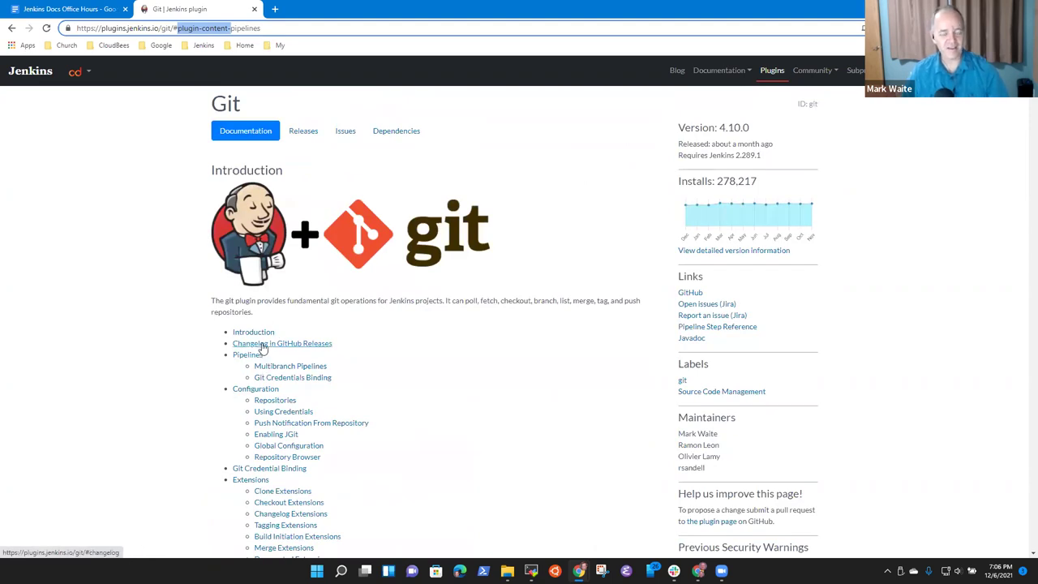
left_click(262, 347)
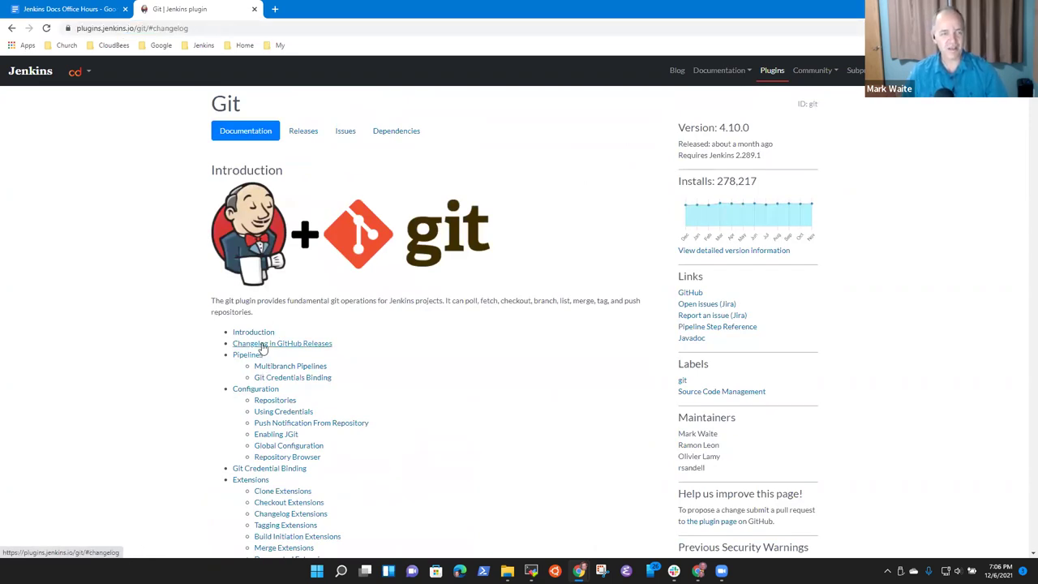
left_click(216, 33)
key("Left")
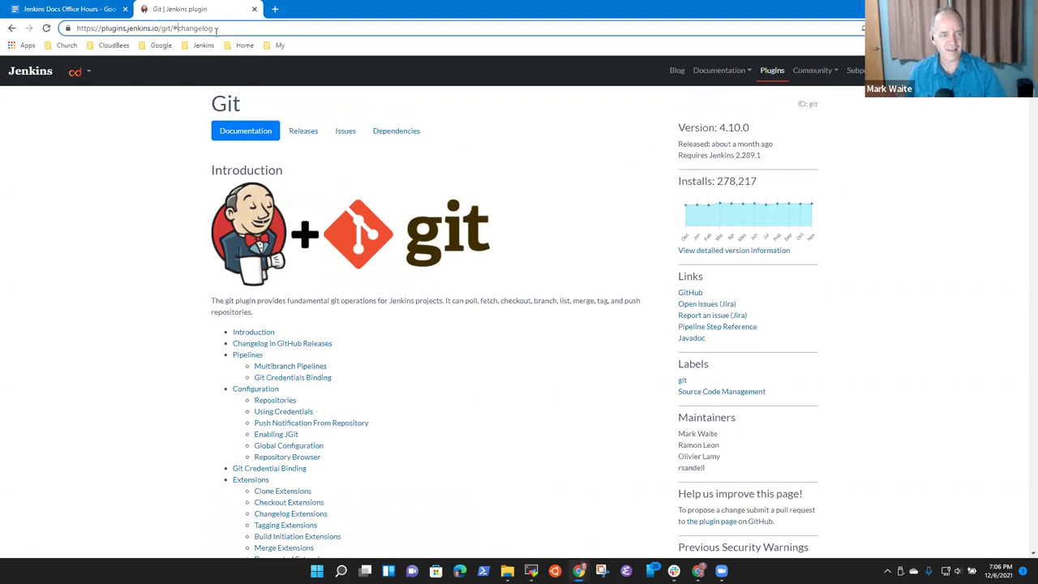
type("plugin-content-")
key("Return")
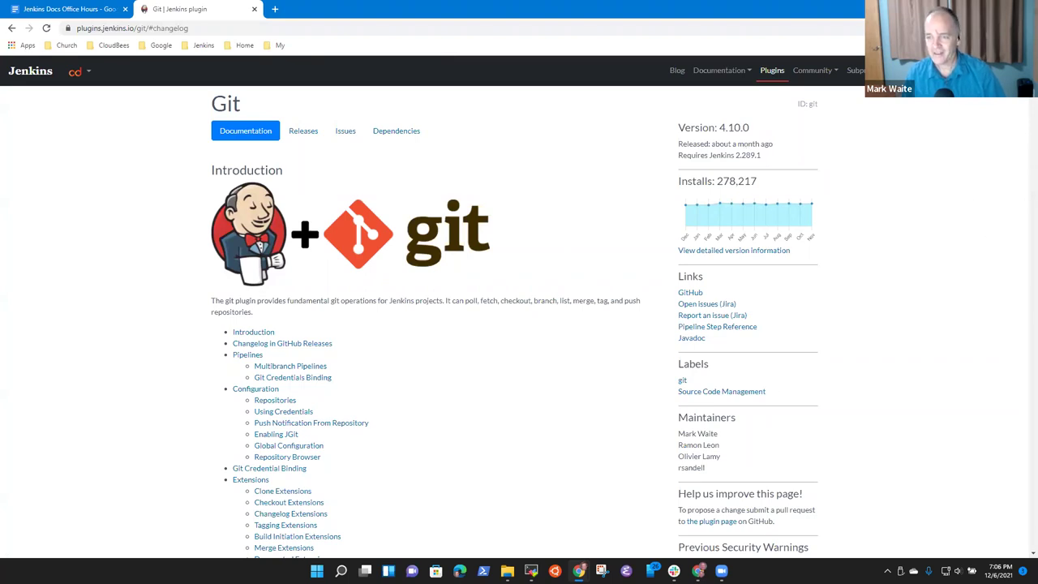
Step: Find "improve this" on the Git page, check where its plugin page link leads, and return to the Git page
key("ctrl+f")
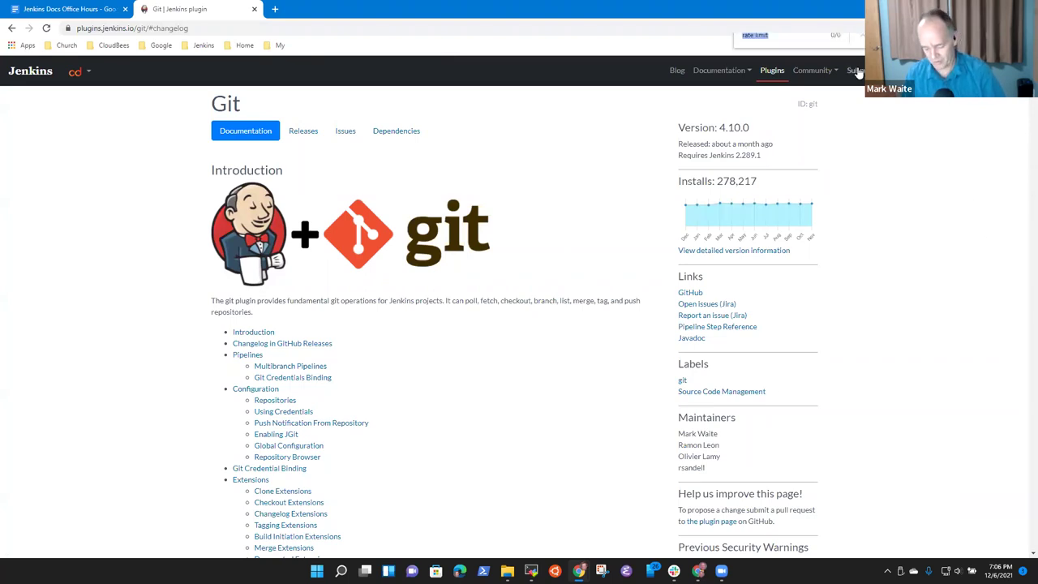
type("im")
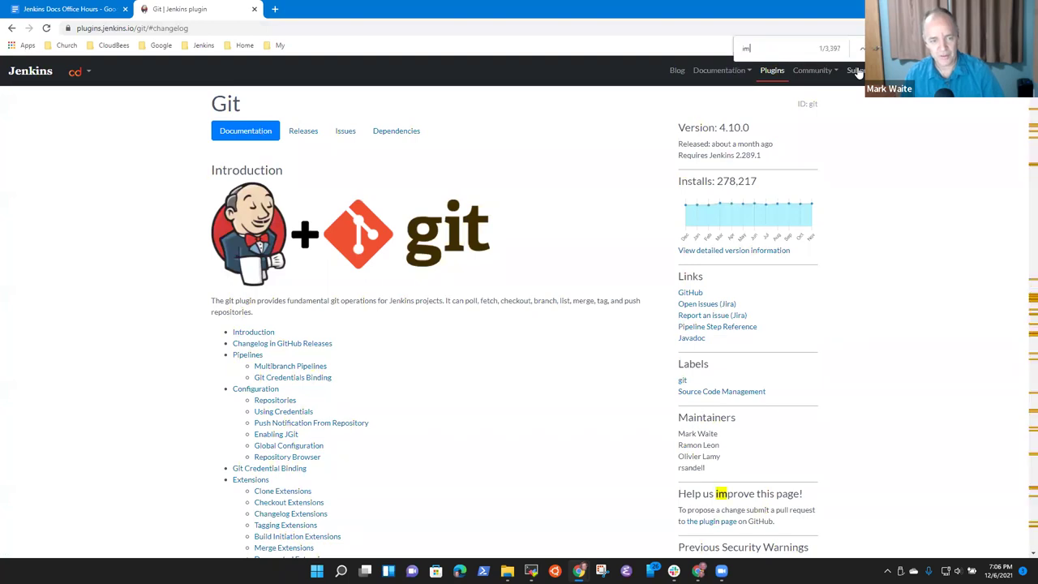
type("prove this")
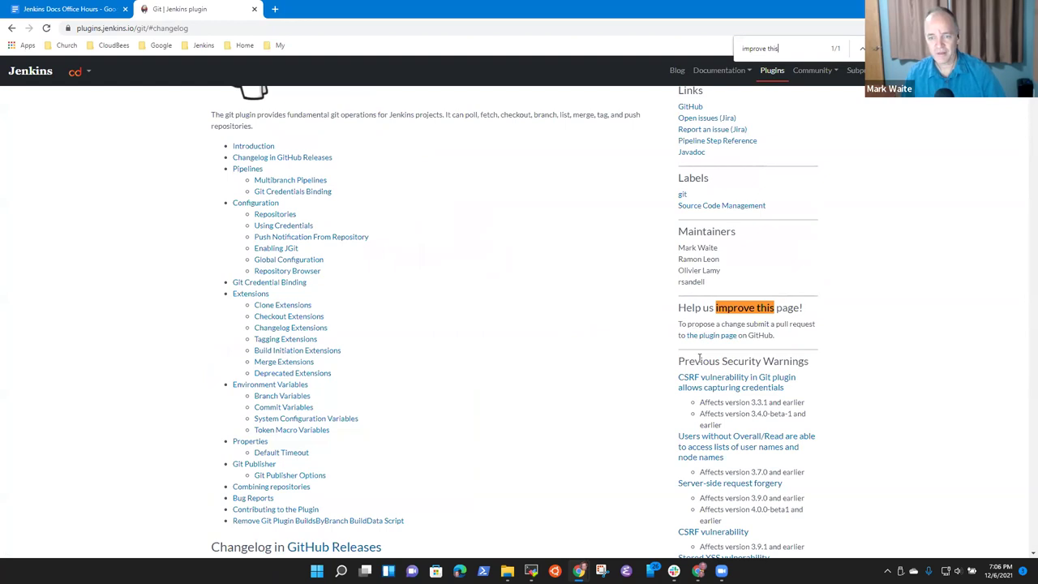
left_click(713, 335)
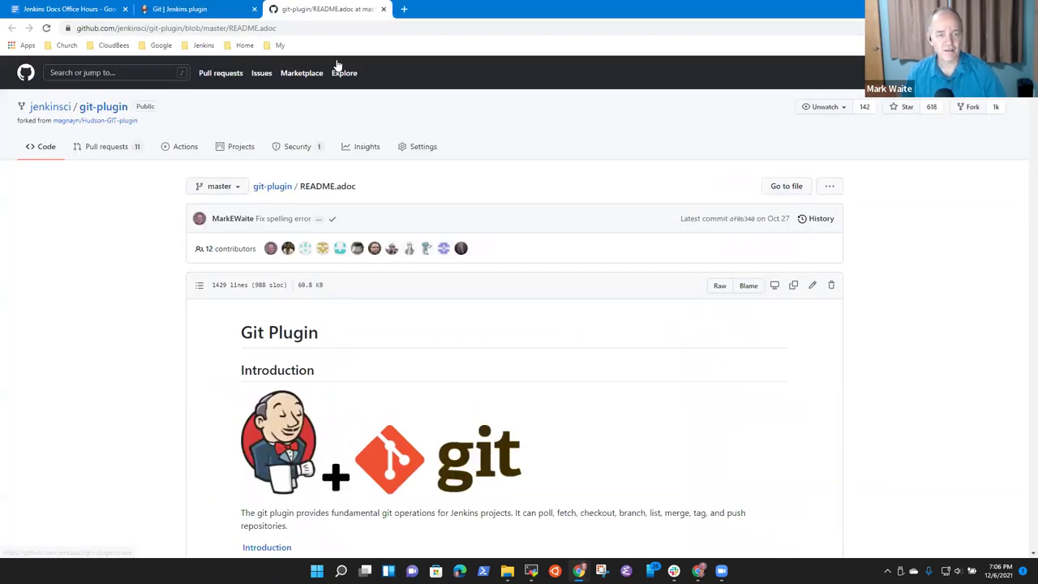
left_click(203, 9)
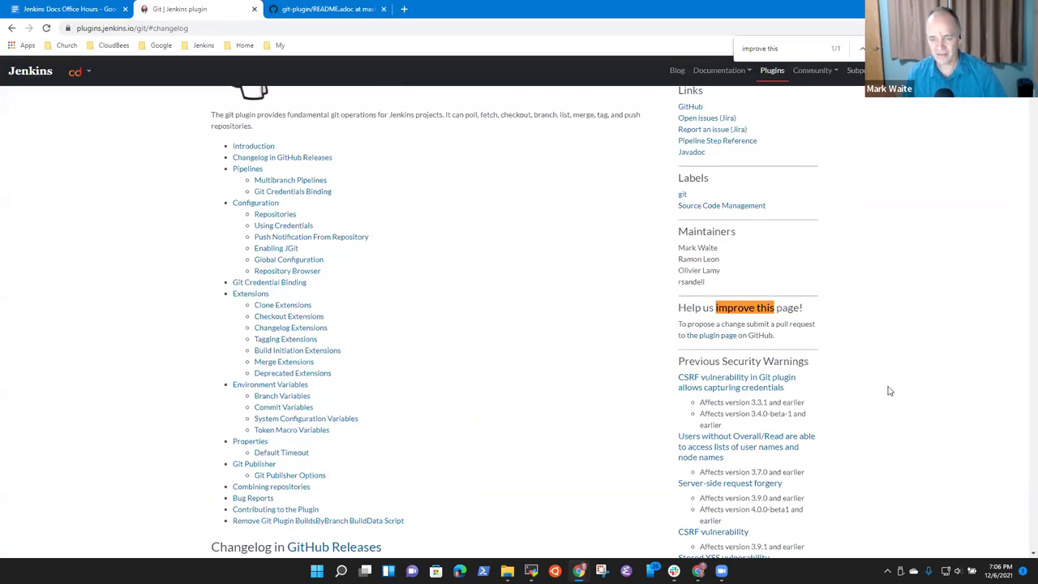
scroll(287, 443, "down", 20)
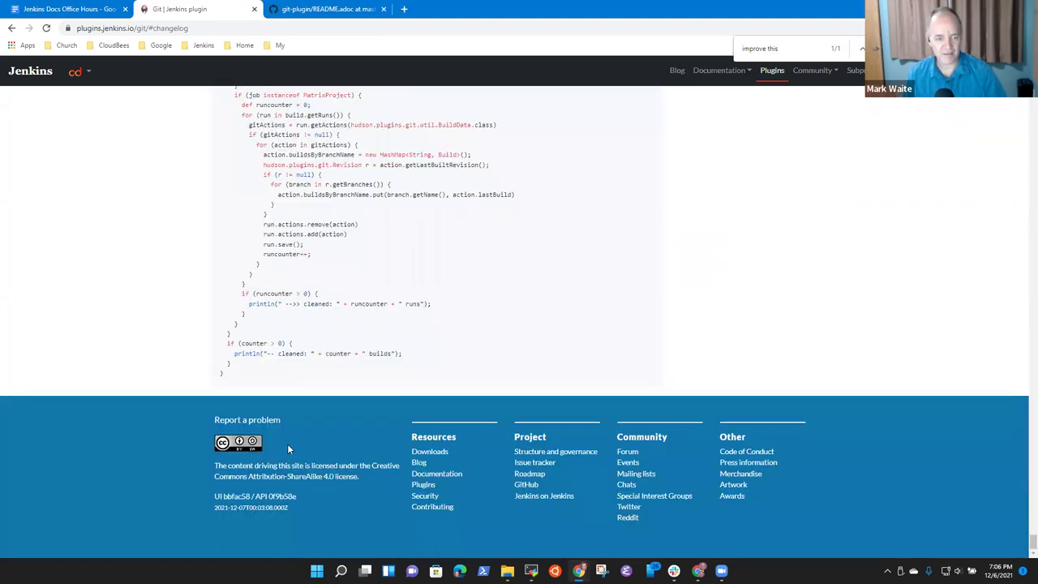
left_click(247, 420)
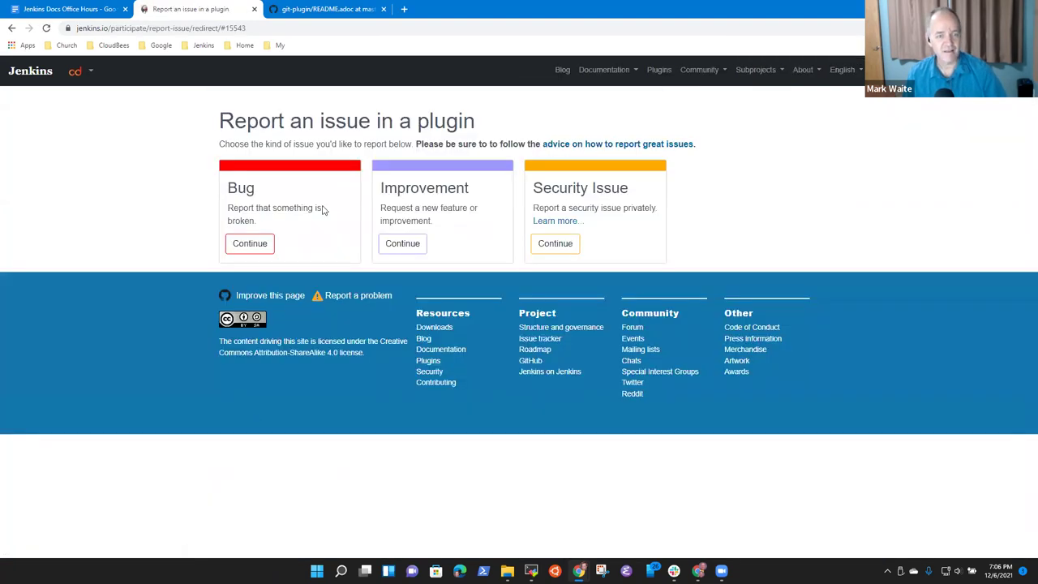
left_click(268, 244)
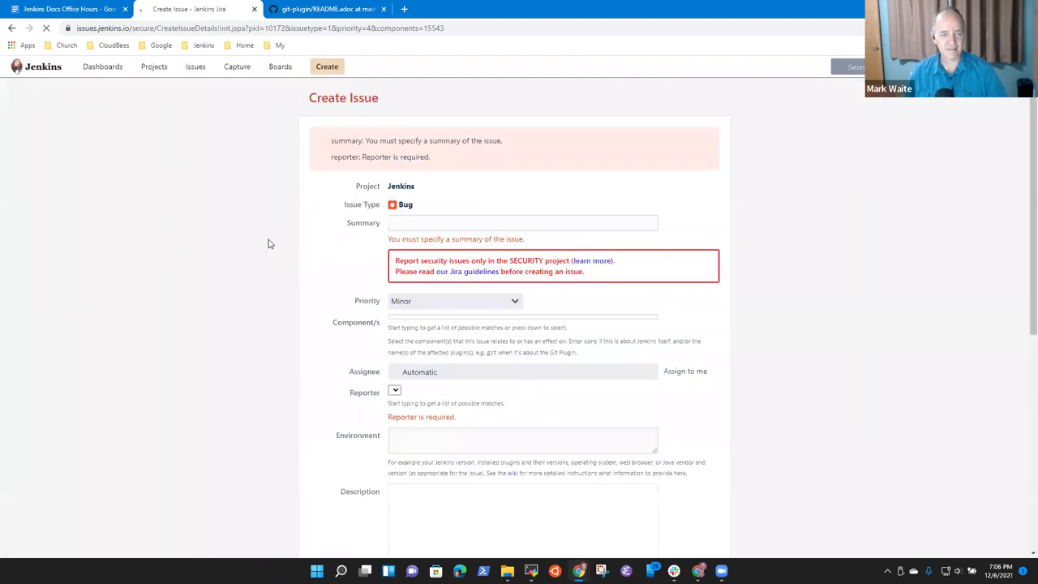
left_click(418, 219)
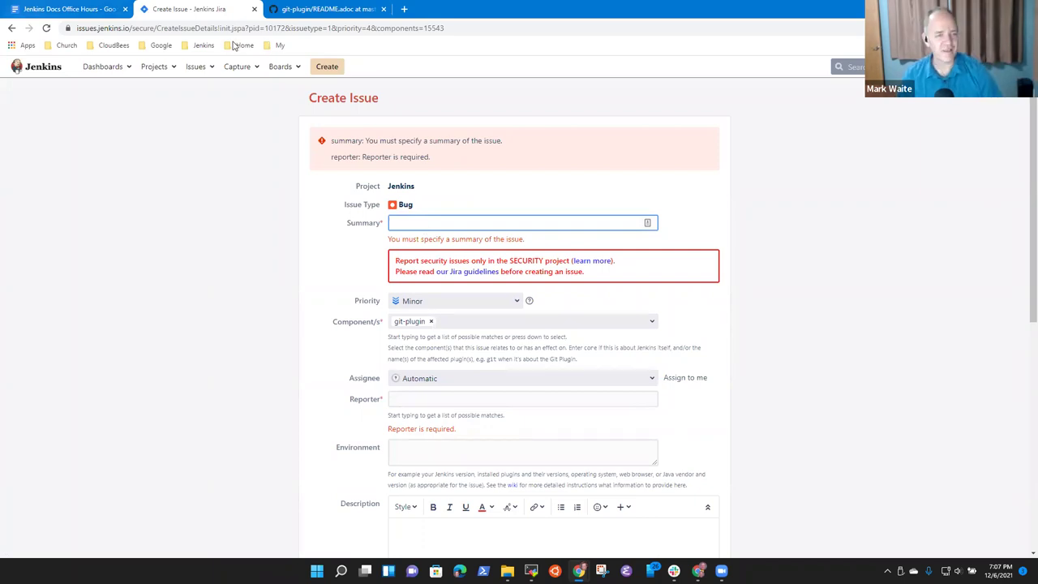
left_click(12, 27)
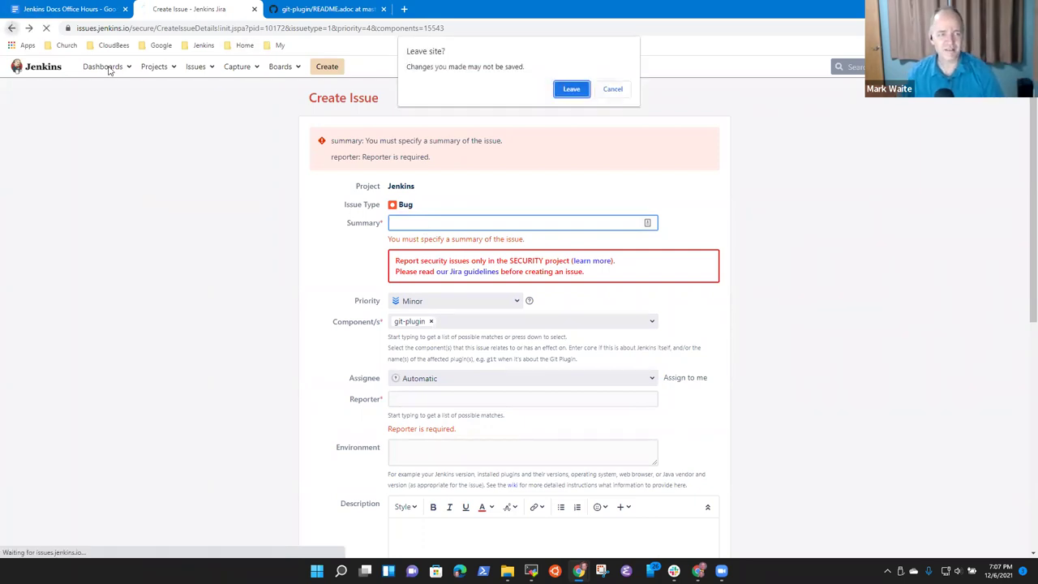
left_click(572, 90)
left_click(9, 29)
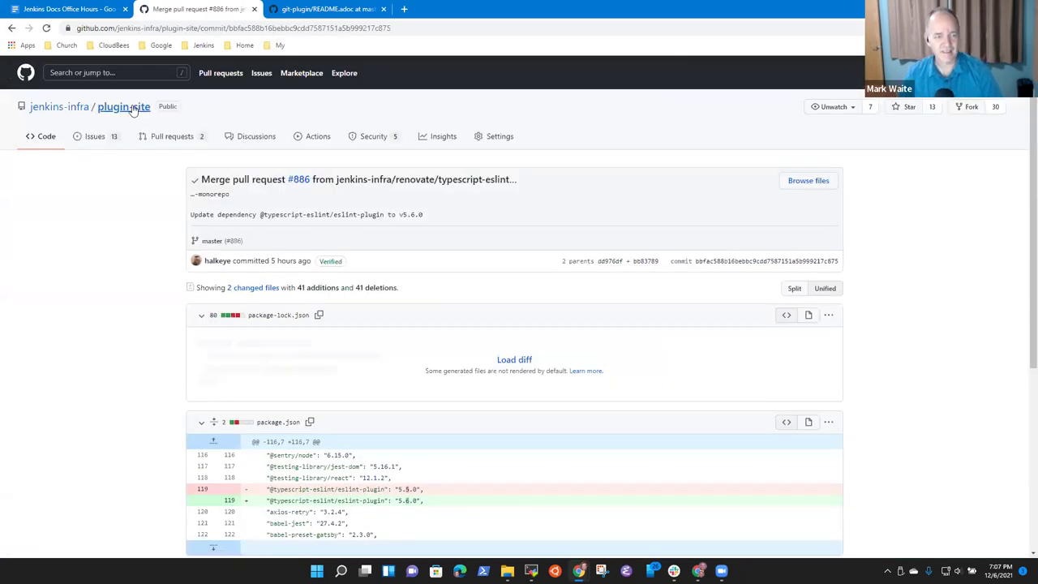
Step: Start a new issue in the jenkins-infra/plugin-site repository on GitHub
left_click(132, 112)
left_click(88, 137)
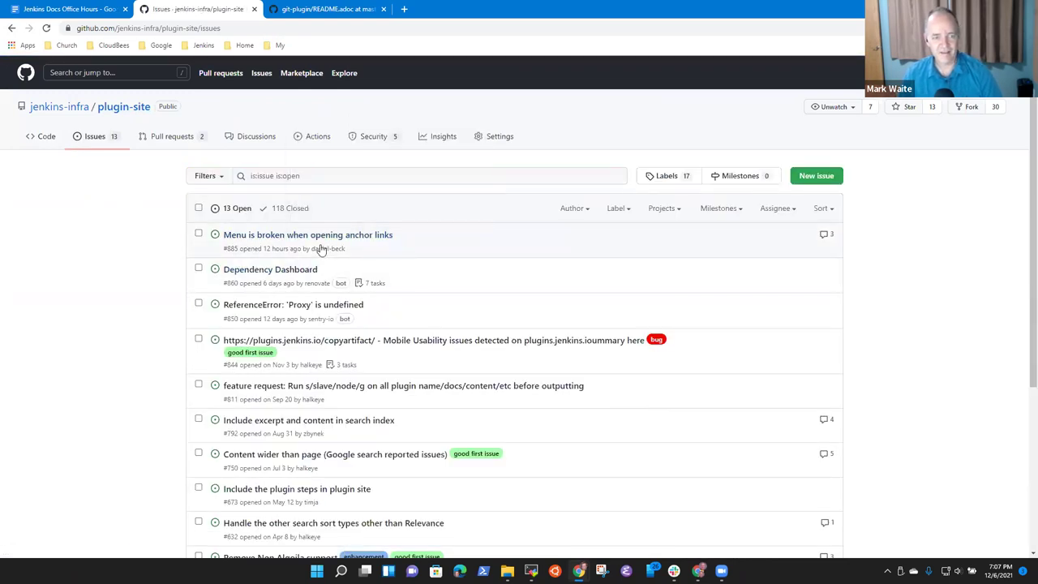
left_click(818, 180)
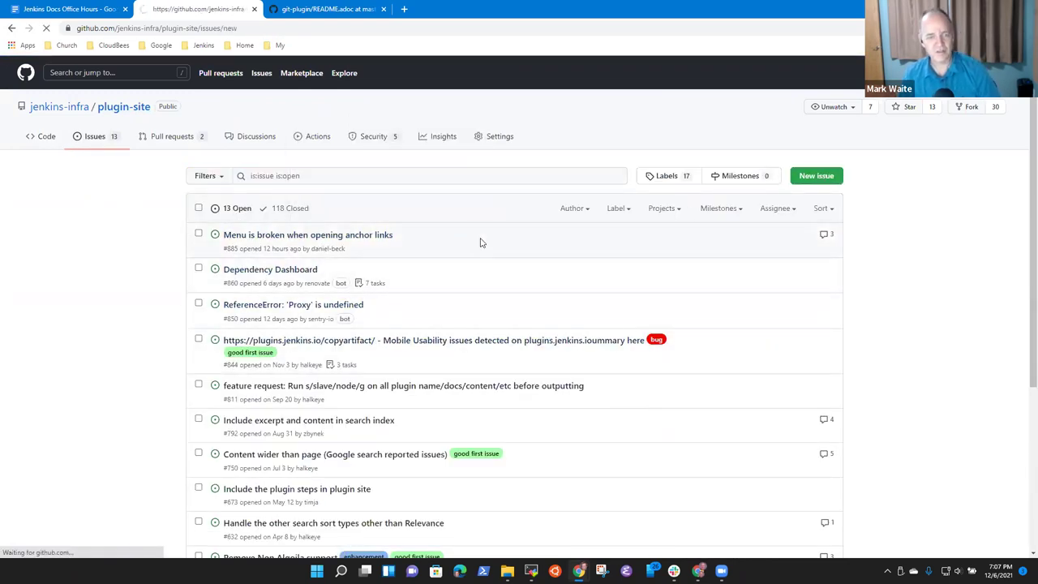
type("adco")
key("BackSpace")
key("BackSpace")
type("oc")
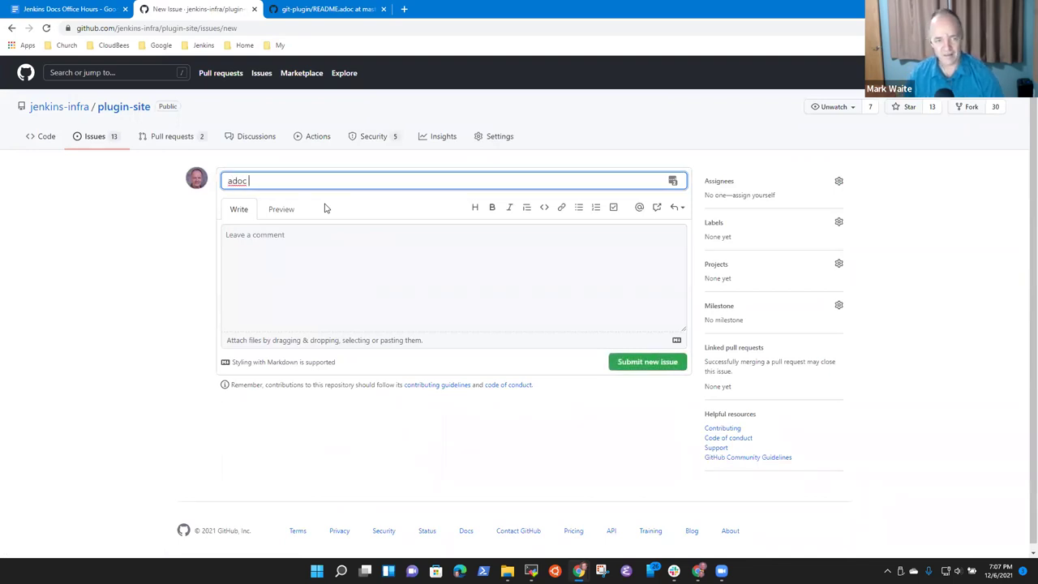
key("BackSpace")
key("BackSpace")
key("BackSpace")
key("BackSpace")
key("BackSpace")
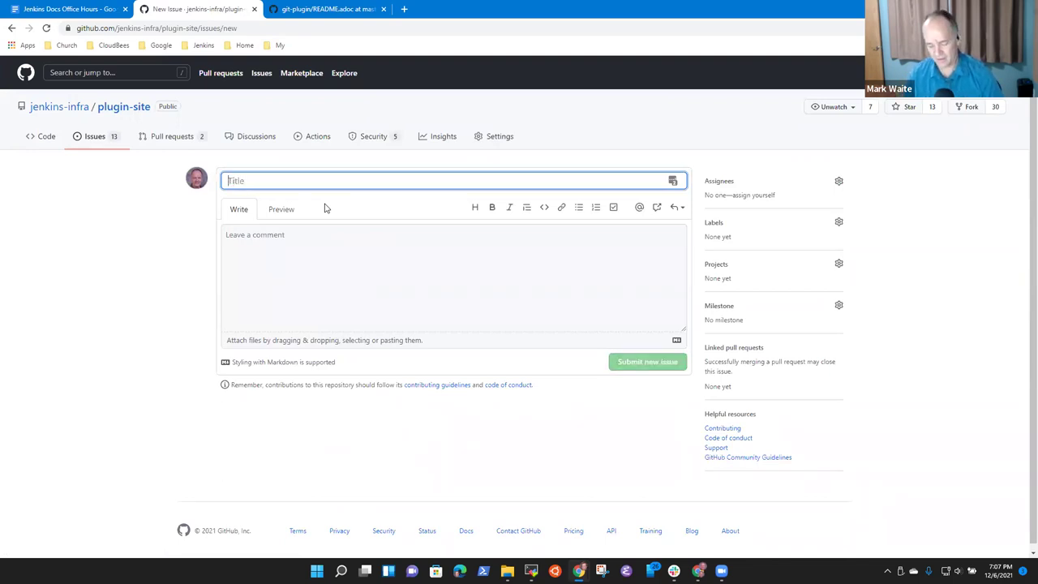
Step: Title the issue "Table of contents links broken in adoc pages on plugins site"
type("Contents")
key("ctrl+BackSpace")
type("Table of ceononten")
key("BackSpace")
key("BackSpace")
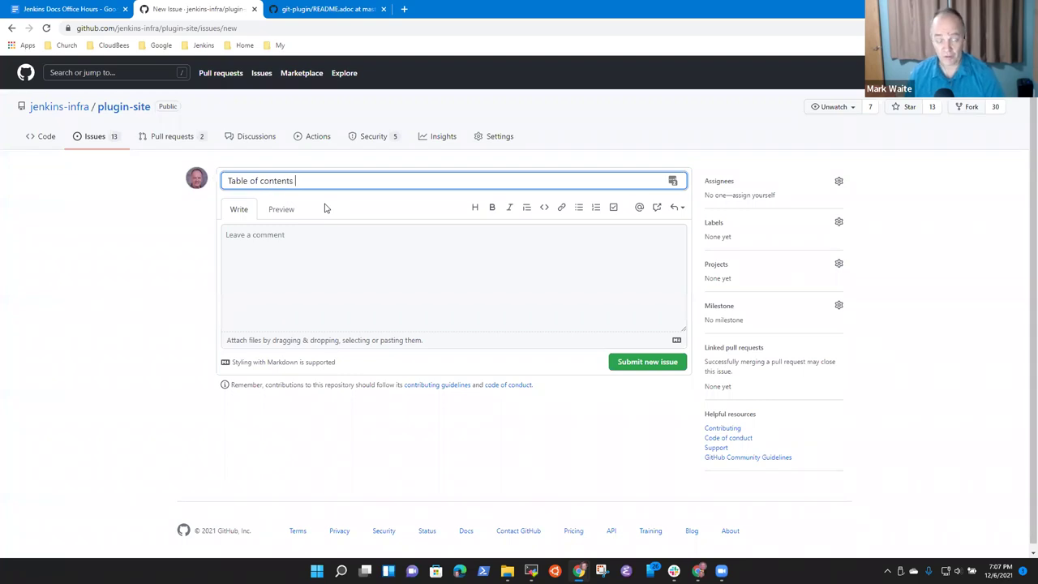
type("ts links")
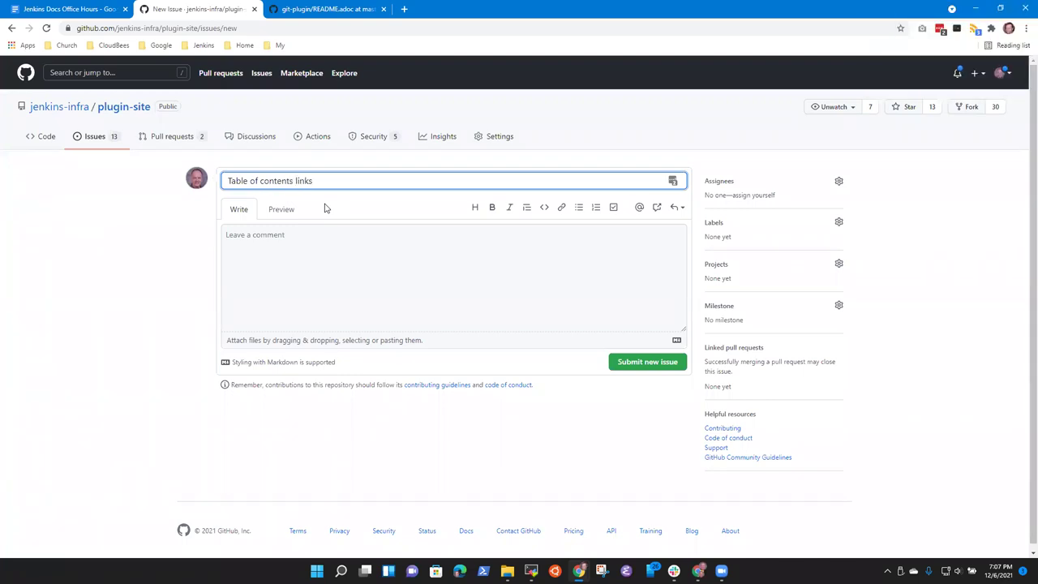
type(" broken in adoc pages on plugins s")
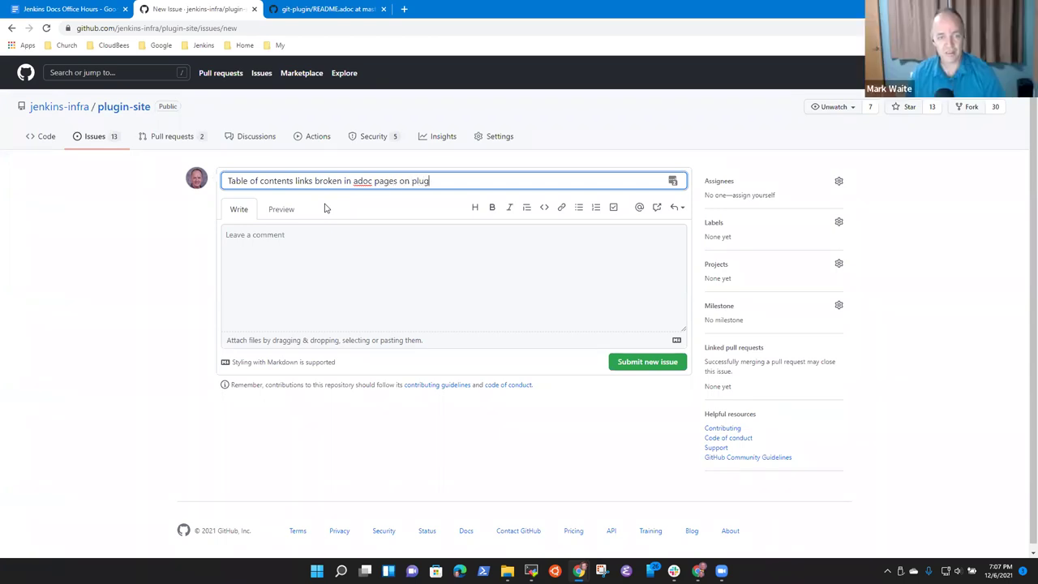
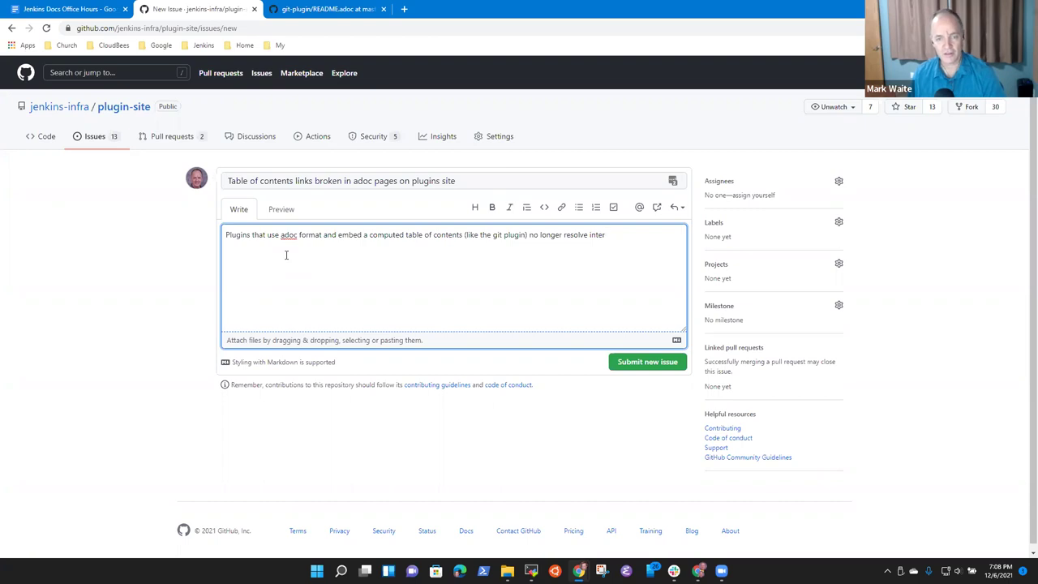
Step: Complete the description with "internal links to sections of the document when clicking the entries in the table of contents." and select "git plugin"
type("links to sections of the document when clicking the entries in the table of contents")
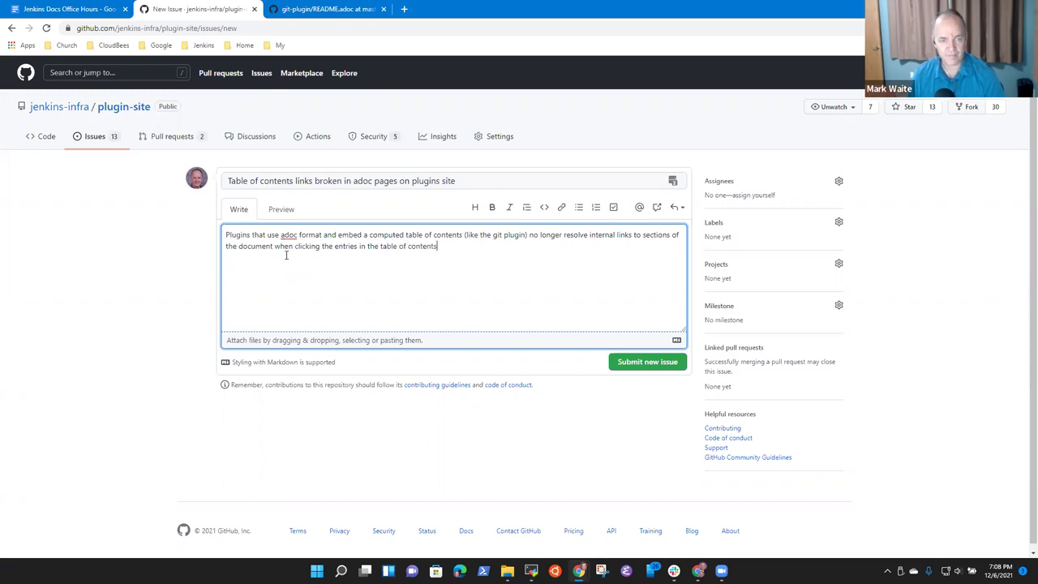
key("ctrl+Left")
key("ctrl+shift+Right")
key("ctrl+shift+Right")
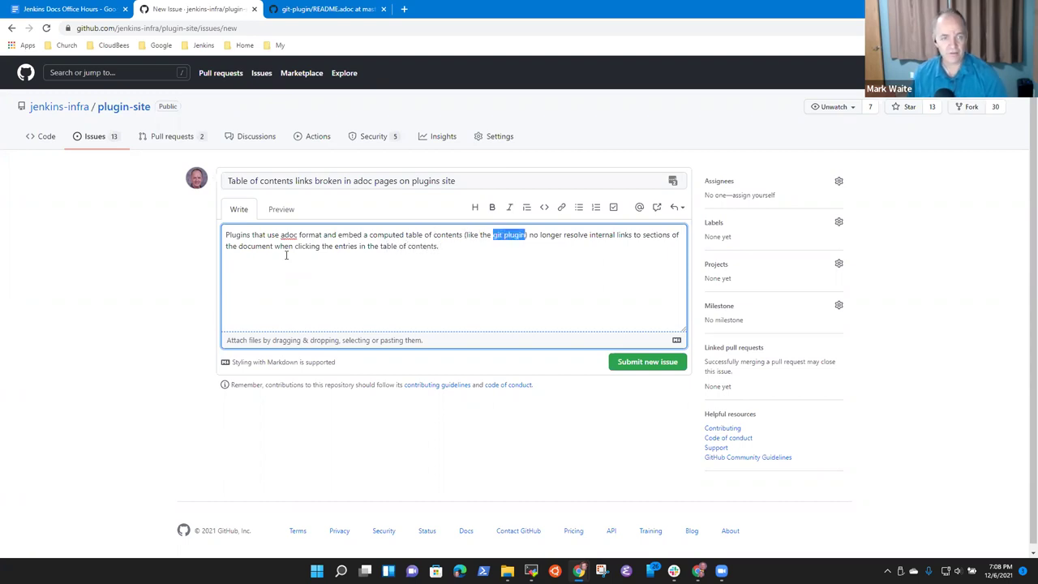
Step: Search the Jenkins plugins site for "git" in a new tab, open the Git plugin's page and copy its address
right_click(202, 15)
left_click(227, 23)
left_click(202, 44)
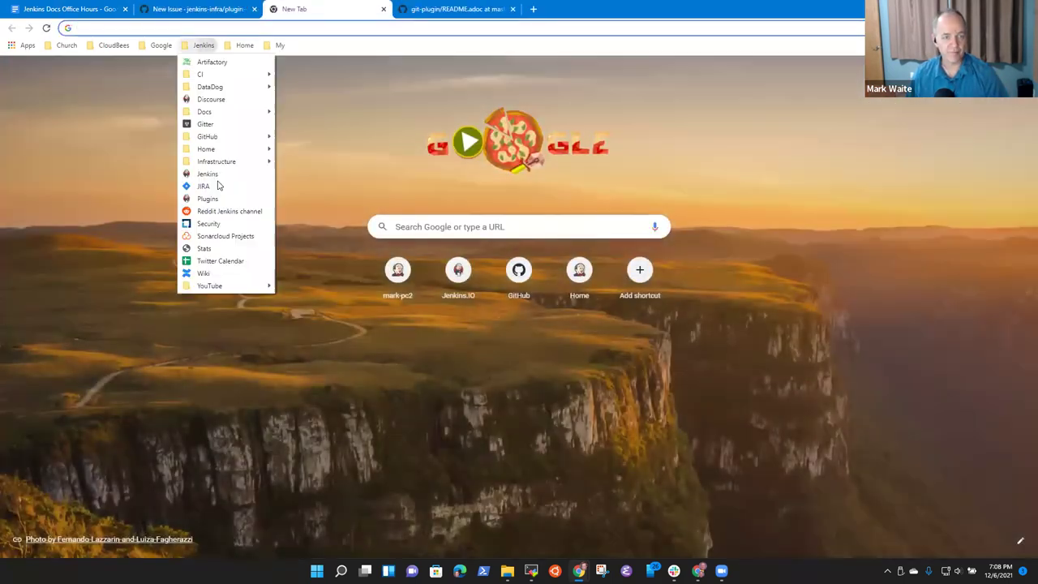
left_click(214, 199)
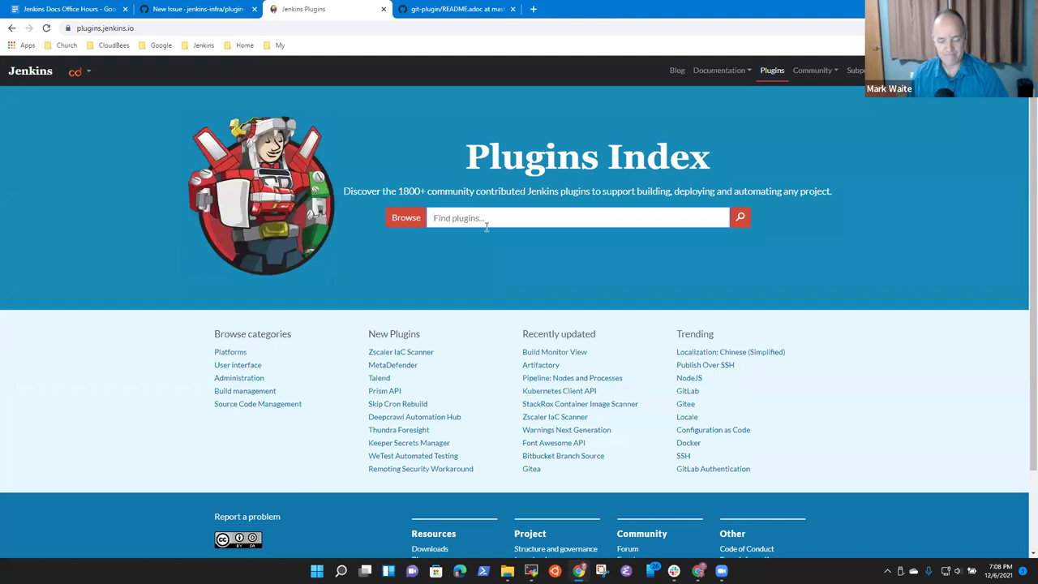
type("git")
key("Return")
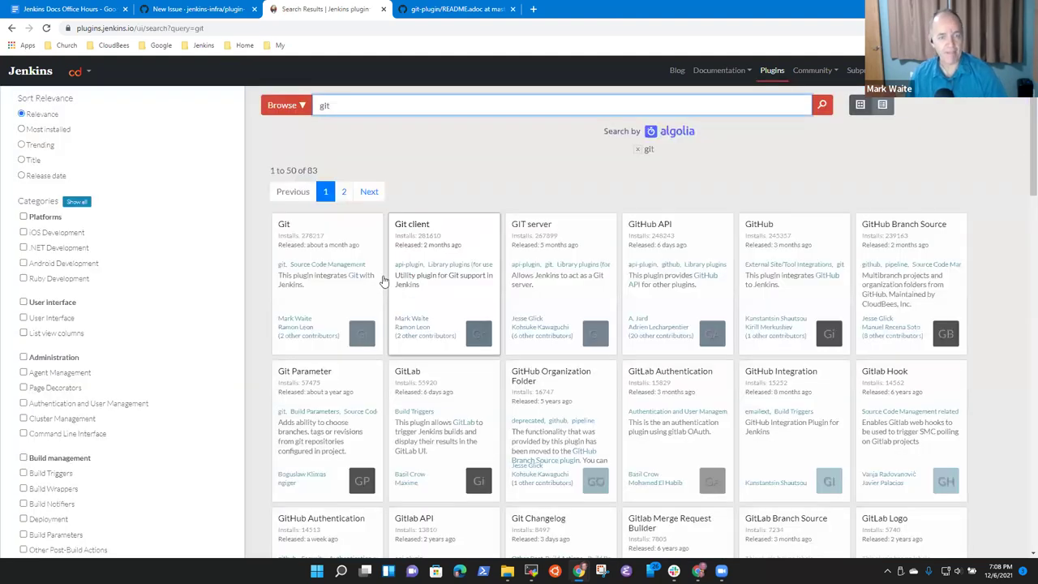
left_click(364, 234)
left_click(215, 28)
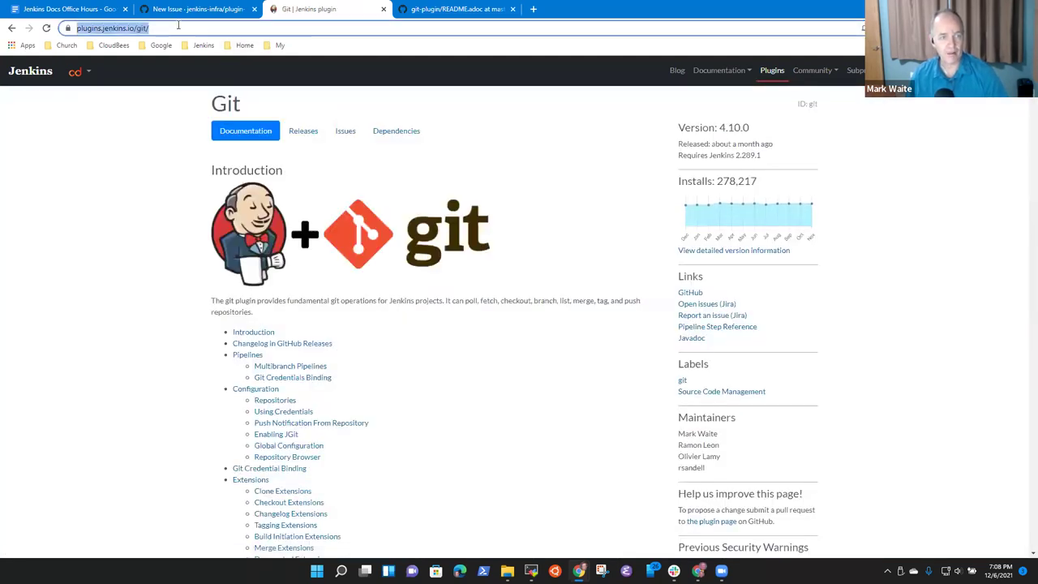
left_click(203, 9)
type("[git plugin](https://plugins.jenkins.io/git/)")
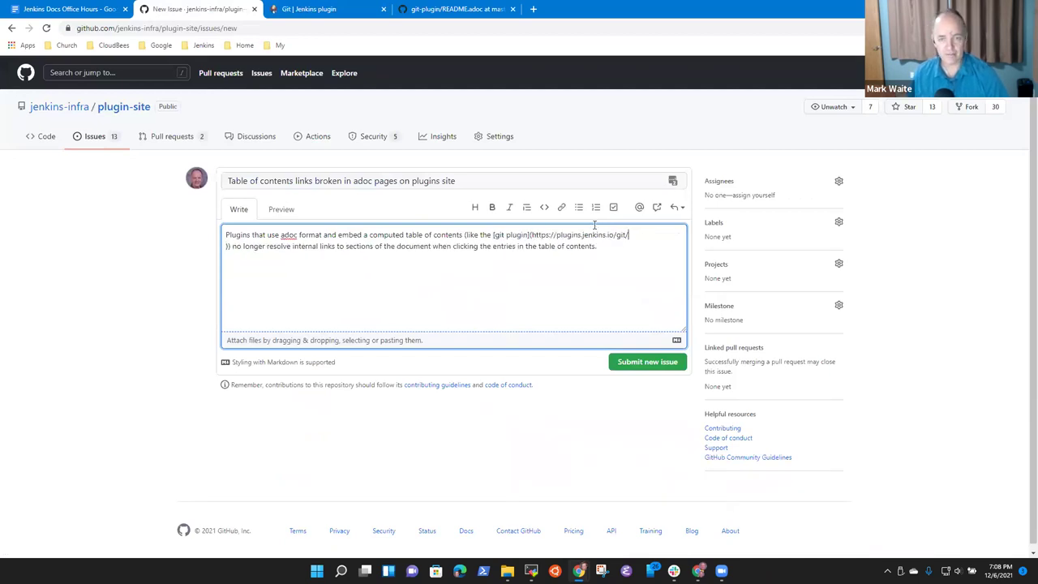
key("Up")
key("End")
key("Delete")
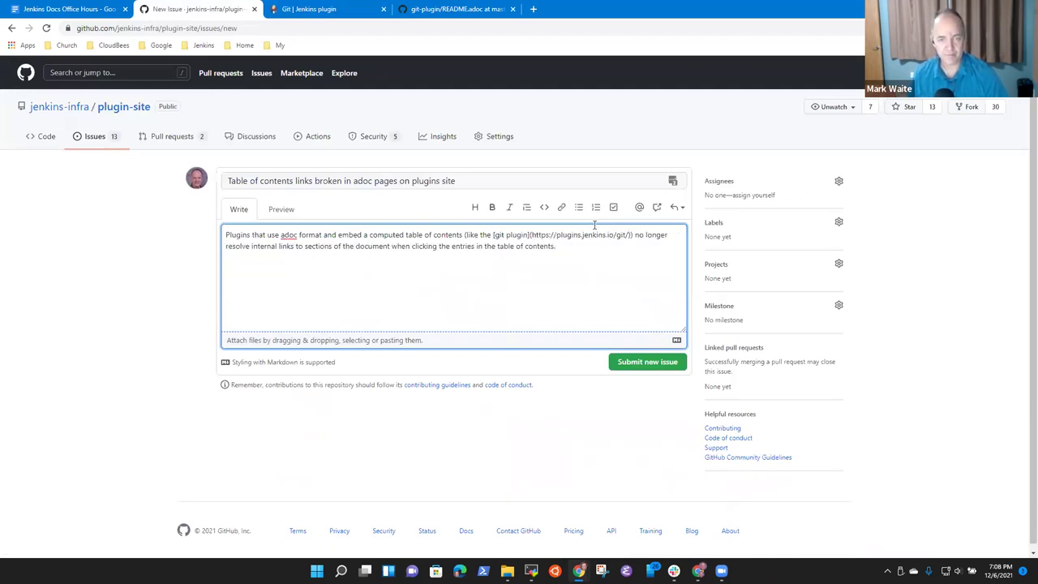
Step: Start a second description paragraph with "For example, the", then copy the address of the "Enabling JGit" contents link on the Git plugin's page
type("or e")
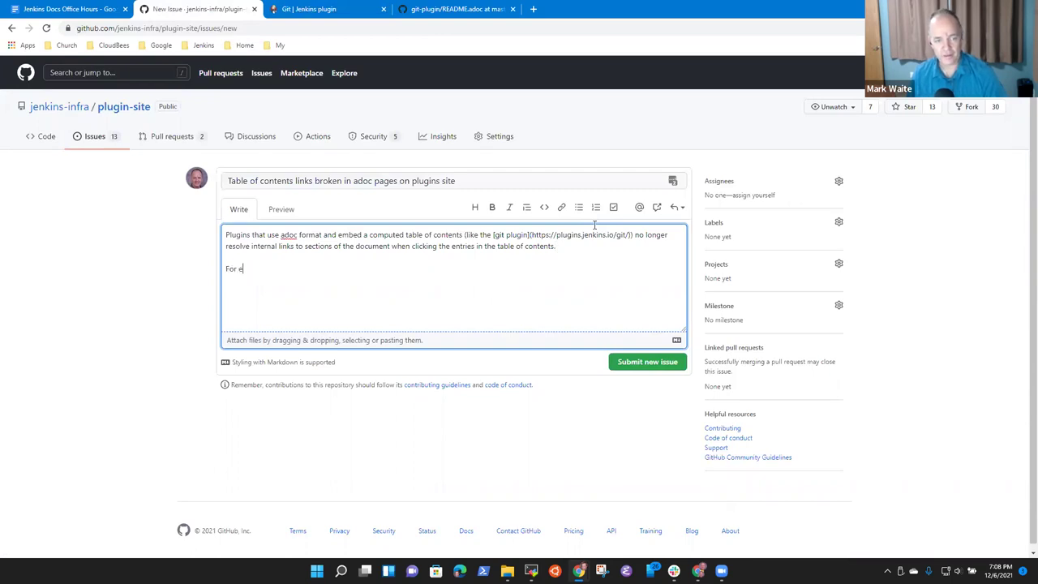
type("xample, the")
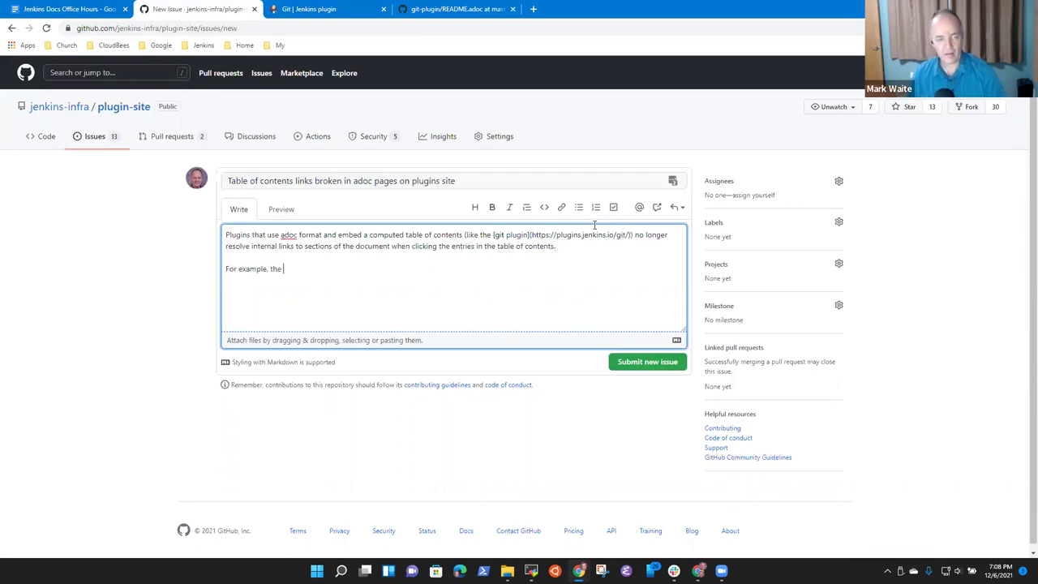
left_click(306, 9)
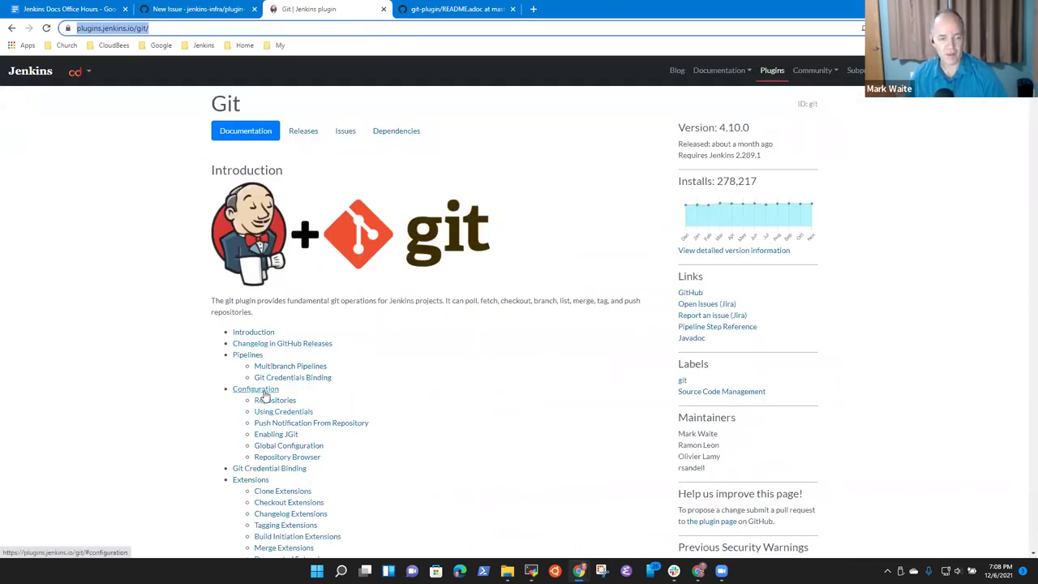
left_click(280, 434)
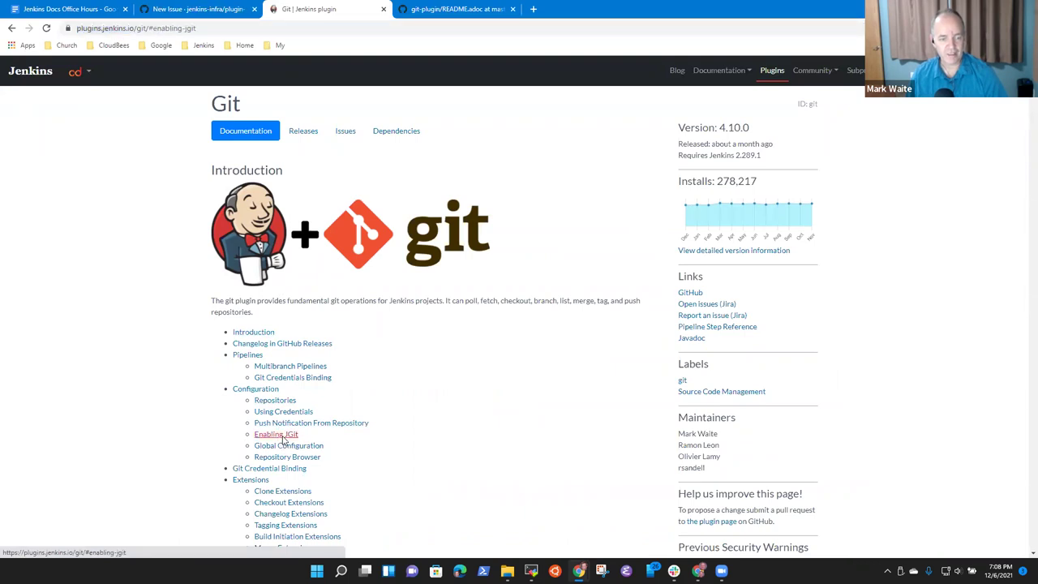
right_click(284, 439)
left_click(331, 393)
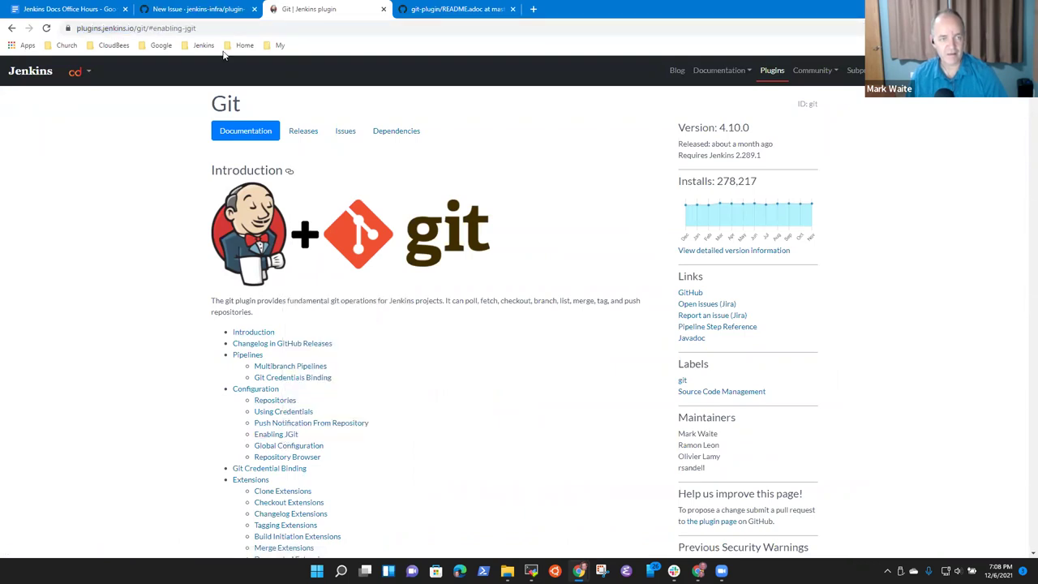
Step: Continue the issue description's second paragraph with ""Enabling JGit" link in the table of contents"
key("ctrl+shift+Tab")
type("\"Enabling JGit\" link in th")
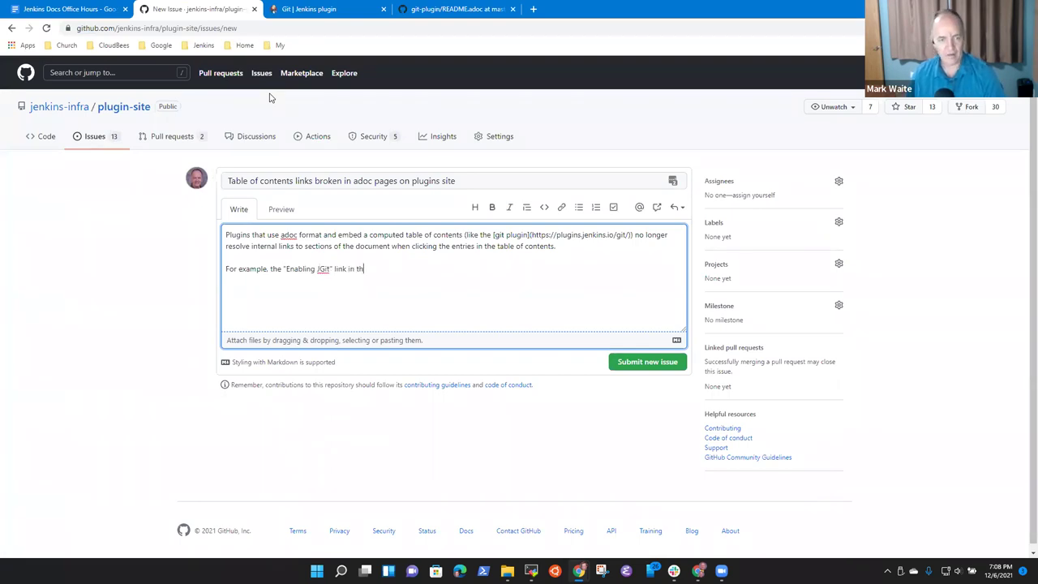
type("e tabnle")
key("BackSpace")
type("le of contents")
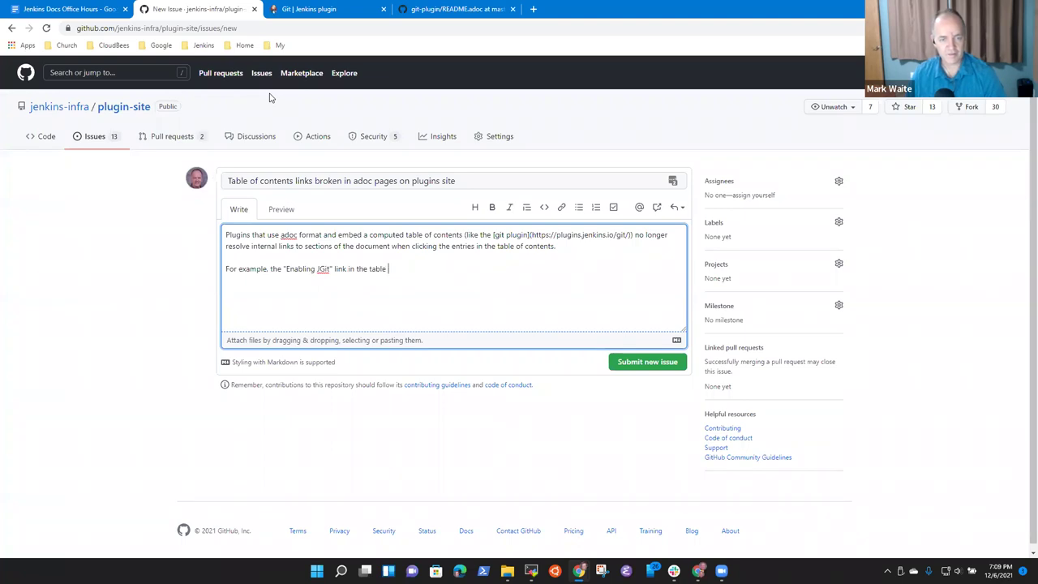
key("ctrl+Left")
key("ctrl+Left")
key("ctrl+Left")
key("ctrl+Left")
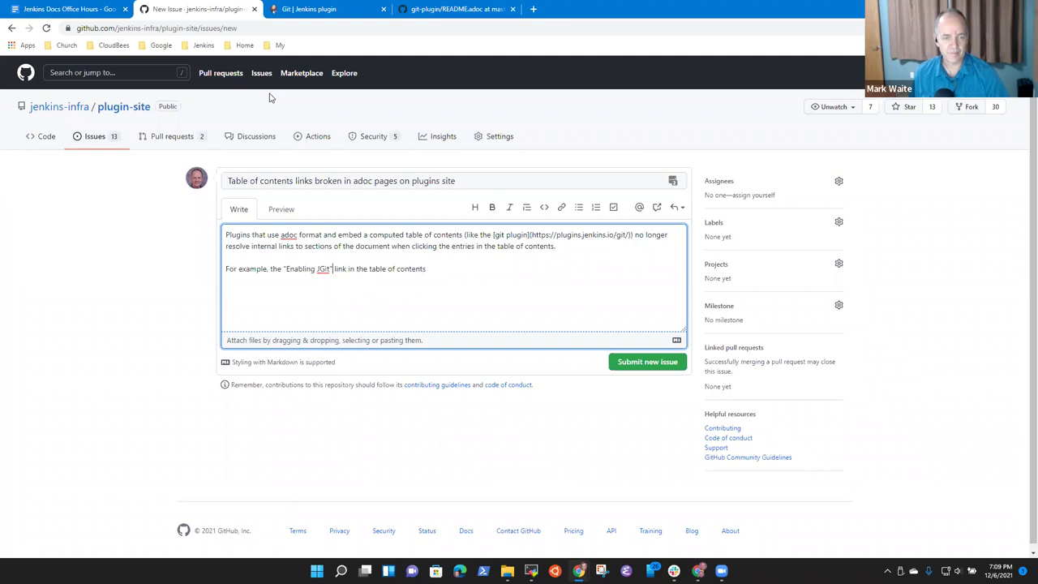
key("Left")
key("ctrl+shift+Left")
key("ctrl+shift+Left")
key("ctrl+shift+Left")
key("ctrl+shift+Left")
key("ctrl+shift+Left")
key("ctrl+k")
key("ctrl+v")
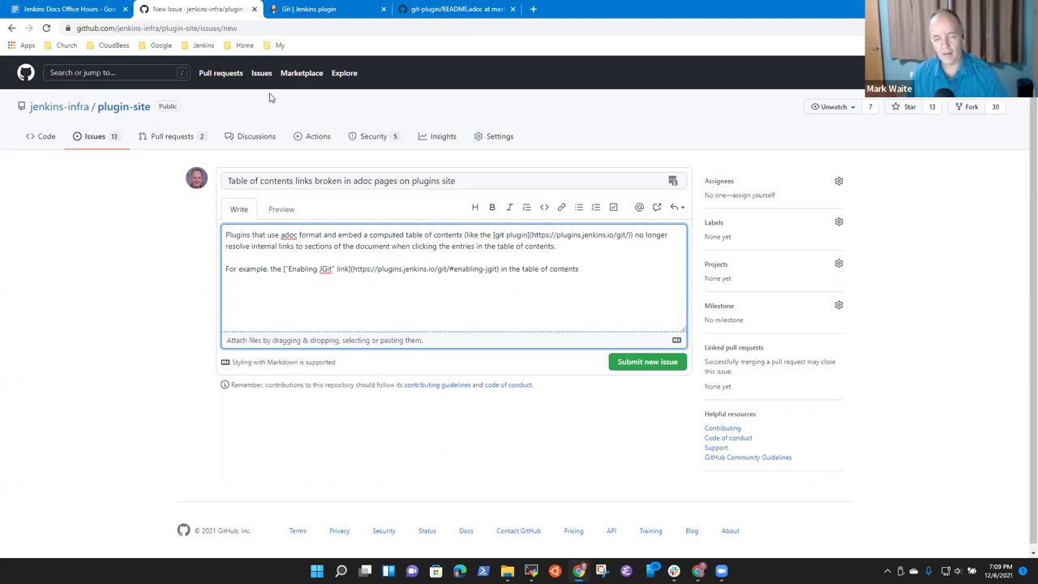
Step: Continue the sentence with "using the `enabling-jgit` id, but the id on the section heading is actually"
type("using the ")
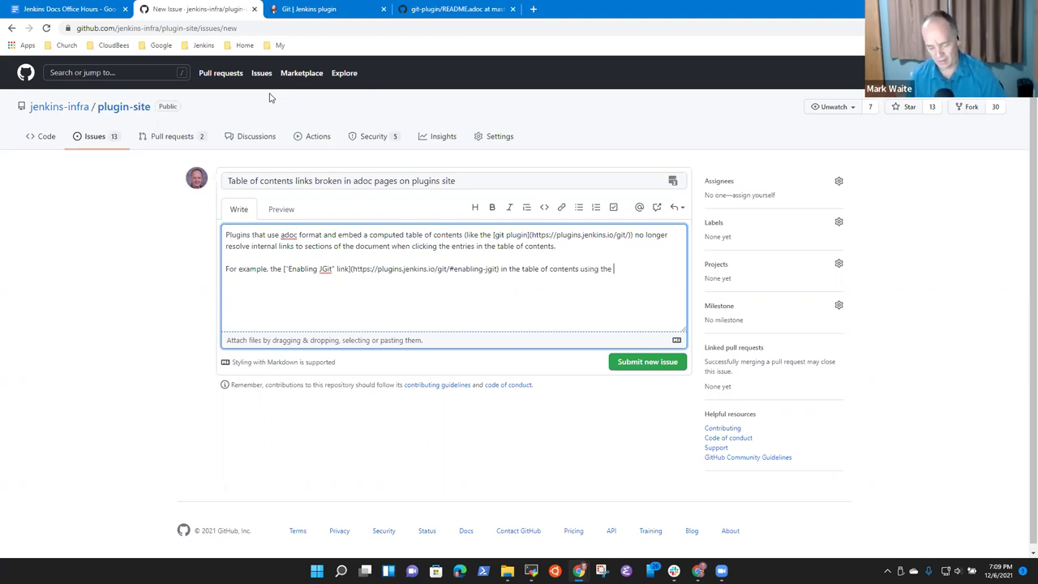
type("`enabled")
key("BackSpace")
type("ing-jgit`")
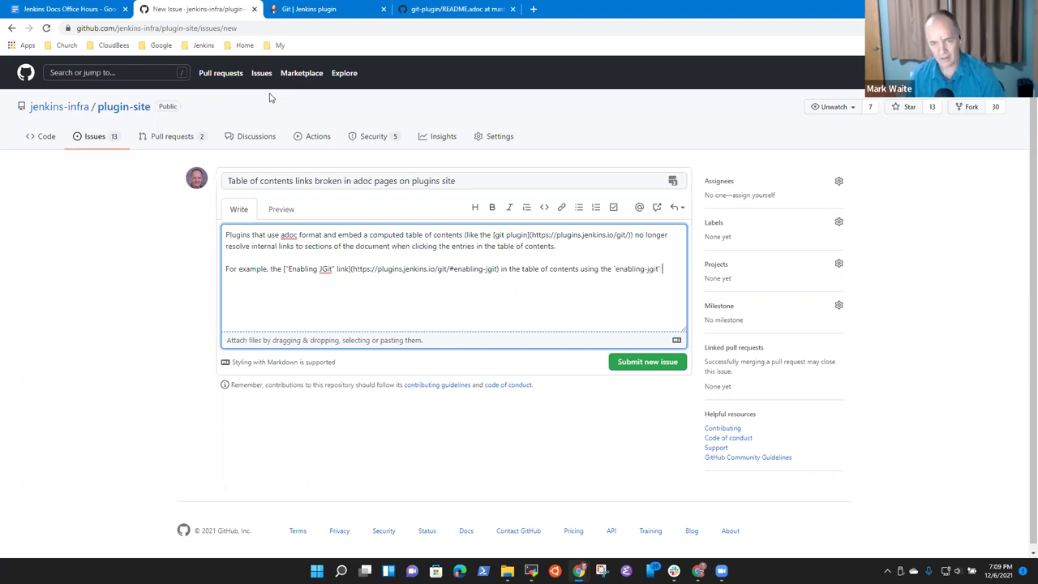
type(" id. but the id on")
type(" the section ")
type("heading is actu")
type("uallyt")
key("BackSpace")
key("BackSpace")
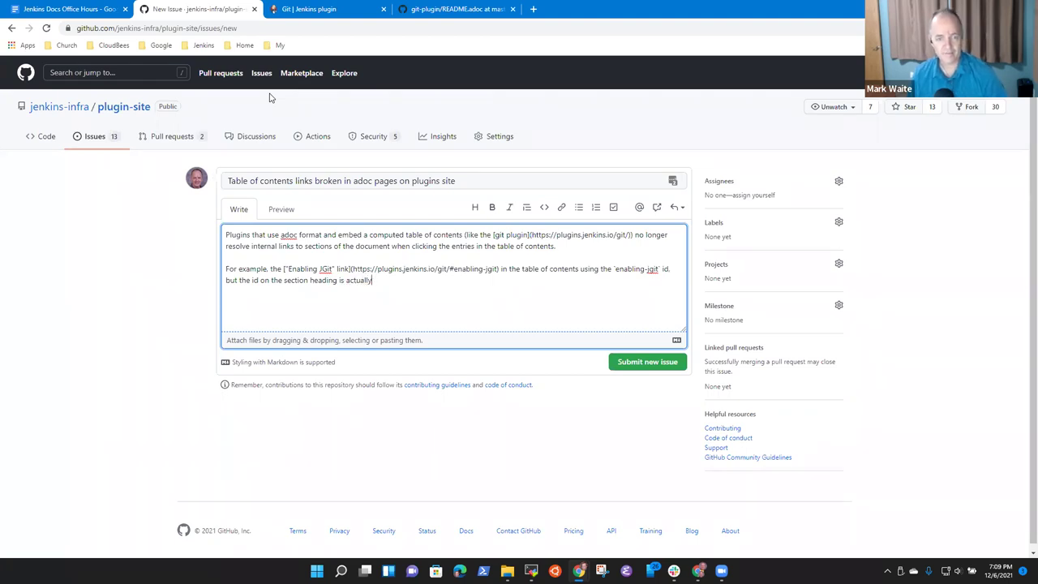
Step: Find the "Enabling JGit" section on the Git plugin's page by searching for "enabl" and follow its heading link
left_click(316, 9)
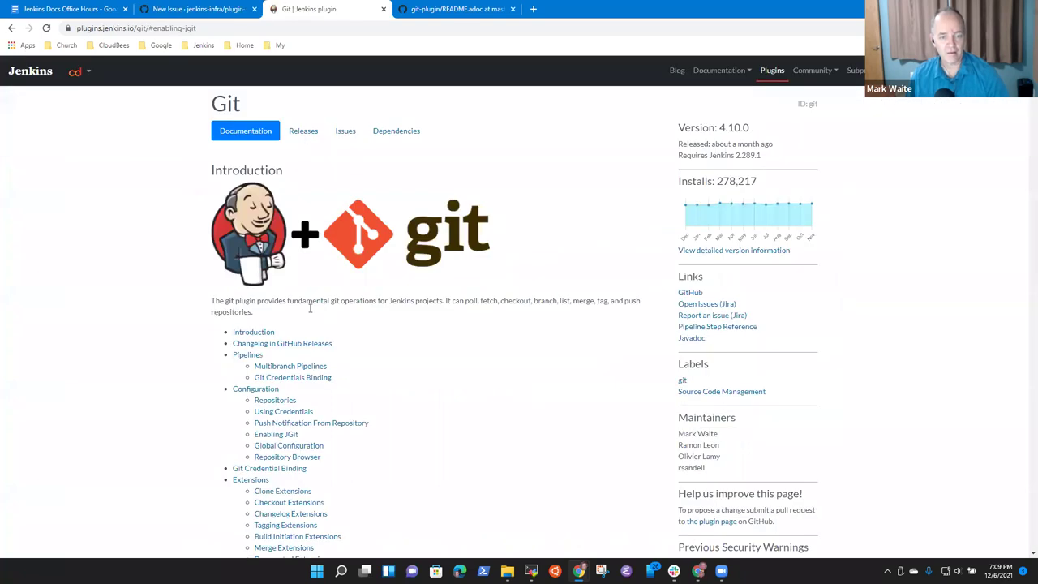
scroll(298, 388, "down", 15)
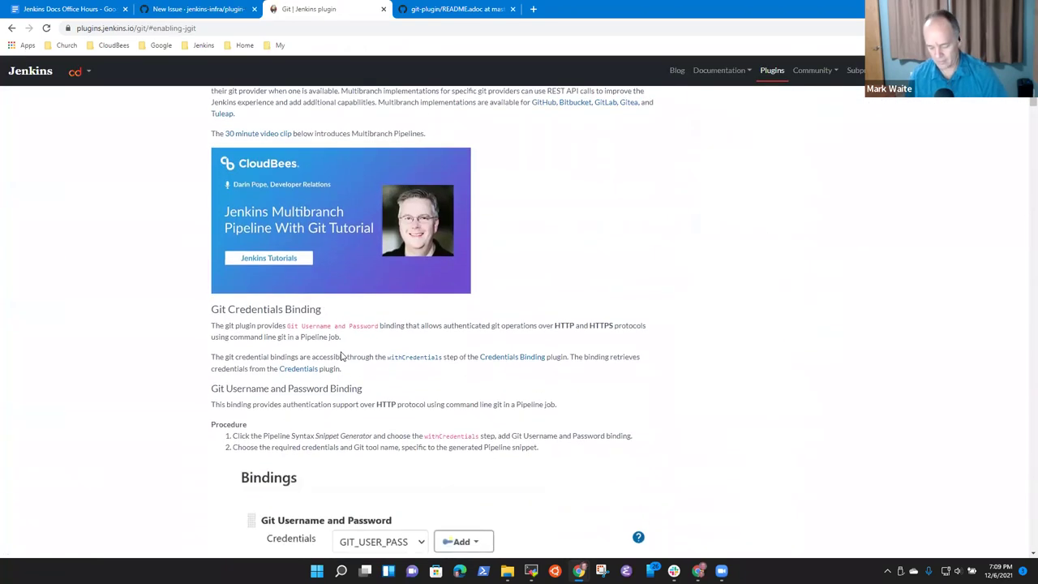
key("ctrl+f")
type("enabl")
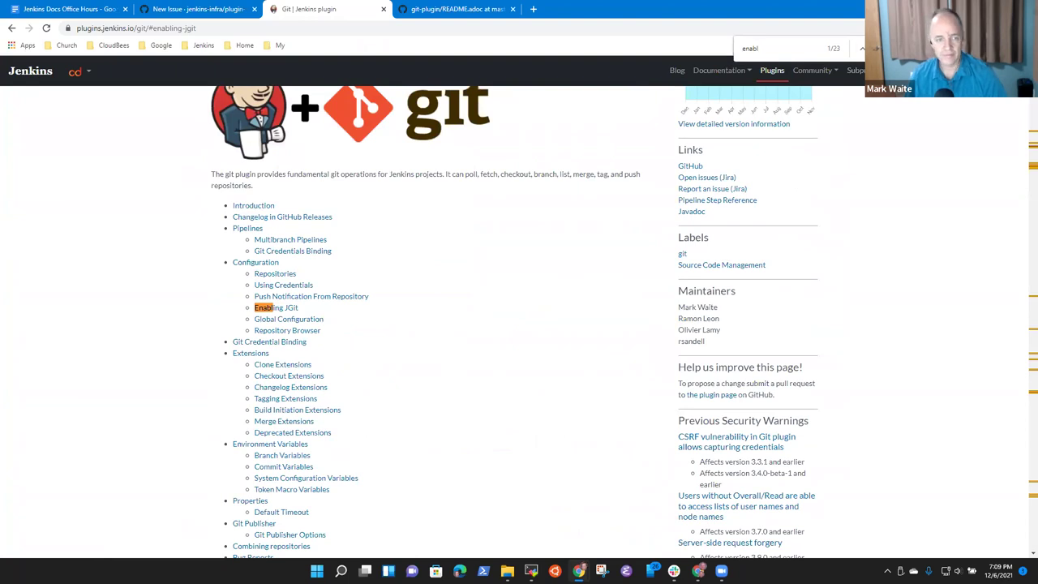
key("Return")
key("Return")
key("Return")
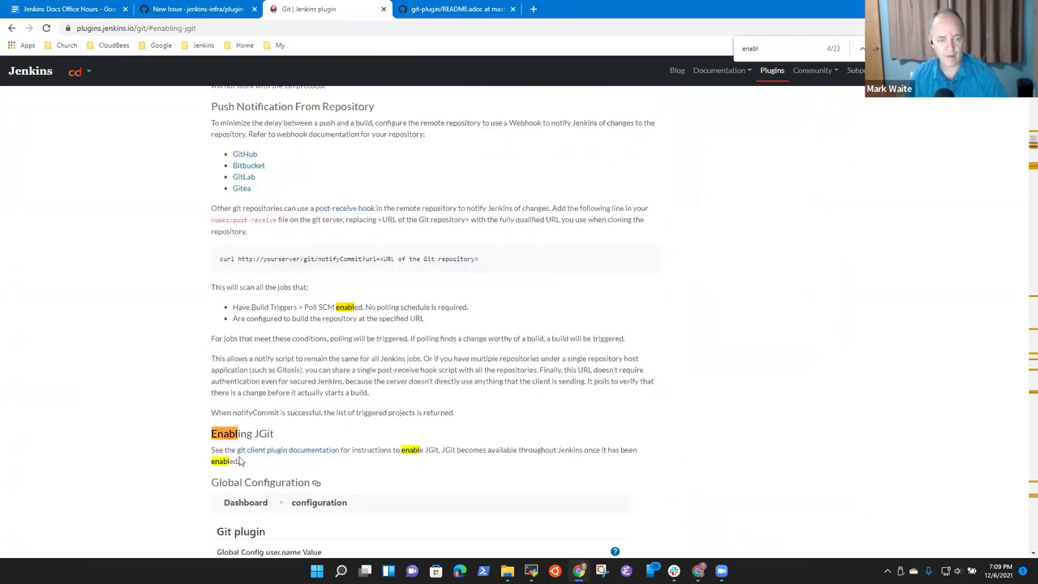
left_click(280, 434)
Step: Select the fragment "plugin-content-enabling-jgit" in the page address for copying
left_click(276, 25)
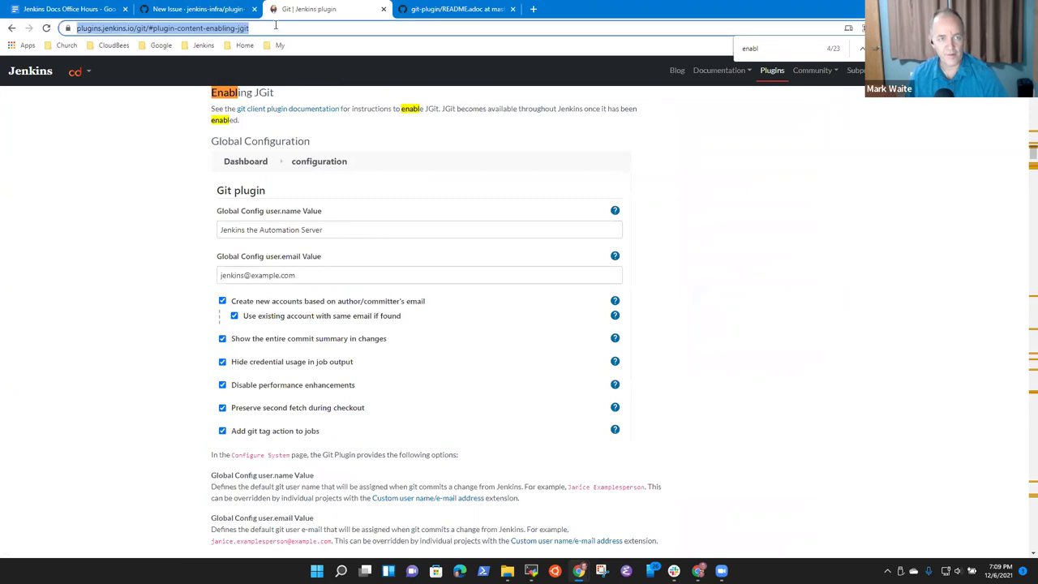
left_click(276, 25)
key("ctrl+shift+Left")
key("ctrl+shift+Left")
key("ctrl+shift+Left")
key("ctrl+shift+Left")
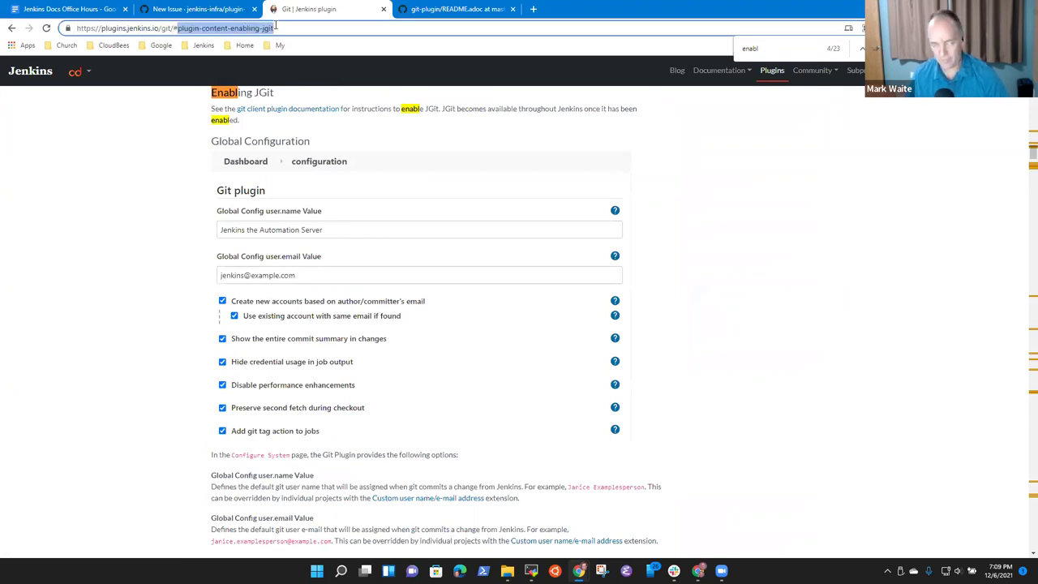
Step: End the second paragraph of the issue description with the copied id `plugin-content-enabling-jgit` formatted as inline code
left_click(458, 9)
key("ctrl+Page_Up")
key("ctrl+Page_Up")
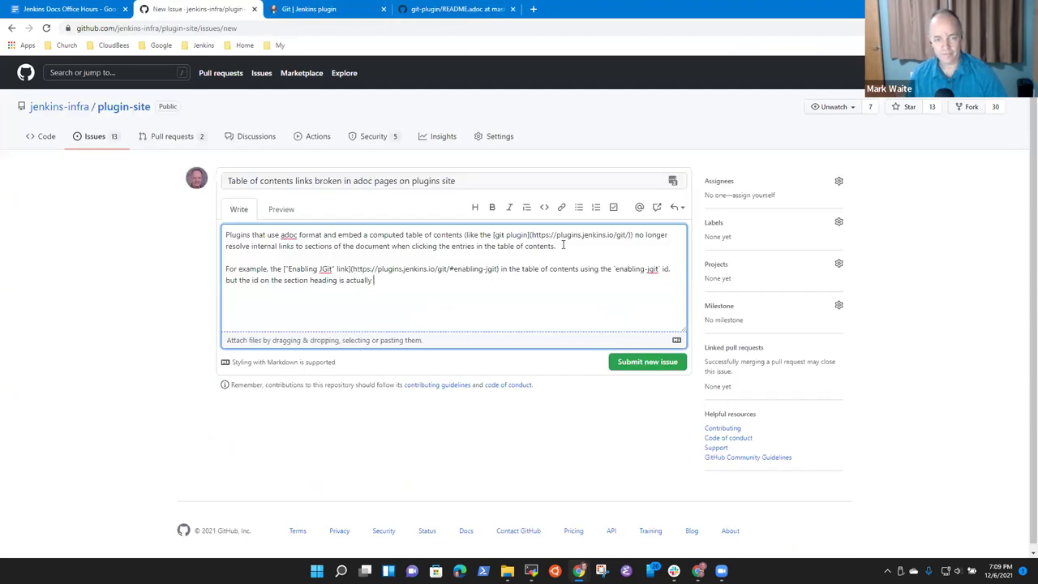
key("ctrl+v")
type("`")
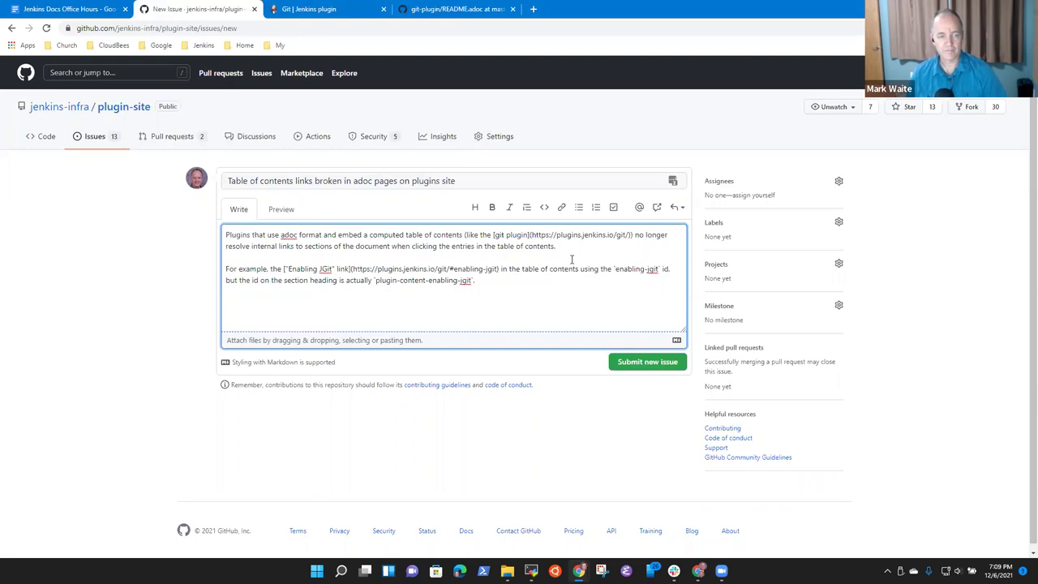
type(" worked previou")
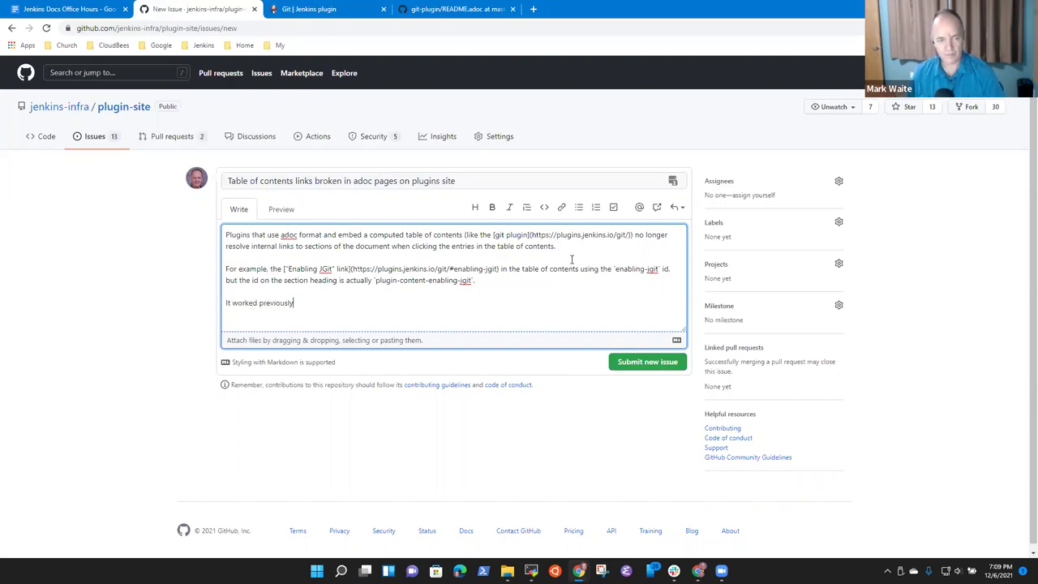
type("sly")
key("ctrl+BackSpace")
key("ctrl+BackSpace")
key("ctrl+BackSpace")
Step: Write a third paragraph beginning "The links worked previously but don't work any longer. The docs can be"
type("The links worke")
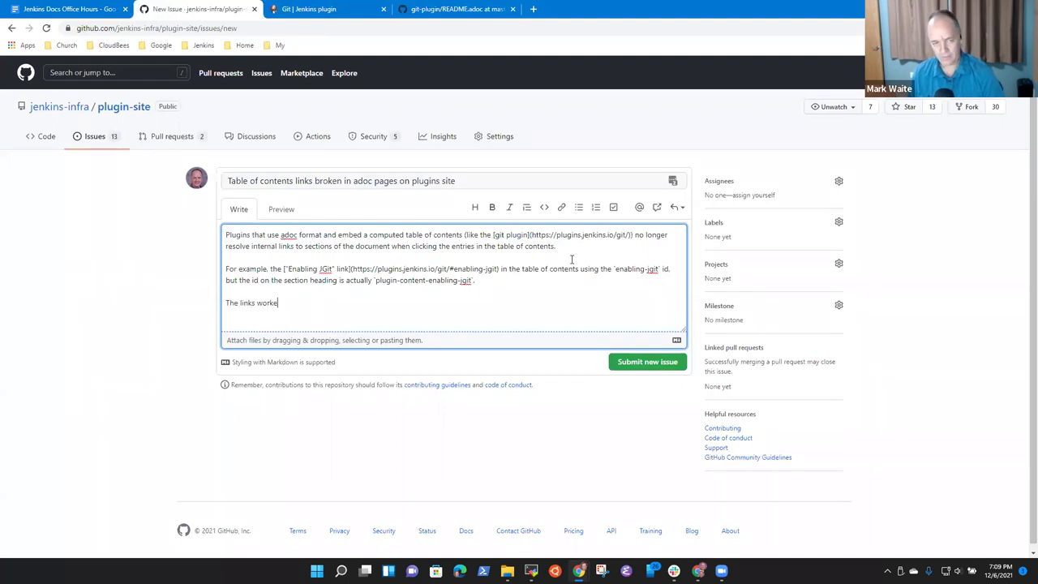
type("d previously by")
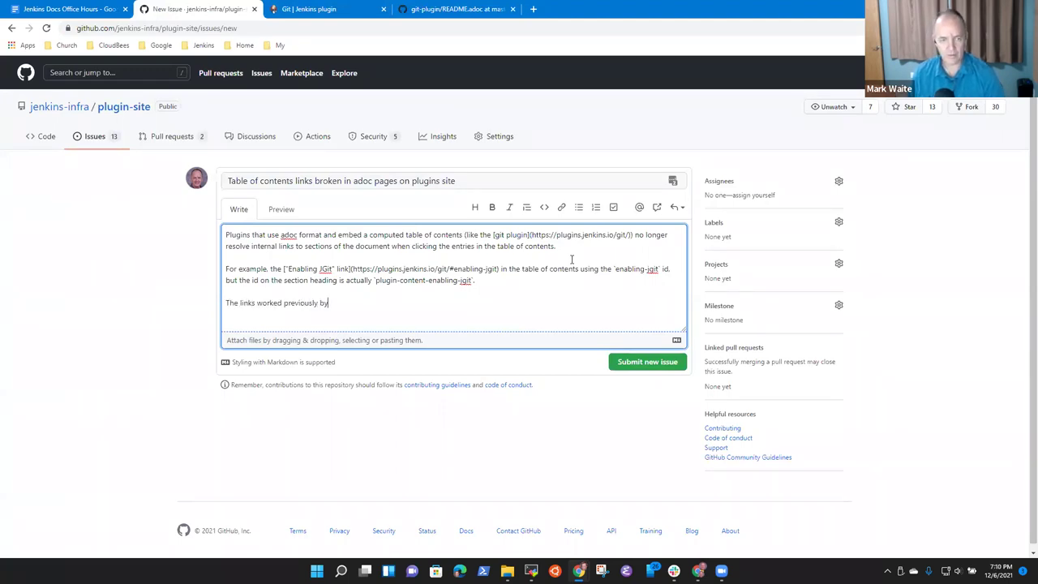
key("BackSpace")
type("ut don")
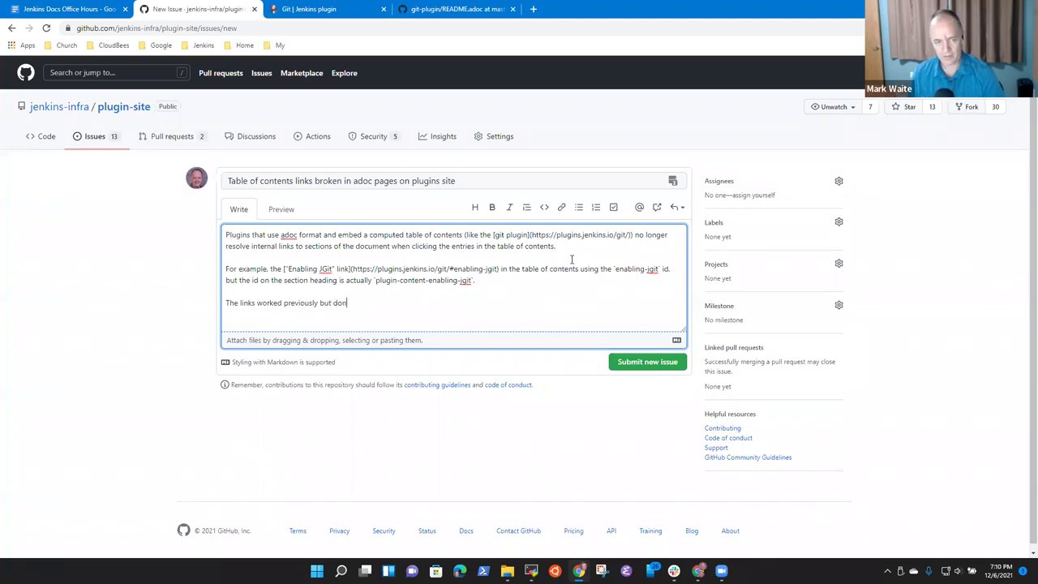
type("'t work any longer.  The docs can be")
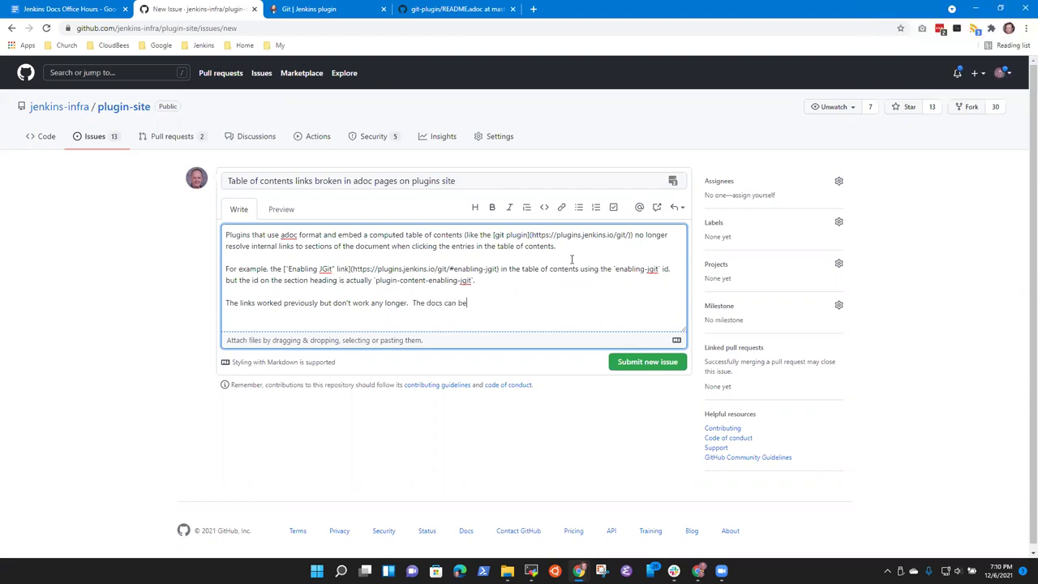
Step: Complete the third paragraph with "converted to markdown if needed, but adoc was easier for table of contents initially."
type(" converted to markdown if needed. but adoc was easier for table")
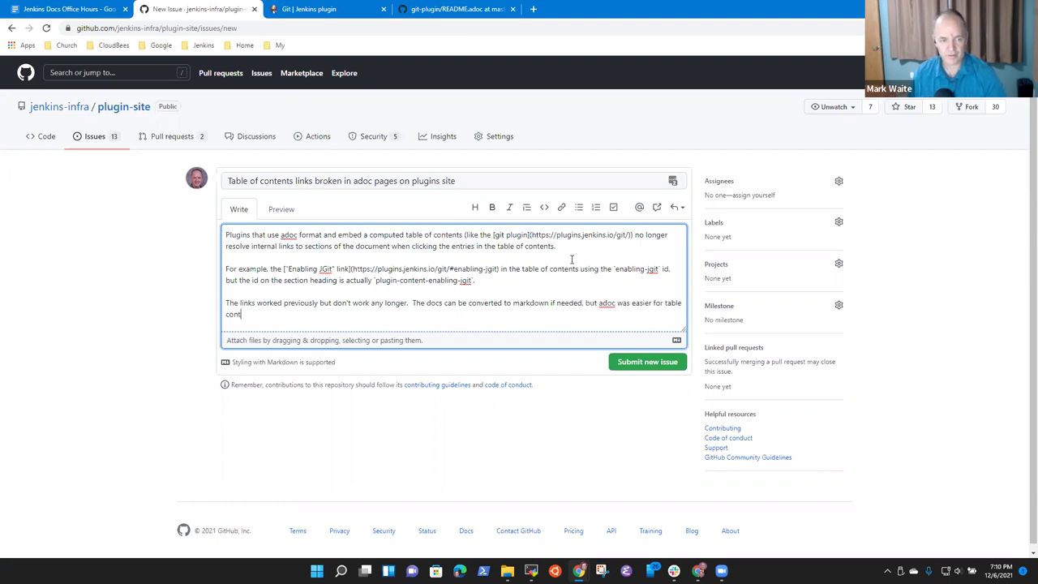
type(" cont")
key("BackSpace")
type("f contents ")
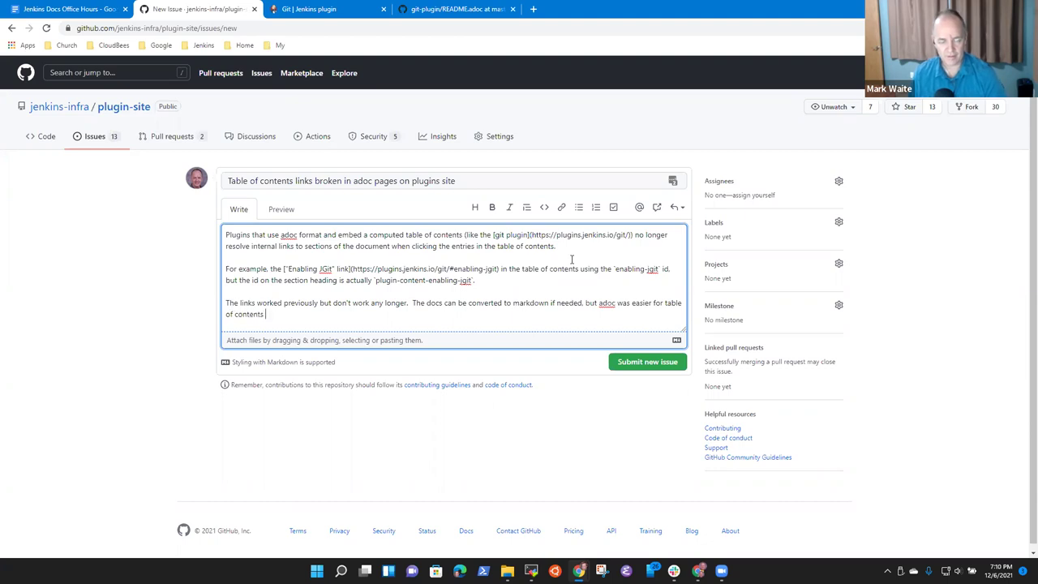
type("initially.")
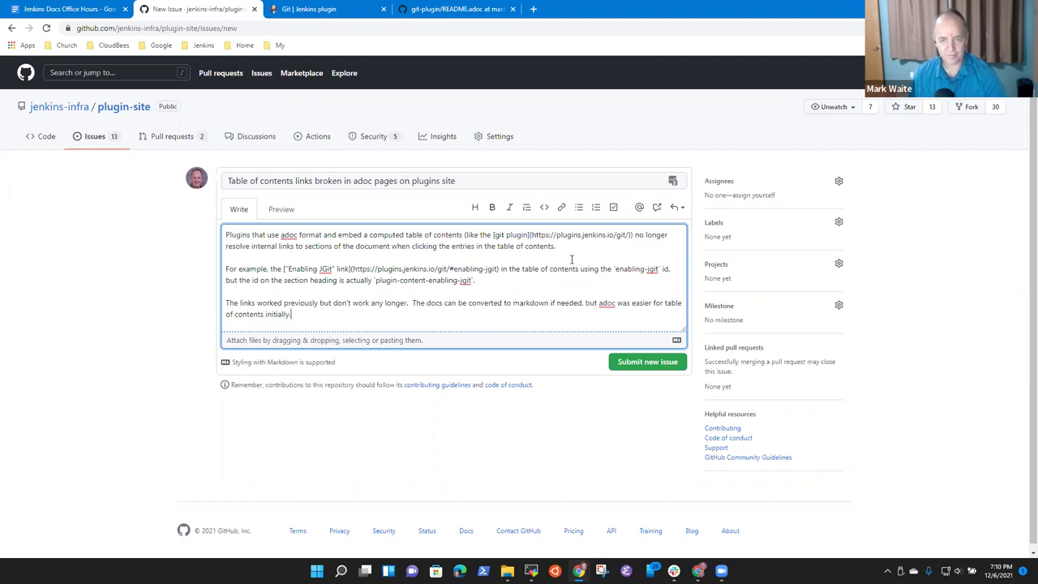
Step: Submit the new issue and return to the Git plugin's page
left_click(631, 365)
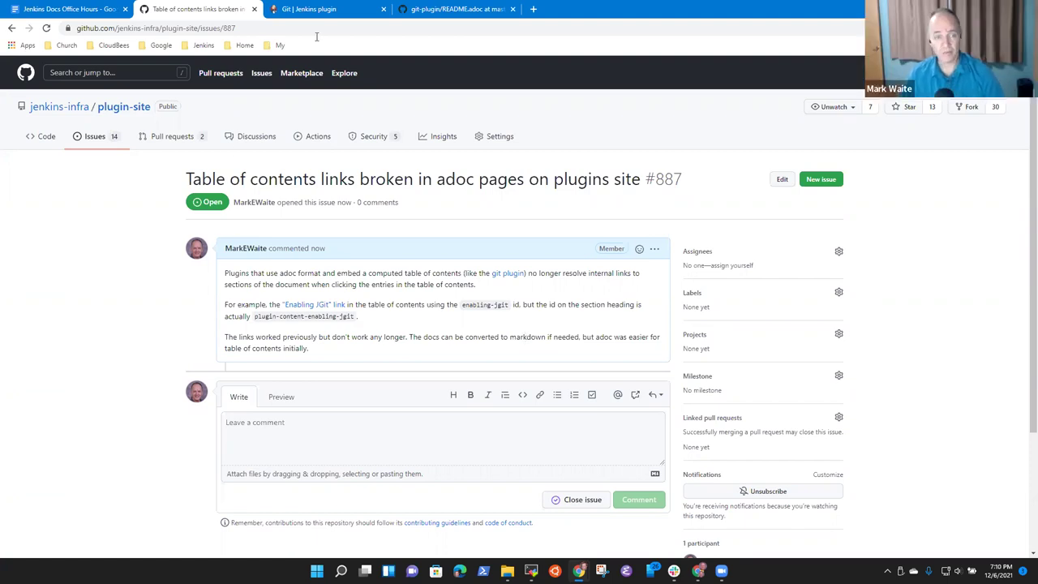
left_click(337, 10)
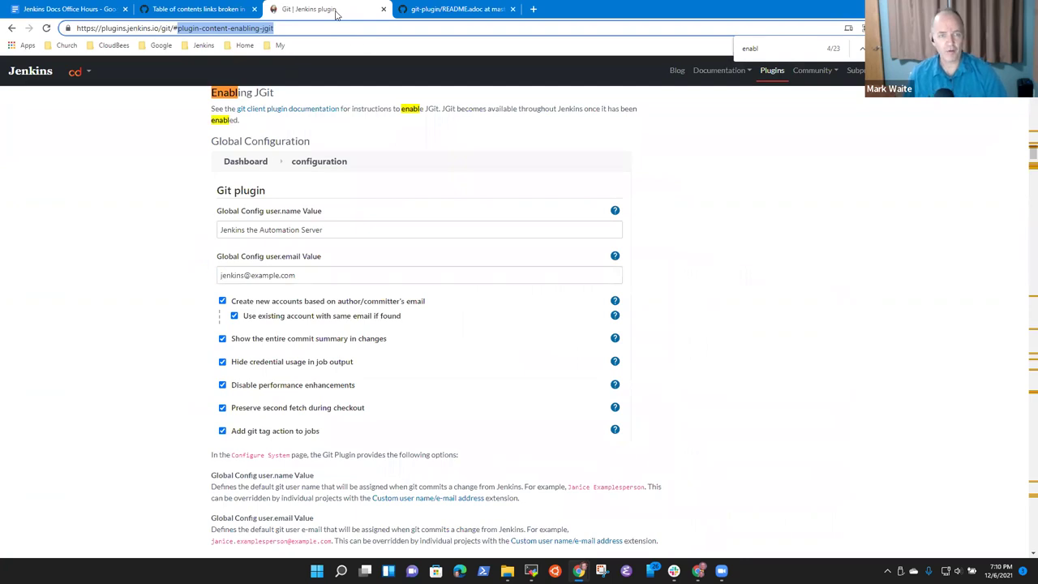
right_click(338, 13)
left_click(385, 19)
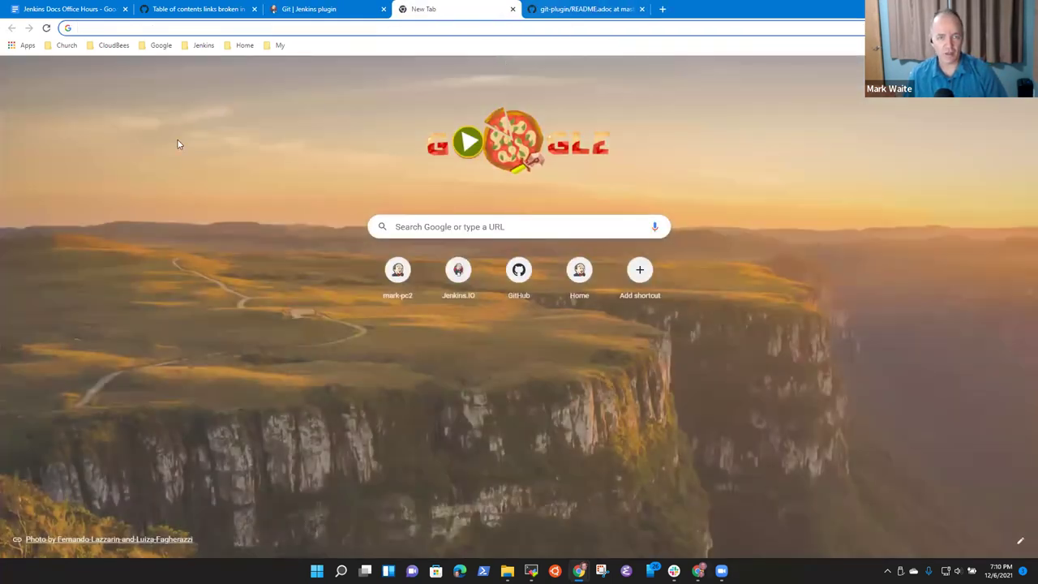
left_click(512, 9)
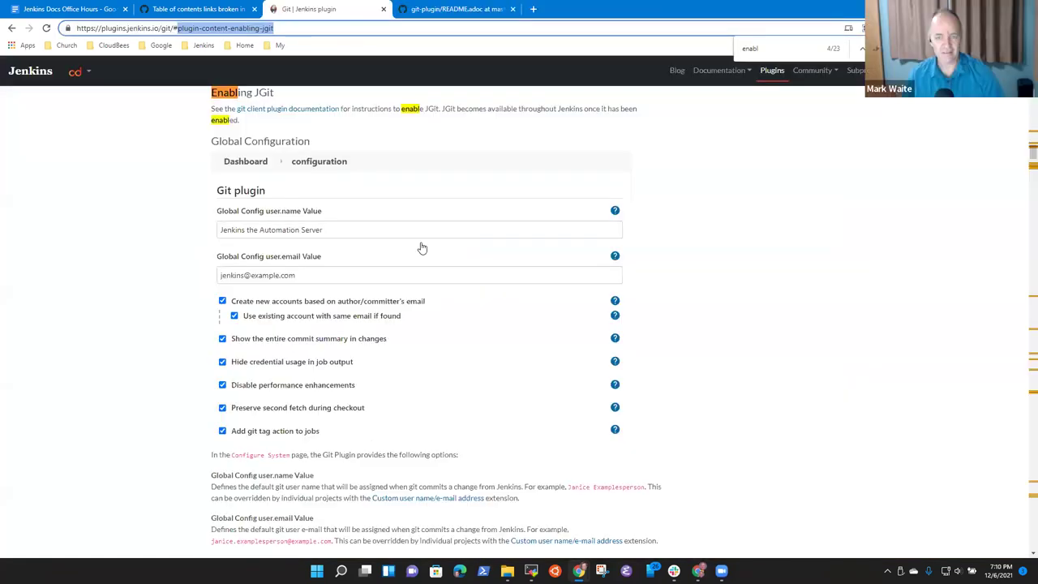
Step: Open the Git plugin's GitHub repository from the links on its plugin page
left_click(934, 297)
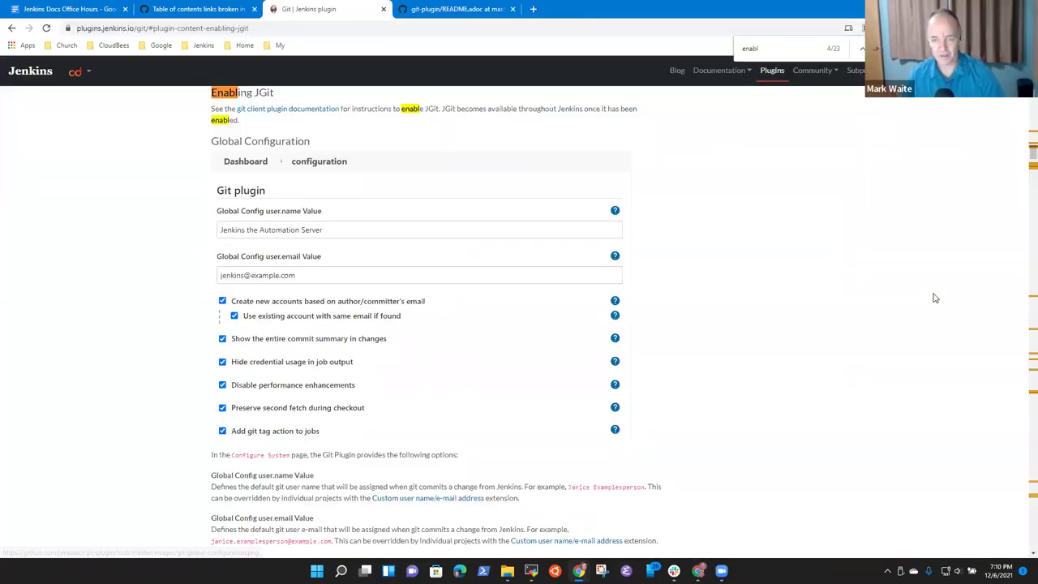
scroll(934, 297, "up", 15)
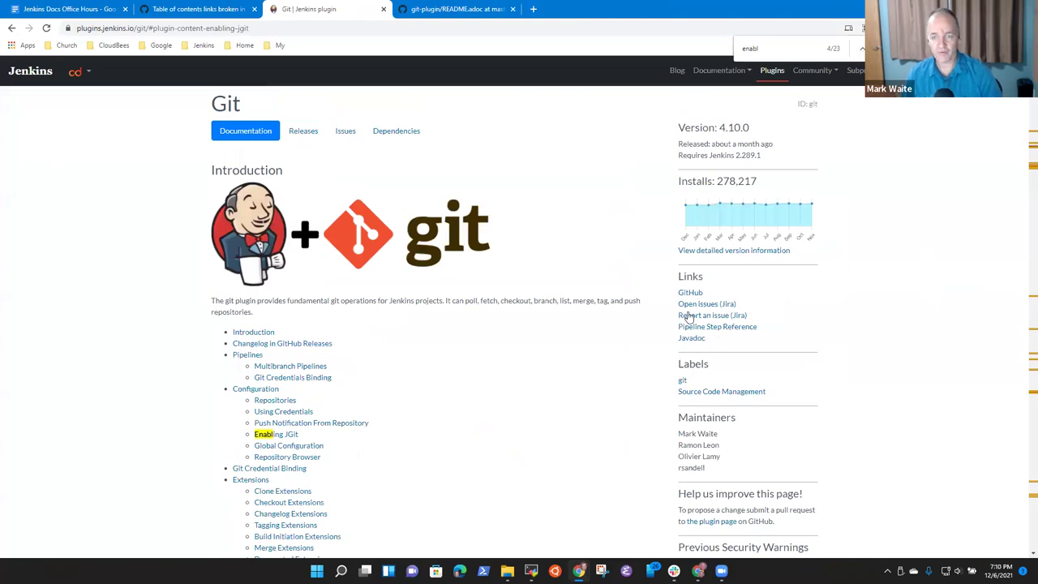
left_click(689, 294)
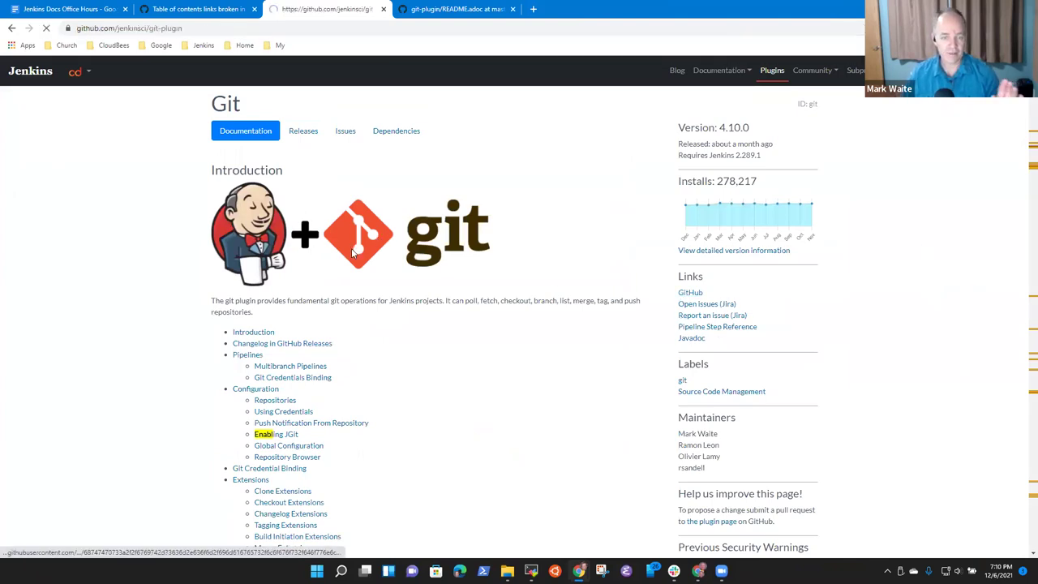
Step: Go to the repository's README and follow its "Enabling JGit" table-of-contents link
scroll(381, 285, "down", 5)
scroll(394, 278, "up", 3)
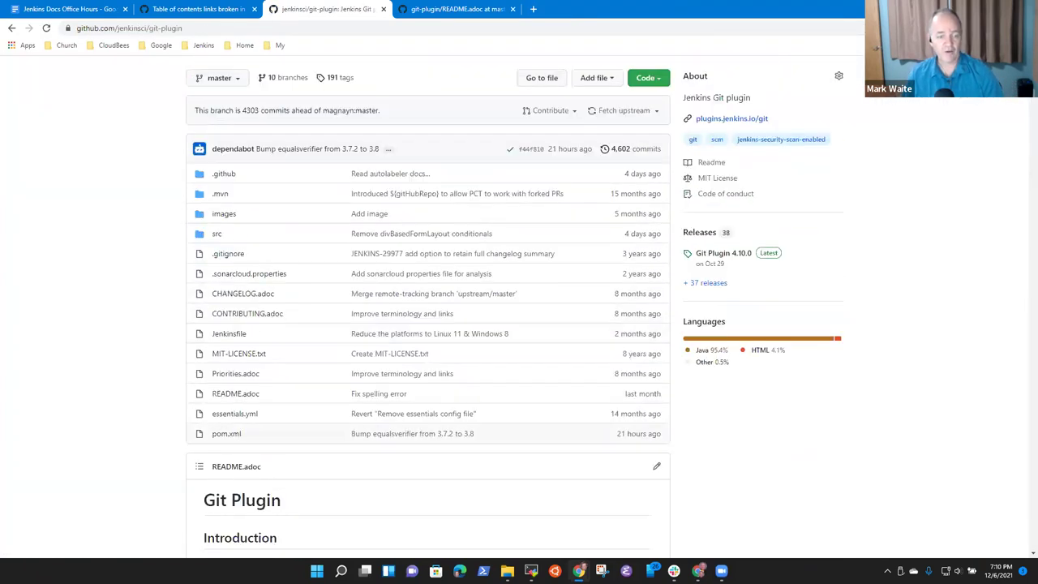
left_click(236, 468)
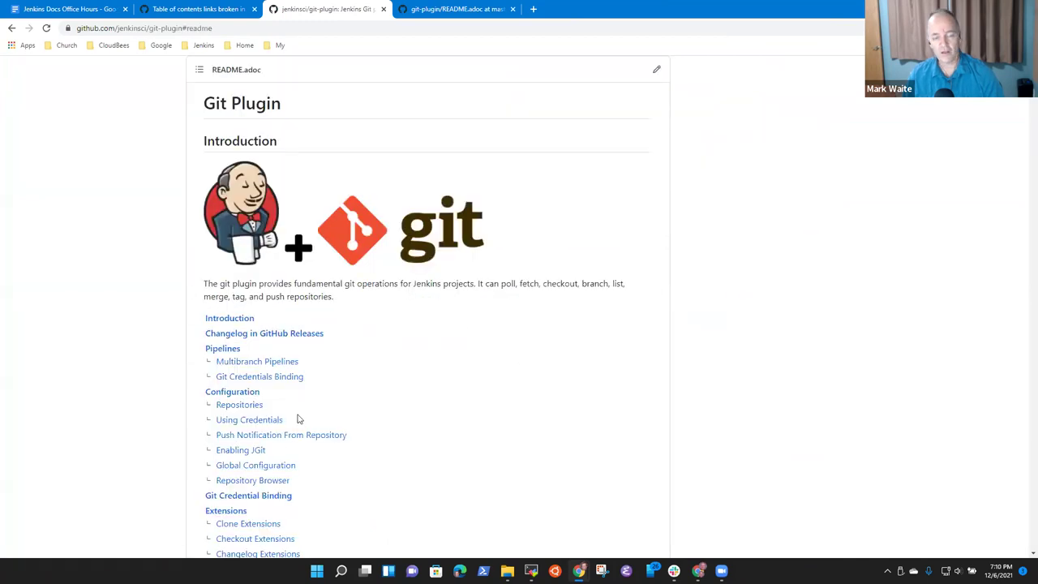
scroll(276, 429, "down", 3)
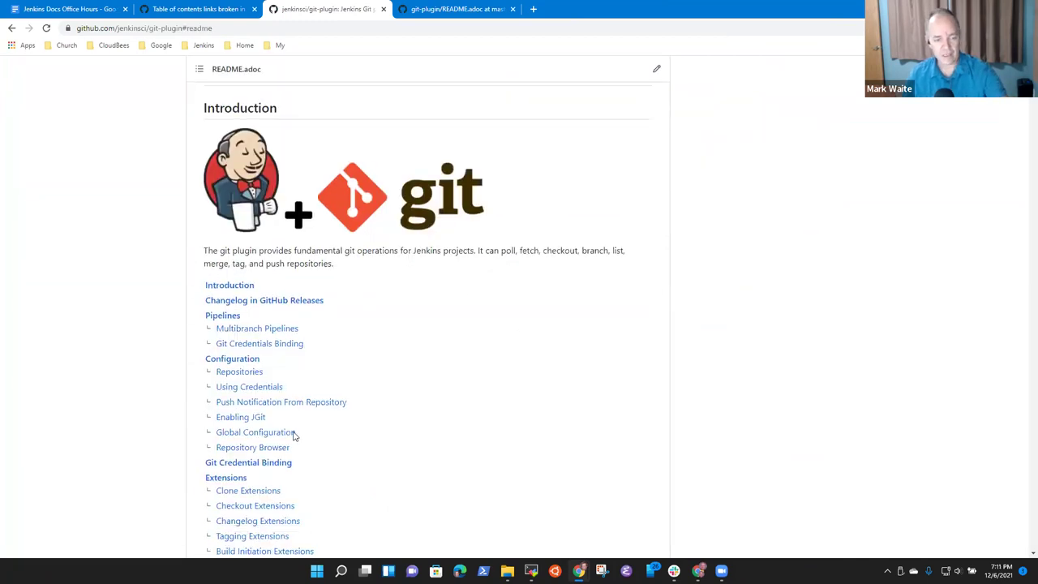
left_click(252, 242)
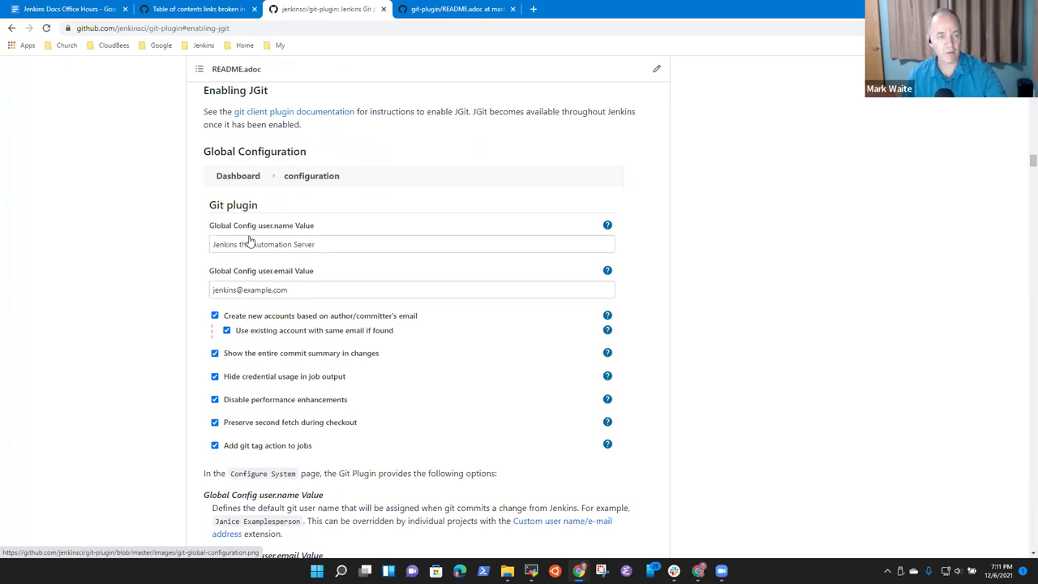
Step: Open README.adoc in the repository's file editor and highlight the ":toc: macro" and ":toc-title:" lines
key("Home")
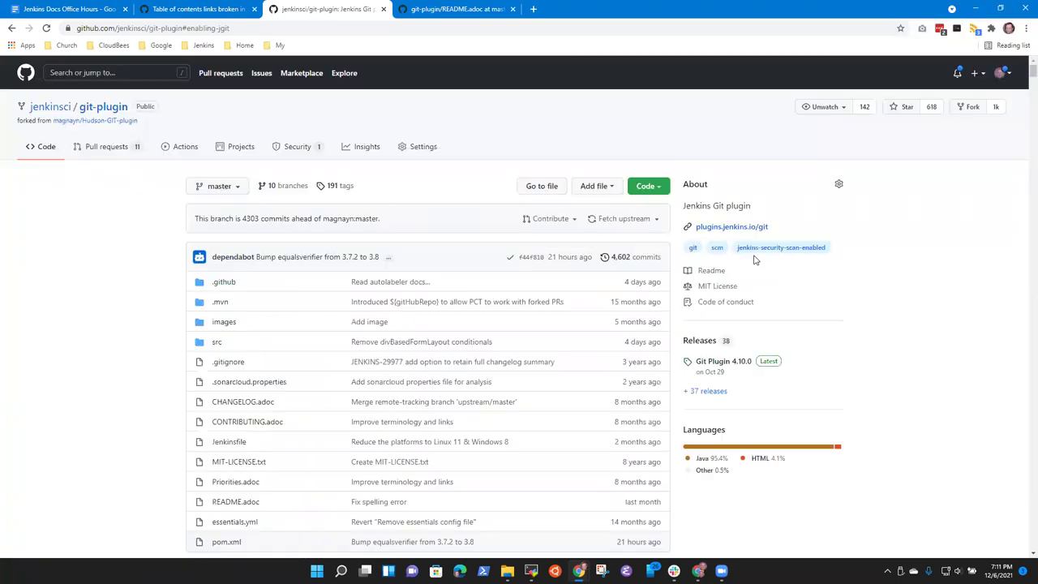
scroll(754, 259, "down", 4)
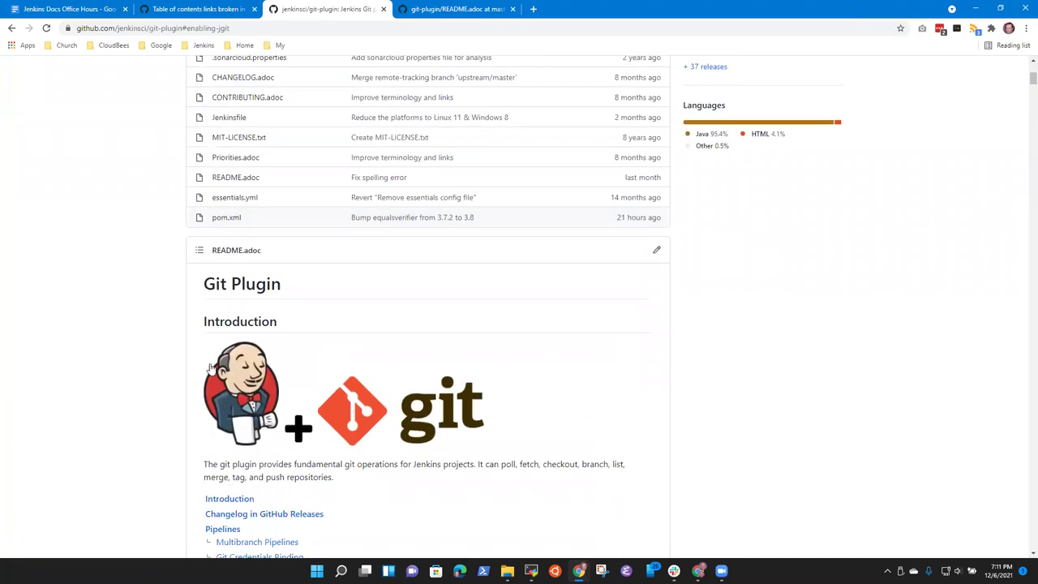
left_click(657, 250)
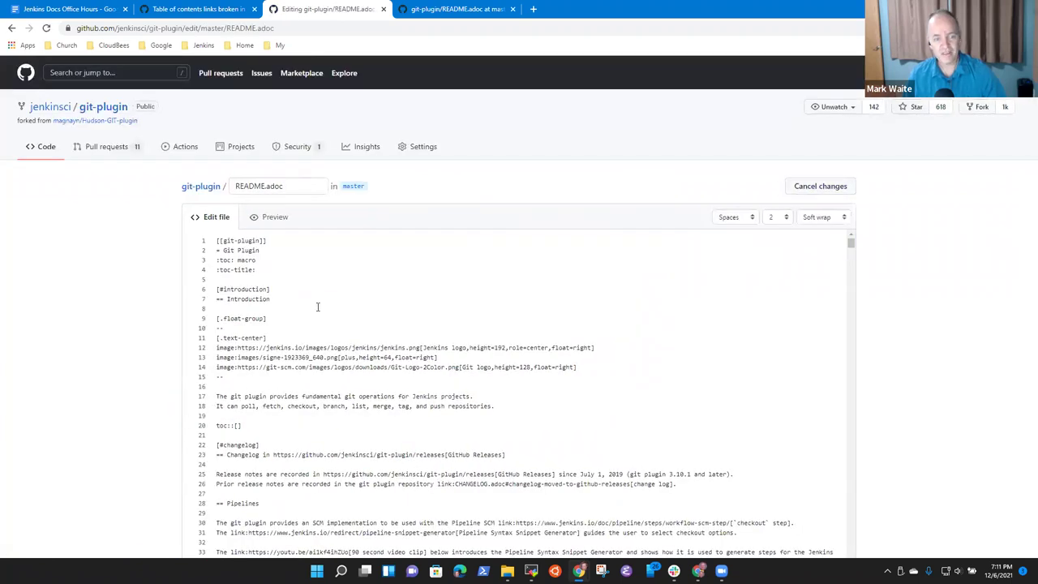
key("shift+Down")
key("shift+Down")
key("Left")
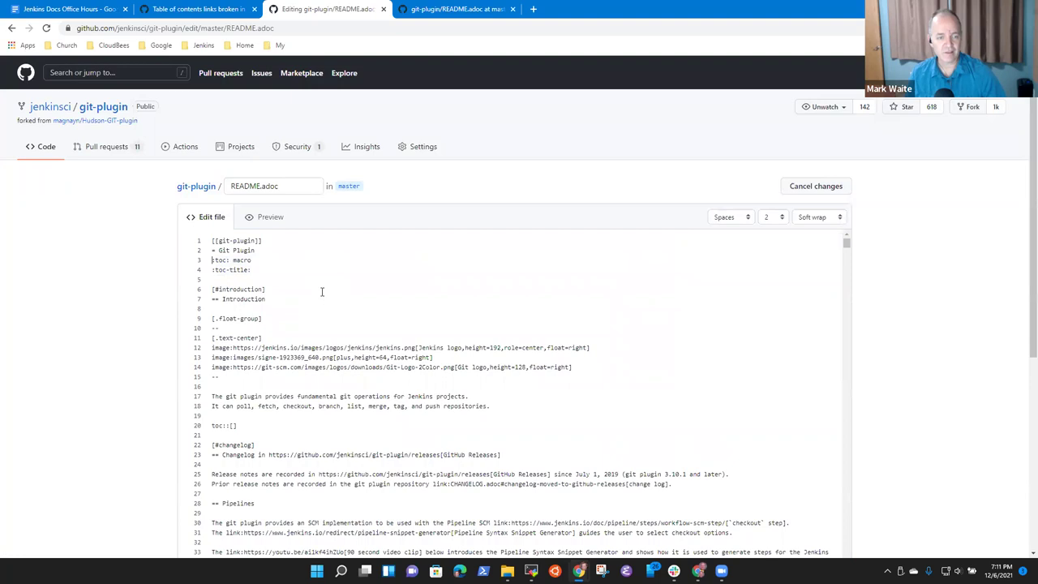
key("shift+Down")
key("shift+Down")
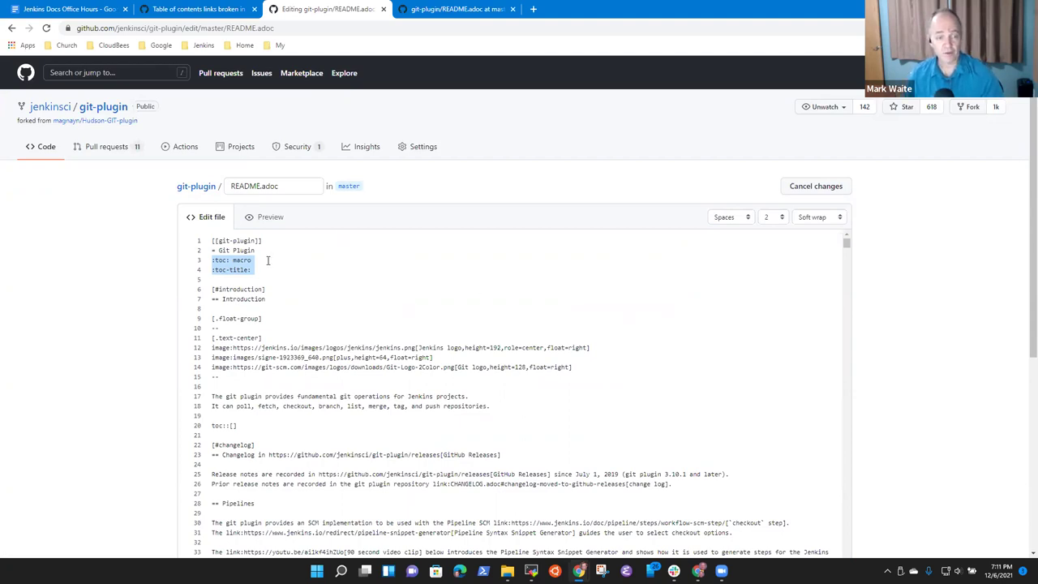
left_click(268, 260)
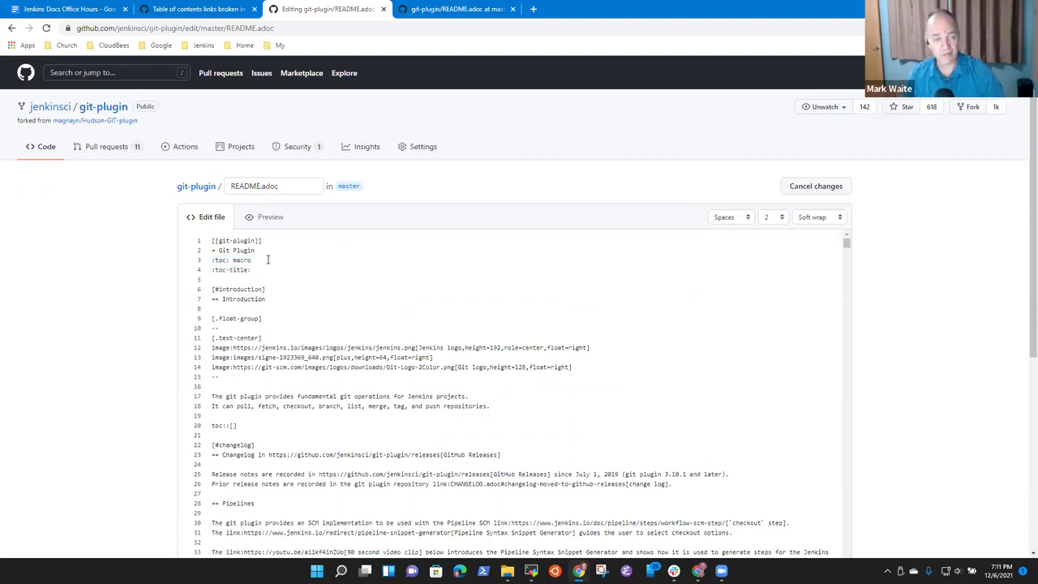
key("shift+Down")
key("shift+Down")
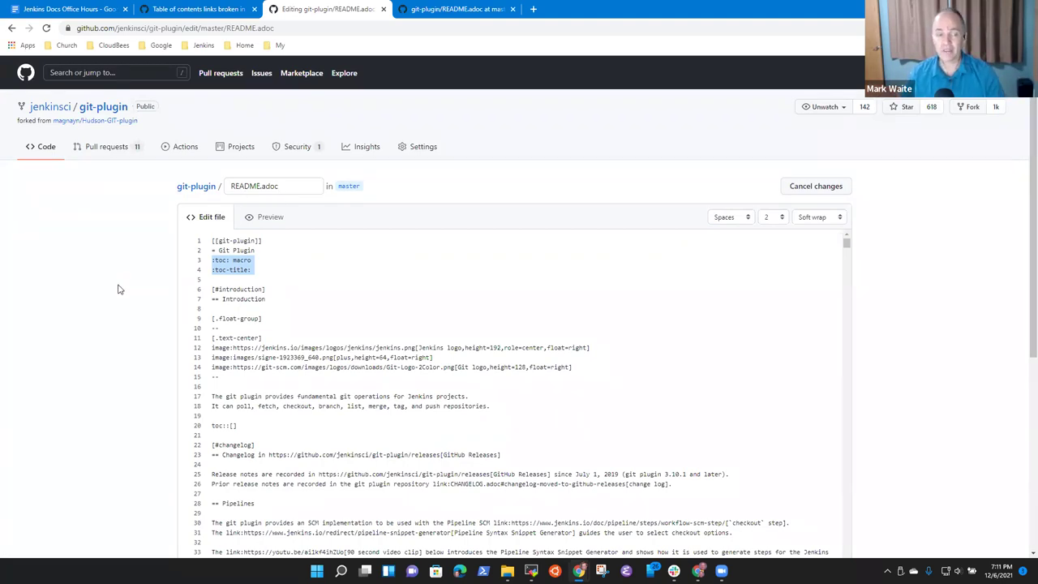
Step: Leave the README.adoc editor without changes and look over the repository's file list and rendered README
left_click(10, 28)
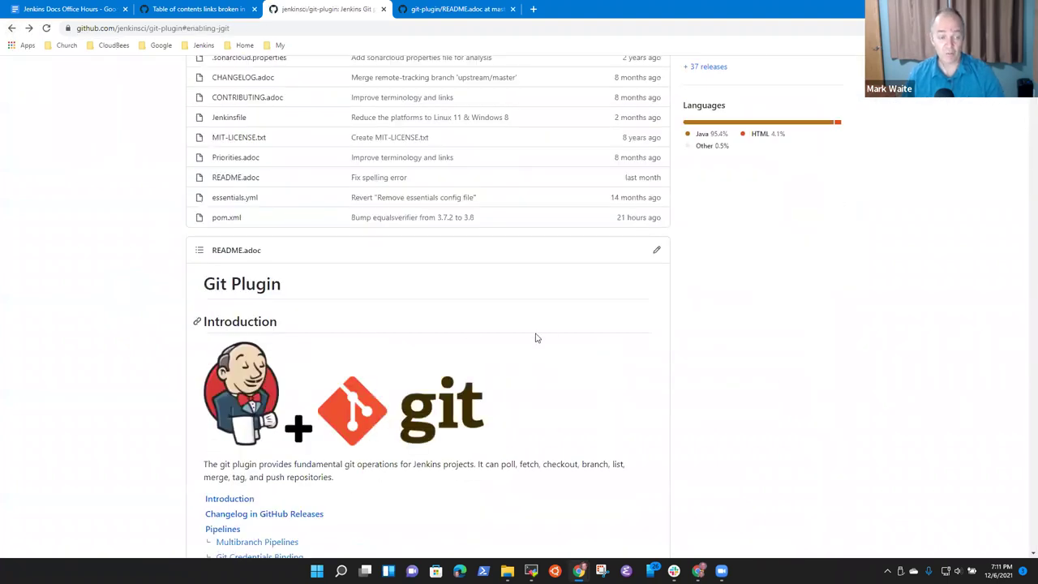
scroll(535, 337, "up", 4)
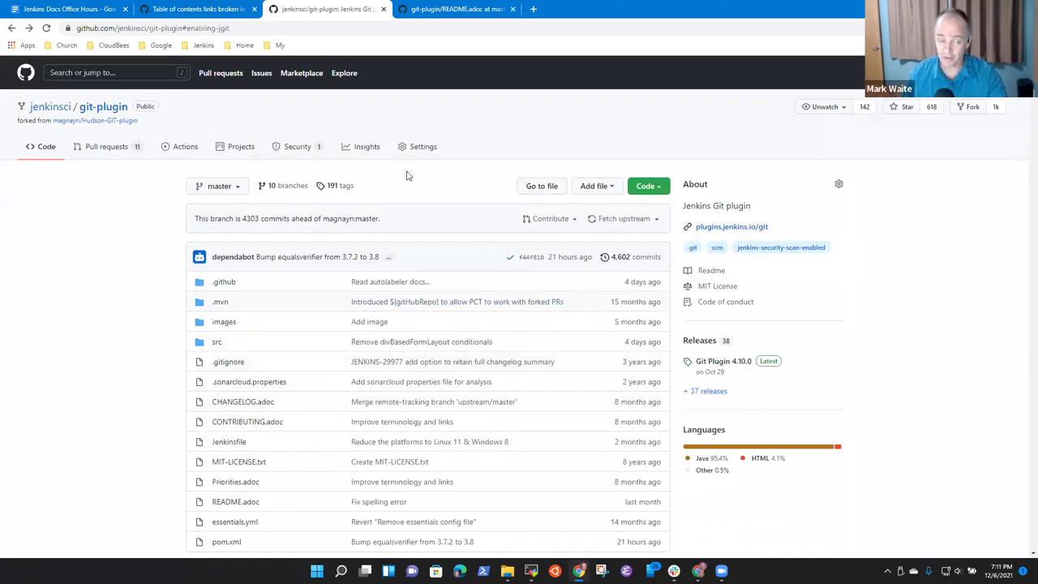
scroll(401, 327, "down", 7)
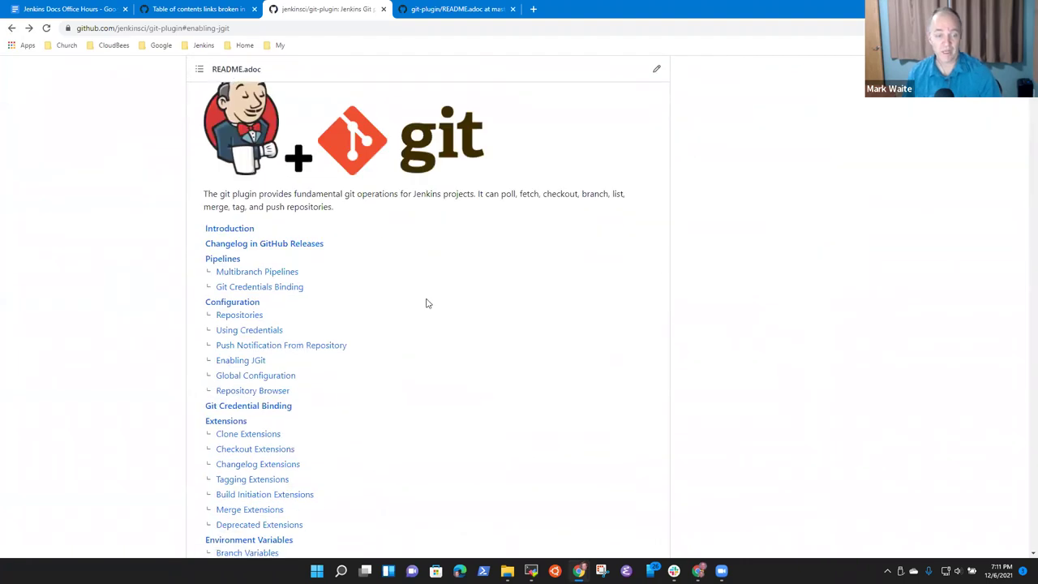
scroll(400, 364, "up", 5)
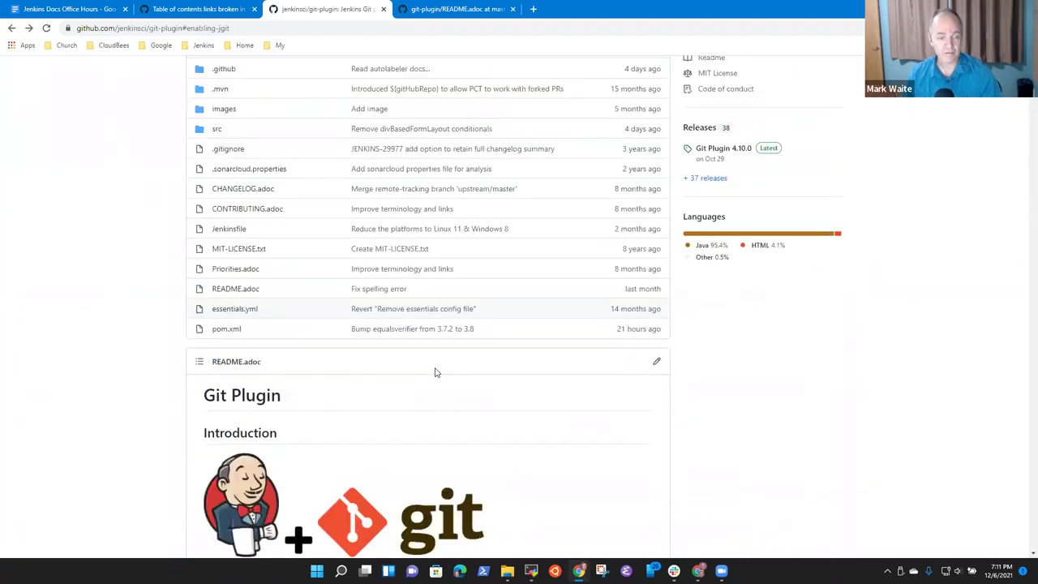
scroll(434, 372, "up", 3)
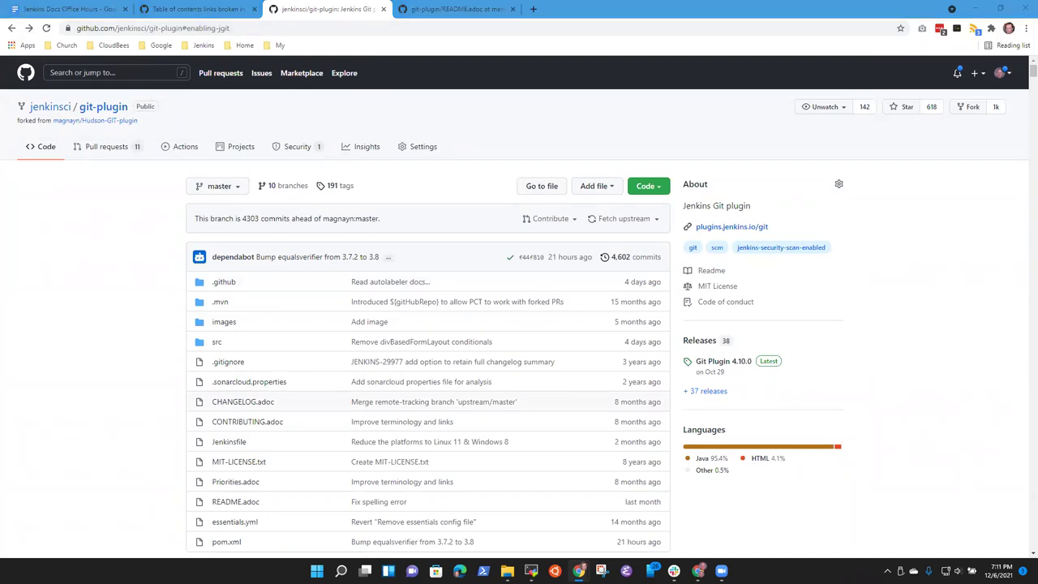
Step: Recheck the filed issue, then return to the Jenkins Docs Office Hours notes and highlight the 2.319.1 and 2.319.2 release items in turn
left_click(194, 9)
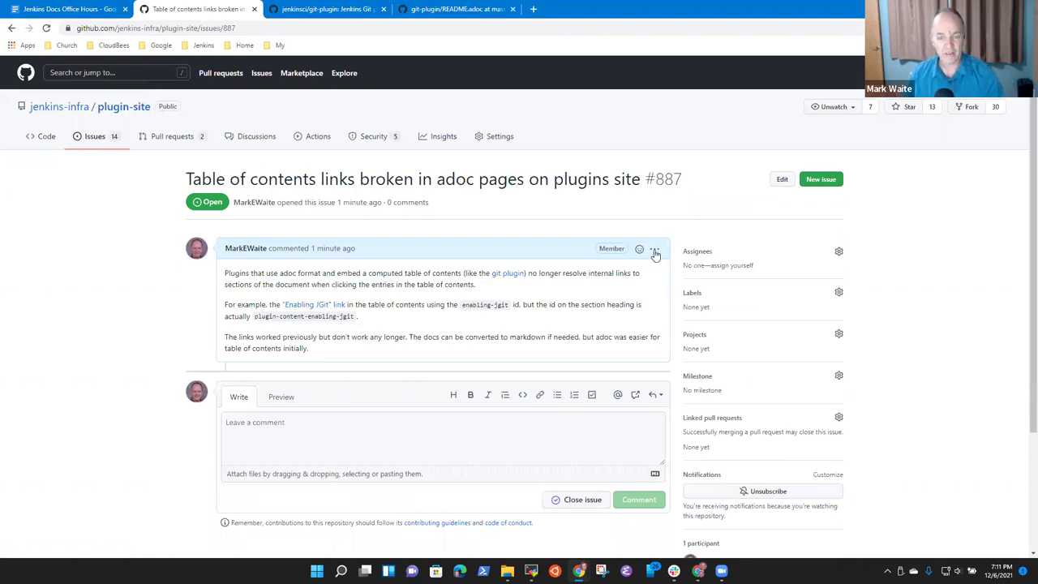
left_click(54, 9)
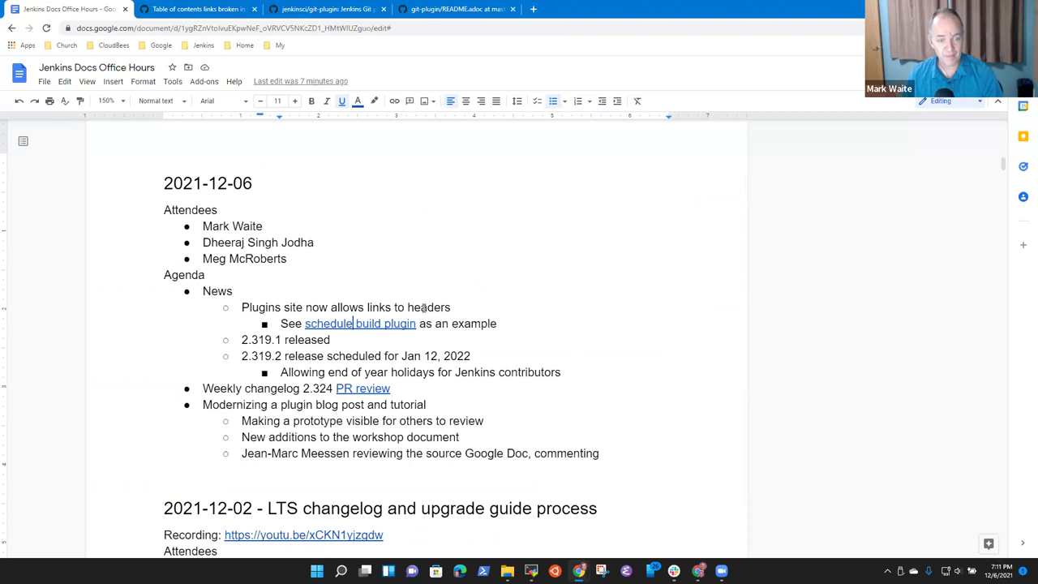
left_click(297, 339)
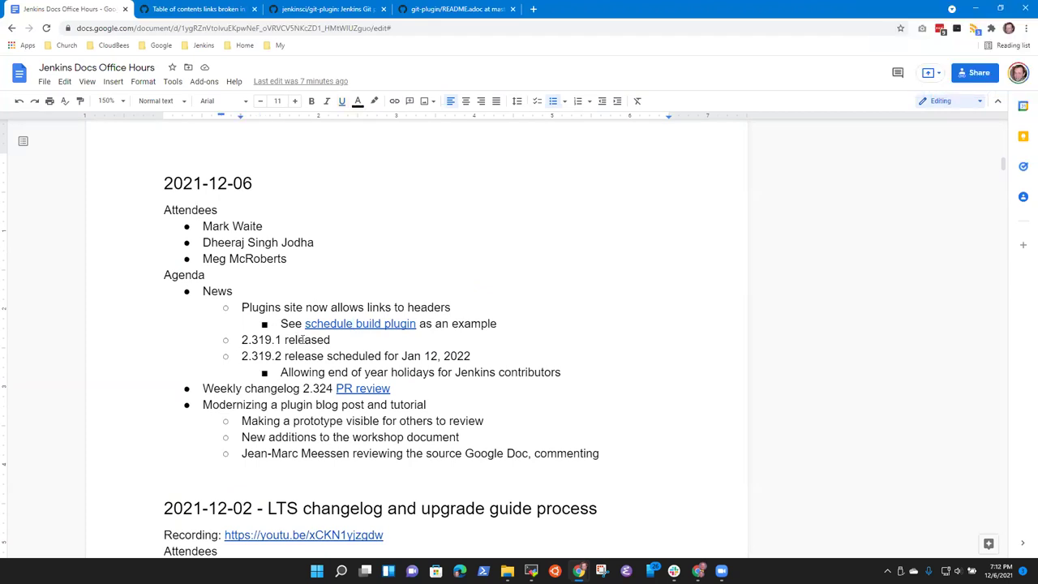
key("Home")
key("shift+End")
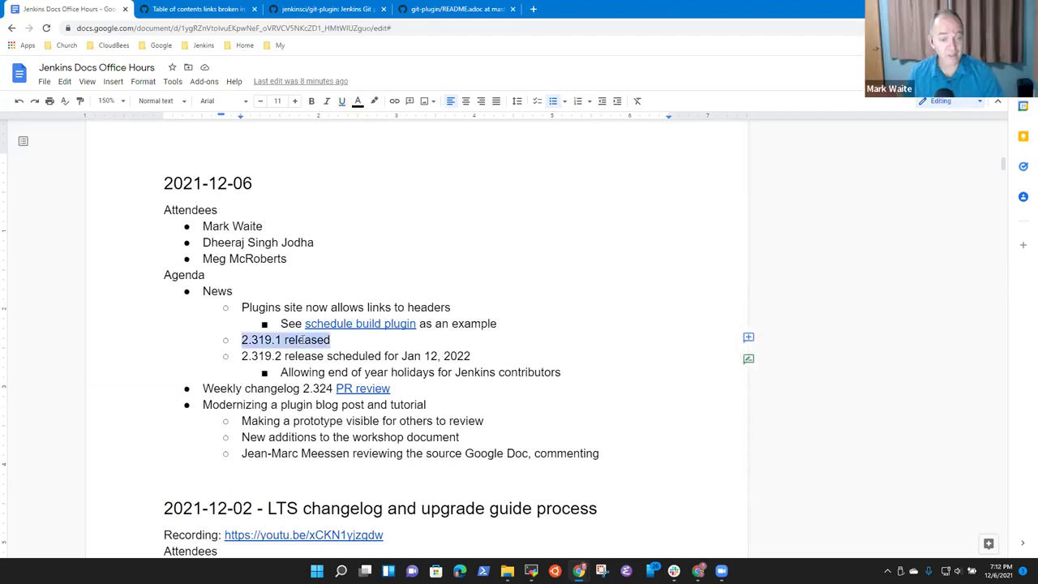
key("Right")
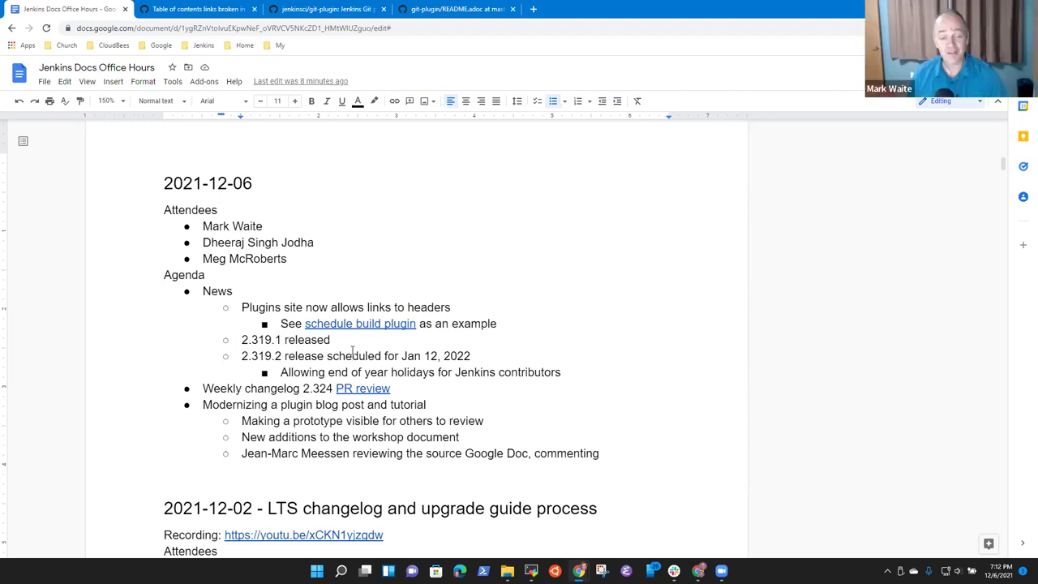
key("Down")
key("Home")
key("shift+End")
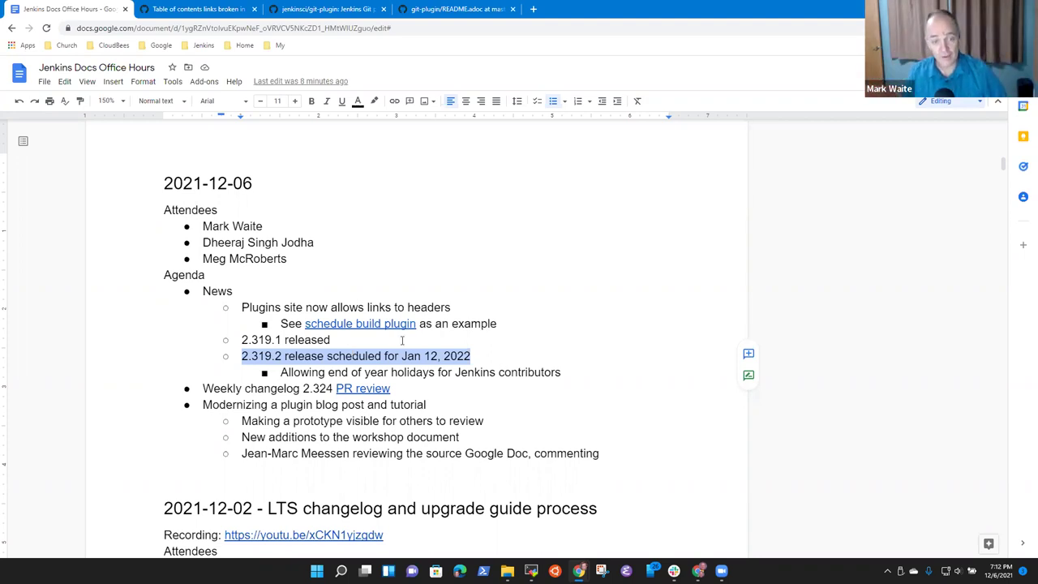
Step: Add a News item after the 2.319.2 entries reading "Congratulations to", the honoree's first name, and "for Governance Board election"
left_click(421, 371)
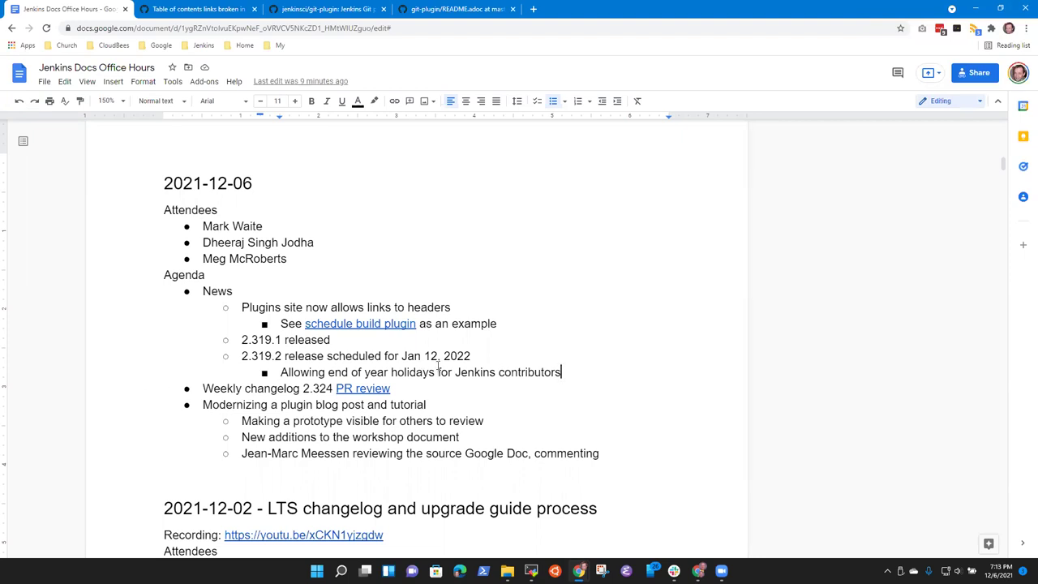
key("Return")
key("shift+Tab")
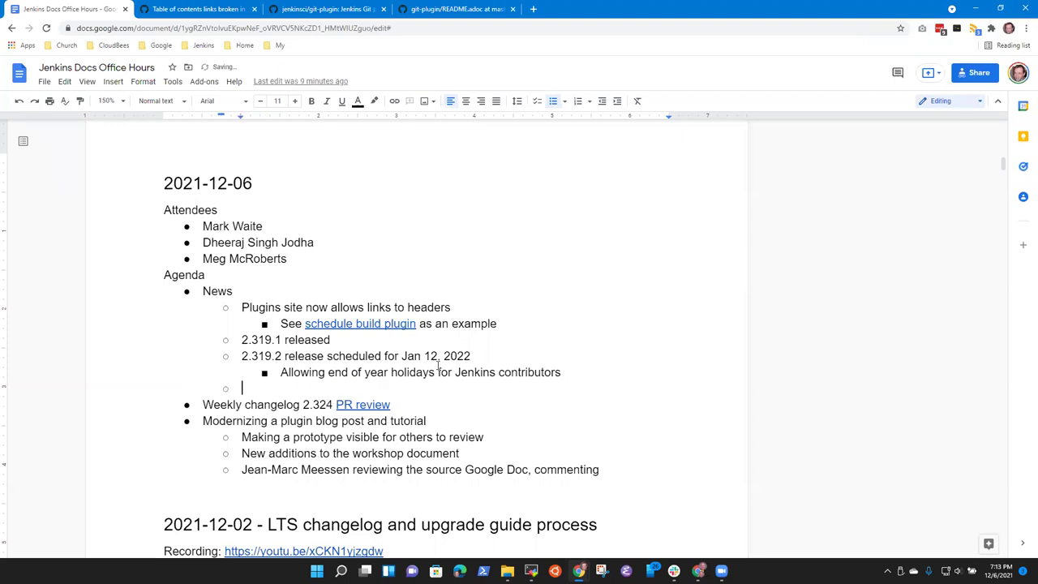
type("COngratulat")
key("ctrl+BackSpace")
type("Congratulations to Mark for ")
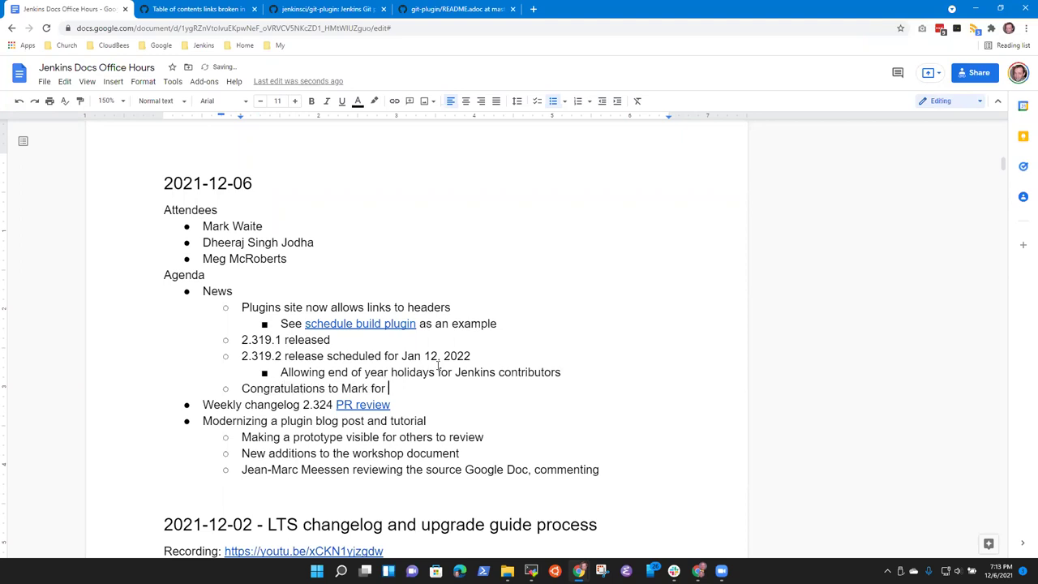
type("Governanc")
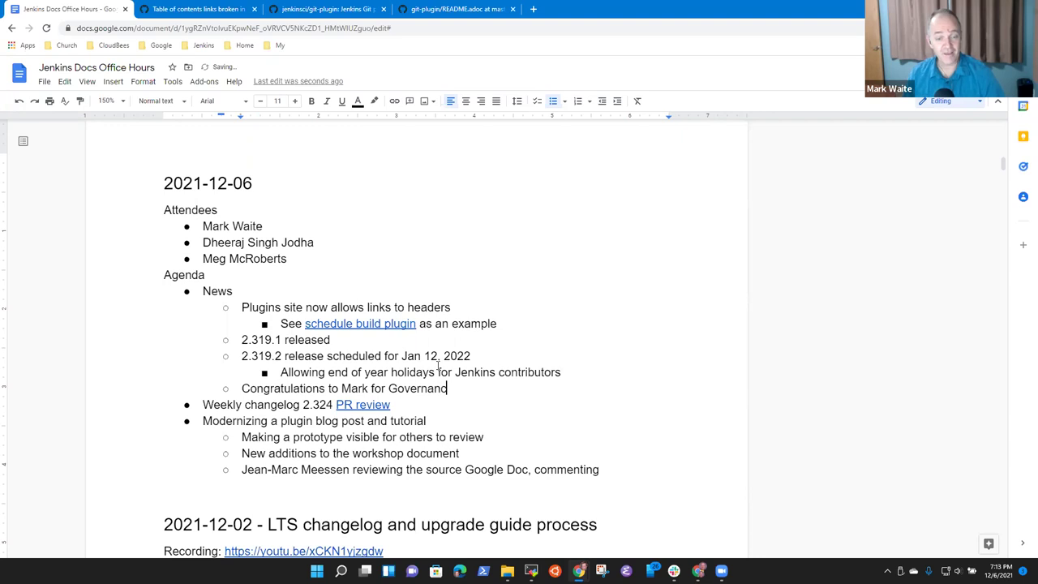
type("e Board elctio")
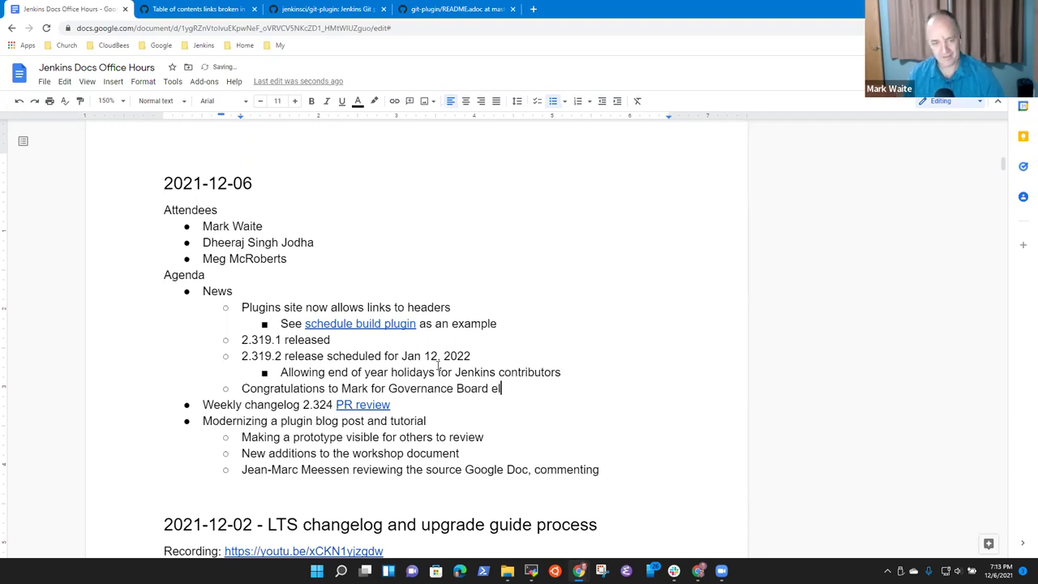
key("BackSpace")
key("BackSpace")
key("BackSpace")
key("BackSpace")
type("ections")
key("BackSpace")
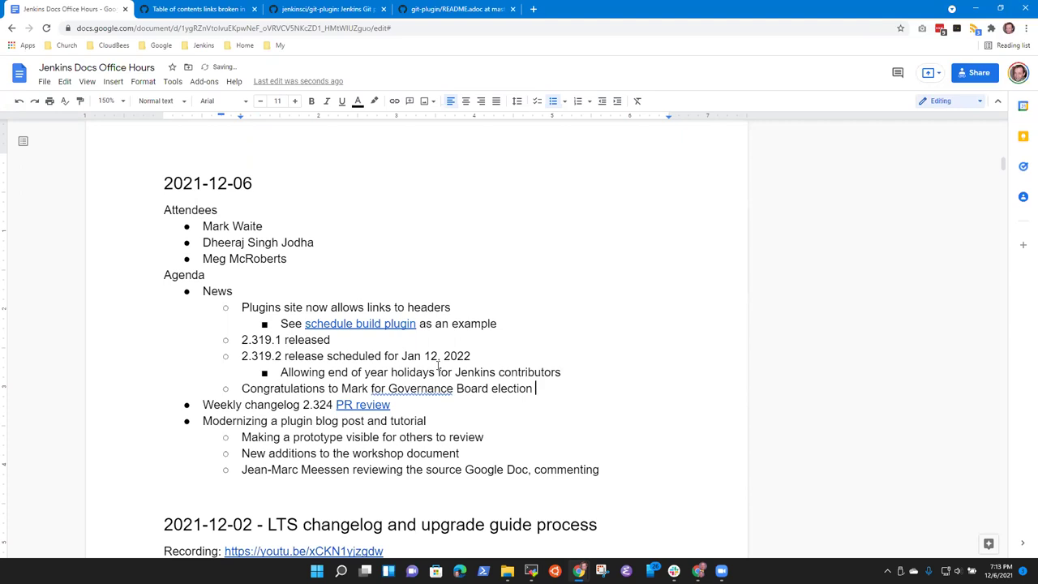
Step: Accept the suggested wording "for the Governance" in the congratulations item and extend its end with "and Documentation officer"
key("ctrl+Left")
key("ctrl+Left")
key("ctrl+Left")
key("End")
key("ctrl+Left")
key("ctrl+Left")
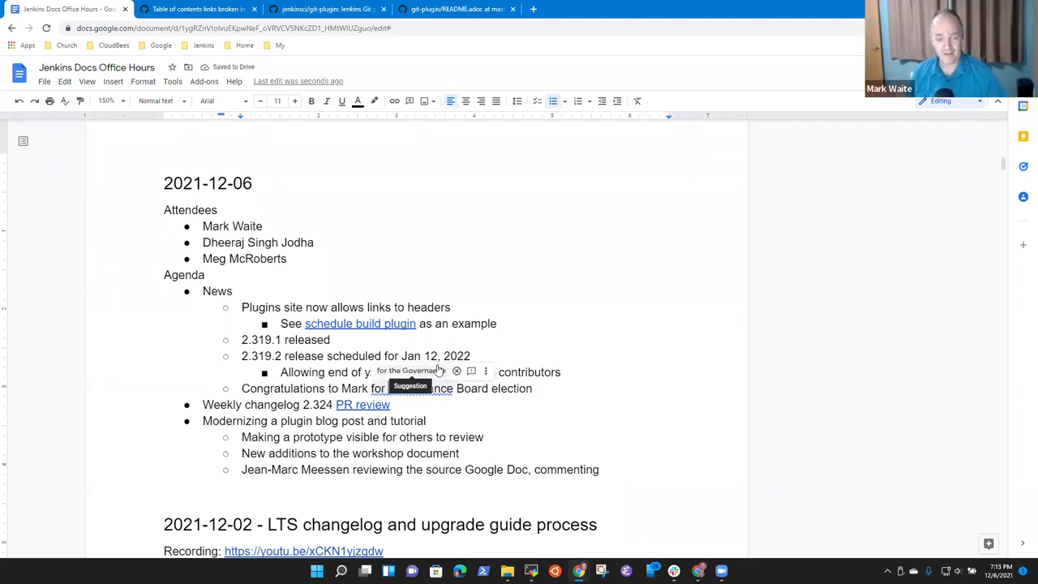
left_click(439, 367)
key("End")
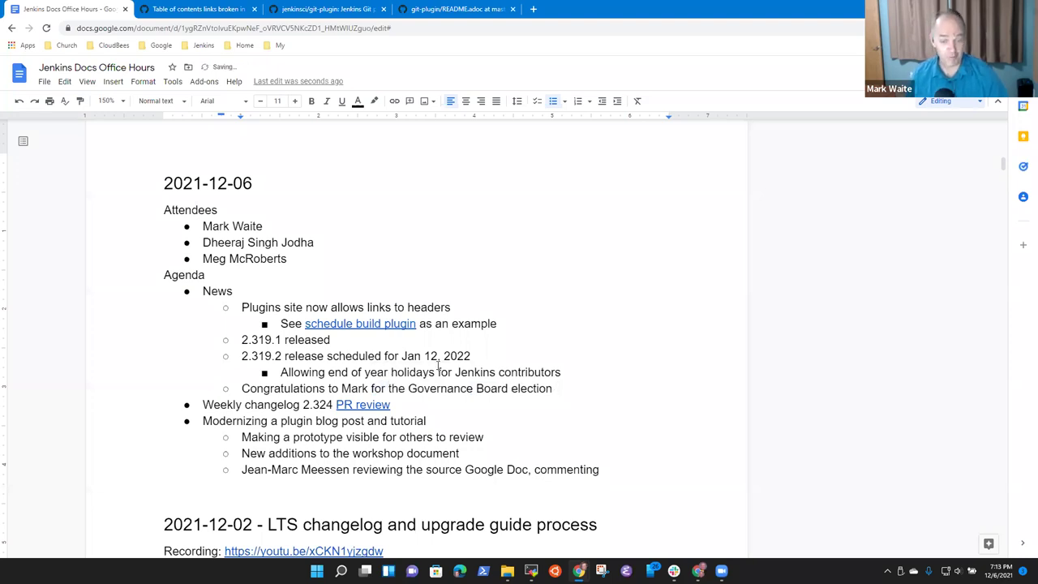
type("and Documenta")
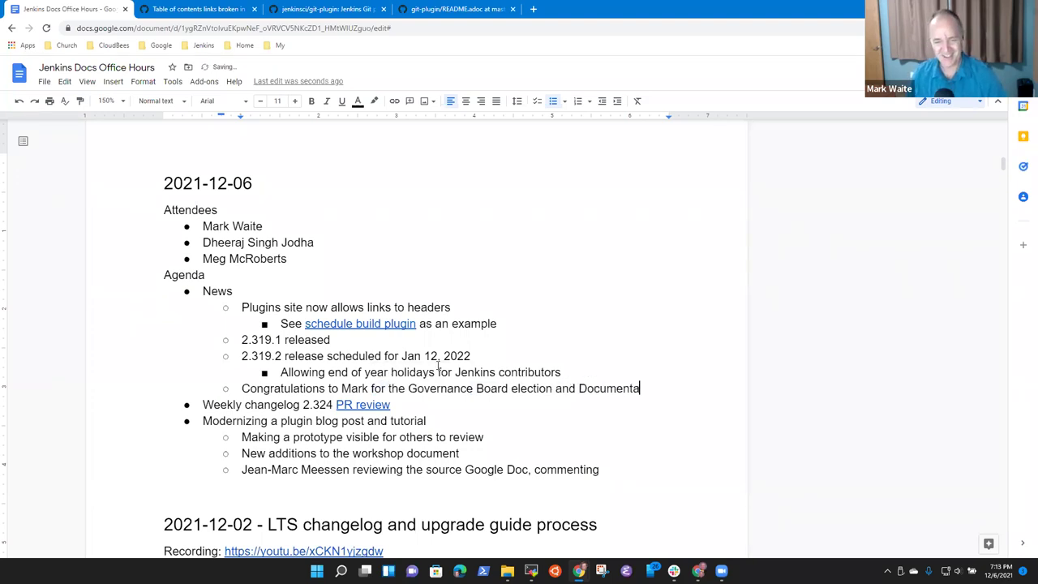
type("tion officer")
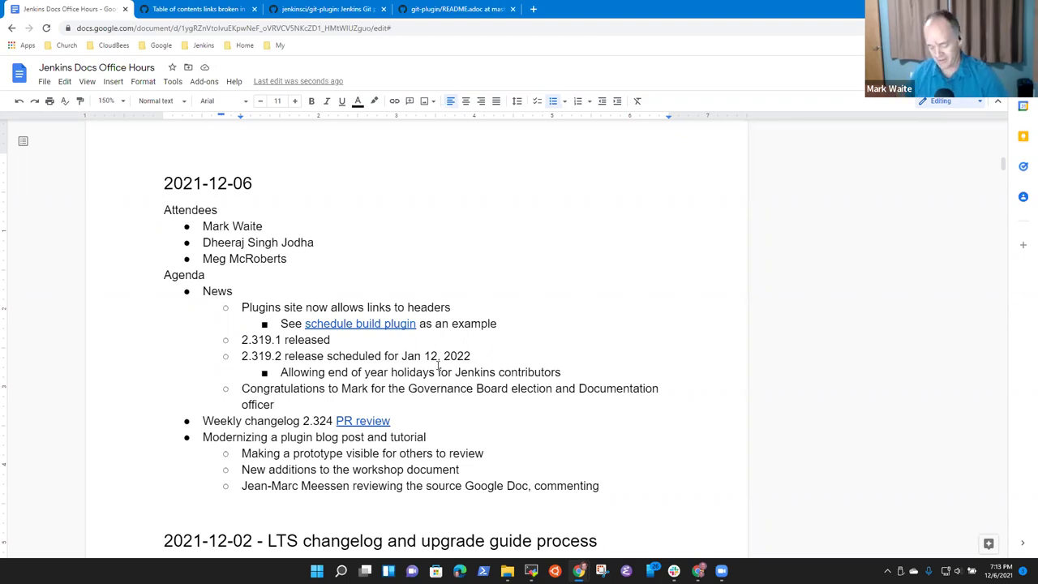
Step: Add a sub-item under the congratulations item reading "See the results blog by" followed by the blog author's full name
key("Return")
key("Tab")
type("See")
key("BackSpace")
key("BackSpace")
key("BackSpace")
key("BackSpace")
type("See the re")
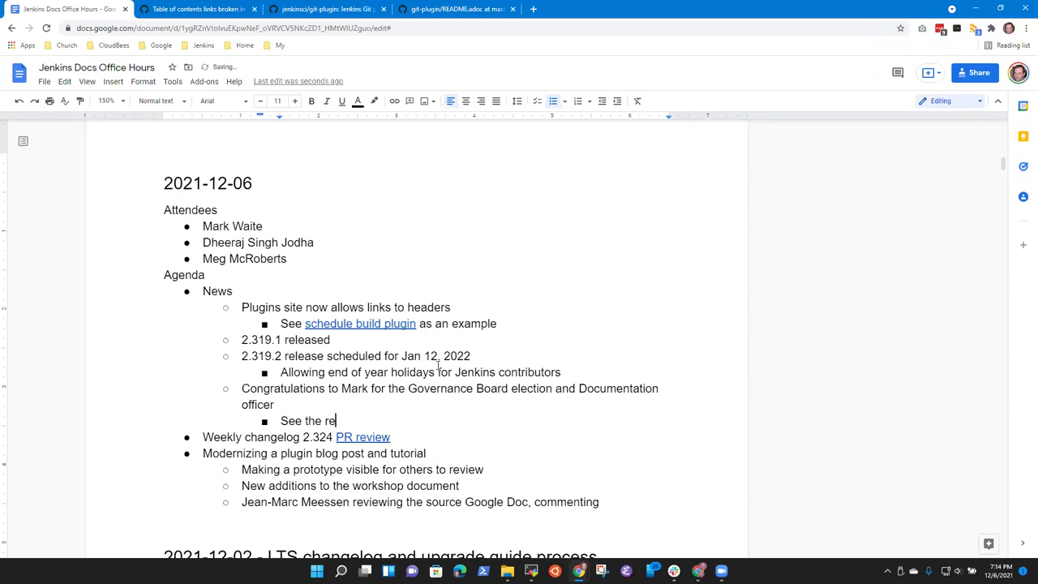
type("sults bo")
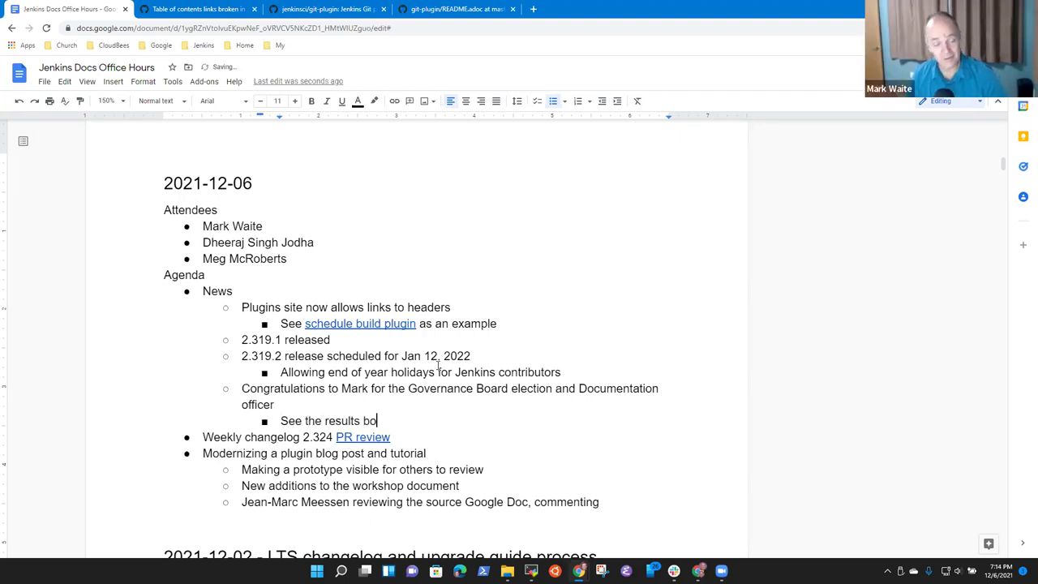
key("BackSpace")
type("log ")
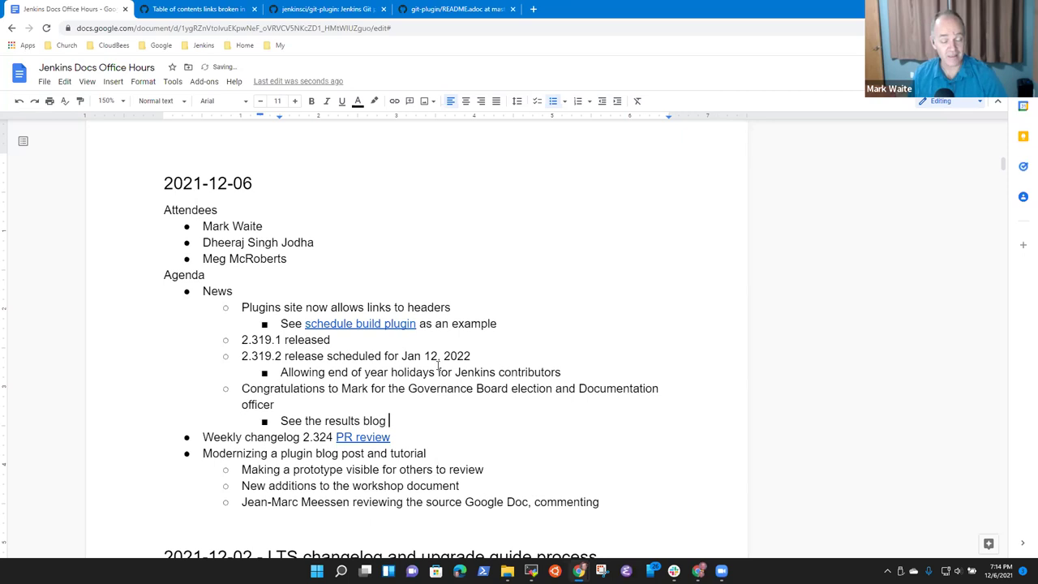
type("by Gavin M")
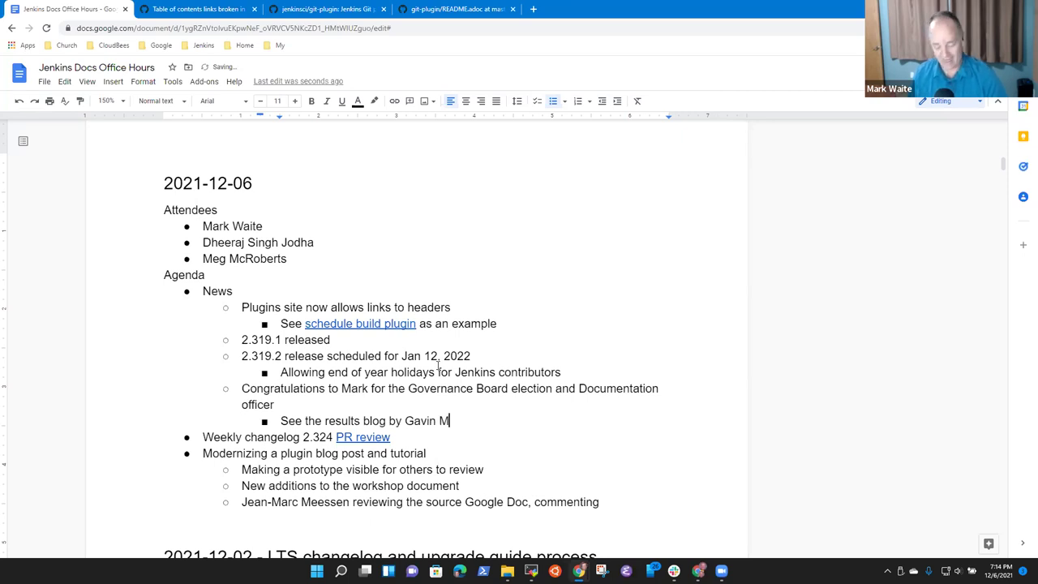
type("ogan")
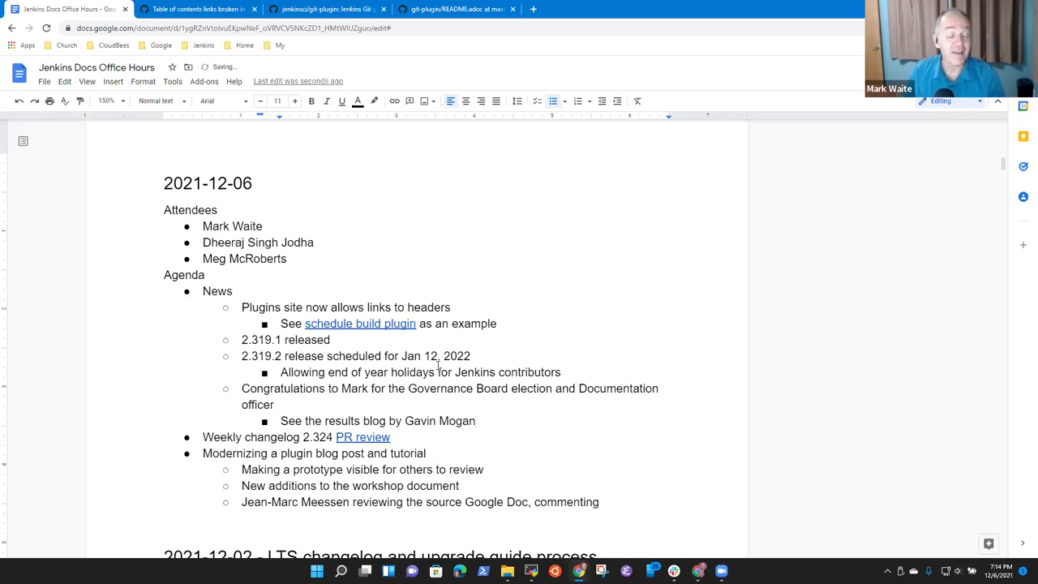
key("Up")
key("Down")
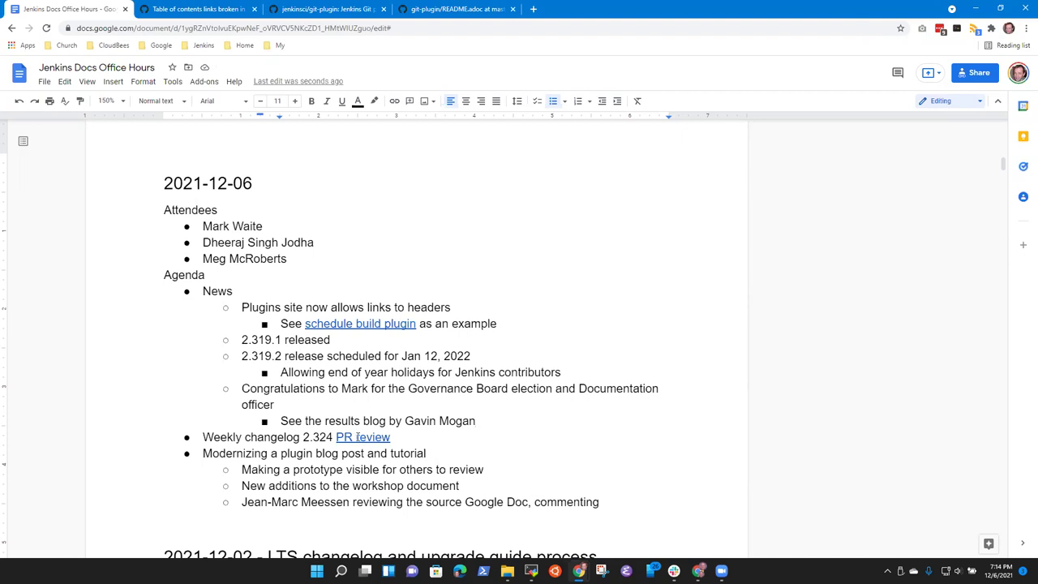
Step: Open the PR review linked from the 2.324 weekly changelog item, enlarge the page to 125% and examine its changed files
left_click(358, 438)
left_click(413, 458)
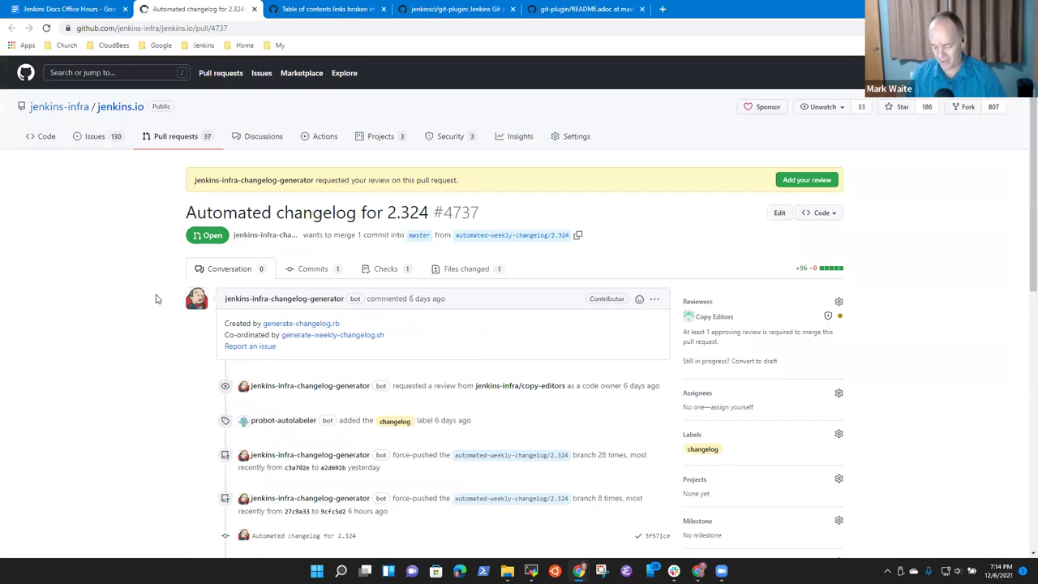
key("ctrl+plus")
key("ctrl+plus")
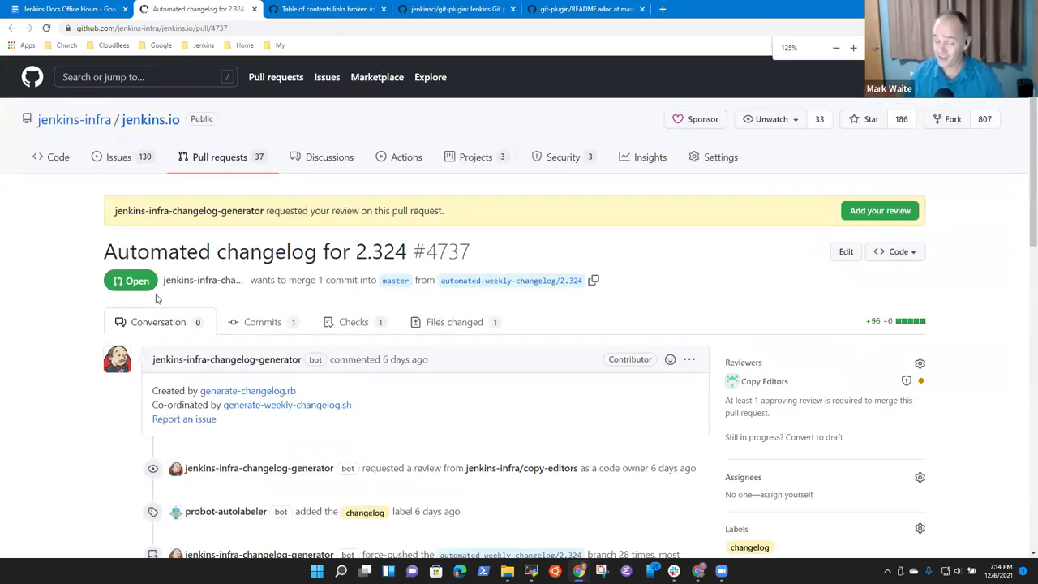
left_click(446, 324)
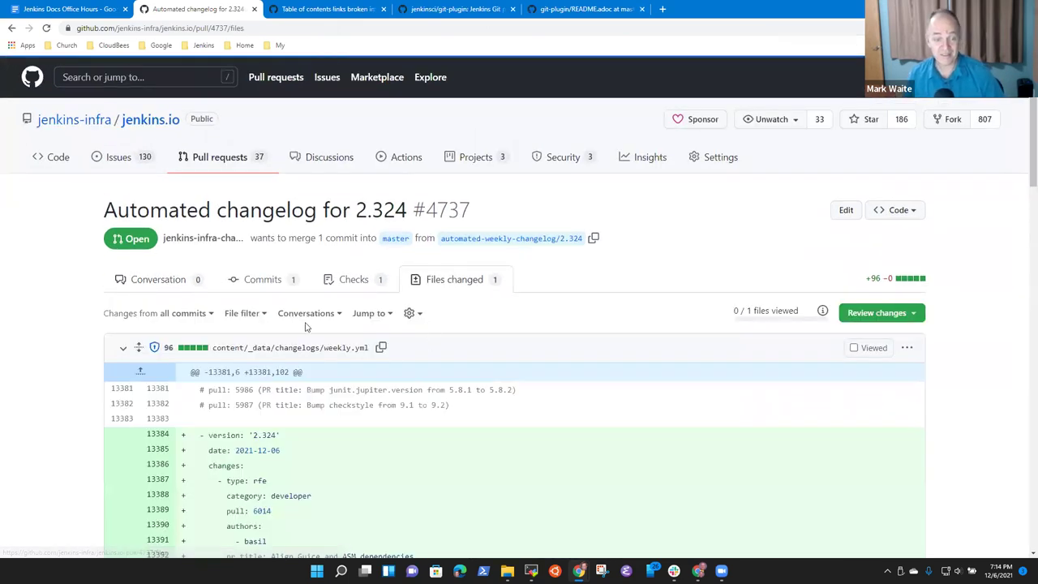
scroll(392, 322, "down", 4)
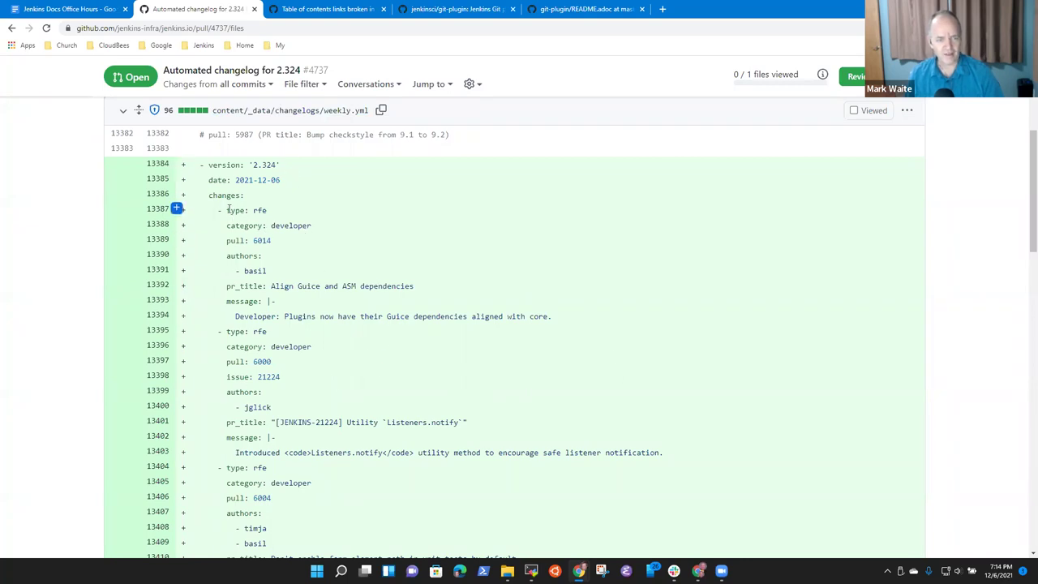
Step: Under the notes' weekly changelog item, add "Changes after delivery" with the sub-item "Move the developer topic to the end of the list"
left_click(73, 9)
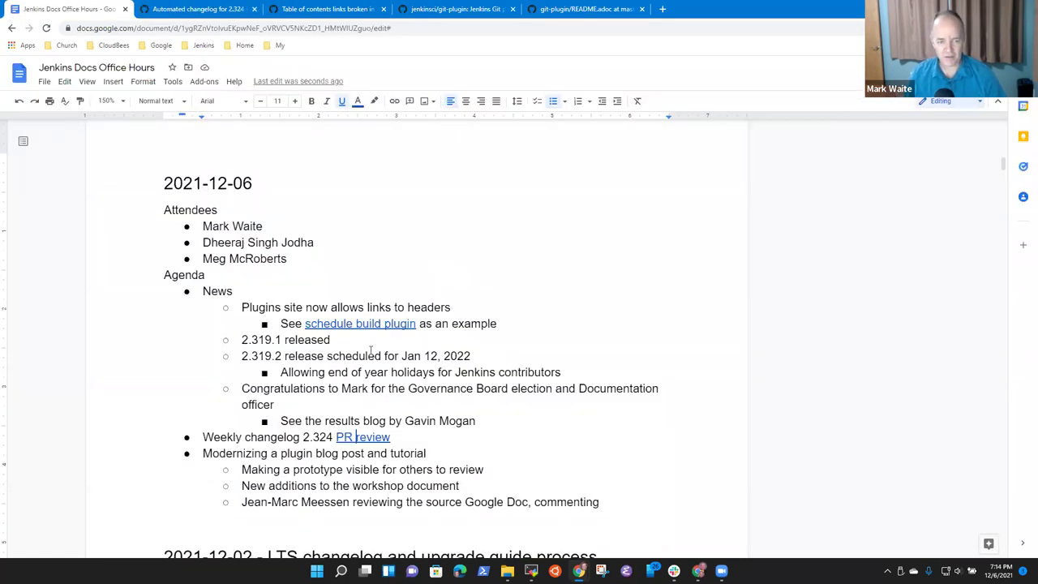
left_click(412, 441)
key("Return")
key("Tab")
type("Changes ")
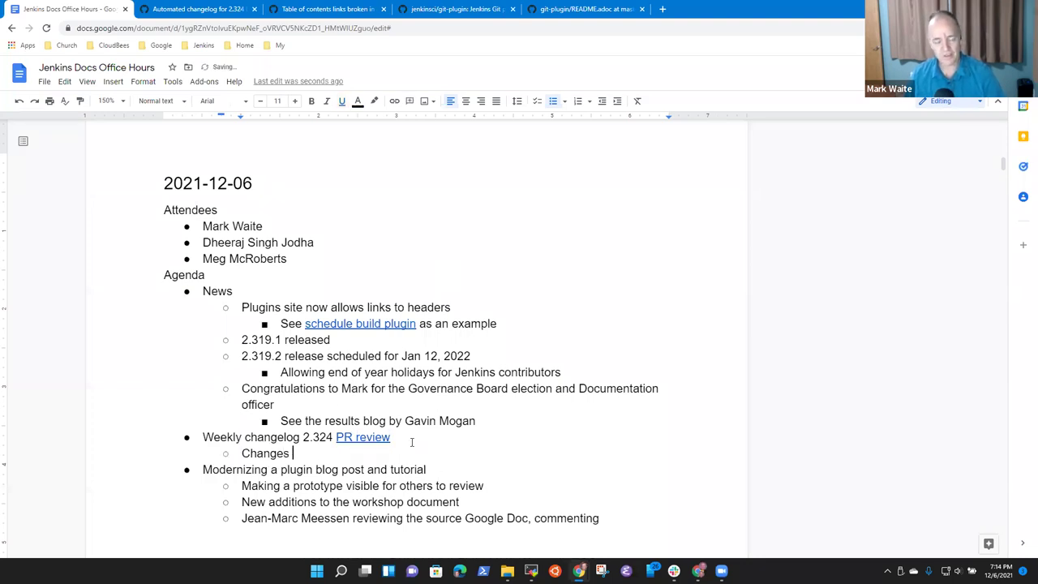
type("after delivery")
key("Return")
key("Tab")
type("Move the dev")
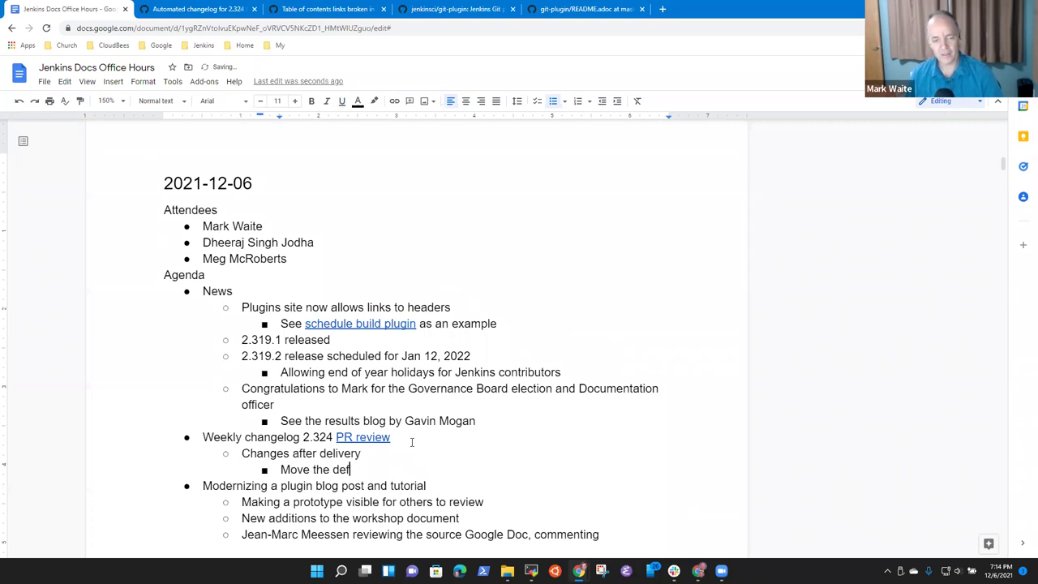
type("eloper topi")
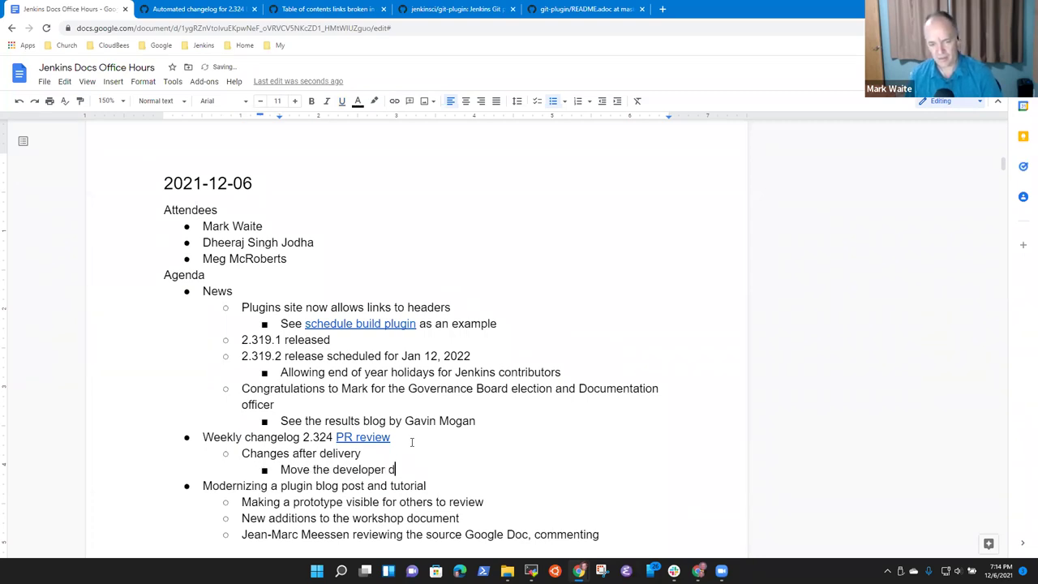
type("c to the end of the list")
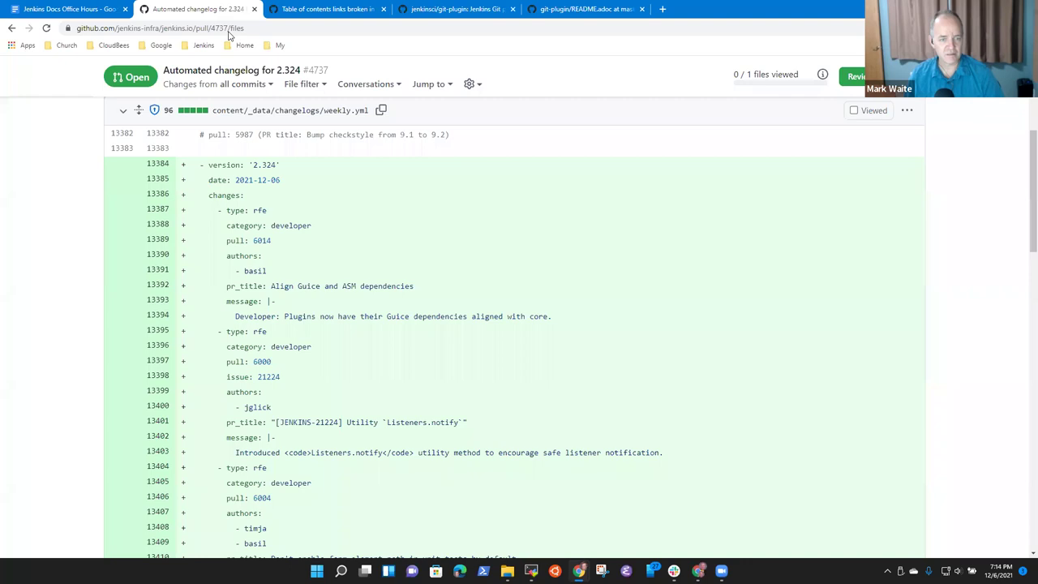
Step: Check the developer entry's pull number in the changelog diff and append "(6014)" to the developer topic sub-item in the notes
left_click(199, 9)
left_click(113, 7)
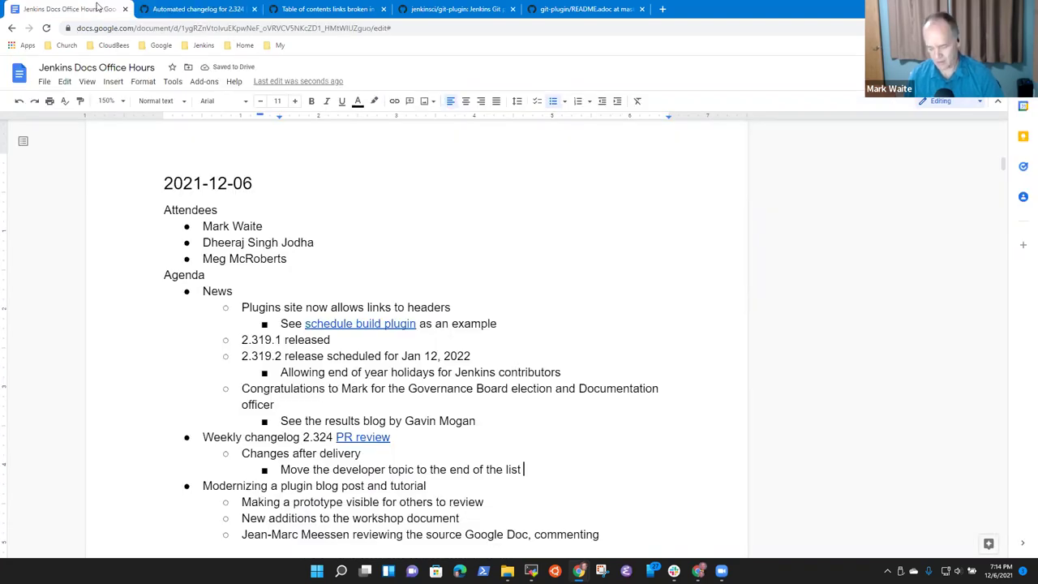
type("6014")
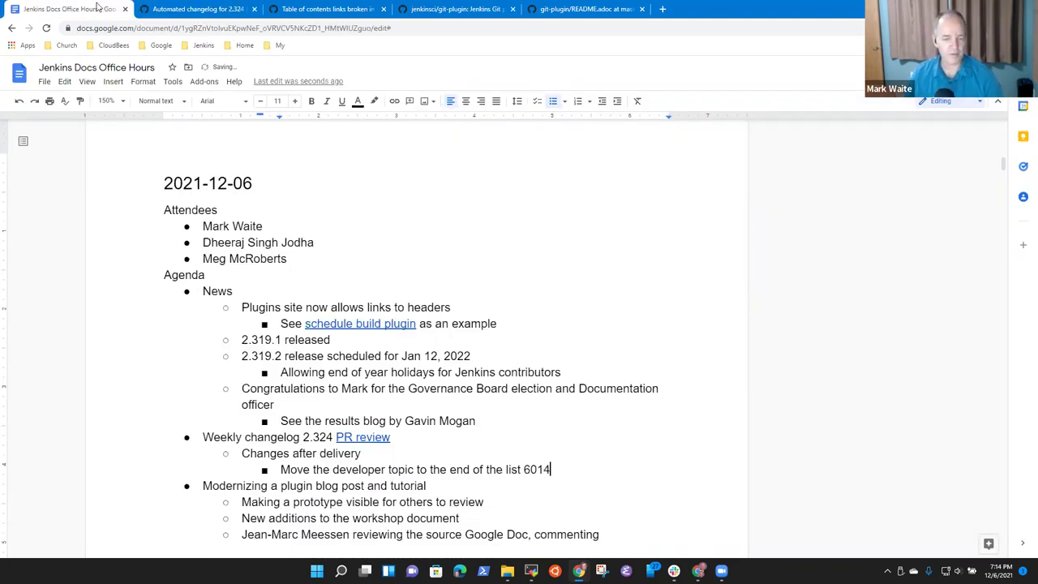
key("ctrl+Left")
type("(")
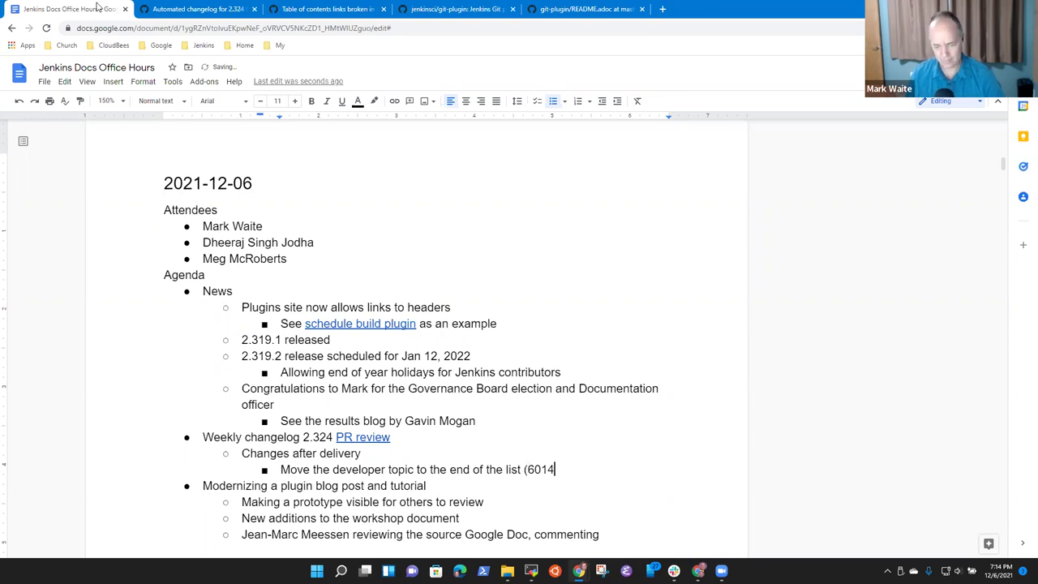
type(")")
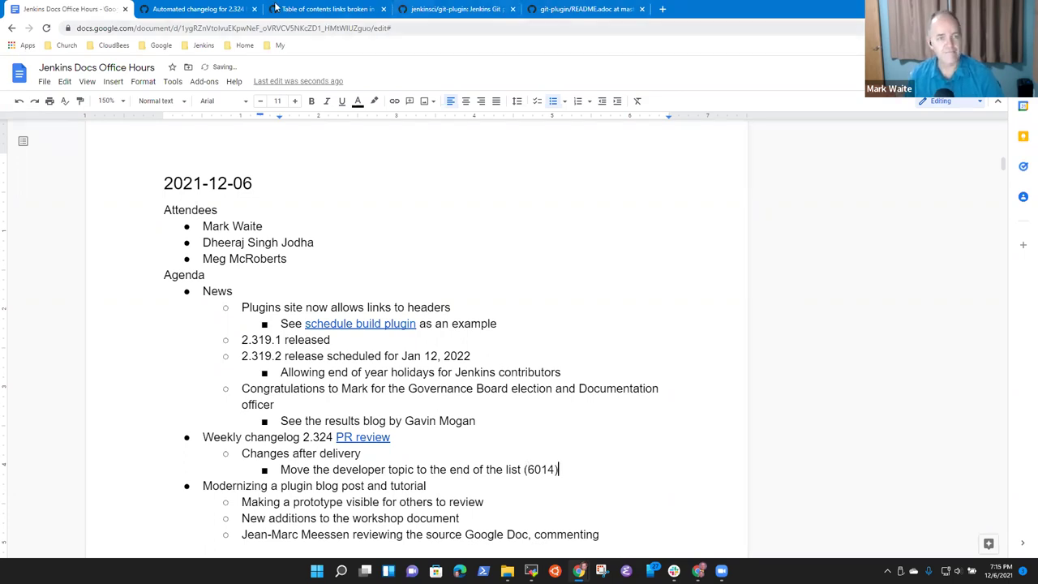
Step: Read through the changelog entries in weekly.yml and highlight the message "Developer: Disable form element path in unit tests by default"
left_click(203, 9)
scroll(272, 321, "down", 1)
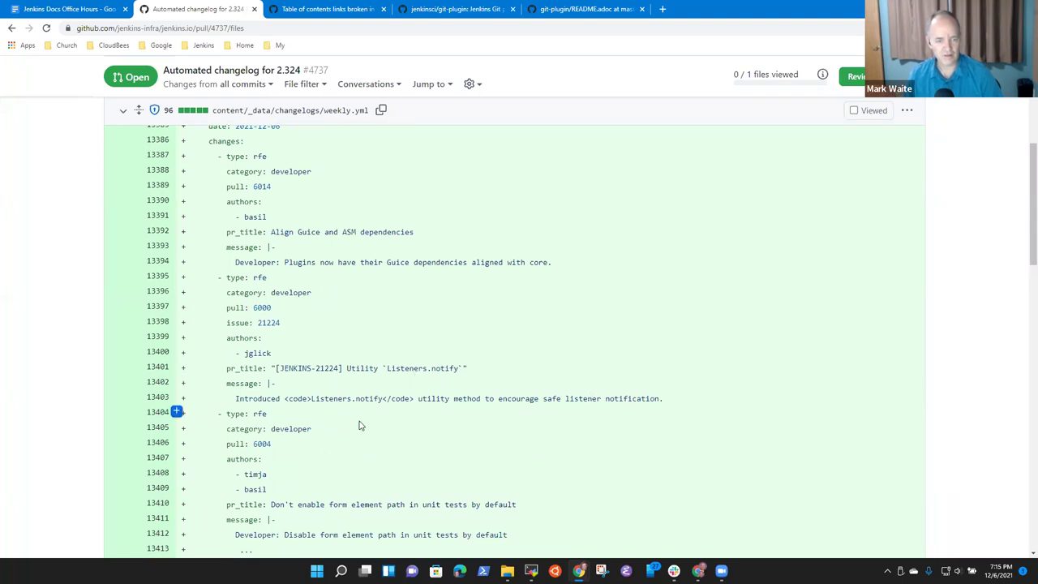
scroll(364, 417, "down", 2)
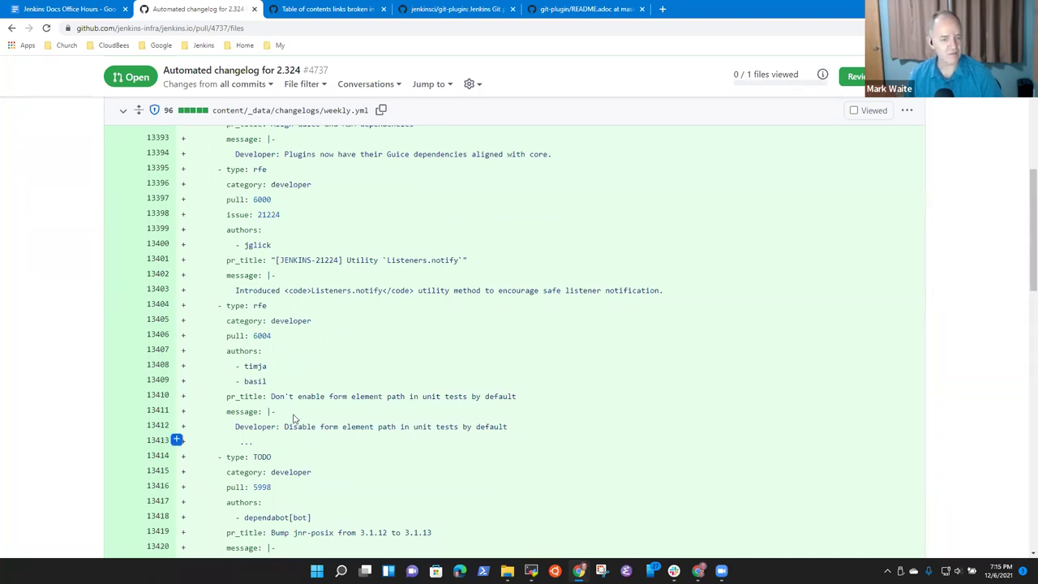
left_click_drag(492, 428, 195, 414)
left_click_drag(237, 440, 240, 426)
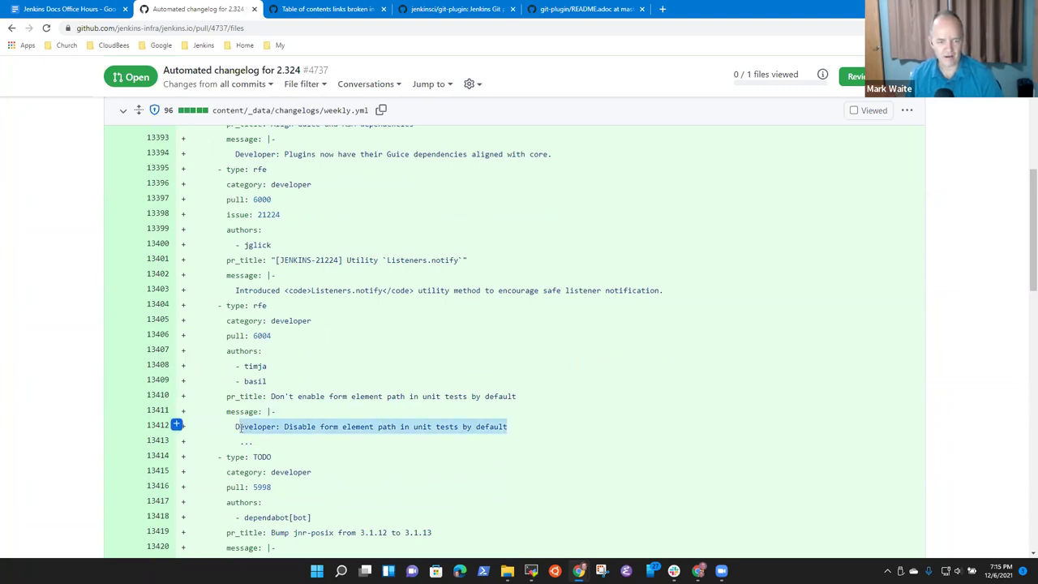
scroll(306, 419, "down", 3)
scroll(359, 385, "up", 2)
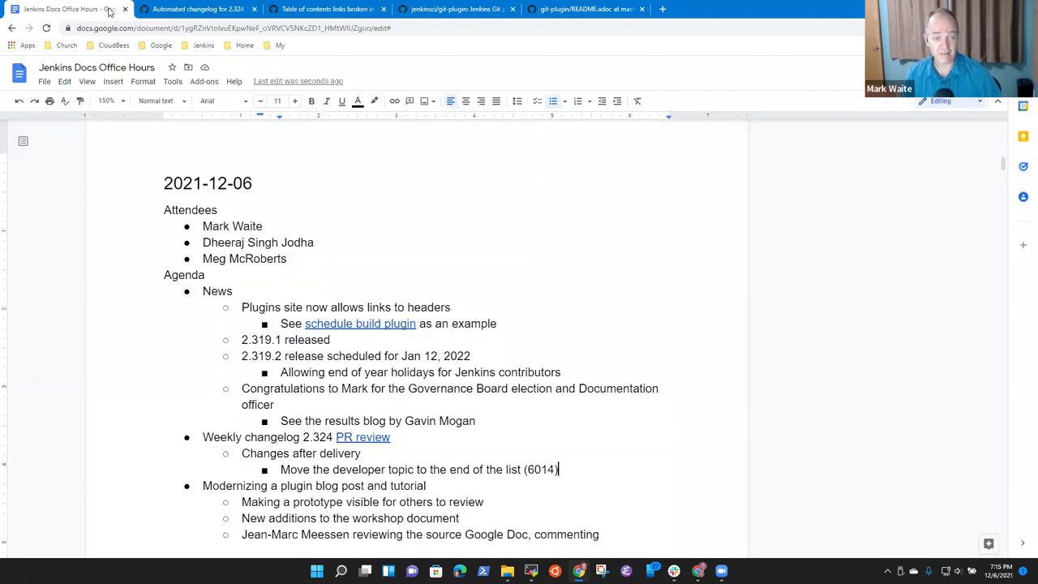
Step: Recheck the meeting notes, then return to the changelog diff and highlight pull number 6004
left_click(65, 8)
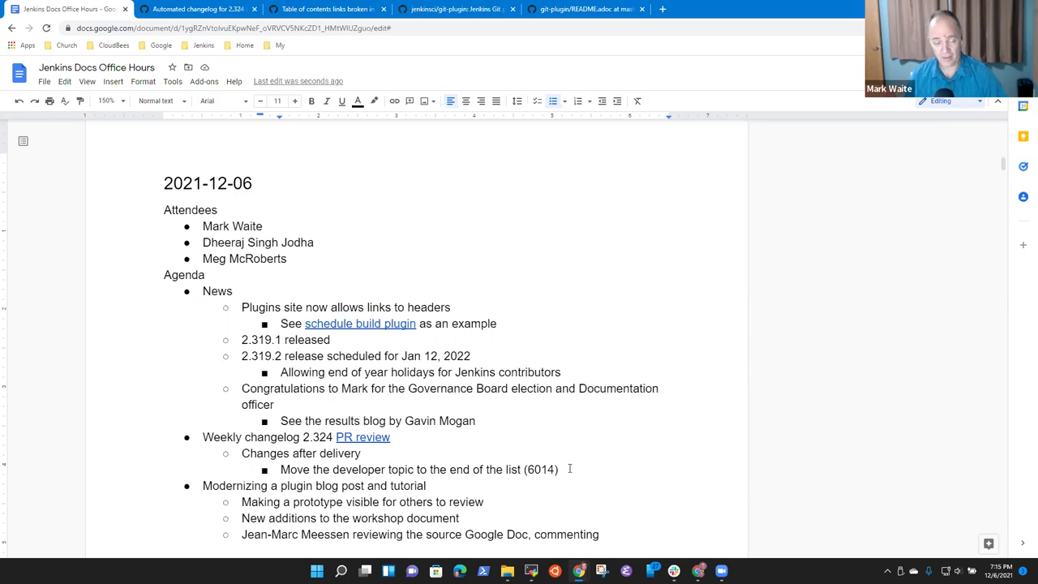
left_click(194, 9)
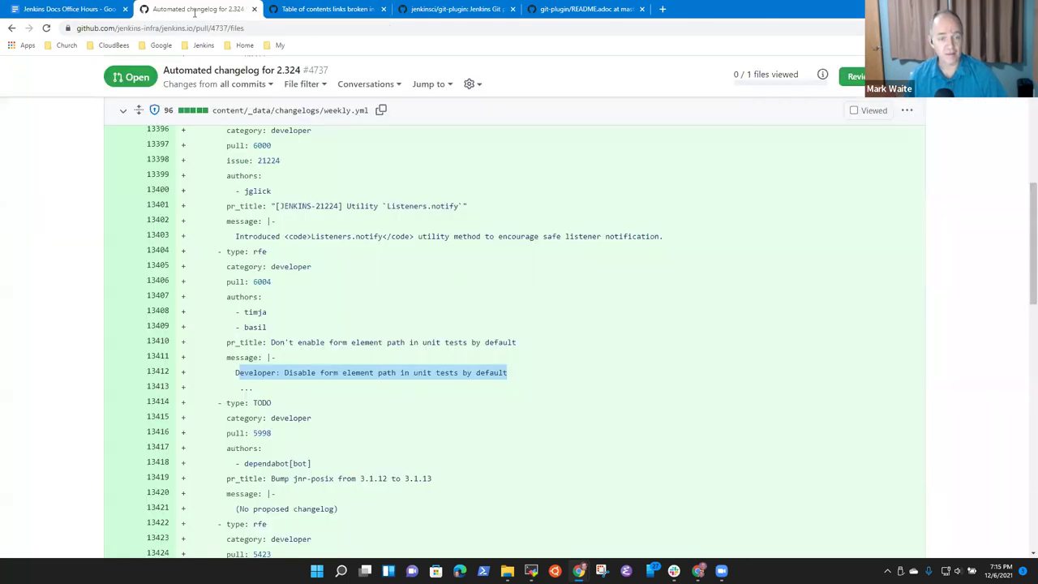
right_click(264, 284)
double_click(265, 284)
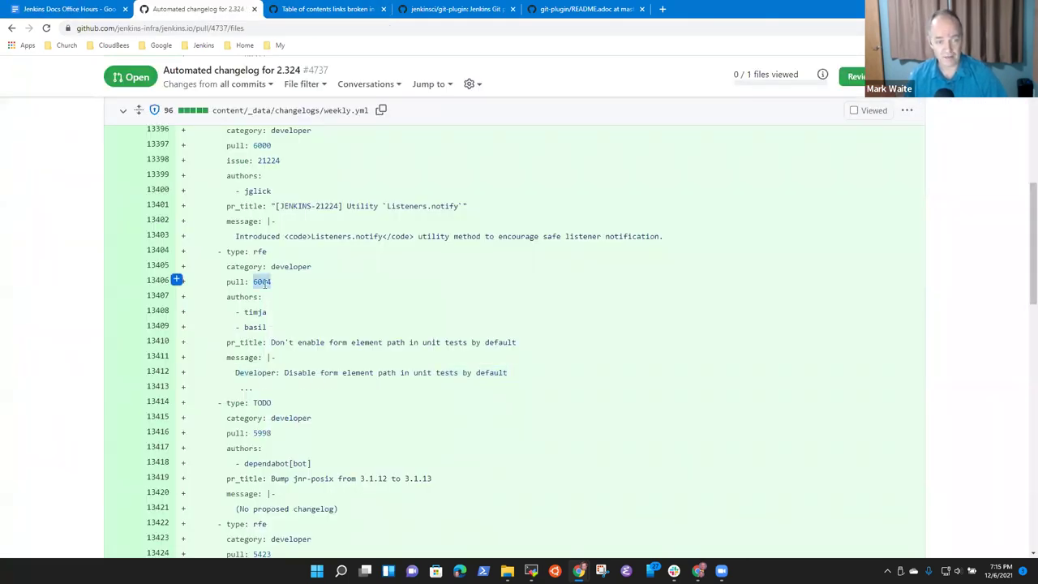
Step: Close all browser tabs after the changelog pull request and open a new blank tab beside it
right_click(224, 9)
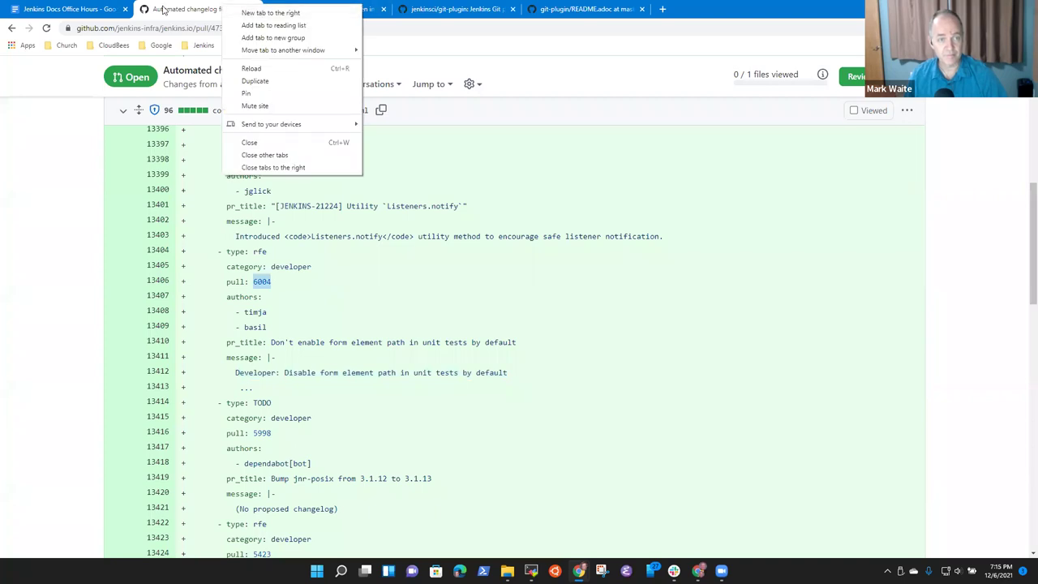
left_click(292, 167)
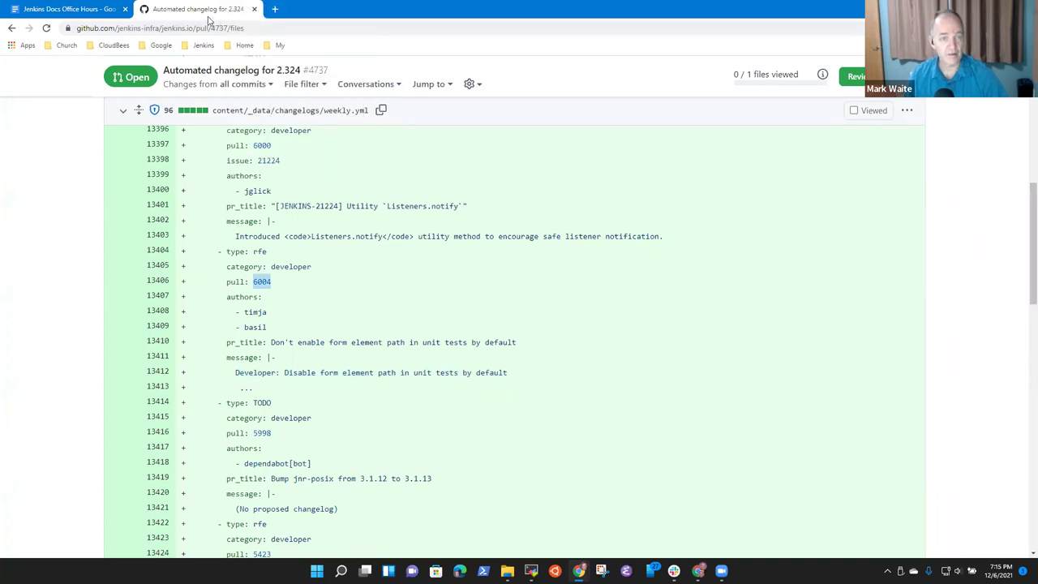
right_click(209, 21)
left_click(243, 26)
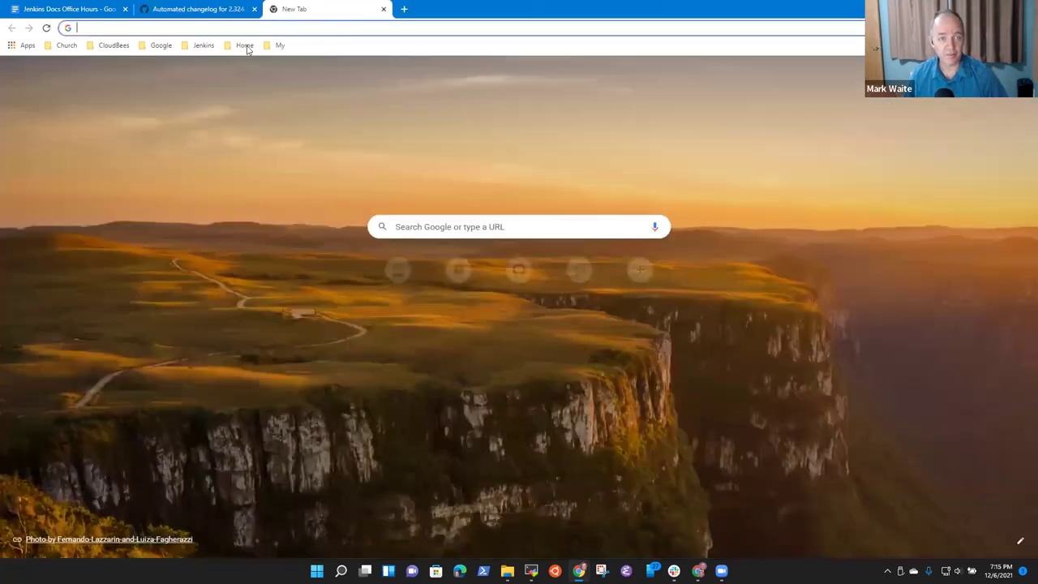
Step: Open the bookmarked Jenkins core repository on GitHub and go from its pull request list to pull request 6023
left_click(204, 46)
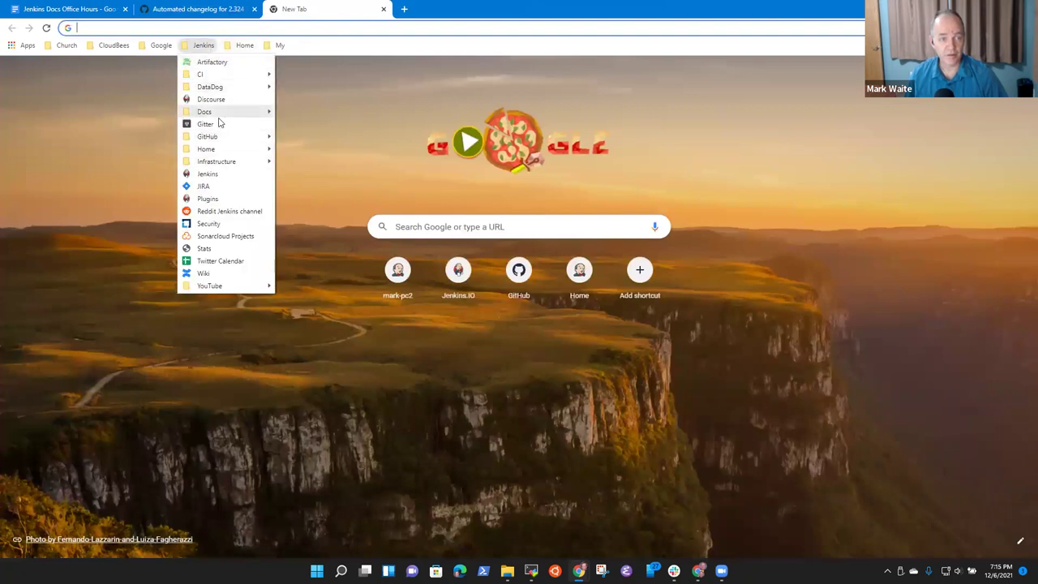
mouse_move(219, 138)
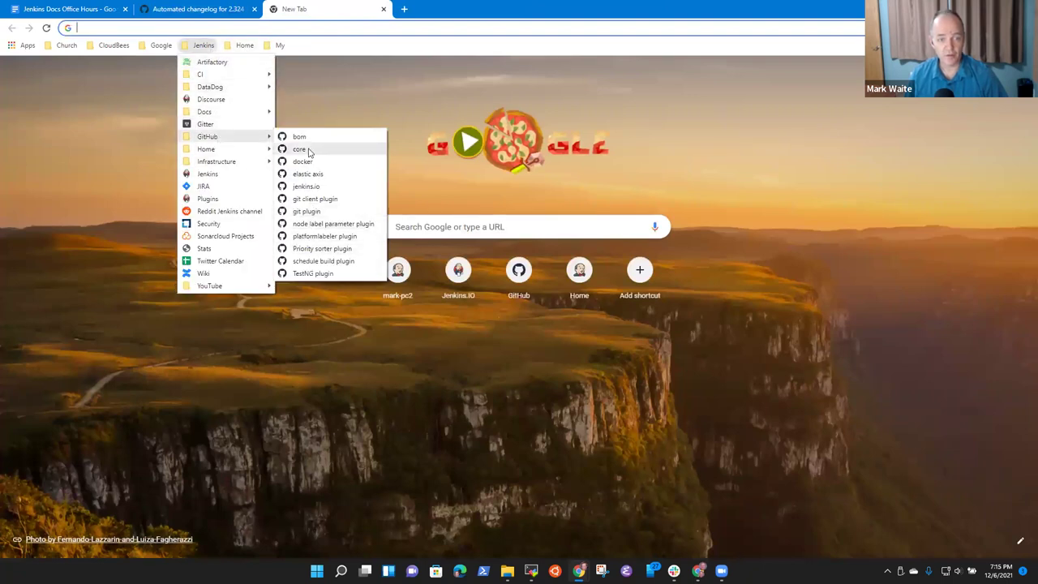
left_click(300, 149)
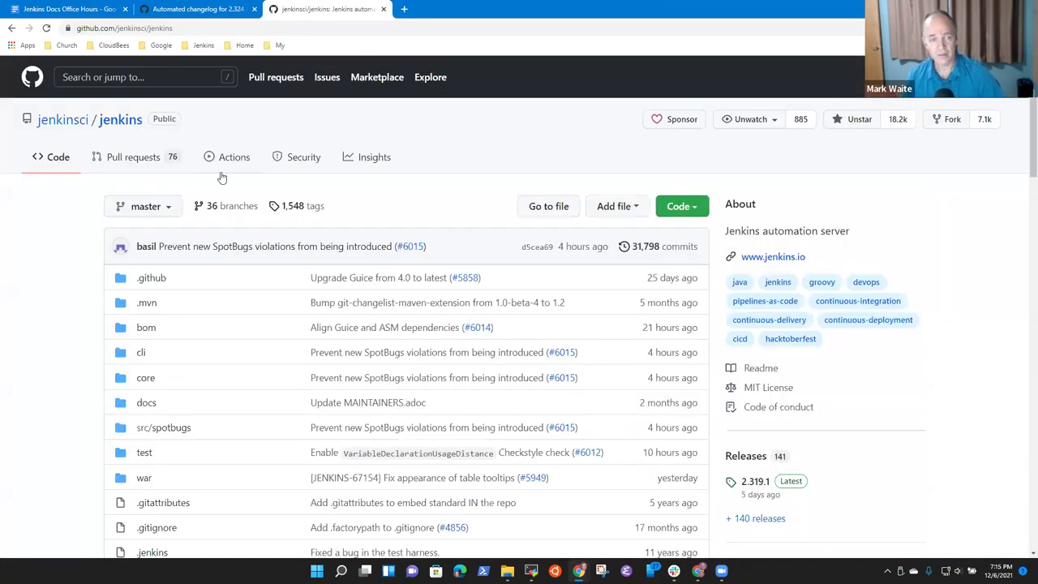
left_click(133, 157)
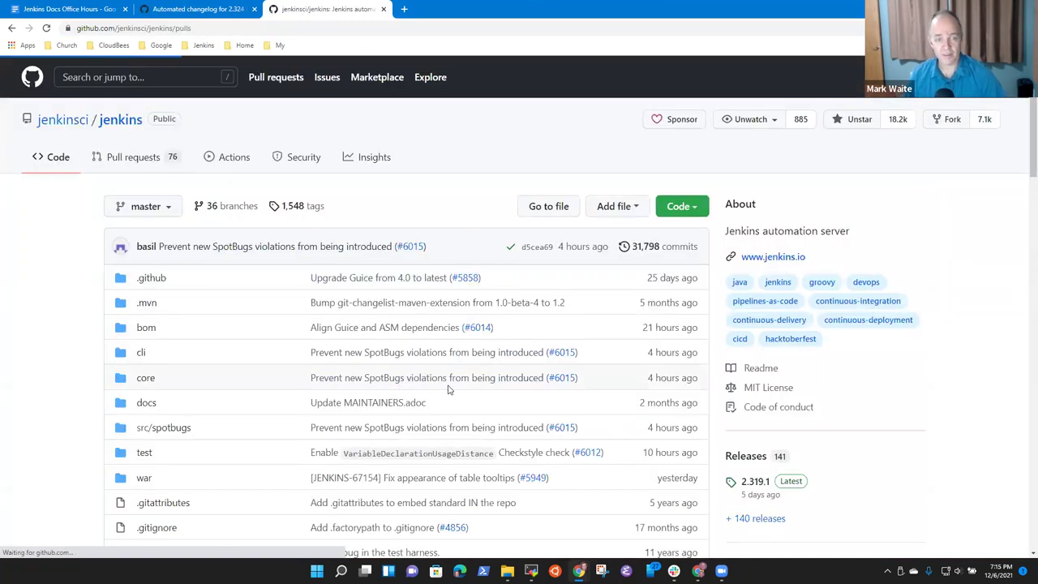
left_click(275, 280)
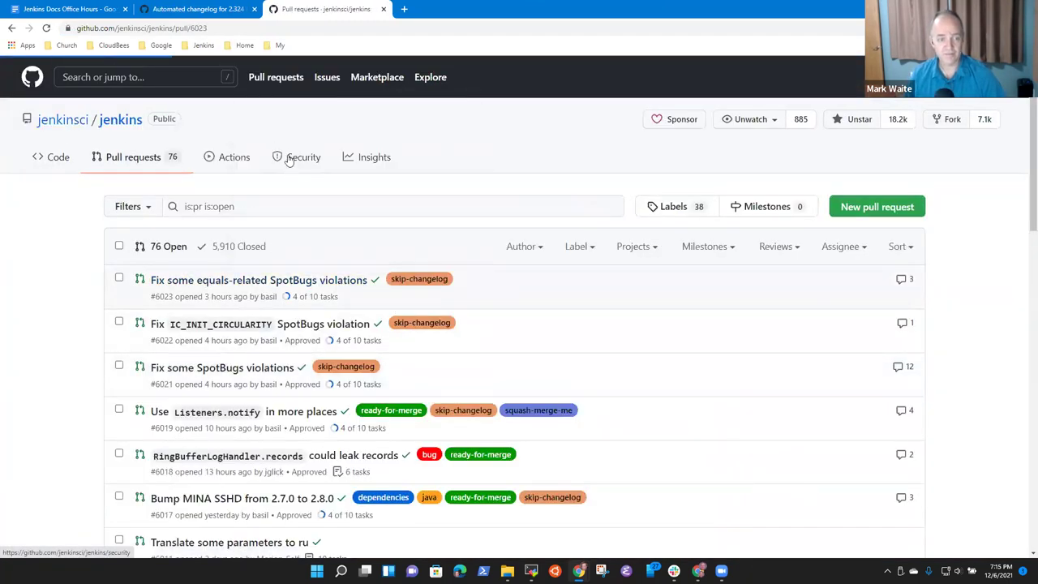
Step: Change the pull request number in the page address to 6004 and load that pull request
left_click(227, 27)
left_click(227, 28)
key("BackSpace")
key("BackSpace")
key("BackSpace")
key("BackSpace")
type("6004")
key("Return")
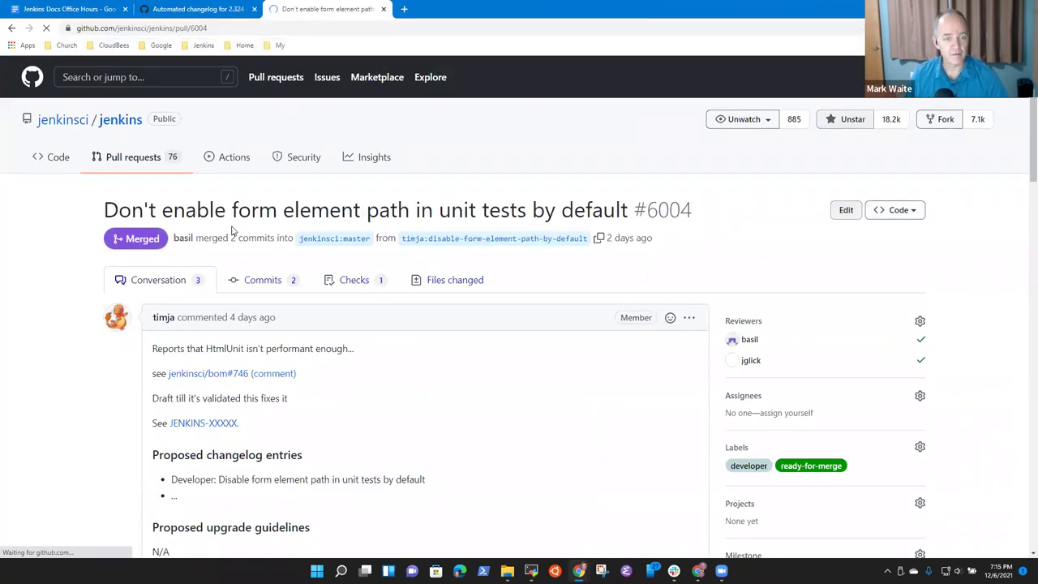
Step: Open the description of pull request 6004 for editing and delete the template comment above the "See [JENKINS-XXXXX]" line
left_click(691, 319)
left_click(604, 392)
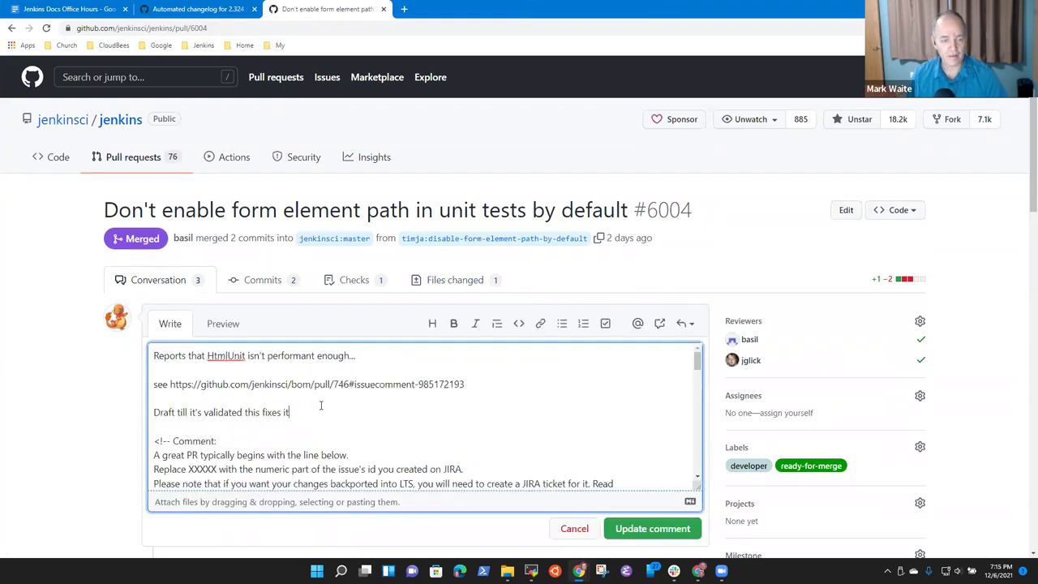
key("Down")
key("Down")
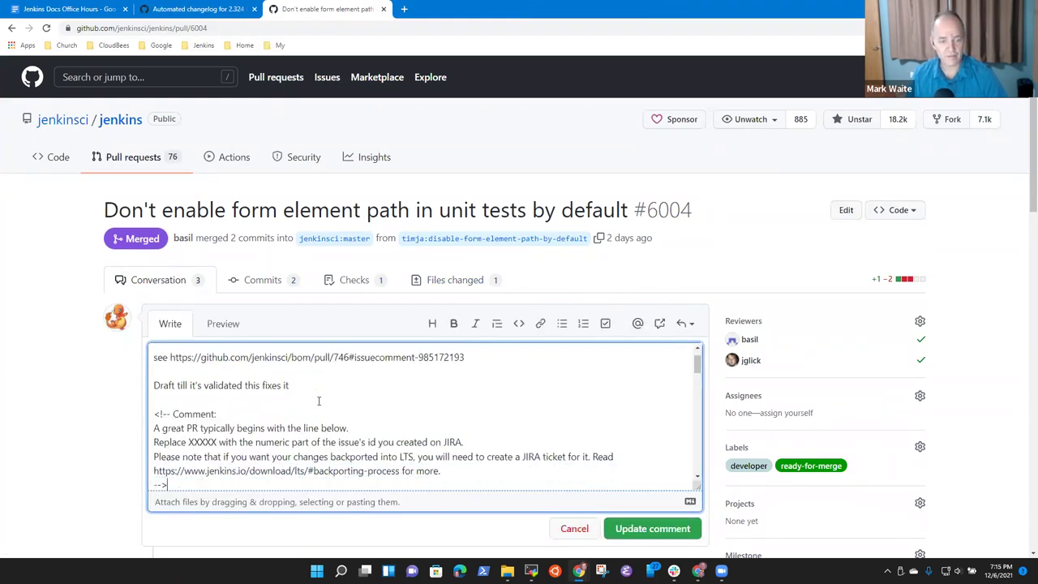
key("shift+Down")
key("shift+Down")
key("shift+Down")
key("shift+Down")
key("shift+Down")
key("shift+Down")
key("shift+Down")
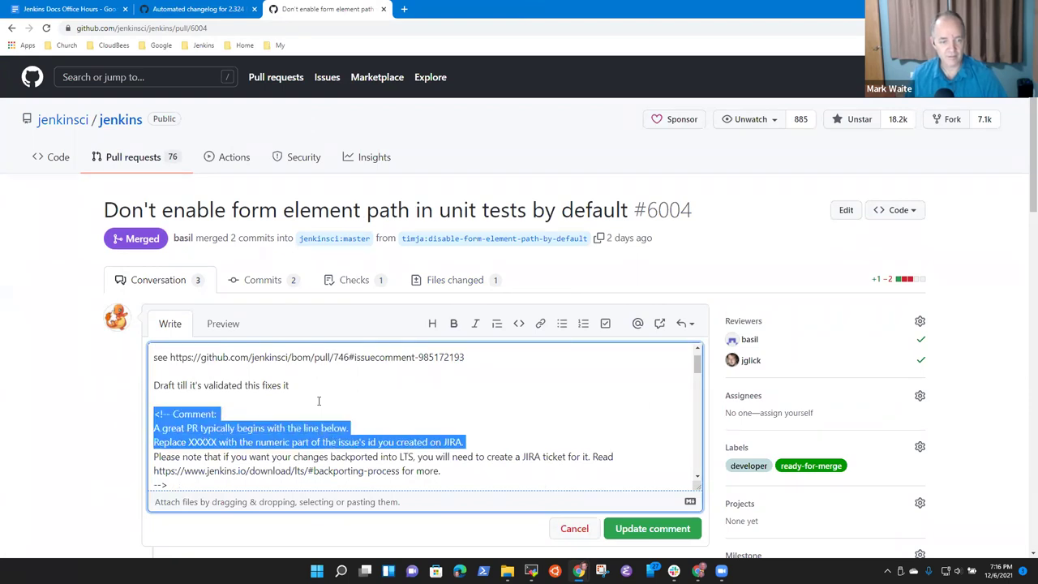
key("Delete")
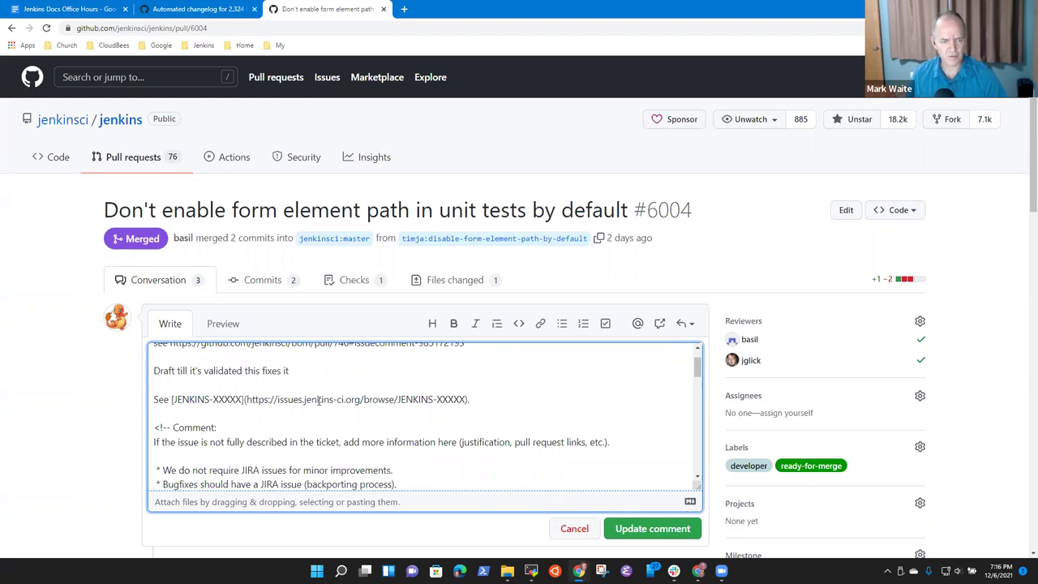
Step: Delete the template comment between the JENKINS-XXXXX line and the "Proposed changelog entries" heading
key("shift+Down")
key("shift+Down")
key("shift+Down")
key("shift+Down")
key("shift+Down")
key("shift+Down")
key("shift+Down")
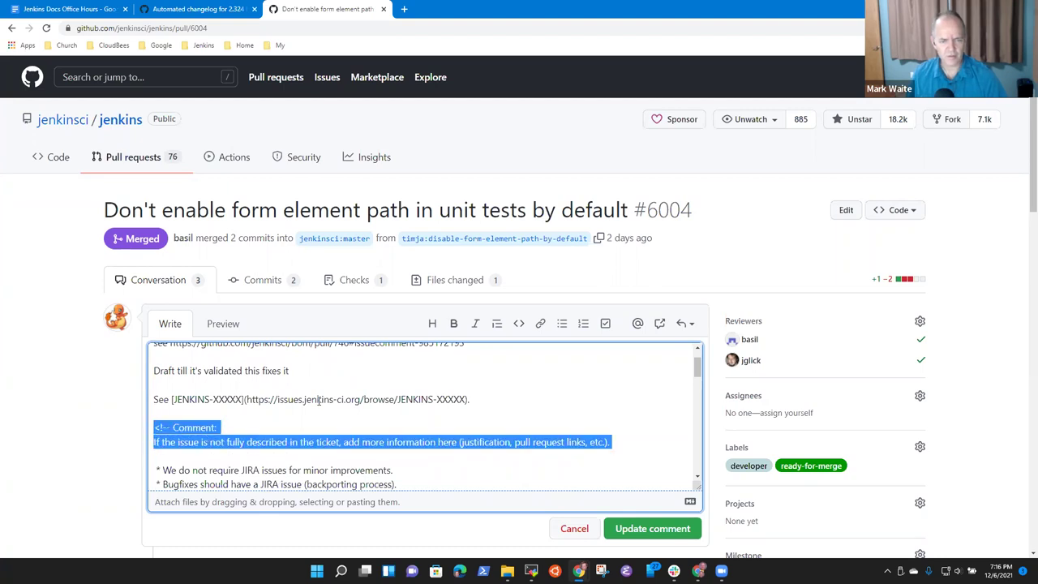
key("Delete")
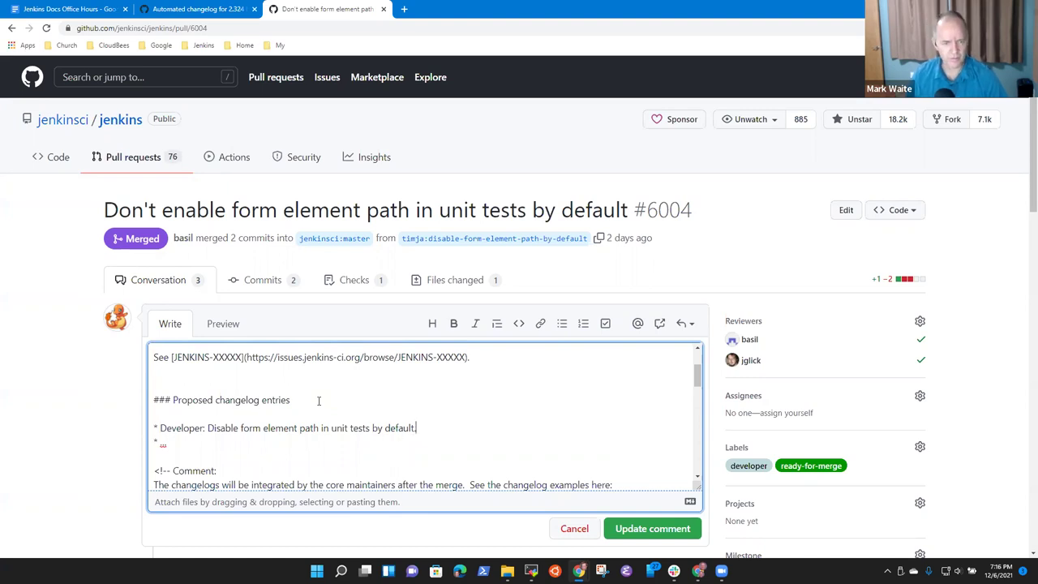
Step: End the proposed changelog entry with a period, remove the placeholder "..." bullet, and save the updated description
key("Delete")
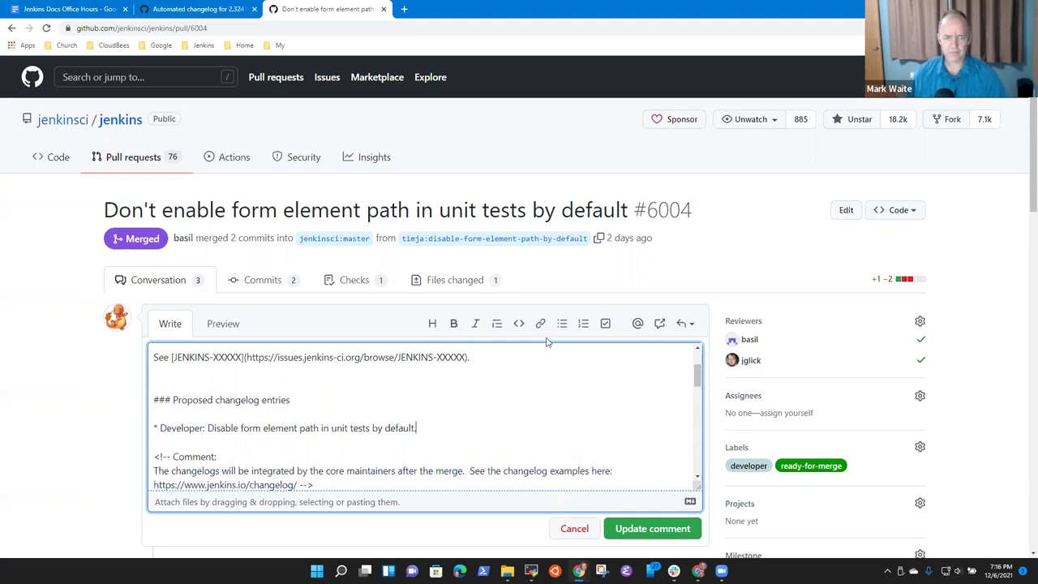
scroll(538, 436, "down", 3)
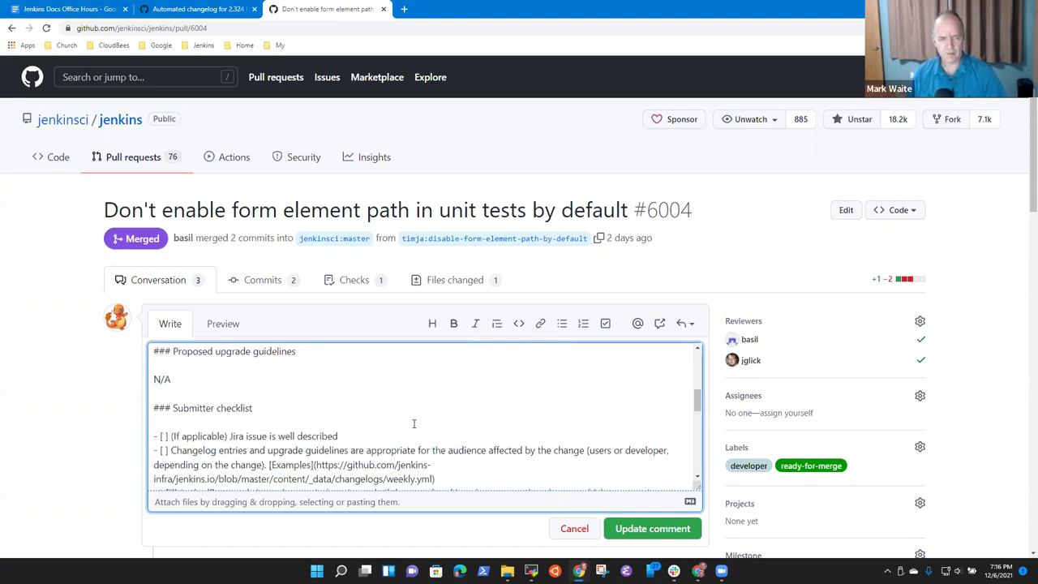
scroll(414, 423, "up", 2)
left_click(648, 528)
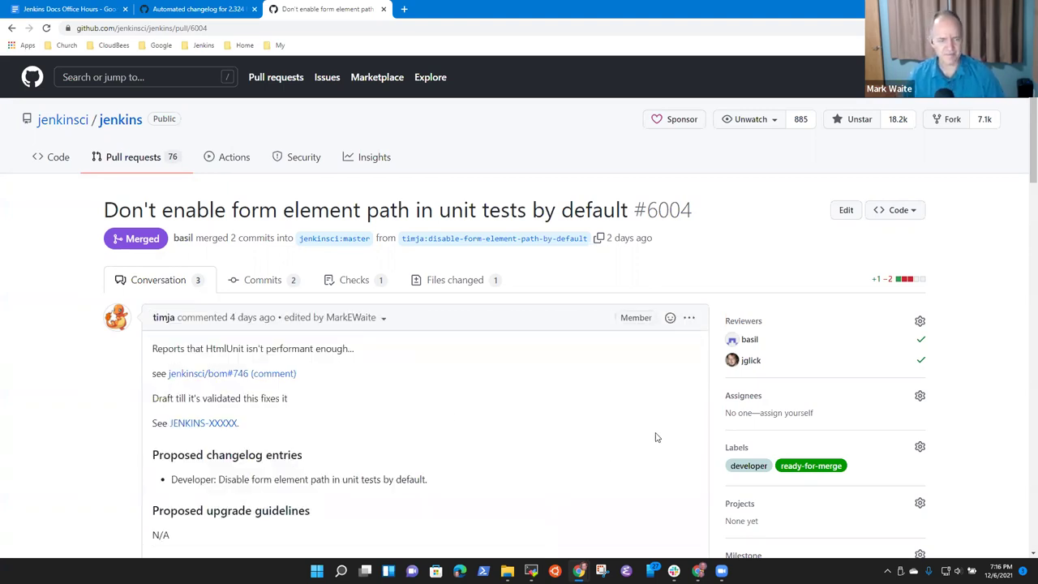
Step: Return to the 2.324 changelog diff and copy pull number 5998 from the jnr-posix entry
scroll(640, 425, "down", 2)
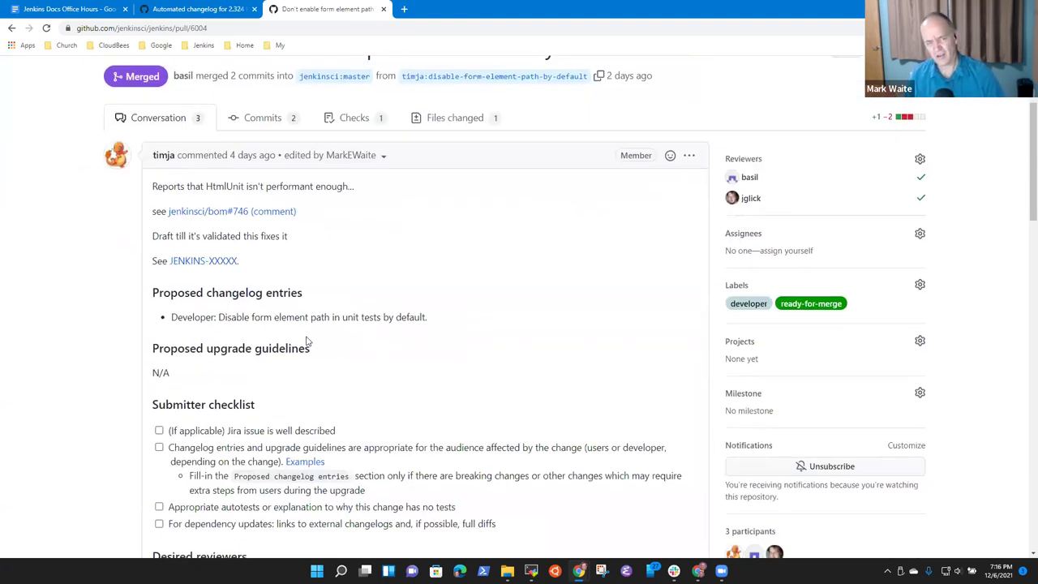
left_click(218, 10)
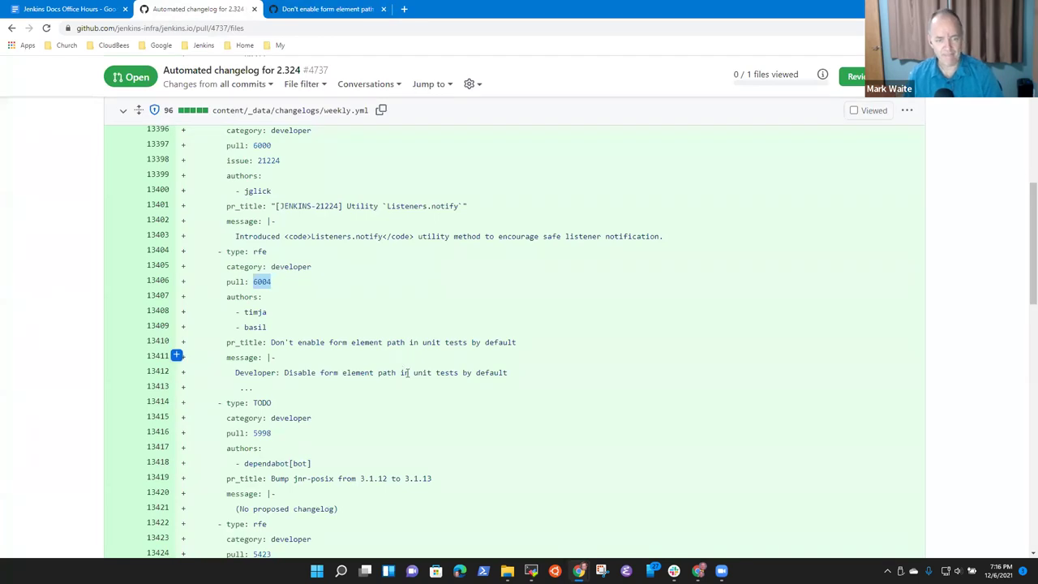
scroll(297, 417, "down", 2)
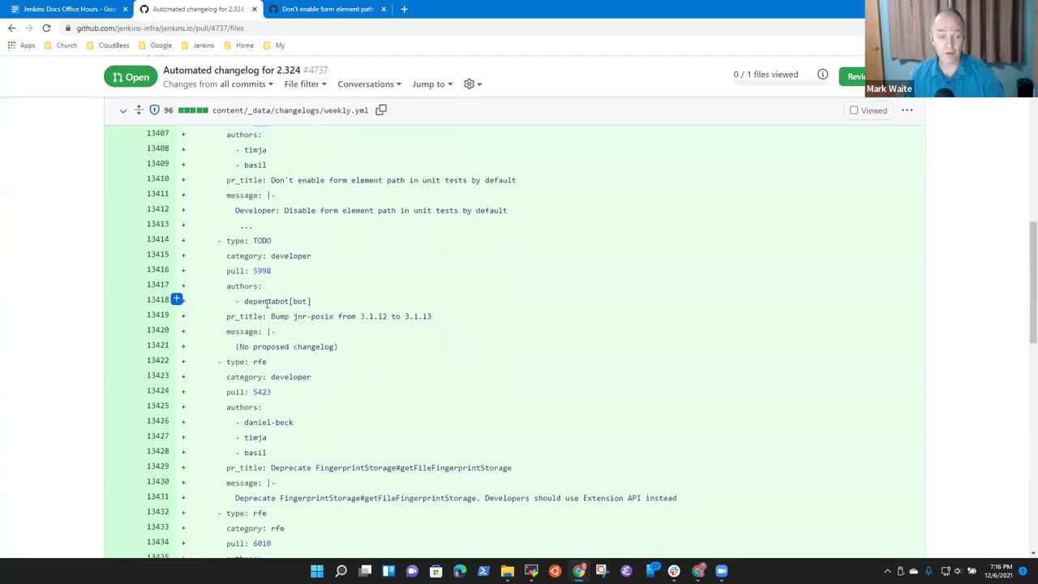
double_click(261, 270)
key("ctrl+c")
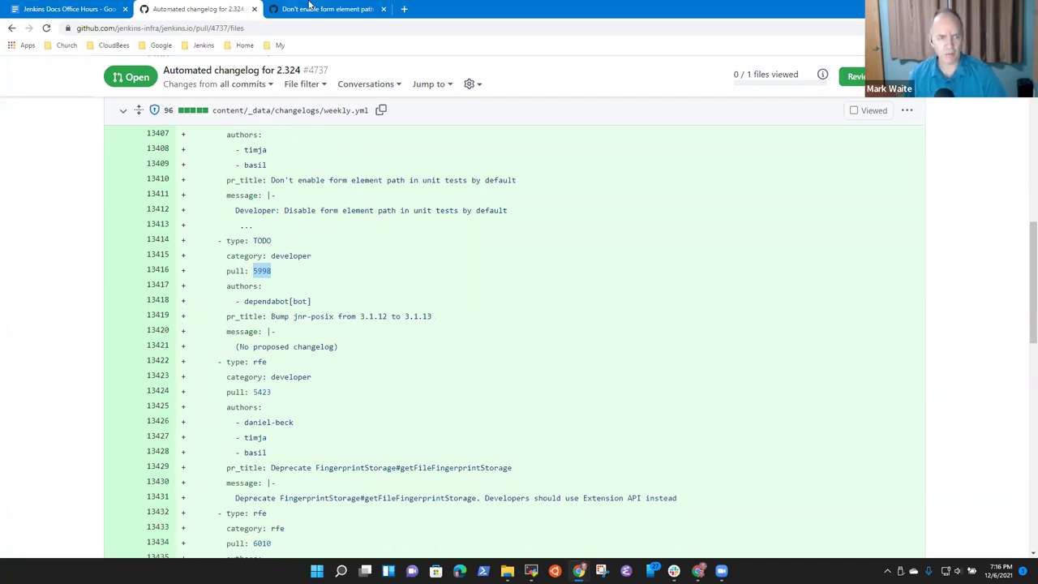
Step: Replace the pull request number in the Jenkins core page address with 5998 and load that pull request
left_click(343, 7)
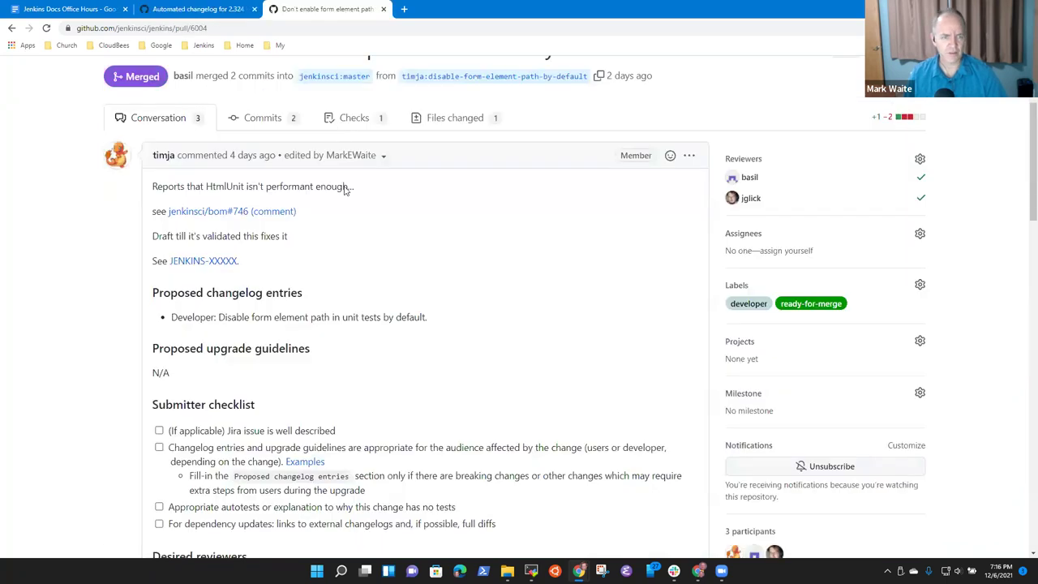
left_click(229, 27)
left_click(229, 28)
double_click(227, 28)
key("ctrl+v")
key("Return")
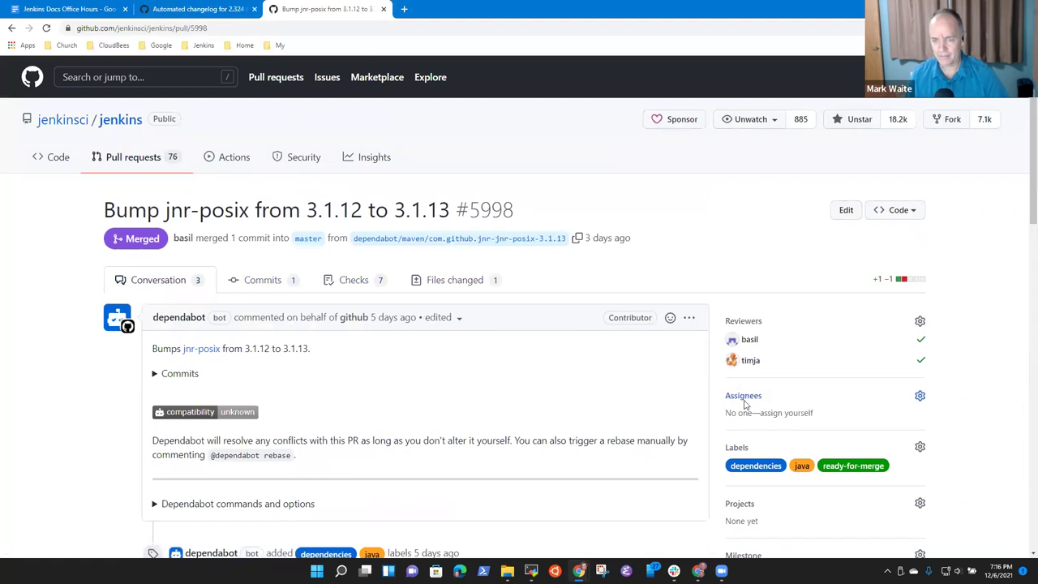
Step: Apply the skip-changelog label to pull request 5998 and check the label event in its timeline
left_click(738, 446)
type("skip")
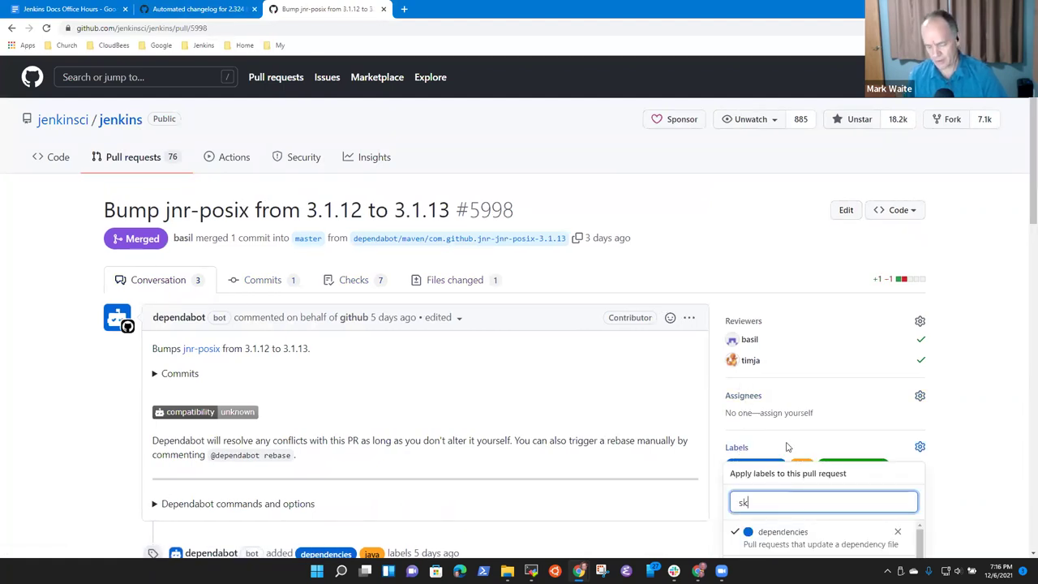
left_click(785, 535)
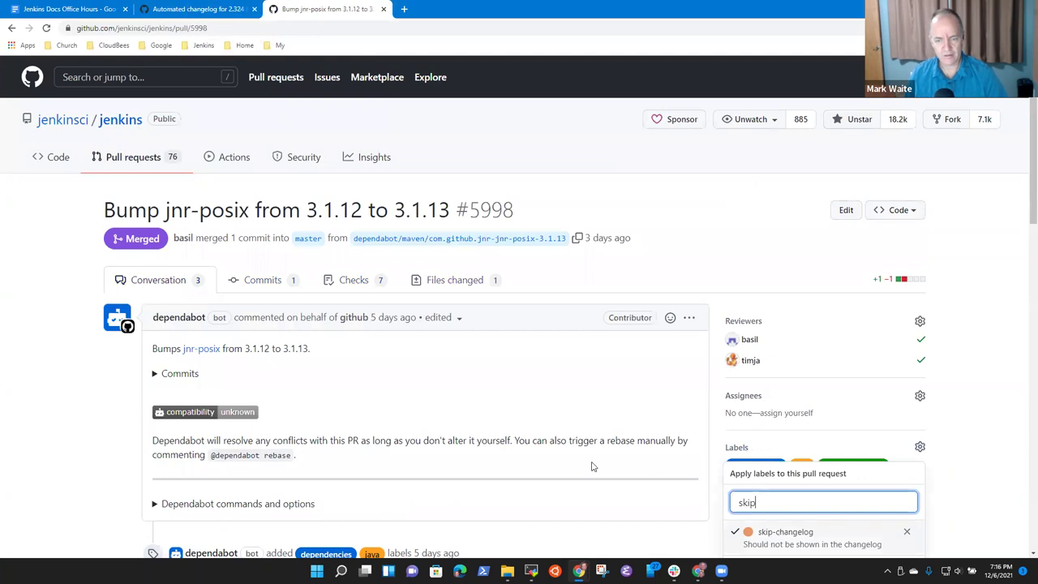
left_click(808, 306)
scroll(670, 197, "down", 2)
scroll(557, 254, "down", 5)
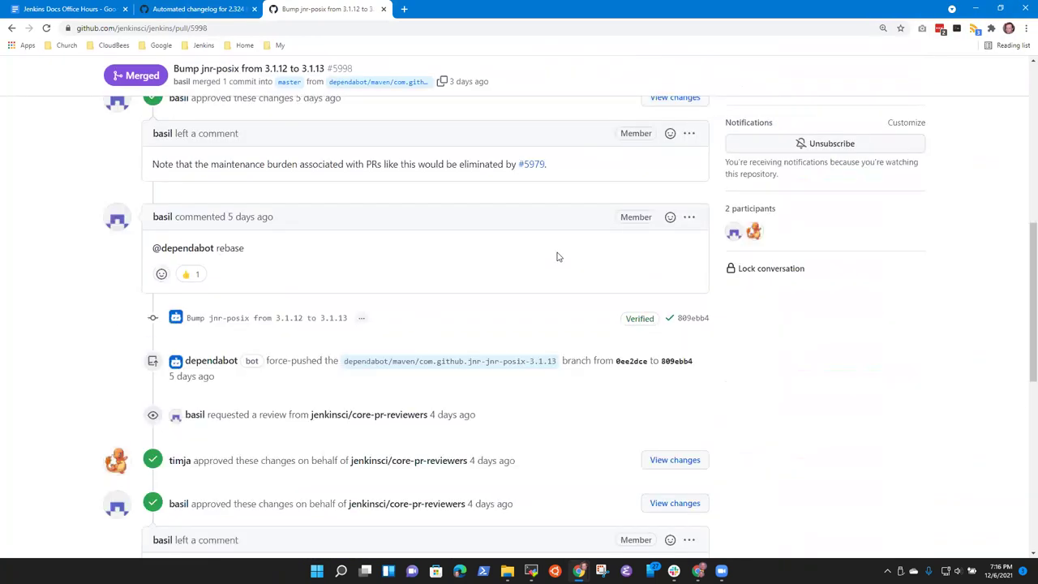
scroll(465, 250, "up", 3)
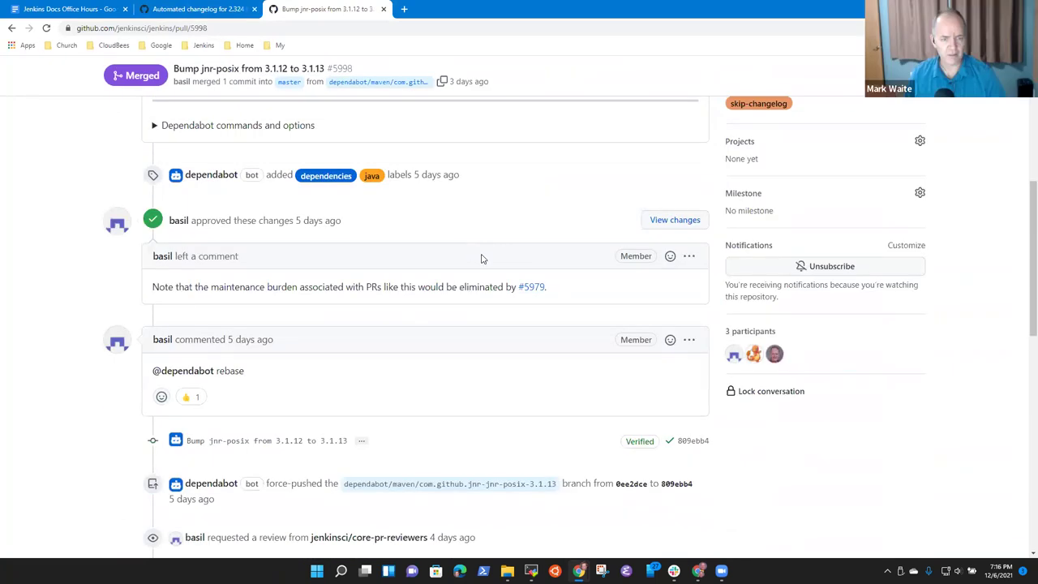
scroll(482, 257, "down", 5)
scroll(497, 265, "down", 3)
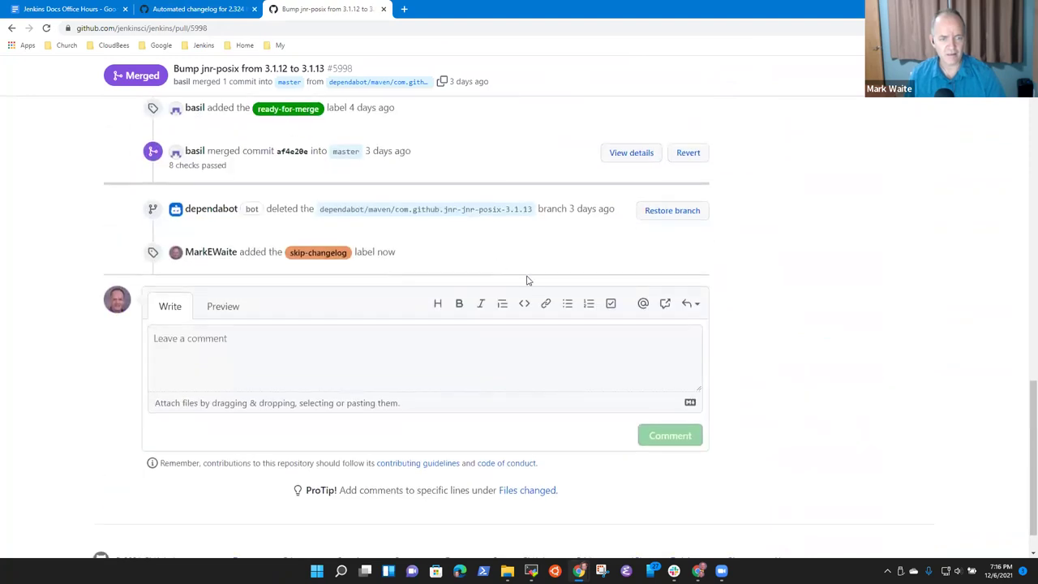
Step: Go back to the changelog diff and review the title and message of the getFileFingerprintStorage deprecation entry alongside its neighbouring entries
left_click(191, 9)
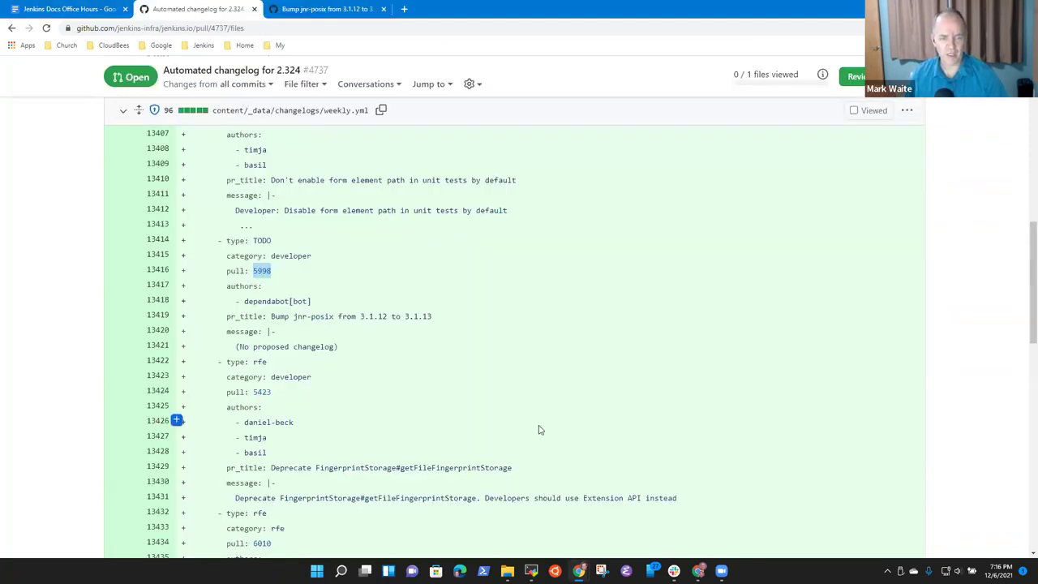
scroll(559, 398, "down", 3)
scroll(584, 386, "up", 2)
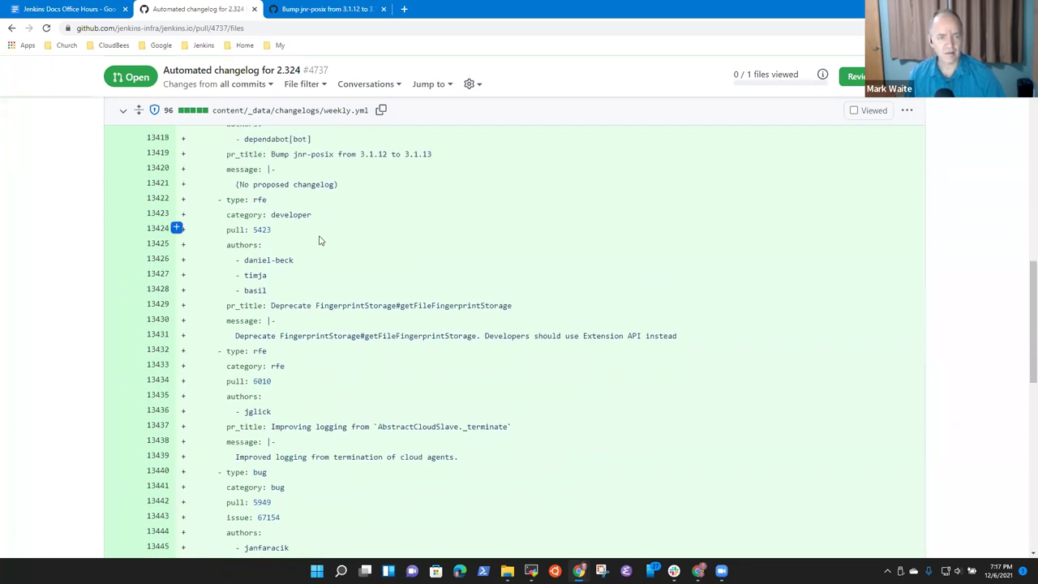
scroll(341, 235, "up", 1)
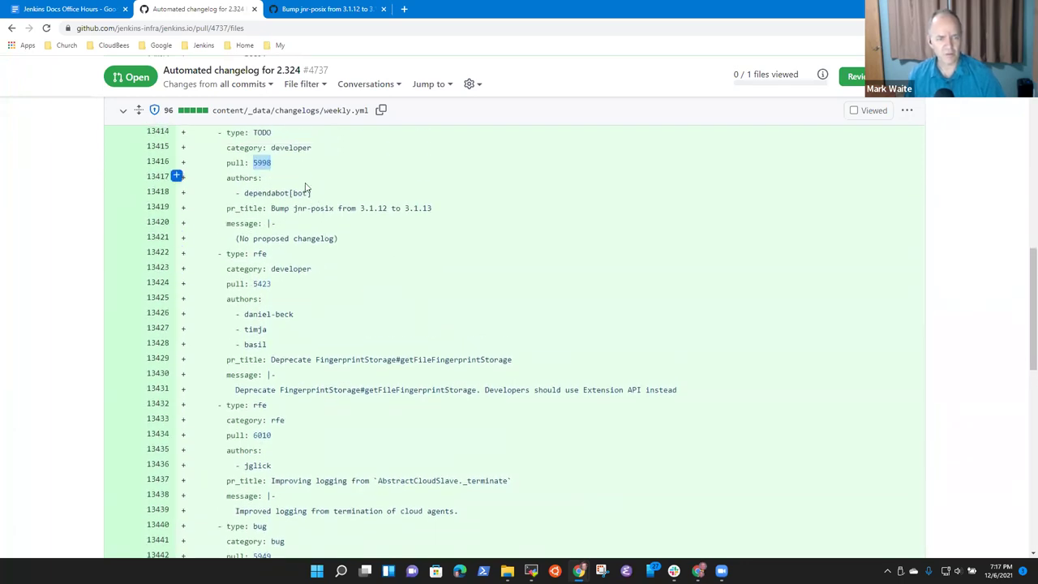
scroll(332, 260, "down", 1)
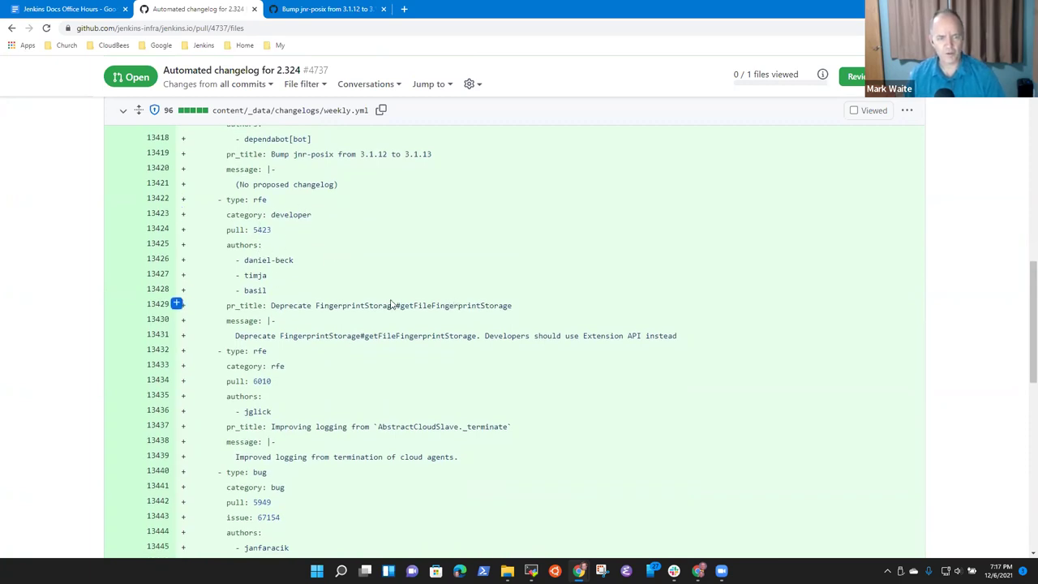
double_click(298, 307)
left_click_drag(299, 307, 495, 305)
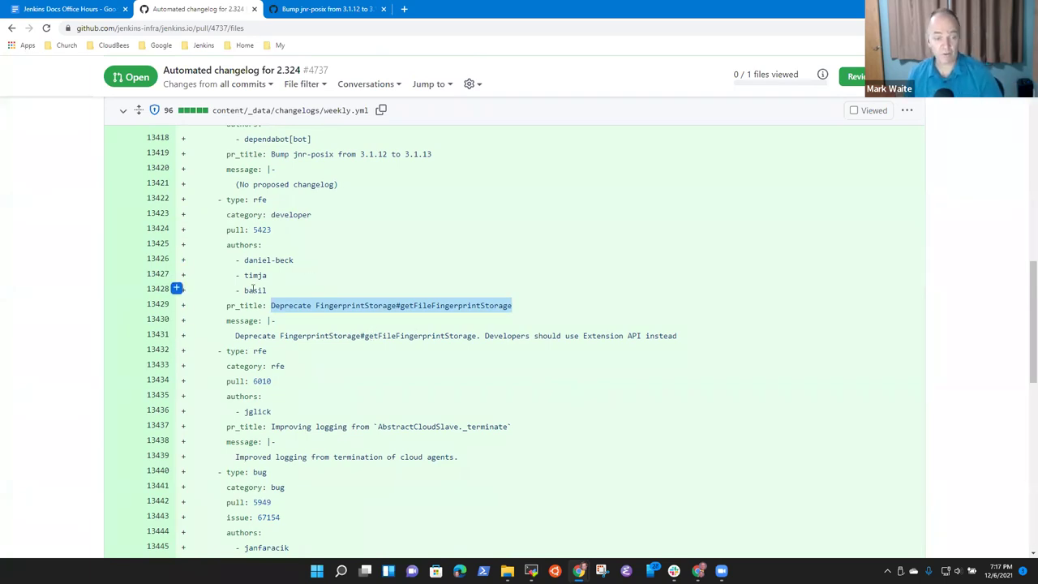
scroll(383, 311, "down", 2)
scroll(301, 254, "up", 1)
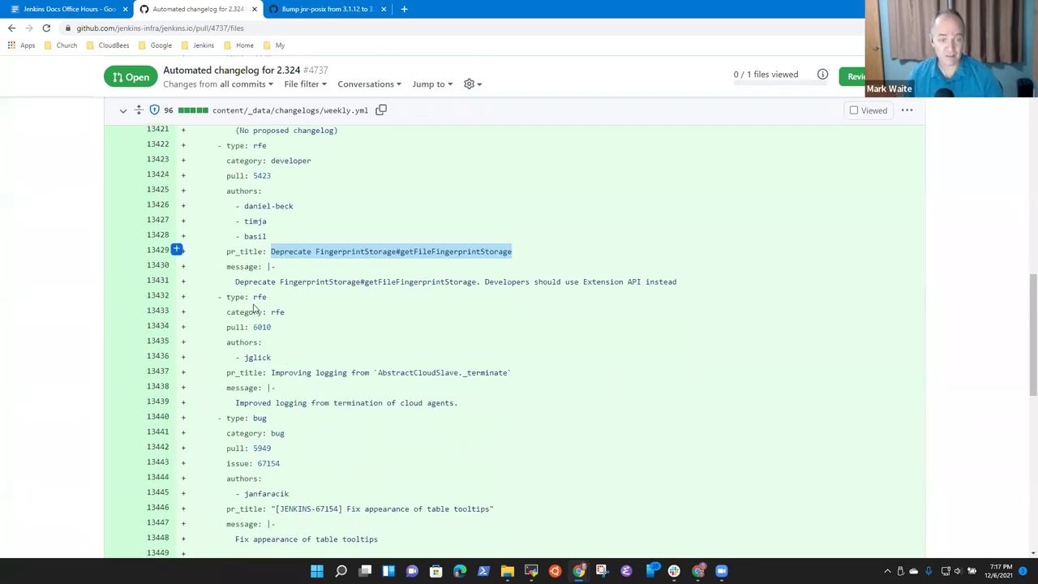
scroll(251, 301, "up", 2)
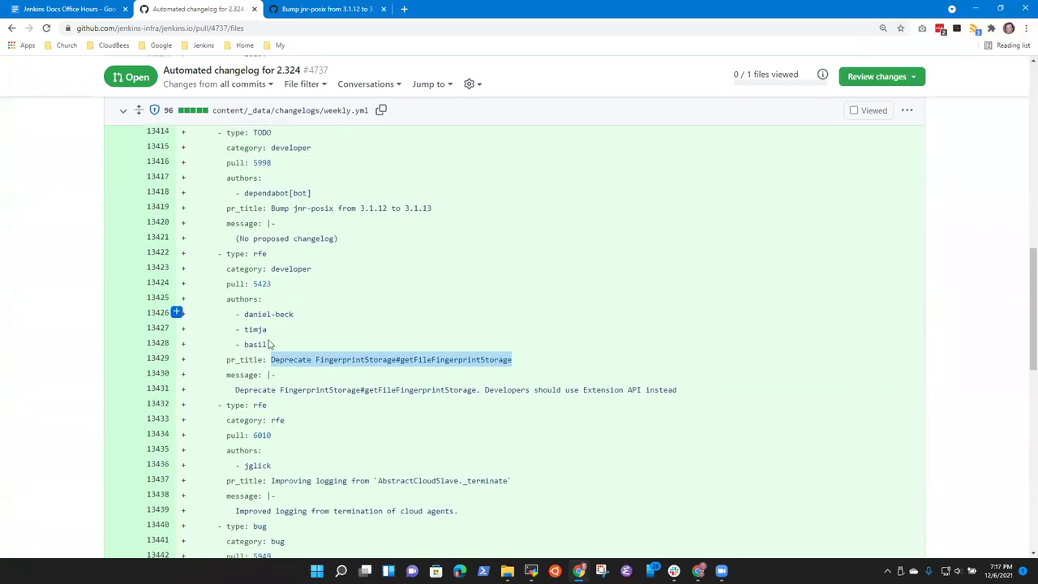
left_click_drag(237, 389, 703, 394)
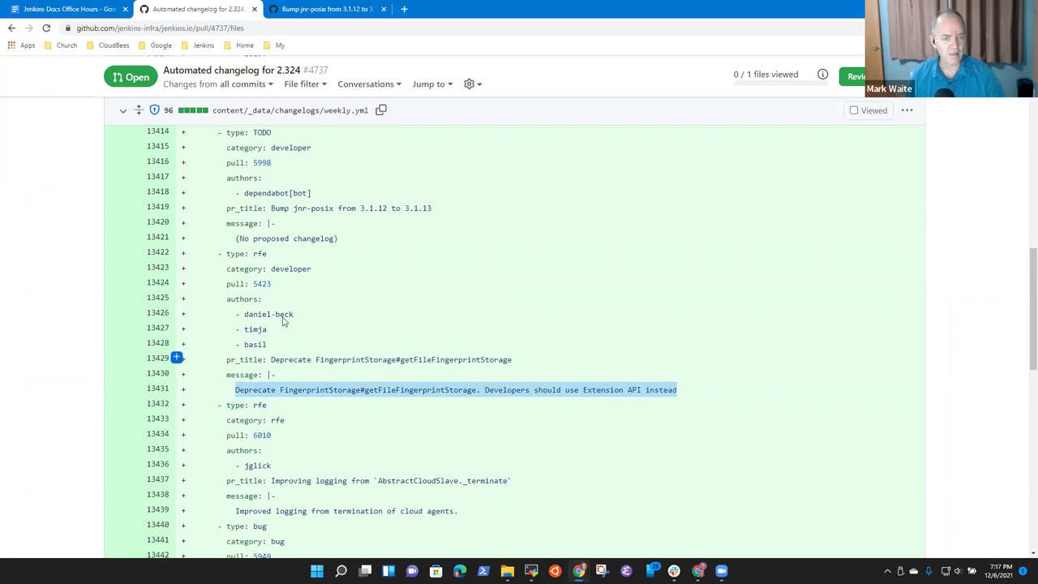
Step: Take pull number 5423 from the deprecation entry and load that pull request in the Jenkins core tab
double_click(260, 283)
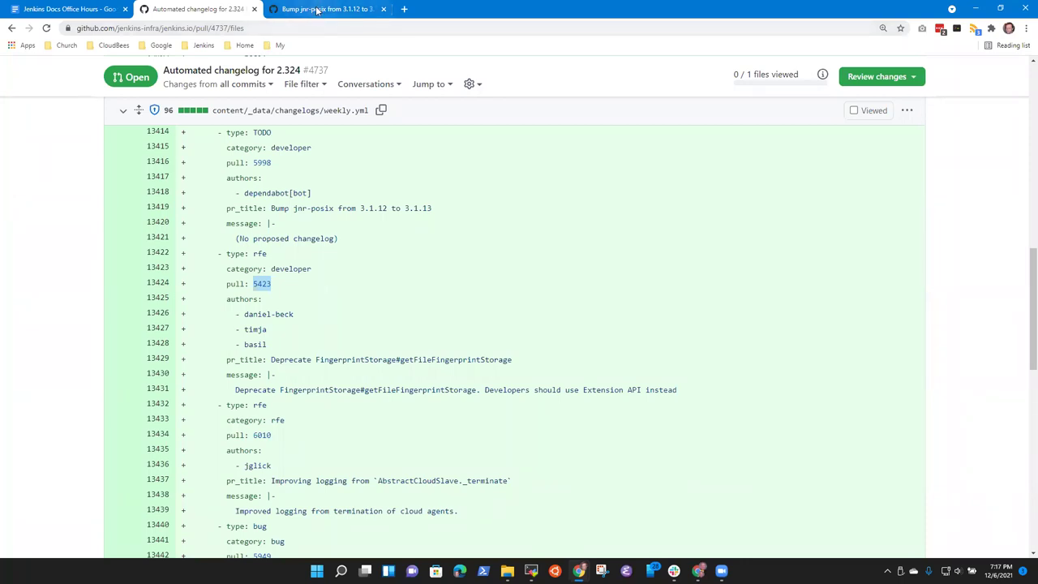
mouse_move(317, 10)
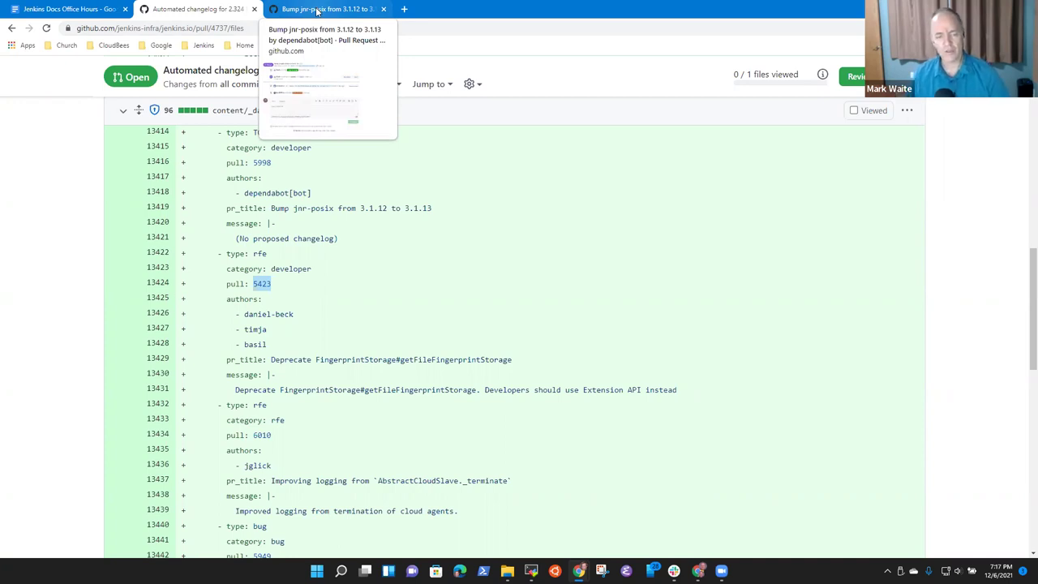
left_click(317, 10)
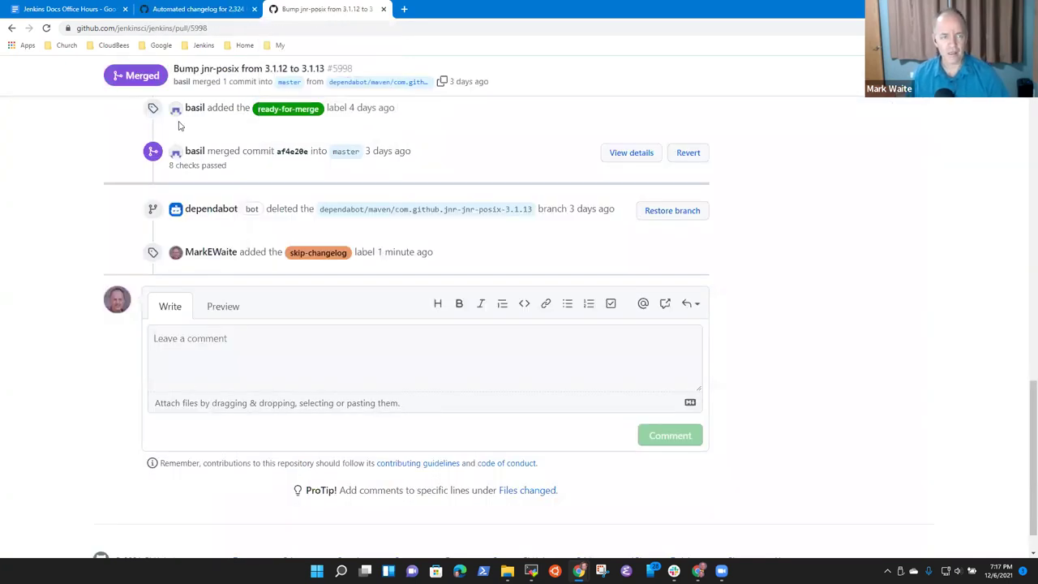
left_click(221, 28)
double_click(221, 28)
type("5423")
key("Return")
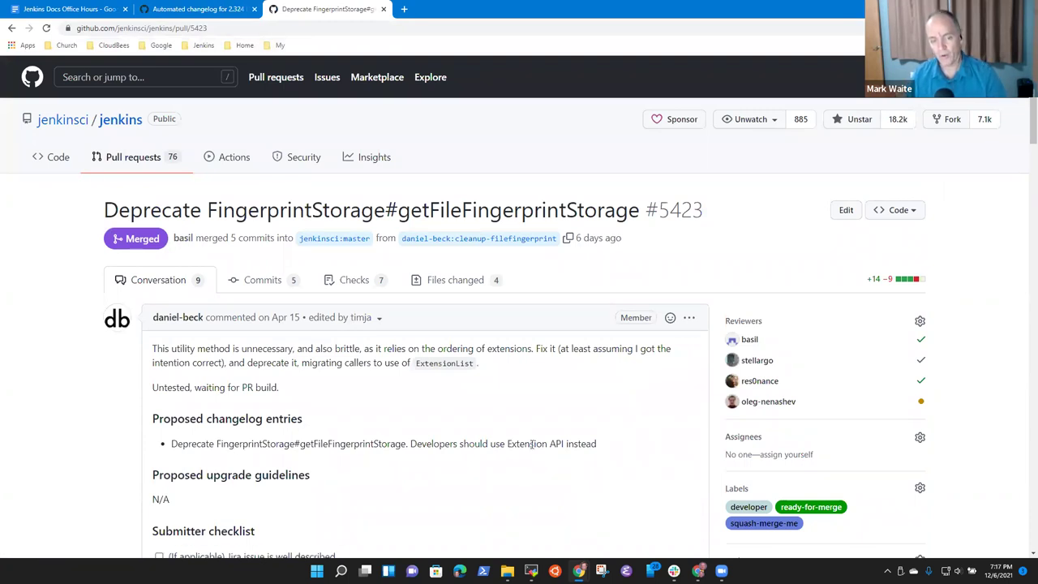
Step: Edit the pull request description so the proposed changelog entry reads FingerprintStorage.getFileFingerprintStorage with a dot separator and ends with a period
left_click(688, 319)
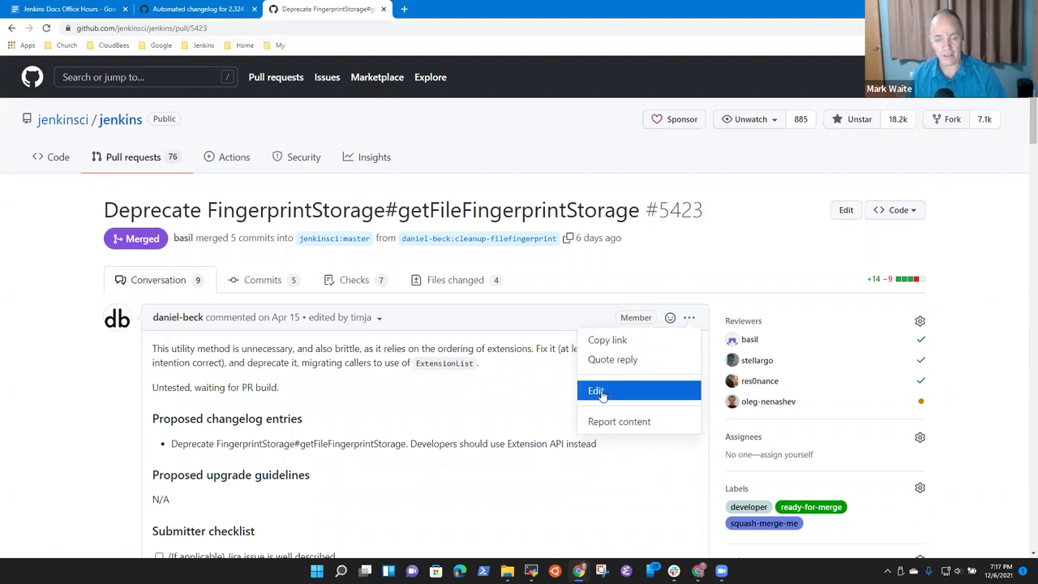
left_click(602, 392)
left_click(315, 438)
key("Down")
type("`")
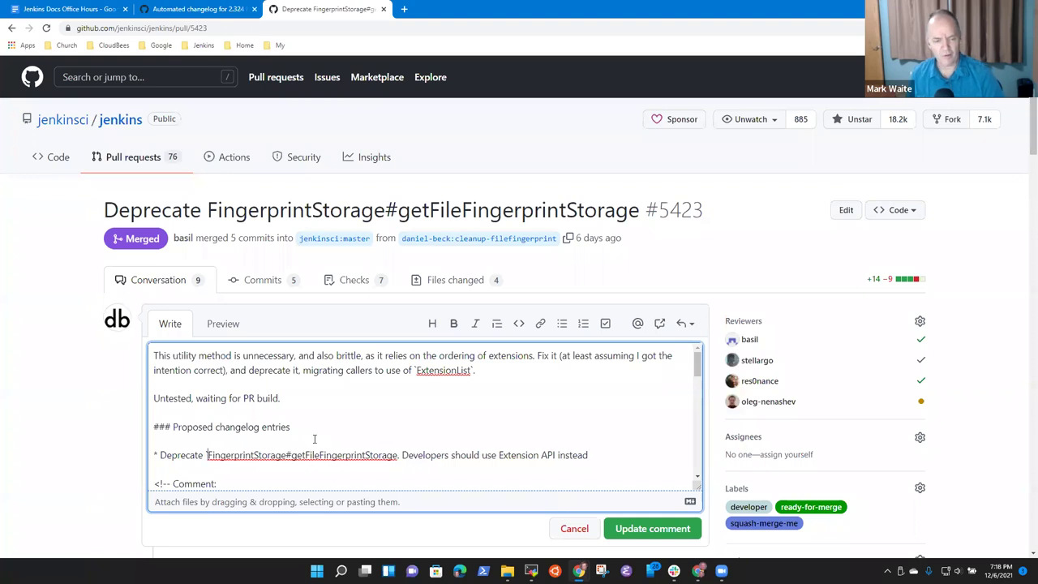
key("Delete")
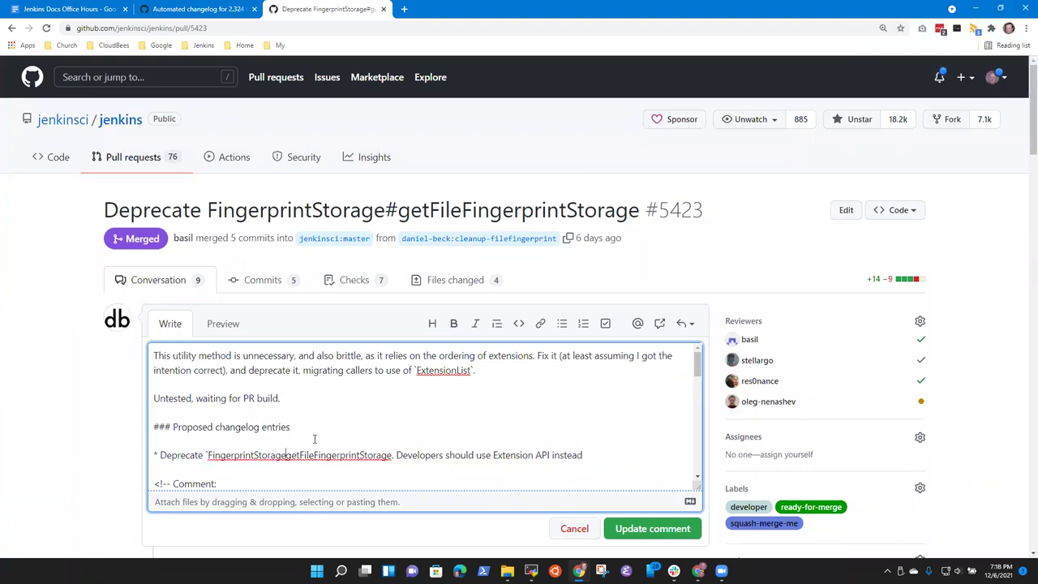
key("BackSpace")
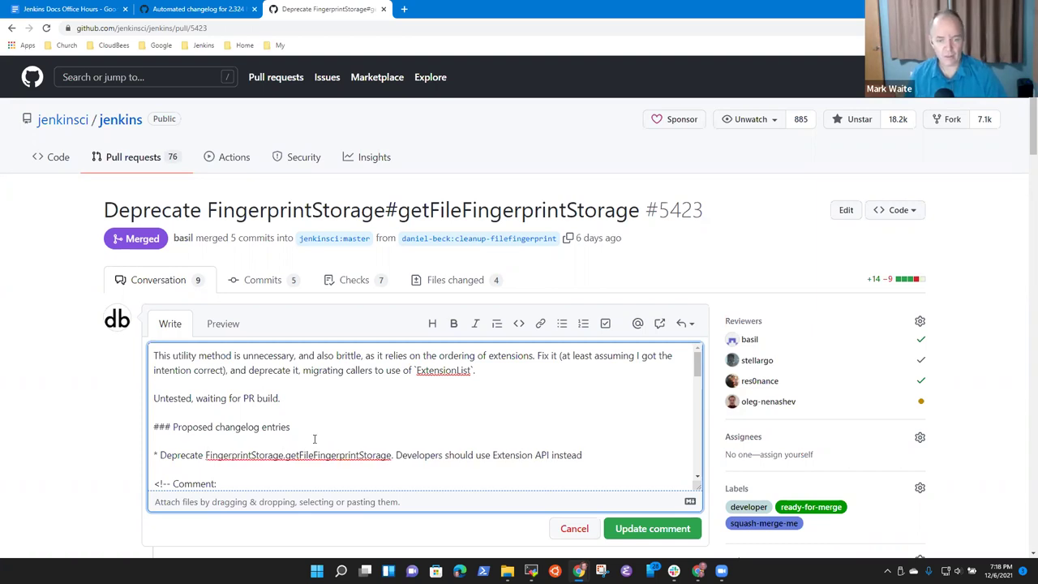
type(".")
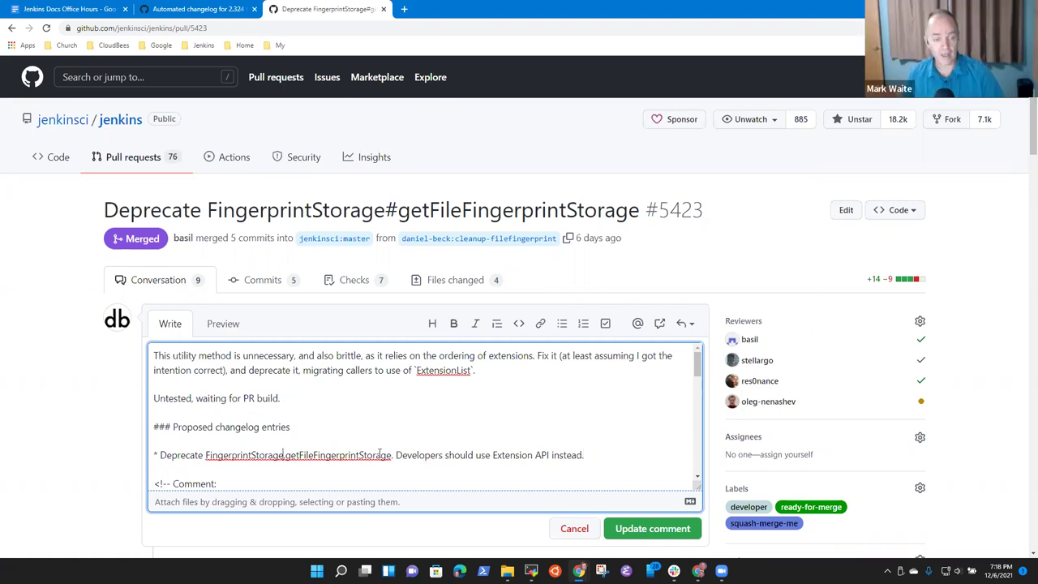
Step: Copy FingerprintStorage.getFileFingerprintStorage from the entry, search the web for it with "javadoc", and open the Jenkins Javadoc page of the FingerprintStorage class
key("ctrl+Left")
key("ctrl+shift+Right")
key("ctrl+shift+Right")
key("ctrl+shift+Right")
key("ctrl+c")
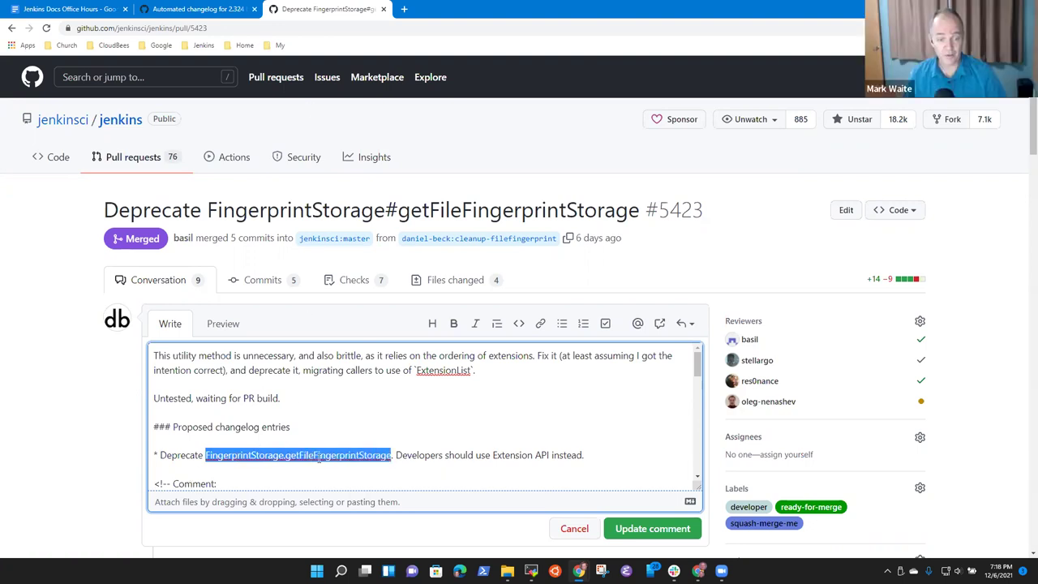
left_click(404, 9)
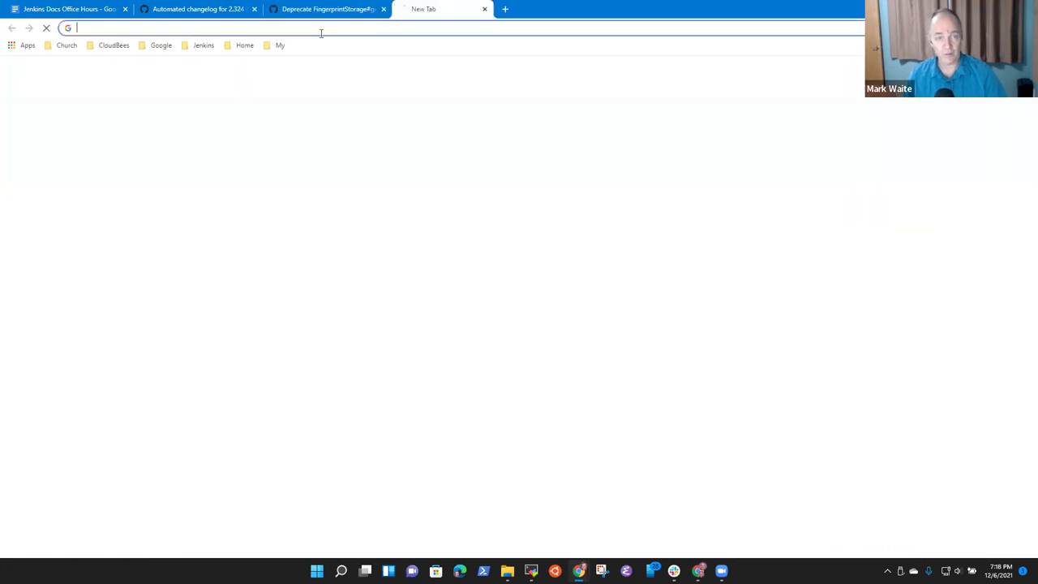
key("ctrl+v")
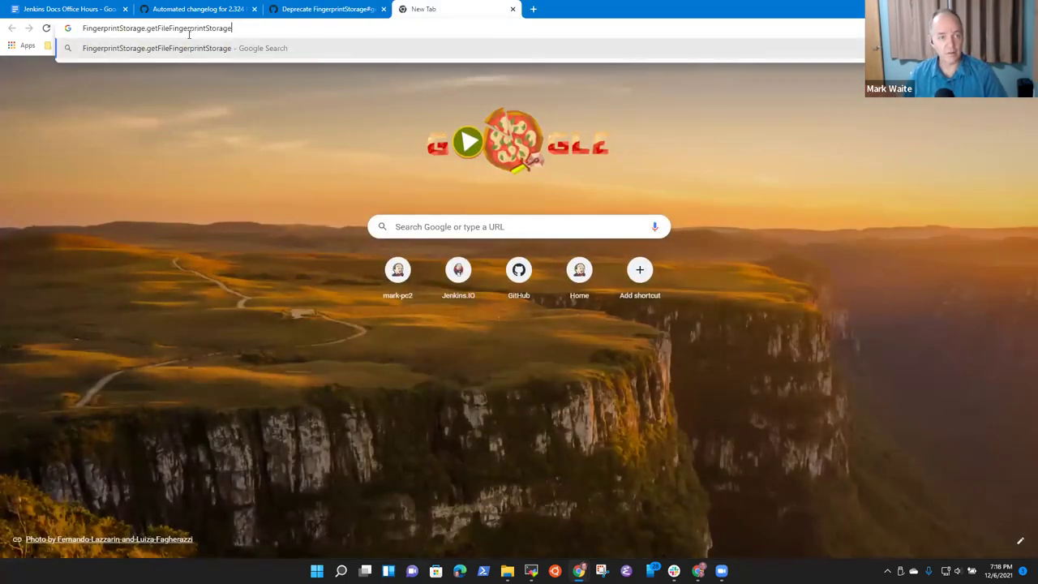
type("javadoc")
key("Return")
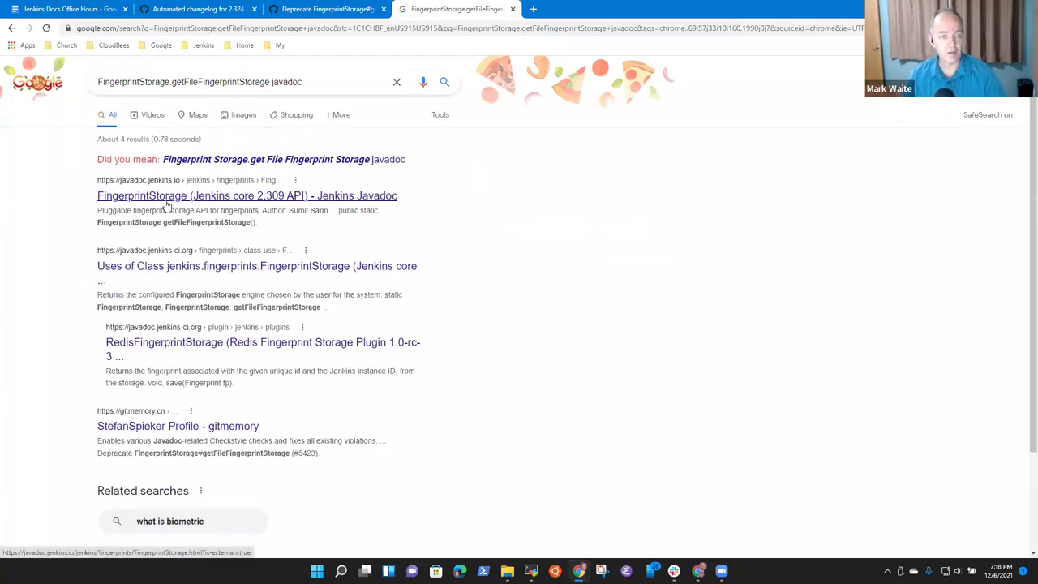
left_click(163, 199)
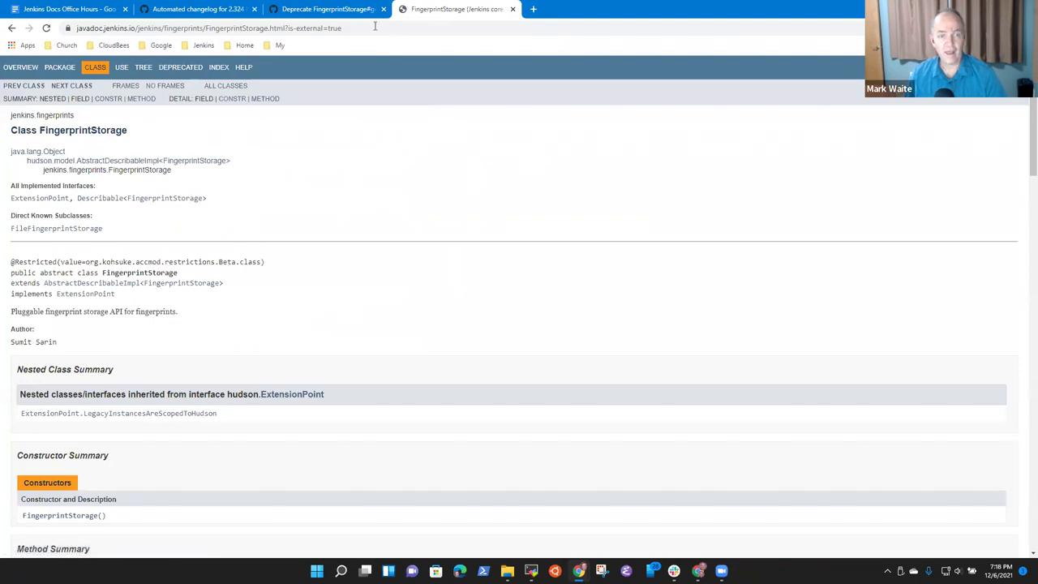
Step: Link FingerprintStorage.getFileFingerprintStorage in the changelog entry to the Javadoc address of its getFileFingerprintStorage() method
left_click(352, 10)
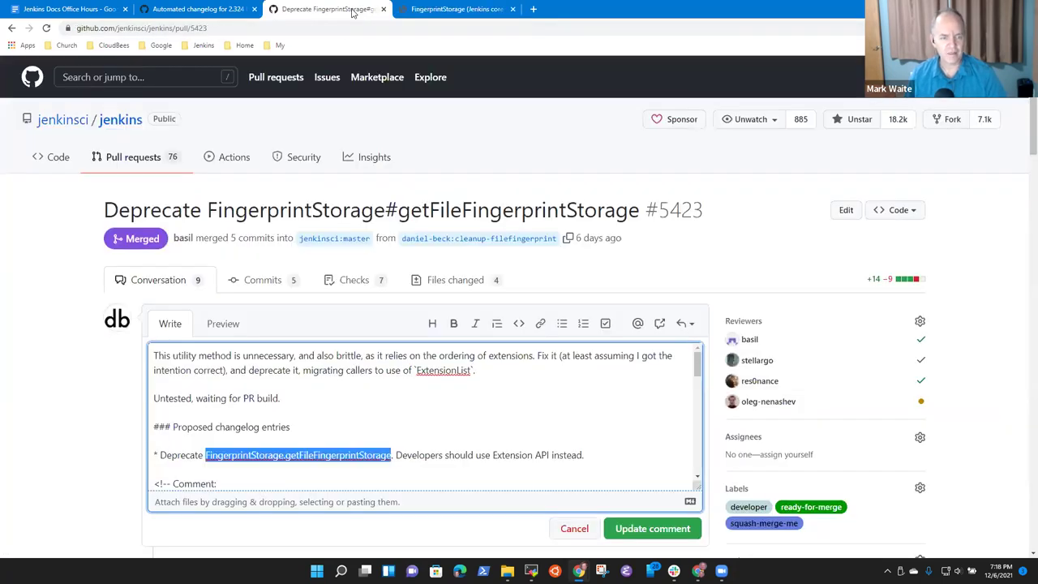
left_click(441, 9)
scroll(186, 348, "down", 3)
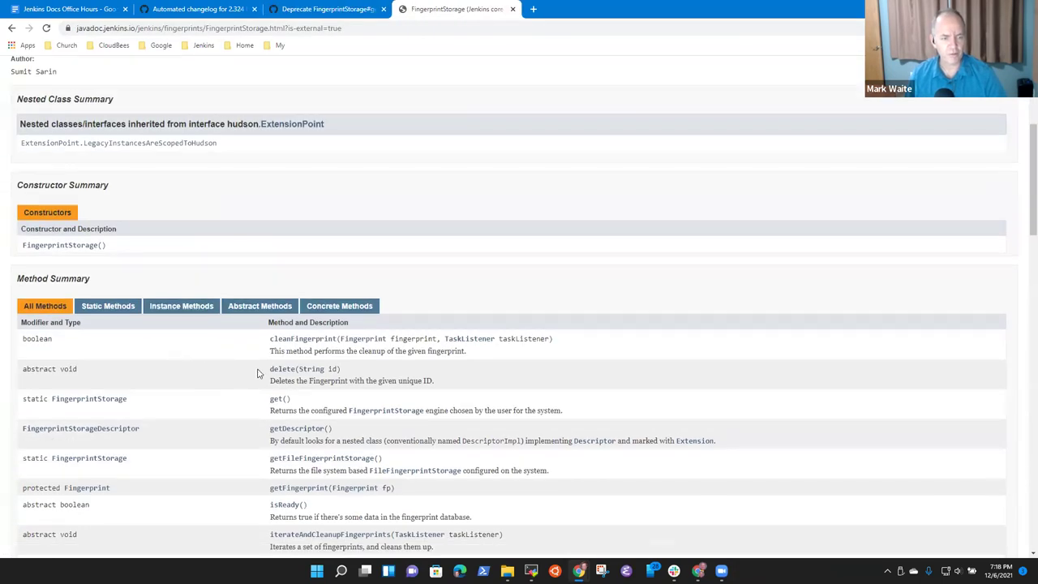
scroll(318, 406, "down", 2)
left_click(324, 351)
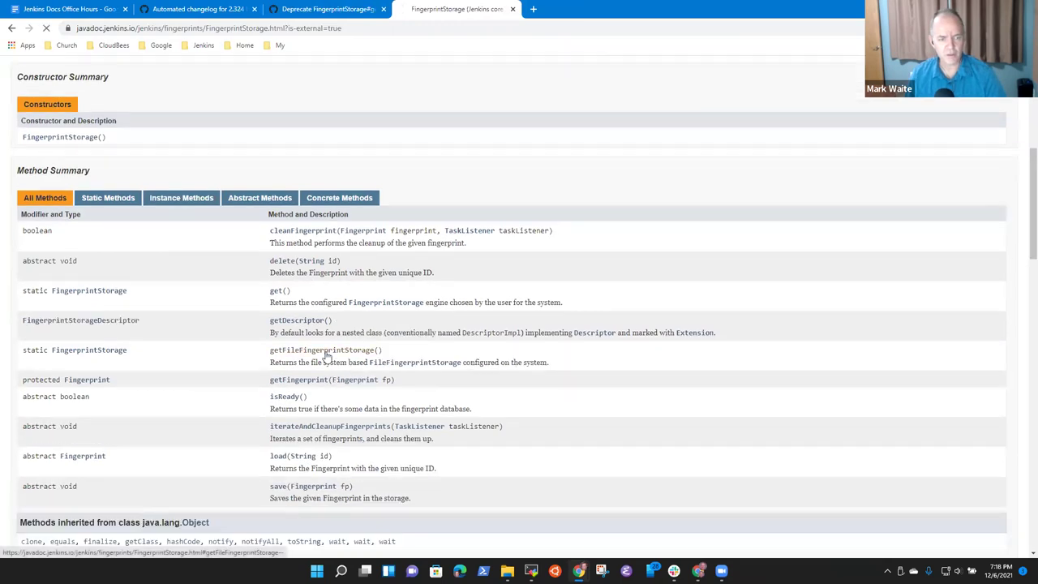
left_click(397, 30)
left_click(325, 9)
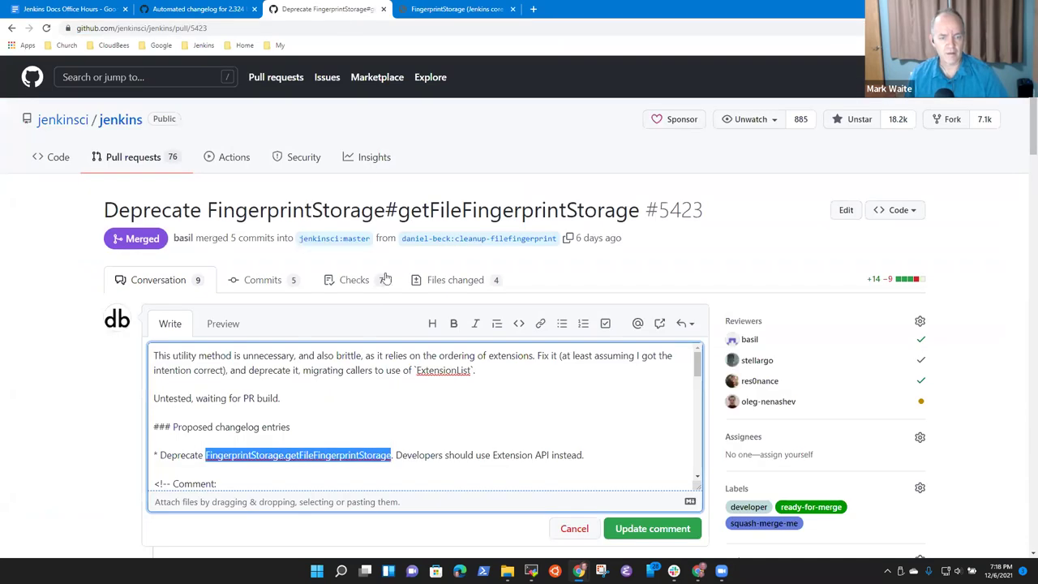
type("[FingerprintStorage.getFileFingerprintStorage](https://javadoc.jenkins.io/jenkins/fingerprints/FingerprintStorage.html#getFileFingerprintStorage--)")
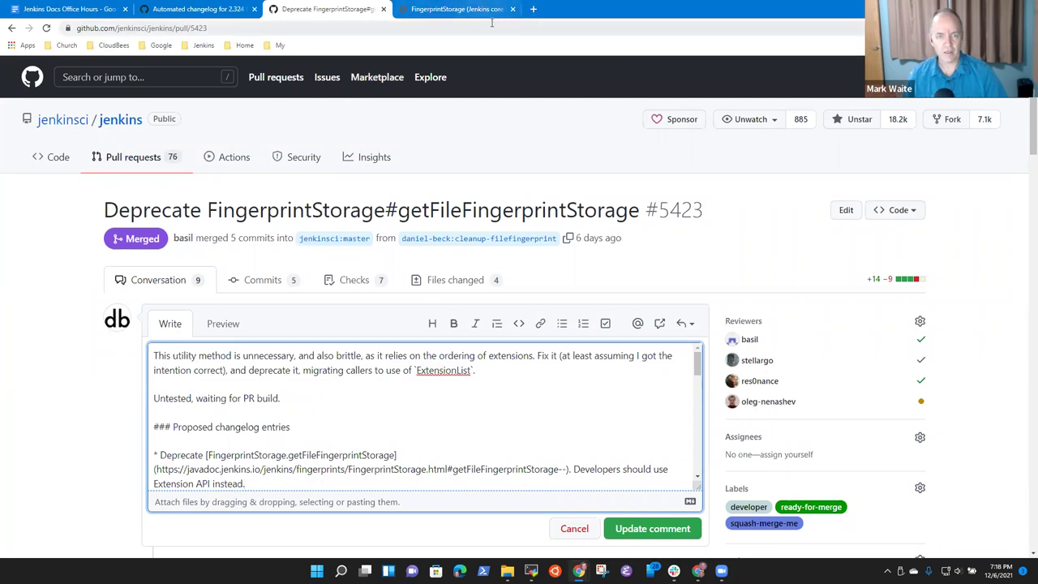
Step: Go to the Jenkins website in the Javadoc tab, search its documentation for "extension", and open the Extensions page
left_click(462, 10)
left_click(203, 46)
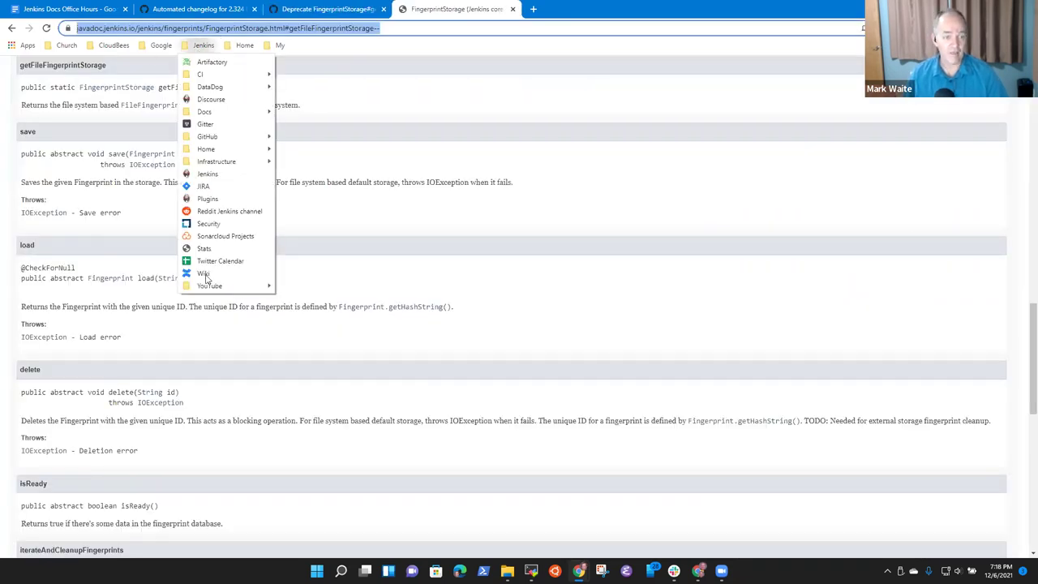
left_click(213, 174)
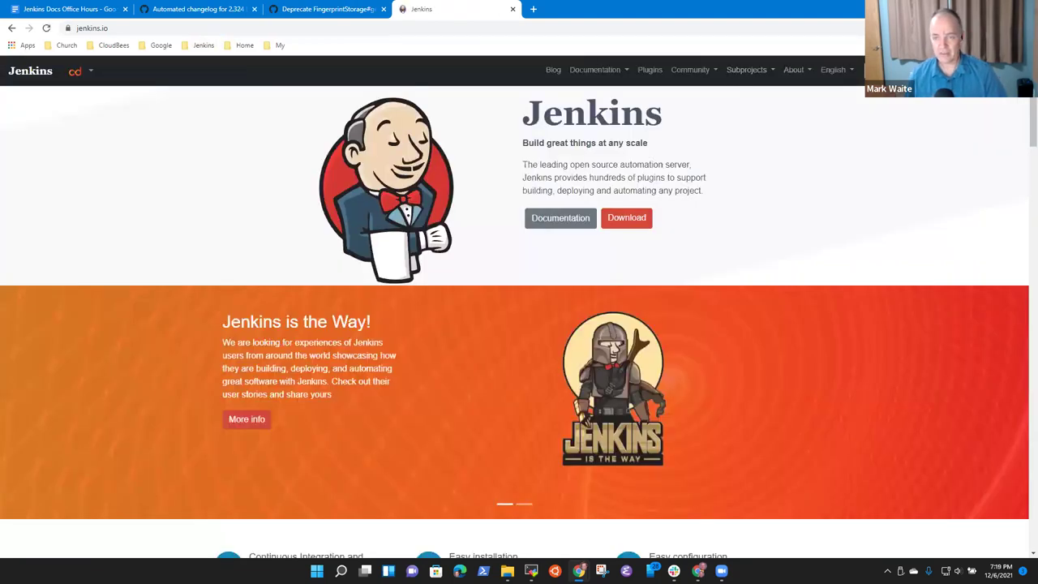
type("extension")
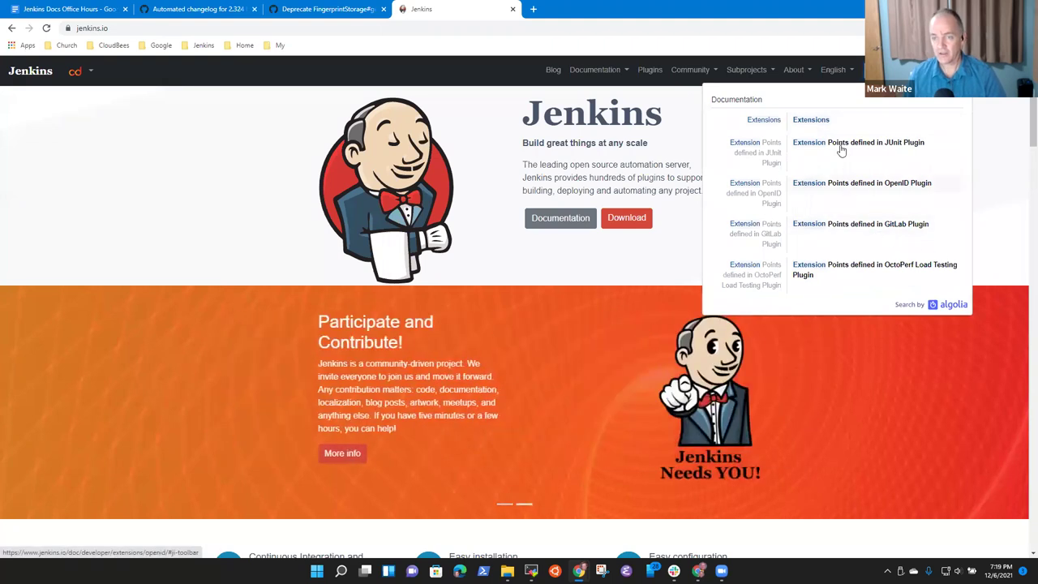
left_click(804, 118)
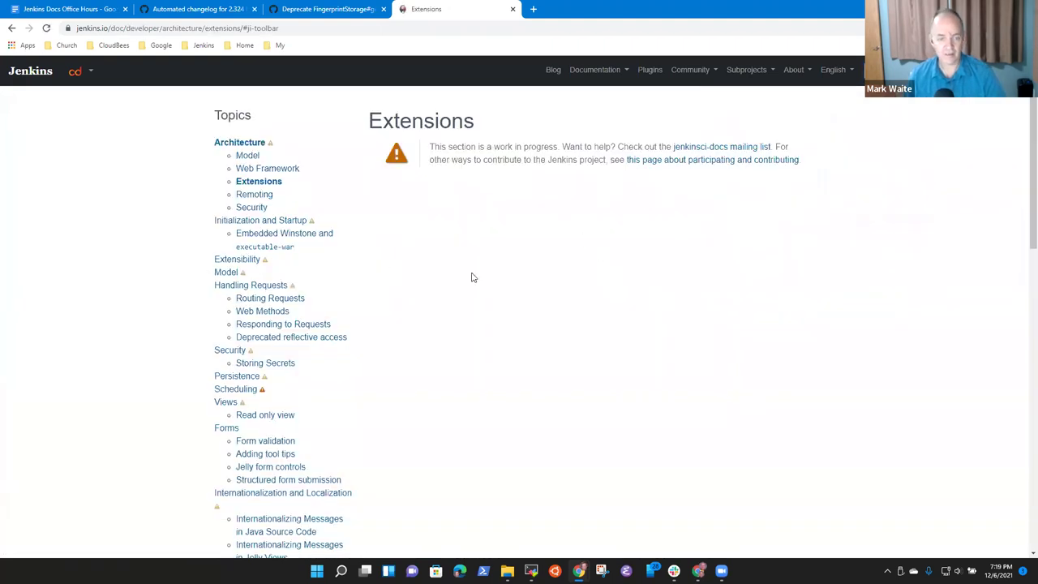
Step: Search the Jenkins site for "extension points defined" and open the extension points page of the JUnit Plugin
type("extens")
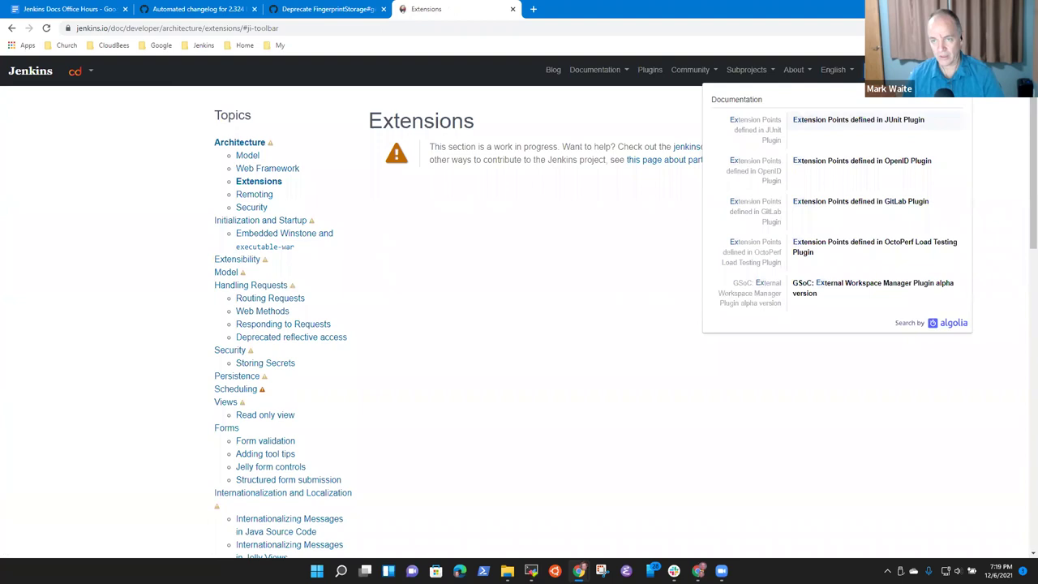
type("ion")
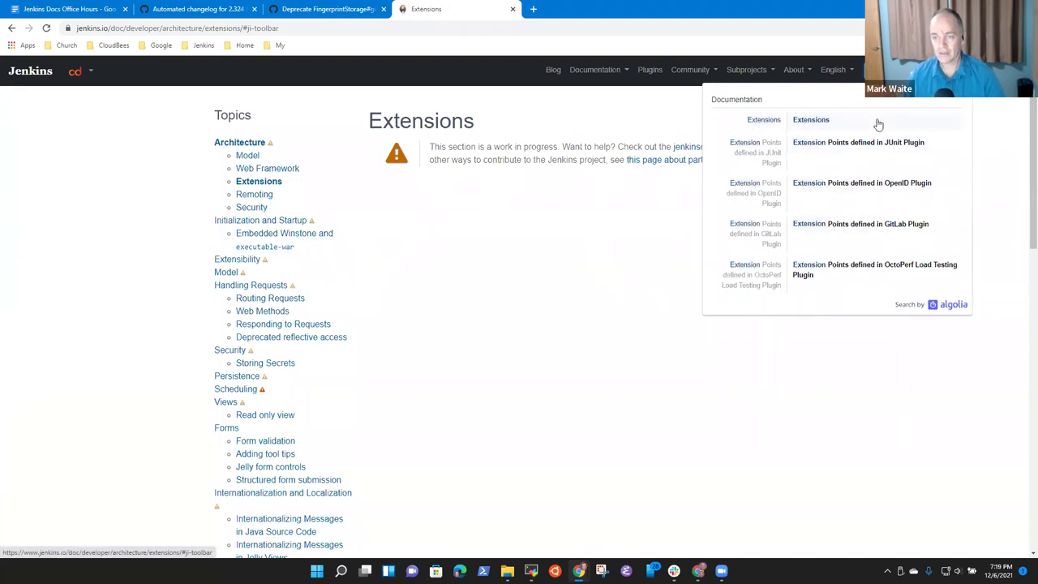
type(" points defined")
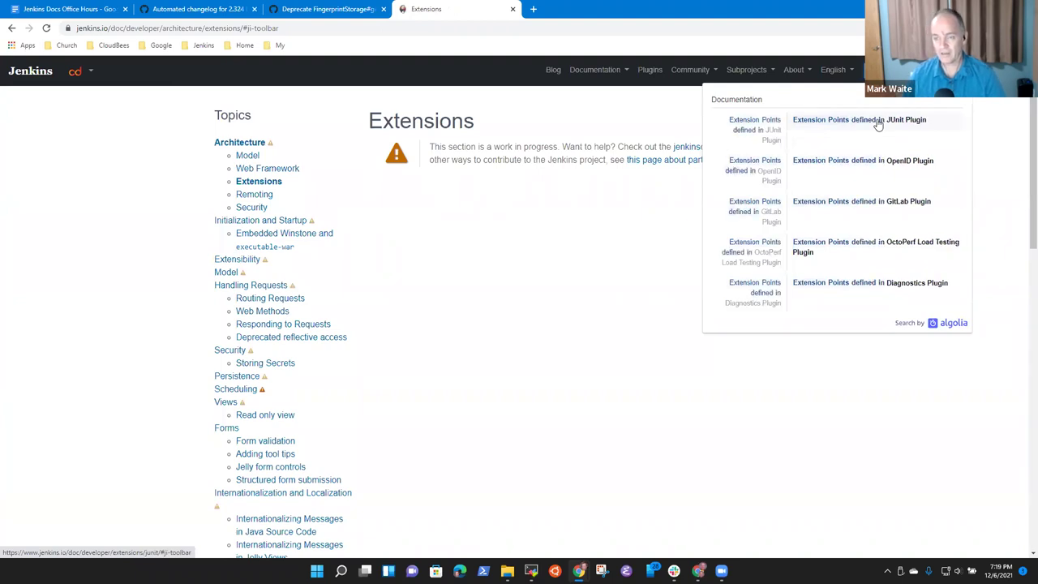
left_click(877, 122)
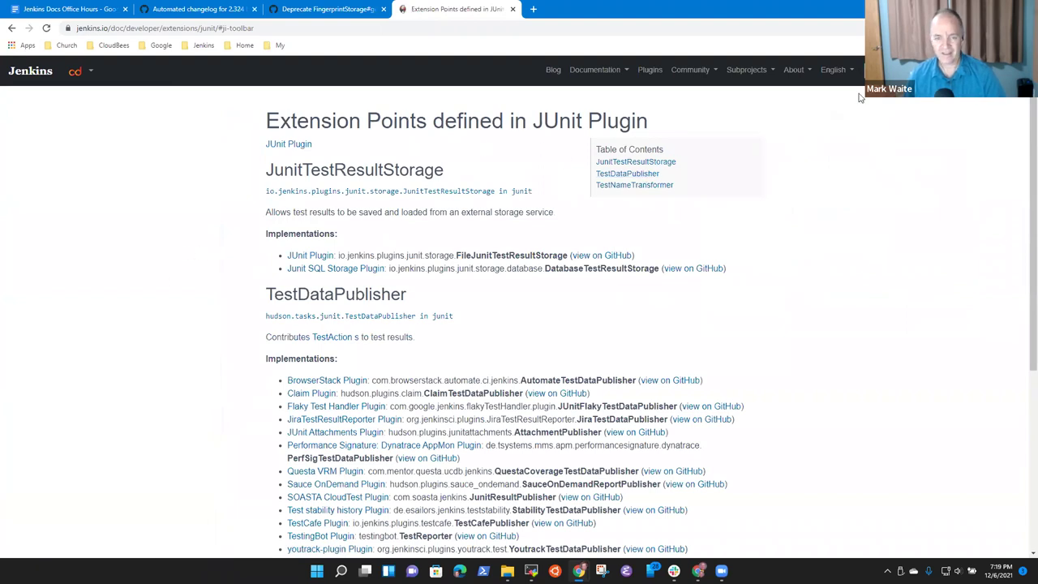
Step: Search the Jenkins site for fingerprint pages, open the FingerprintStorage section of the Jenkins core extension points, and select its page address
left_click(324, 9)
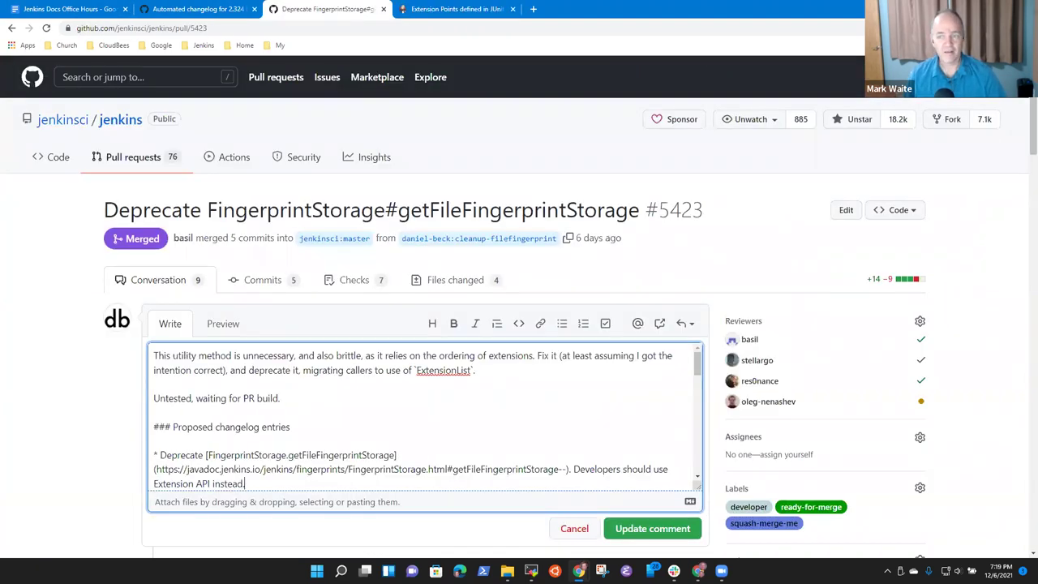
left_click(450, 9)
type("fi")
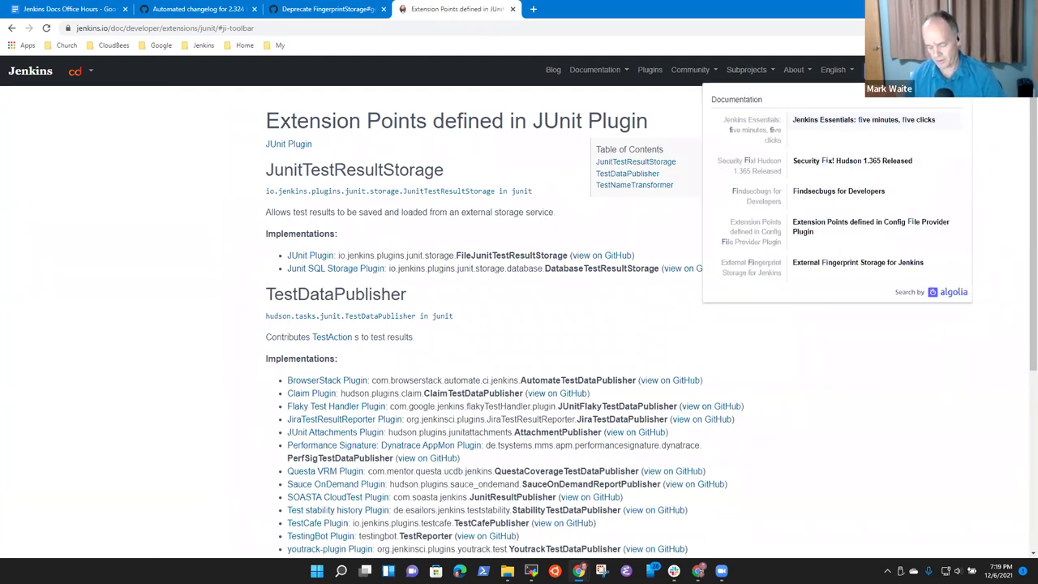
type("ngprint")
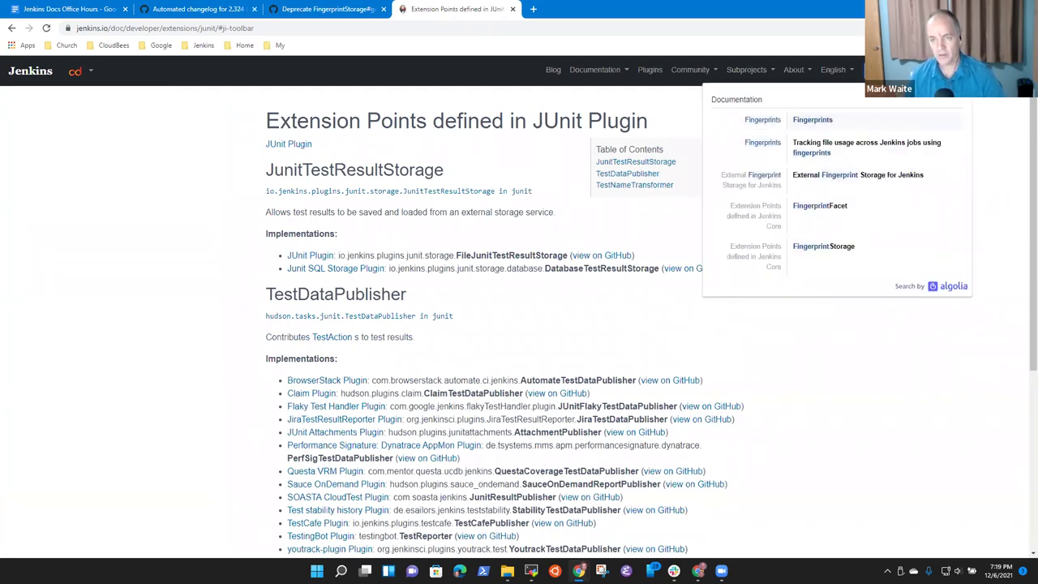
left_click(850, 178)
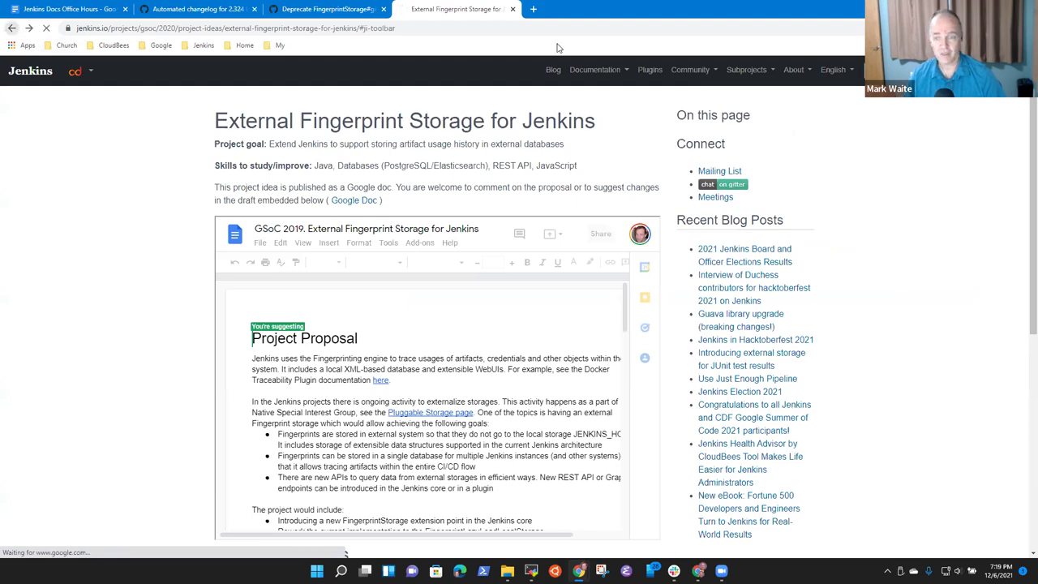
left_click(11, 27)
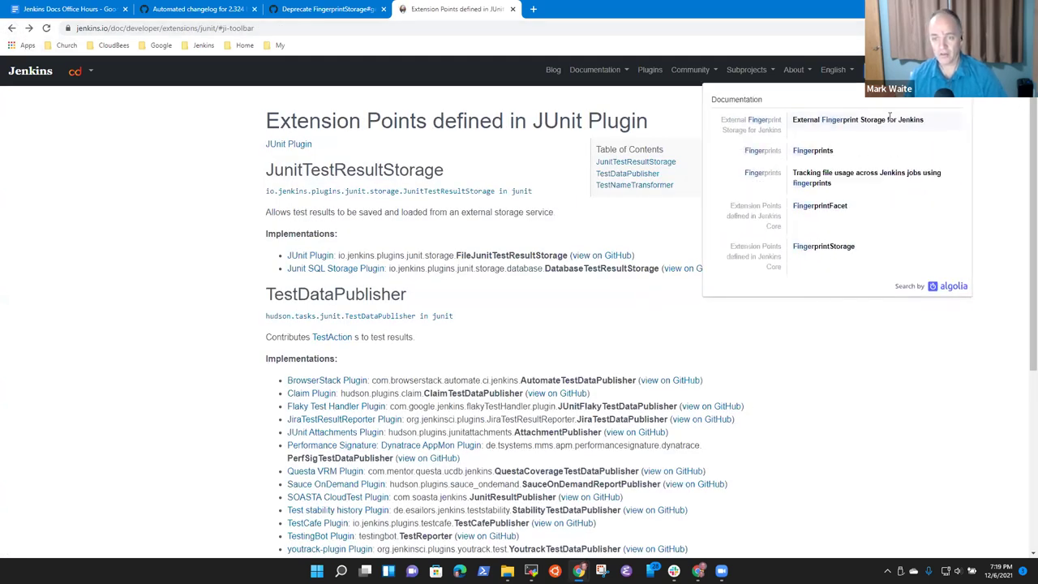
left_click(827, 248)
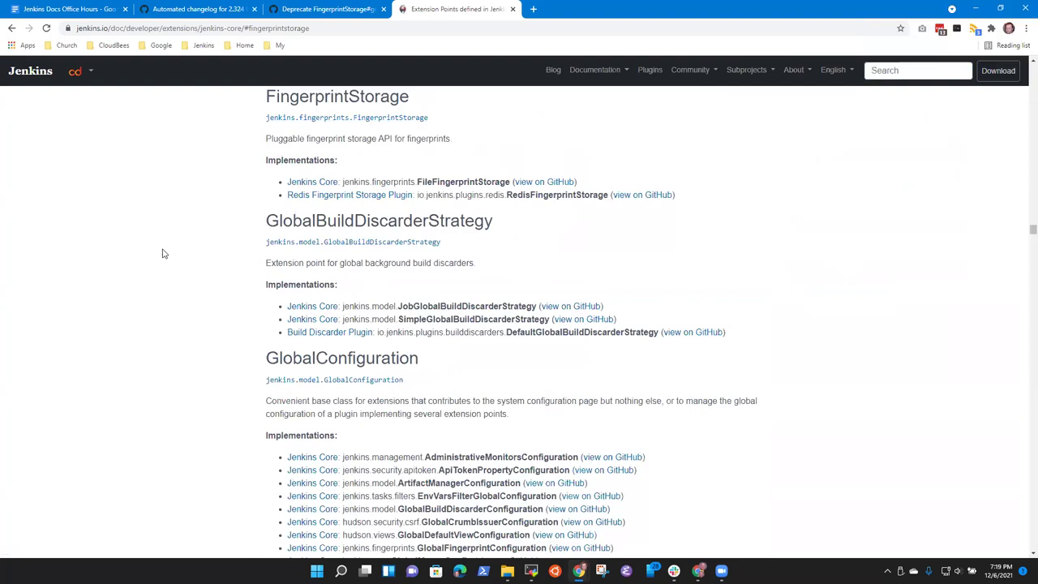
left_click(329, 29)
Step: Insert "FingerprintStorage" before "Extension API" in the changelog entry of pull request 5423
left_click(334, 8)
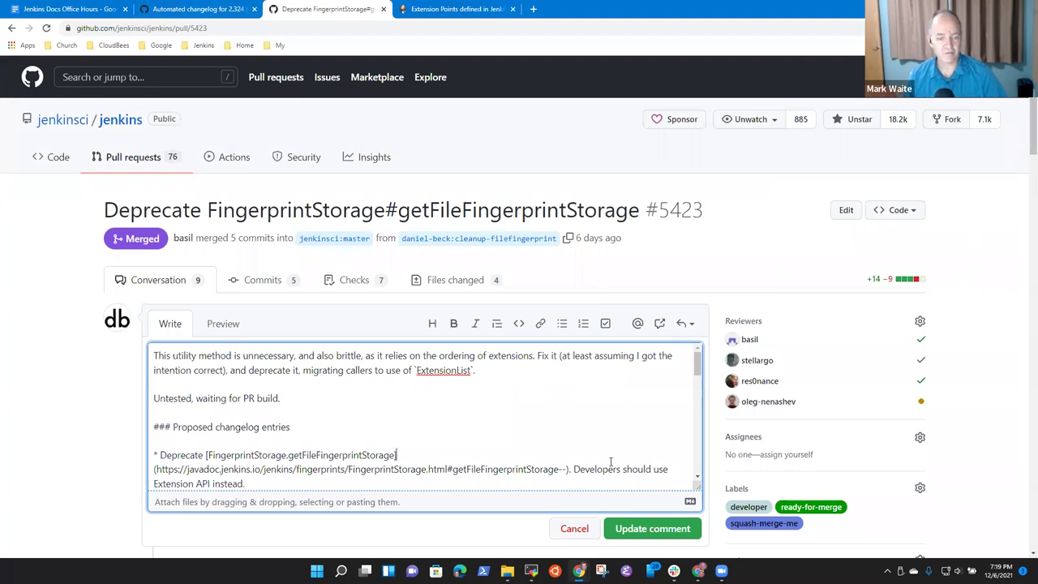
key("Down")
key("Down")
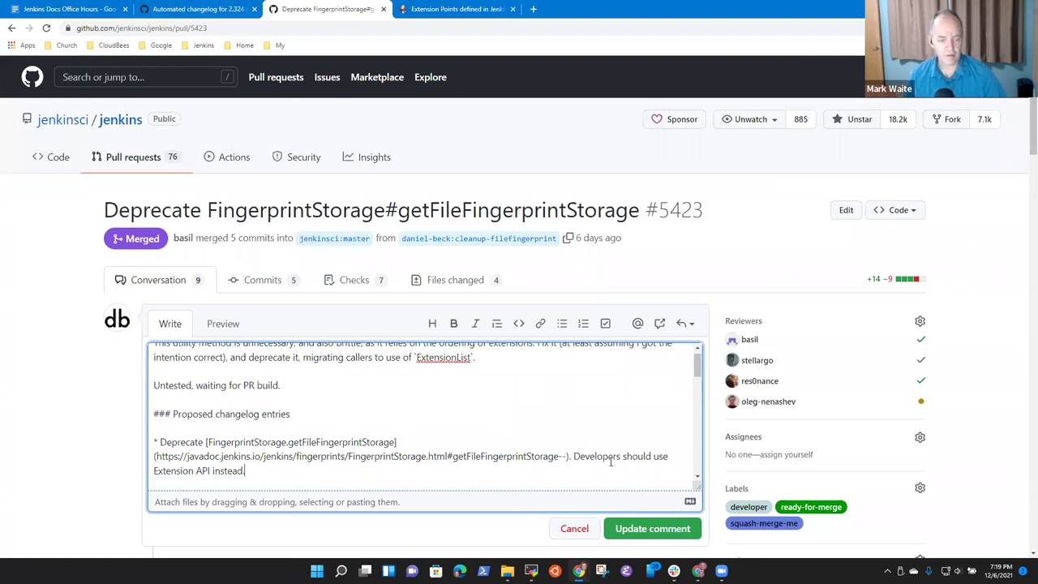
key("Home")
type("Finger")
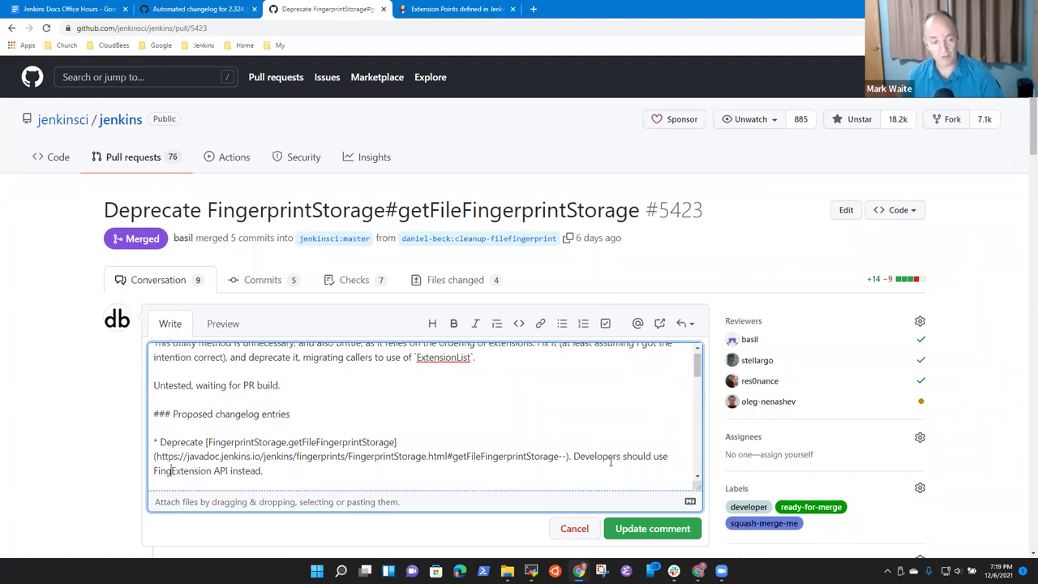
type("p")
key("BackSpace")
type("printStorage")
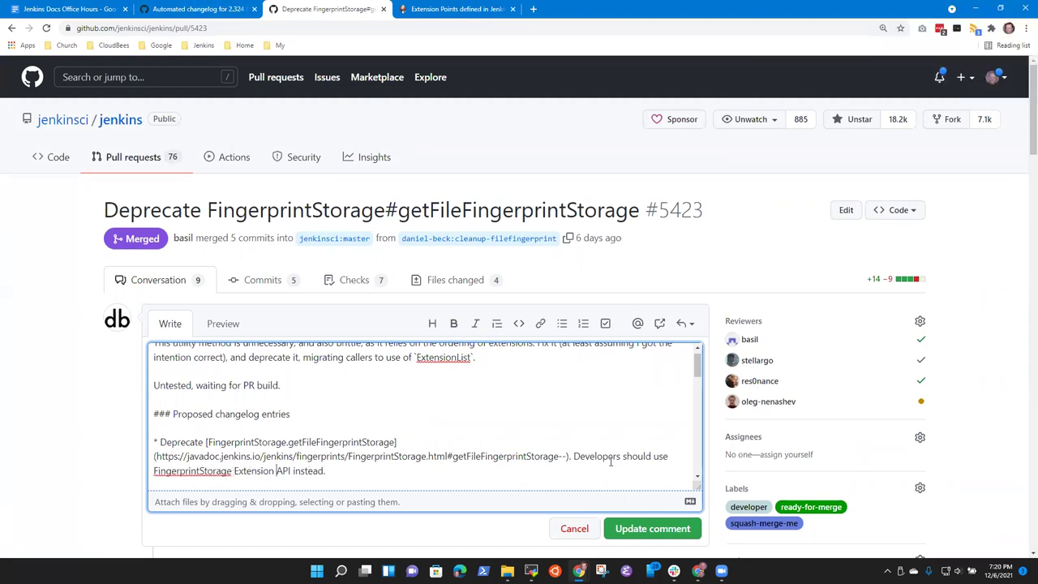
key("ctrl+shift+Right")
key("ctrl+shift+Right")
key("ctrl+shift+Right")
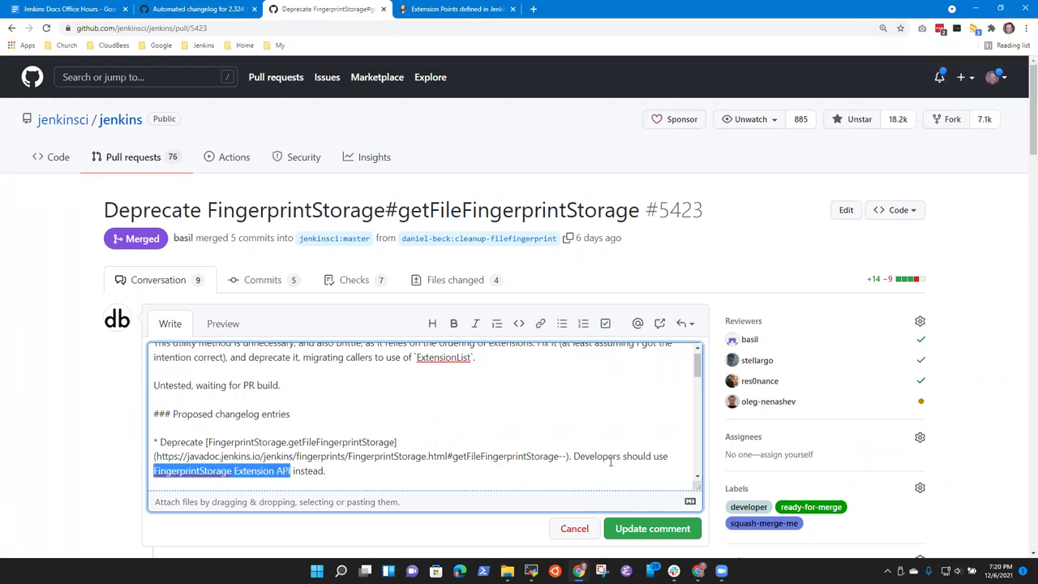
key("ctrl+k")
type("https://www.jenkins.io/doc/developer/extensions/jenkins-core/#fingerprintstorage")
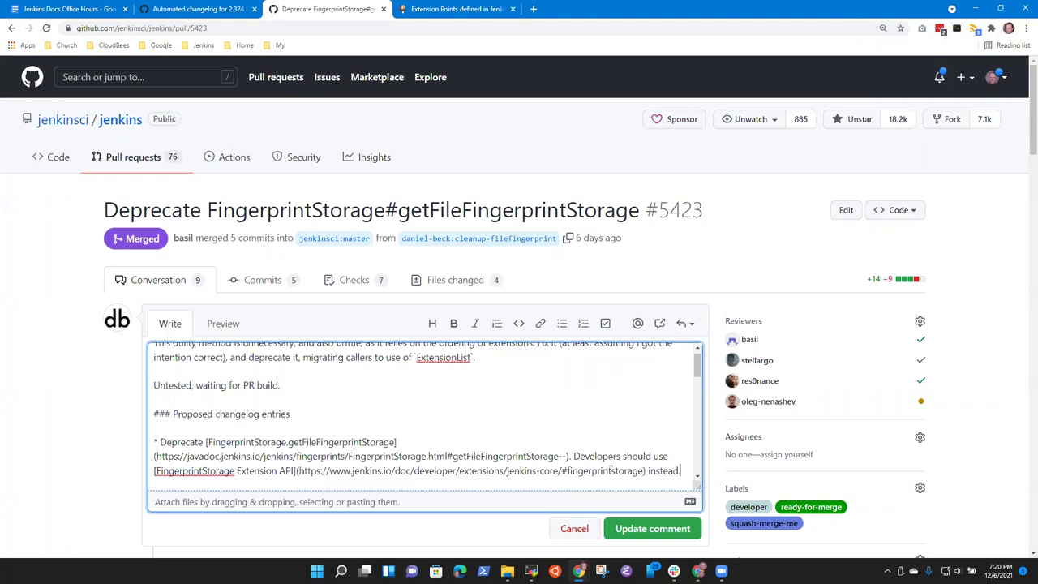
Step: In the Google Docs meeting notes, add the bullet "Add references for the FingerprintStorage API deprecation" under "Changes after delivery"
key("Return")
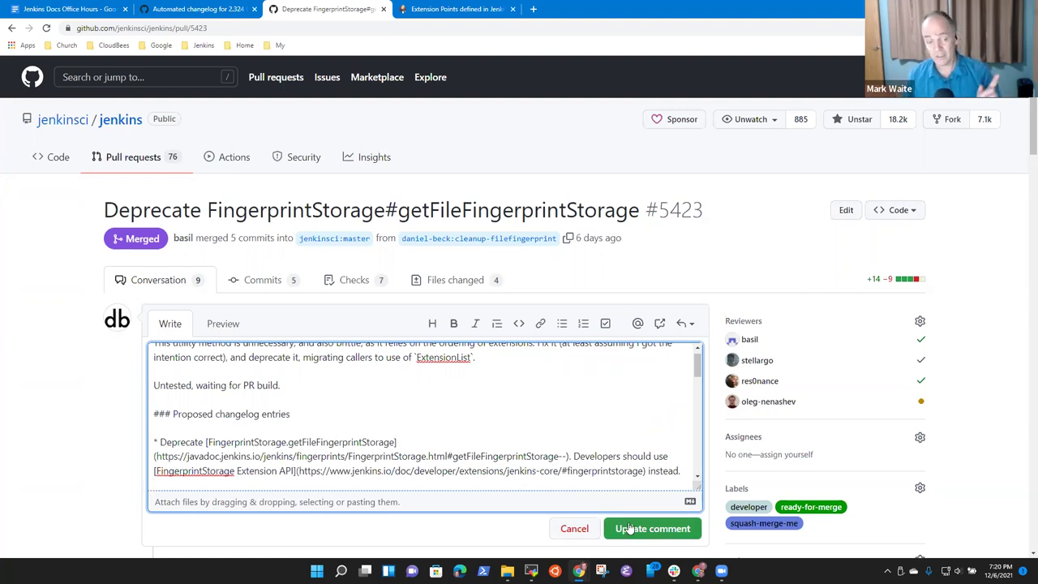
left_click(68, 10)
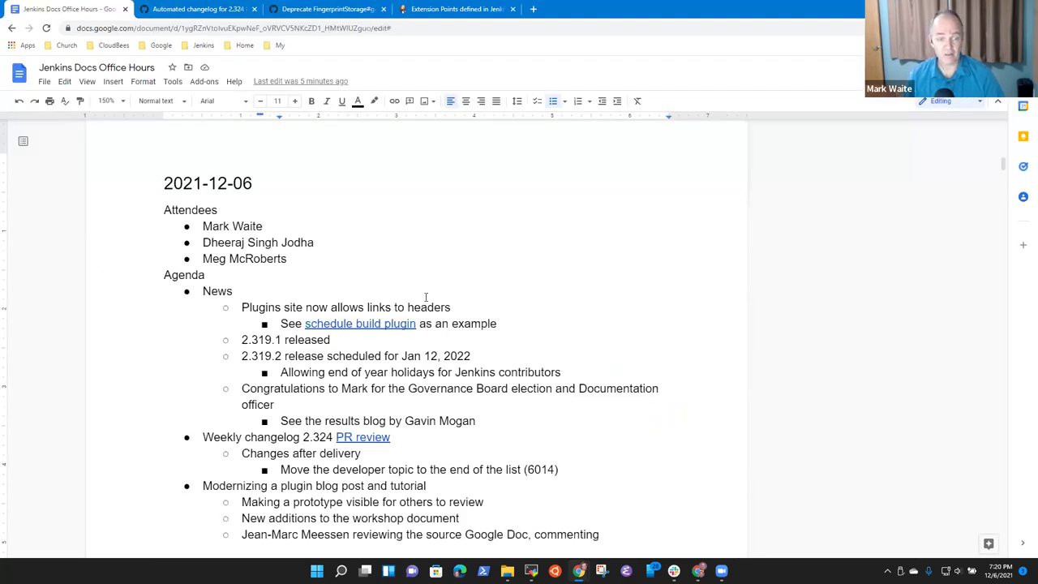
key("Return")
type("A")
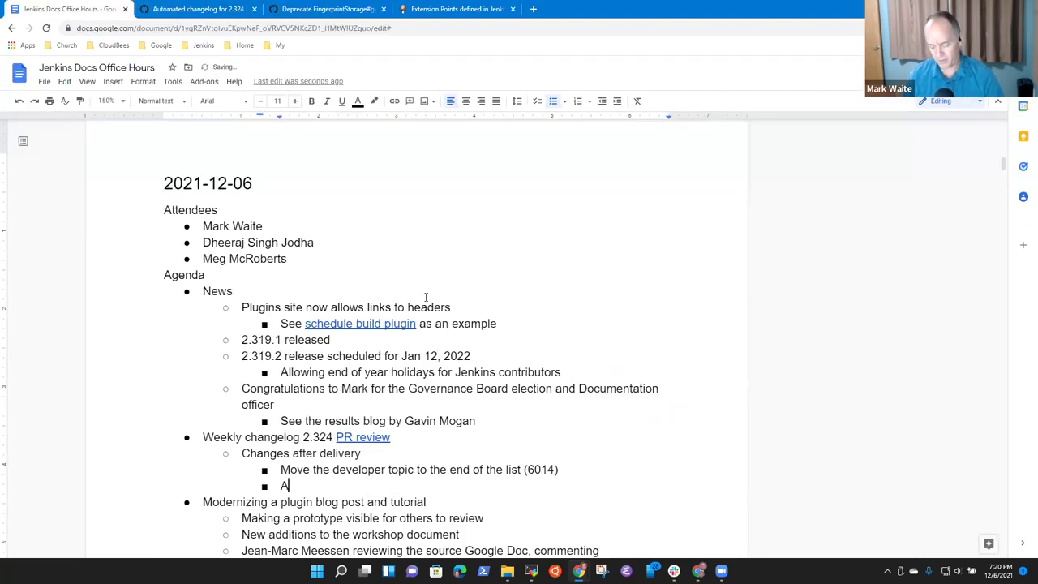
type("dd references for ")
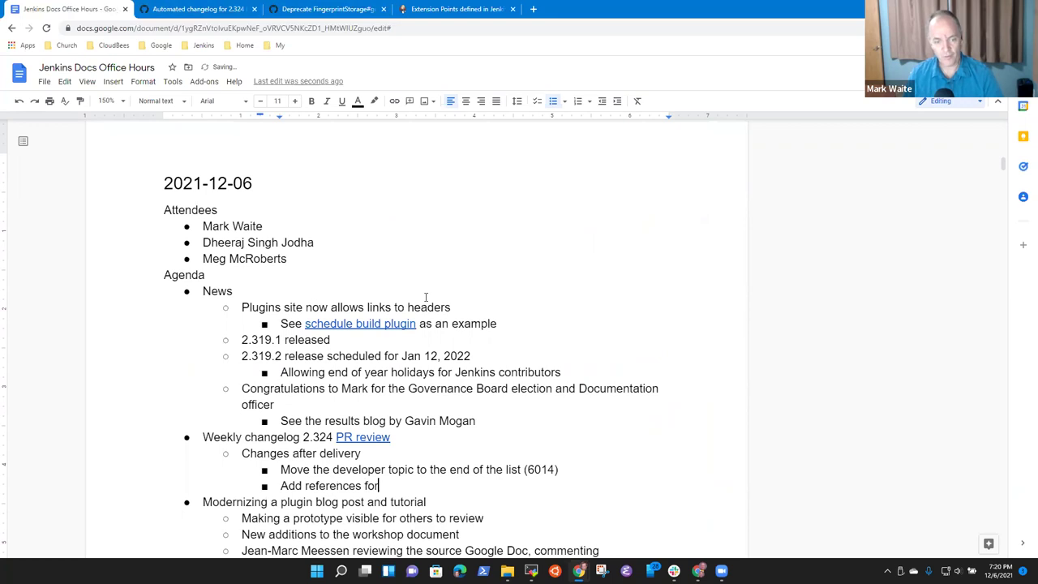
type("the FingerprintStorage API deprecation")
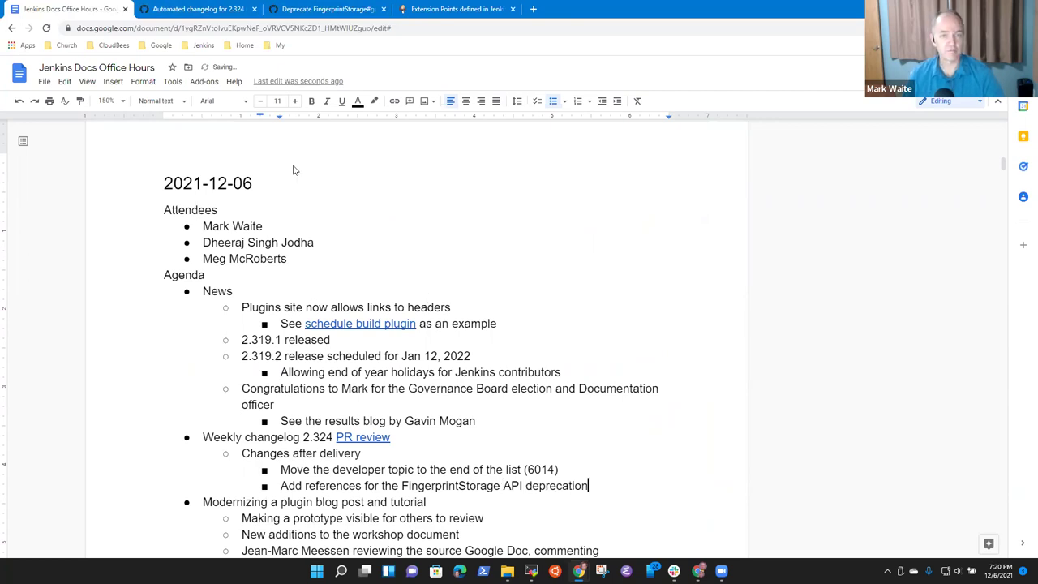
Step: Save the edited description of pull request 5423, reload the page, and test its FingerprintStorage Extension API link
left_click(317, 9)
left_click(643, 528)
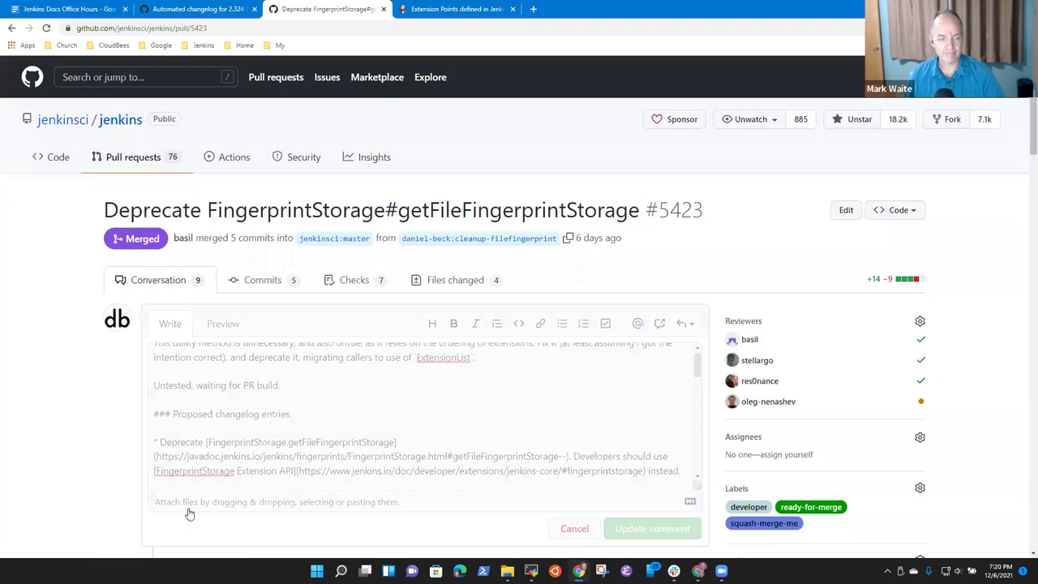
left_click(329, 450)
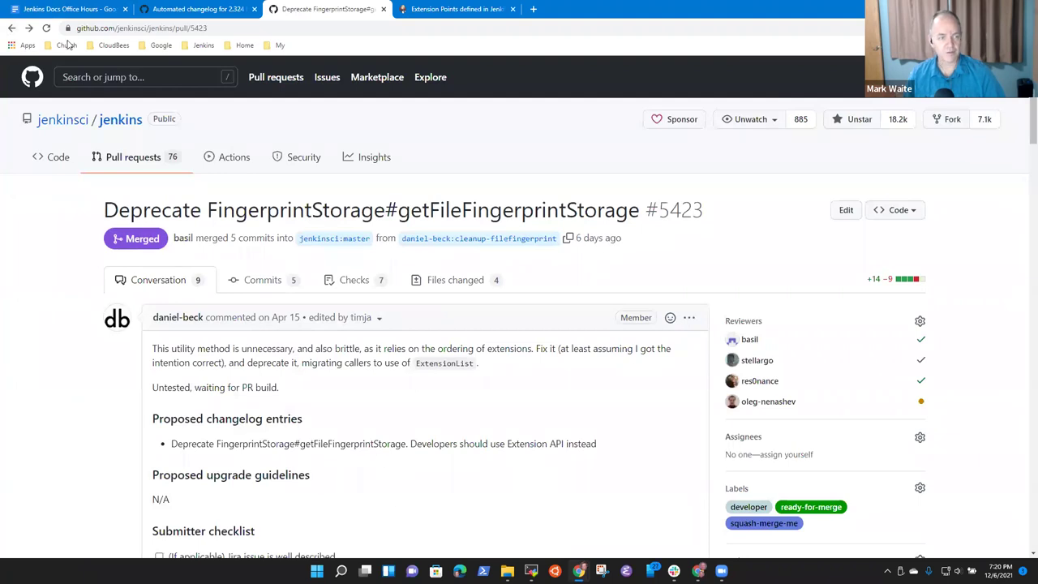
left_click(45, 29)
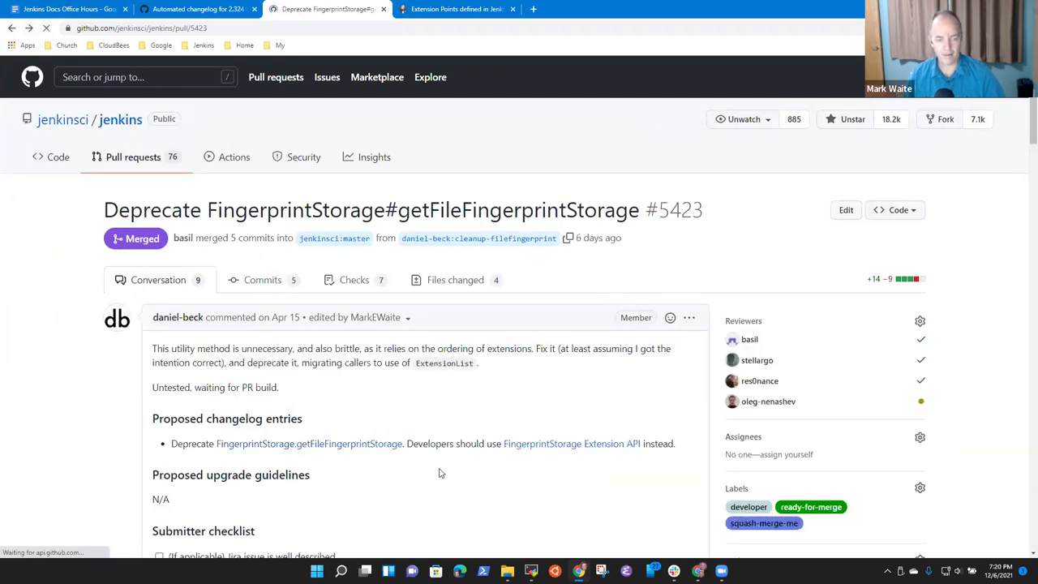
left_click(567, 447)
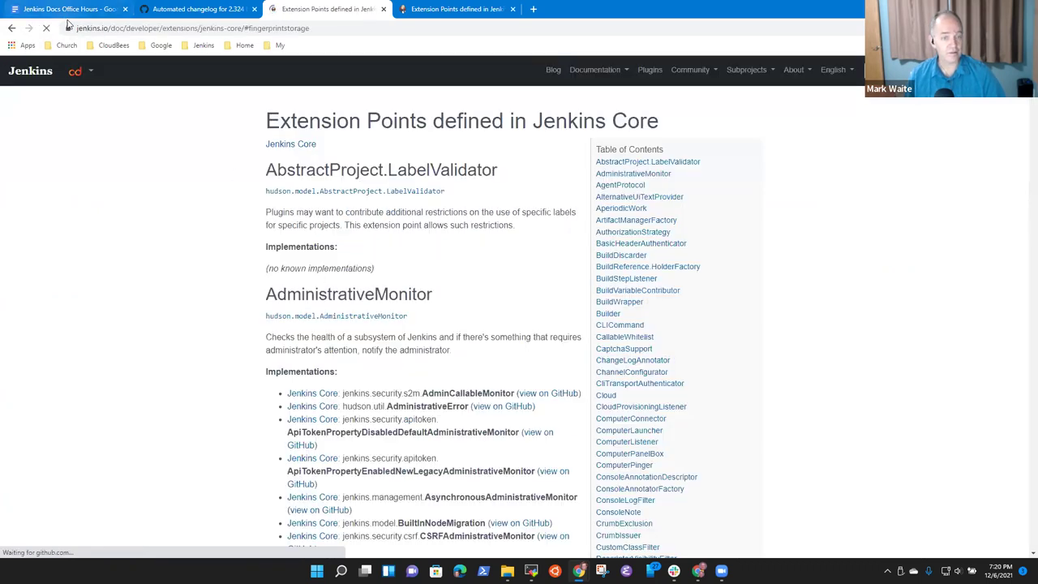
left_click(11, 29)
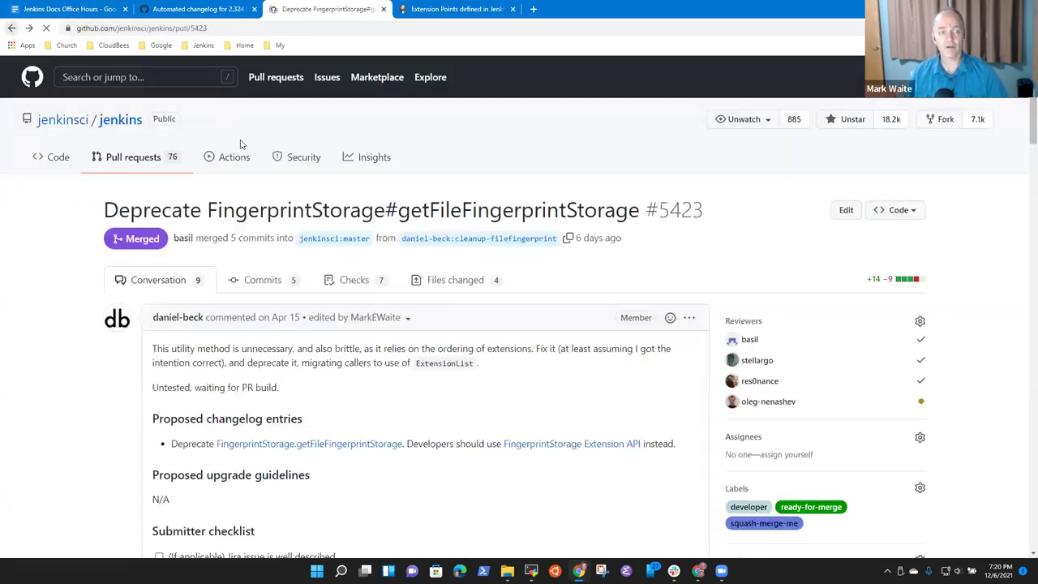
Step: Review the cloud agent logging entry in the 2.324 changelog and open its Jenkins core pull request, 6010
left_click(195, 9)
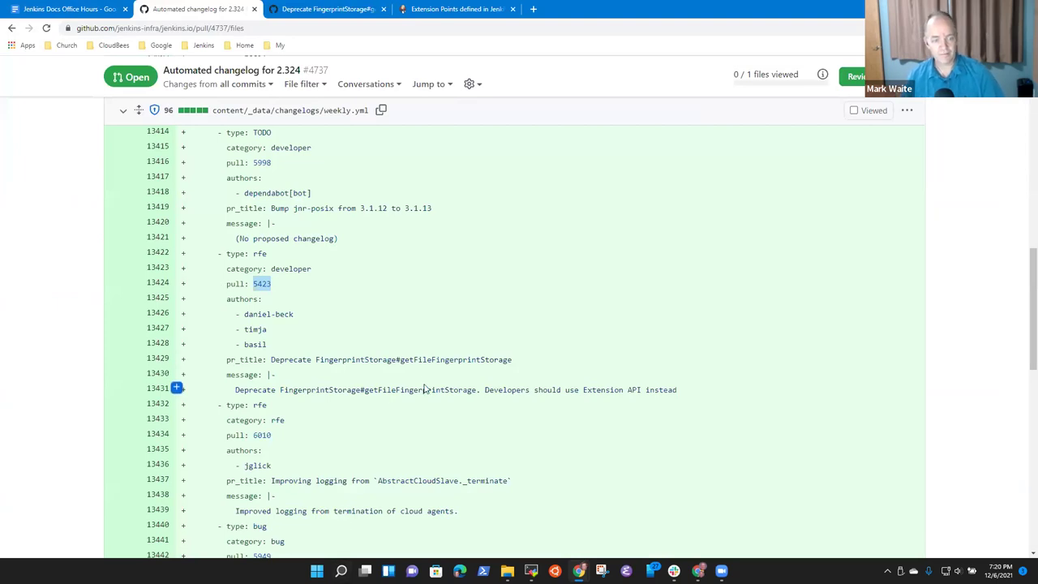
scroll(348, 433, "down", 2)
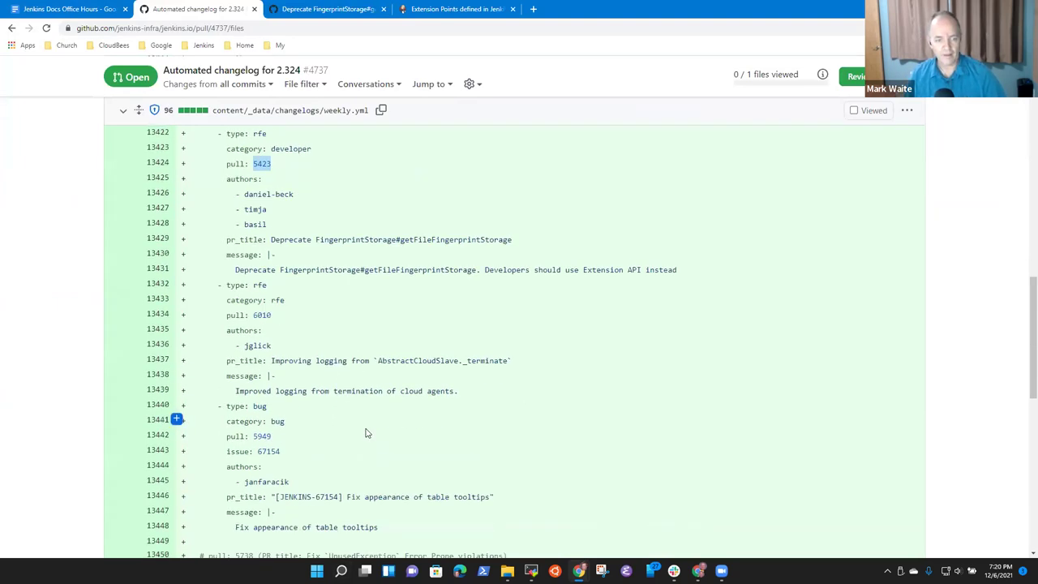
scroll(392, 333, "down", 1)
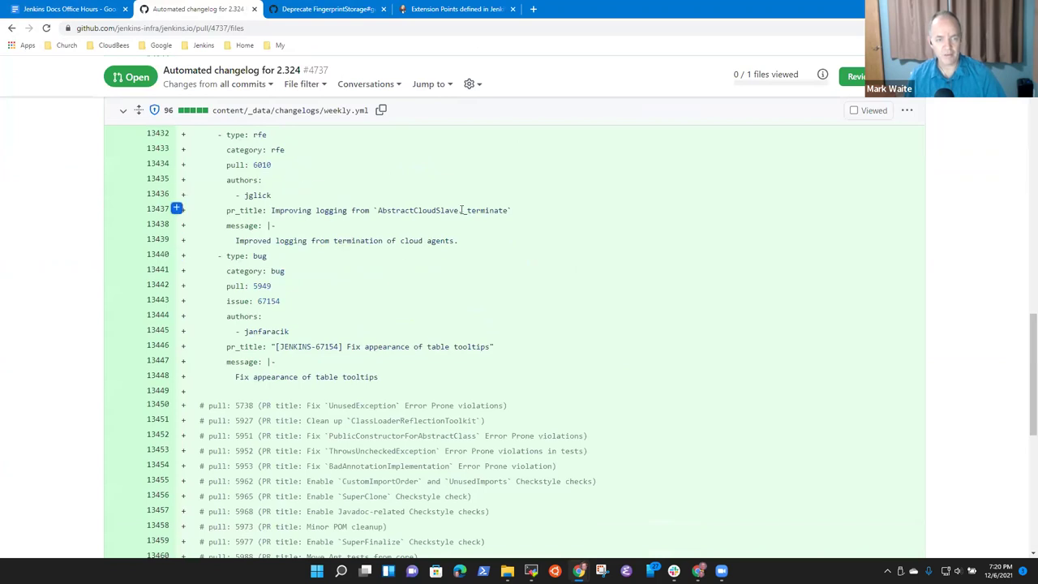
left_click_drag(237, 242, 465, 240)
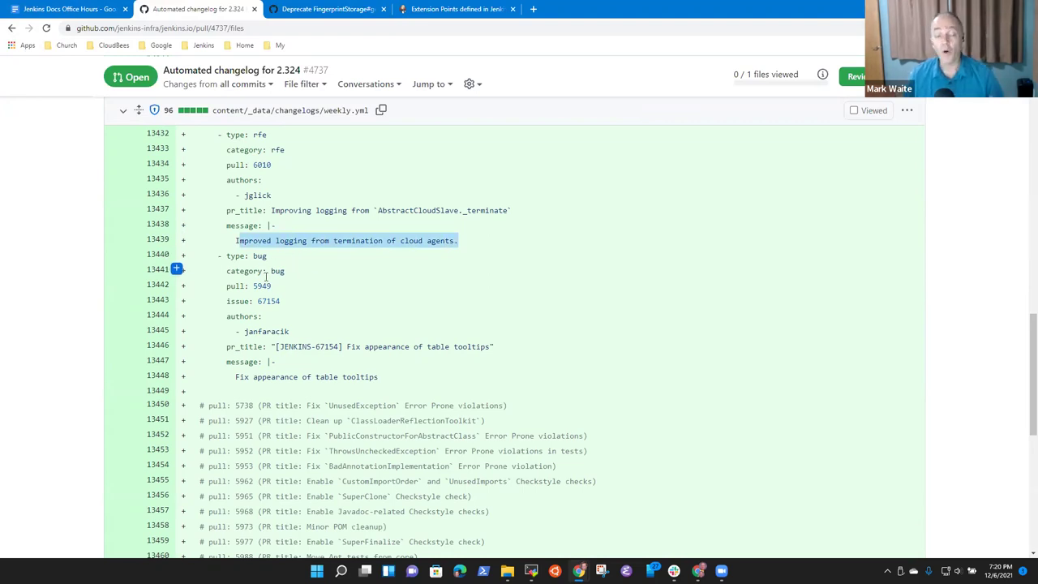
double_click(262, 164)
key("ctrl+c")
left_click(323, 9)
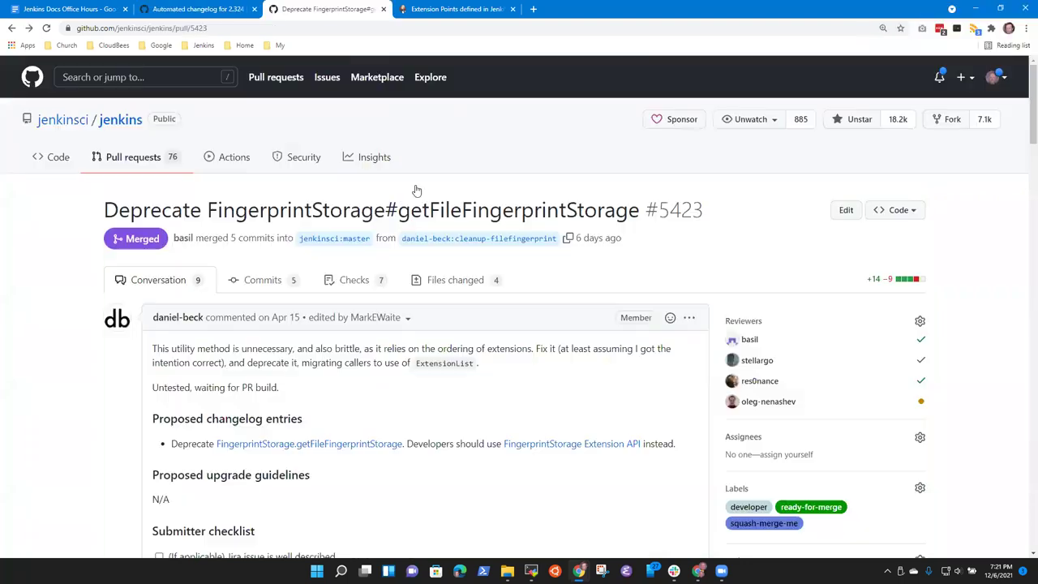
left_click(216, 29)
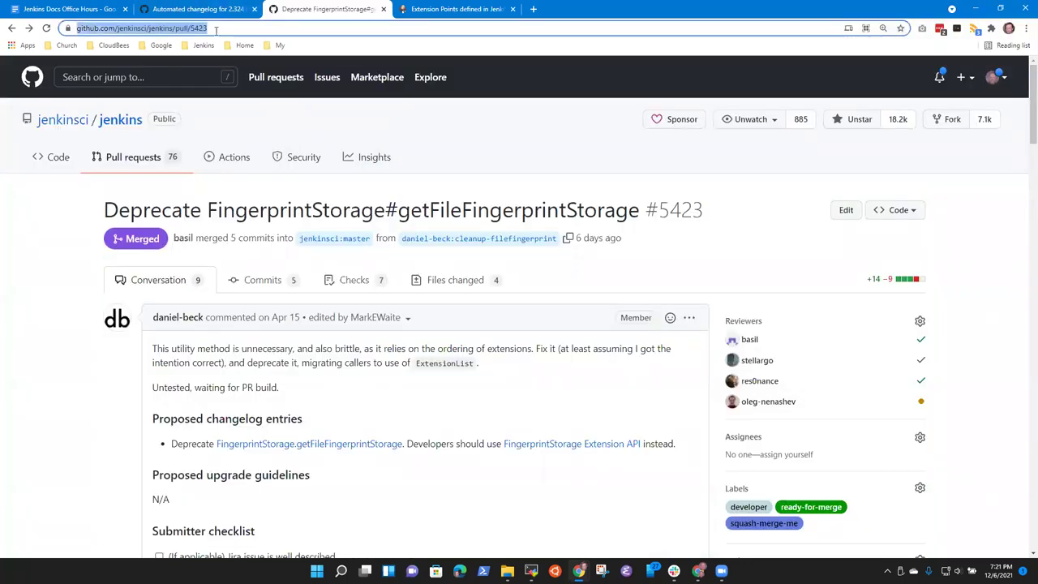
double_click(216, 28)
key("ctrl+v")
key("Return")
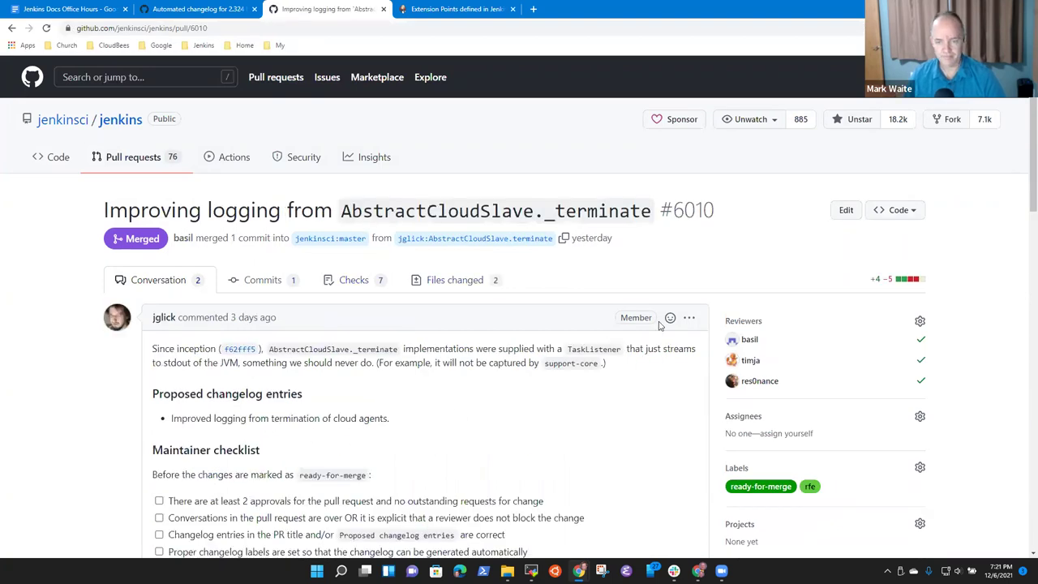
Step: Reword the proposed changelog entry of pull request 6010 to "Improve logging for termination of cloud agents." and save the description
left_click(689, 317)
left_click(620, 389)
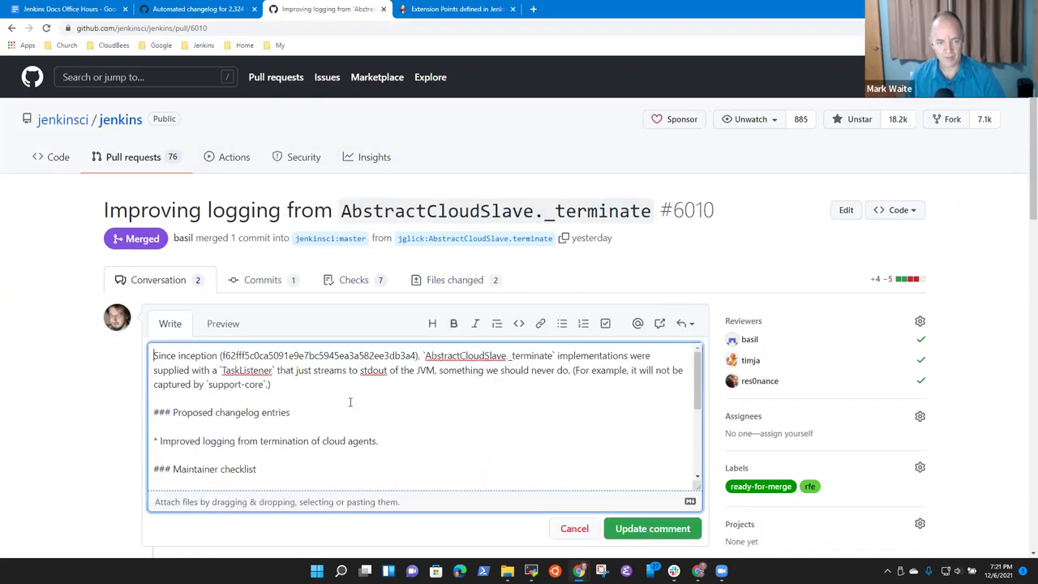
key("Down")
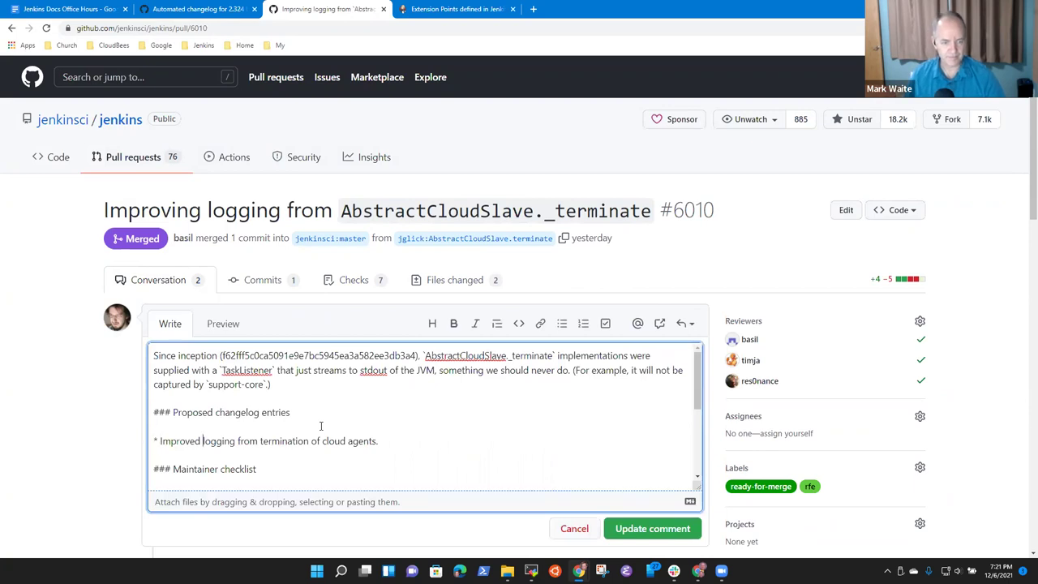
key("BackSpace")
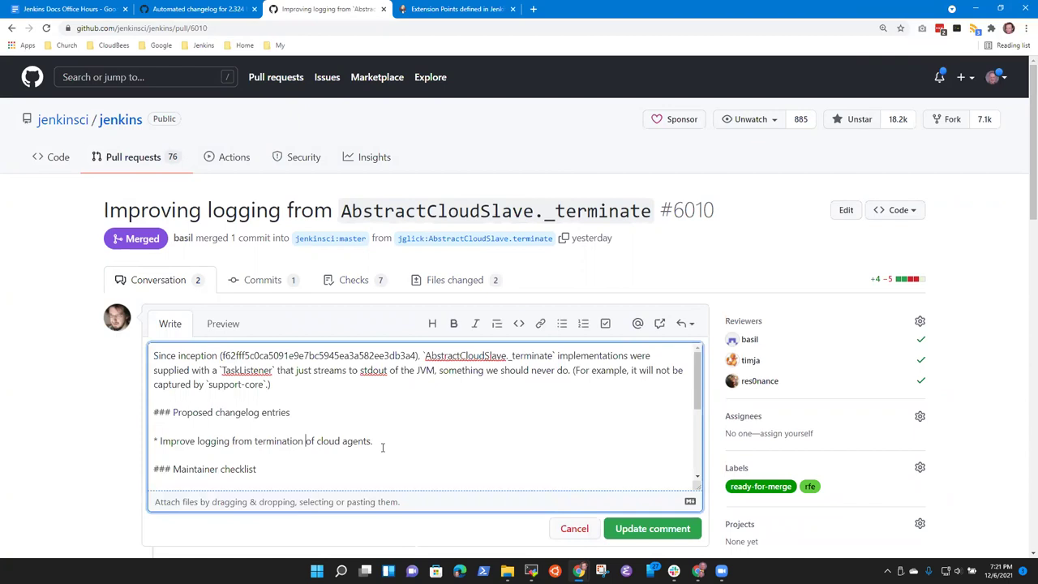
key("ctrl+shift+Left")
type("for")
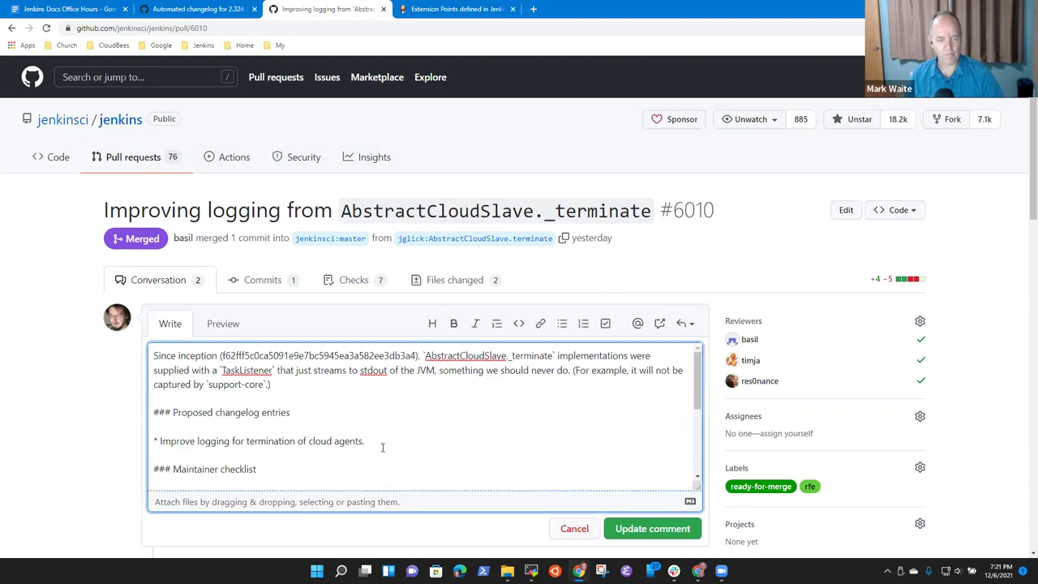
left_click(648, 528)
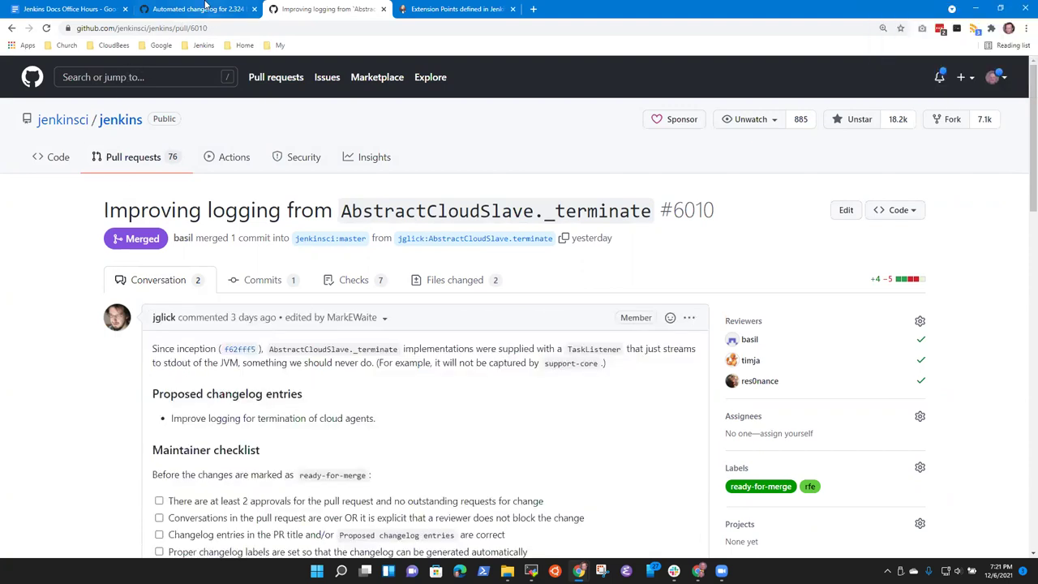
Step: Take the pull request number of the table tooltips entry from the 2.324 changelog and open pull request 5949
left_click(198, 9)
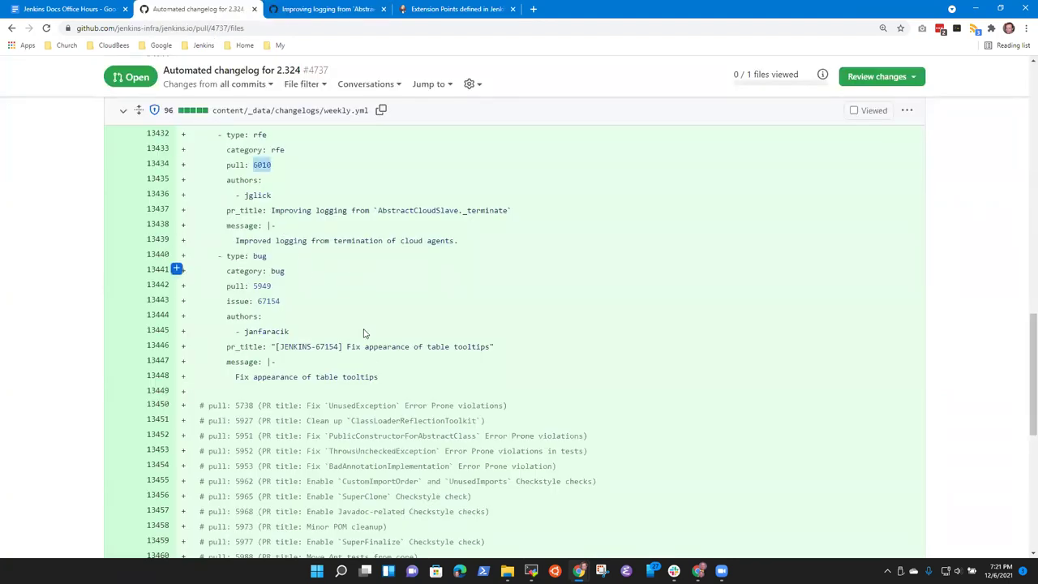
double_click(261, 286)
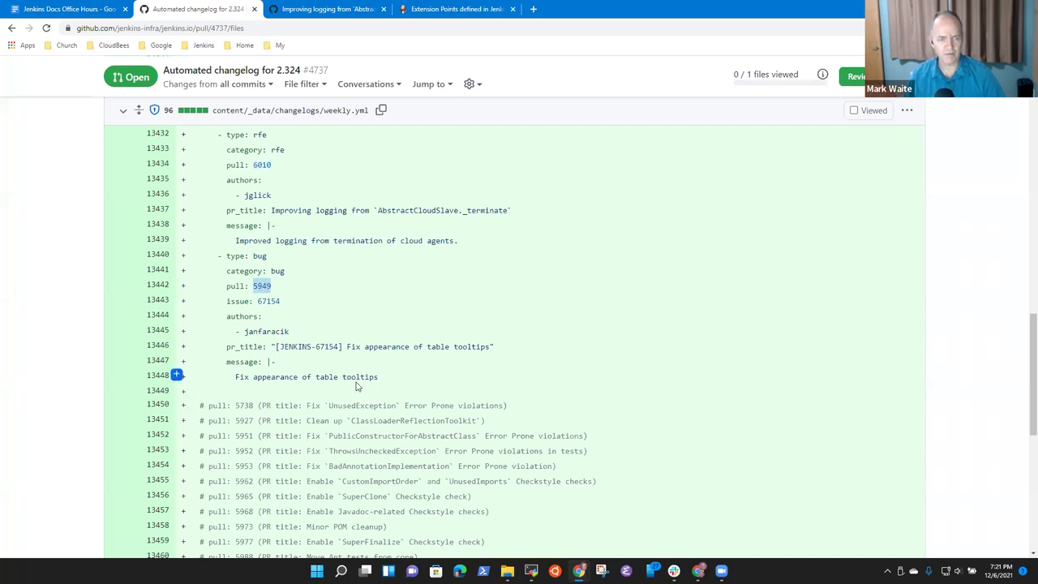
left_click(324, 9)
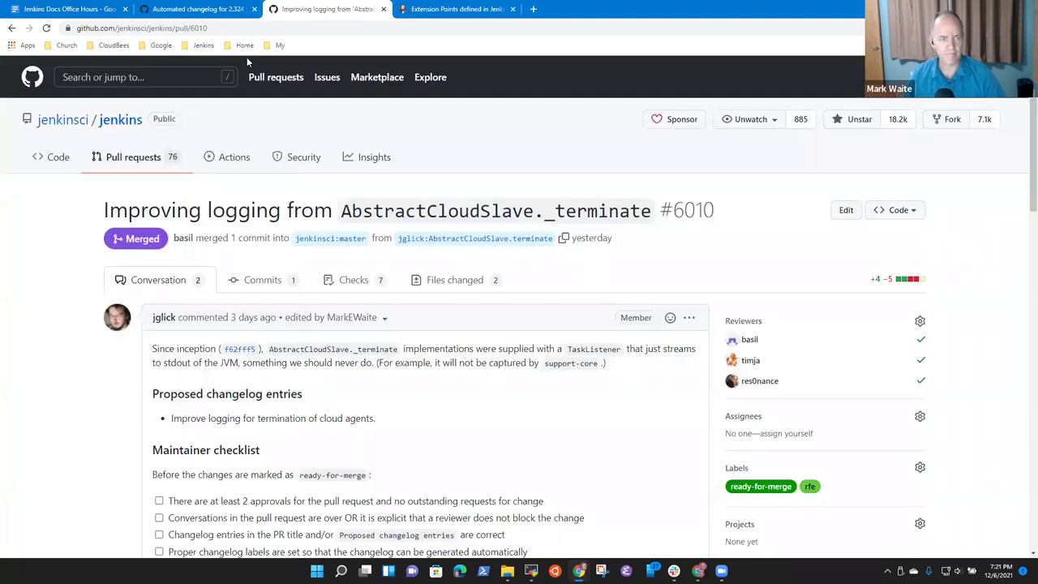
key("ctrl+l")
key("End")
key("ctrl+shift+Left")
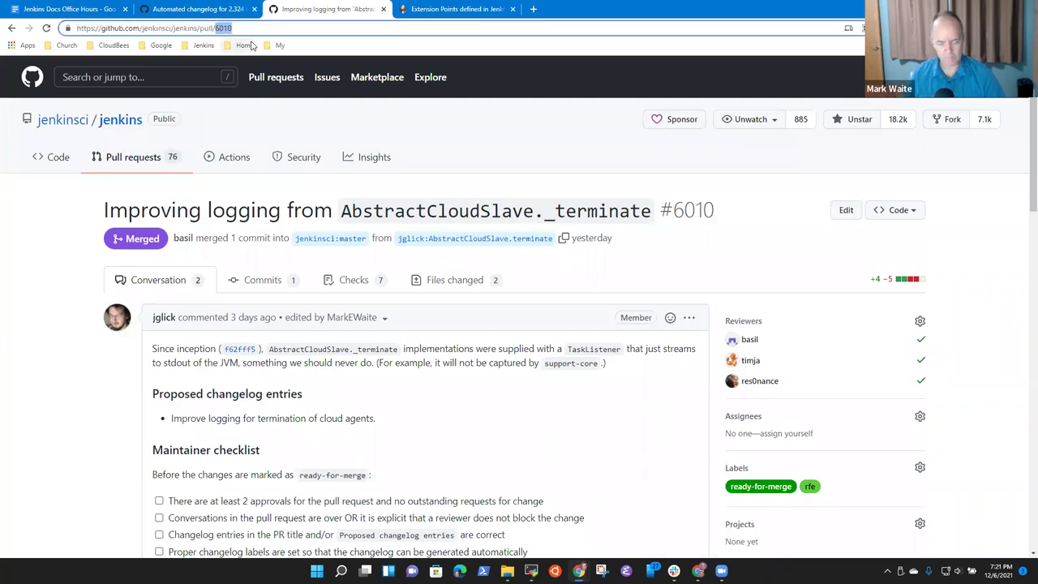
type("5949")
key("Return")
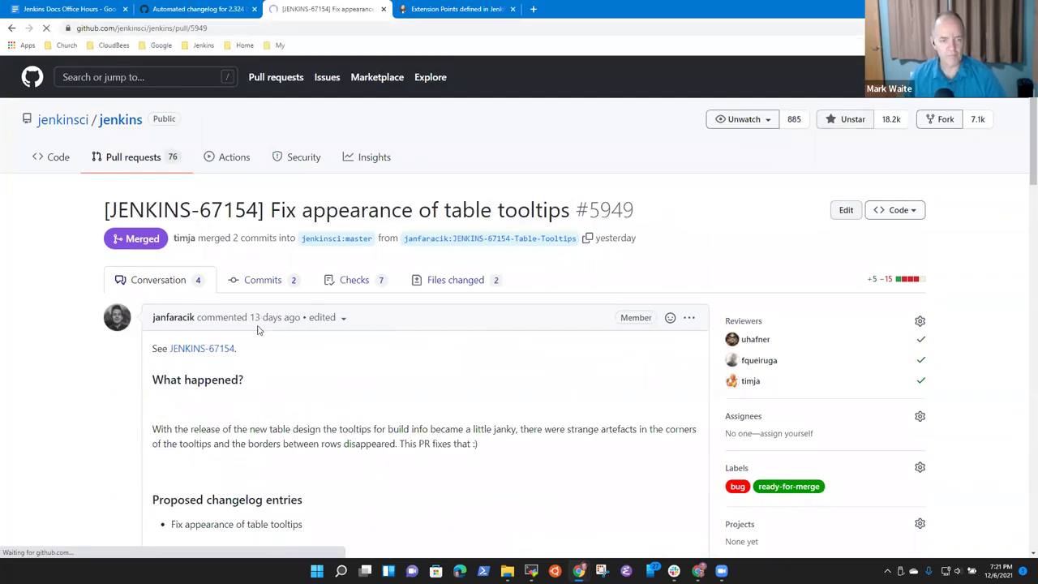
Step: Add a period to the end of the changelog entry "Fix appearance of table tooltips" in pull request 5949 and save the description
scroll(278, 366, "down", 1)
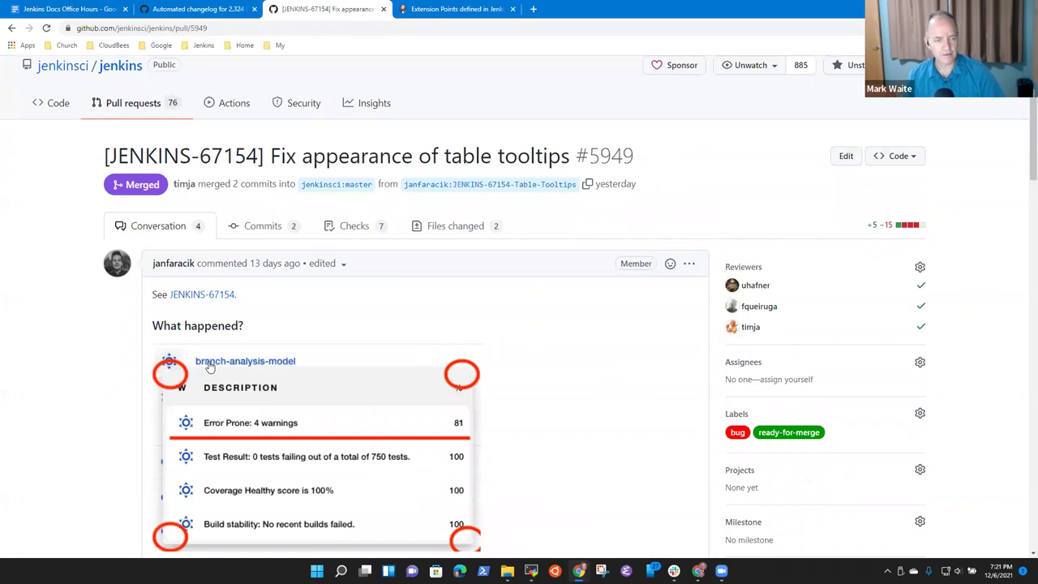
scroll(340, 328, "down", 1)
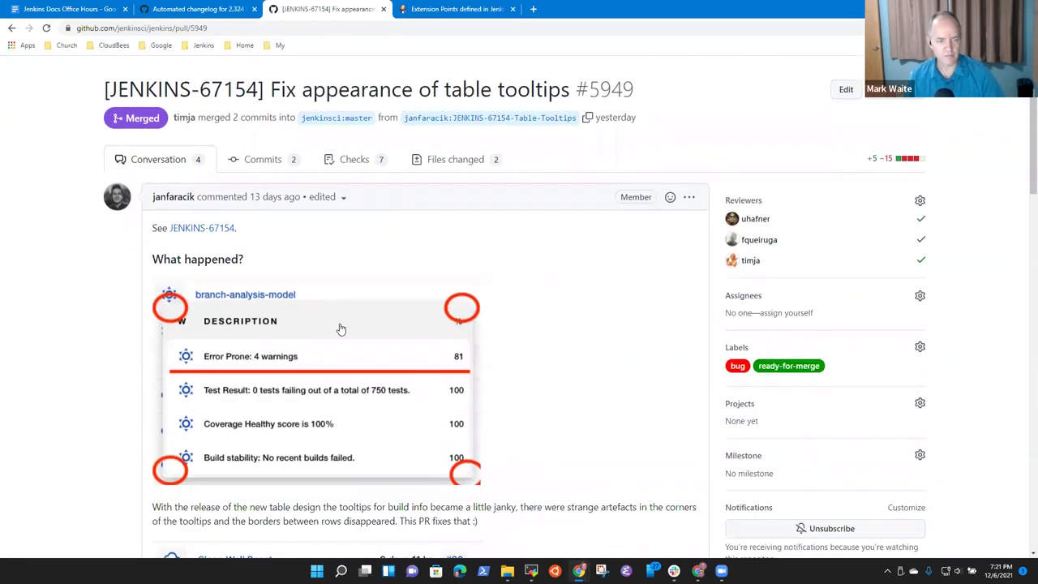
scroll(340, 328, "down", 5)
scroll(593, 183, "up", 3)
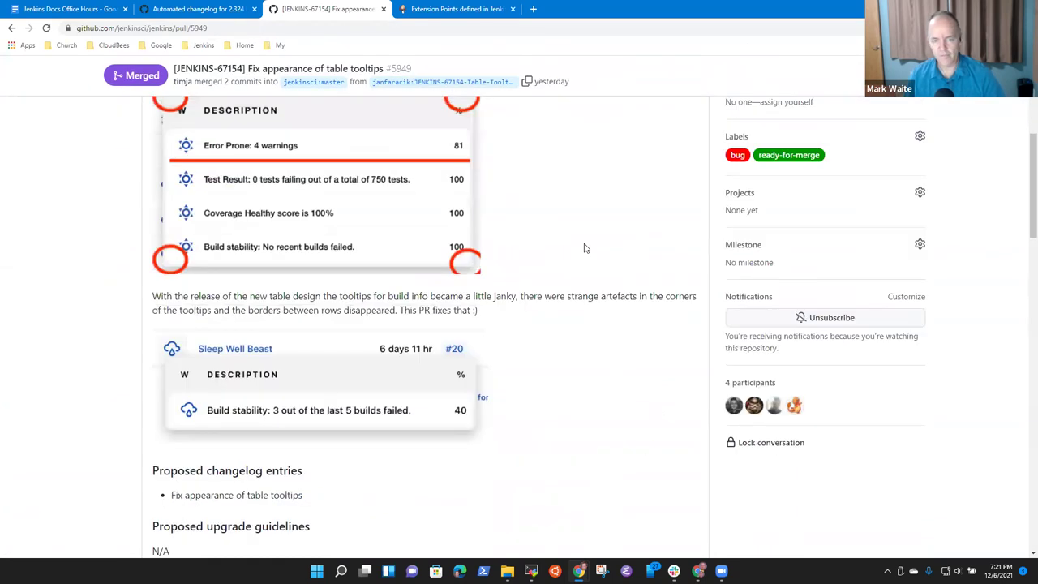
scroll(584, 248, "up", 2)
left_click(689, 101)
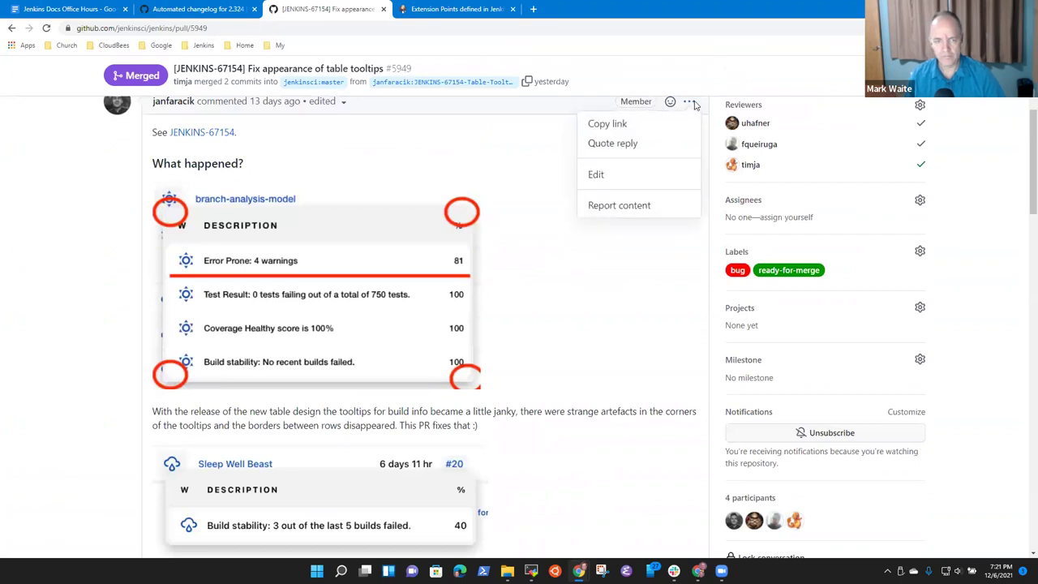
left_click(607, 174)
left_click(330, 456)
type(".")
right_click(756, 108)
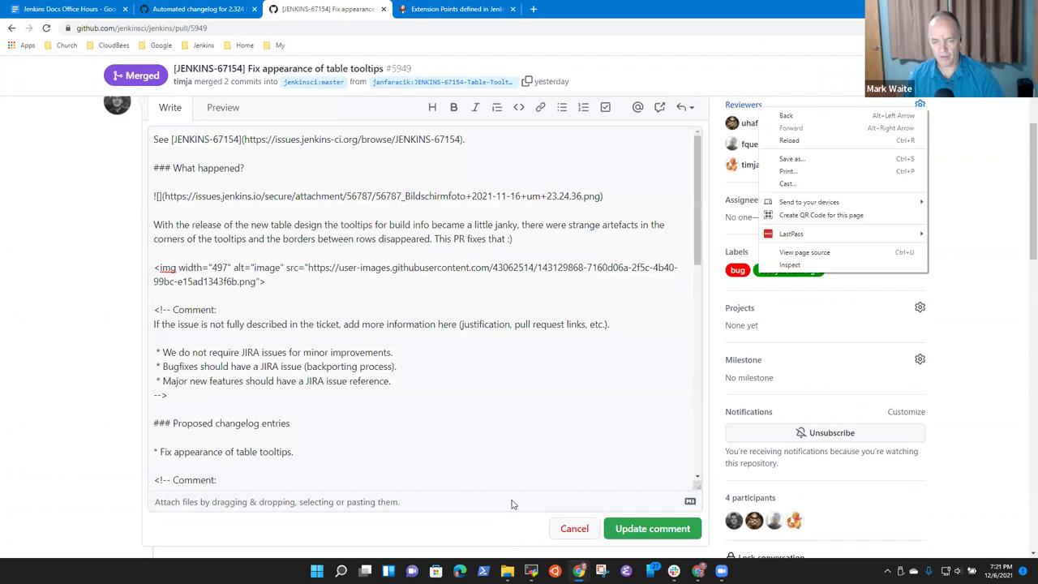
left_click(655, 528)
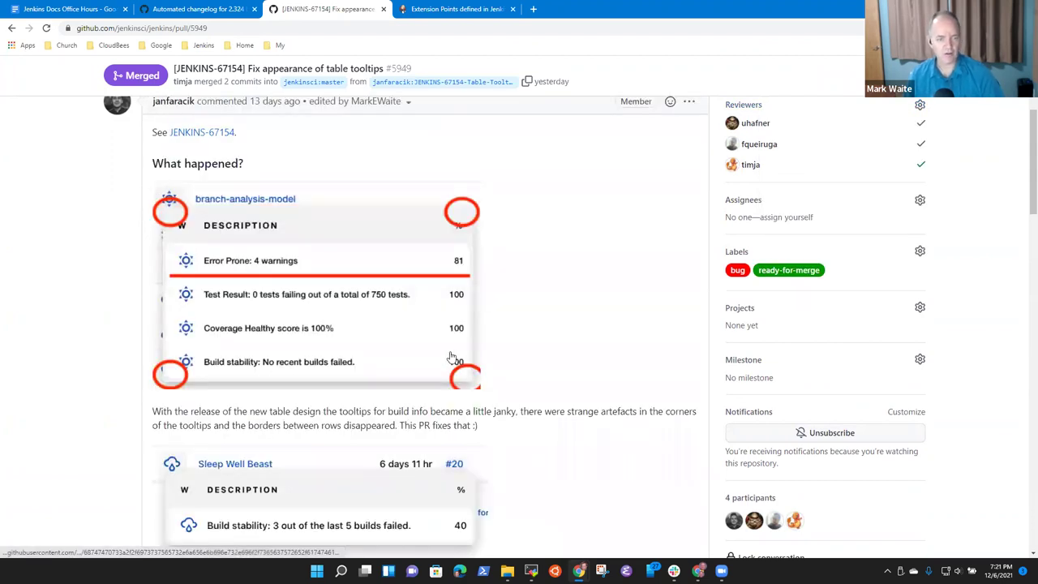
Step: Examine the before and after tooltip screenshots and the proposed changelog entry in the description of pull request 5949
scroll(450, 369, "up", 2)
scroll(452, 373, "down", 2)
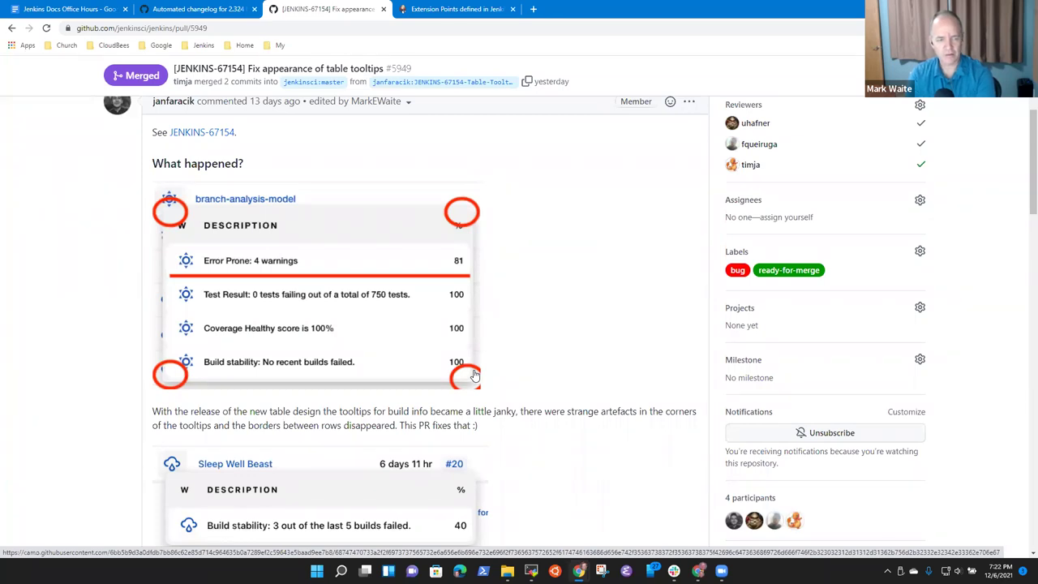
scroll(478, 377, "down", 3)
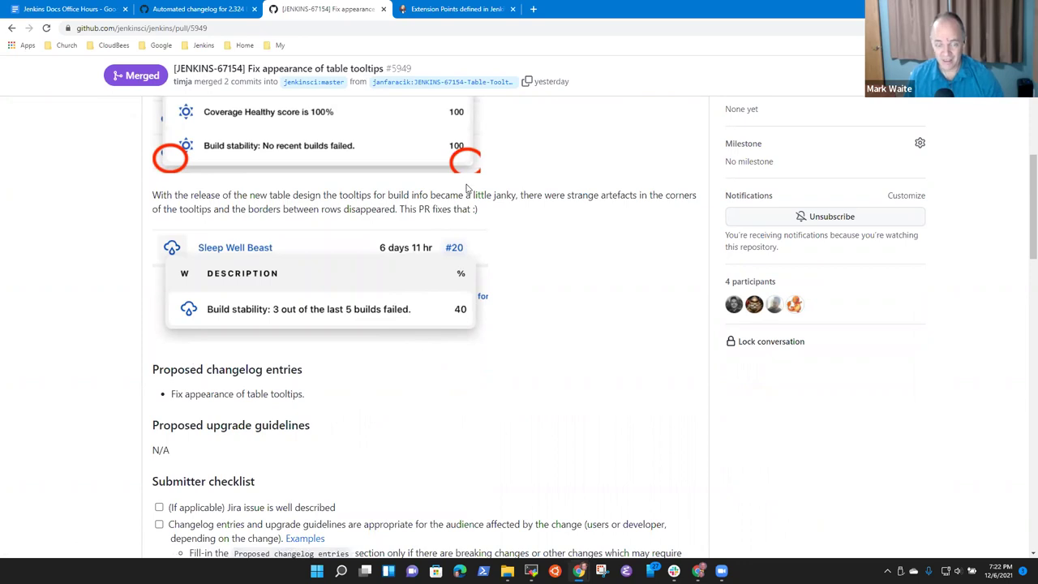
Step: Enlarge the tooltip screenshots in pull request 5949 and compare the red-marked corners and row border with the fixed tooltip
key("ctrl+plus")
key("ctrl+plus")
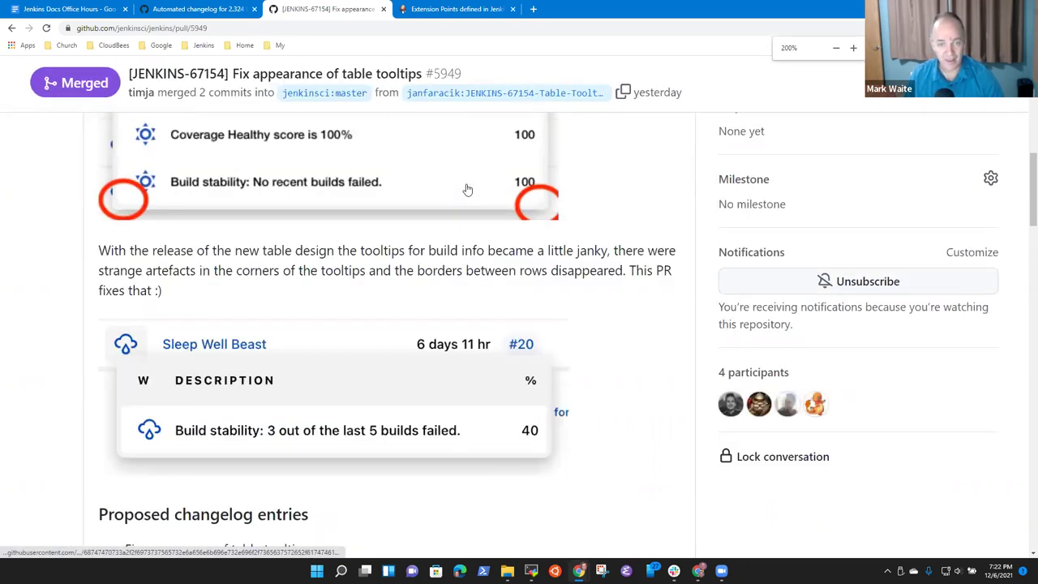
scroll(625, 290, "down", 2)
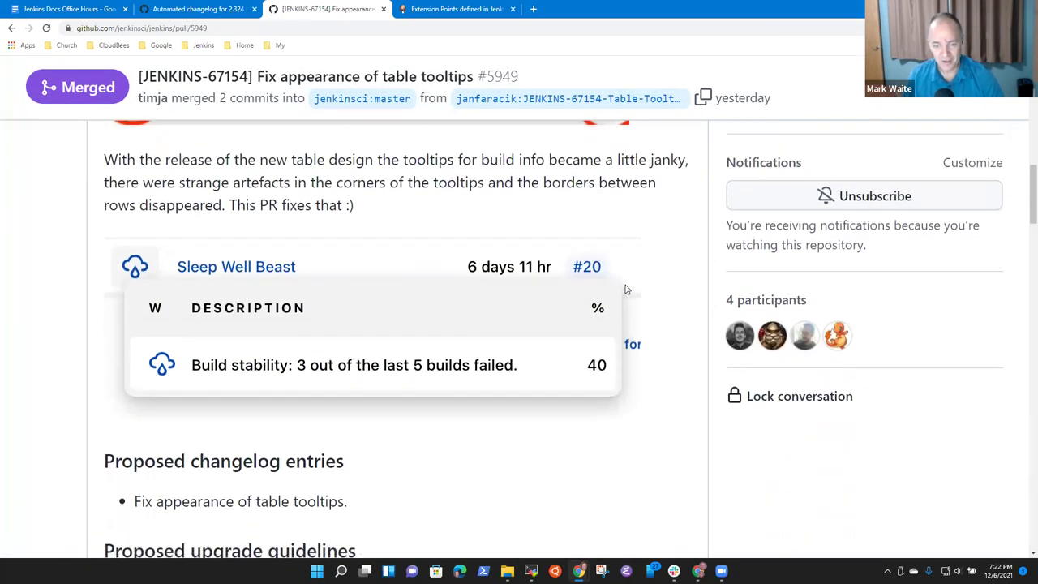
scroll(625, 290, "up", 1)
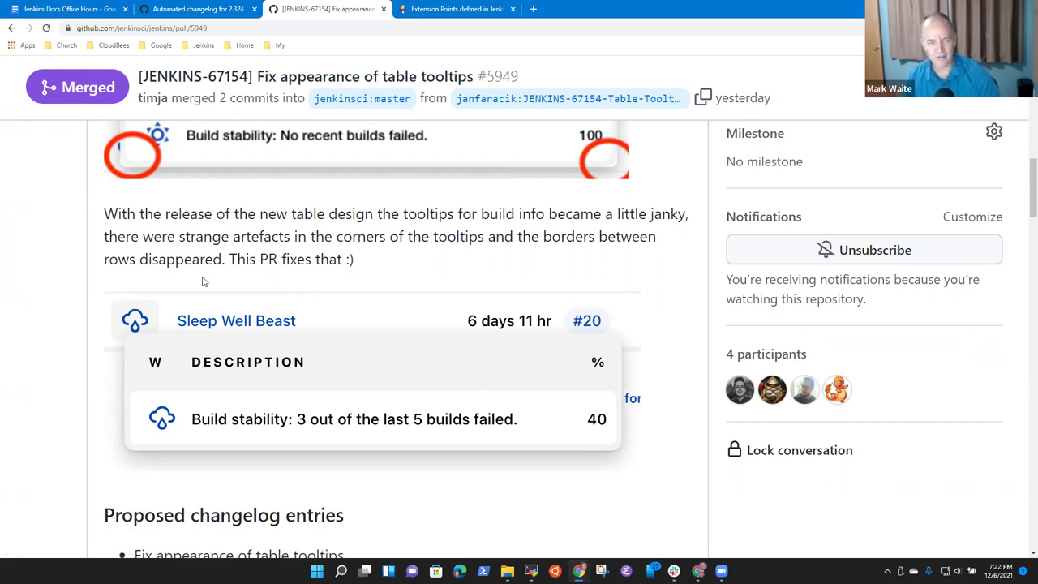
scroll(369, 365, "up", 2)
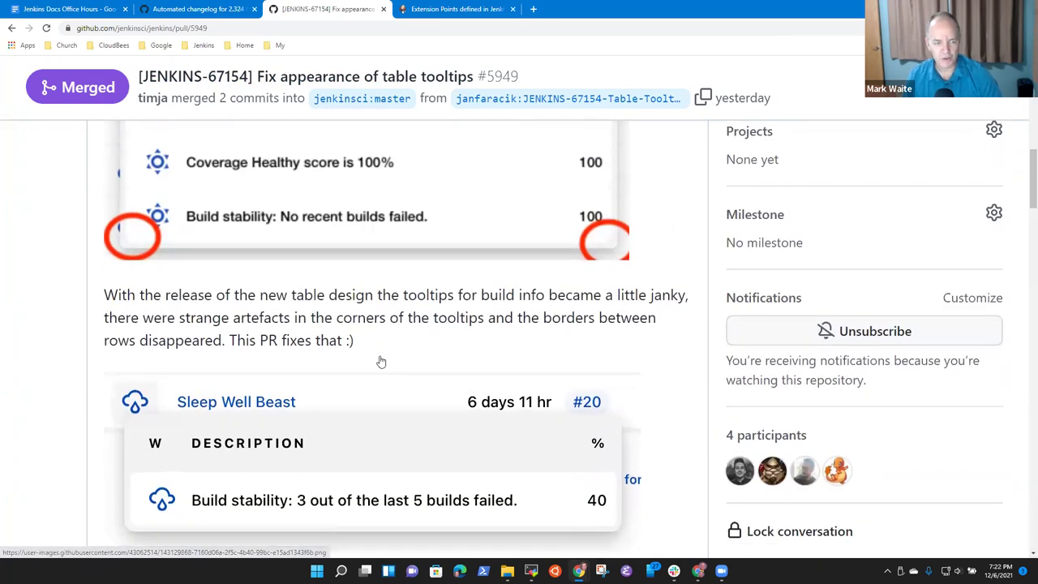
scroll(395, 367, "up", 2)
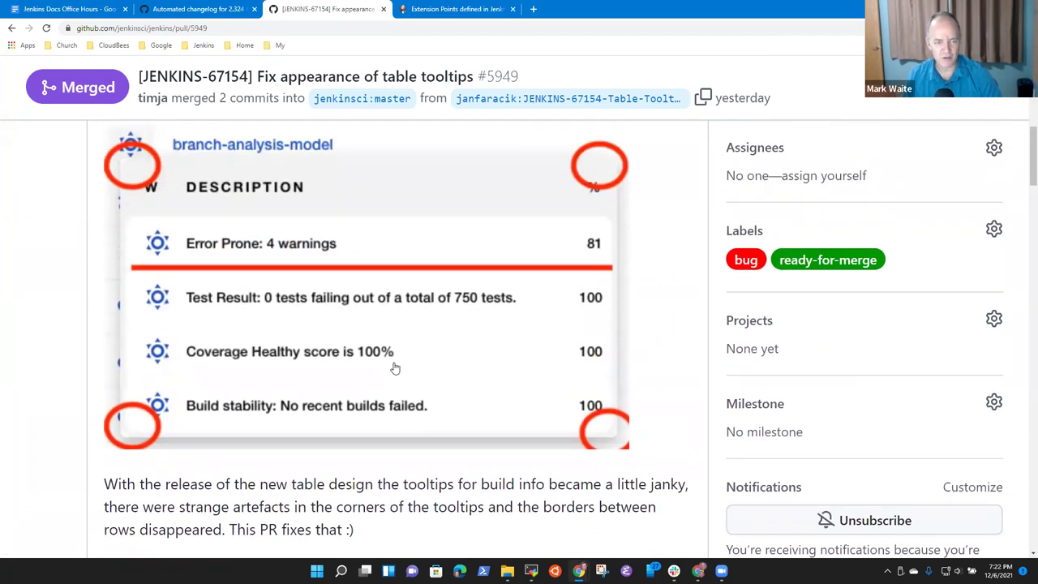
scroll(395, 366, "down", 1)
scroll(395, 366, "up", 1)
scroll(395, 366, "up", 1)
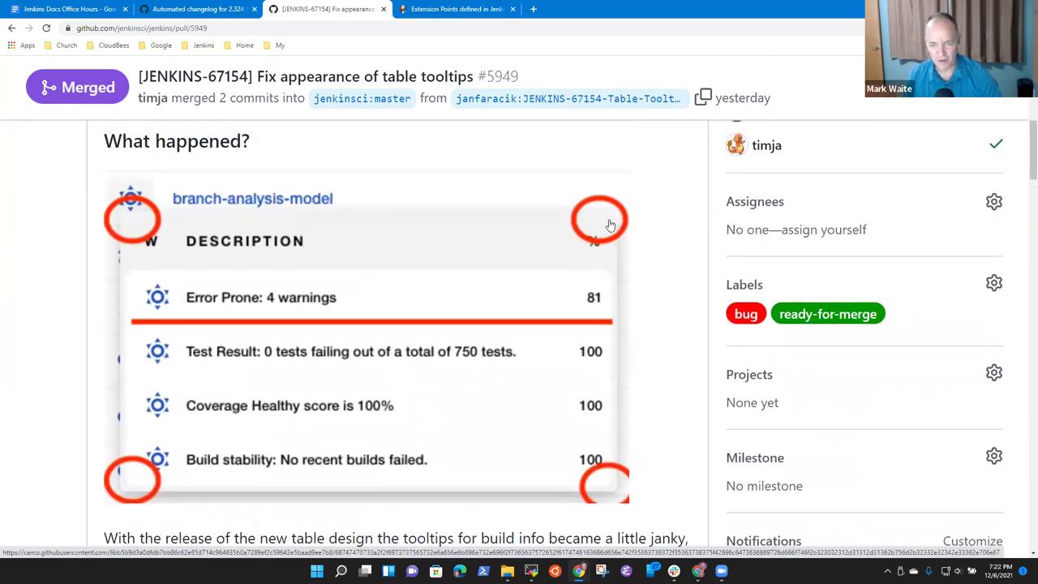
key("ctrl+plus")
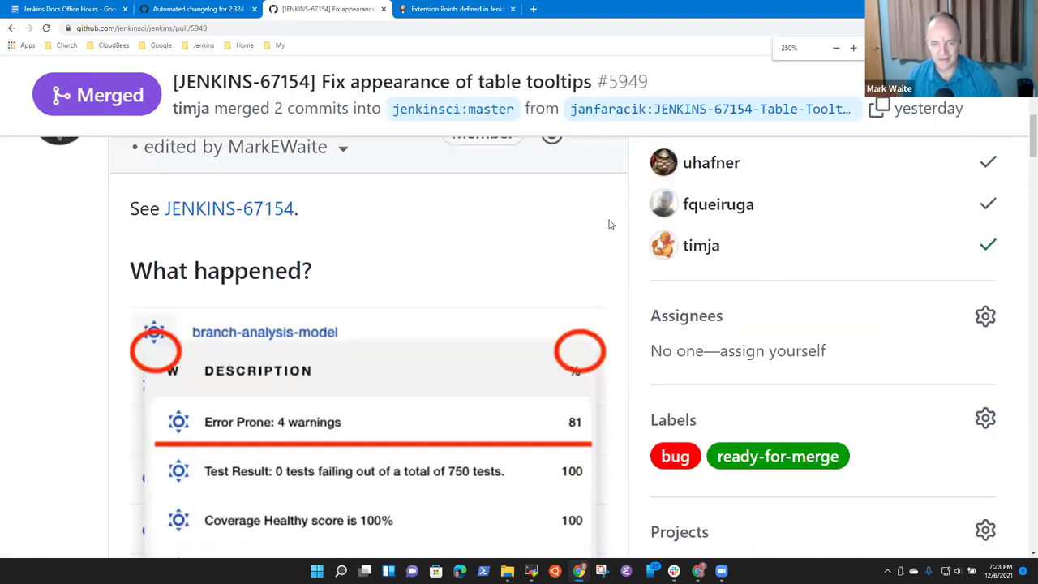
scroll(649, 357, "up", 3)
scroll(671, 359, "down", 2)
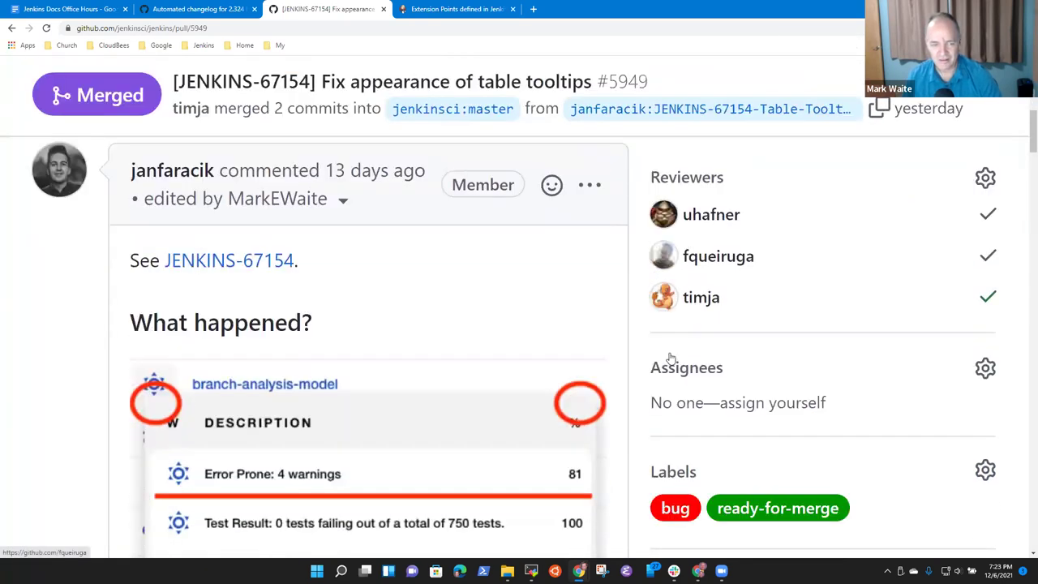
scroll(671, 358, "down", 3)
scroll(681, 324, "up", 2)
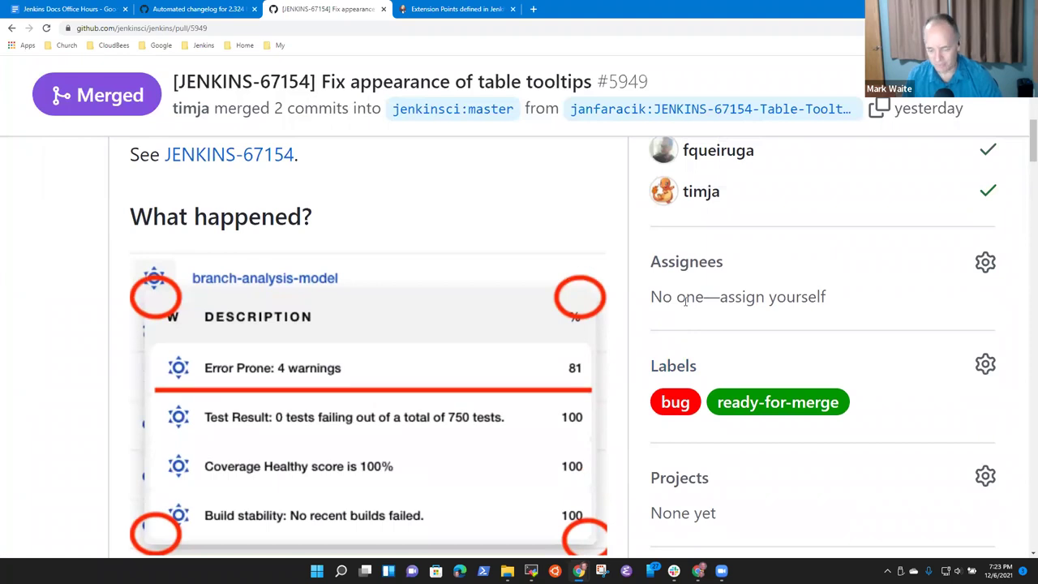
Step: Read the explanation between the two tooltip screenshots and highlight the words "little janky"
key("ctrl+minus")
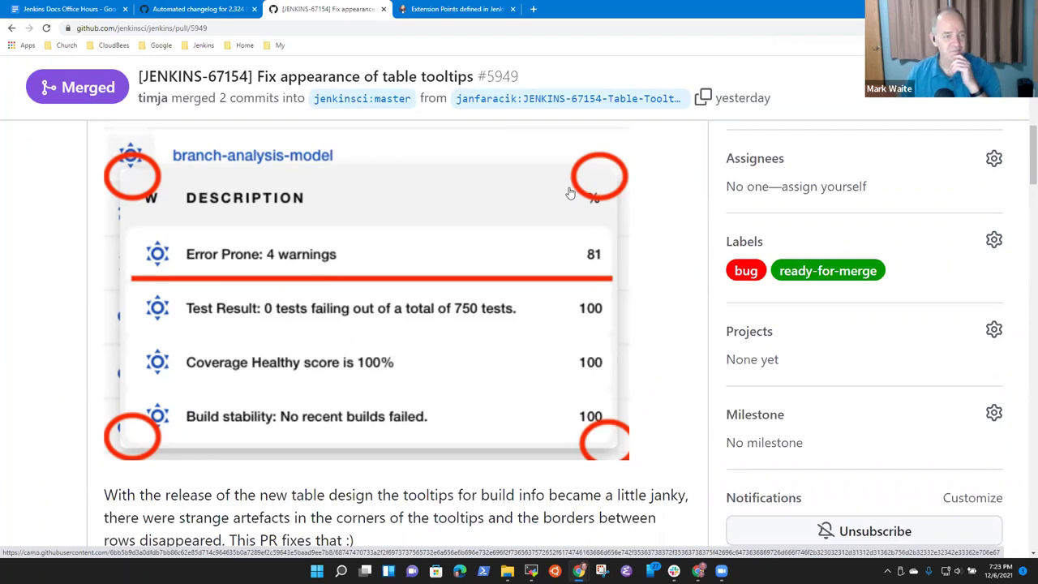
scroll(587, 428, "down", 1)
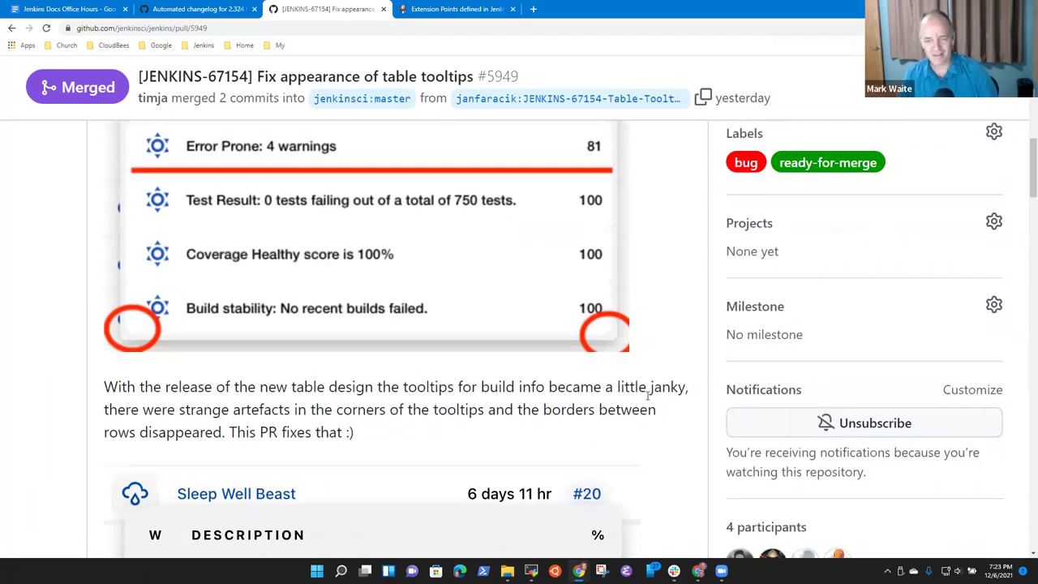
left_click_drag(618, 387, 679, 394)
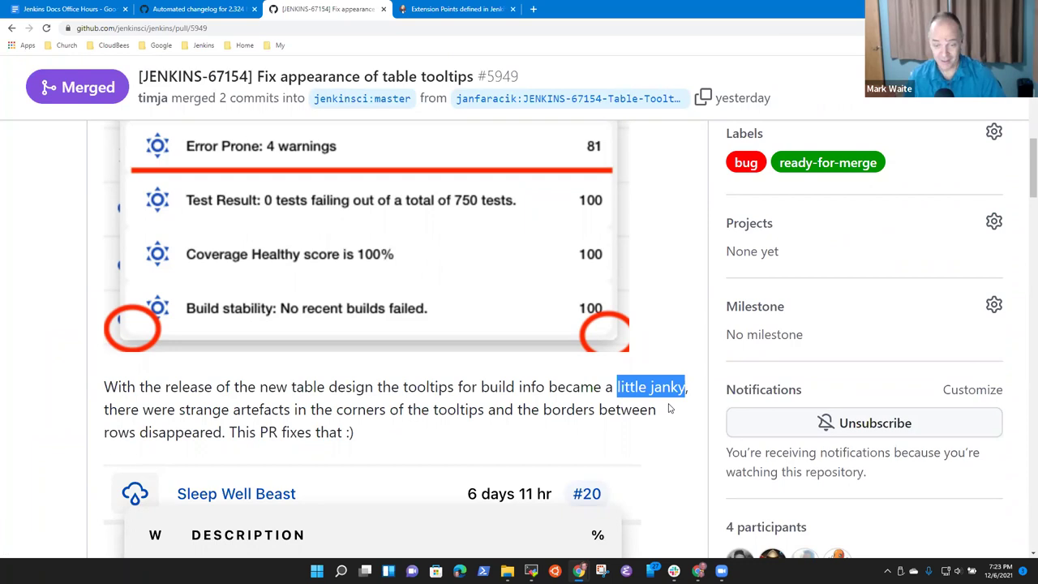
key("ctrl+minus")
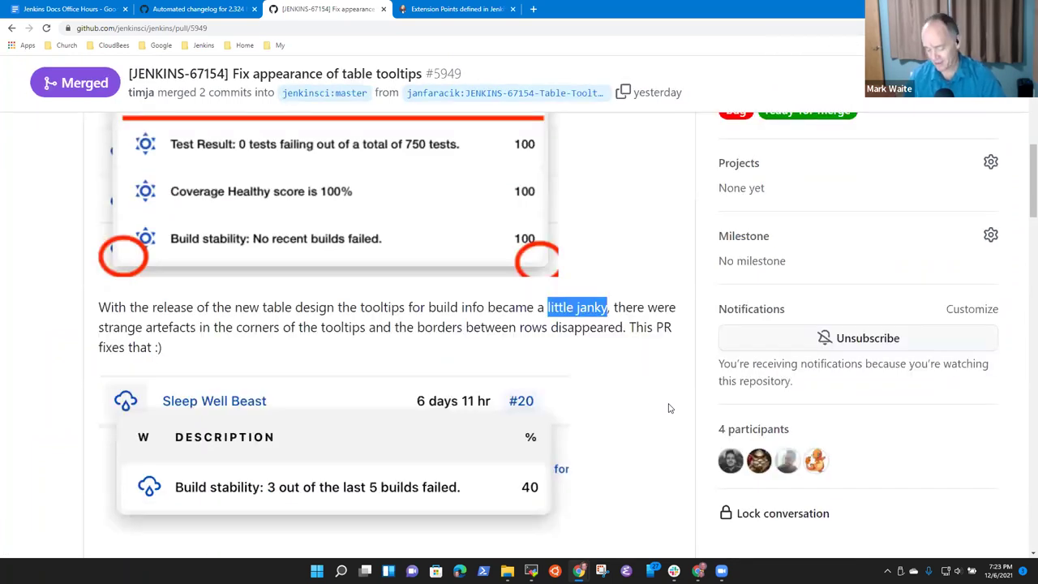
Step: Reset the zoom of the table tooltips pull request page to 100%
key("ctrl+plus")
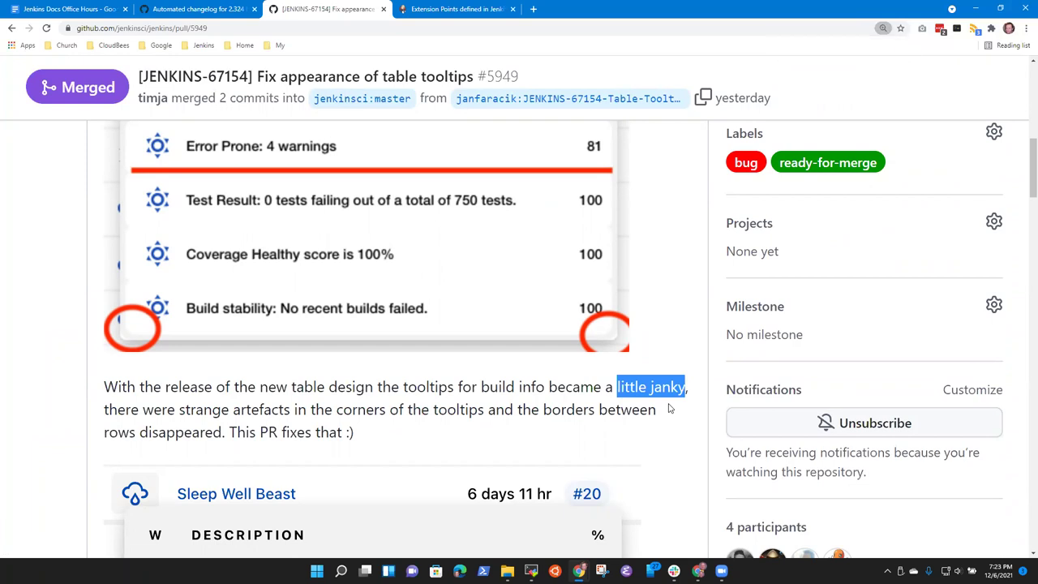
key("ctrl+minus")
key("ctrl+minus")
key("ctrl+minus")
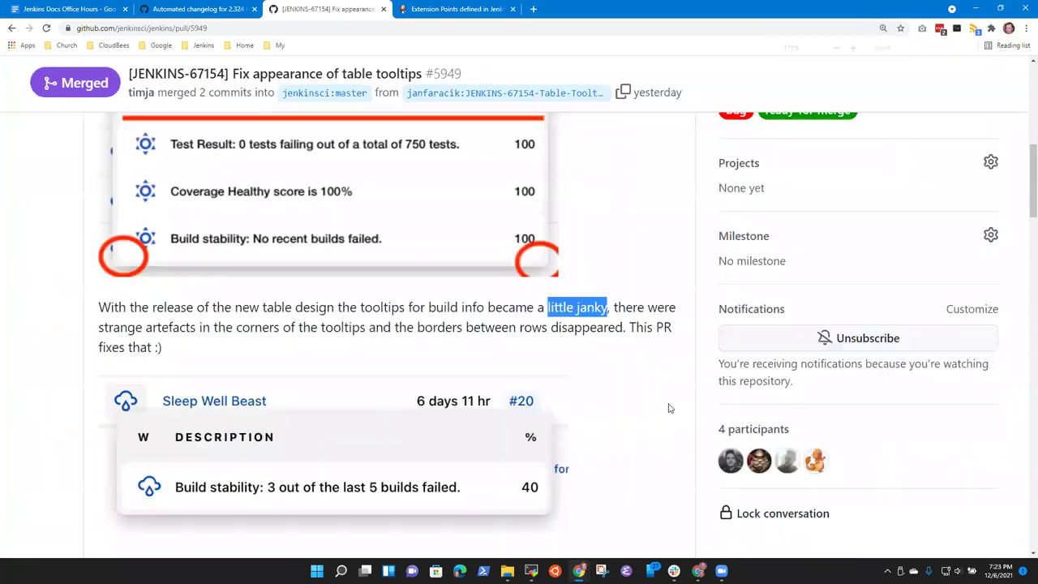
key("ctrl+minus")
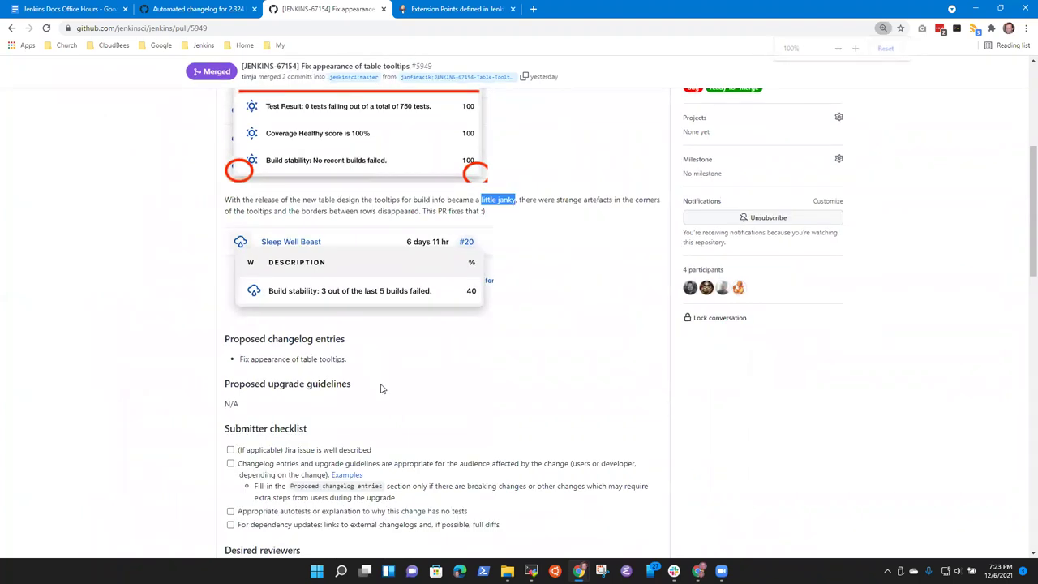
Step: Review the commented pull request titles at the end of the 2.324 automated changelog diff, enlarged to 125%
left_click(208, 14)
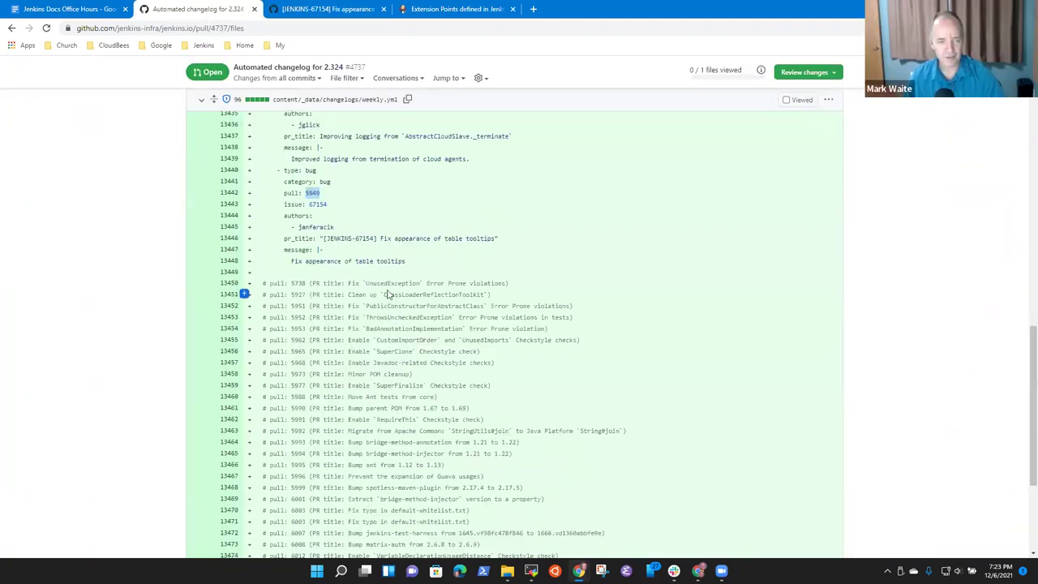
scroll(438, 284, "down", 2)
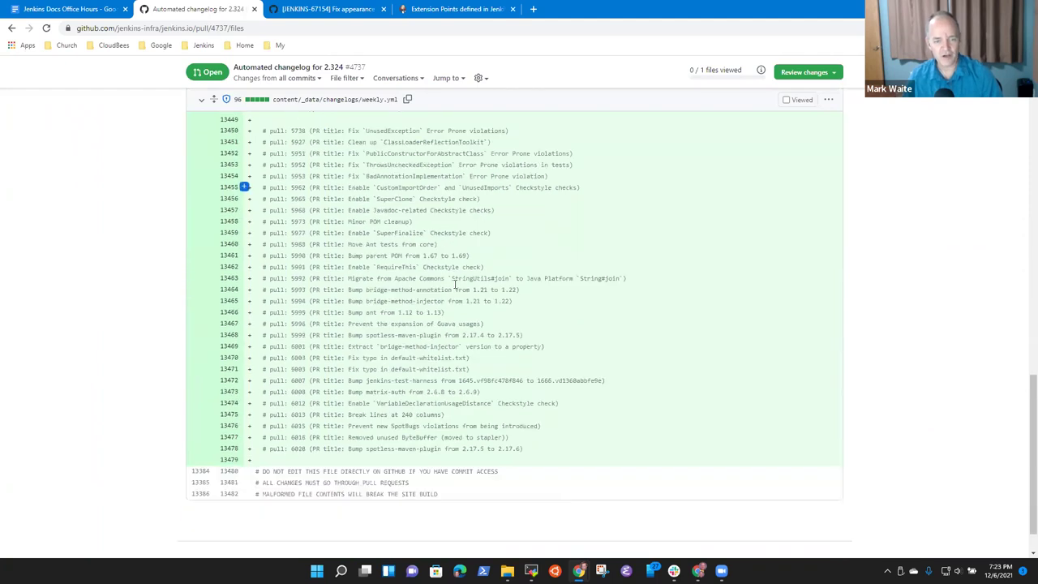
scroll(455, 288, "up", 1)
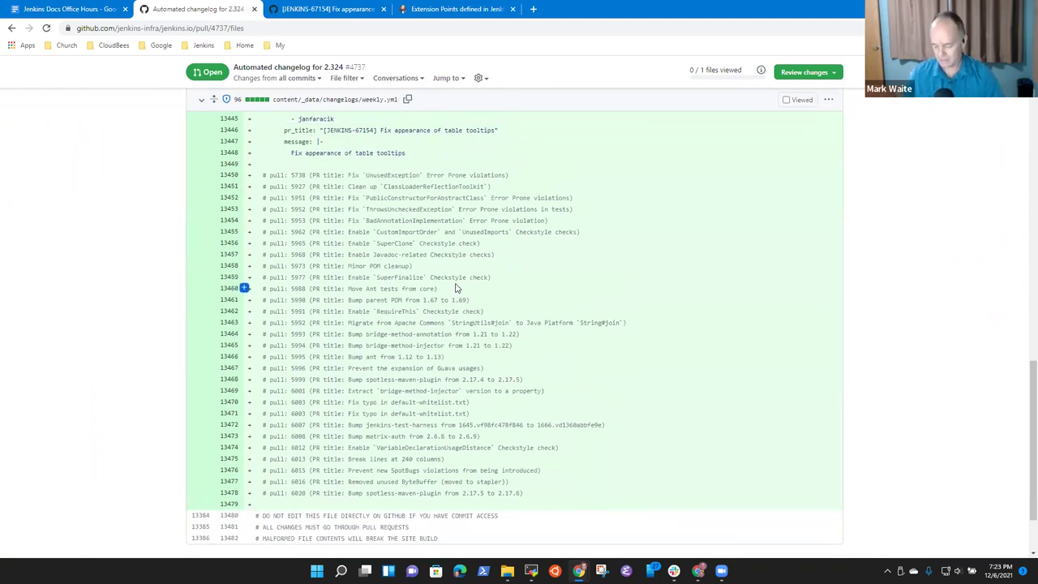
key("ctrl+plus")
key("ctrl+plus")
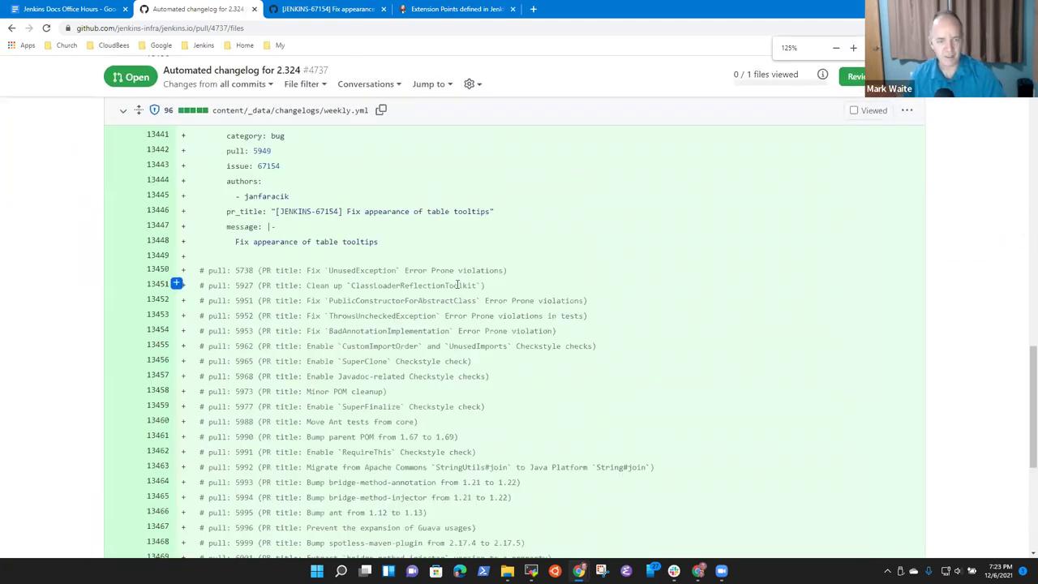
scroll(450, 287, "up", 2)
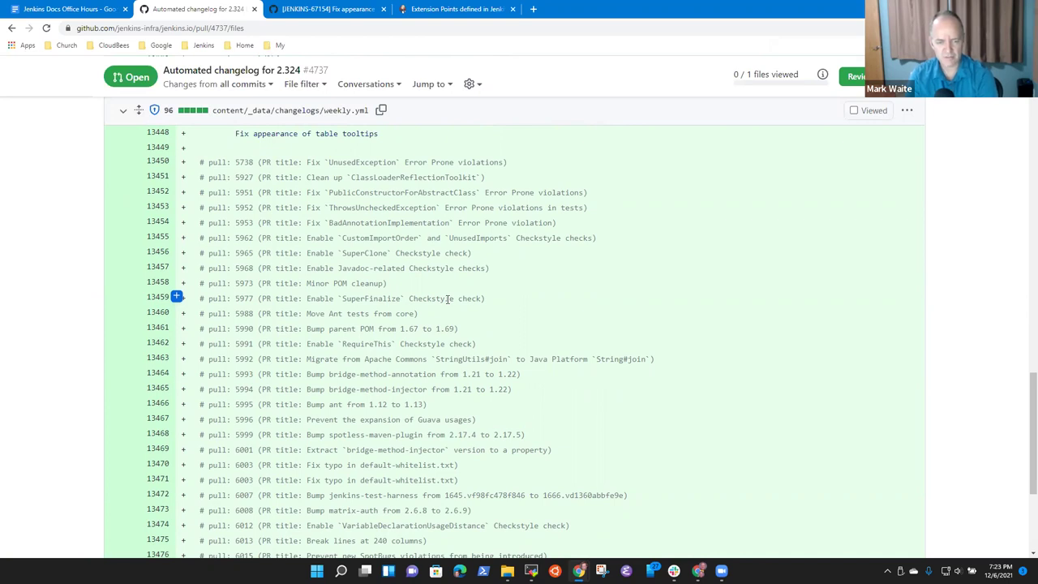
scroll(450, 307, "down", 1)
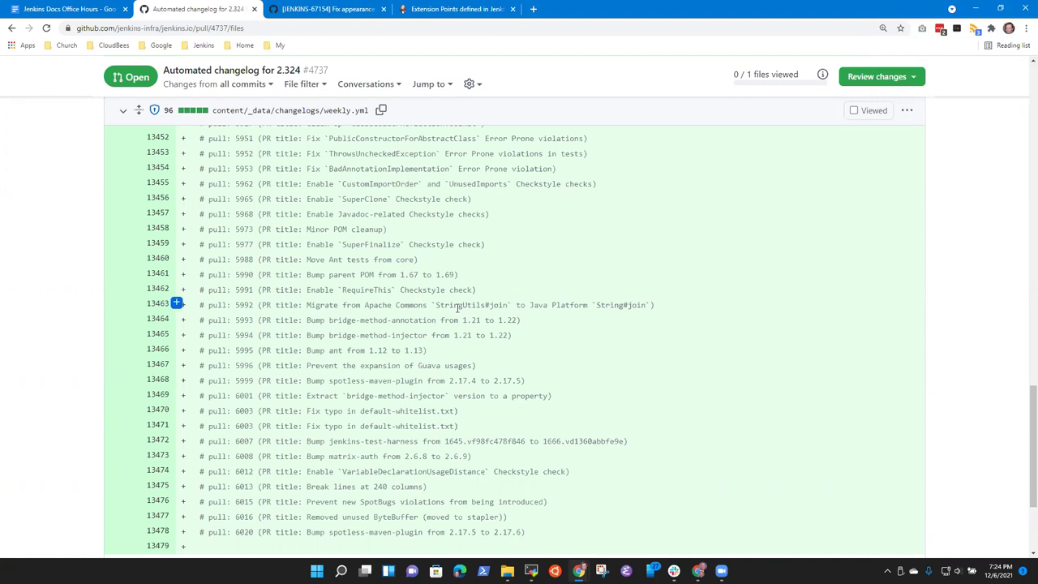
Step: Examine the Checkstyle entries in the changelog's commented pull requests, highlighting SuperClone, SuperFinalize and UnusedImports
left_click_drag(395, 198, 452, 209)
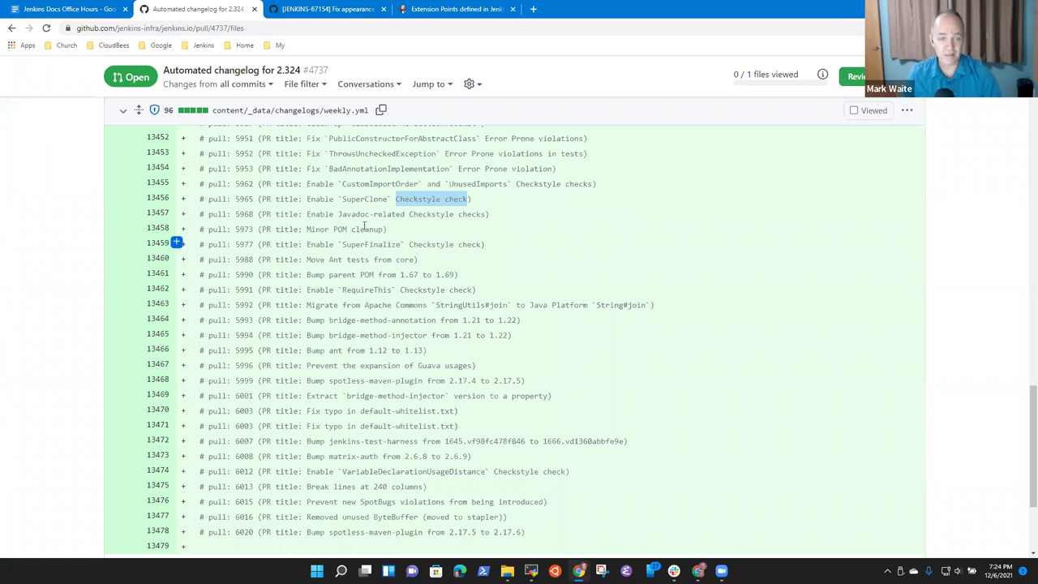
double_click(365, 199)
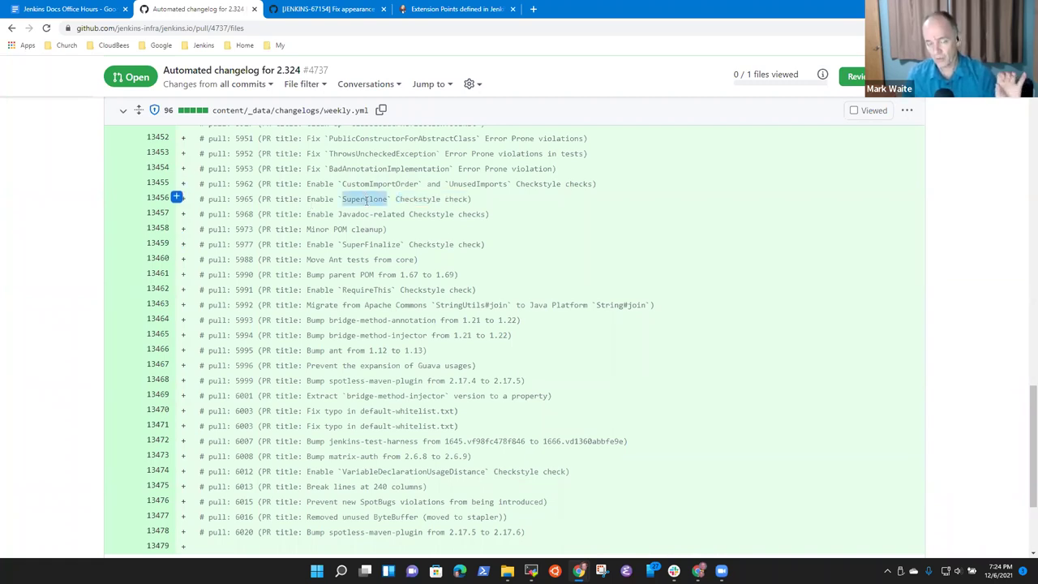
double_click(353, 244)
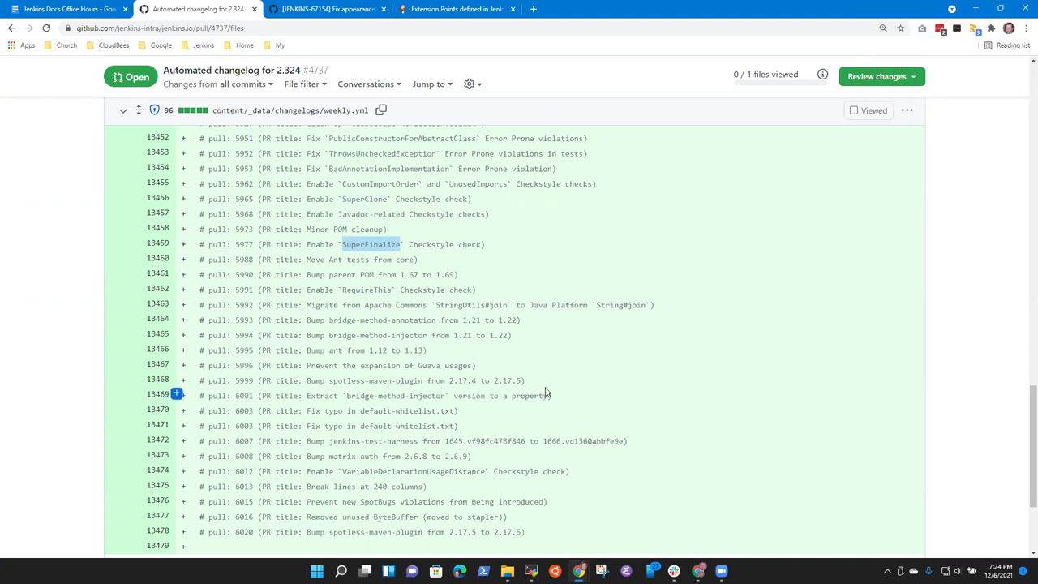
left_click(411, 244)
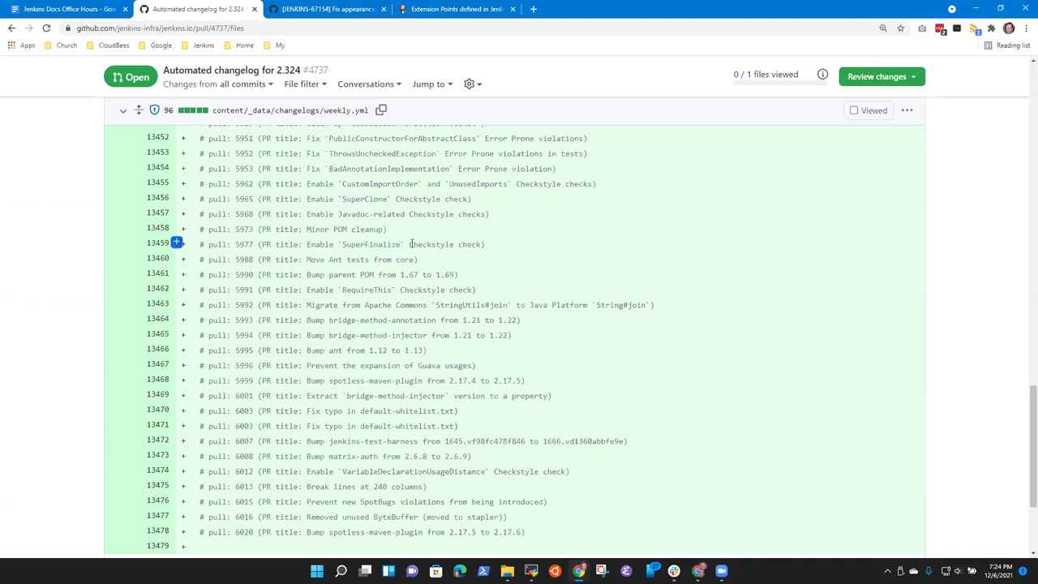
double_click(373, 244)
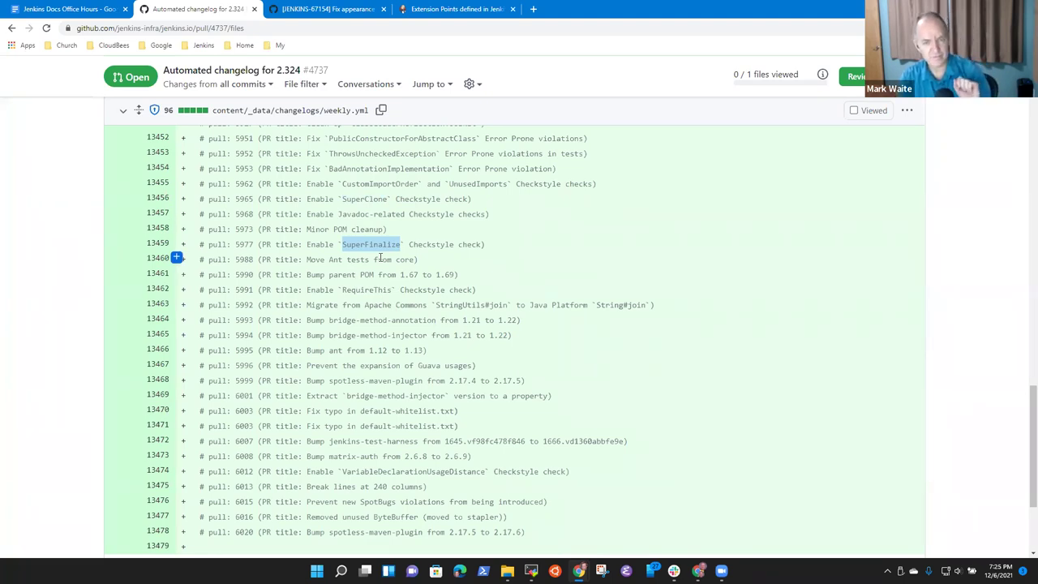
double_click(474, 185)
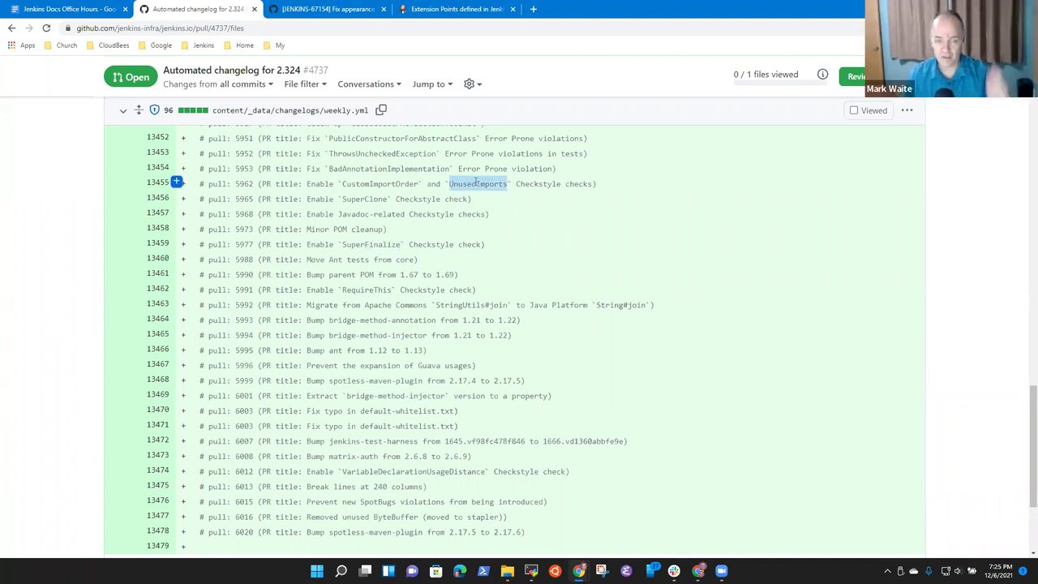
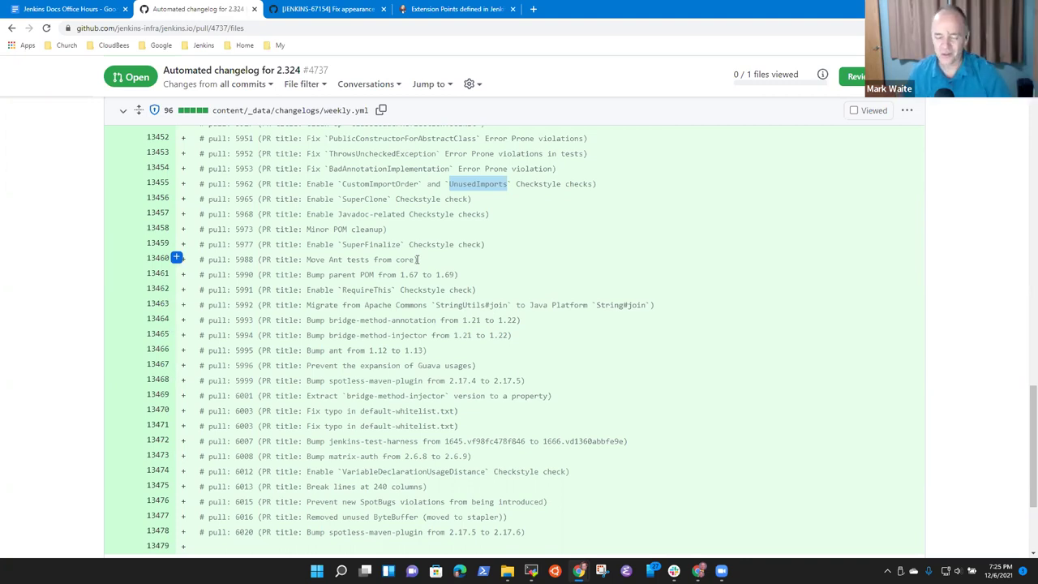
scroll(441, 213, "up", 2)
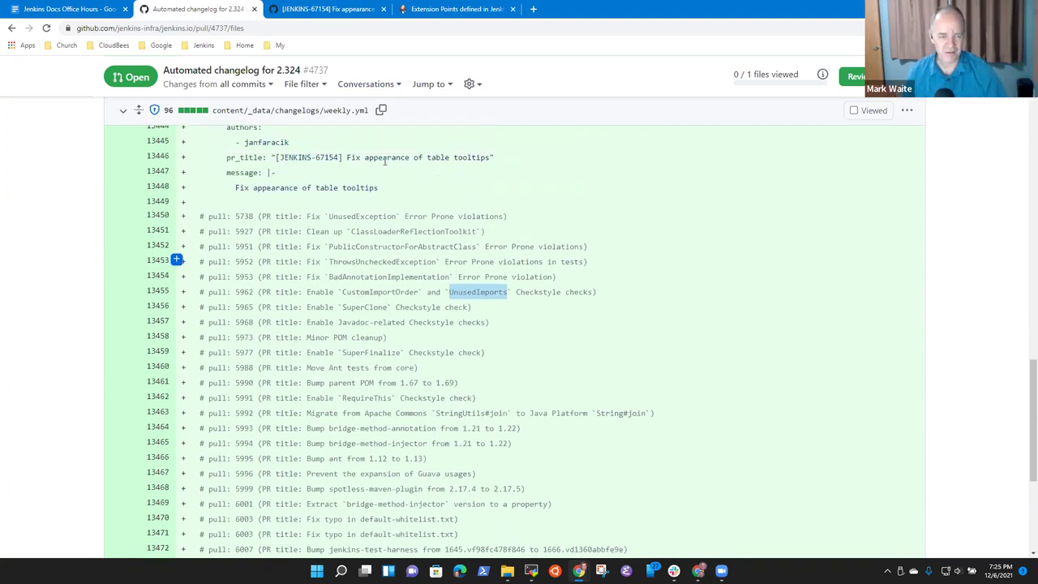
scroll(442, 212, "down", 1)
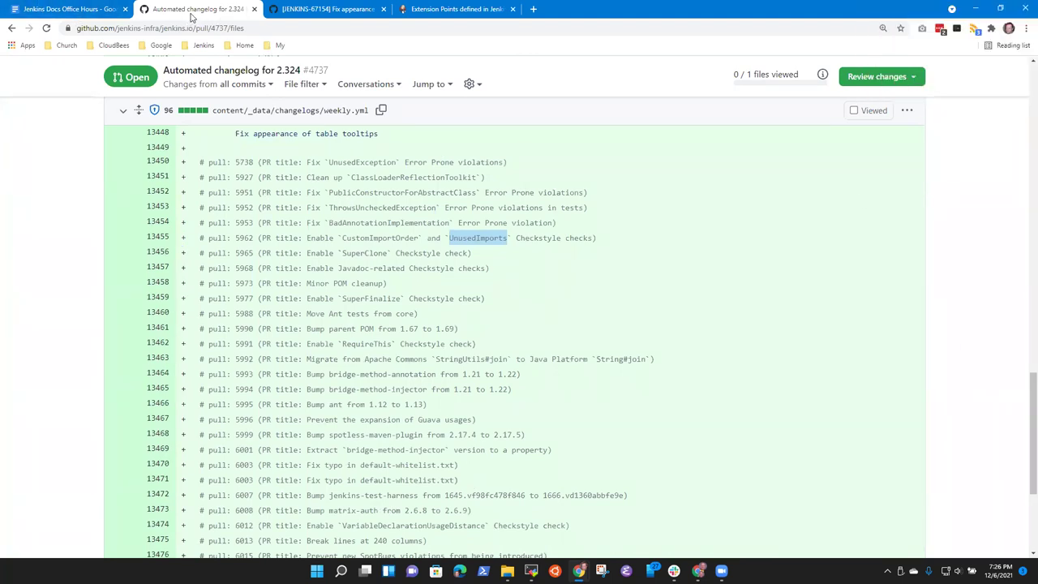
Step: Leave the changelog diff and open the bookmarked Jenkins core repository on GitHub
left_click_drag(1023, 422, 991, 65)
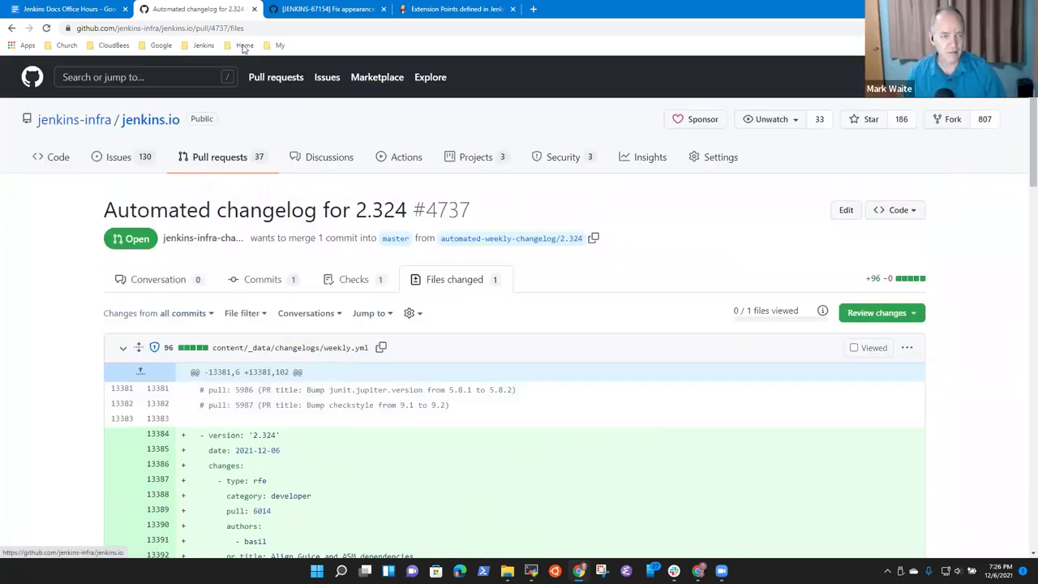
left_click(206, 46)
mouse_move(235, 139)
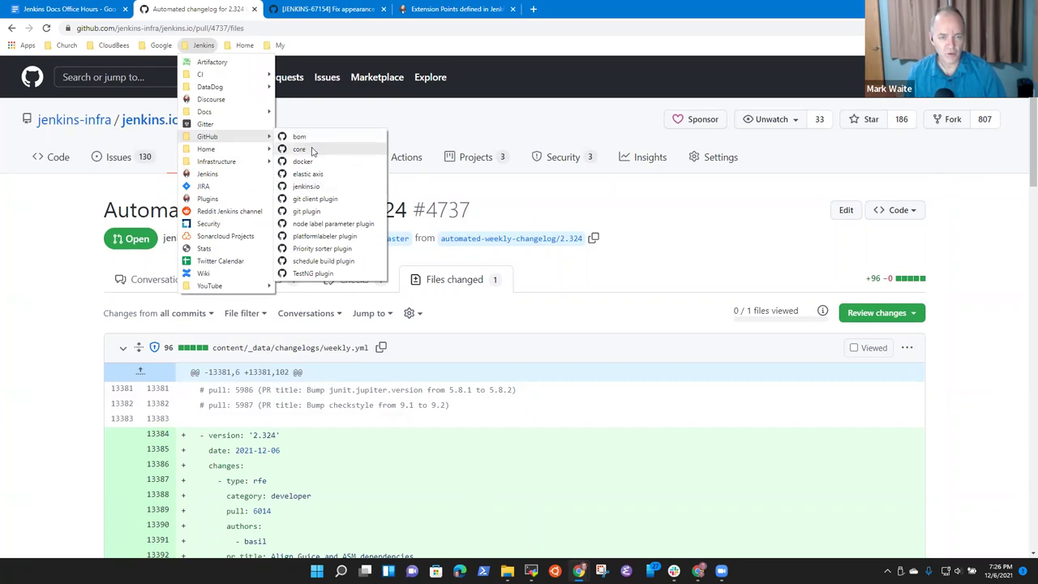
left_click(311, 154)
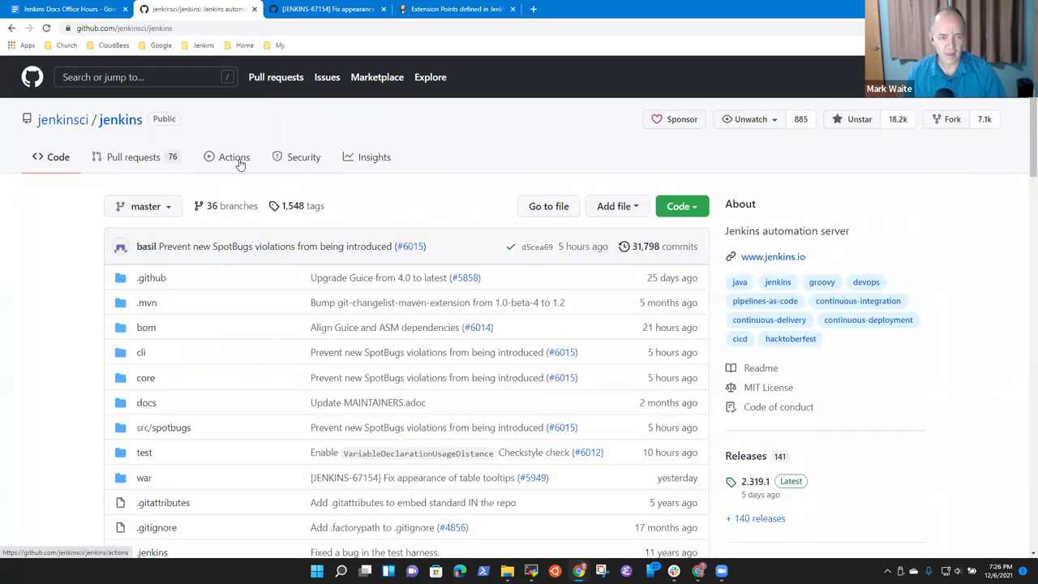
Step: Trigger a manual run of the Changelog Drafter workflow in the jenkinsci/jenkins repository
left_click(207, 268)
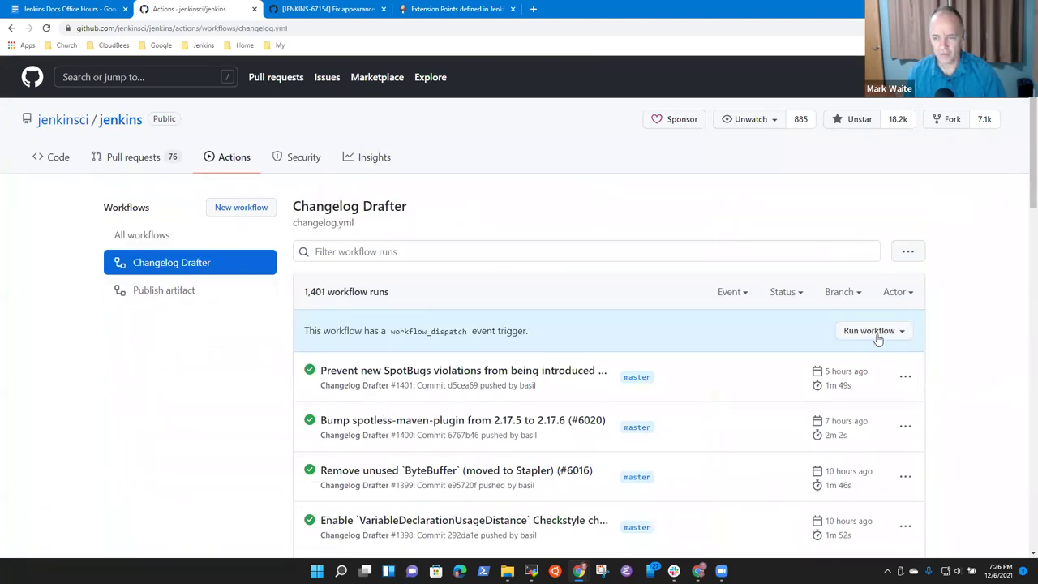
left_click(876, 336)
left_click(753, 417)
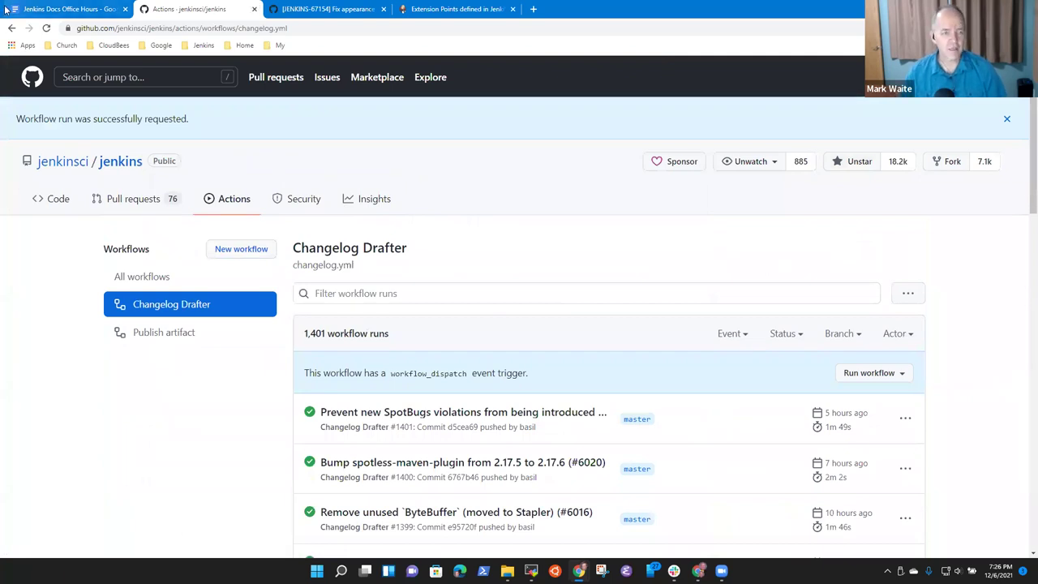
Step: Switch to the Jenkins Docs Office Hours document and review the agenda notes on modernizing a plugin blog post and tutorial
left_click(56, 9)
scroll(268, 364, "down", 5)
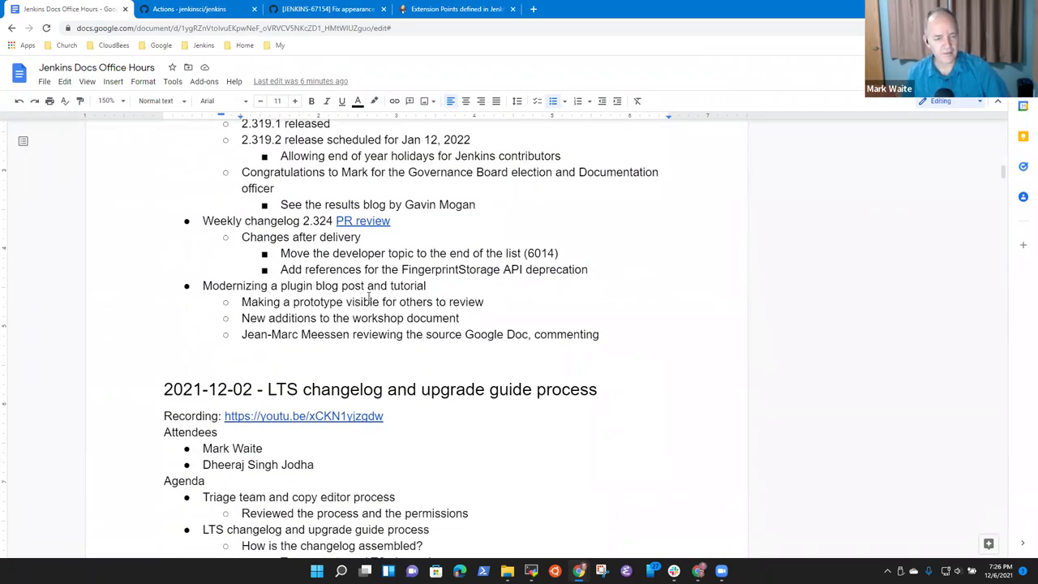
key("Home")
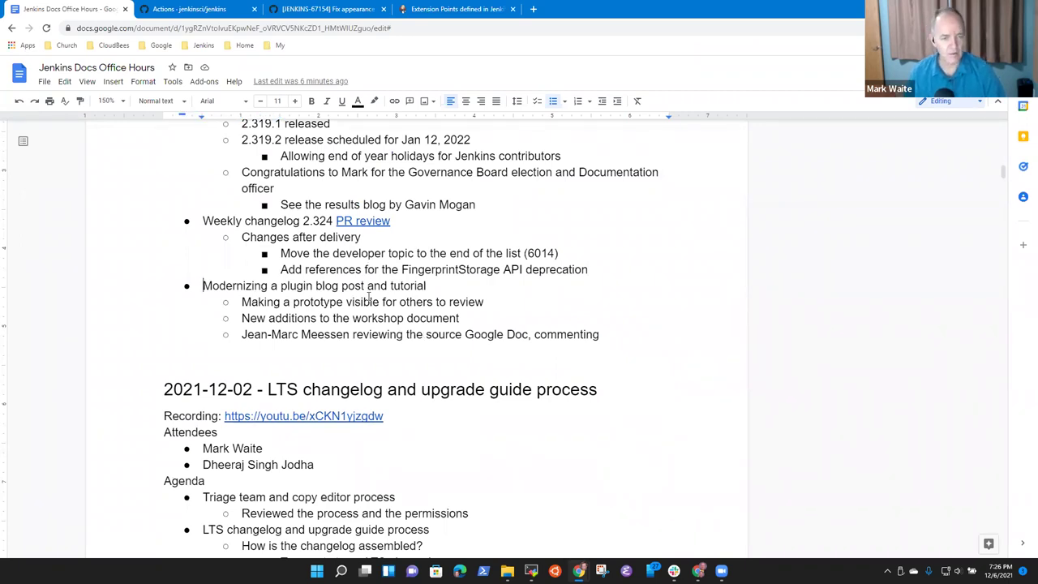
key("shift+End")
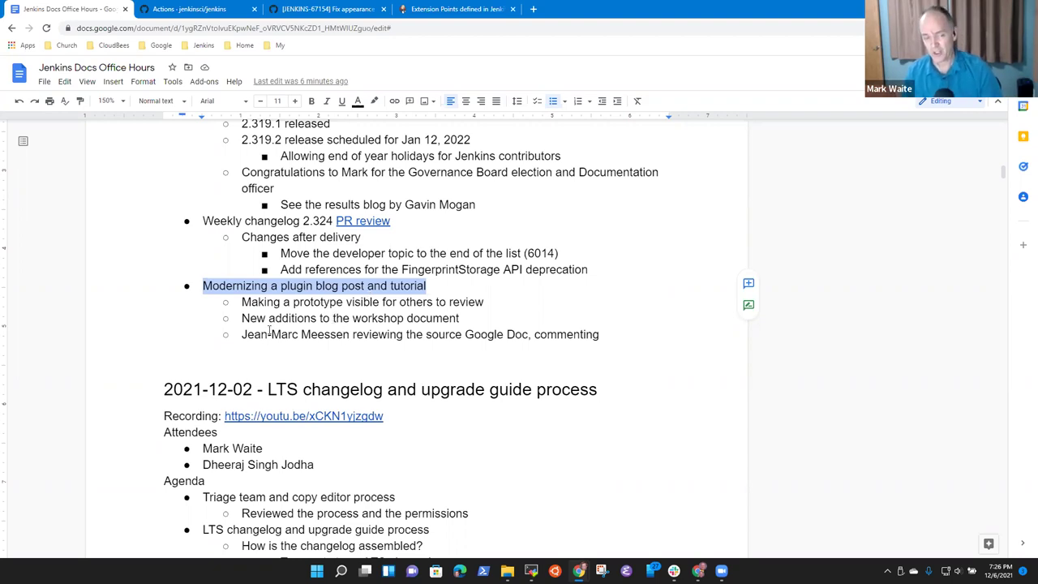
left_click(274, 361)
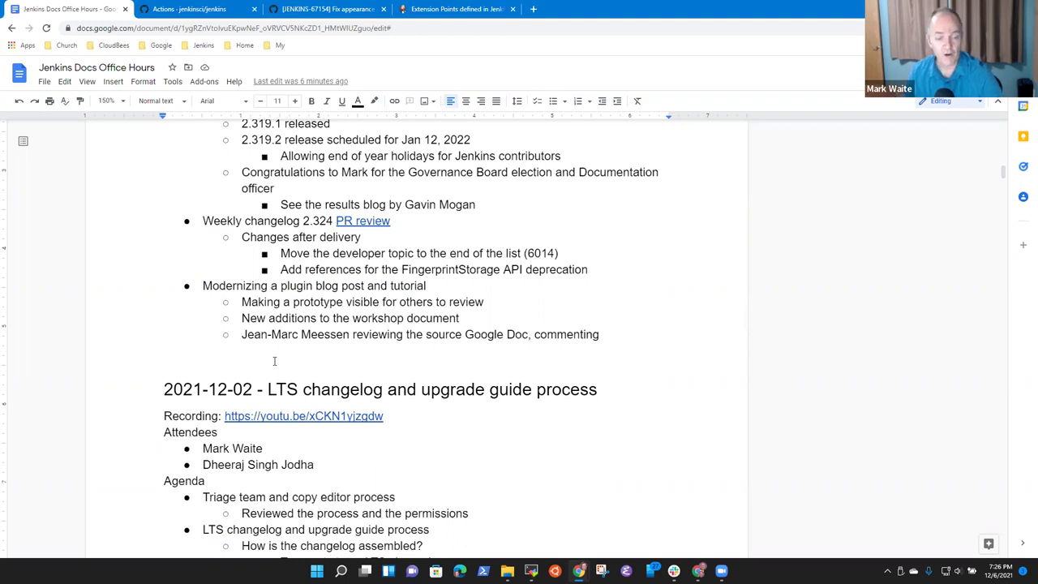
key("Up")
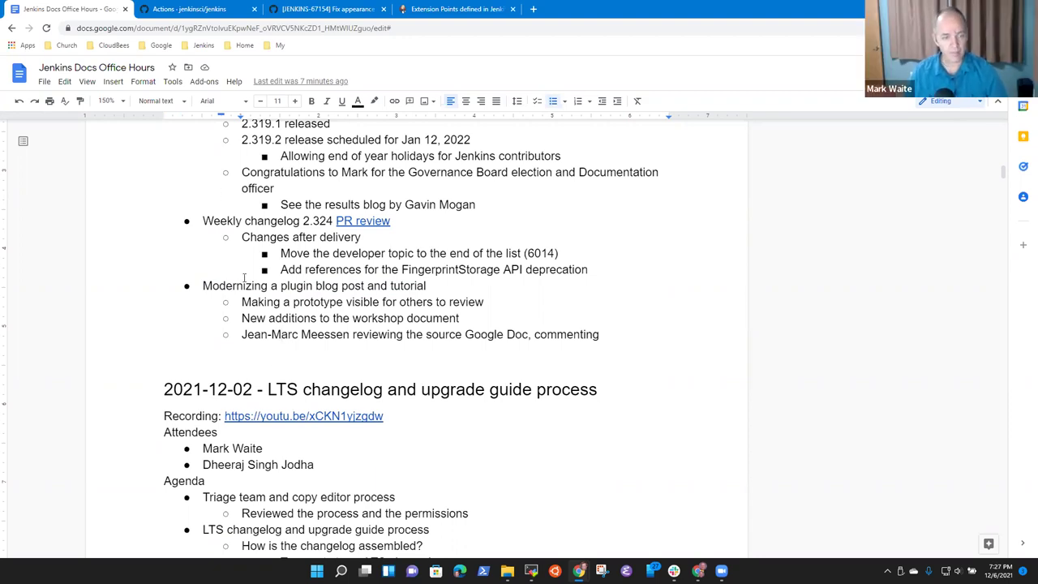
Step: Add a sub-bullet under "Making a prototype visible for others to review" noting the named contributor "has offered Digital Ocean hosting of a prototype site"
triple_click(341, 304)
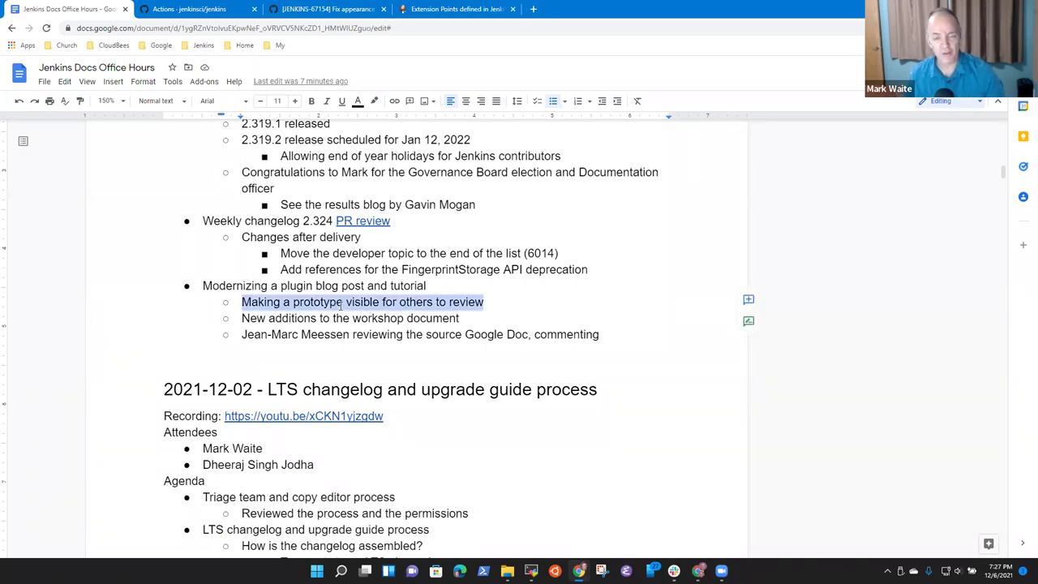
key("End")
key("Return")
key("Tab")
type("Gavin Mogan has offered a")
key("BackSpace")
key("BackSpace")
type("Digital Ocean hosting of a prototype site")
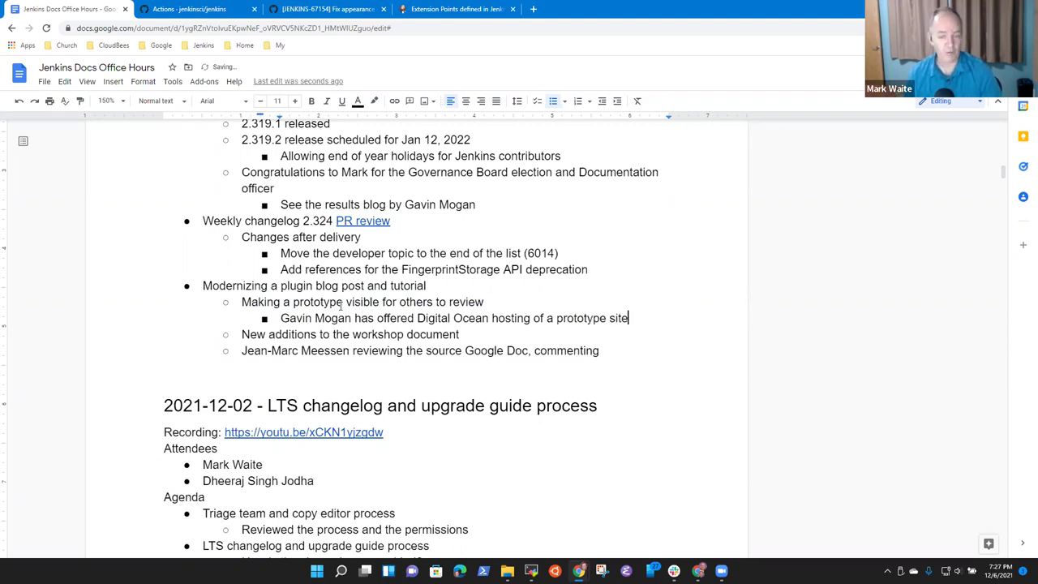
Step: Add another sub-bullet below the hosting offer, with the host's first name followed by "was just going to copy files his public web server"
key("Return")
type("Mark was just ")
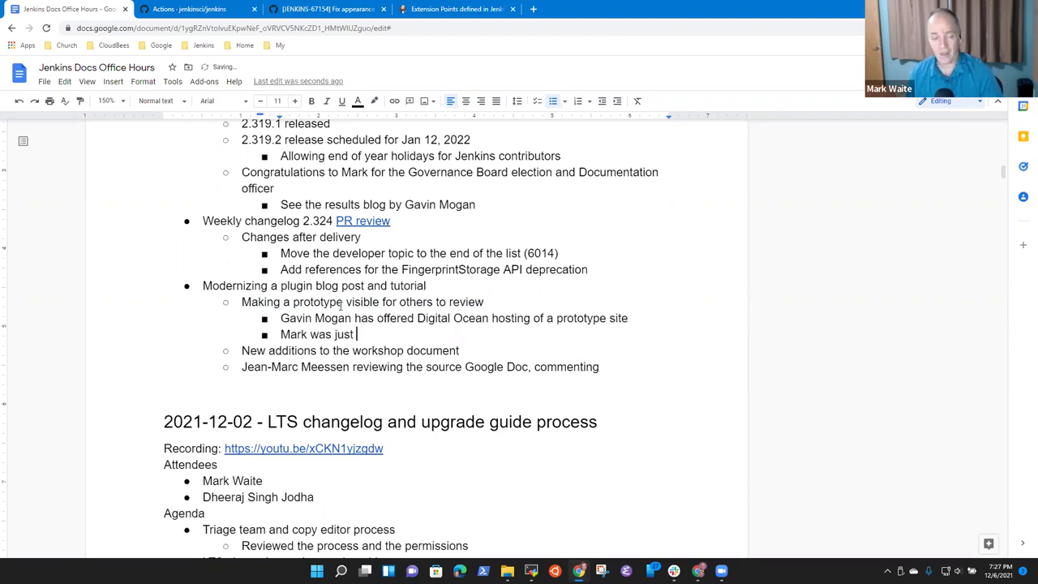
type("going to c")
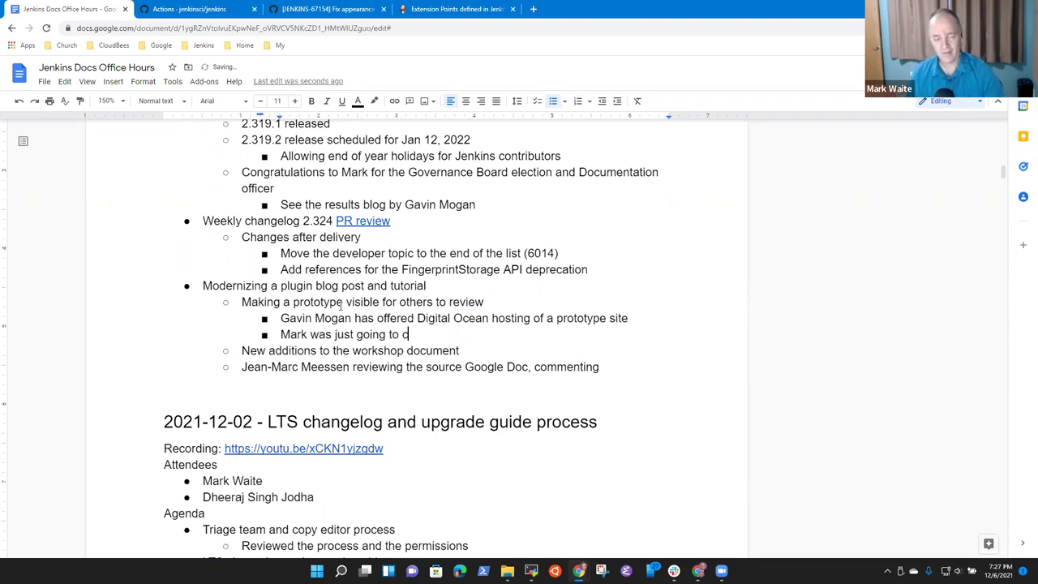
type("opy files ot")
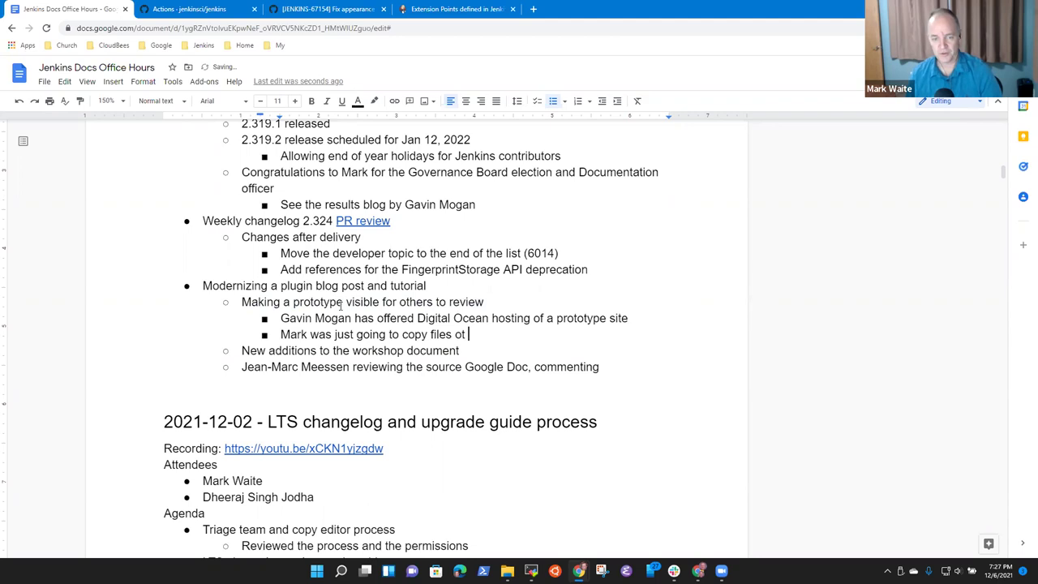
key("BackSpace")
key("BackSpace")
type("his")
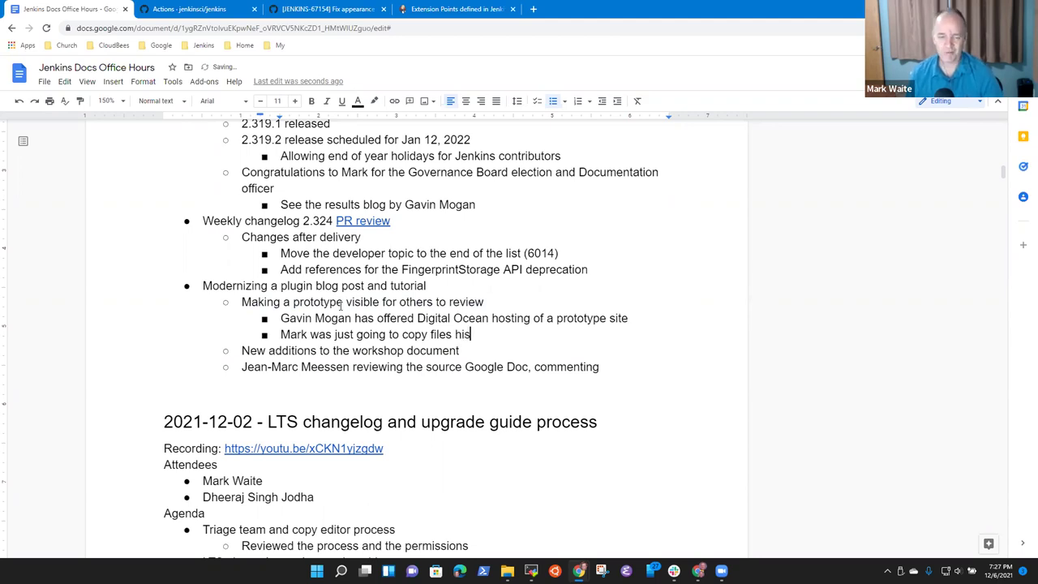
type(" public web server")
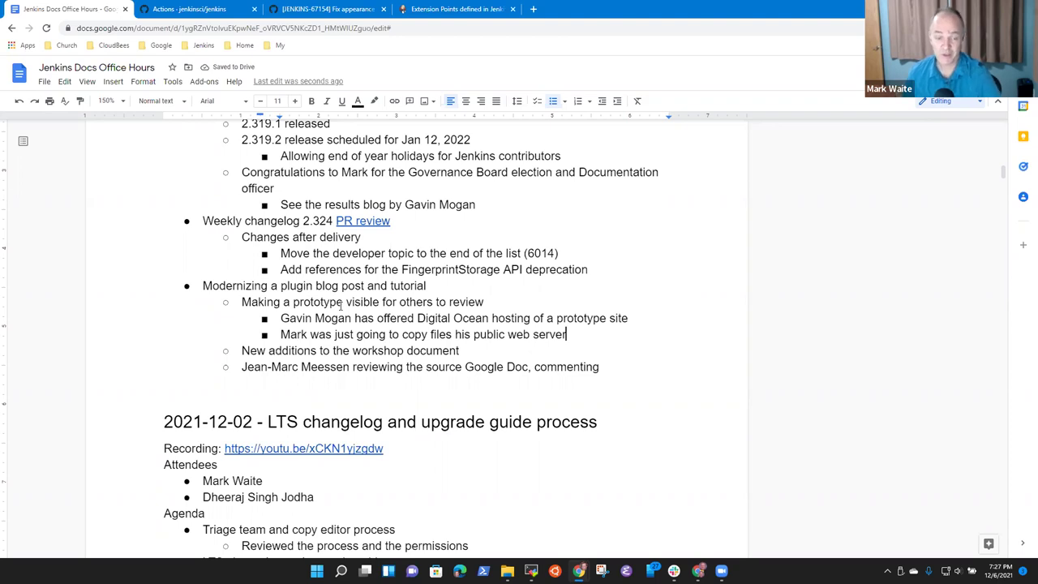
Step: Review the public web server note and the Digital Ocean hosting note under the prototype bullet, highlighting each line
key("Up")
key("End")
key("Down")
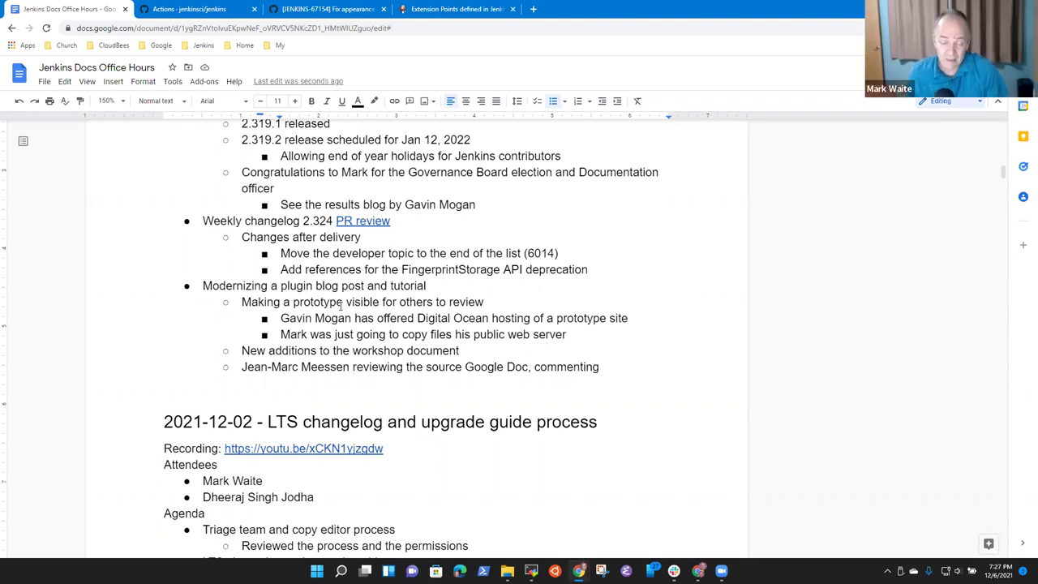
key("Home")
key("shift+End")
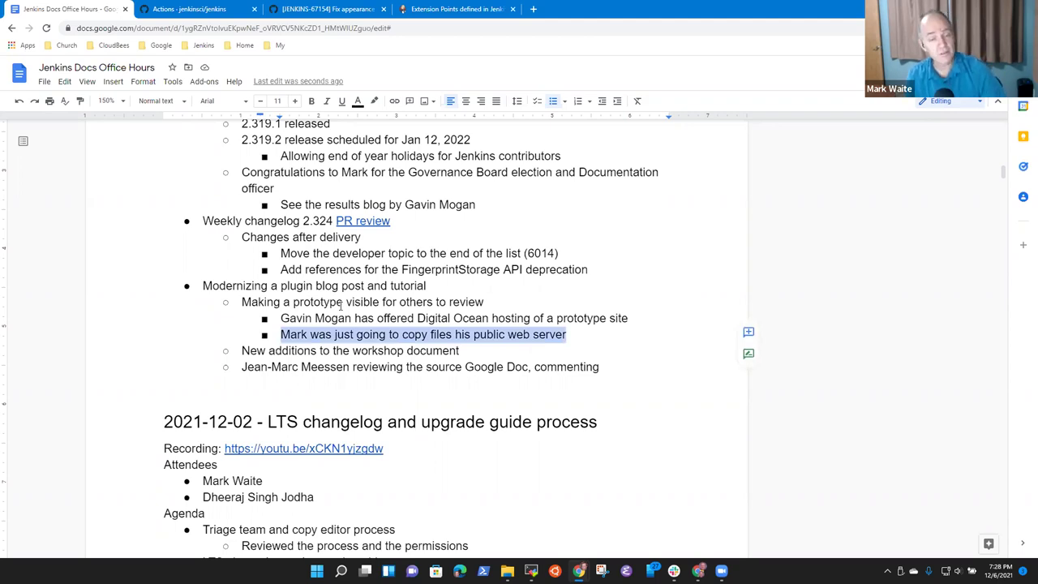
key("Up")
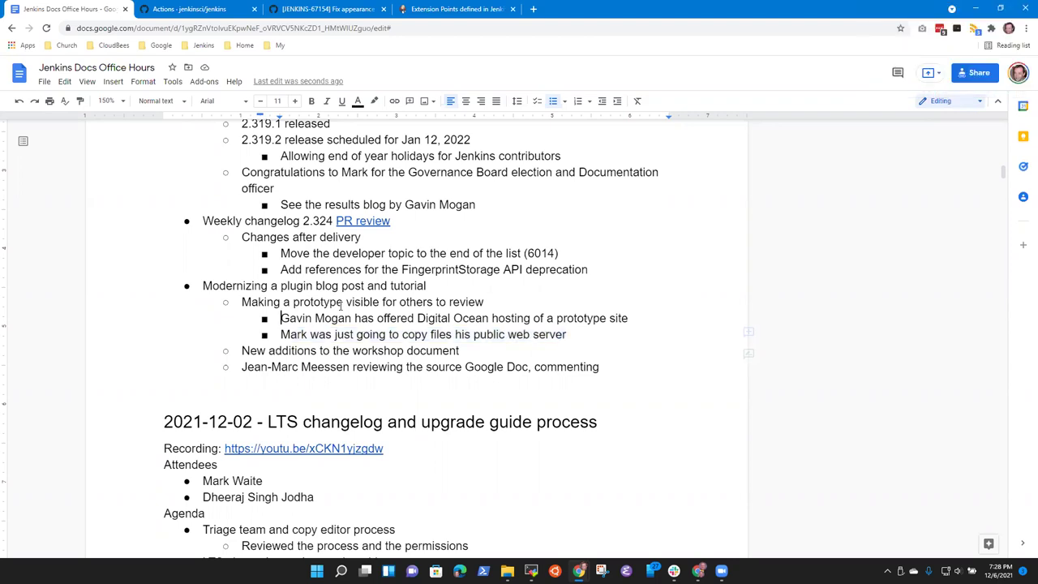
key("Home")
key("shift+End")
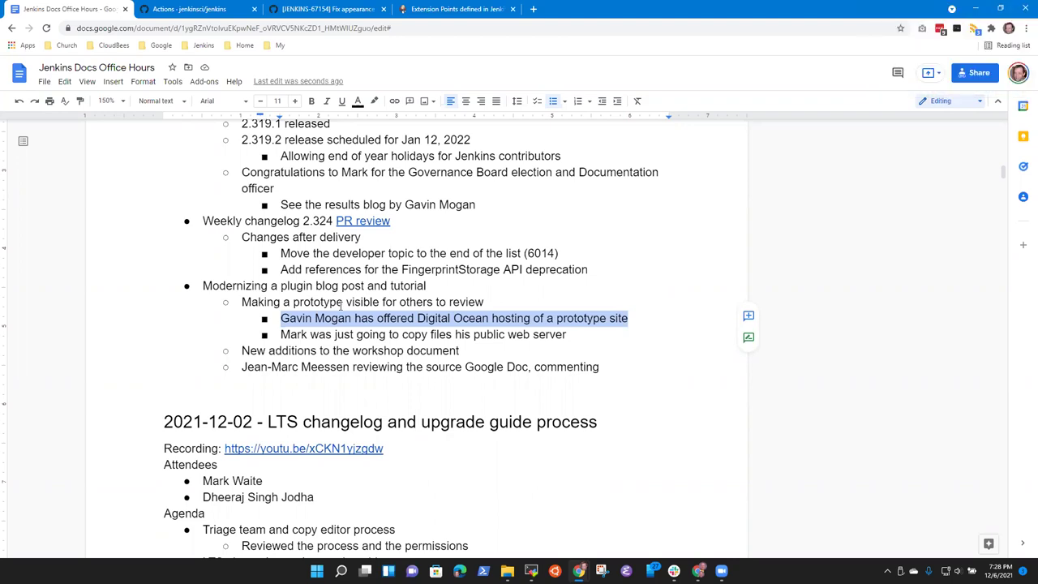
Step: Add a nested bullet under the Digital Ocean hosting offer reading "Better long term solution"
key("Left")
key("Return")
key("Tab")
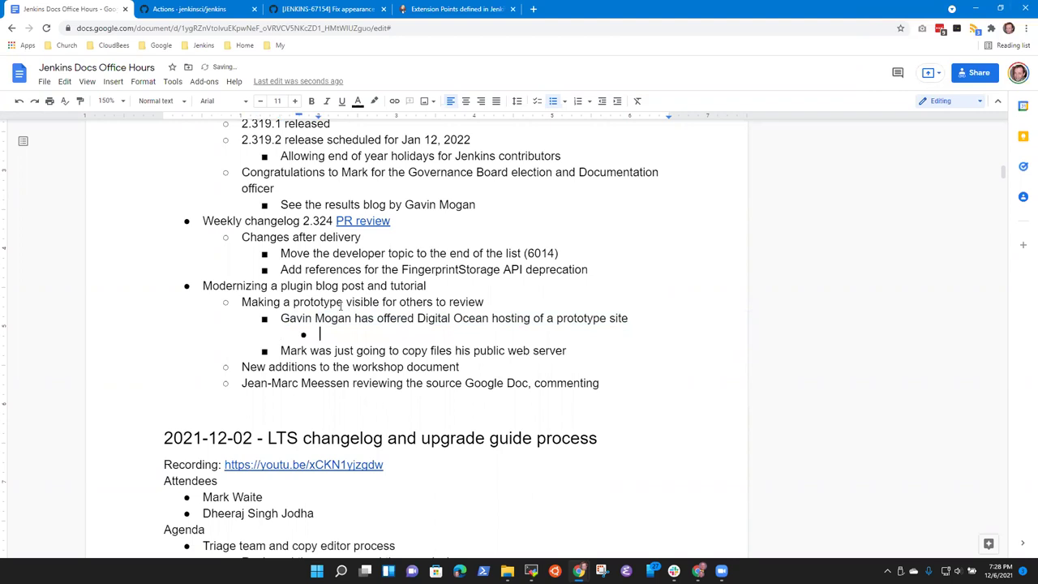
type("Beeter")
key("BackSpace")
key("BackSpace")
key("BackSpace")
key("BackSpace")
key("BackSpace")
key("BackSpace")
key("BackSpace")
type("Better long term solution")
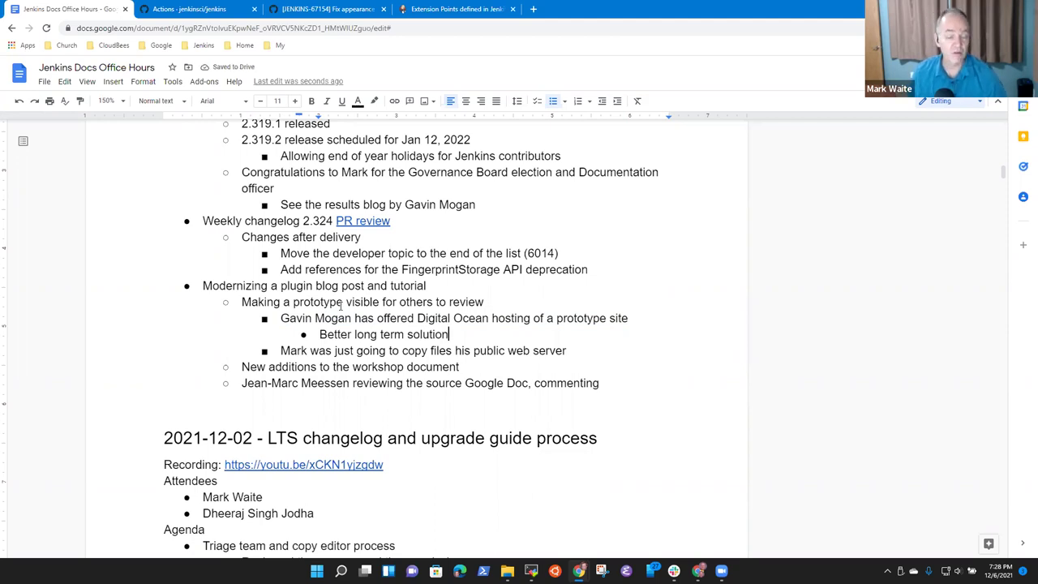
Step: Add a nested bullet under the public web server note reading "Can do this almost immediately (few minutes effort)"
key("Home")
key("shift+End")
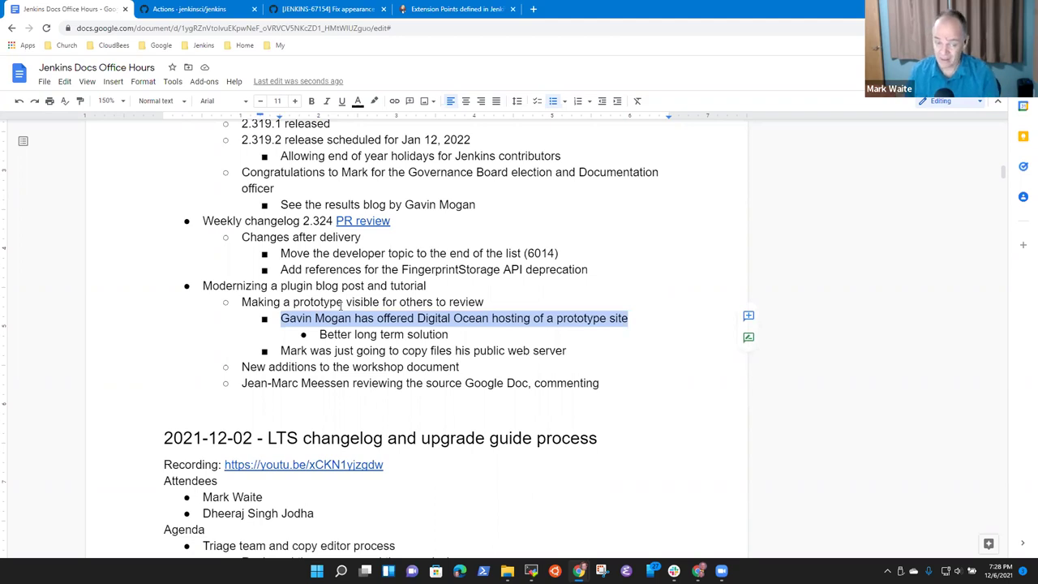
key("Down")
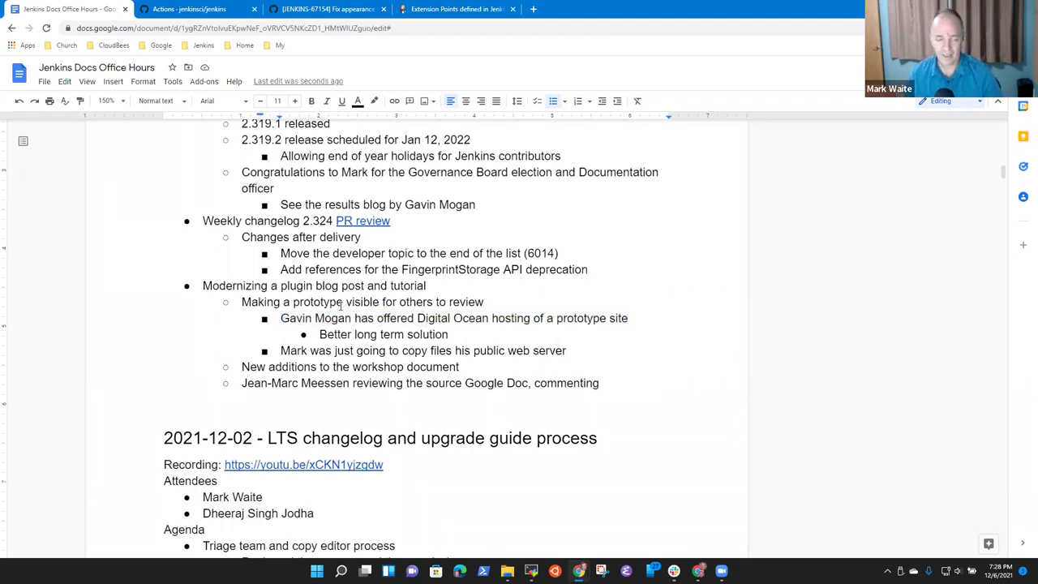
key("Return")
key("Tab")
type("Can do ")
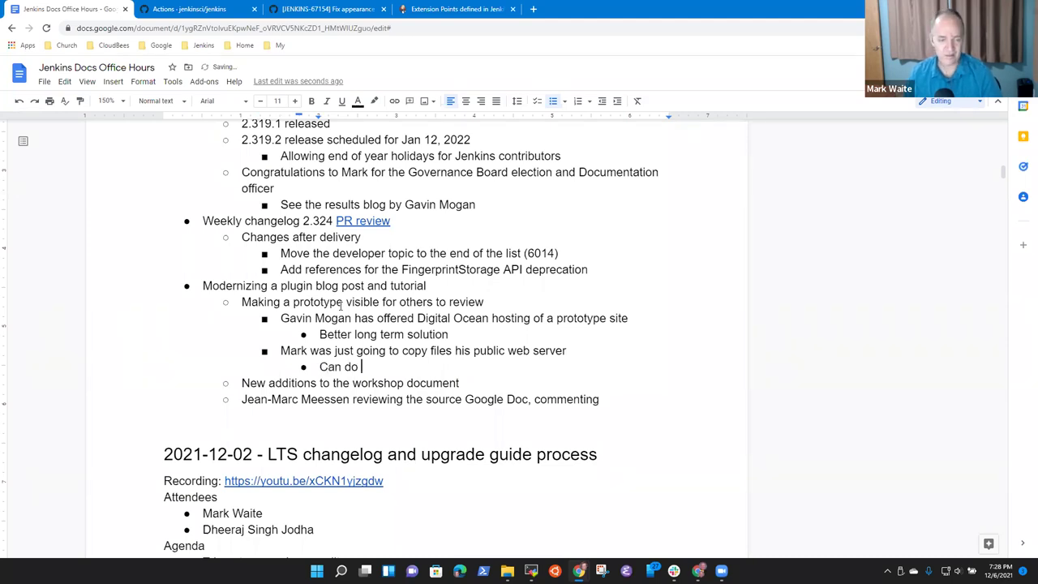
type("this almost imm")
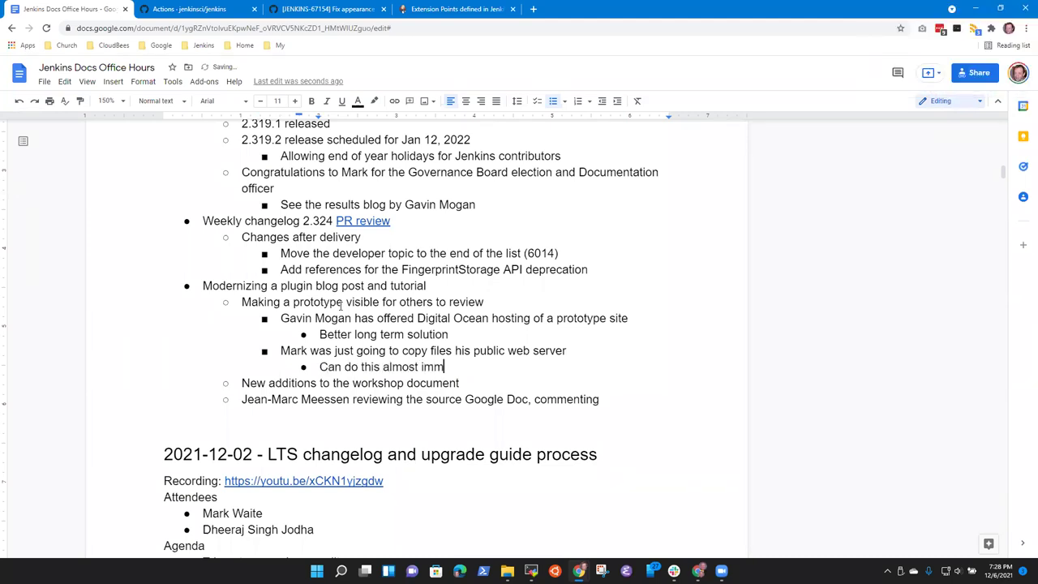
type("ediately (")
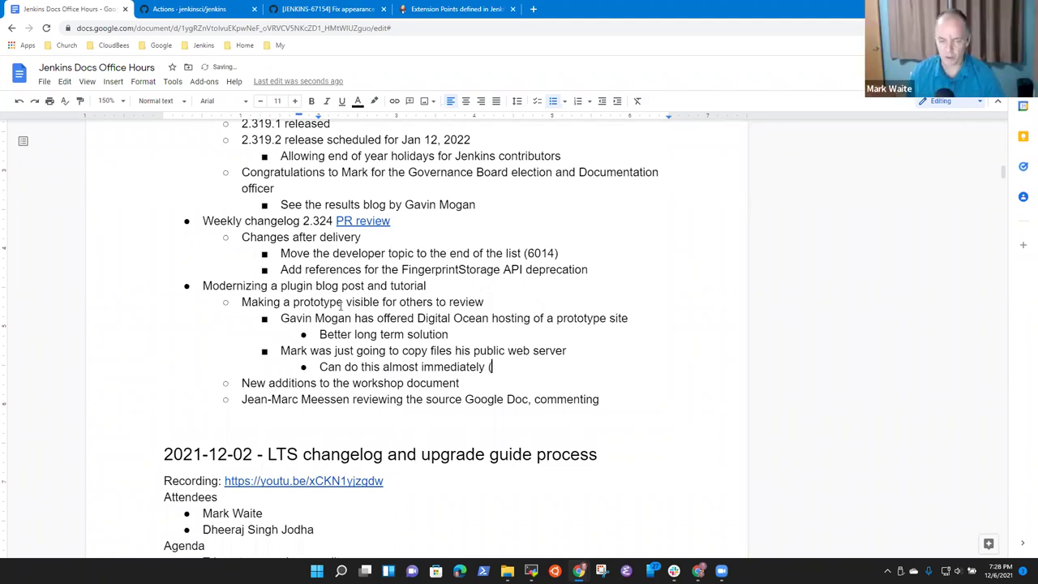
type("few minutes effort")
Step: Compare the two prototype hosting options by highlighting the prototype heading, the web server note and the Digital Ocean offer
key("Up")
key("shift+End")
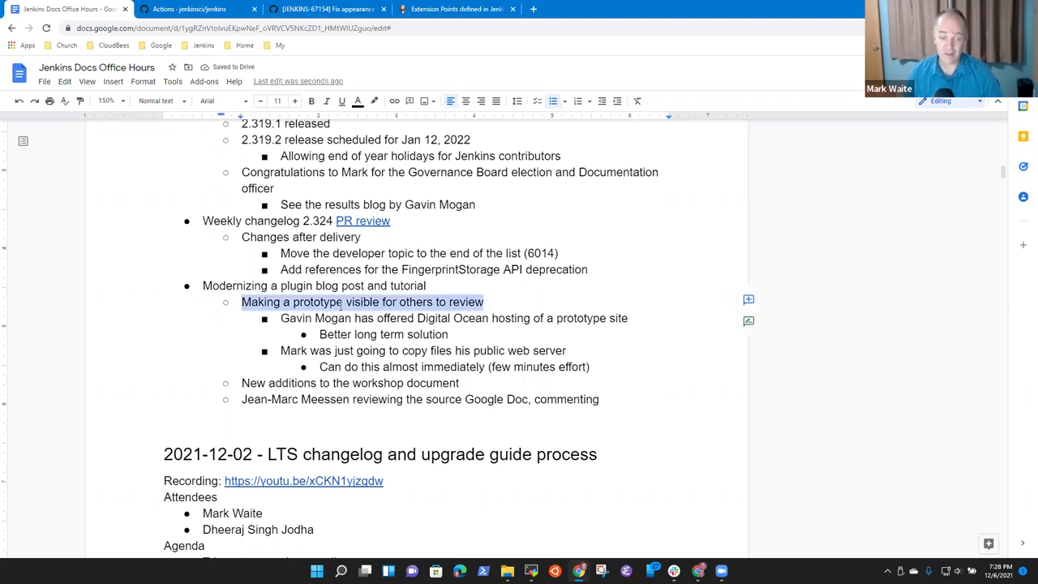
key("Down")
key("Down")
key("Home")
key("shift+End")
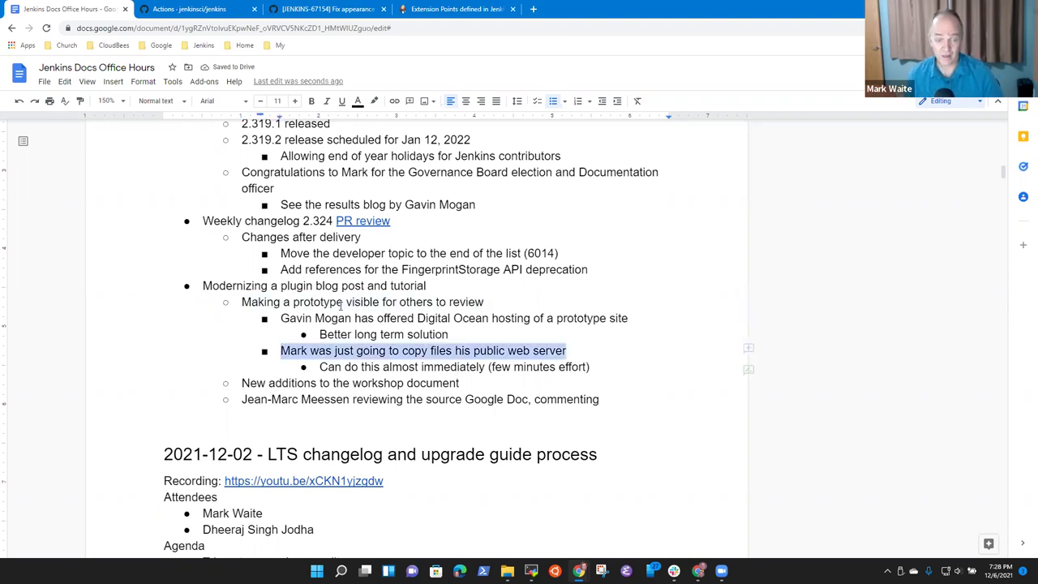
key("Up")
key("Up")
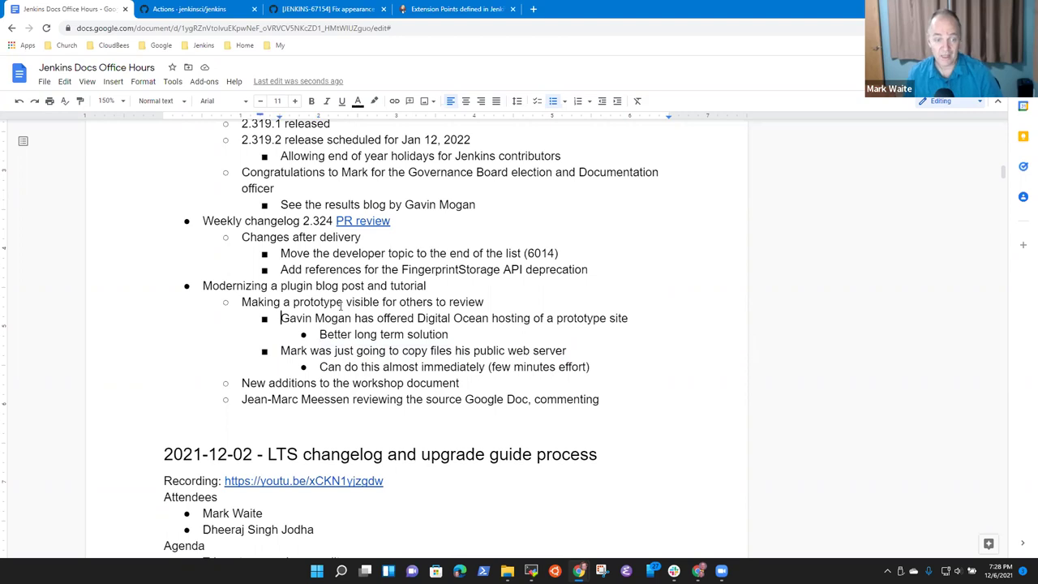
key("Home")
key("shift+End")
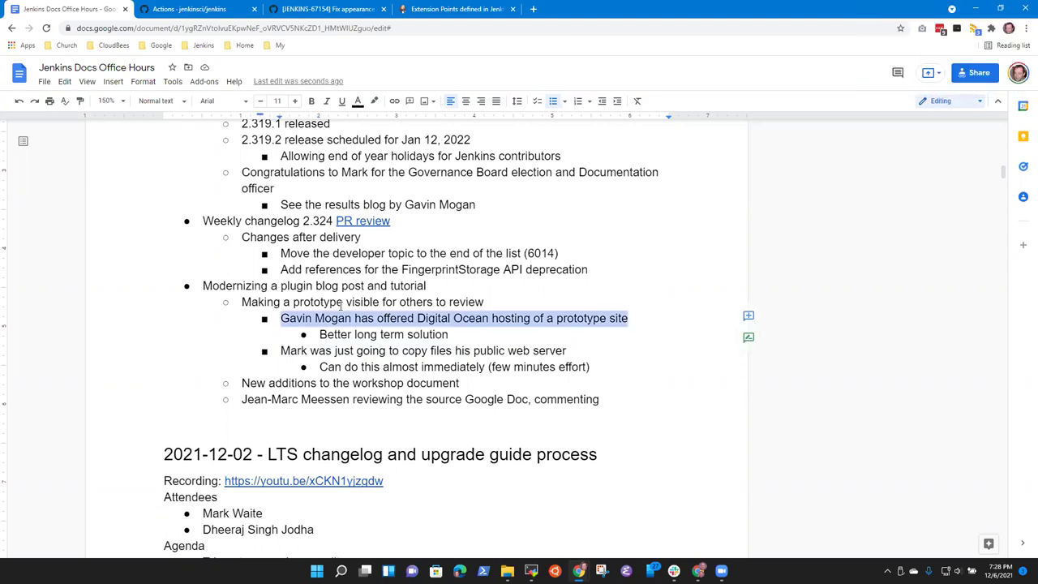
Step: Add another nested bullet under the public web server note with the https URL of the host's home directory on that server
key("Down")
key("Down")
key("Down")
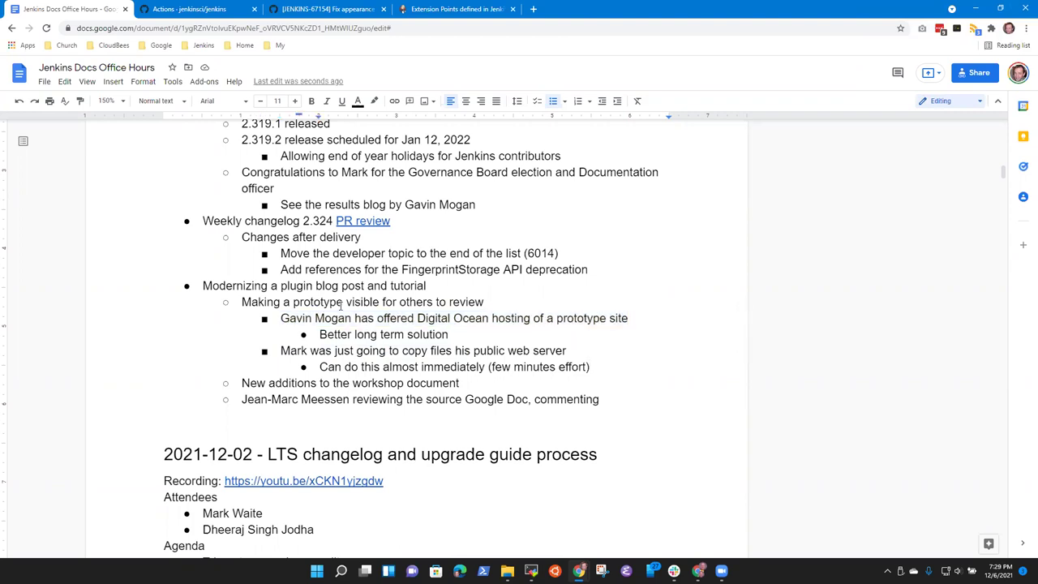
key("Return")
type("h")
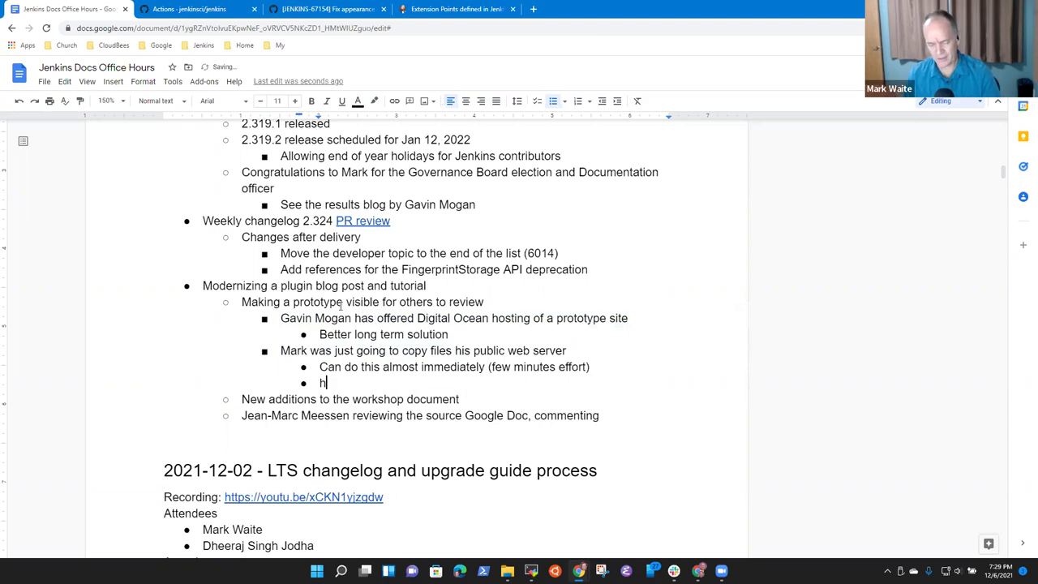
type("ttps://ho")
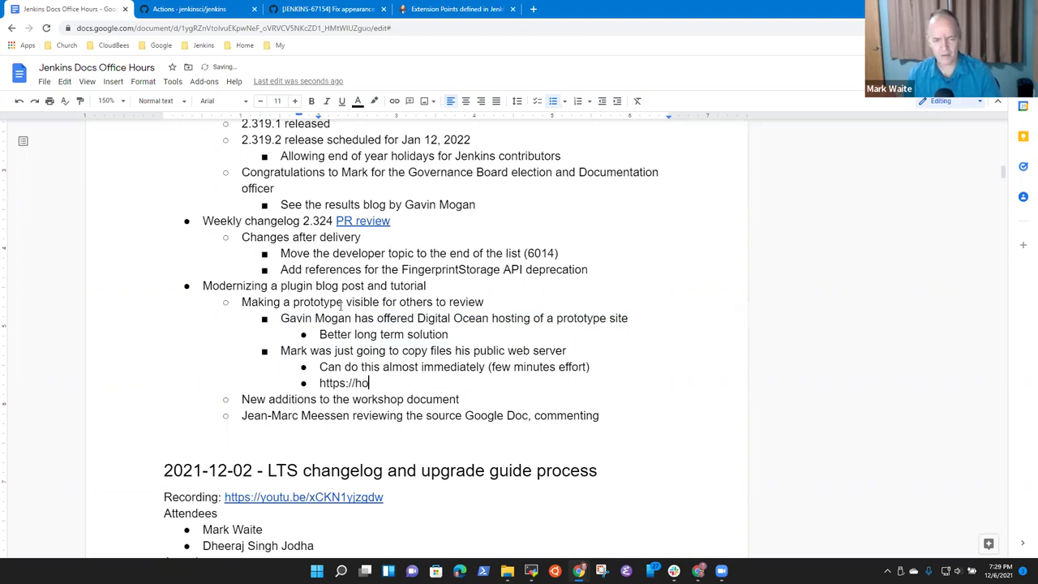
type("me.markwaite.net/")
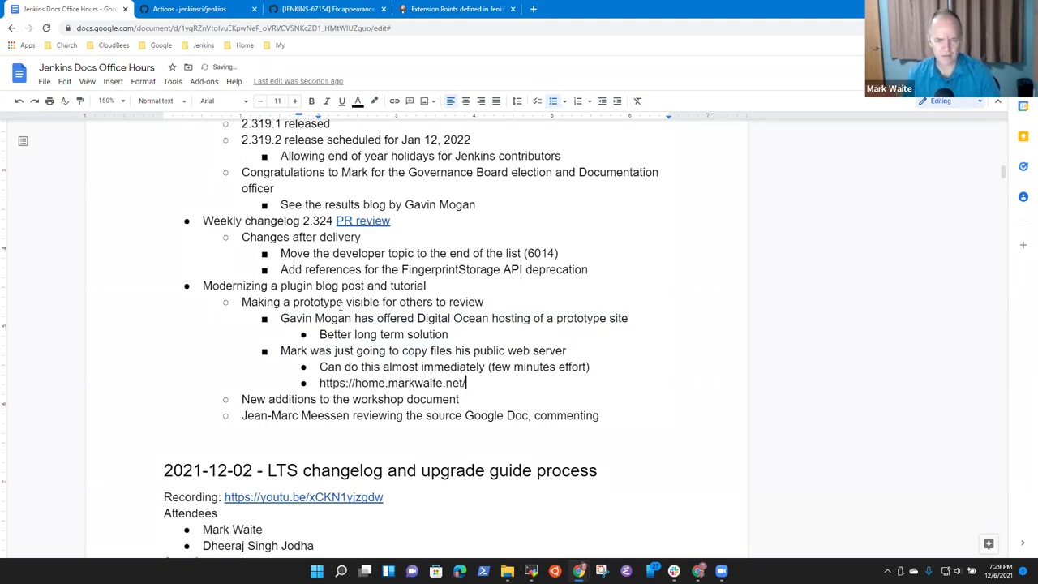
type("~mwaite/")
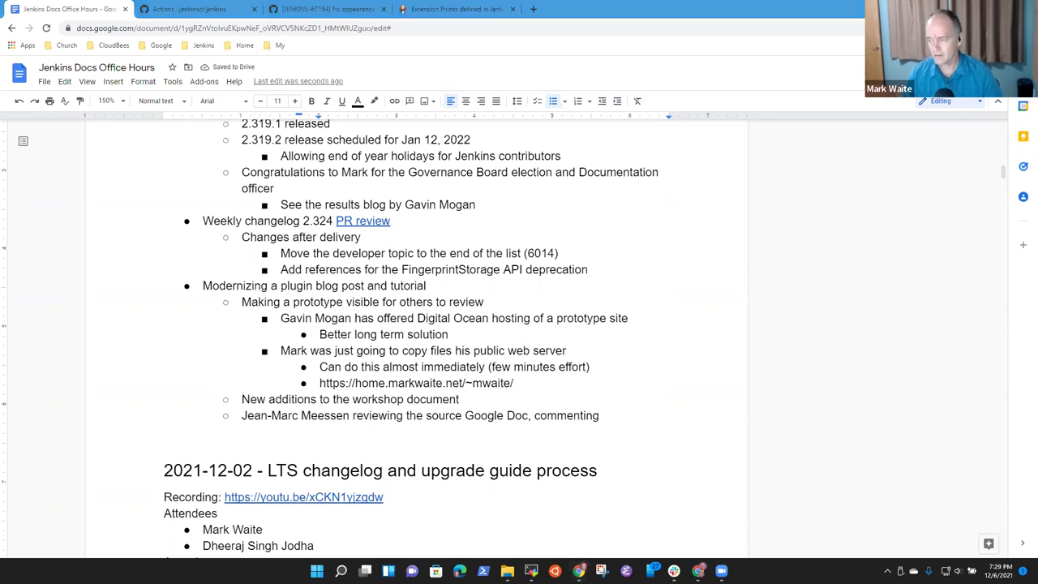
Step: Switch to MobaXterm and quit the vi editor in the first git-plugin session on mark-pc2
key("alt+Tab")
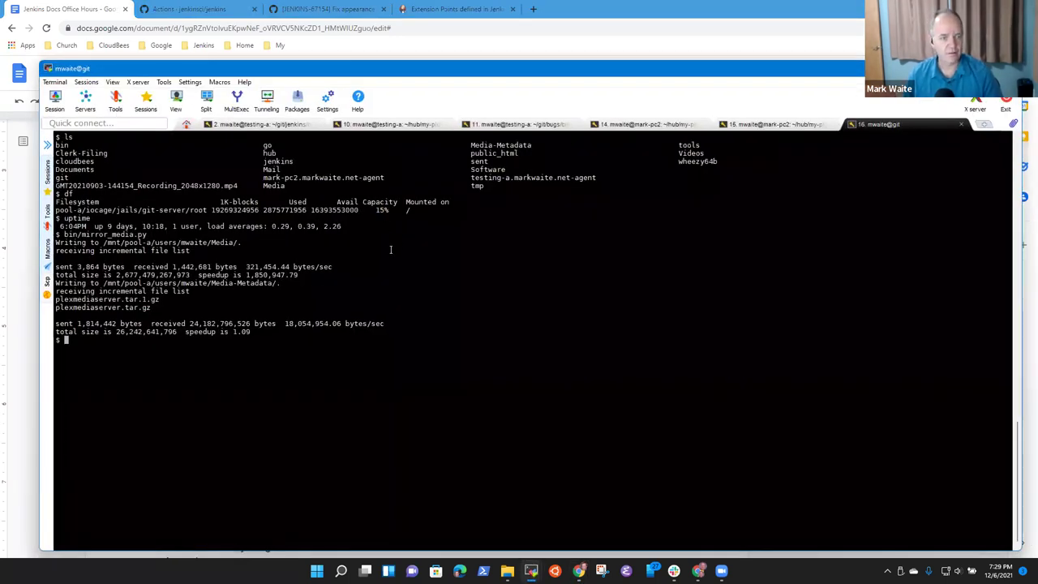
left_click(644, 124)
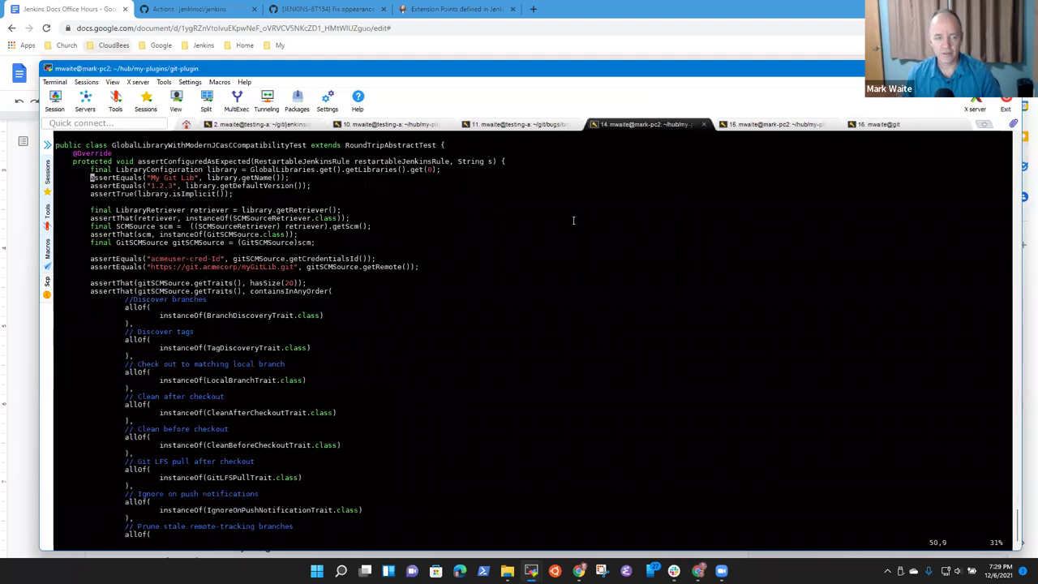
type(":q")
key("Return")
type("cd ~/")
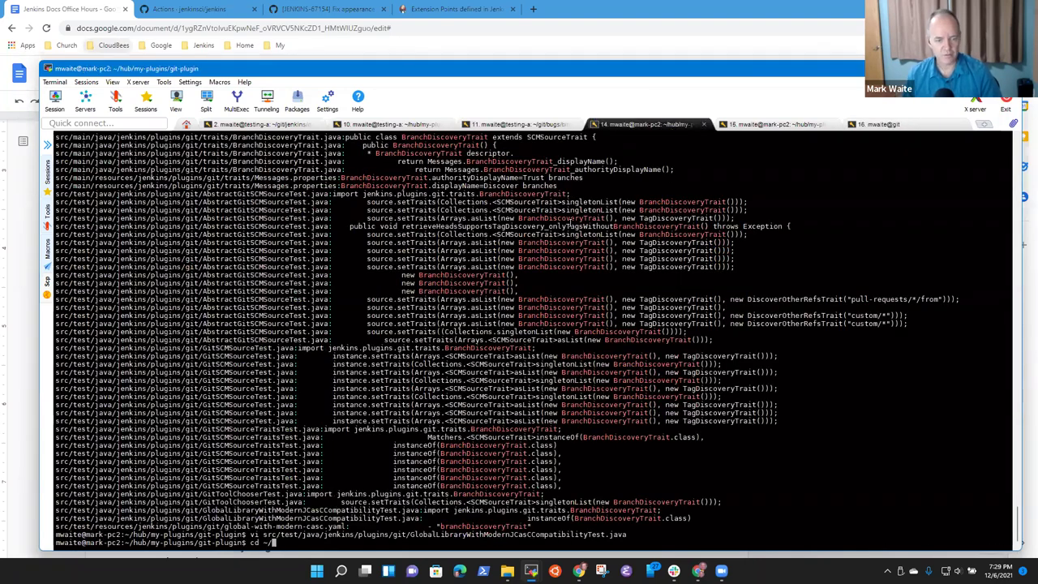
type("git/jenkins/jenkins")
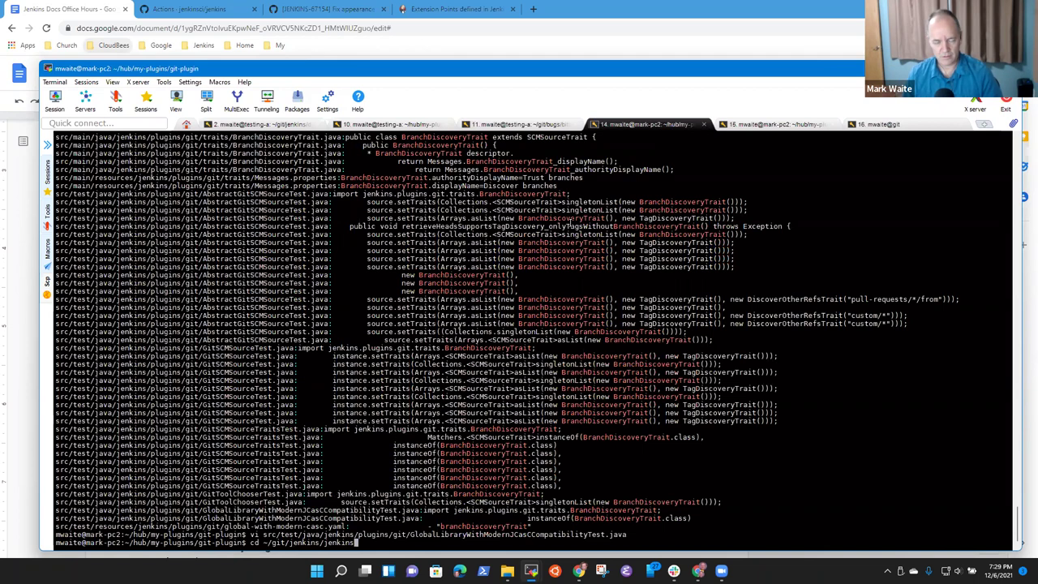
key("ctrl+c")
Step: Connect to the wheezy64b server in a new session and list the contents of its public_html directory
left_click(110, 122)
type("wheezy")
key("Return")
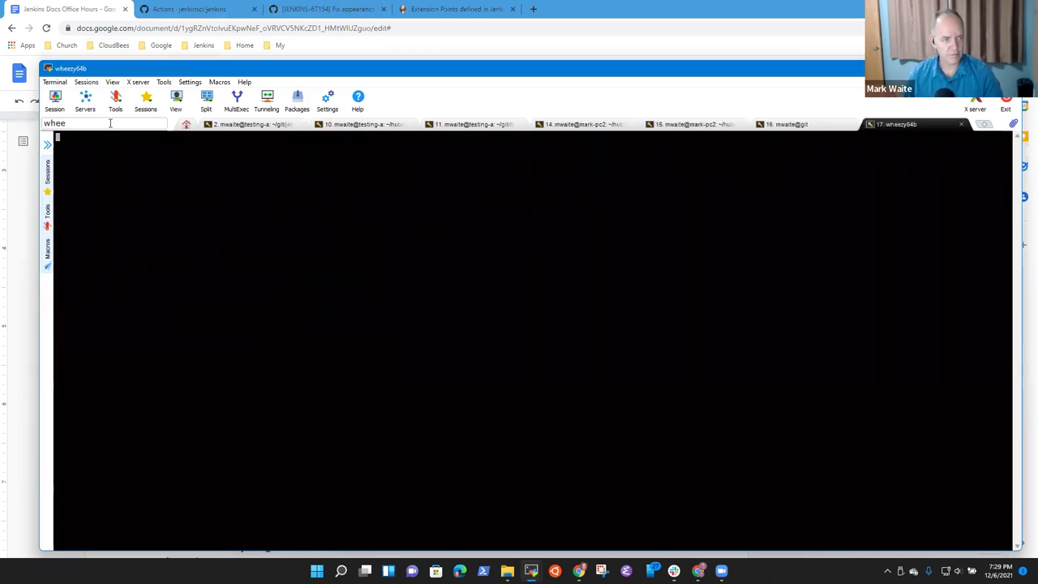
type("cd pub")
key("Tab")
key("Return")
type("ls")
key("Return")
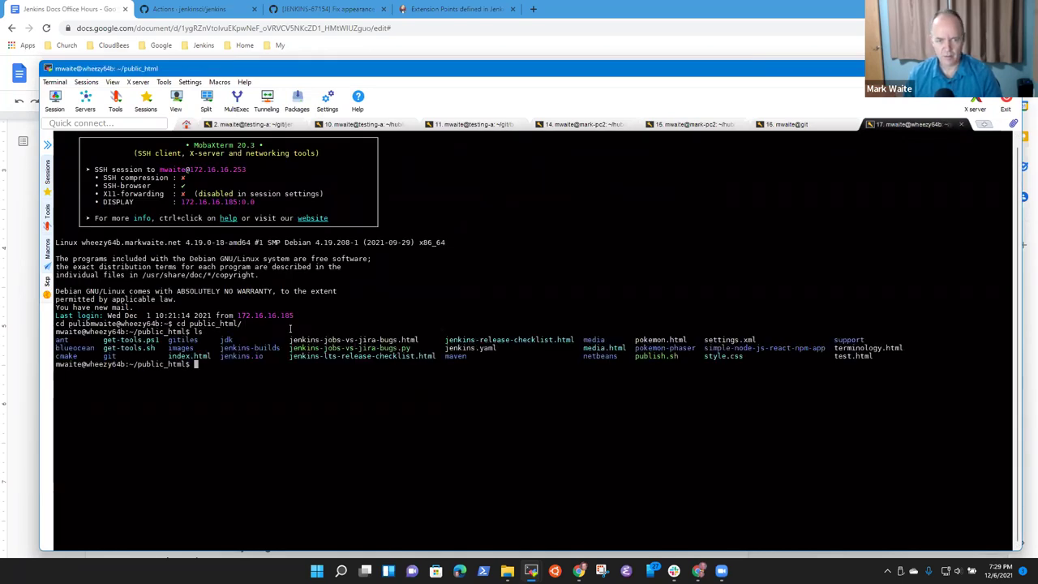
Step: List the contents of the jenkins.io directory inside public_html
type("ls")
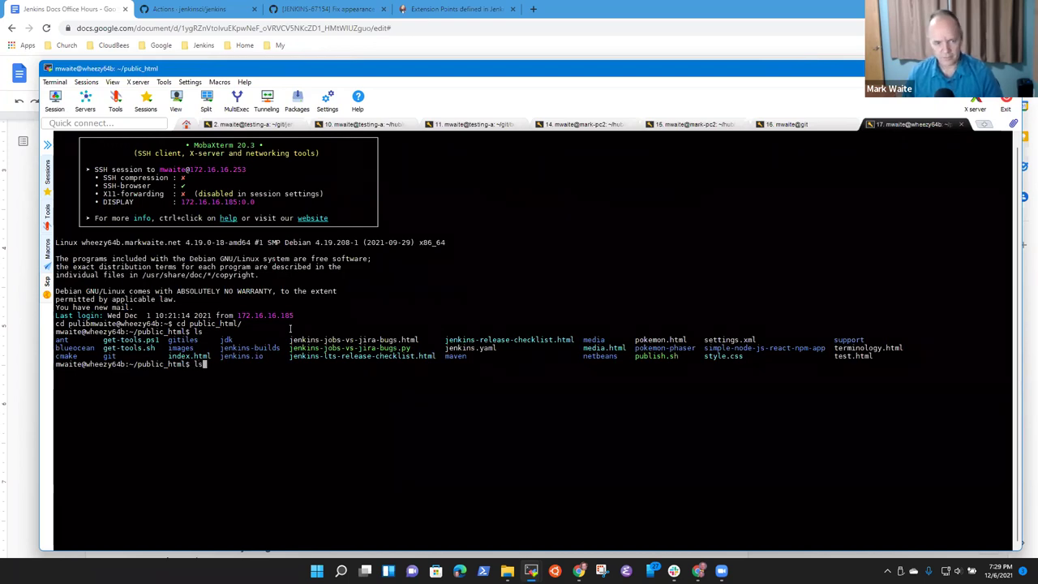
type(" jenkins/i")
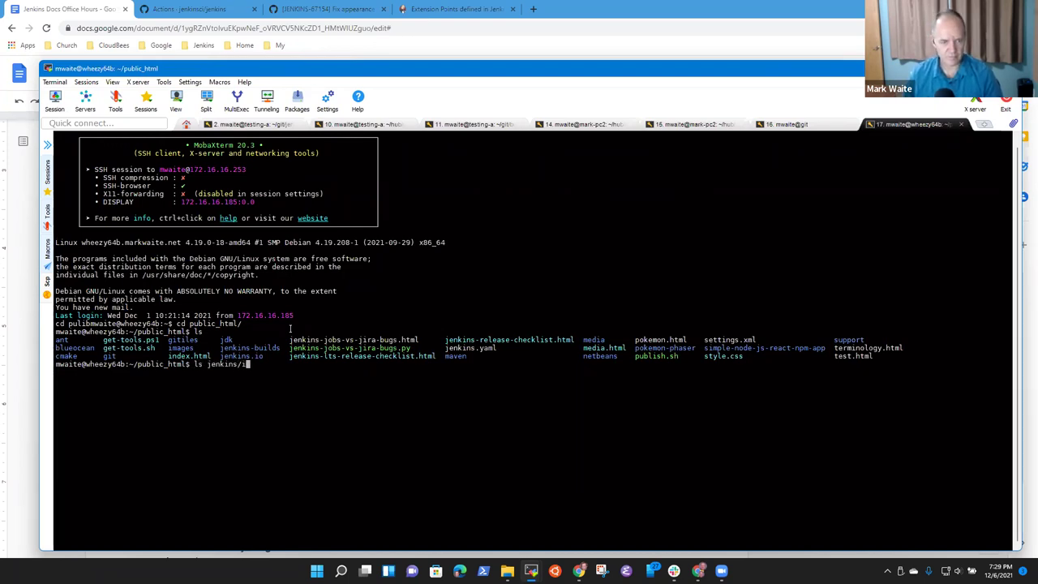
key("Return")
key("Up")
key("BackSpace")
key("BackSpace")
type(".")
key("Return")
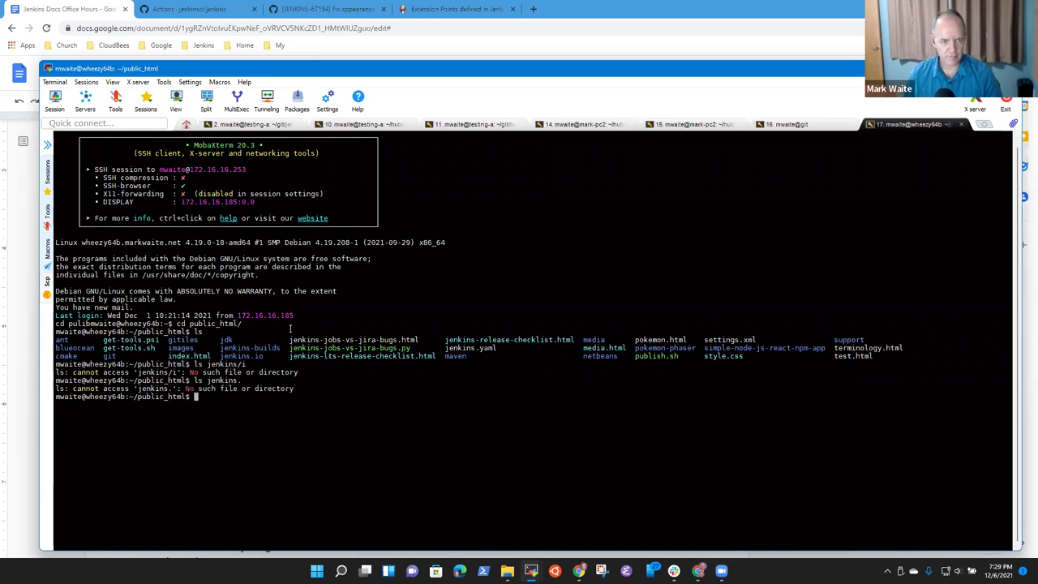
key("Up")
type("i")
key("Tab")
key("Return")
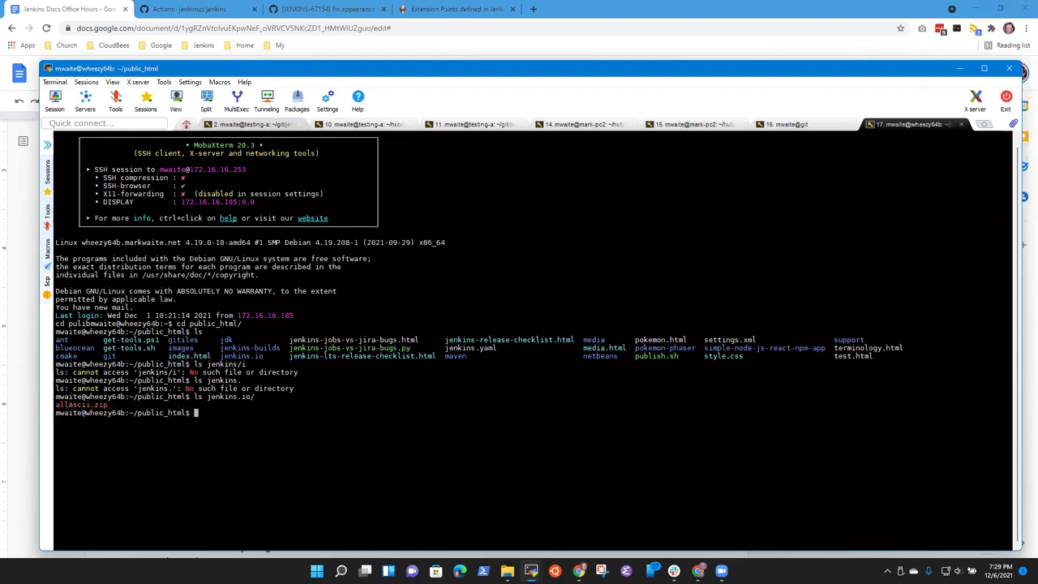
Step: Switch back to the Jenkins Docs Office Hours document and extend the web server URL with "jenkins.io/" as a link
key("alt+Tab")
left_click(513, 391)
type("jenkins.io")
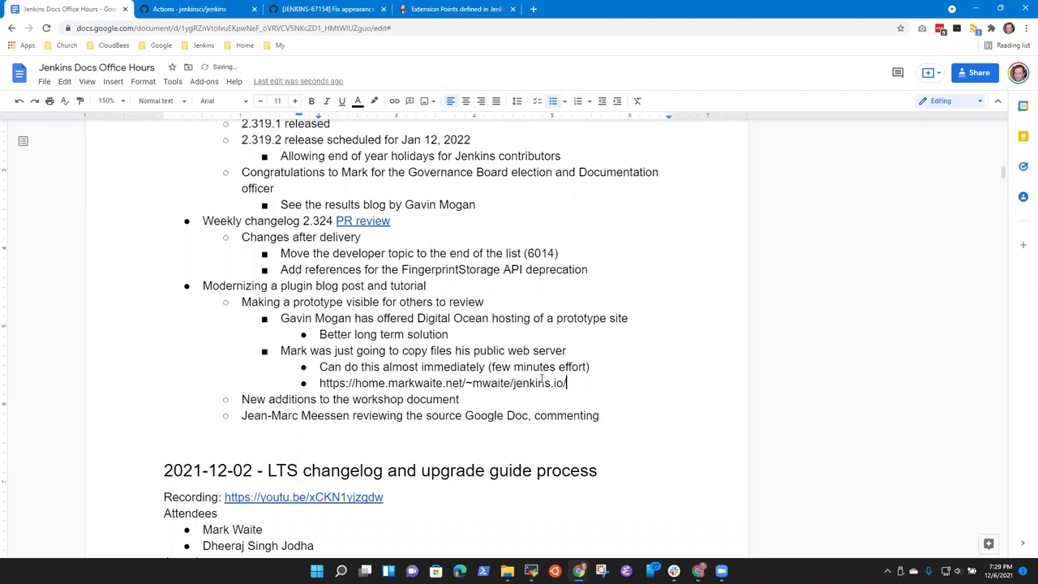
type("/")
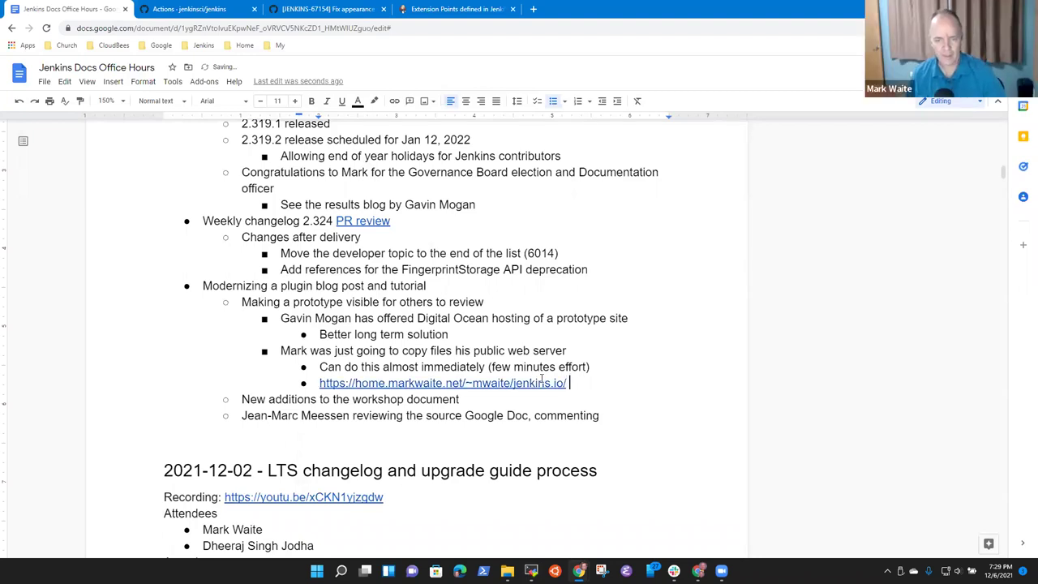
Step: Open the jenkins.io/ web server link from the prototype notes to check its directory listing
left_click(466, 383)
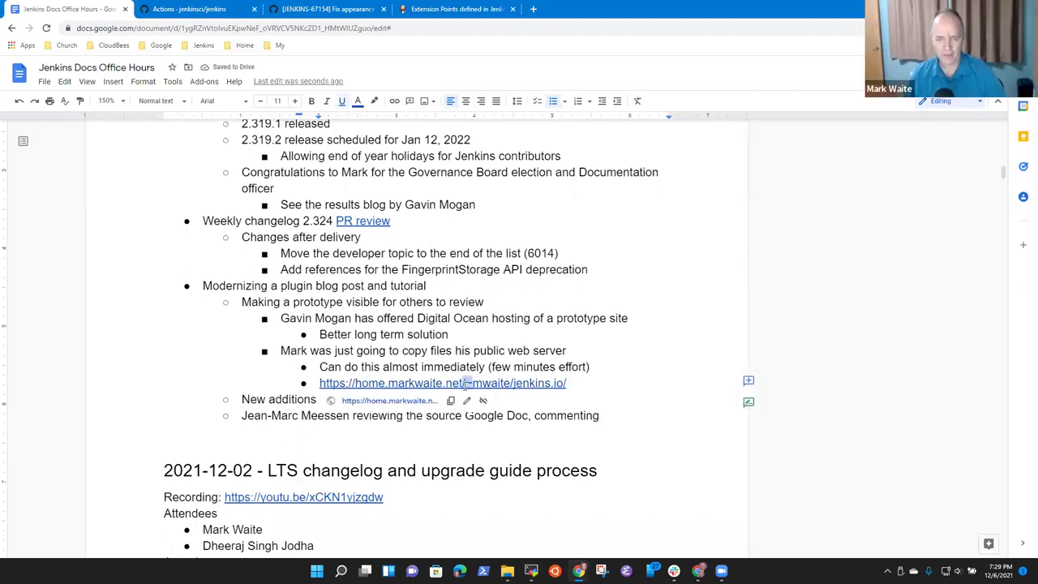
key("ctrl+a")
key("ctrl+Home")
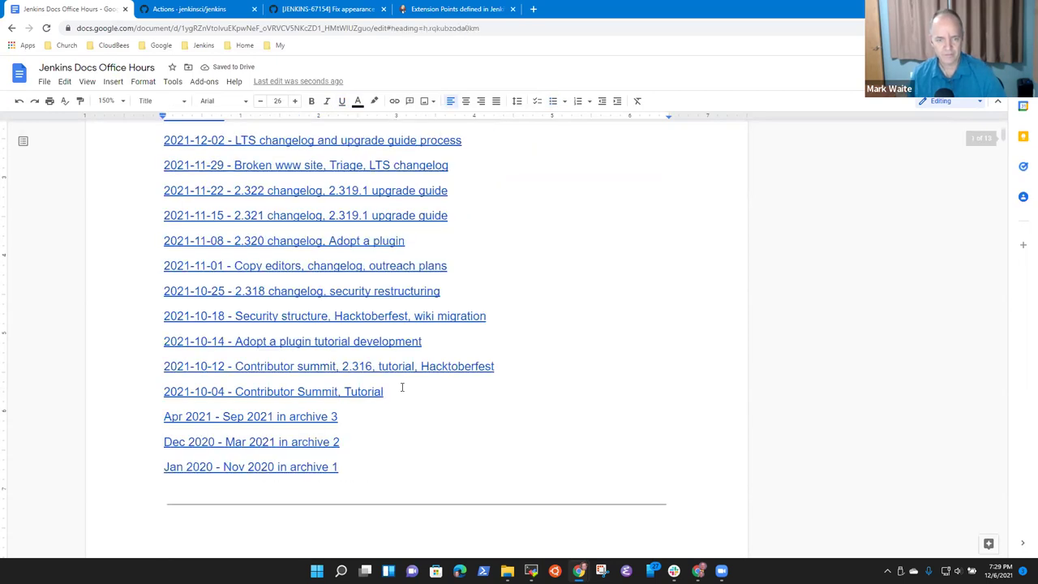
scroll(401, 387, "down", 10)
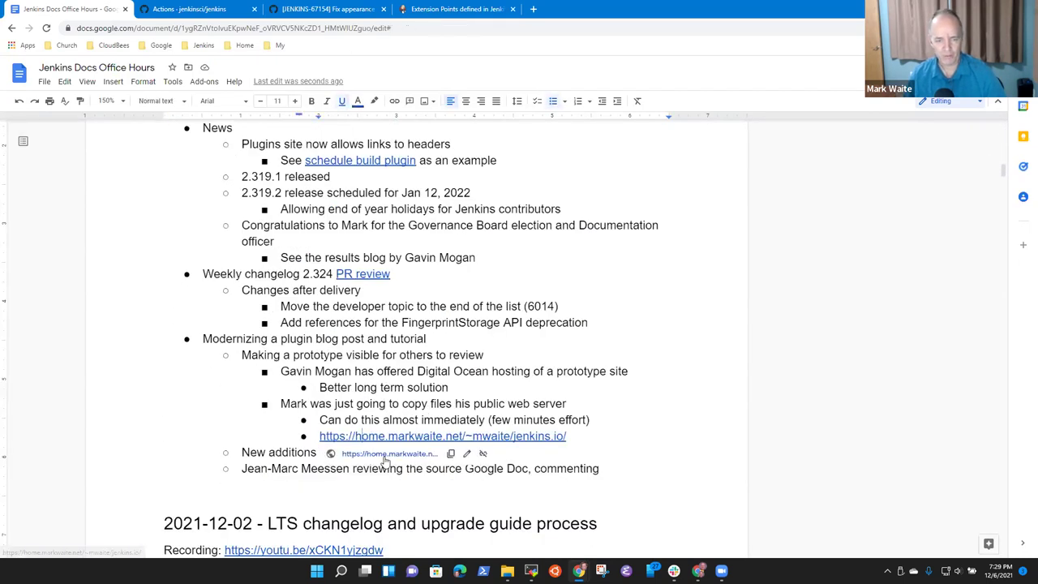
left_click(385, 461)
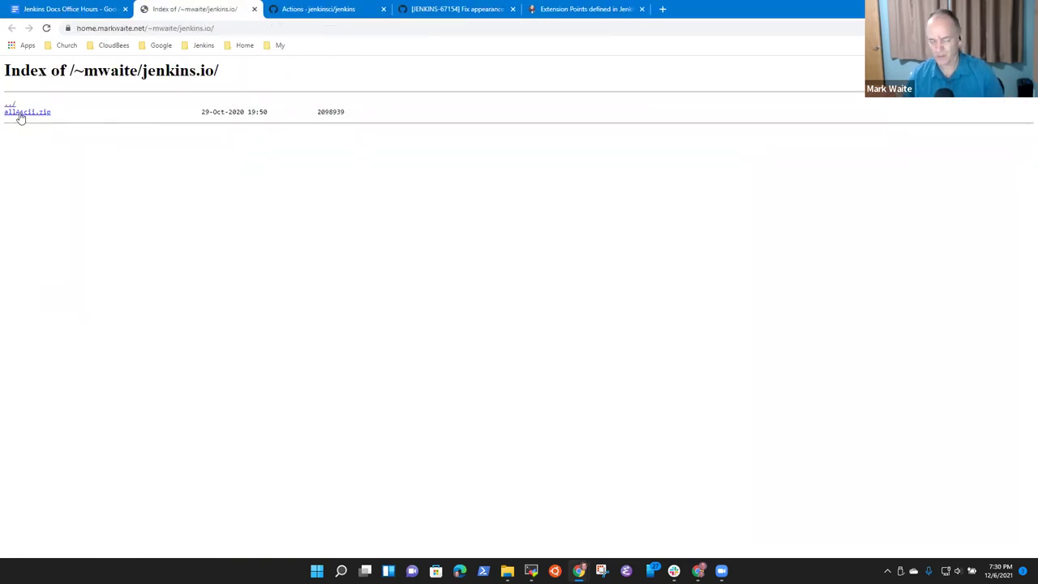
Step: Open the "Contributing to Open Source" Google Doc in a new browser tab beside the agenda and zoom it to 150%
left_click(87, 9)
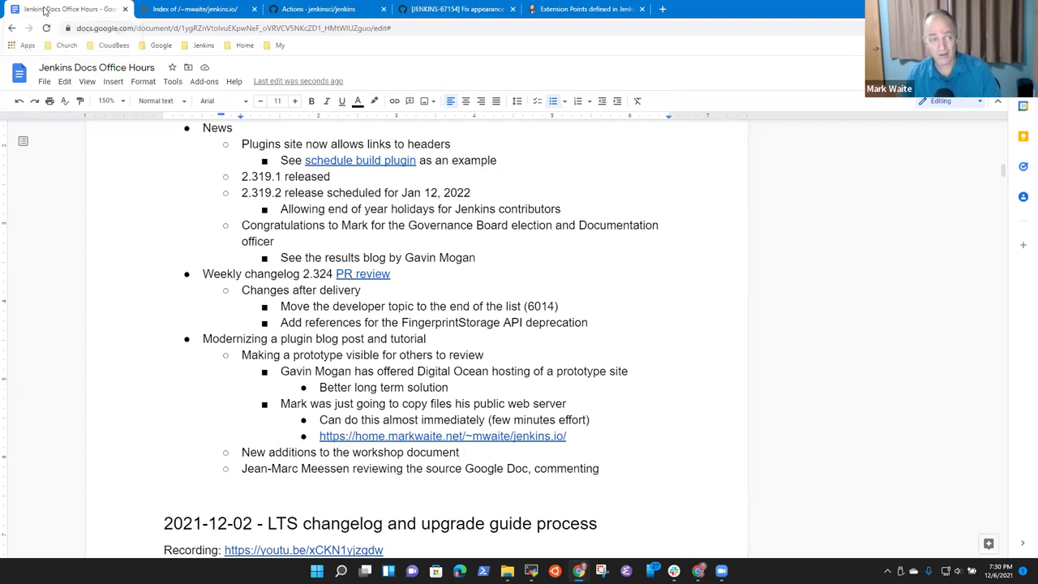
right_click(46, 10)
left_click(79, 15)
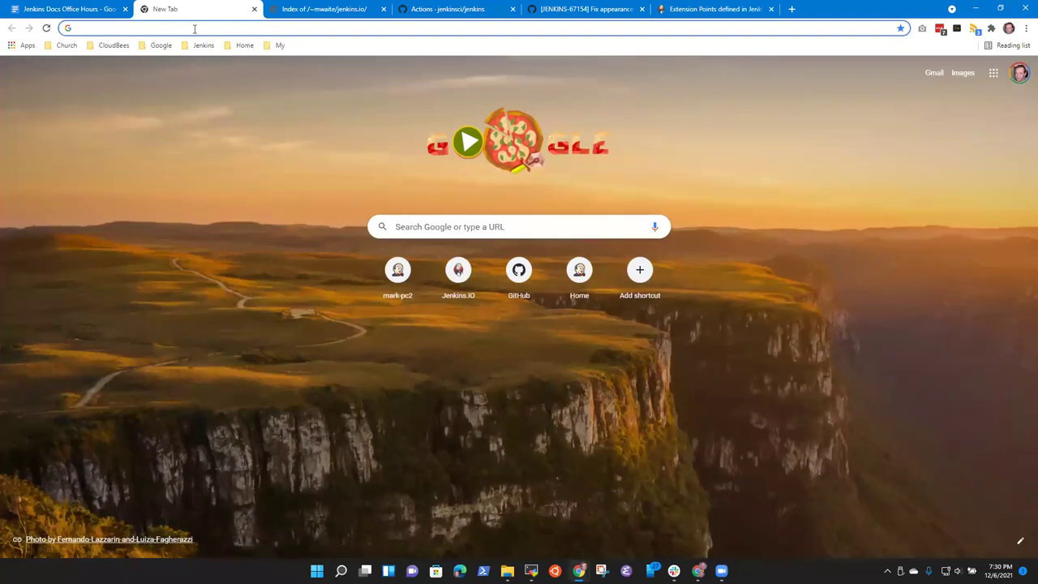
left_click(194, 29)
type("COntribu")
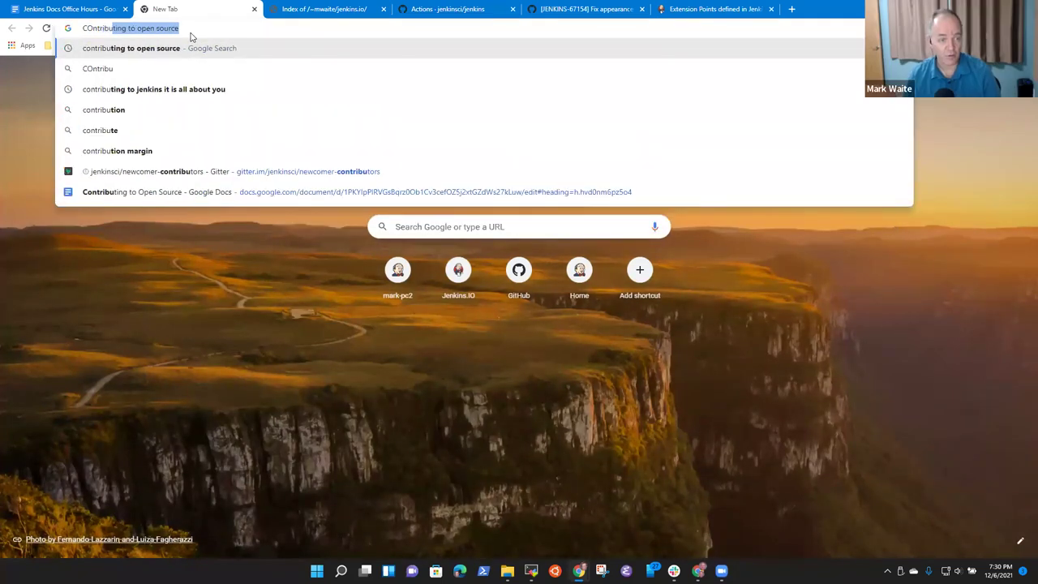
left_click(263, 194)
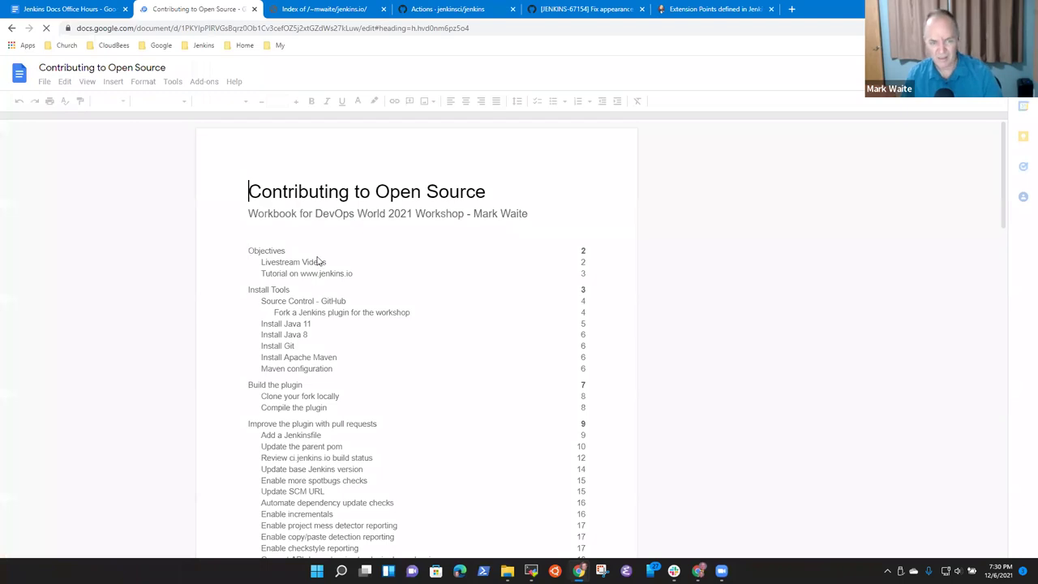
scroll(452, 359, "down", 3)
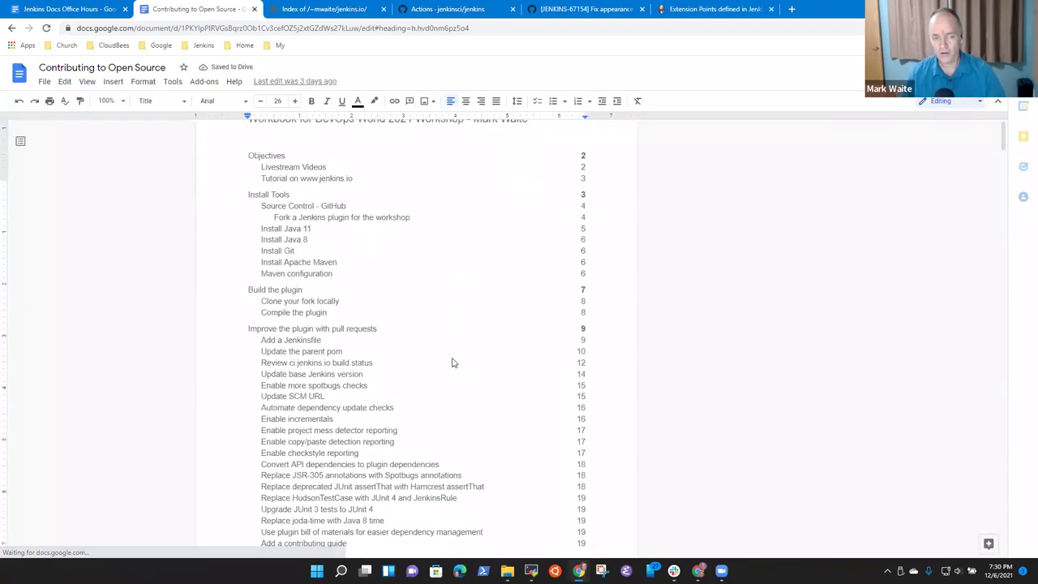
left_click(120, 103)
left_click(111, 233)
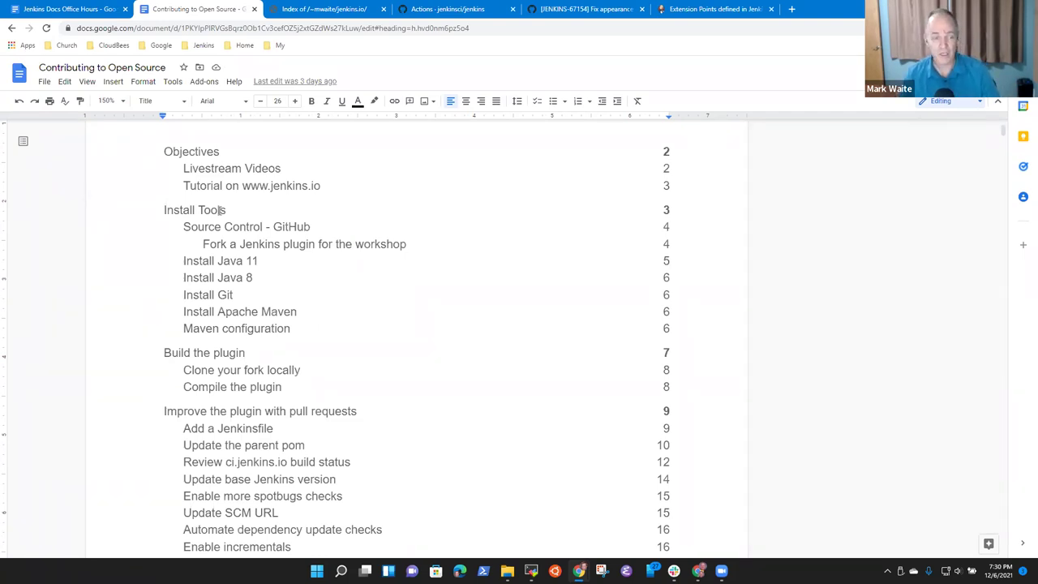
Step: Go to the Livestream Videos section from the table of contents and look over its Part 1 to Part 5 entries
left_click(246, 186)
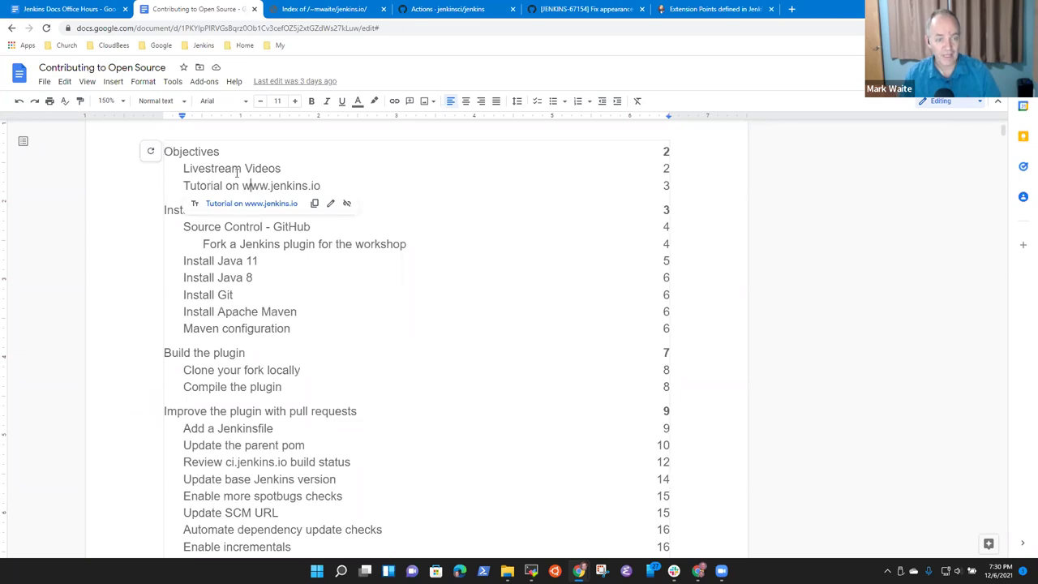
left_click(237, 169)
left_click(263, 191)
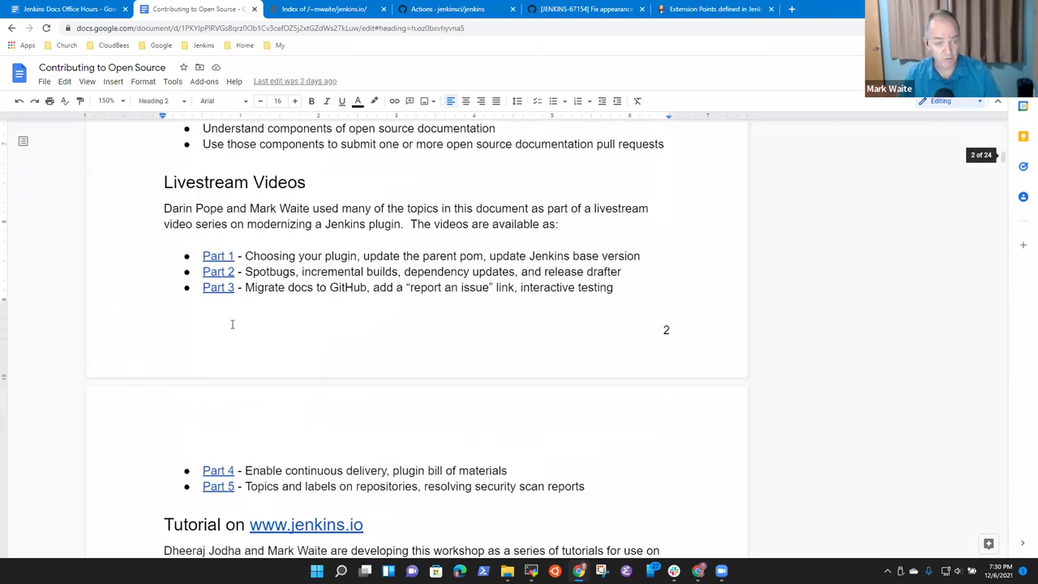
scroll(299, 284, "down", 3)
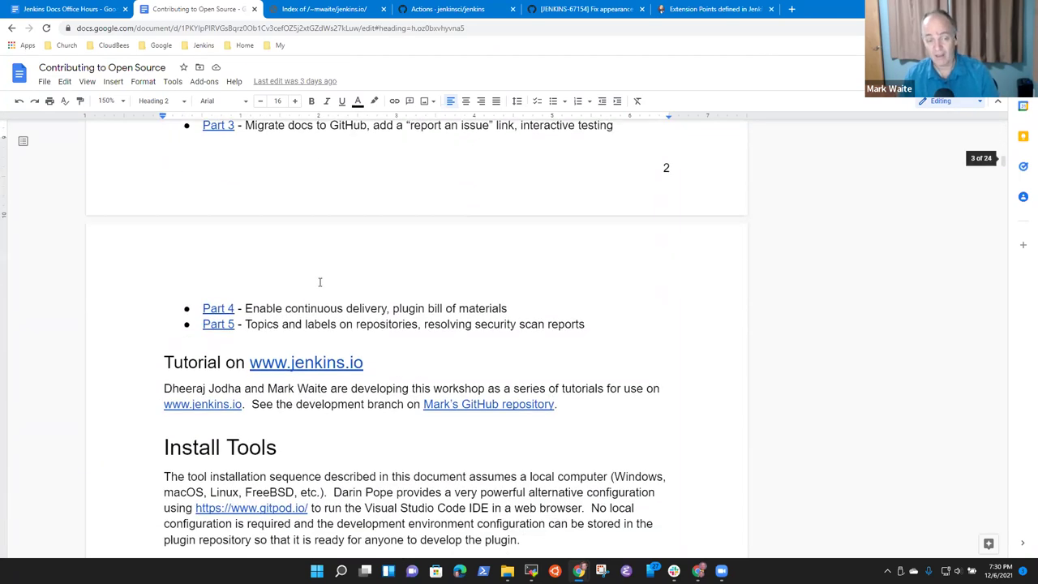
scroll(340, 296, "up", 2)
scroll(357, 292, "up", 1)
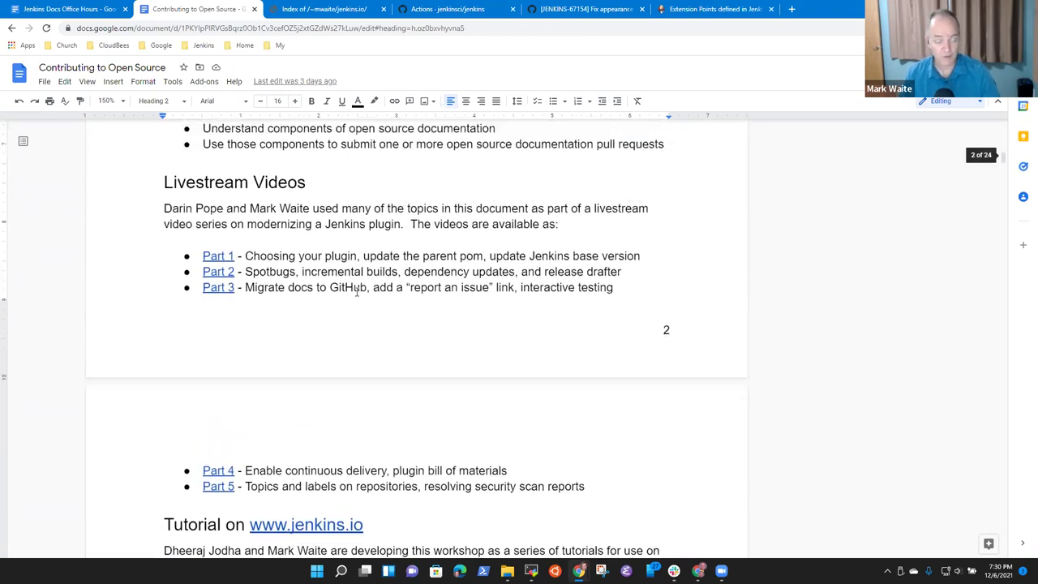
Step: Refresh the workbook's table of contents and look through its plugin improvement topics
key("ctrl+Home")
scroll(231, 247, "down", 2)
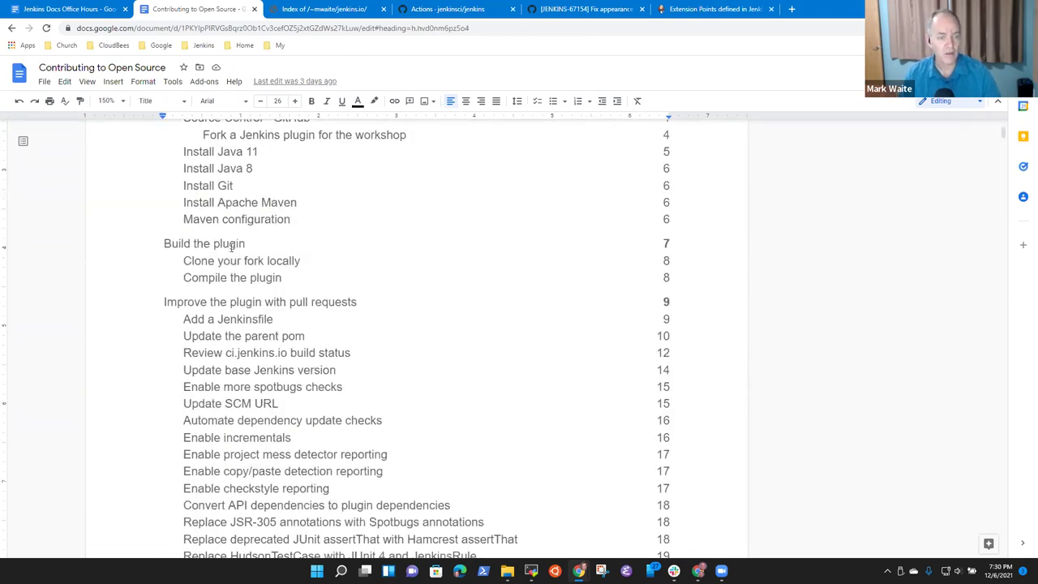
scroll(283, 301, "down", 1)
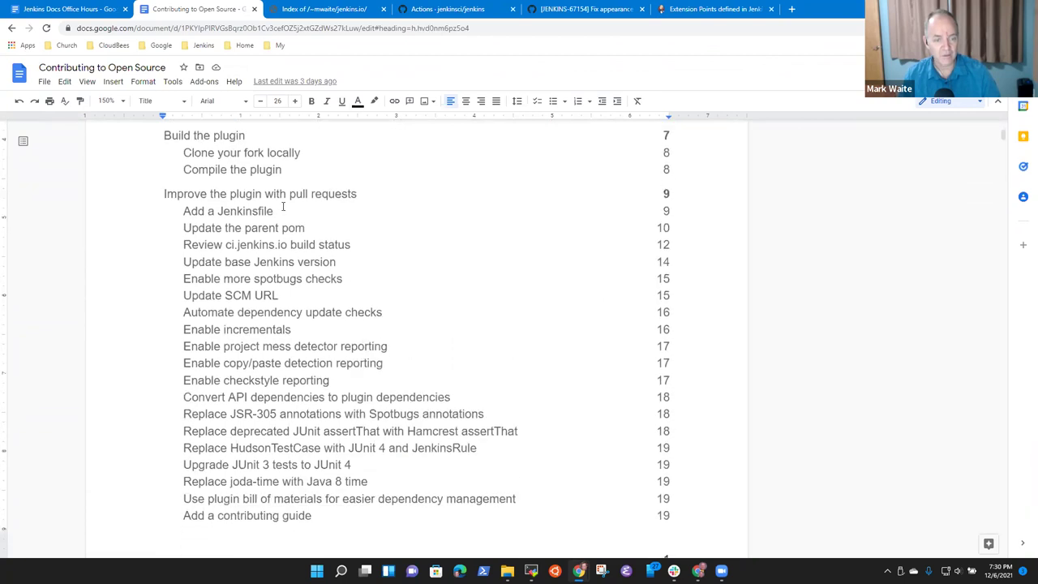
left_click(278, 197)
scroll(278, 197, "up", 4)
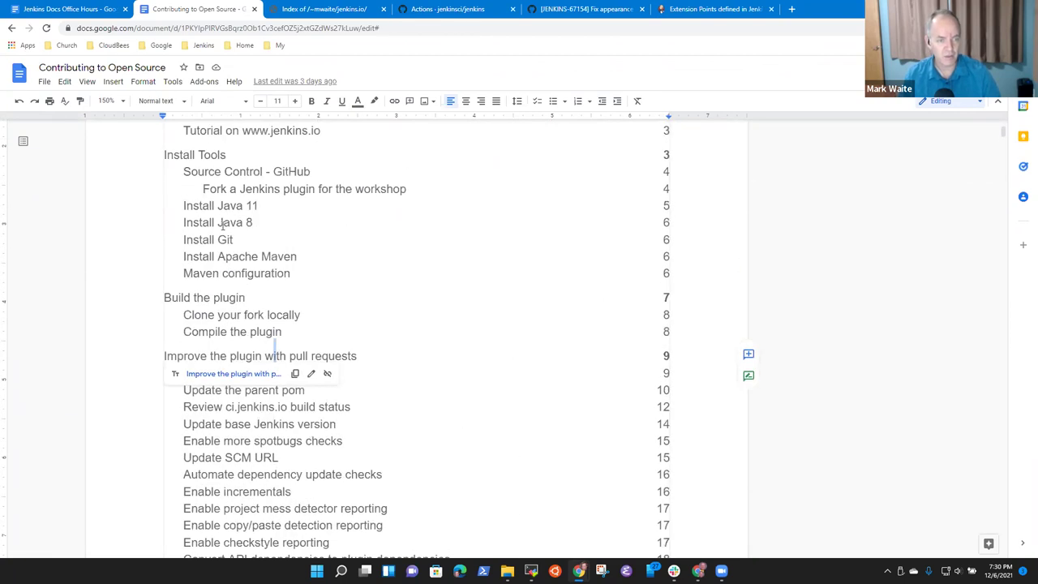
scroll(288, 328, "down", 7)
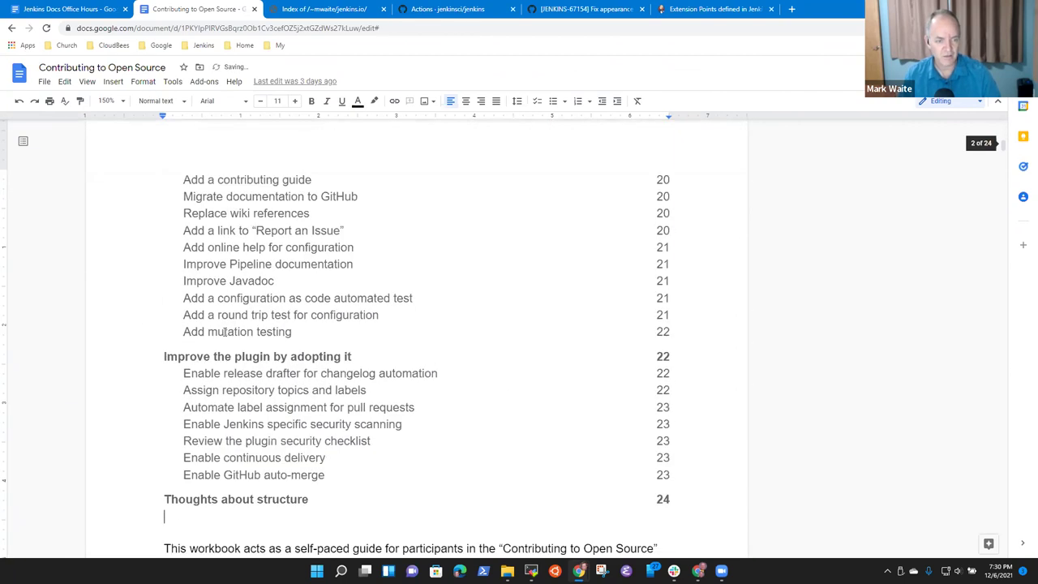
scroll(288, 328, "up", 5)
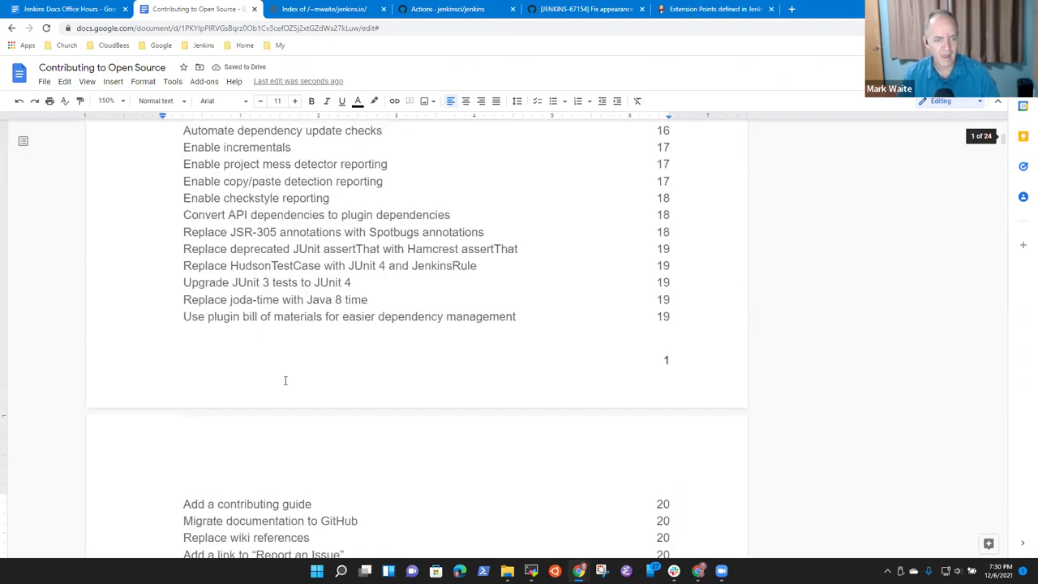
scroll(301, 378, "up", 3)
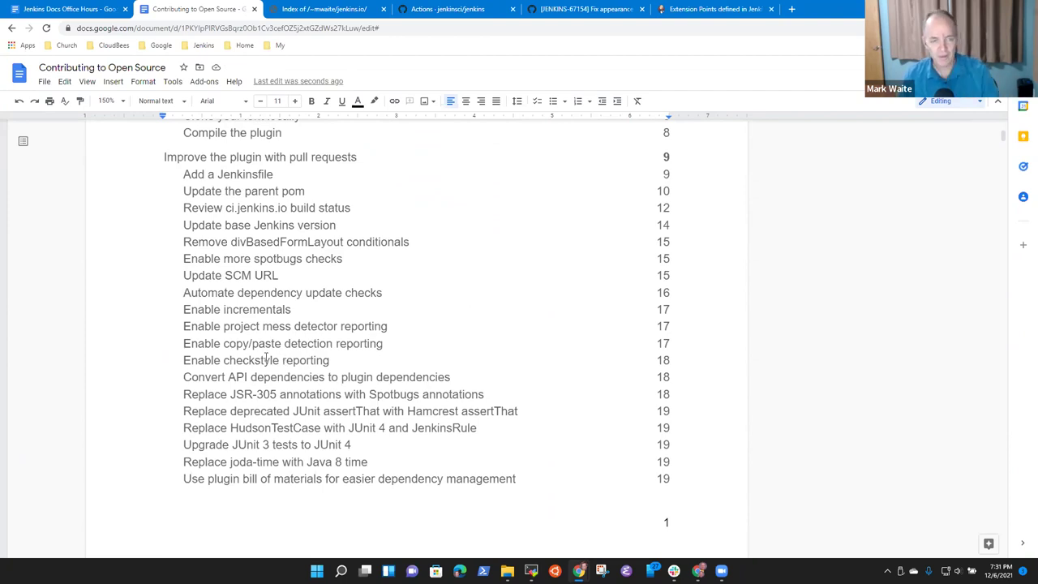
Step: Go to the "Enable checkstyle reporting" section from the table of contents and examine its opening paragraph
left_click(274, 360)
left_click(270, 379)
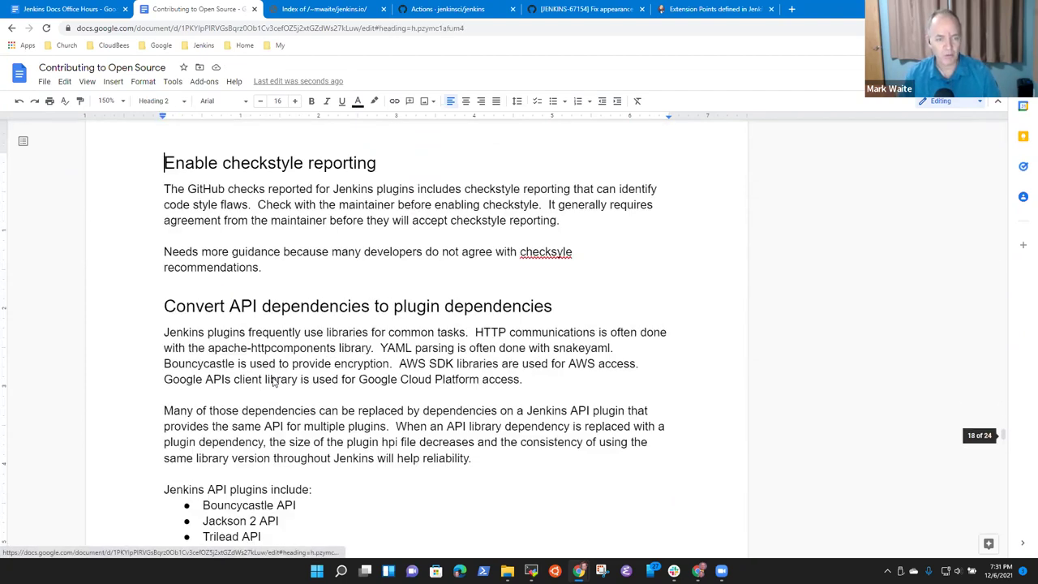
key("Down")
key("Down")
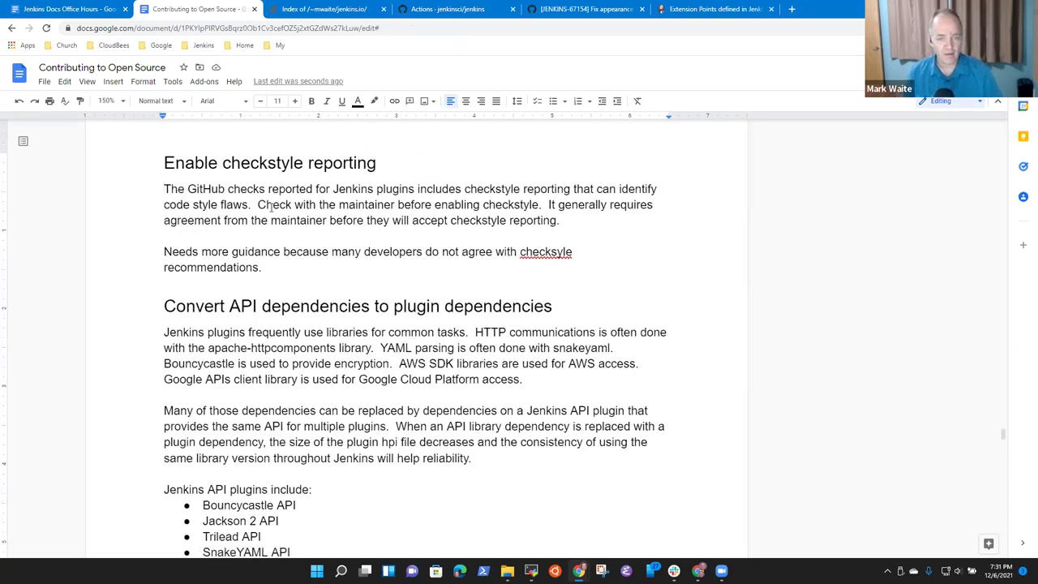
key("shift+Down")
key("shift+Down")
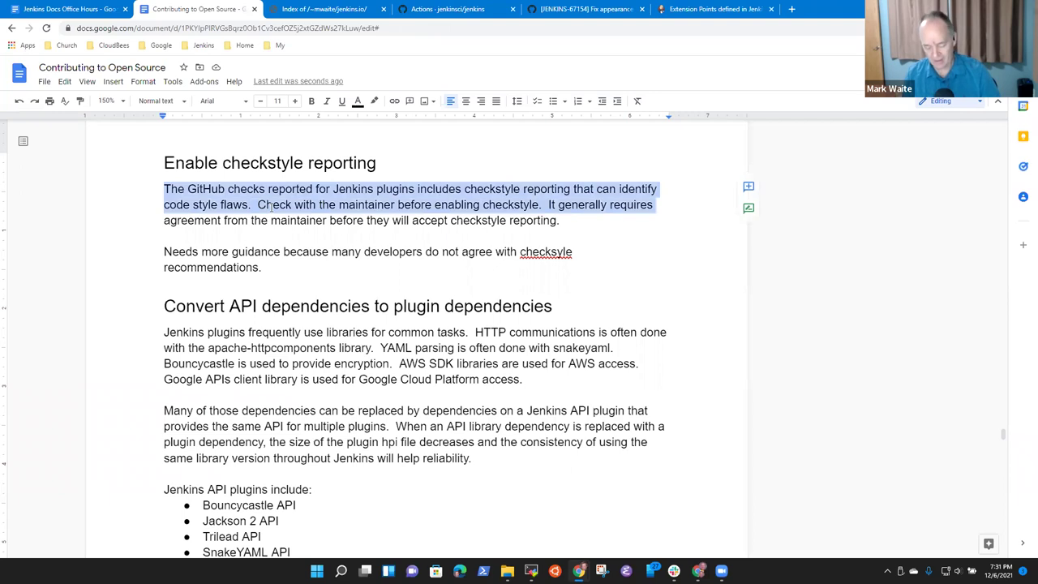
key("shift+Down")
key("Up")
key("Up")
key("Up")
key("Up")
key("Down")
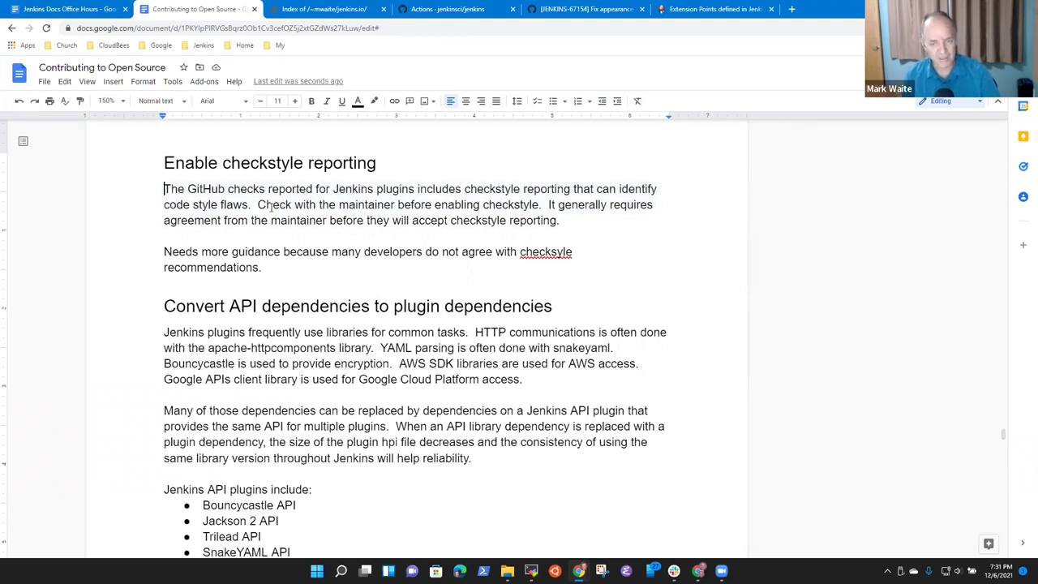
Step: Highlight the sentence about checking with the maintainer before enabling checkstyle for review
key("ctrl+Right")
key("ctrl+Right")
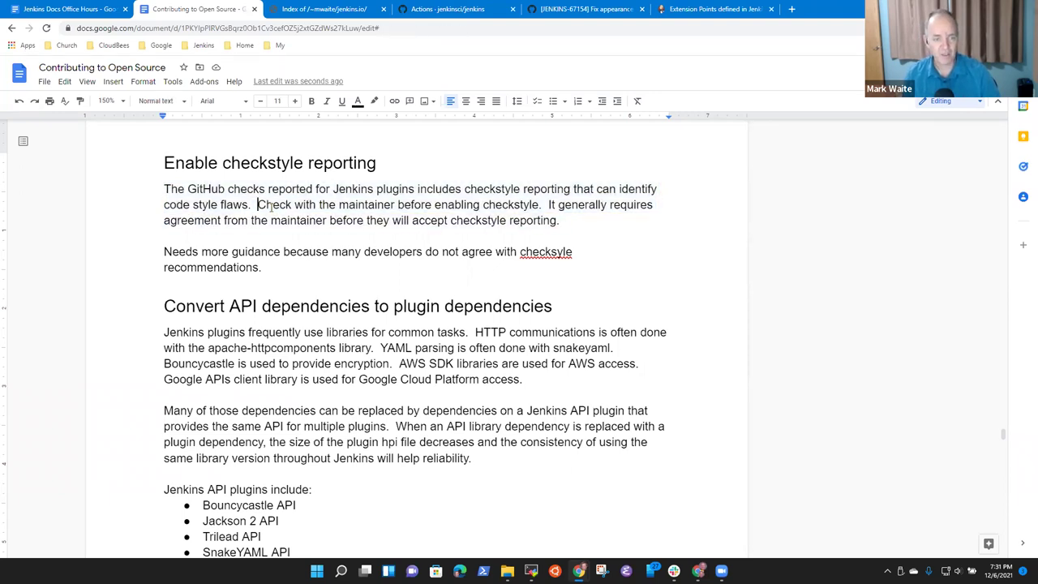
key("ctrl+shift+Right")
key("ctrl+shift+Right")
key("ctrl+shift+Right")
key("ctrl+shift+Right")
key("ctrl+shift+Right")
key("ctrl+shift+Right")
key("ctrl+shift+Right")
key("ctrl+shift+Right")
key("ctrl+shift+Left")
key("ctrl+shift+Right")
Step: Correct the misspelled "checksyle" to "checkstyle" in the sentence about needing more guidance
key("Down")
key("Down")
key("Down")
key("Down")
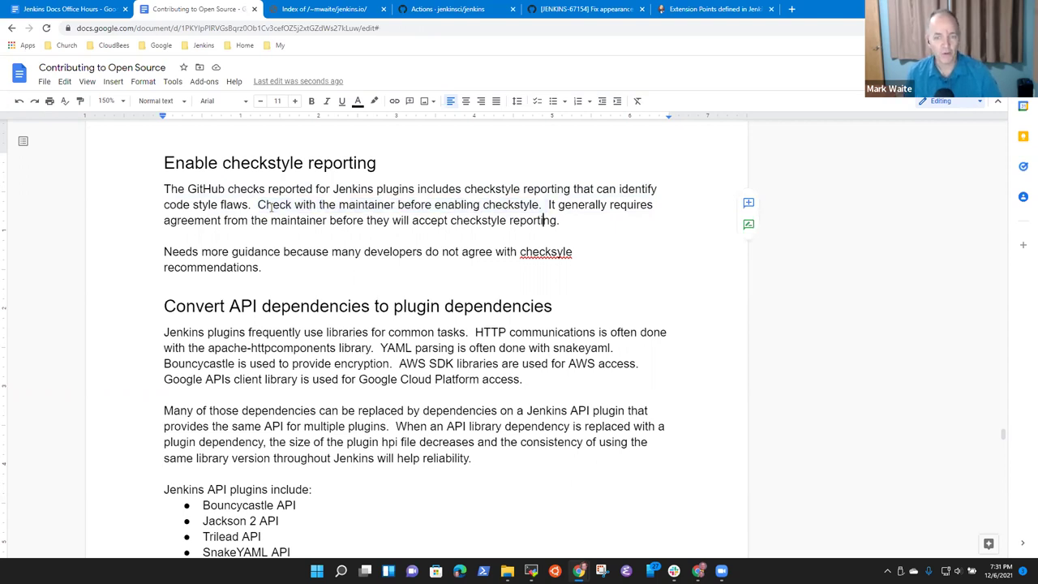
key("Up")
key("Right")
key("Right")
type("t")
Step: Insert "Default settings on checkstyle are so noisy that they are useless." before the sentence starting "It generally requires"
key("Up")
key("Up")
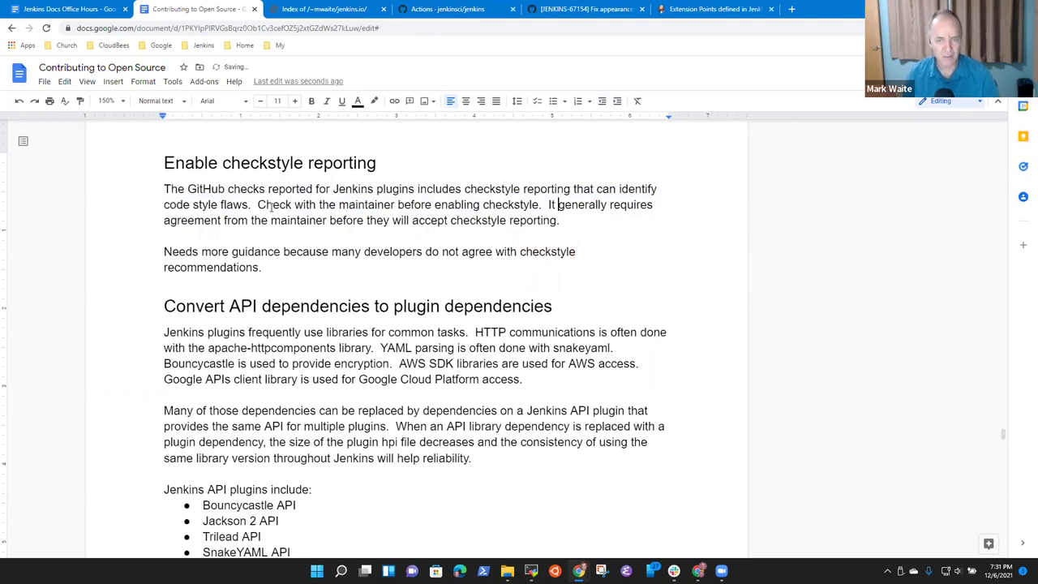
type("Default ")
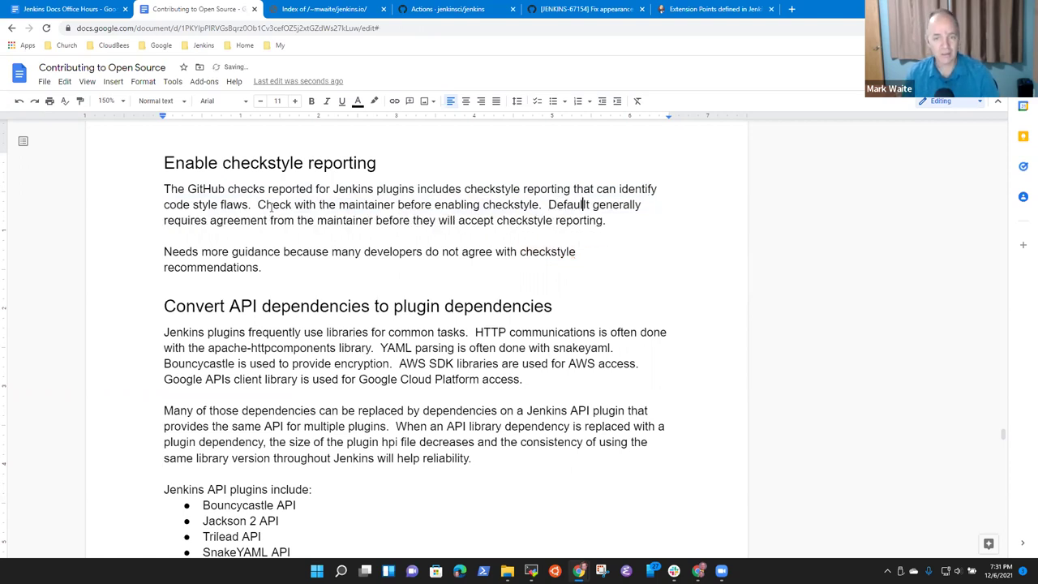
type("settings on")
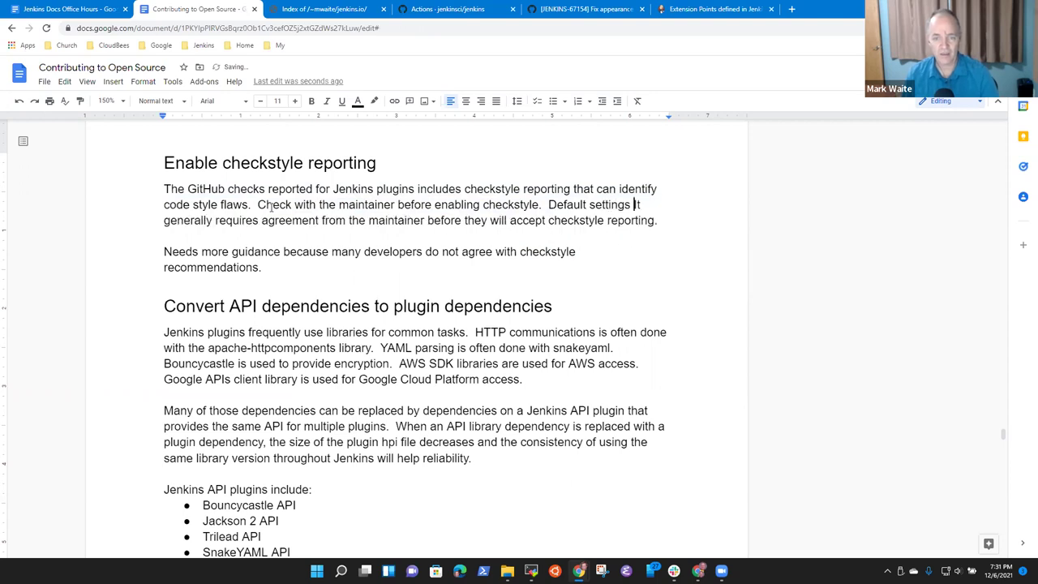
type("eck")
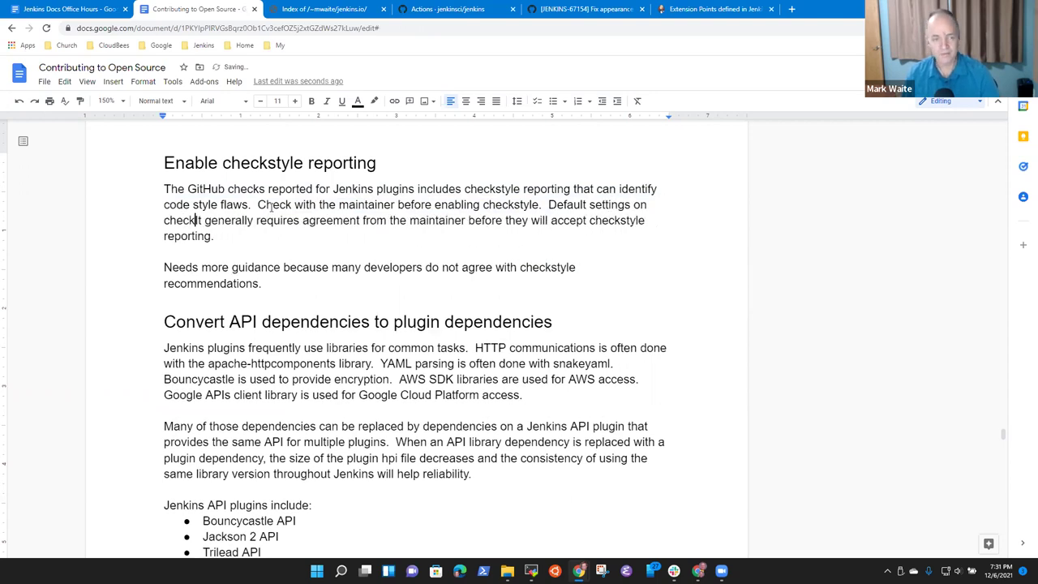
type("style ar")
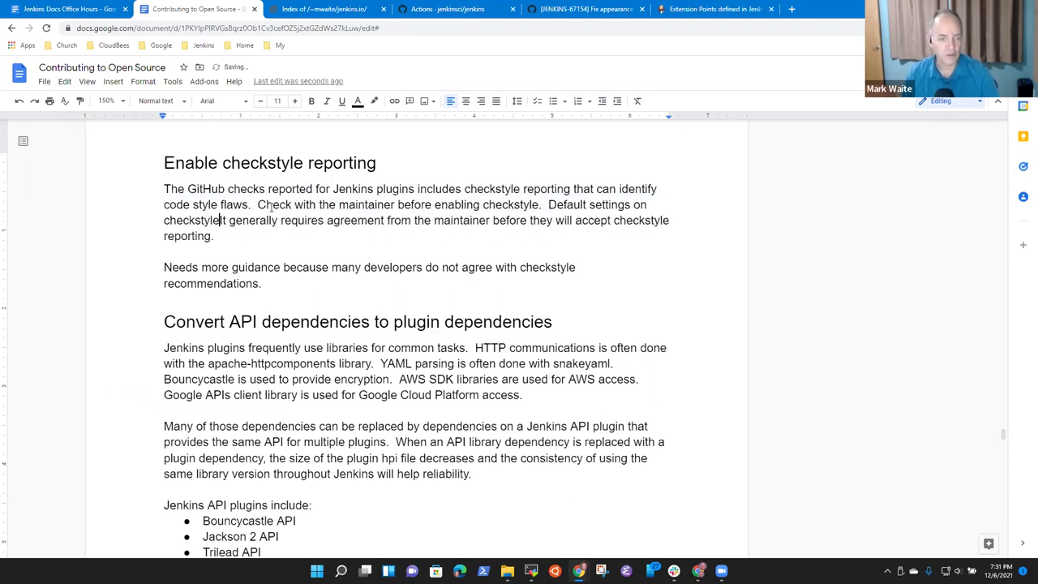
type("e so")
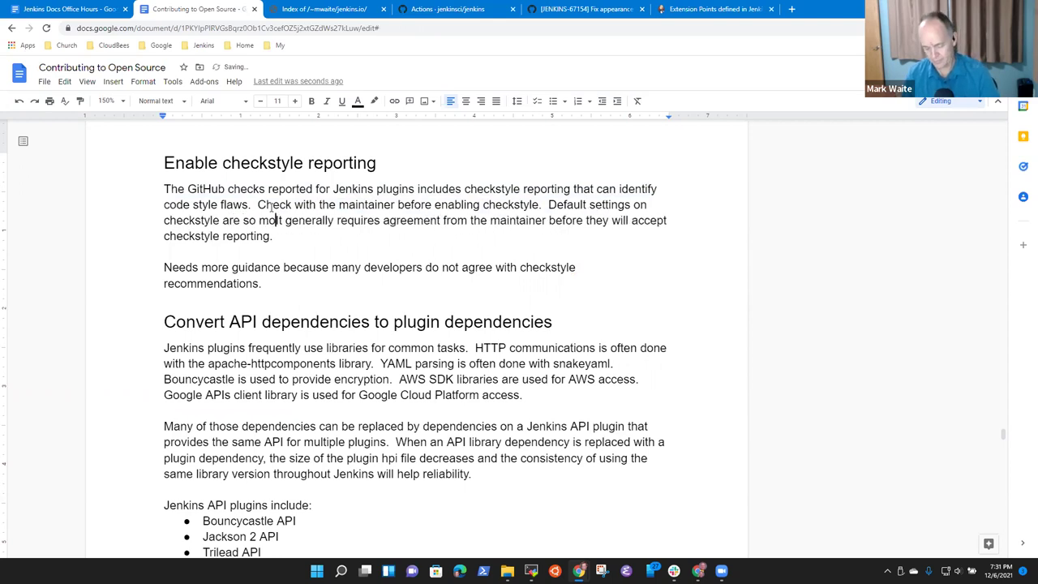
type(" noisyd i")
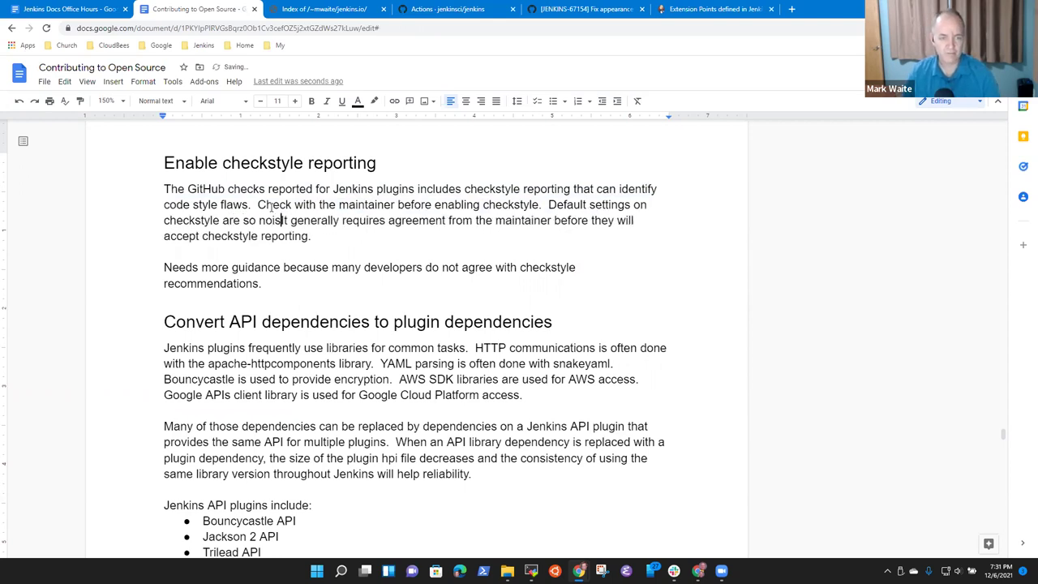
key("BackSpace")
key("BackSpace")
type("that they are ")
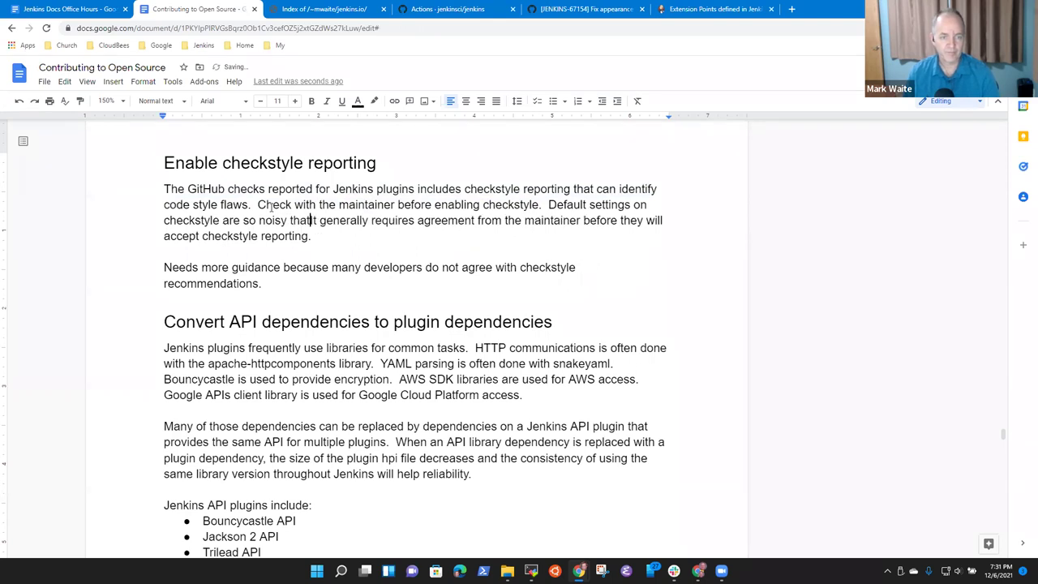
type("useless.  I")
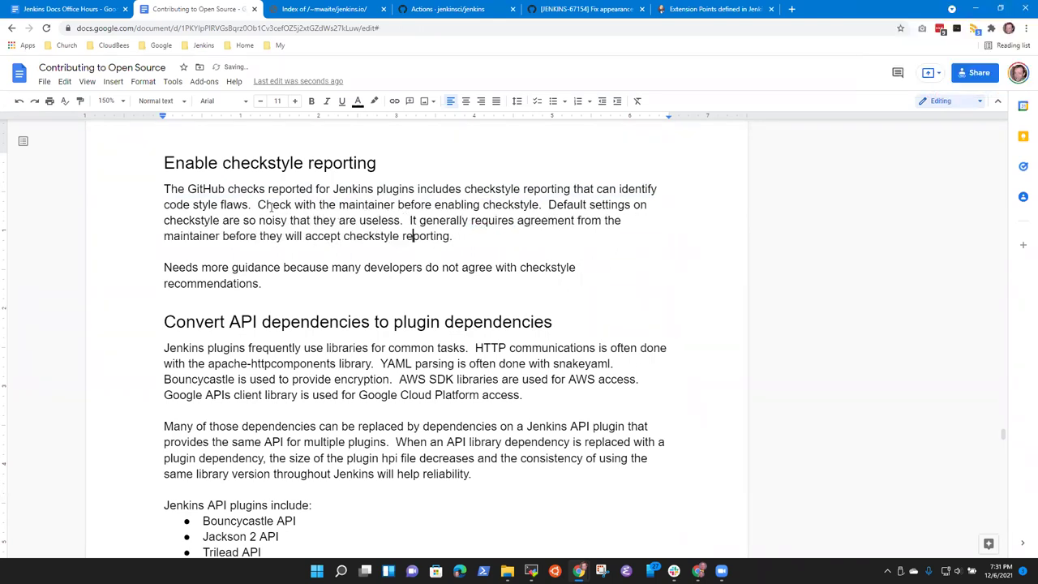
Step: Append "Requires a custom checkstyle definition that the maintainers agrees is useful" to the opening paragraph of "Enable checkstyle reporting"
type("  Req")
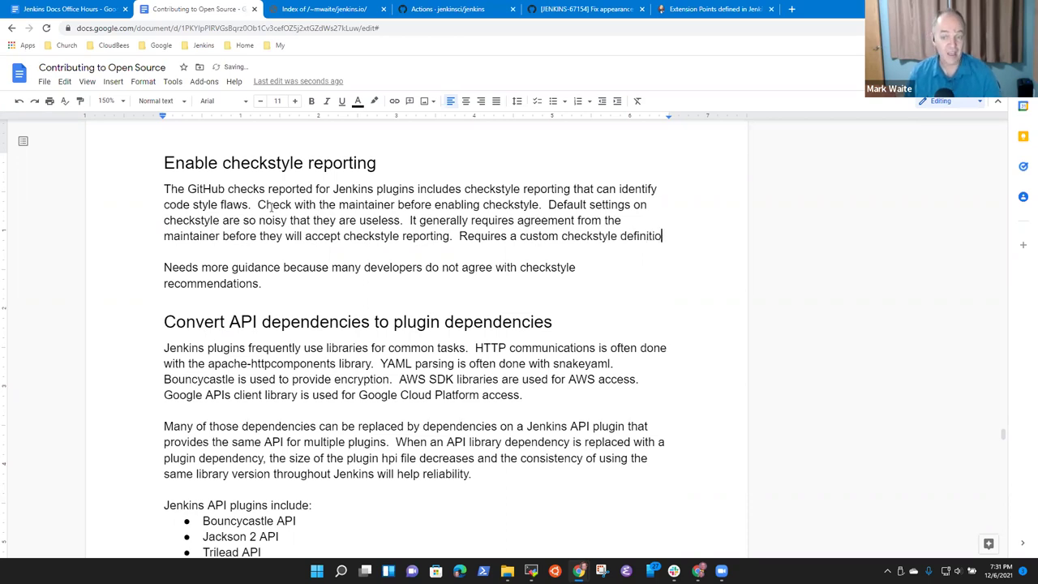
type("that the maintainers agrees is useful")
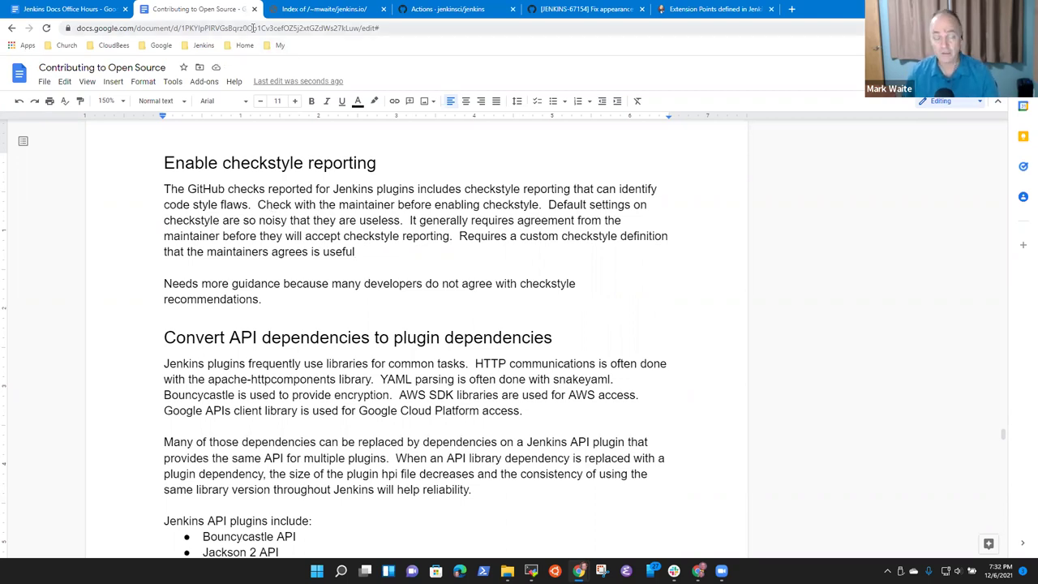
Step: Open the pull requests of the jenkinsci/jenkins GitHub repository in a new browser tab beside the workbook
right_click(216, 14)
left_click(235, 24)
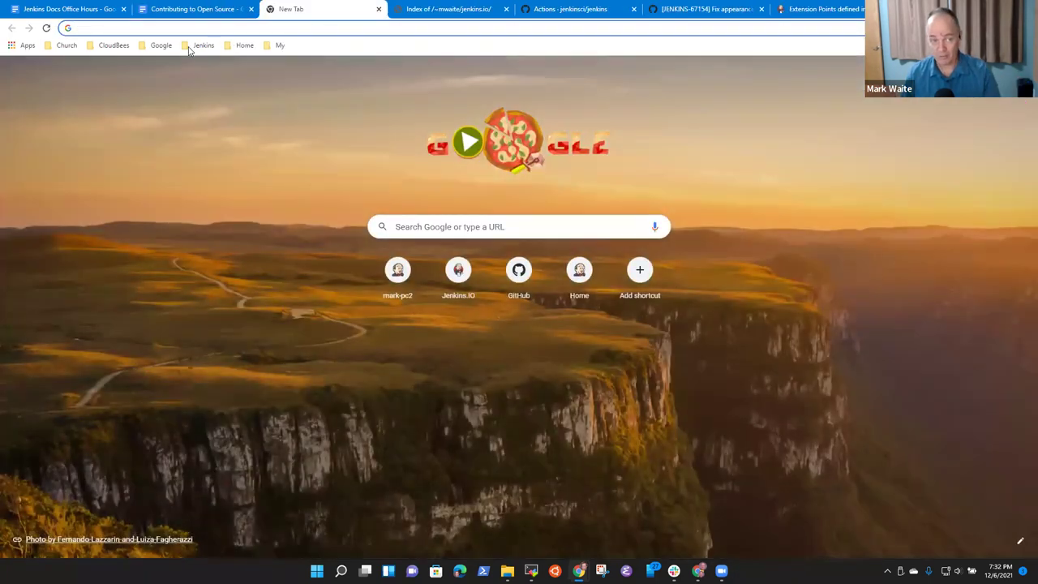
left_click(202, 45)
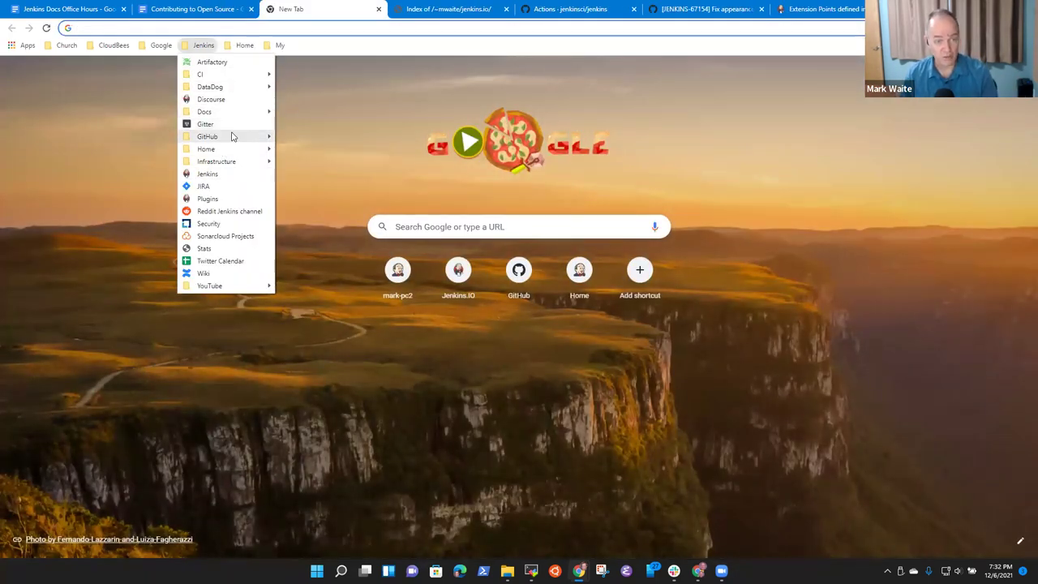
mouse_move(234, 136)
left_click(312, 148)
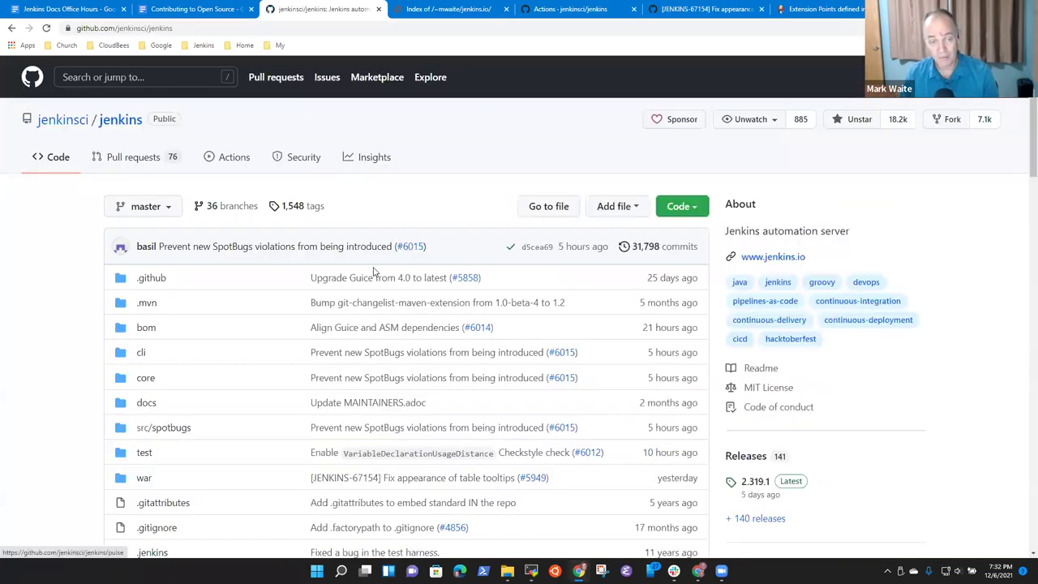
left_click(140, 156)
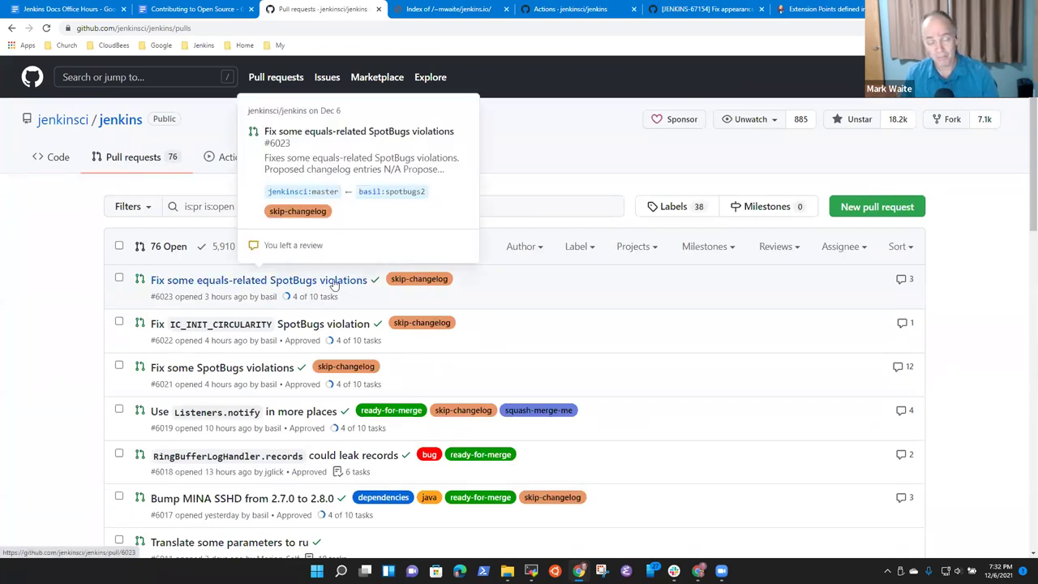
Step: List the repository's closed pull requests and search them for "checkstyle"
left_click(228, 247)
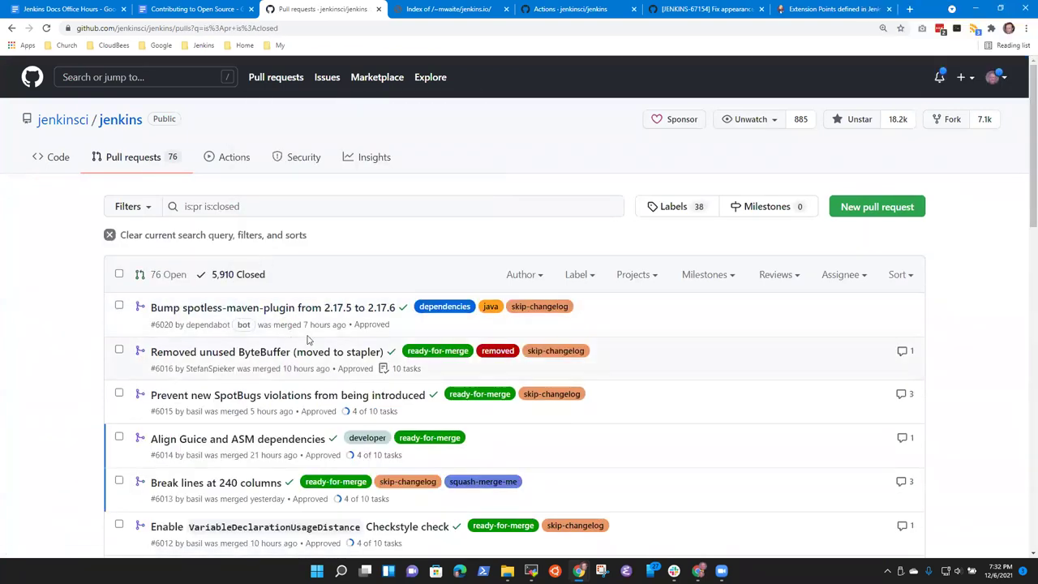
scroll(300, 332, "down", 3)
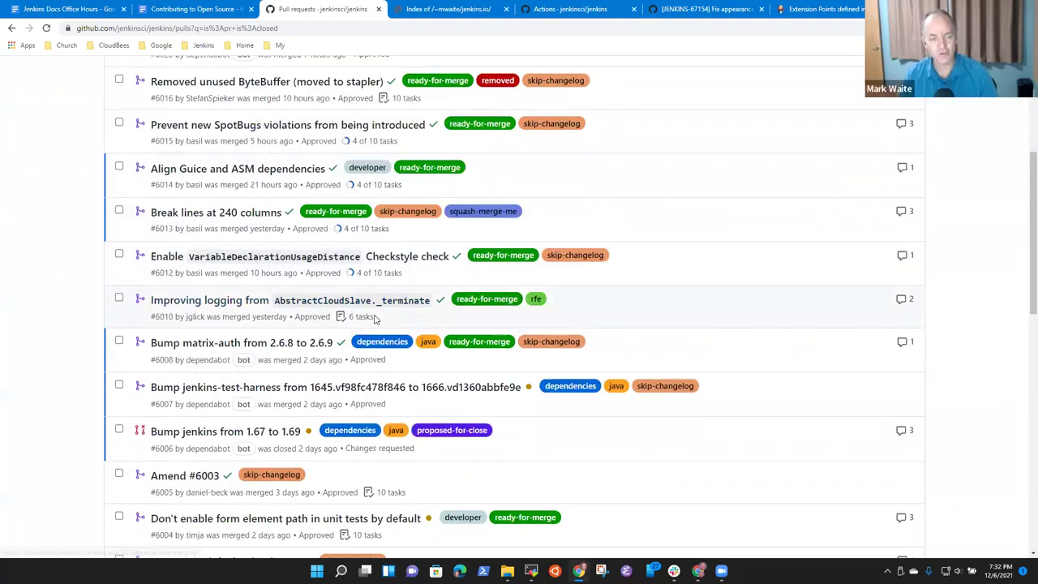
scroll(365, 318, "up", 3)
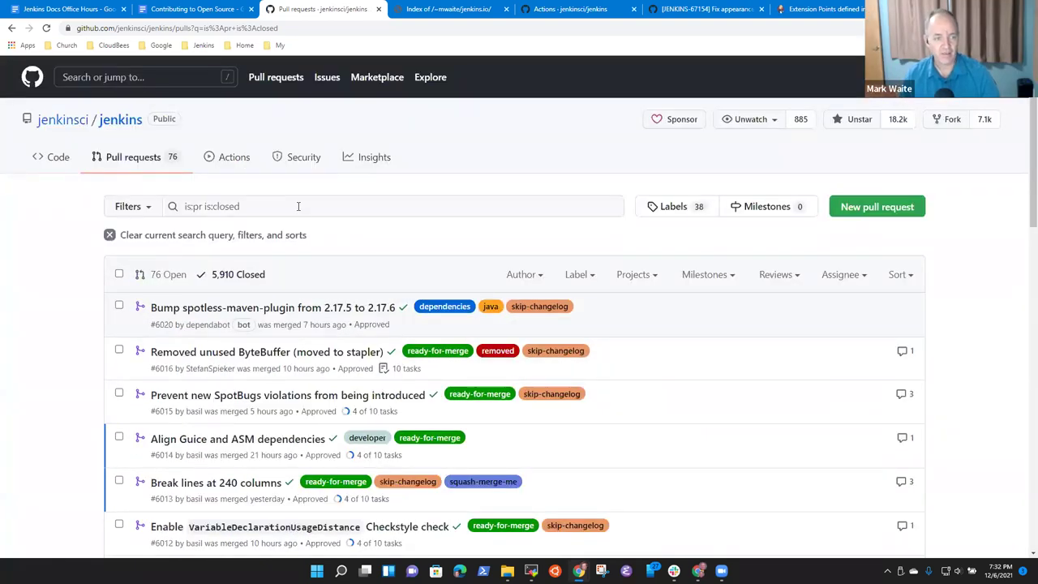
left_click(298, 206)
type("checkstyle")
key("Return")
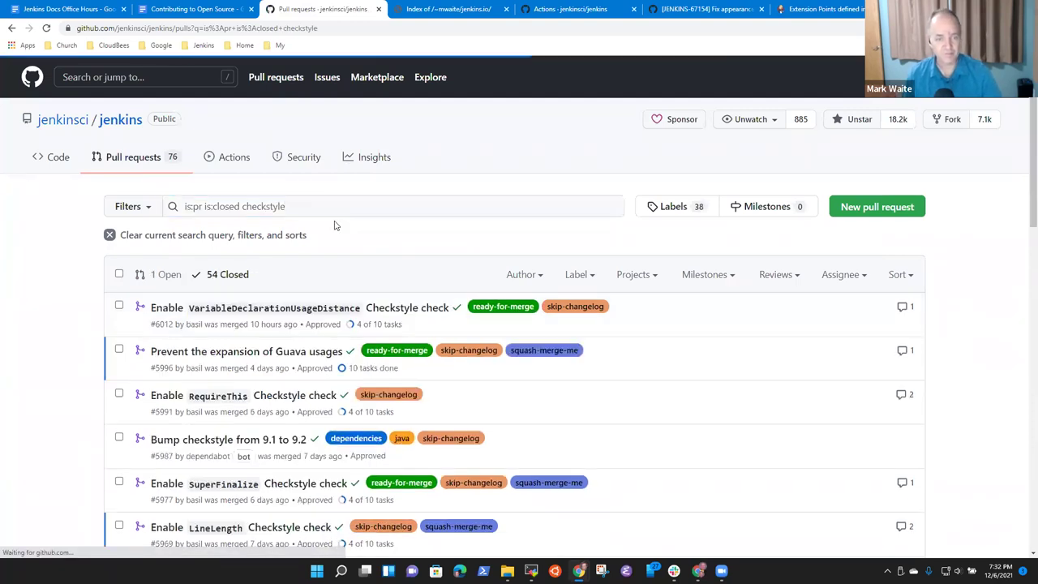
Step: Open the pull request enabling the VariableDeclarationUsageDistance Checkstyle check and examine the module lines it adds to pom.xml
left_click(338, 312)
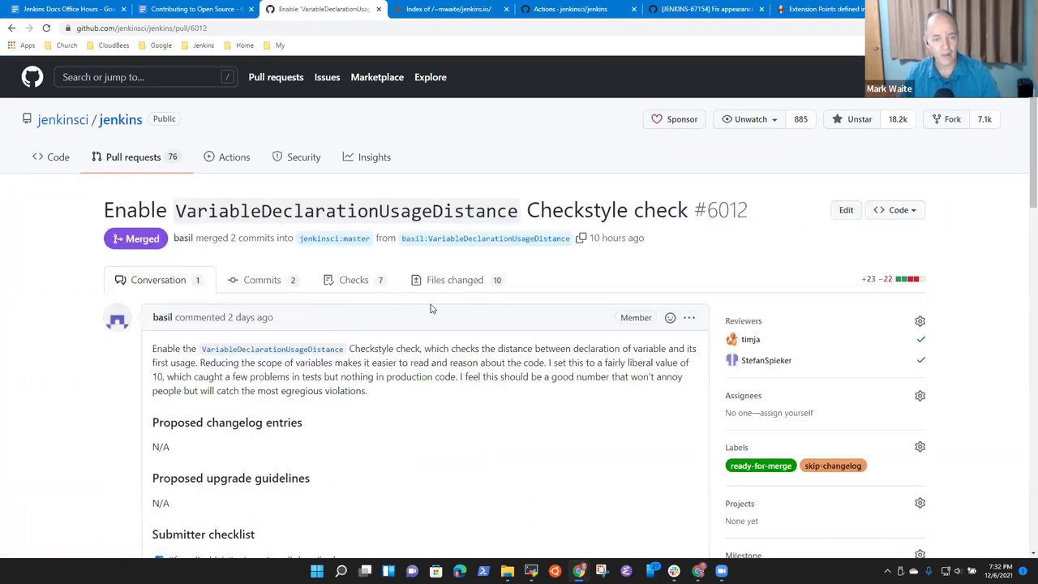
left_click(450, 283)
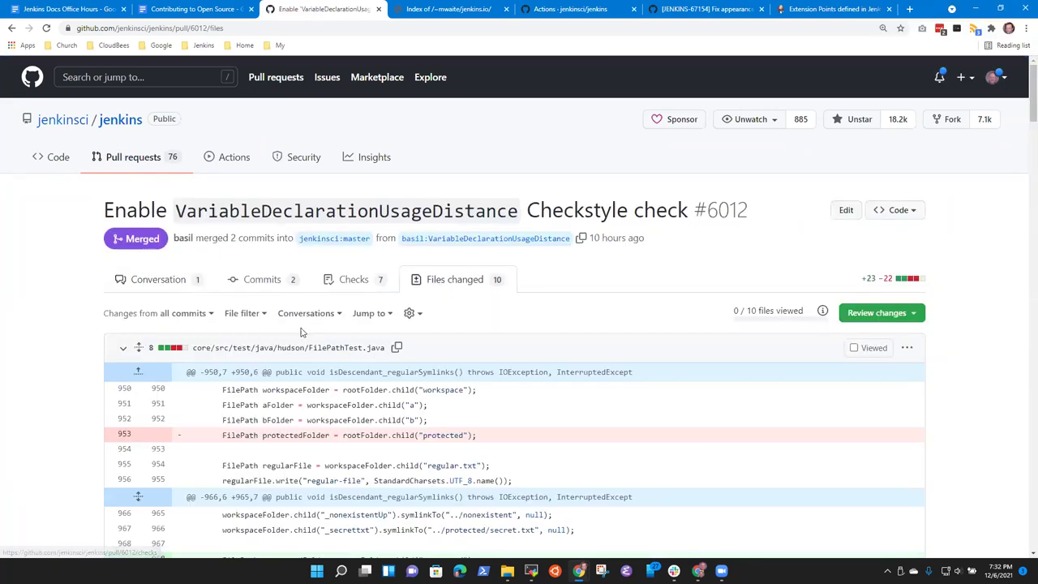
scroll(424, 319, "down", 15)
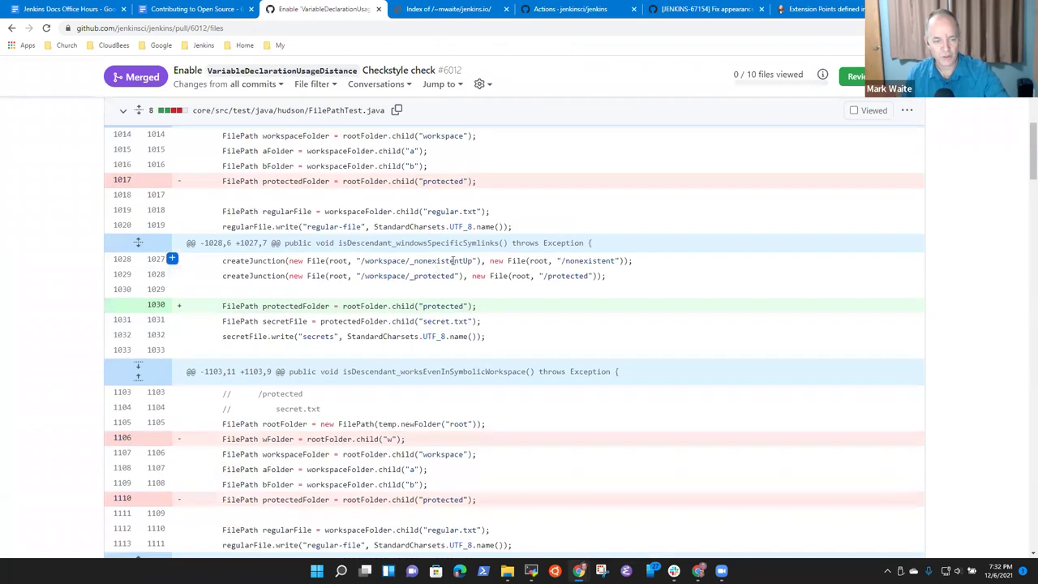
scroll(460, 265, "down", 15)
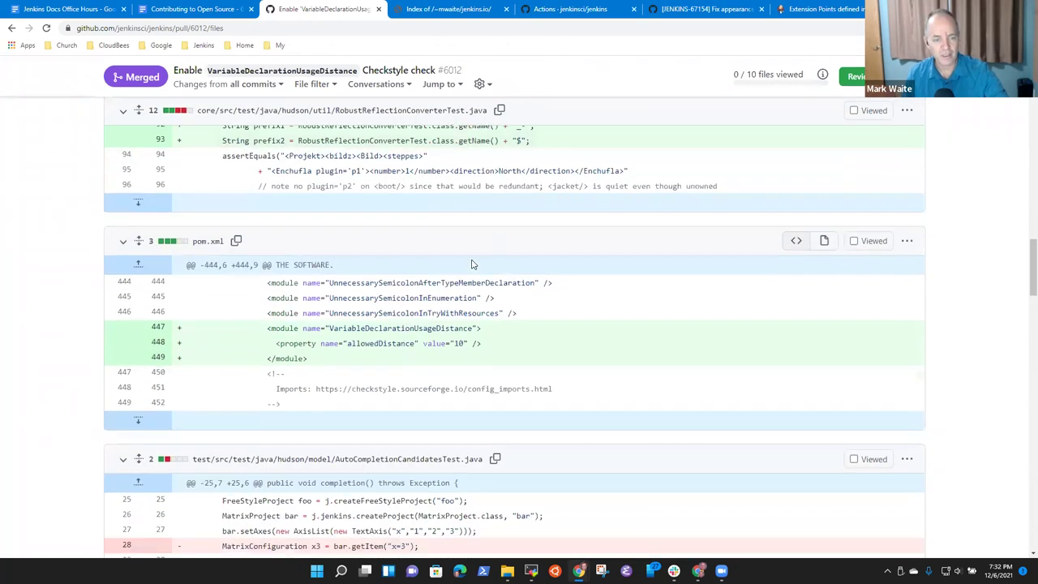
scroll(478, 261, "up", 3)
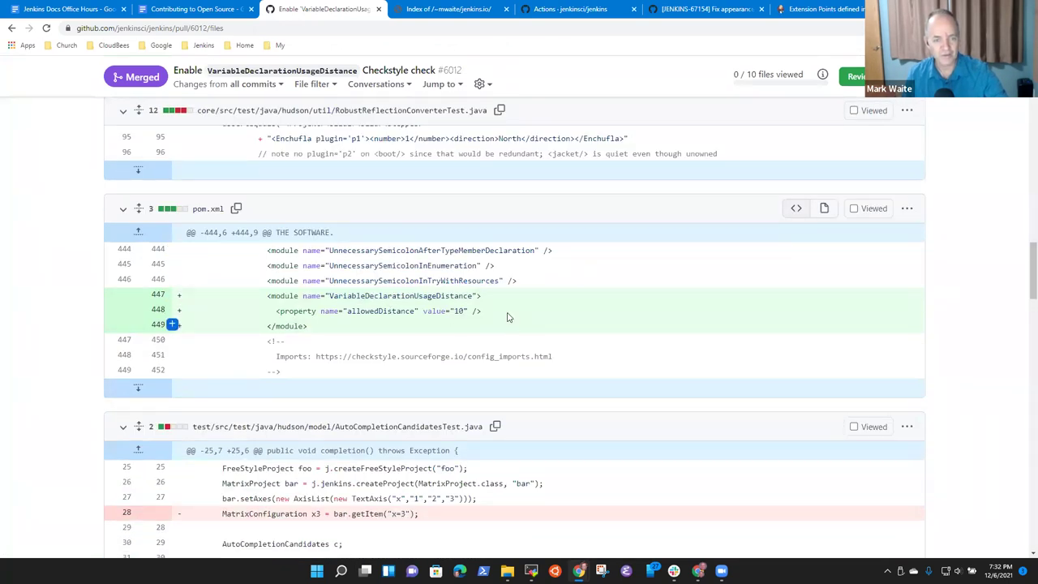
left_click_drag(172, 294, 175, 326)
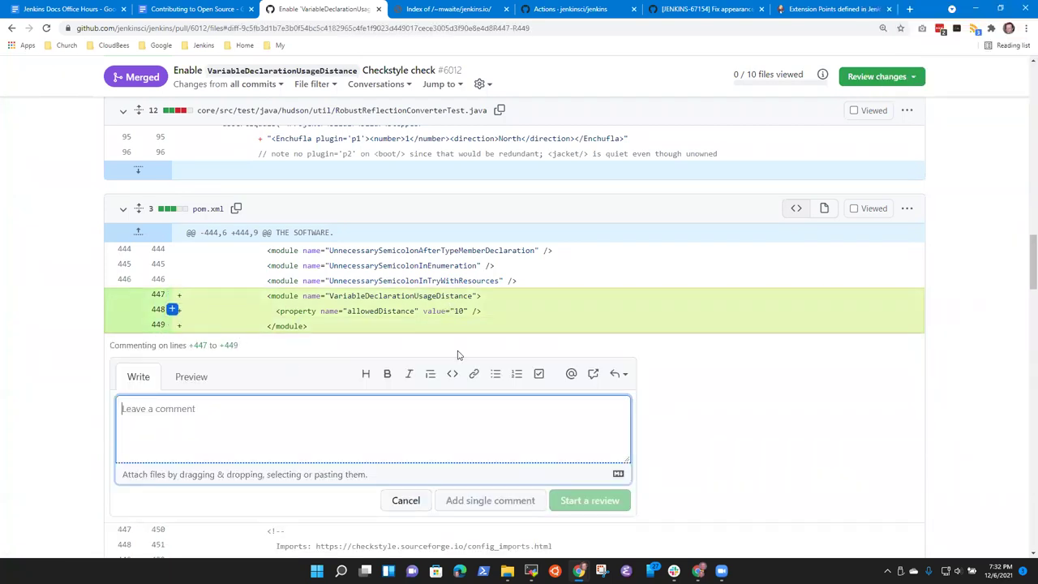
left_click(406, 501)
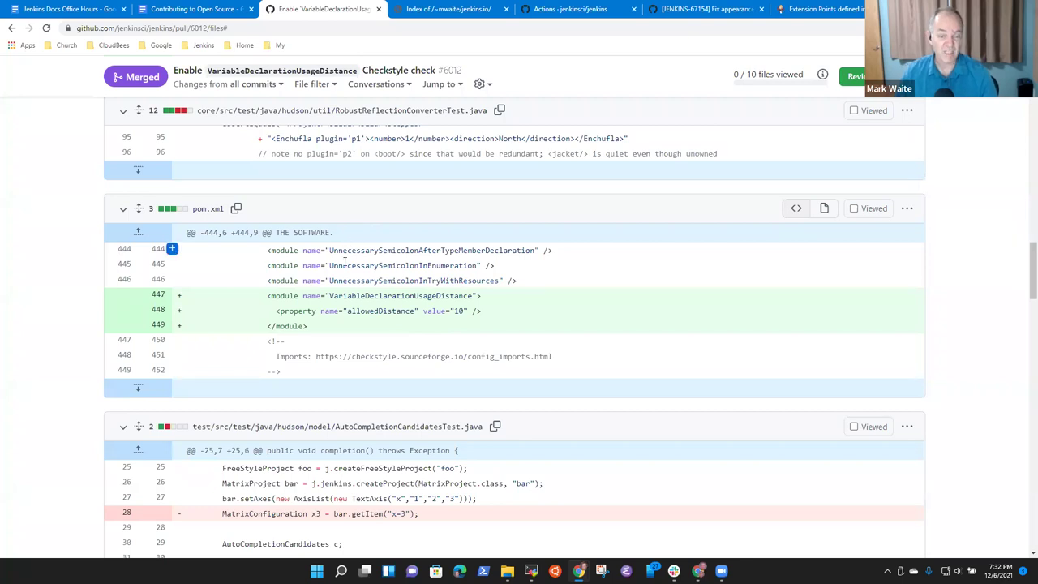
Step: Return to the Contributing to Open Source workbook and end the custom checkstyle definition sentence with a period
left_click(194, 9)
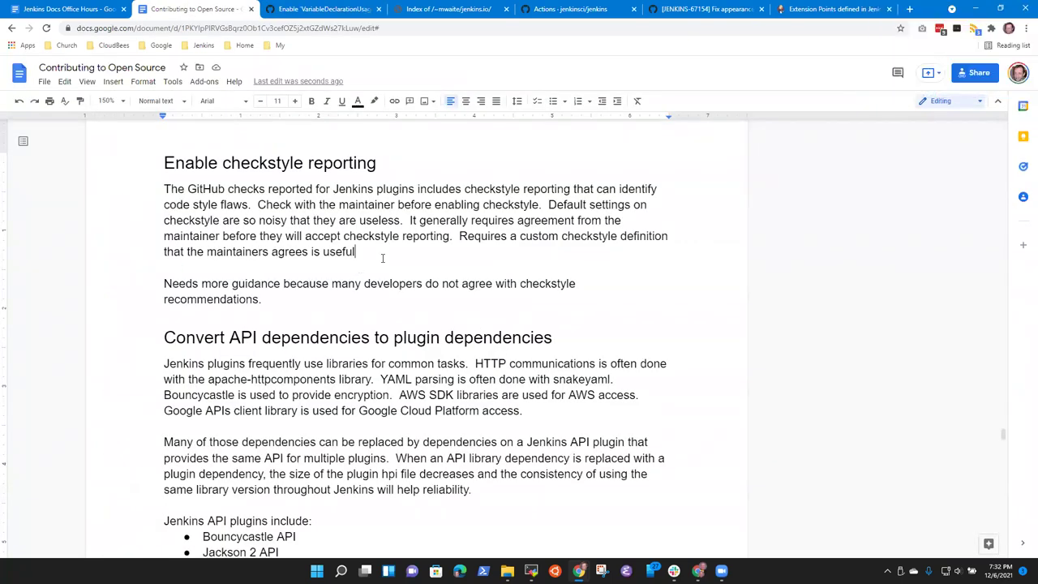
type(".")
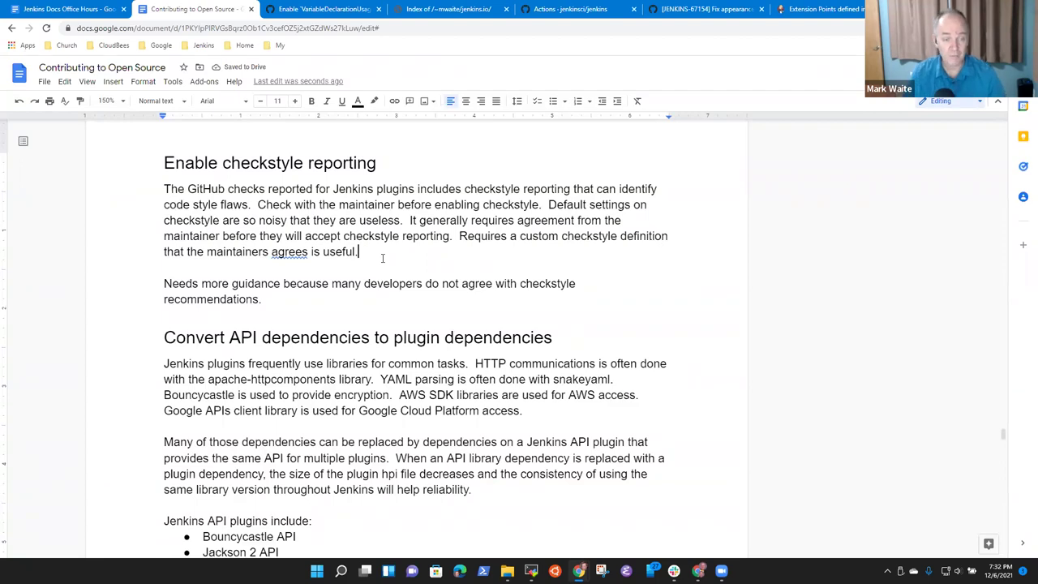
Step: Copy the whole "Enable checkstyle reporting" section, including its heading, and delete it from before "Convert API dependencies to plugin dependencies"
key("Up")
key("Up")
key("Up")
key("Up")
key("Up")
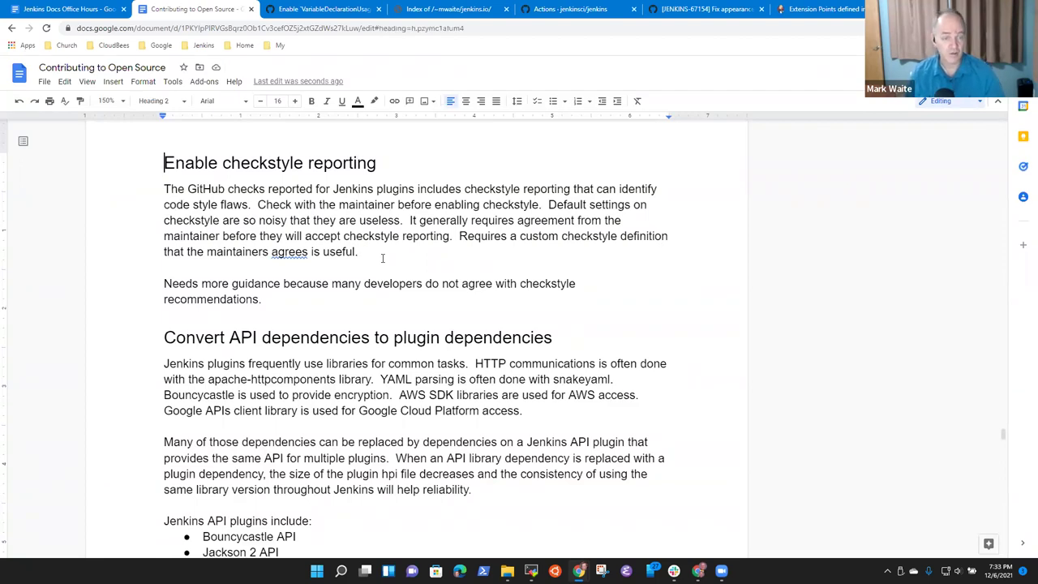
key("shift+Down")
key("shift+Down")
key("shift+Down")
key("shift+Down")
key("shift+Down")
key("shift+Down")
key("shift+Down")
key("shift+Down")
key("shift+Down")
key("ctrl+c")
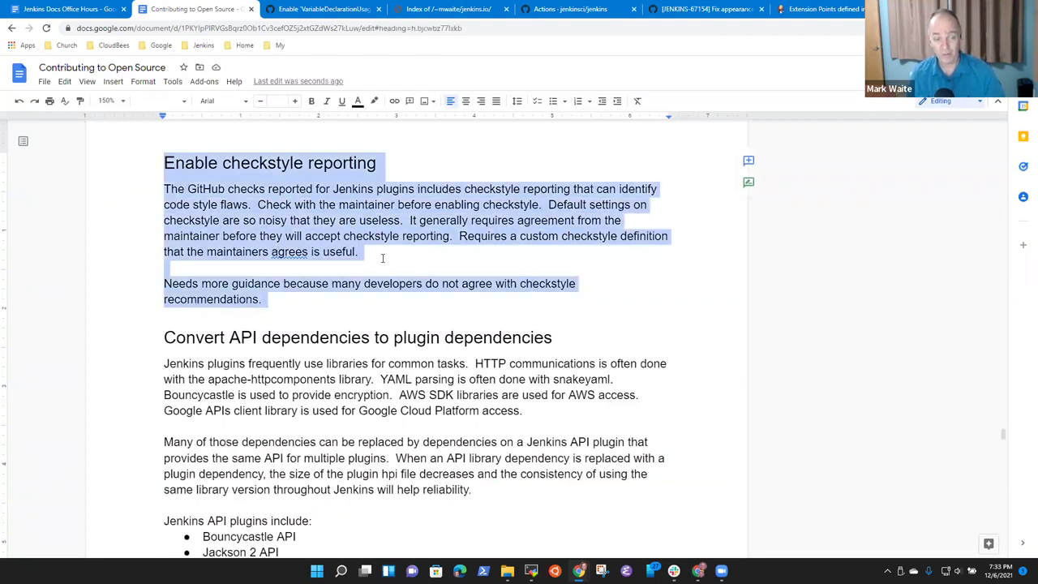
key("Delete")
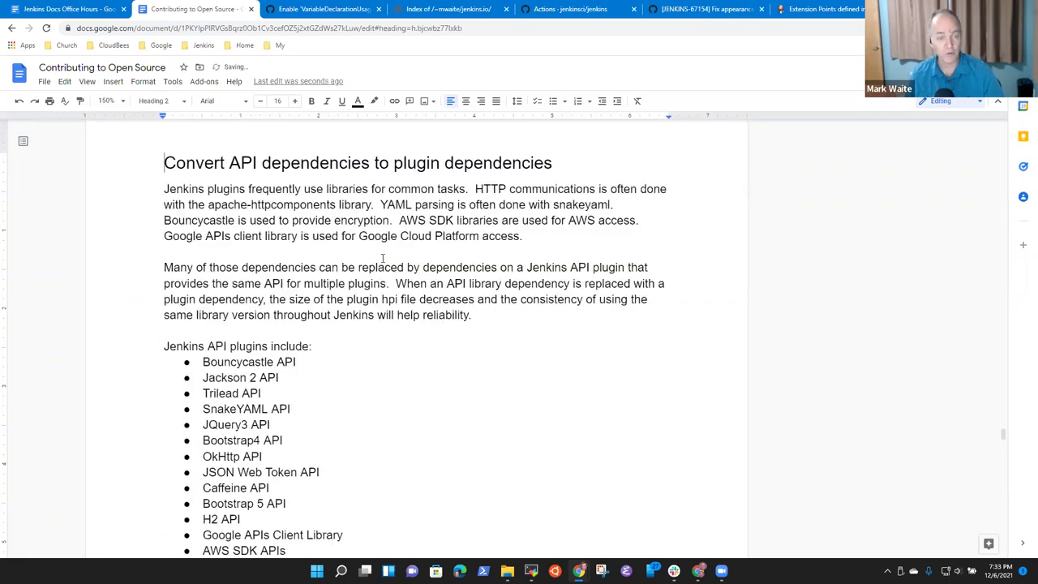
Step: Paste the checkstyle section between the security scanning text and "Review the plugin security checklist", and remove the extra blank line after it
key("Page_Down")
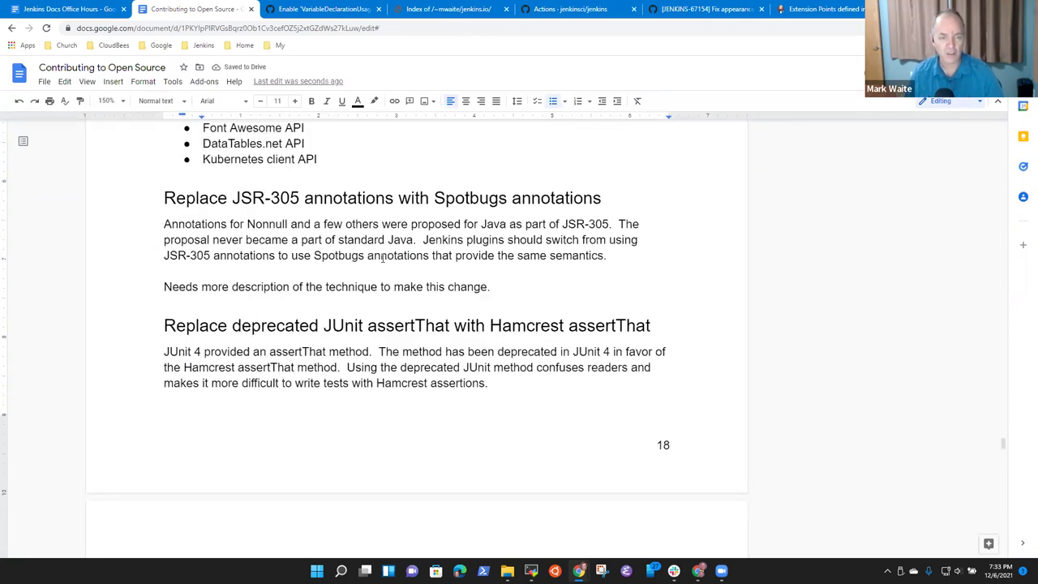
key("Page_Down")
key("Page_Down")
key("Page_Down")
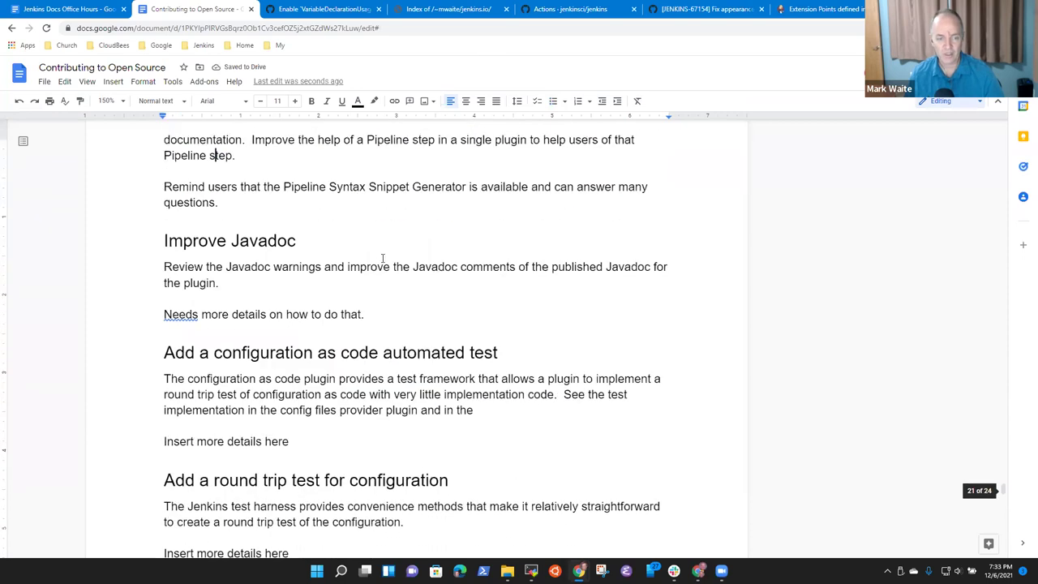
key("Page_Down")
key("Page_Down")
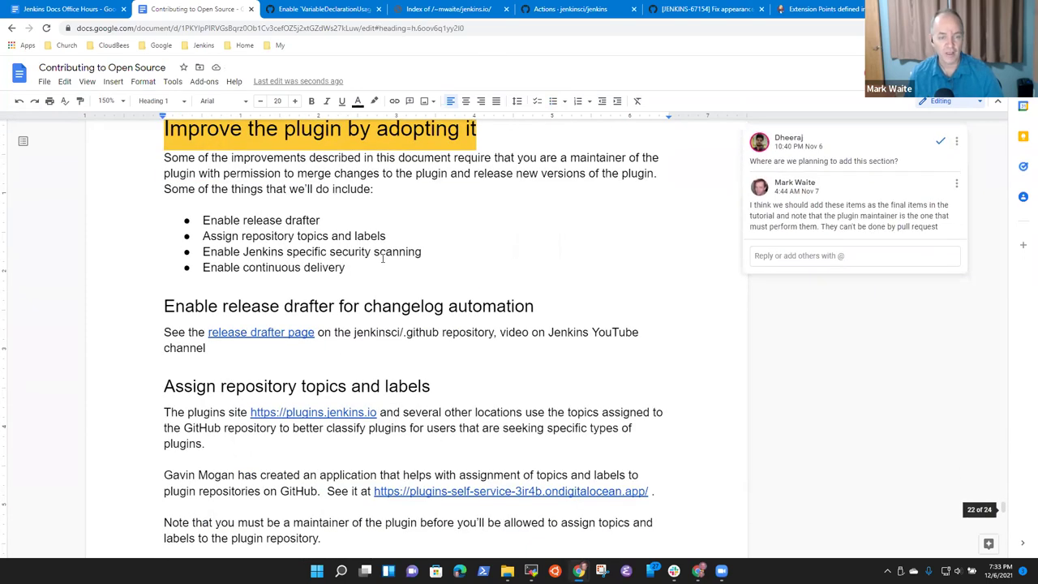
key("Page_Down")
key("Page_Down")
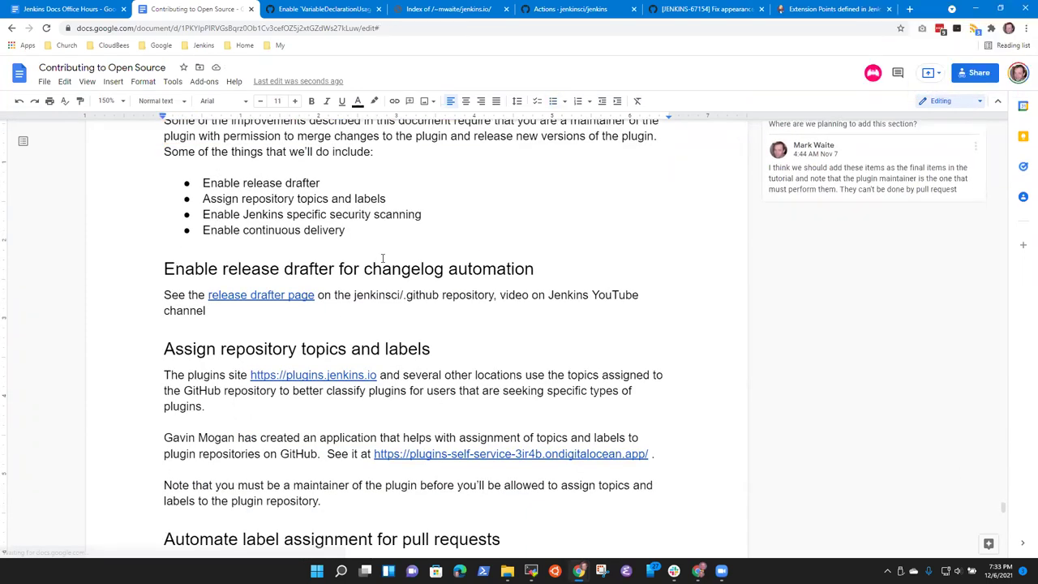
key("Up")
key("Up")
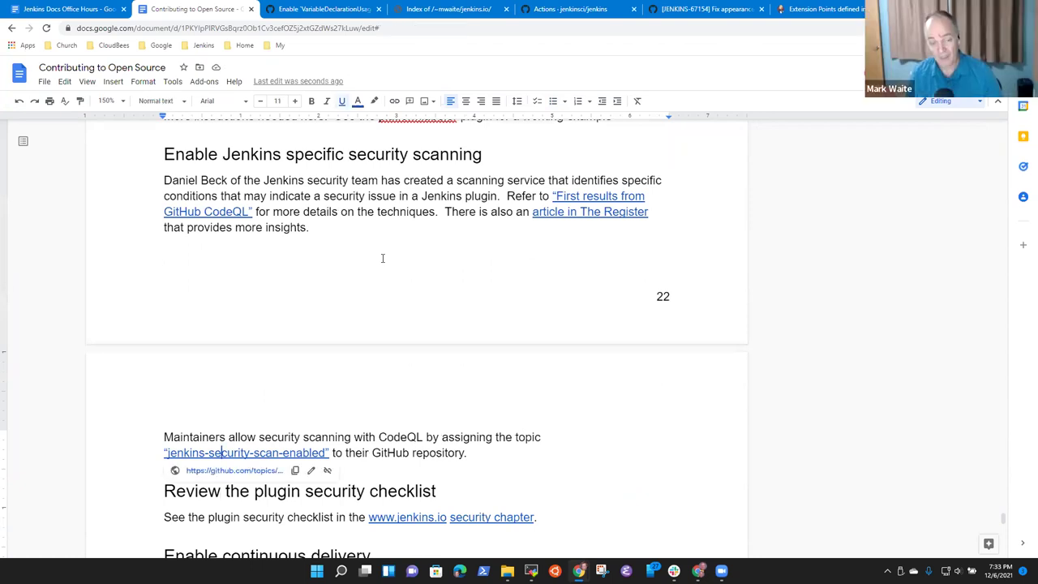
key("Up")
key("Down")
key("Down")
key("Up")
key("End")
key("Return")
key("ctrl+v")
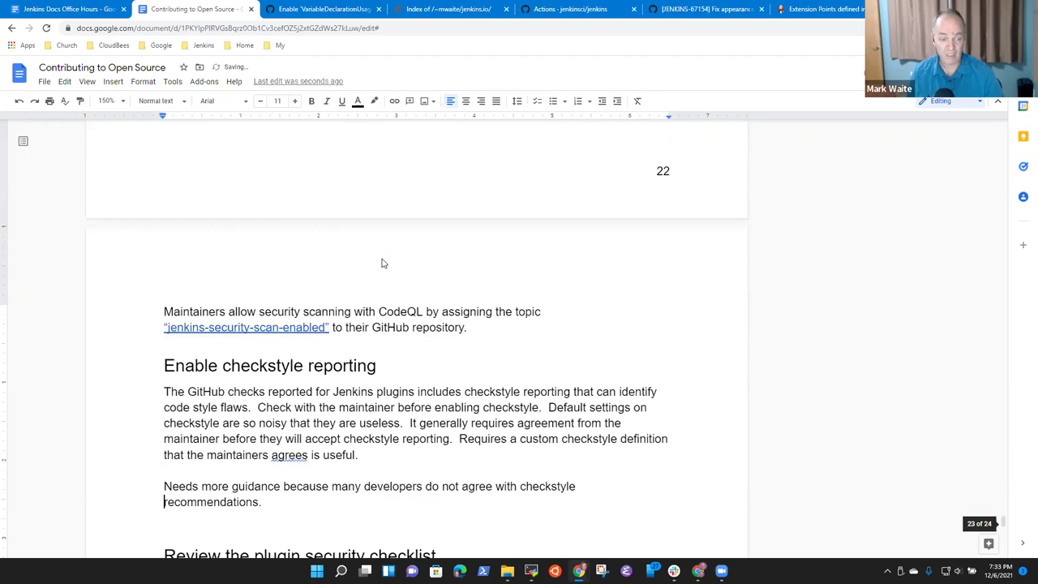
key("Delete")
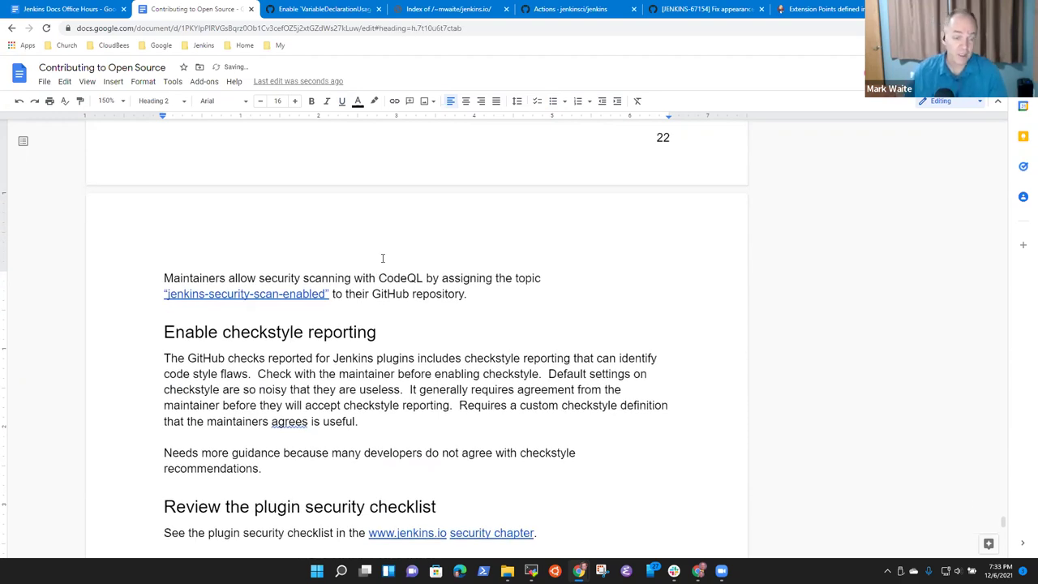
Step: Look back through the plugin improvement sections up to "Convert API dependencies to plugin dependencies"
scroll(381, 257, "up", 5)
key("Page_Up")
key("Page_Up")
key("Page_Up")
key("Page_Up")
key("Page_Up")
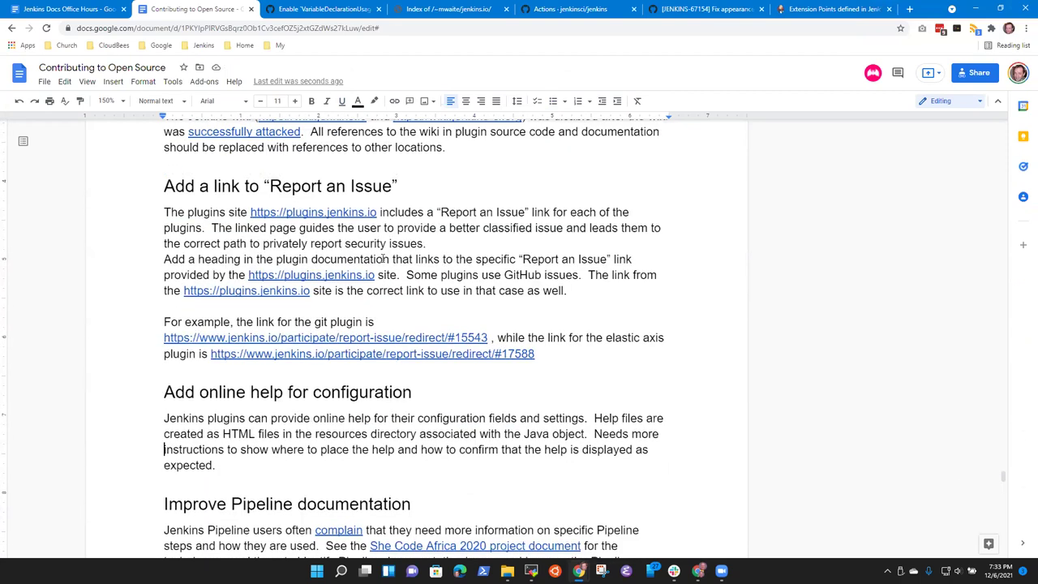
key("Page_Up")
key("Page_Up")
key("Page_Up")
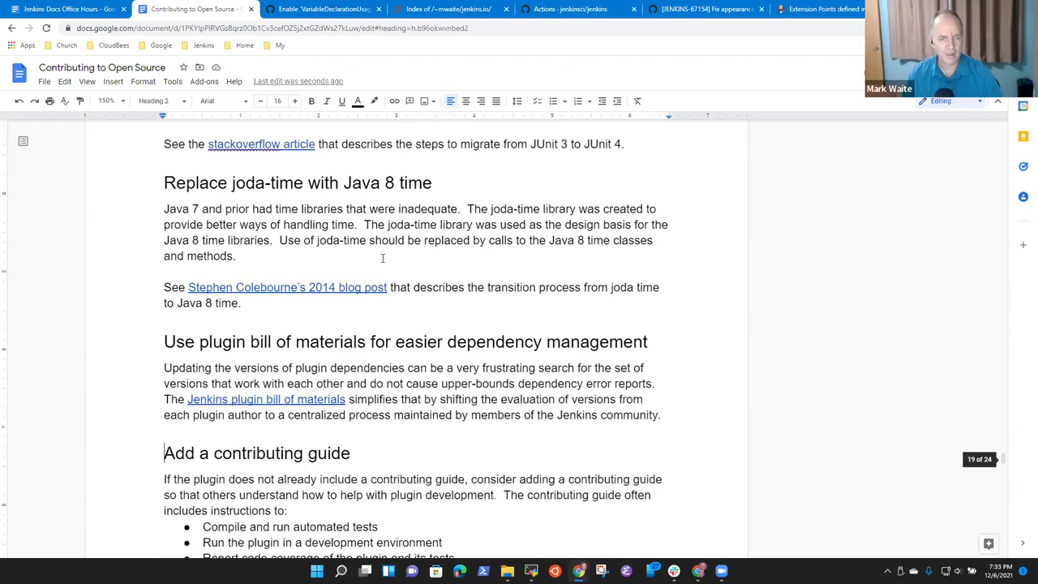
key("Page_Up")
key("Page_Up")
key("Page_Up")
key("Page_Up")
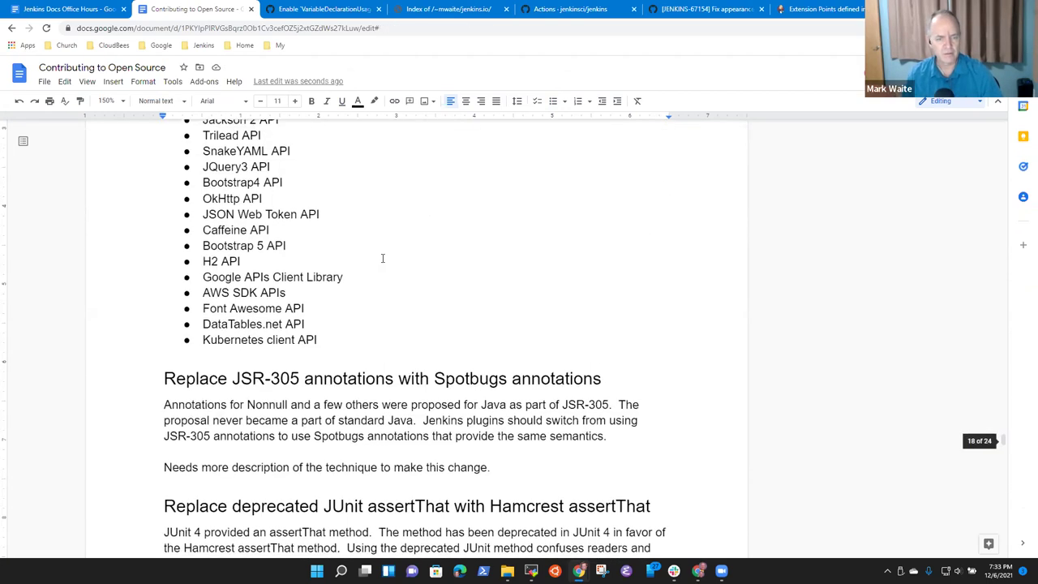
key("Page_Up")
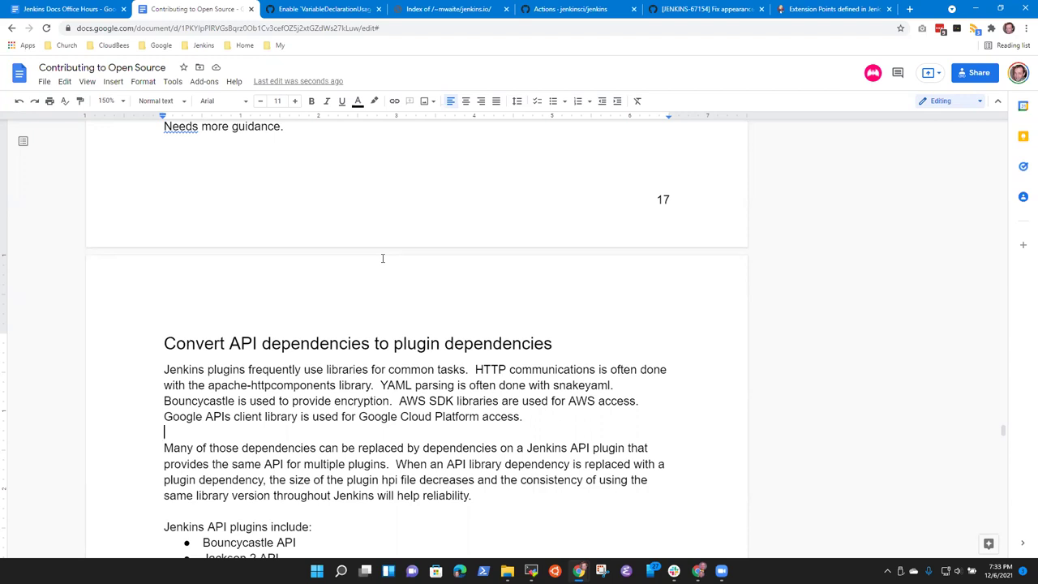
Step: Return to the start of the workbook and update its table of contents
key("ctrl+Home")
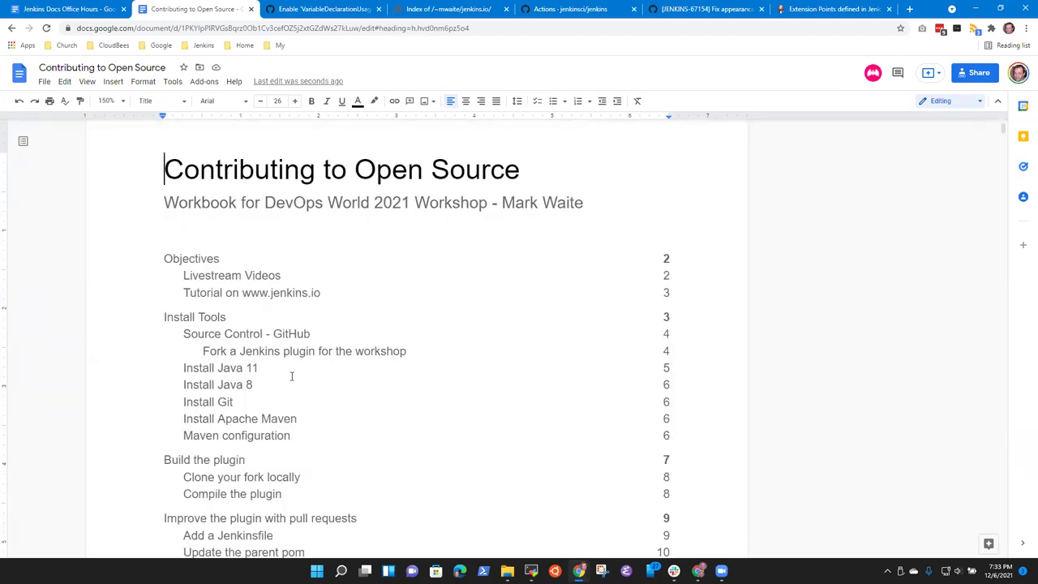
left_click(279, 351)
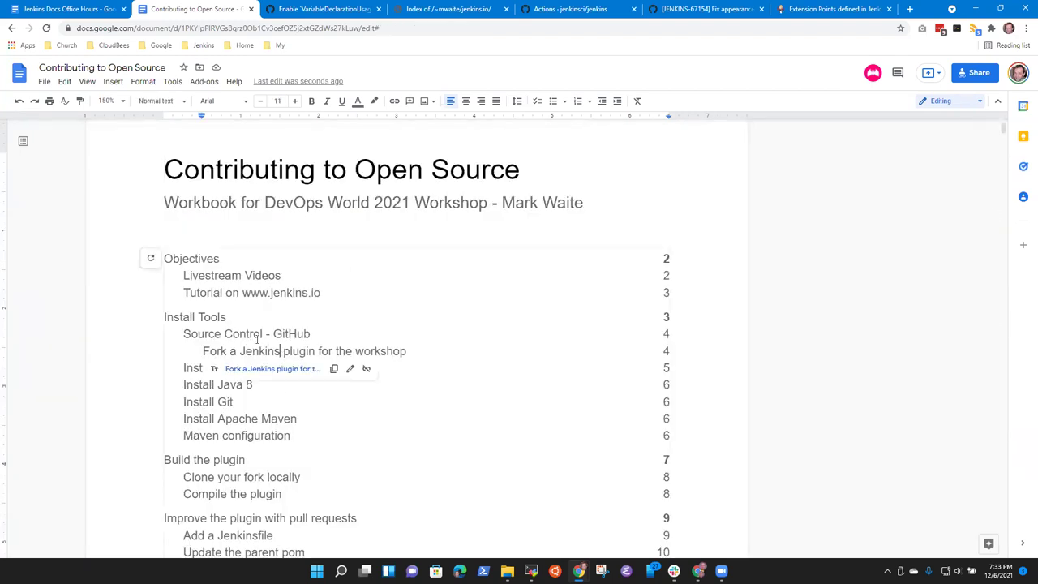
left_click(151, 259)
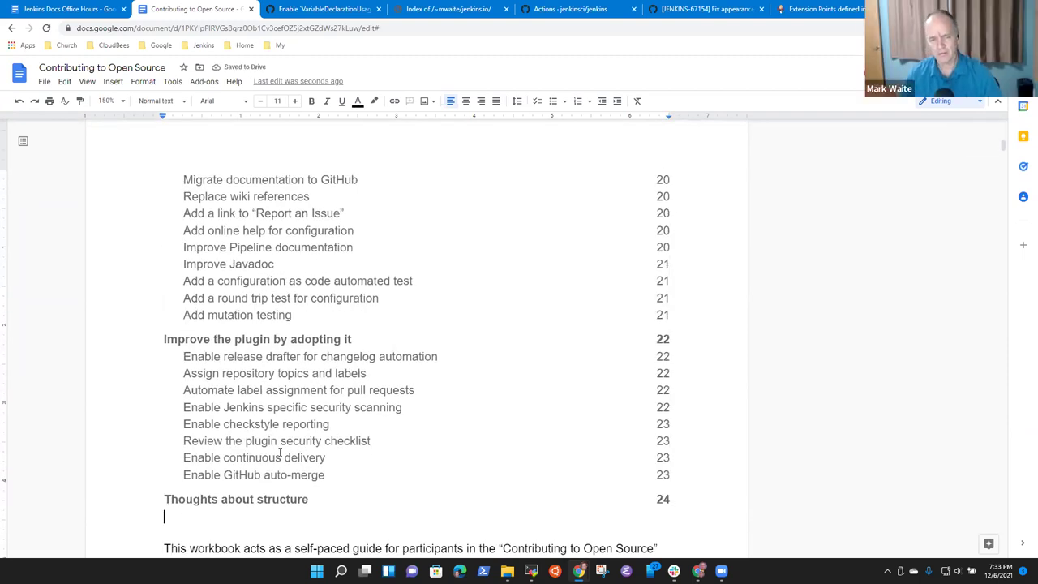
Step: Jump to the "Enable checkstyle reporting" section from the table of contents and replace "agrees" with "can agree" in the custom checkstyle definition sentence
left_click(273, 424)
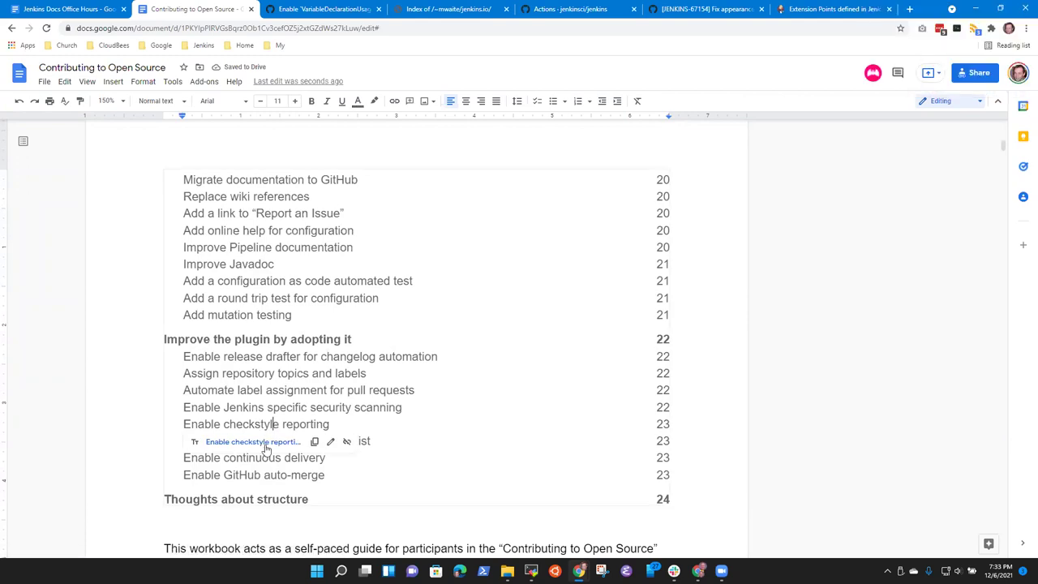
left_click(265, 444)
left_click(392, 226)
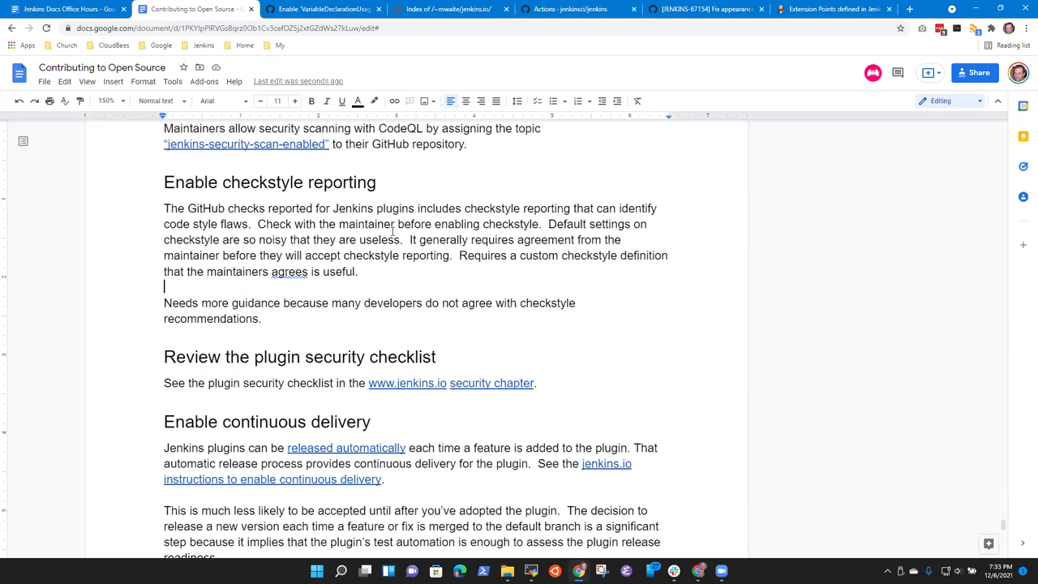
key("ctrl+Left")
key("ctrl+Left")
key("ctrl+Left")
key("Left")
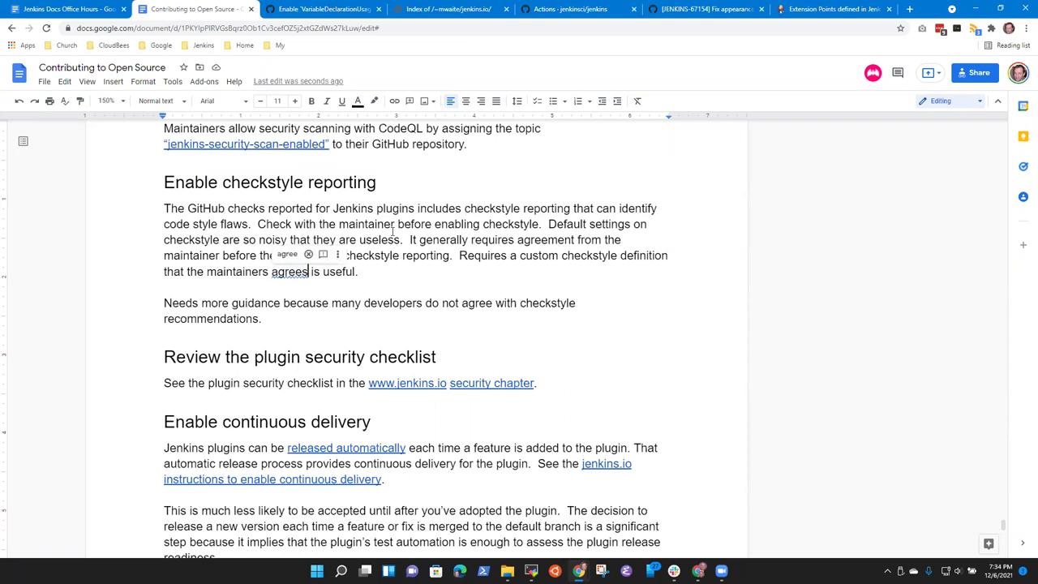
key("ctrl+shift+Left")
type("can agree")
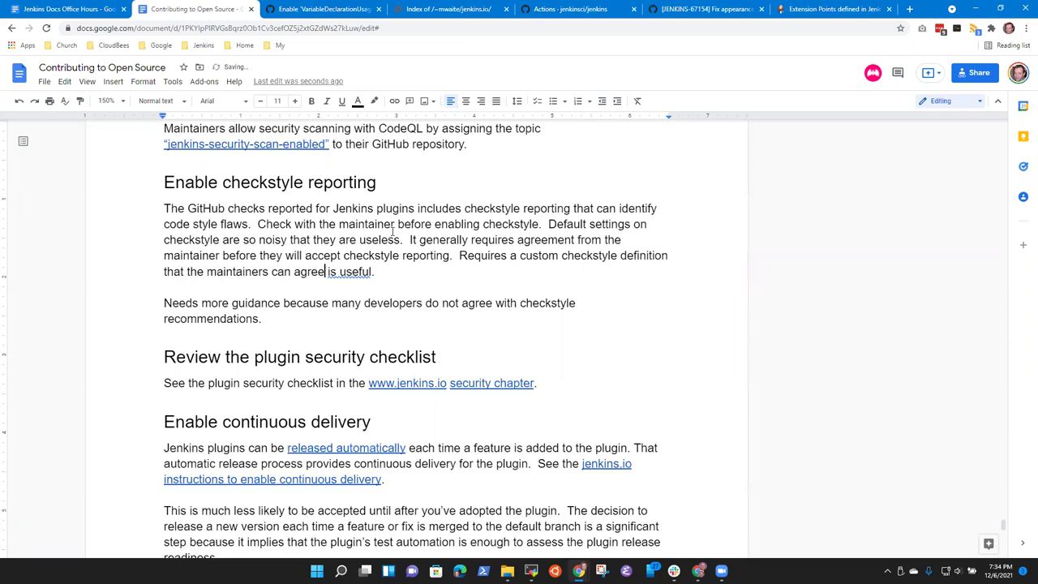
Step: Replace "Check" with "Decide" in the sentence about the maintainer before enabling checkstyle
key("Up")
key("Up")
key("Up")
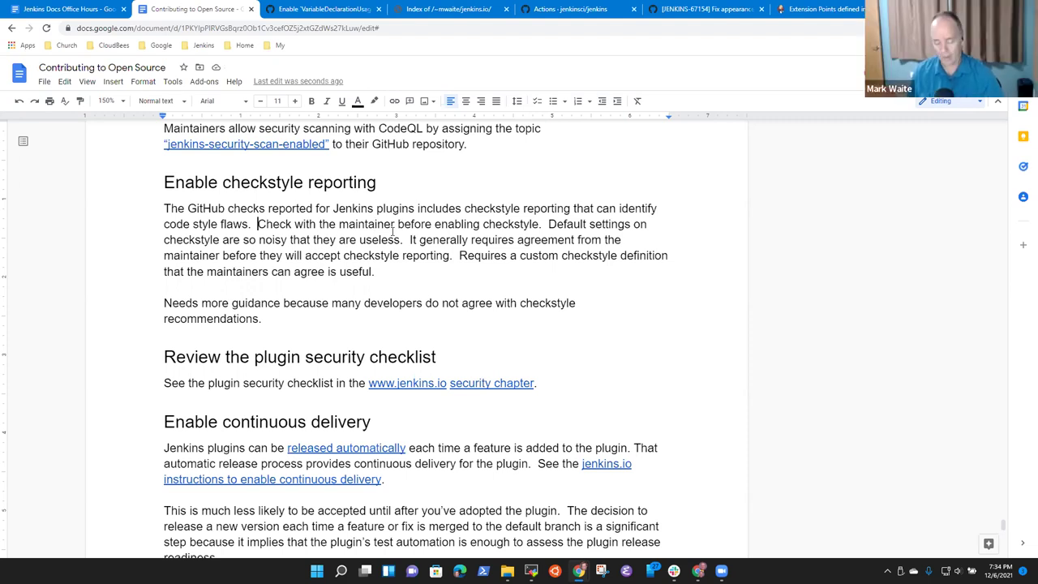
type("A")
key("BackSpace")
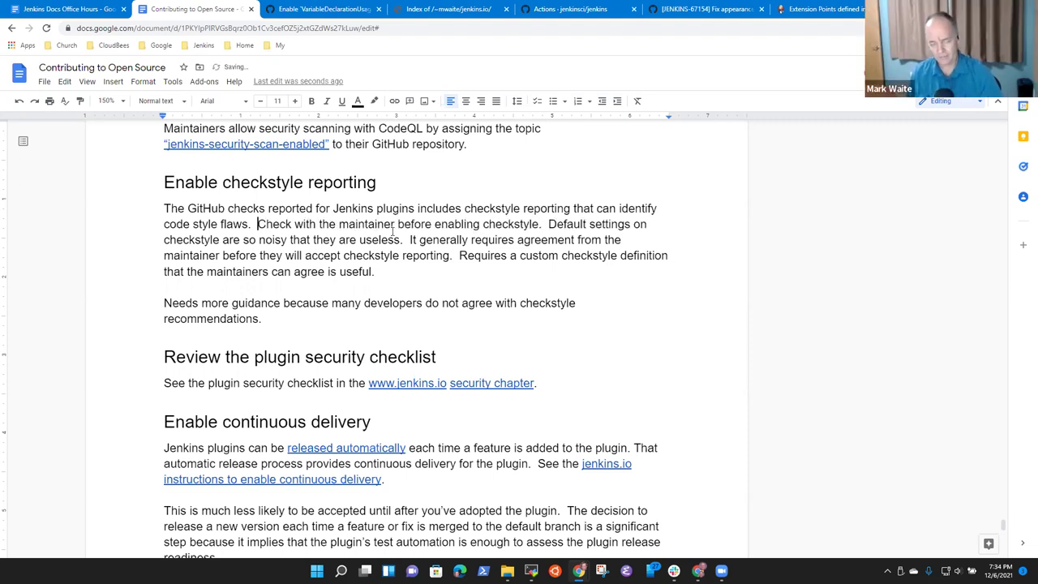
type("Decide")
key("ctrl+shift+Right")
key("BackSpace")
key("ctrl+Right")
key("ctrl+Right")
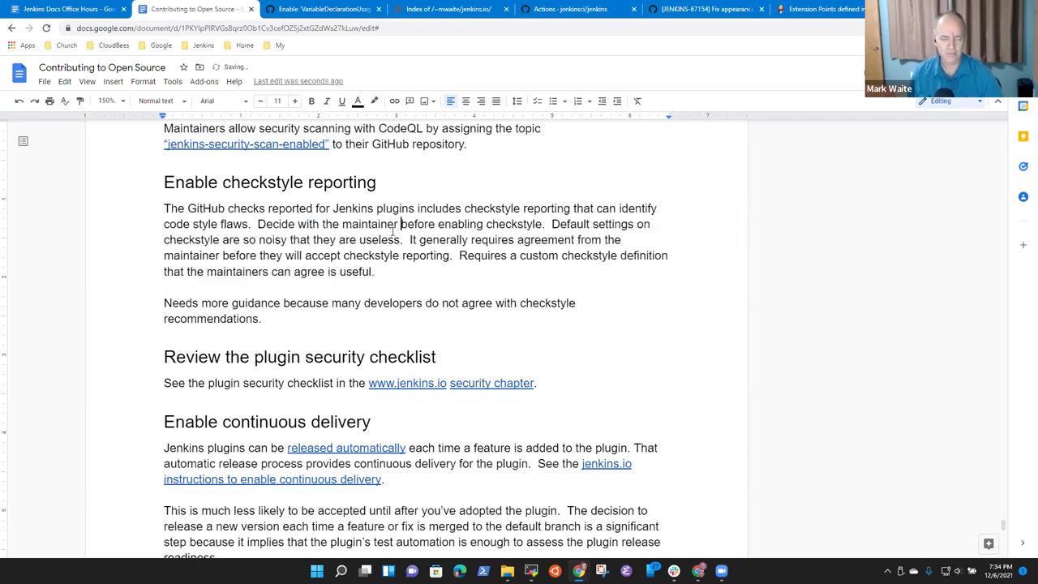
Step: Insert "Identify the useful subset of checkstyle warnings that will help the plugin without undue noise." after the sentence ending in "code style flaws"
key("ctrl+Left")
key("ctrl+Left")
key("ctrl+Left")
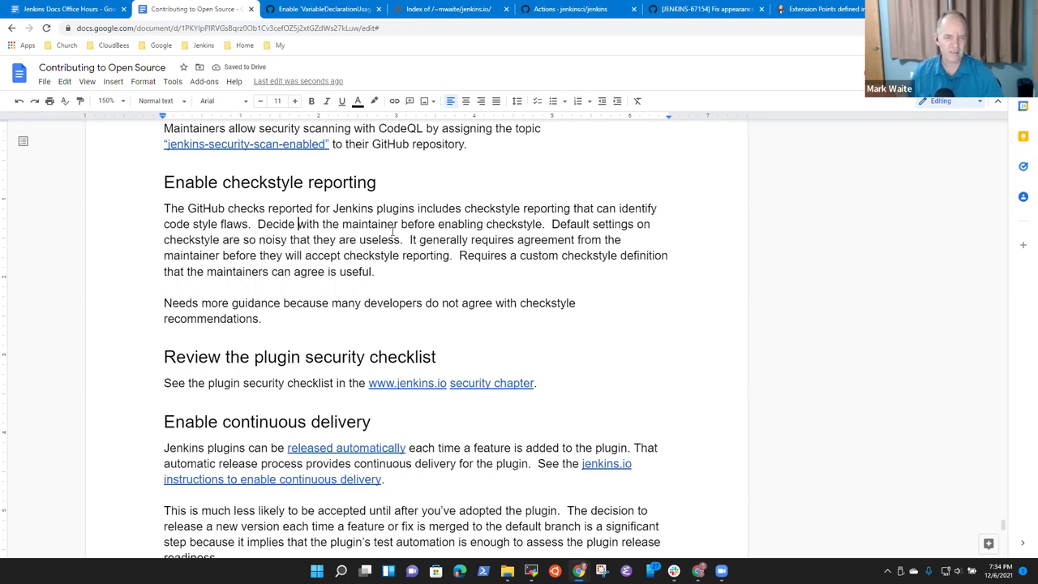
type("Ide")
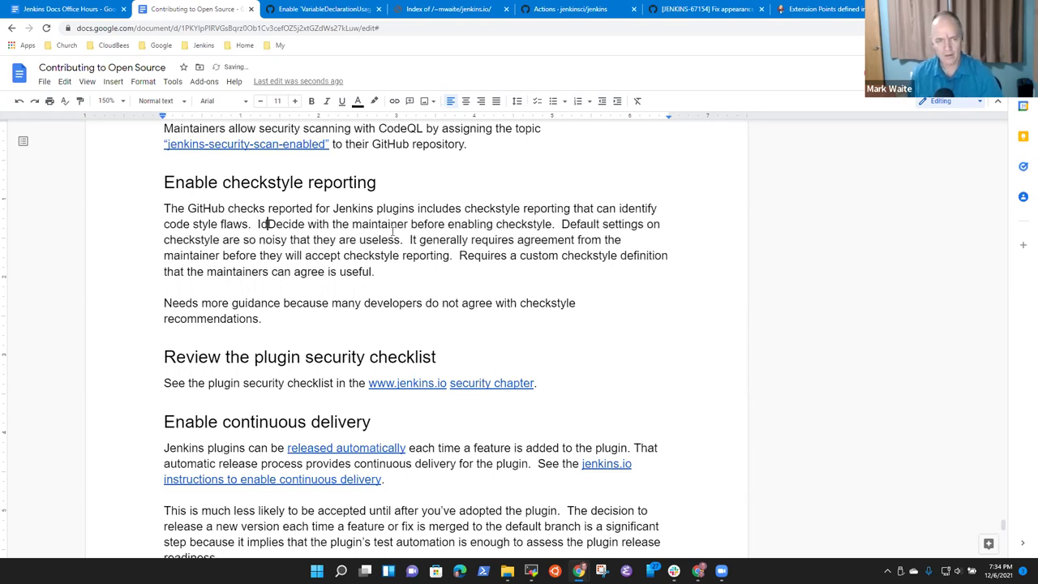
type("ntify")
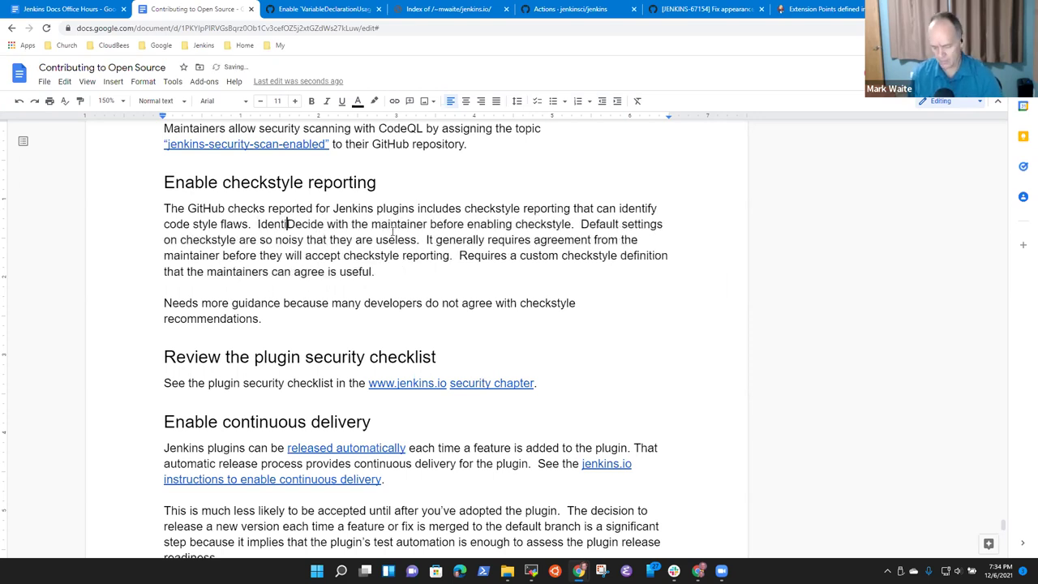
type(" the useful ")
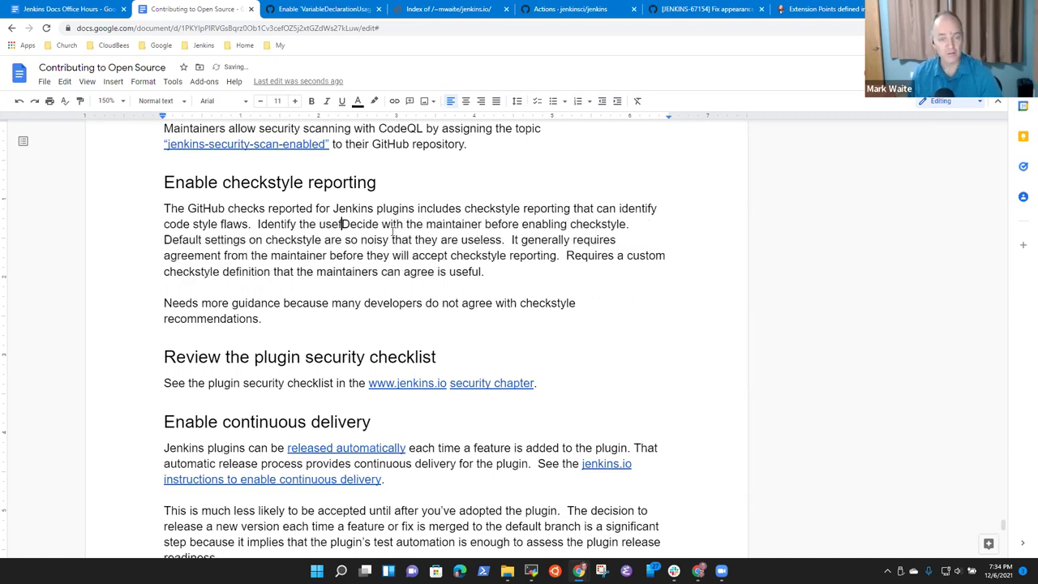
type("subsc")
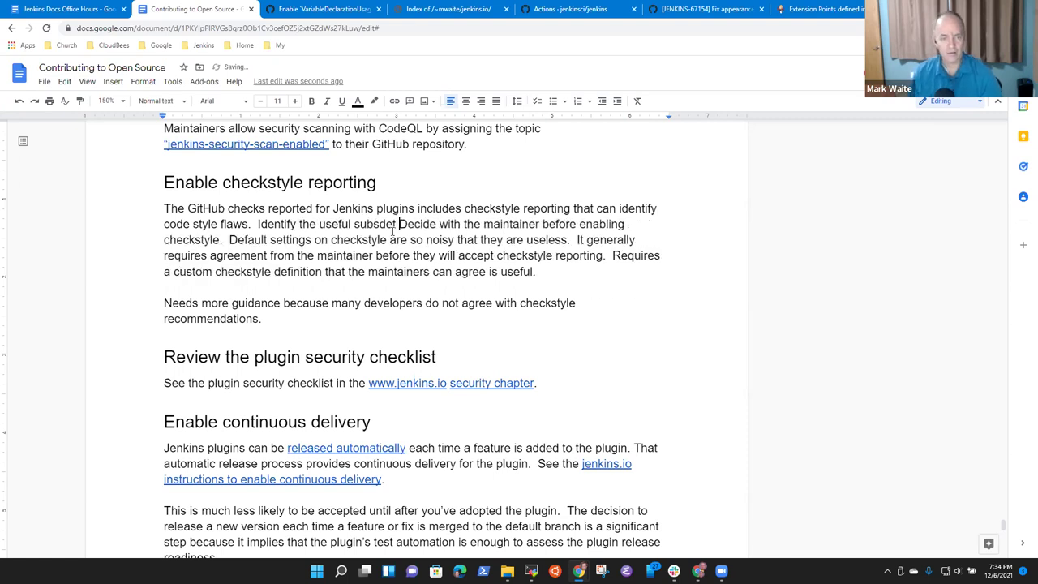
key("BackSpace")
type("et of checks")
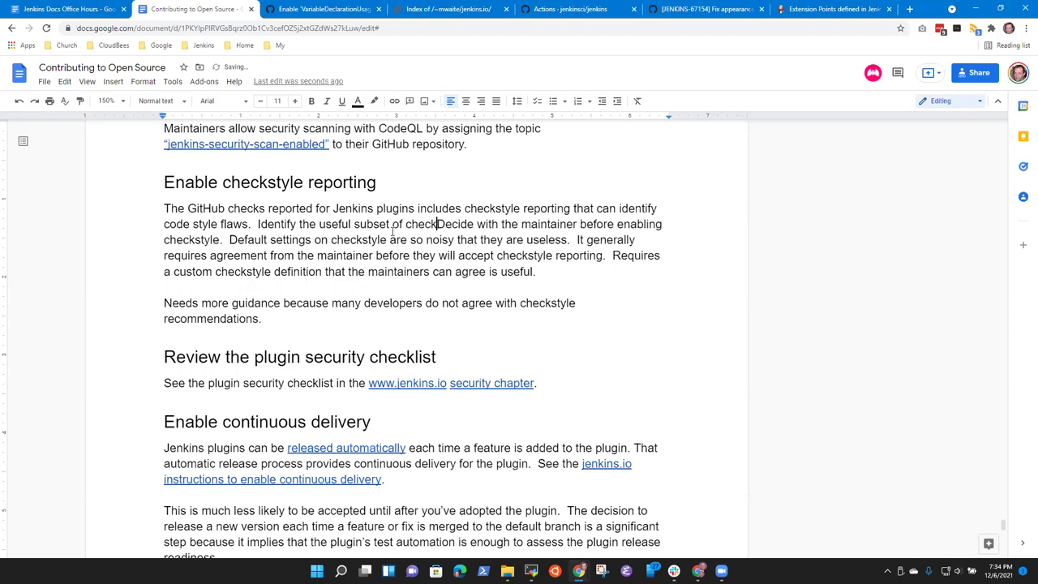
type("tyle warningsx ")
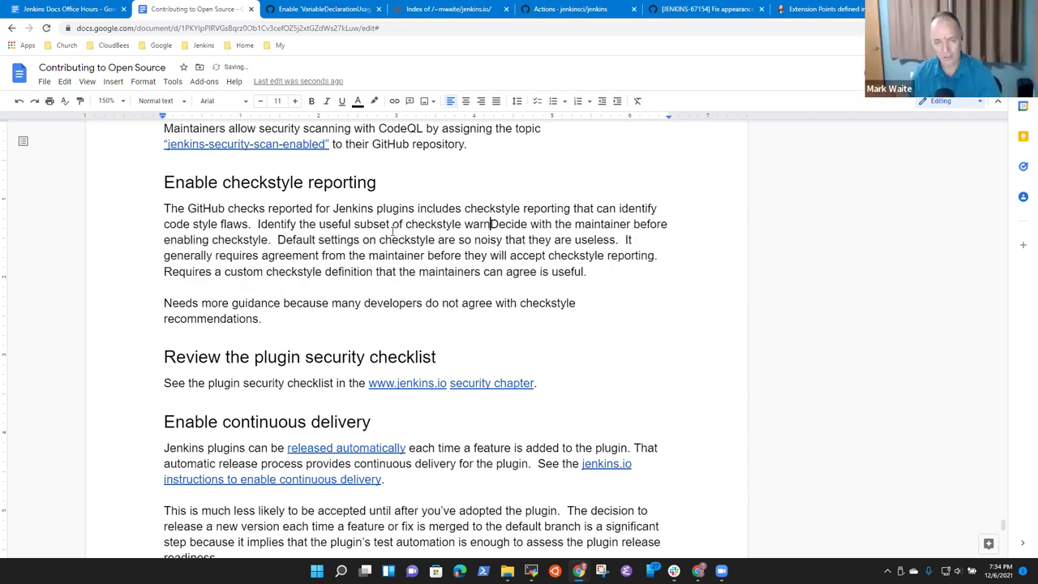
type(".")
key("ctrl+z")
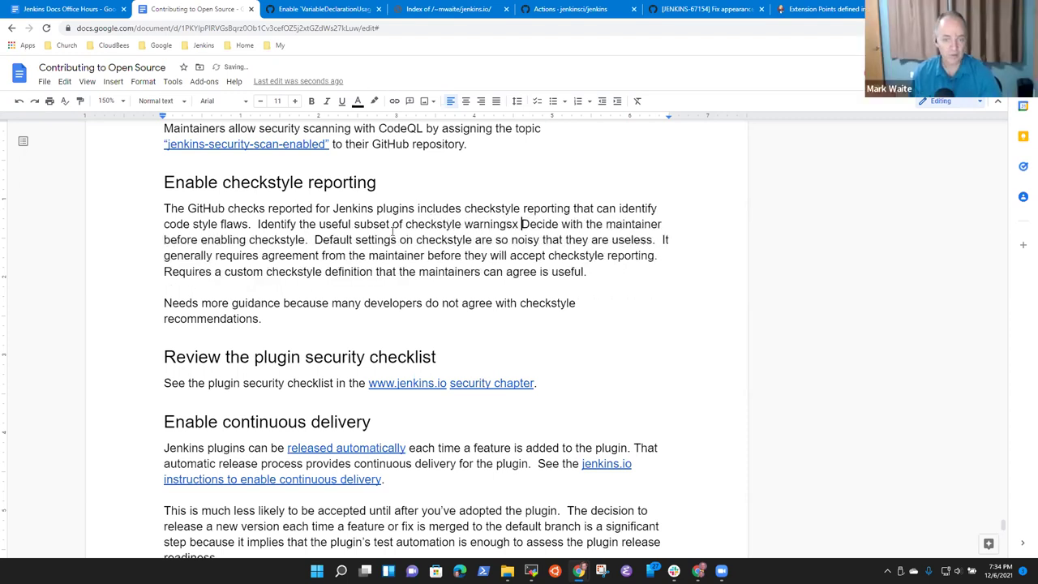
type("that will he")
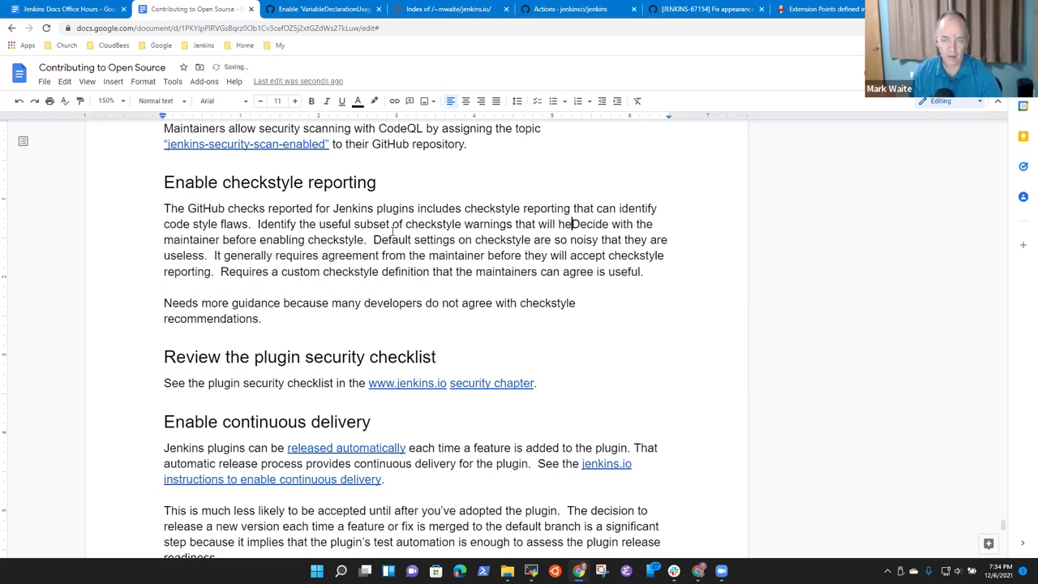
type("lp the plugin ")
type("without undue")
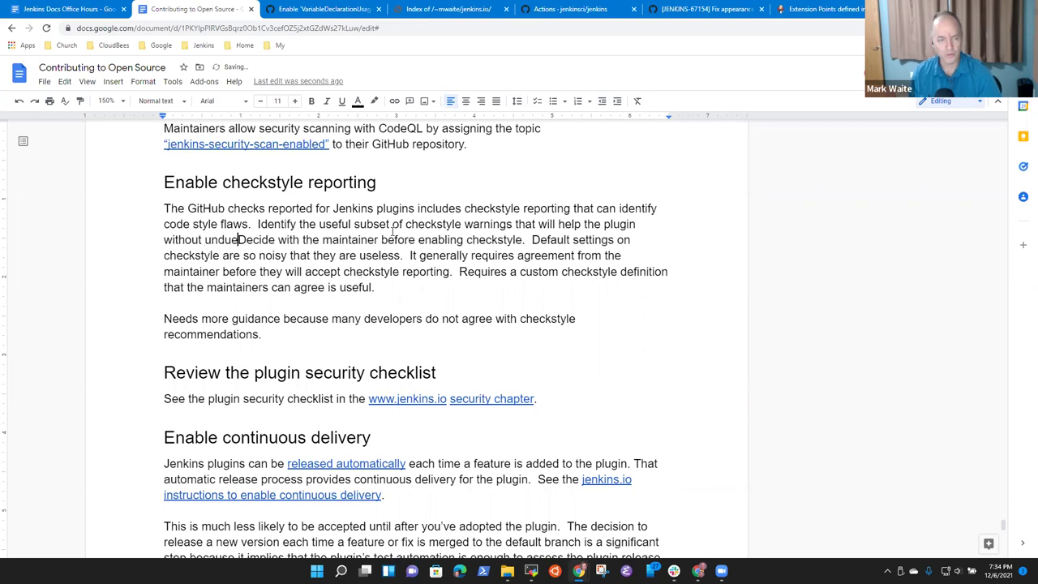
type(" noise.")
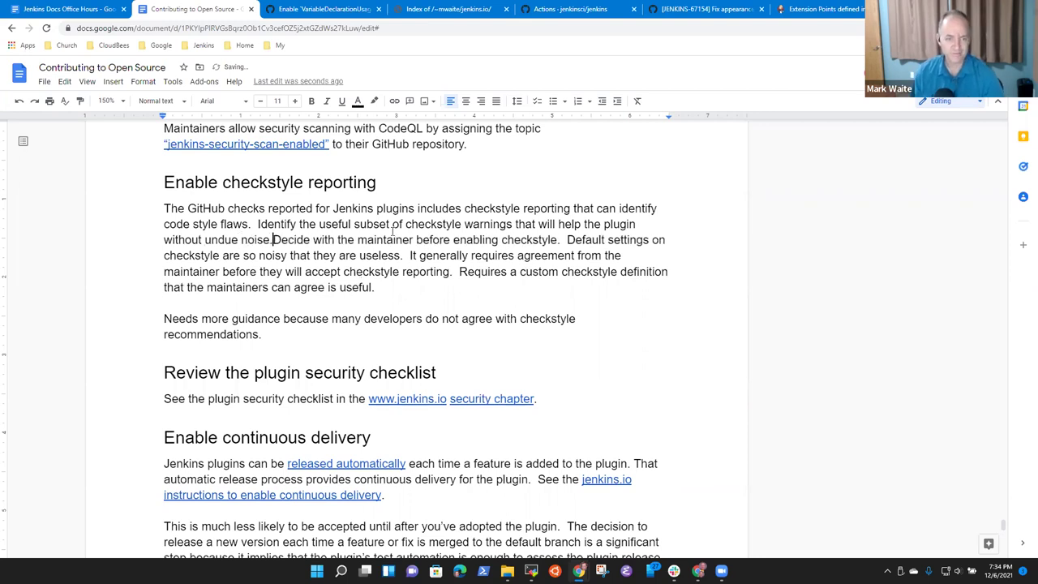
Step: Delete the sentence "Decide with the maintainer before enabling checkstyle." from the checkstyle section
key("shift+Down")
key("Up")
key("Up")
key("shift+Down")
key("shift+Down")
key("shift+Down")
key("shift+Down")
key("shift+Down")
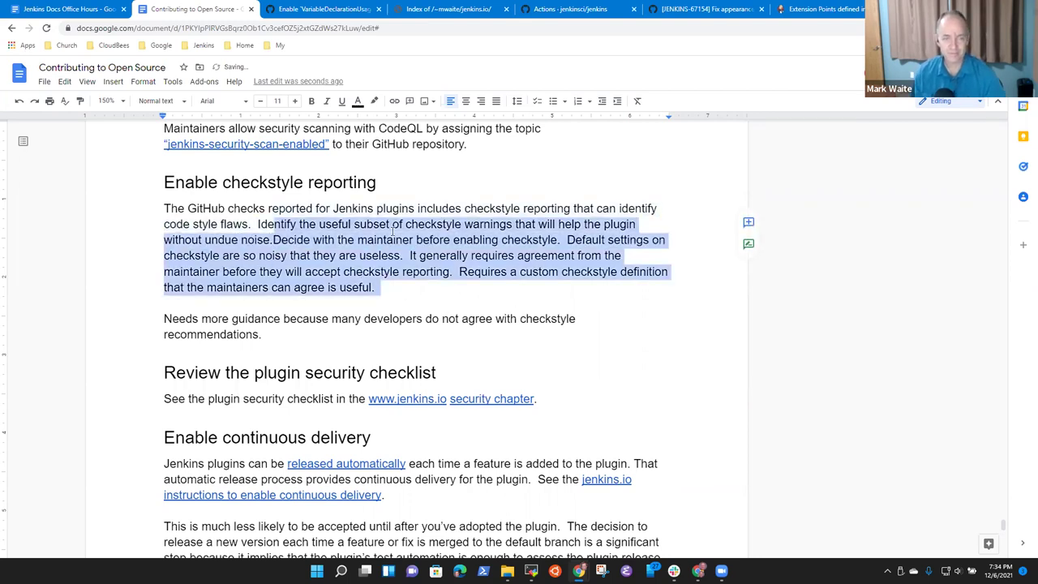
key("Up")
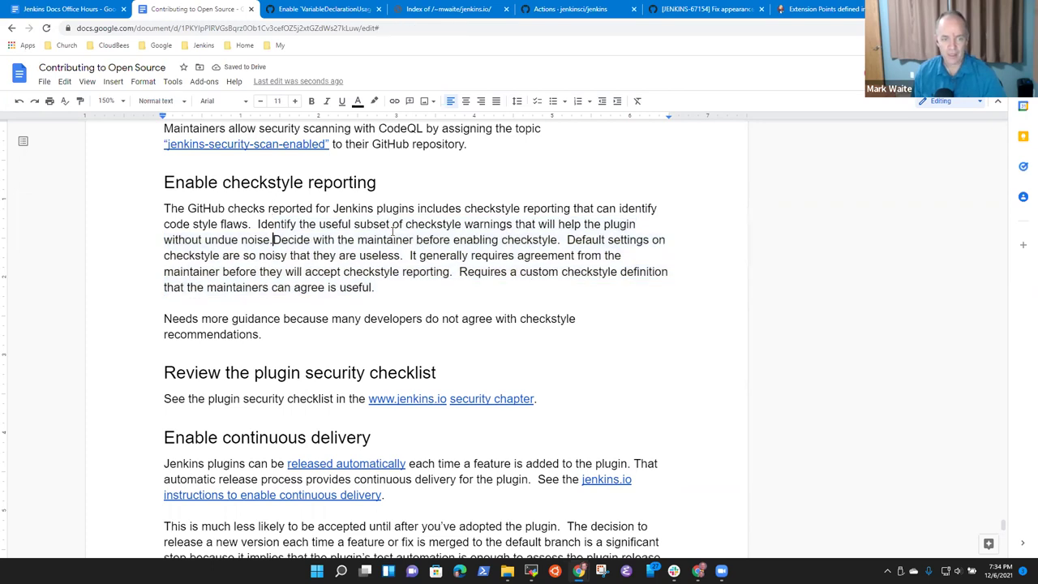
key("shift+End")
key("shift+Left")
key("shift+Left")
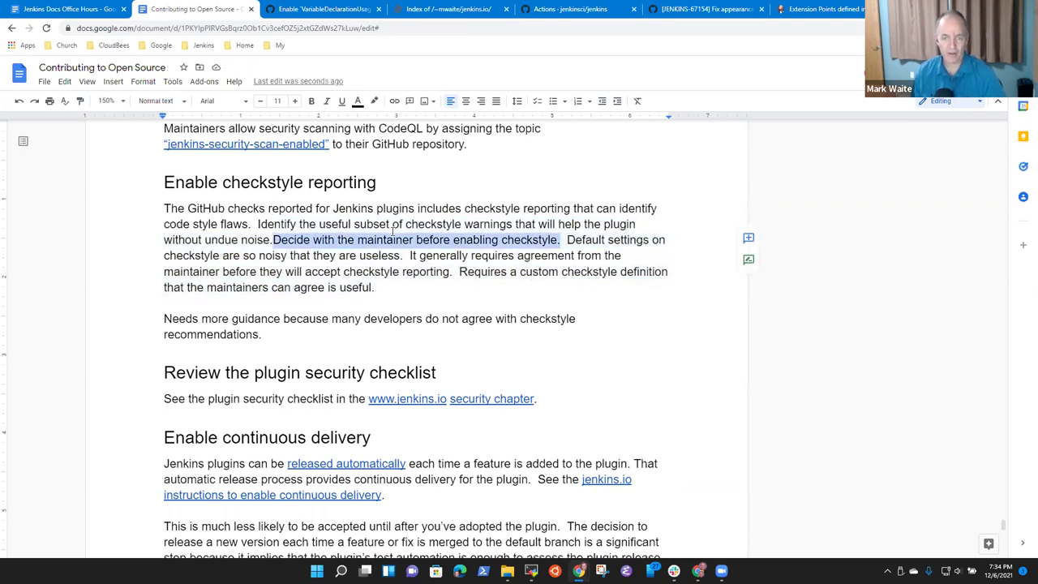
key("BackSpace")
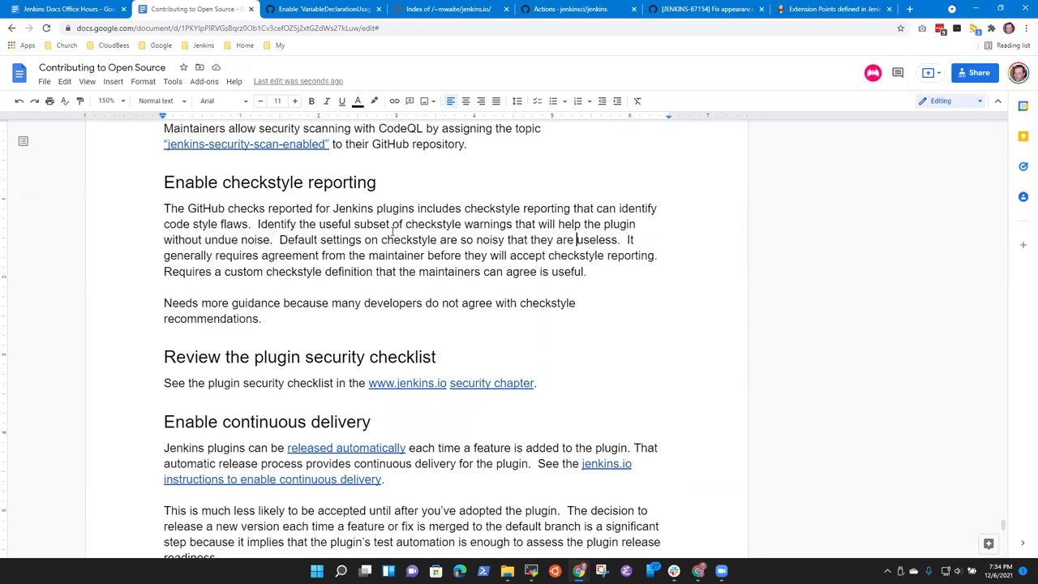
Step: Replace "useless" with "a hindrance rather than a help" in the sentence about the noisy default checkstyle settings
key("ctrl+shift+Right")
type("a hiund")
key("BackSpace")
key("BackSpace")
key("BackSpace")
key("BackSpace")
key("BackSpace")
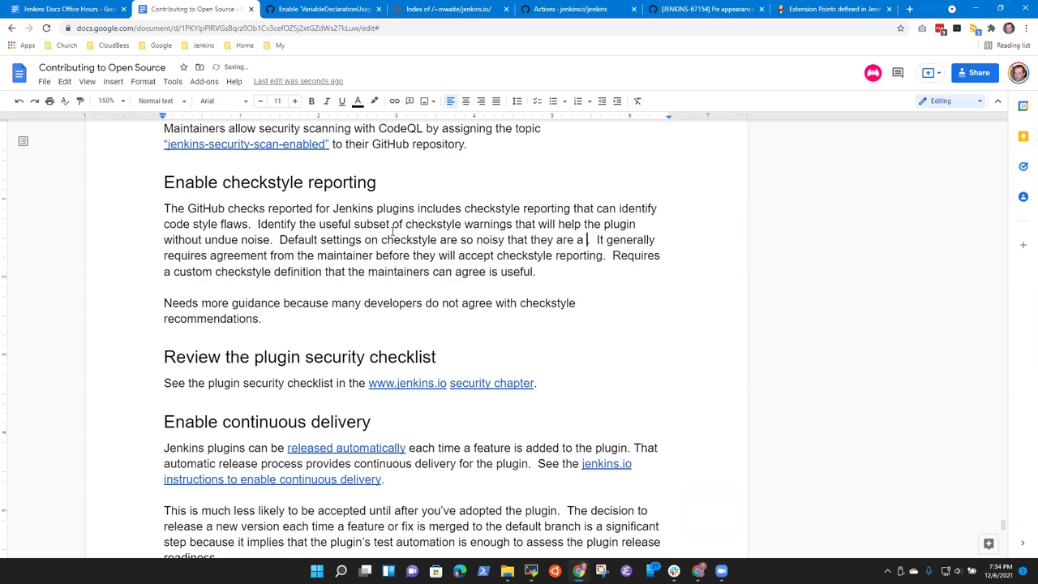
type("hid")
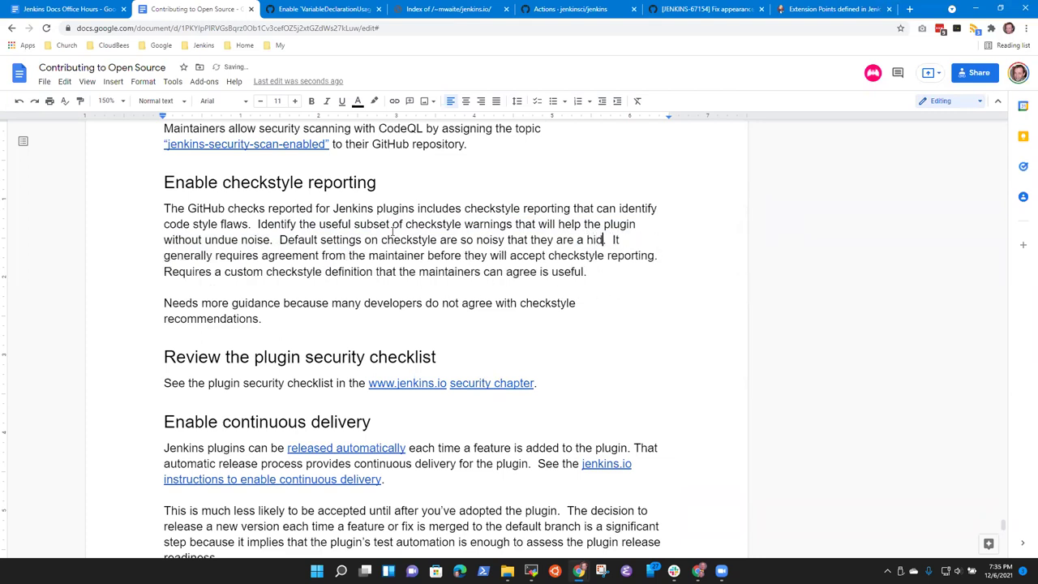
key("BackSpace")
type("ndrance rhat")
key("BackSpace")
key("BackSpace")
key("BackSpace")
type("ather than a help.")
Step: Add "Need a location with examples of effective checkstyle rules" after the sentence about developers not agreeing with checkstyle recommendations
key("Down")
key("Down")
key("Down")
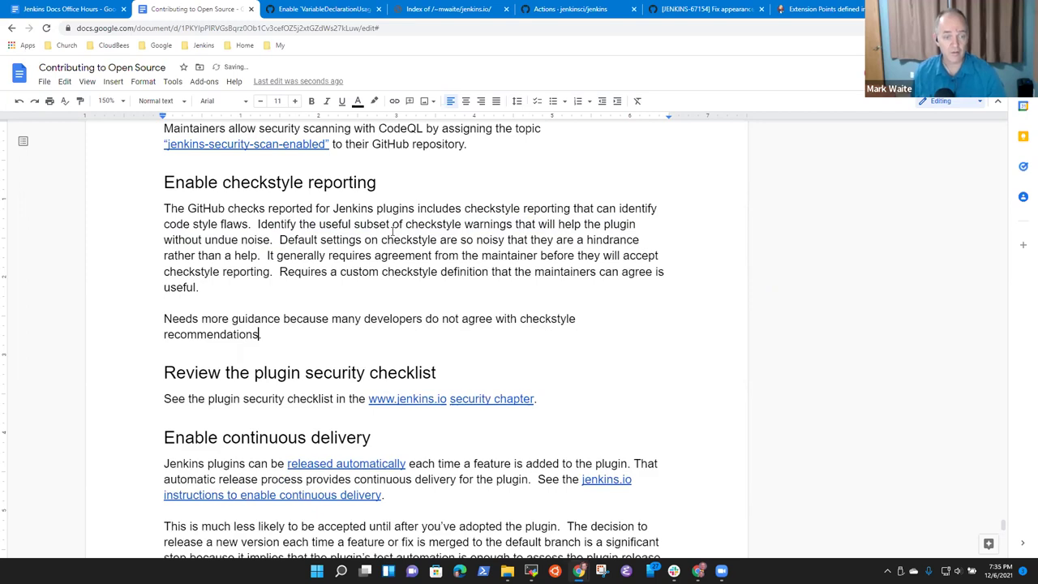
type(".")
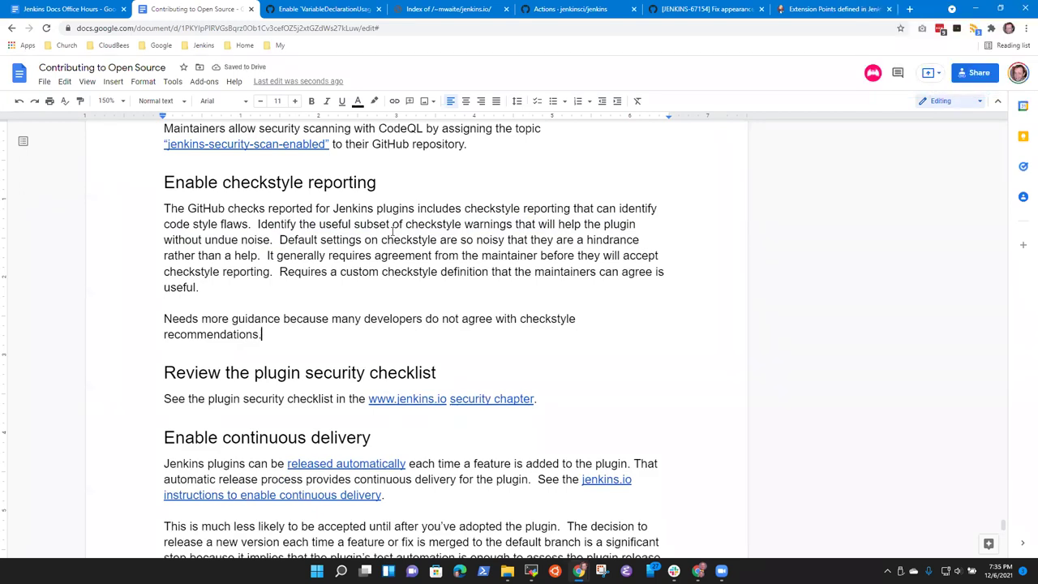
type("  Need a location")
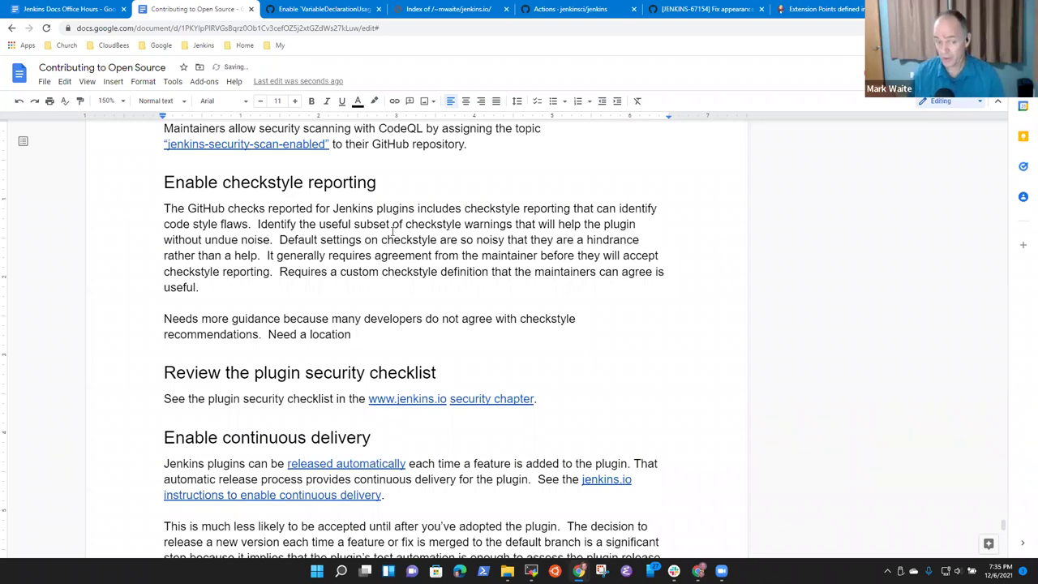
key("ctrl+BackSpace")
type("location with ex")
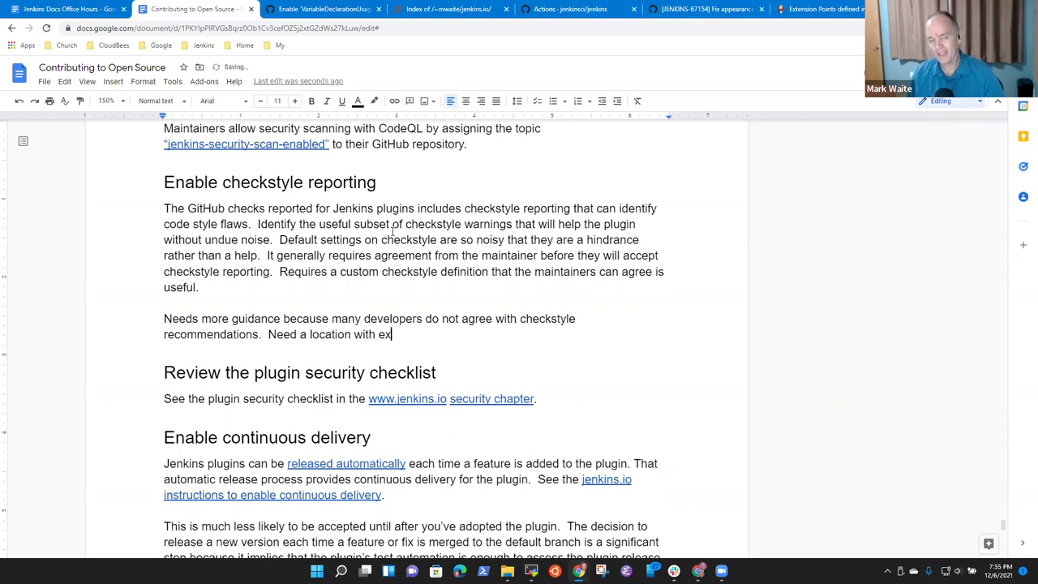
type("amples of effective checks")
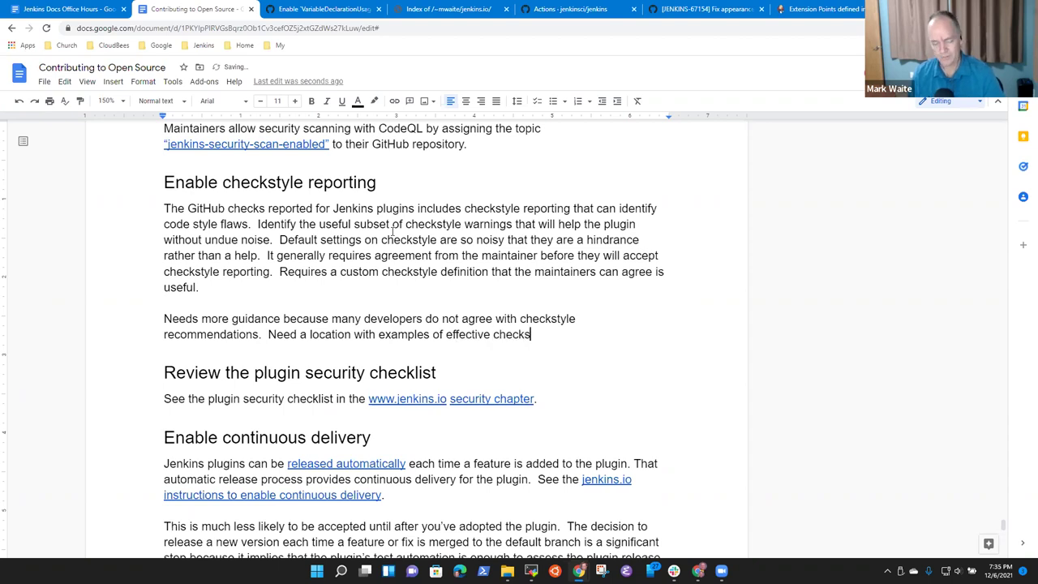
type("tyle ruels")
key("BackSpace")
key("BackSpace")
key("BackSpace")
type("les")
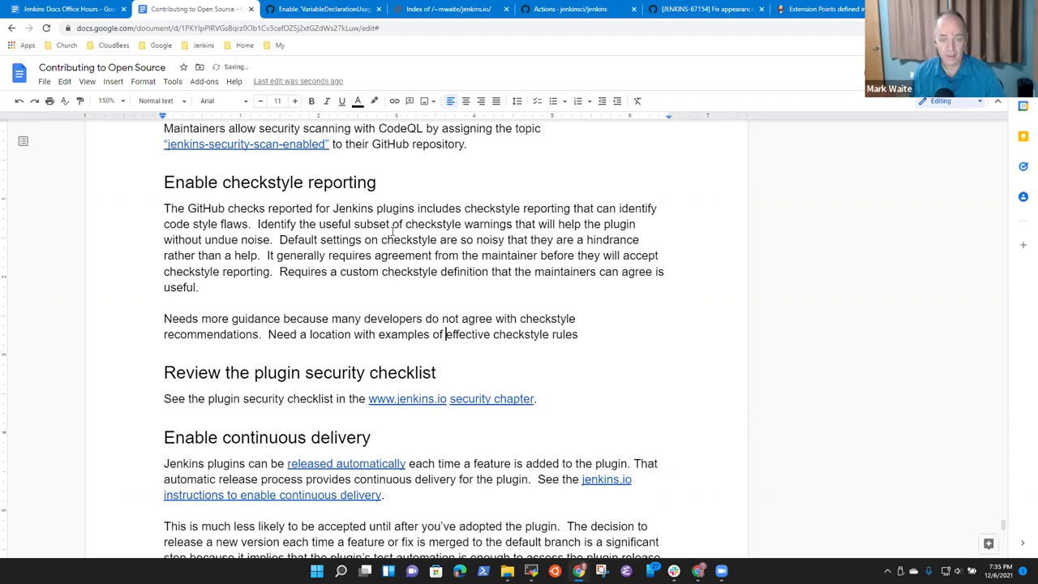
Step: Replace "effective" with "useful" in the note about example checkstyle rules
key("ctrl+shift+Left")
type("useful")
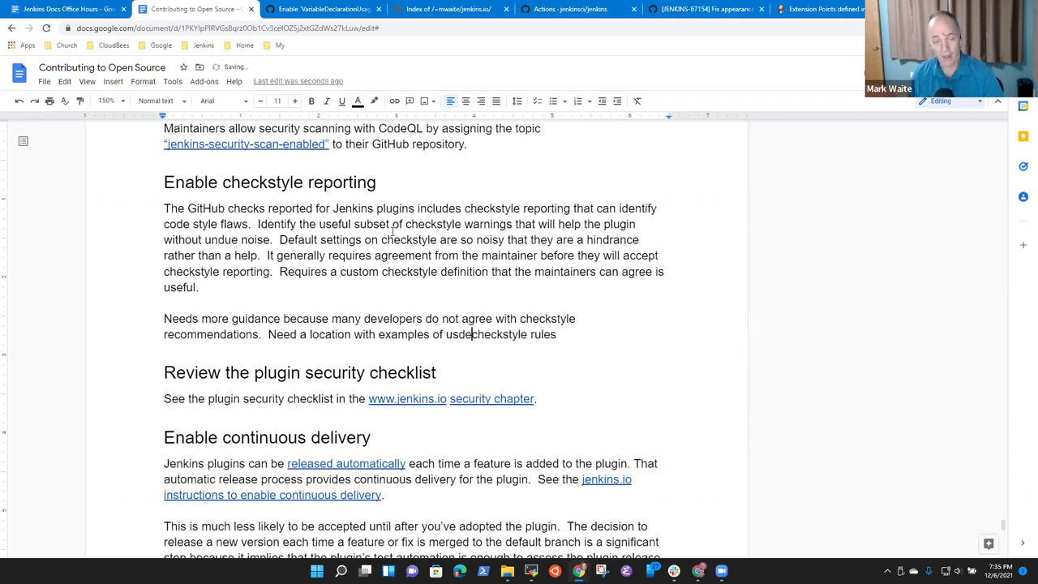
key("End")
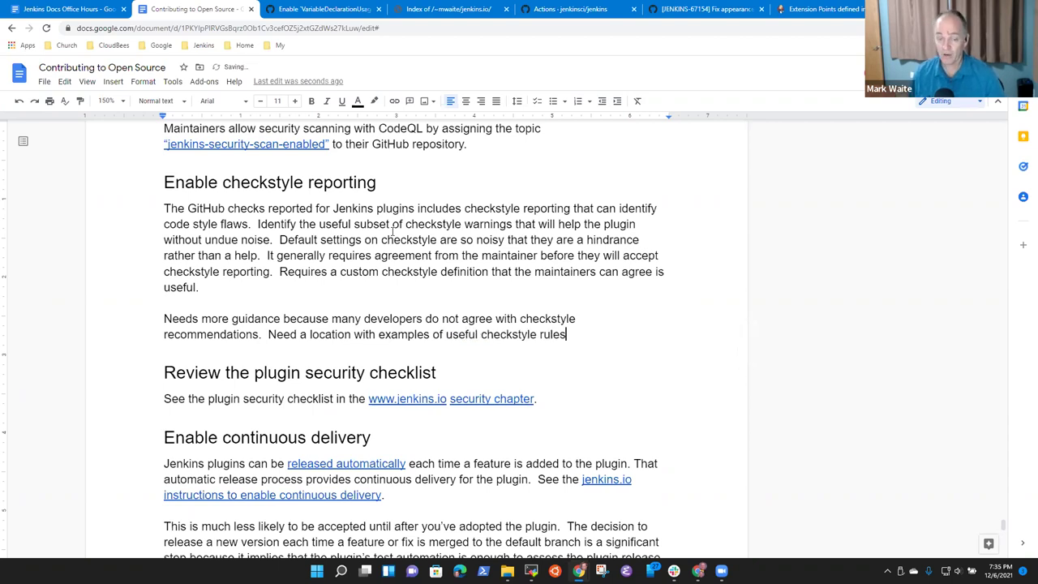
Step: Append "(use Jenkins core as an example)." to the sentence about needing a location with examples of useful checkstyle rules
type("(use ")
type("Jenkins core as ")
type("an ea")
type("map")
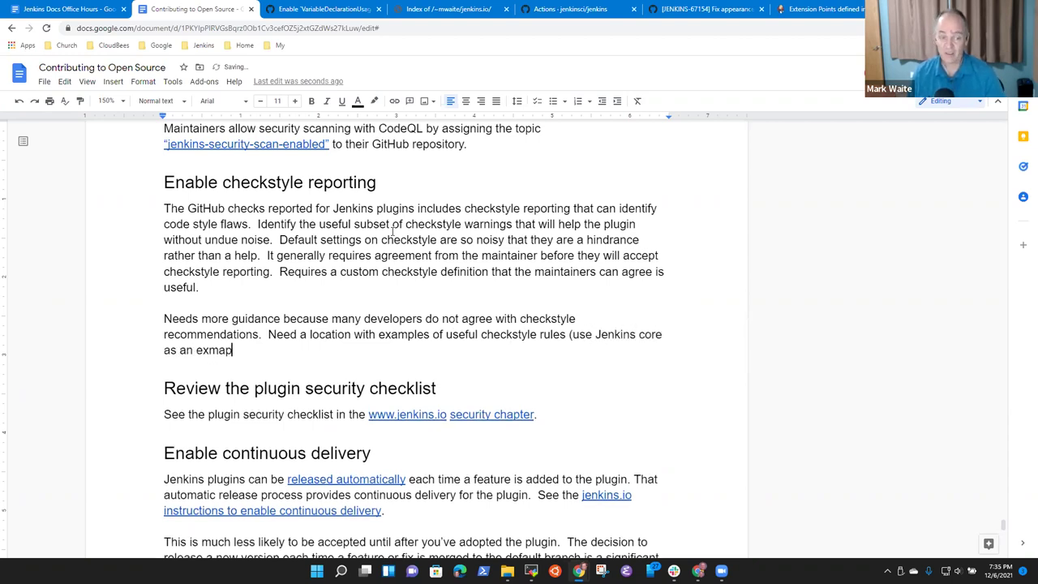
key("BackSpace")
key("BackSpace")
key("BackSpace")
type("ampel")
key("BackSpace")
key("BackSpace")
type("le")
key("End")
type(".")
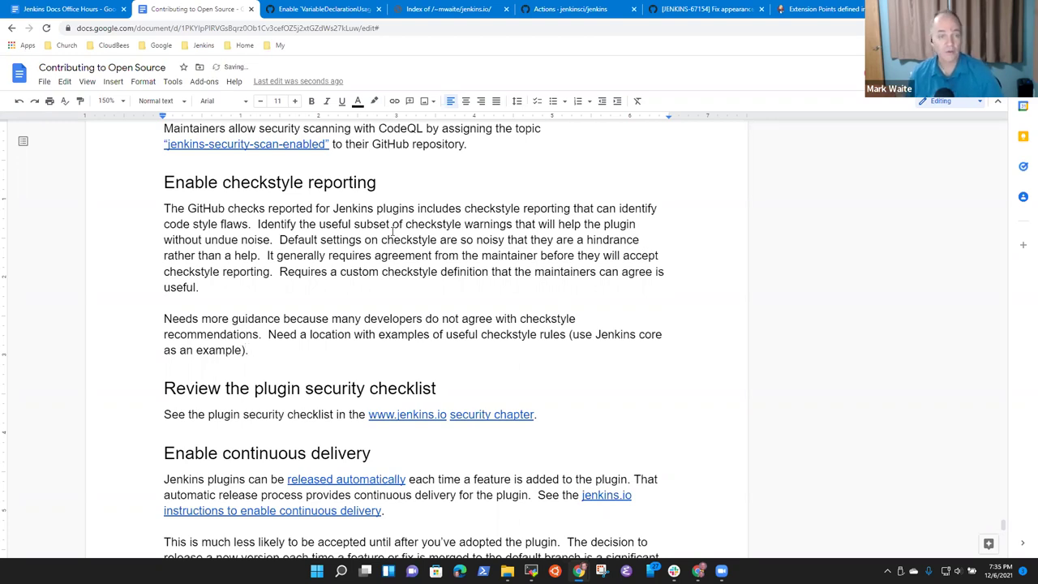
Step: Open the jenkinsci/jenkins core repository on GitHub and look through its root files for a checkstyle definition
left_click(819, 9)
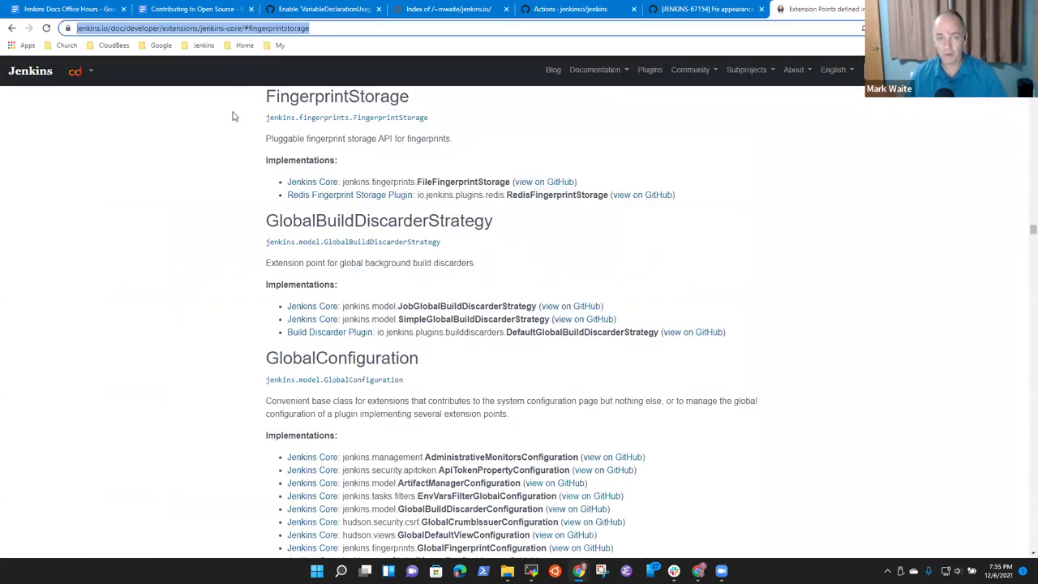
left_click(203, 46)
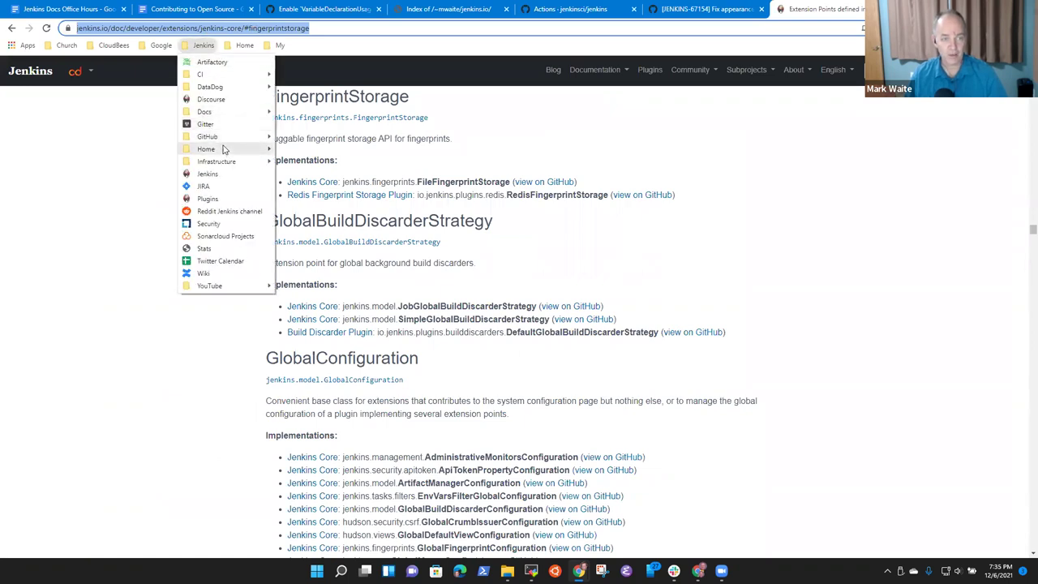
mouse_move(228, 147)
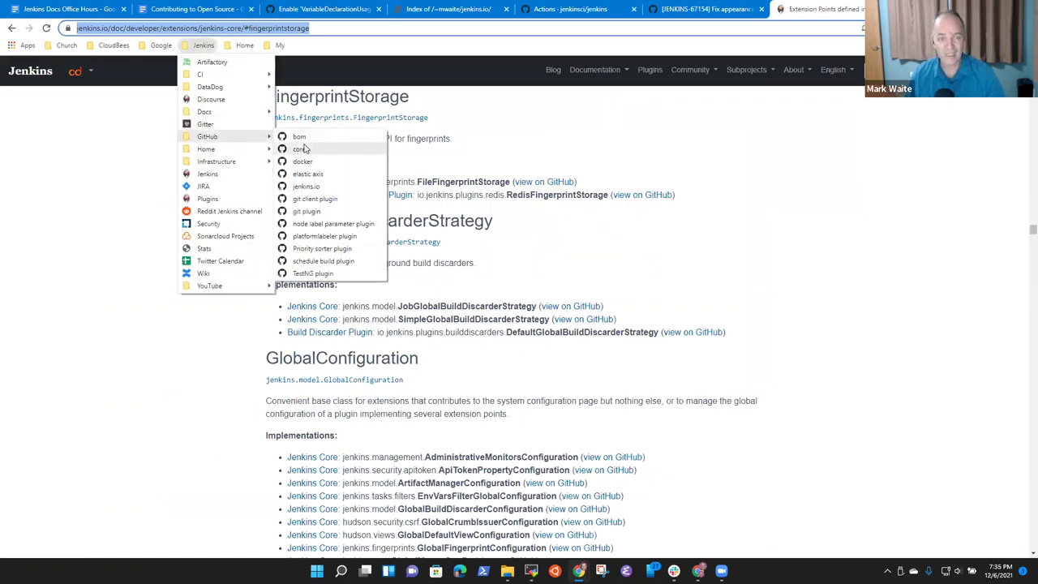
left_click(307, 148)
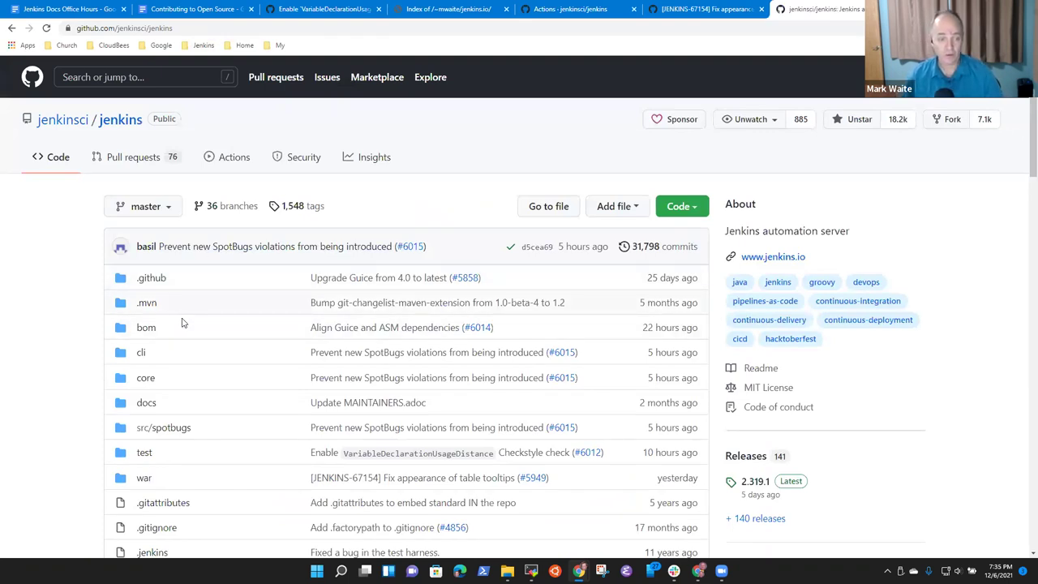
scroll(218, 314, "down", 1)
scroll(259, 301, "down", 4)
scroll(283, 302, "up", 3)
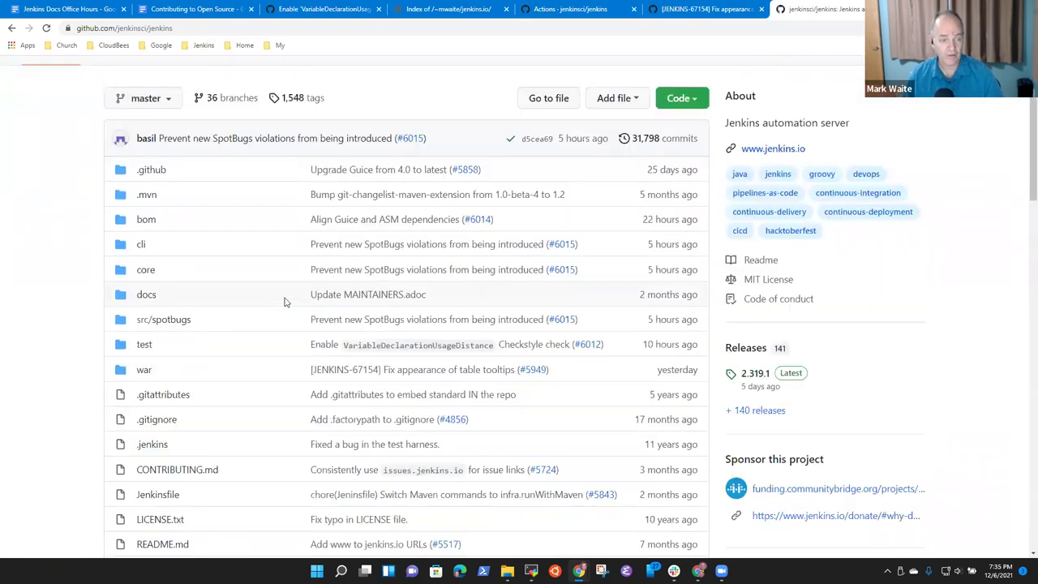
scroll(167, 305, "down", 2)
scroll(225, 303, "up", 1)
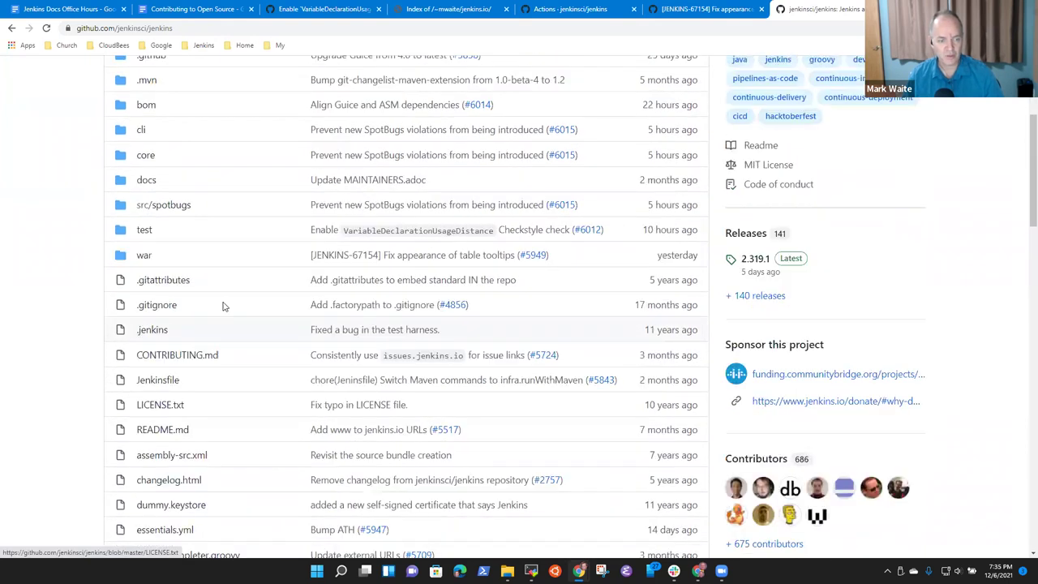
scroll(237, 300, "down", 1)
scroll(238, 298, "down", 2)
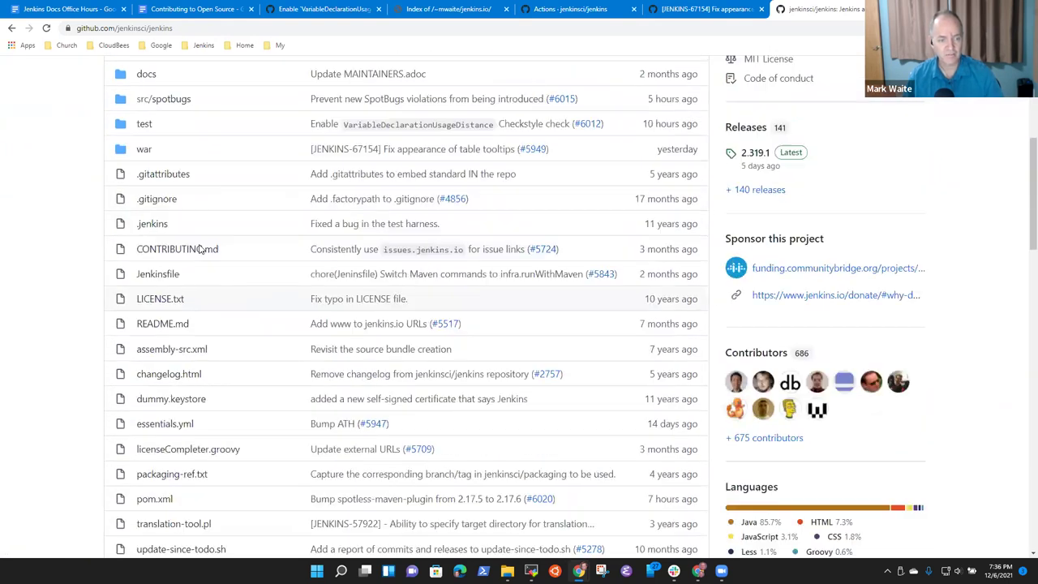
Step: Search the jenkinsci/jenkins repository for "checkstyle", review the code results and return to the repository's file list
scroll(211, 243, "up", 4)
left_click(138, 77)
type("ccehck")
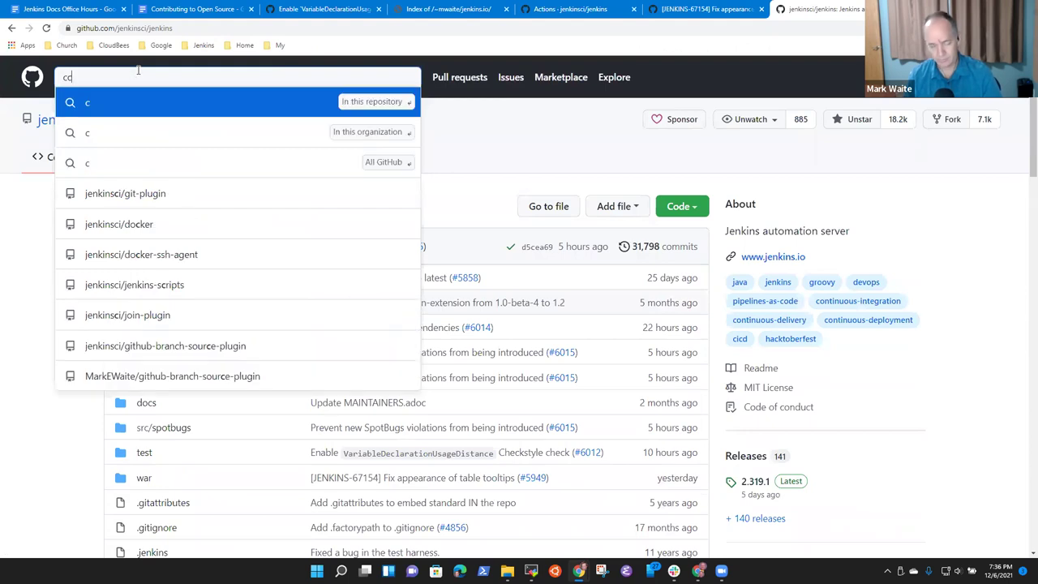
key("ctrl+a")
key("BackSpace")
type("checkstyle")
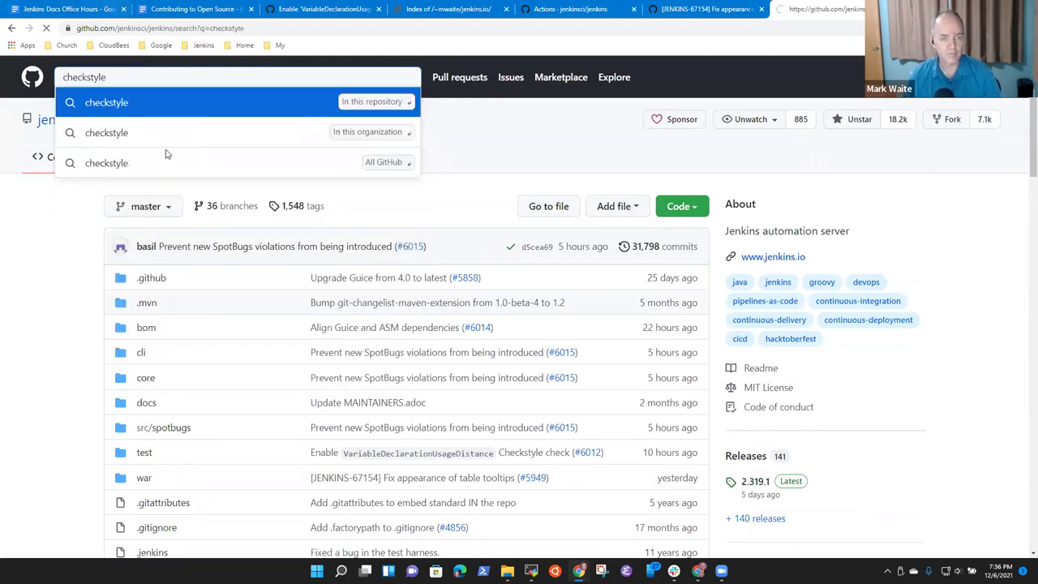
key("Return")
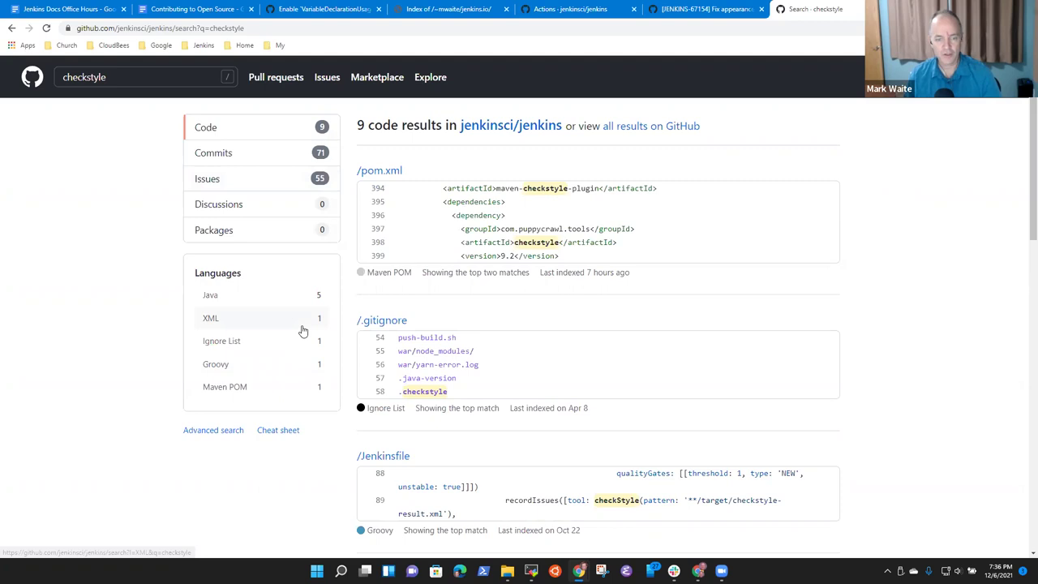
scroll(398, 289, "down", 3)
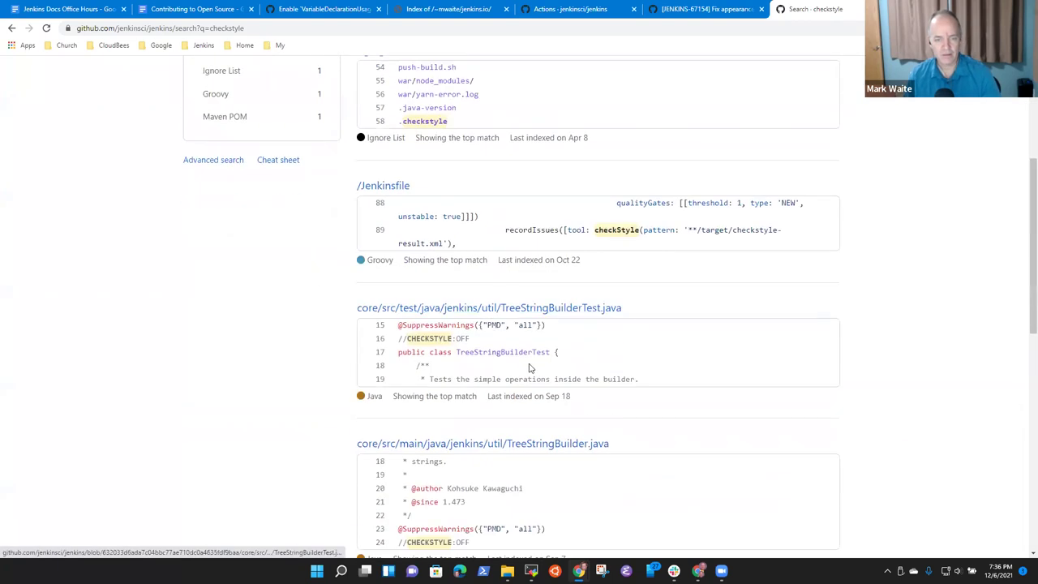
scroll(519, 364, "down", 3)
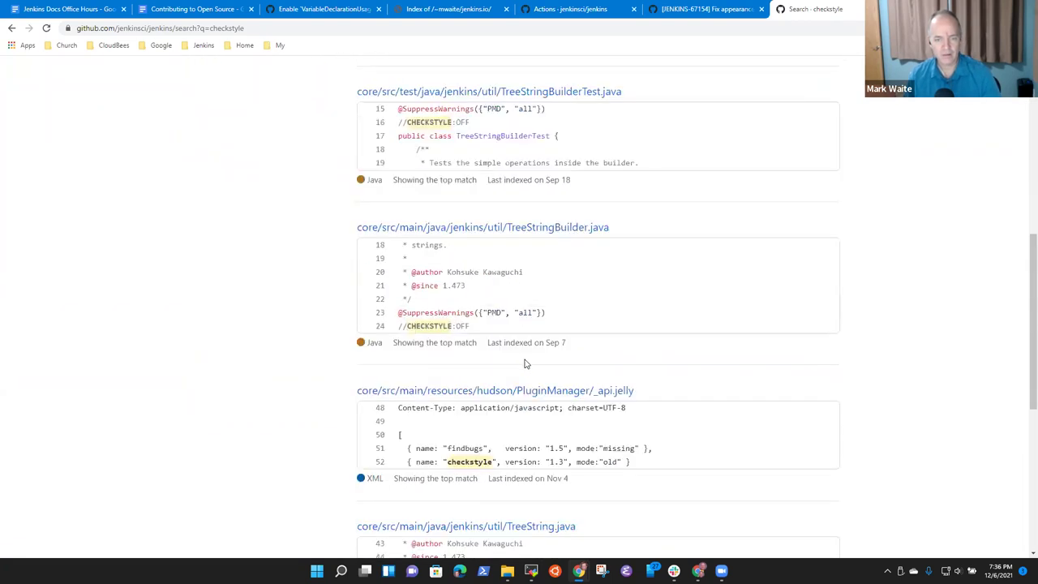
scroll(524, 364, "up", 6)
left_click(10, 31)
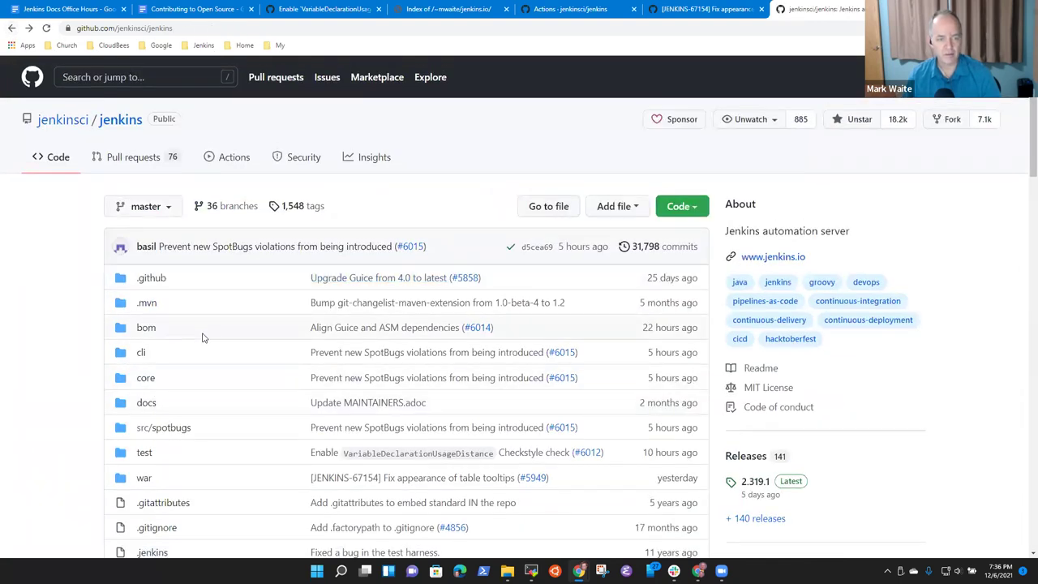
Step: Check the open VariableDeclarationUsageDistance pull request for the file that holds the Checkstyle modules
scroll(203, 338, "down", 3)
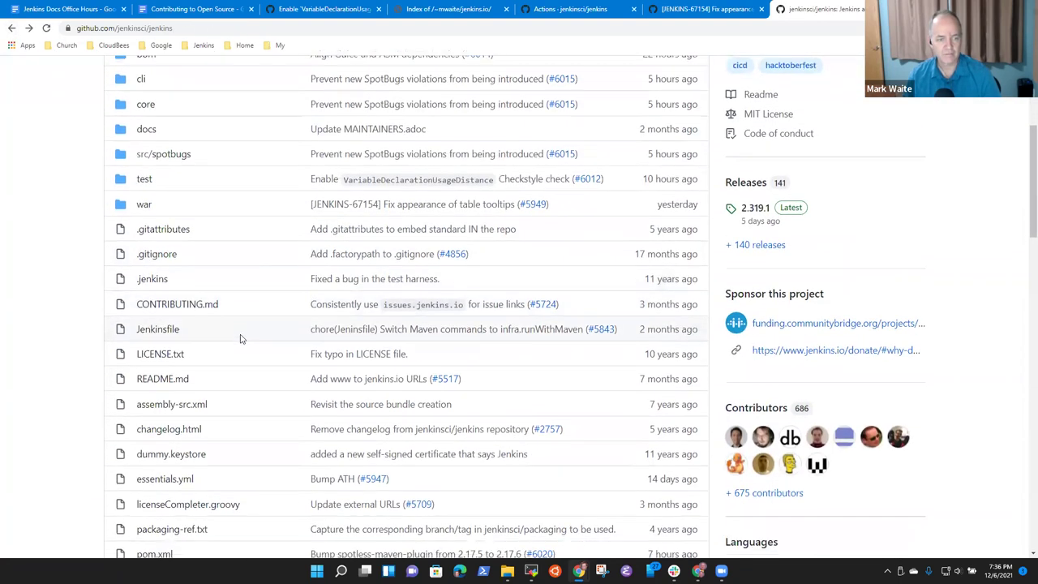
left_click(705, 9)
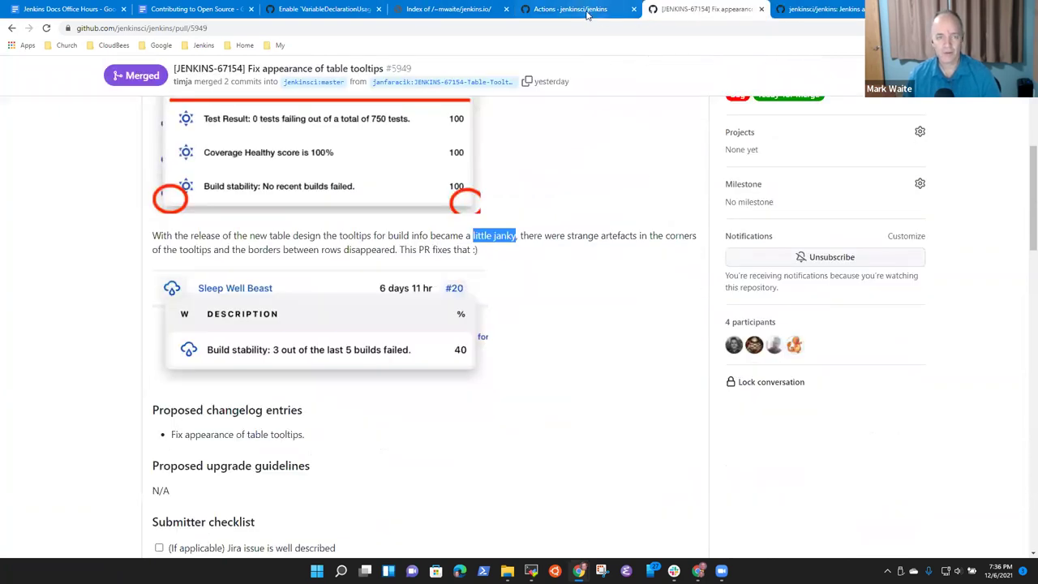
left_click(572, 9)
left_click(451, 9)
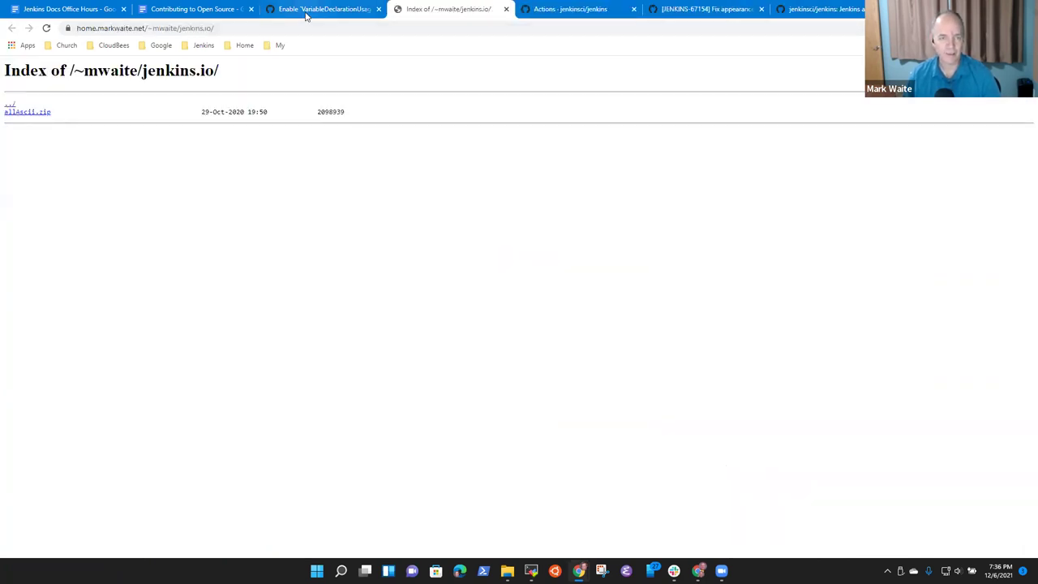
left_click(306, 14)
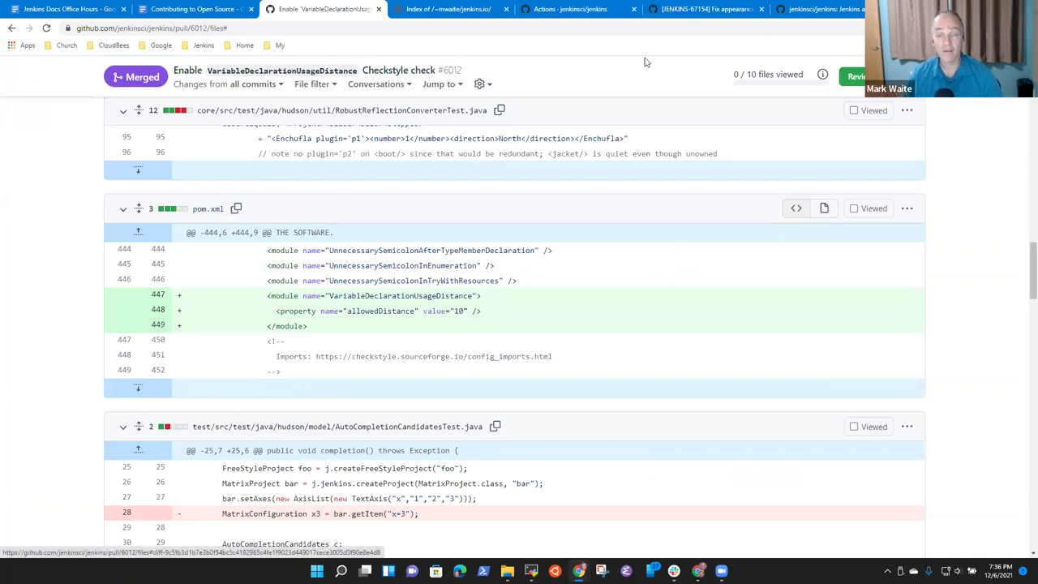
Step: Open pom.xml in the jenkinsci/jenkins repository and find the start of its checkstyle rules
left_click(780, 10)
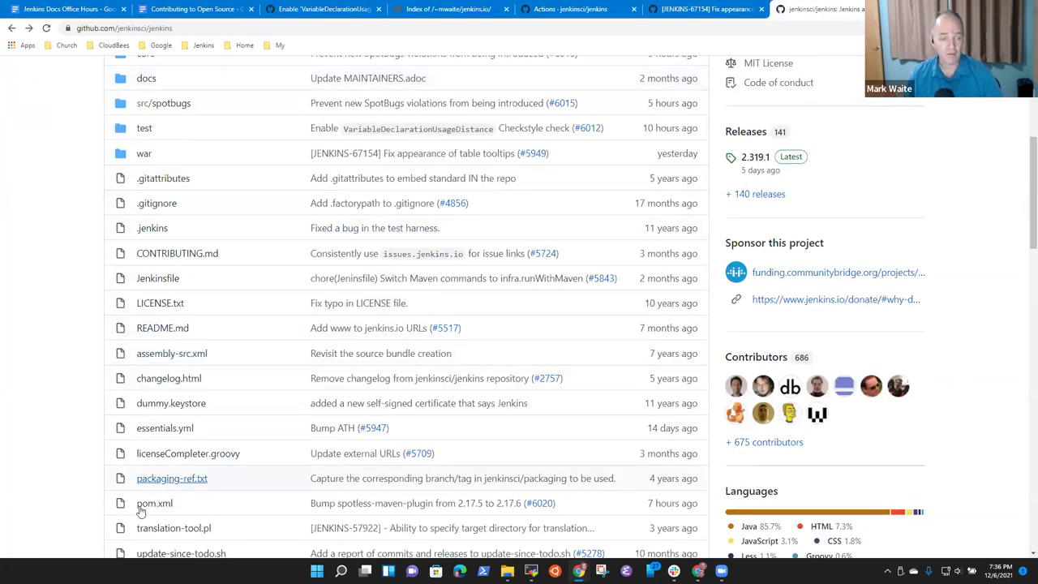
left_click(147, 499)
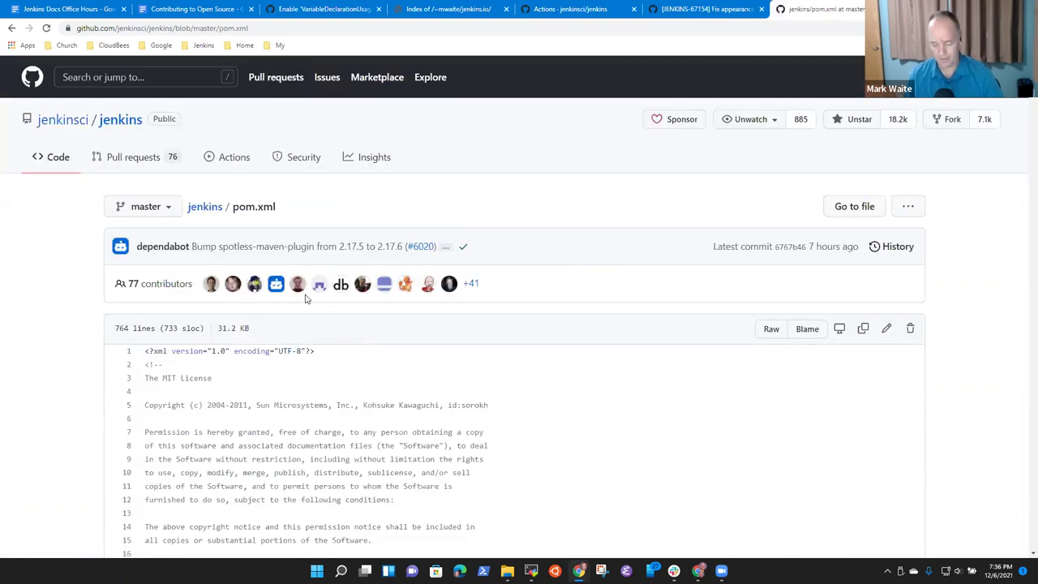
key("ctrl+f")
type("checksty")
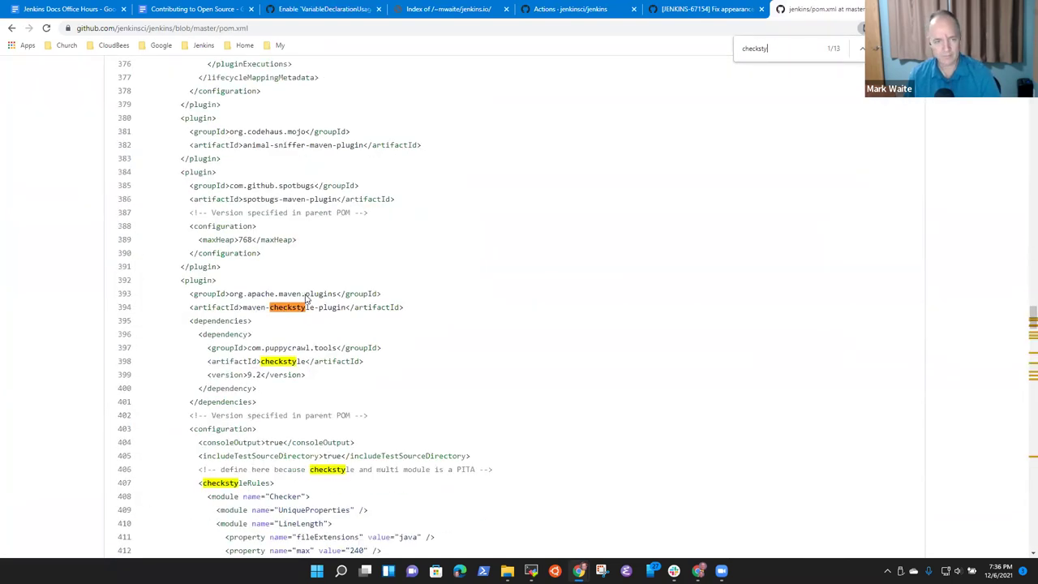
scroll(331, 309, "down", 5)
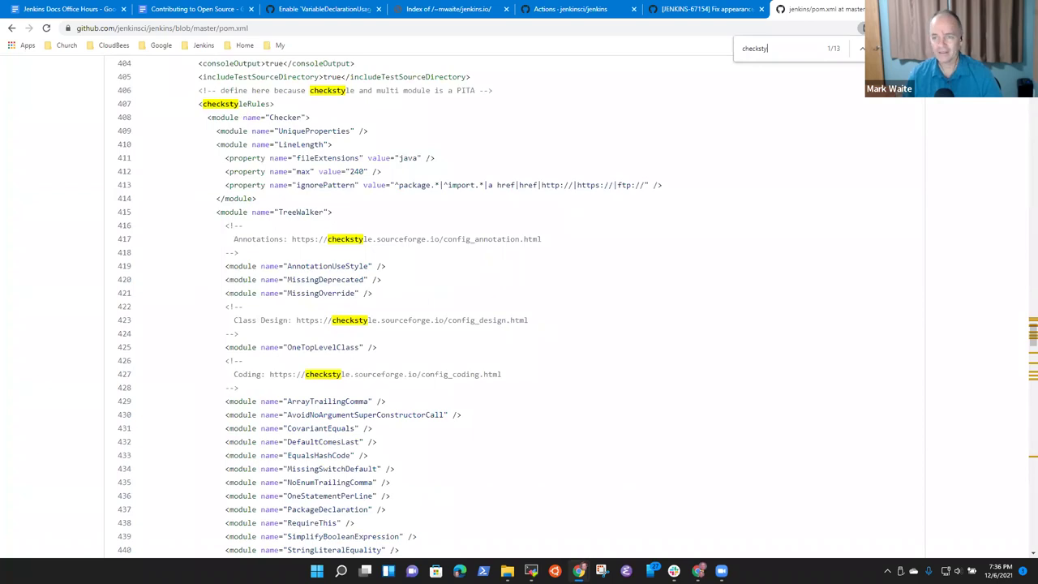
key("Escape")
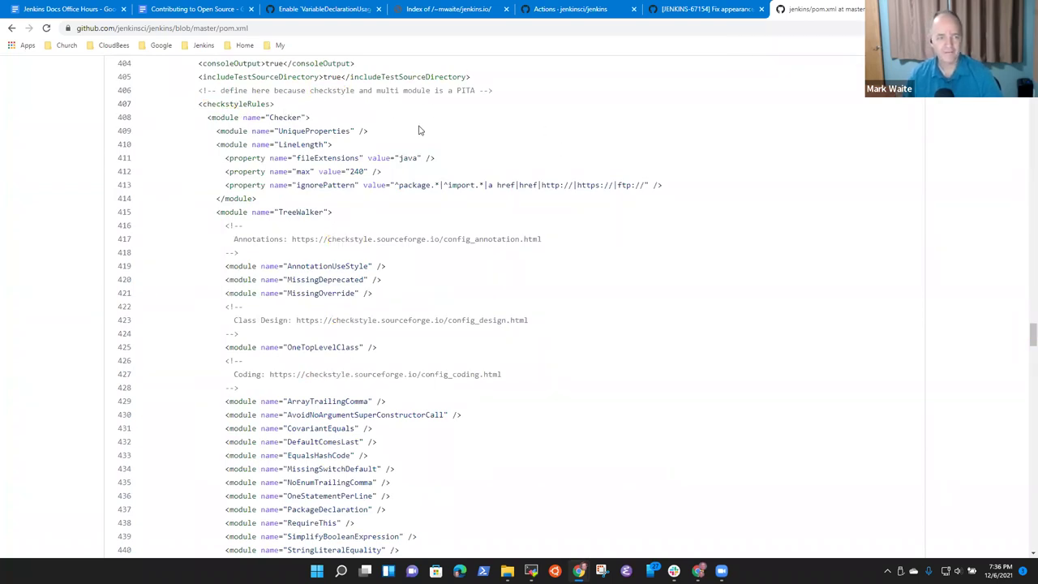
scroll(472, 126, "up", 1)
scroll(471, 126, "up", 2)
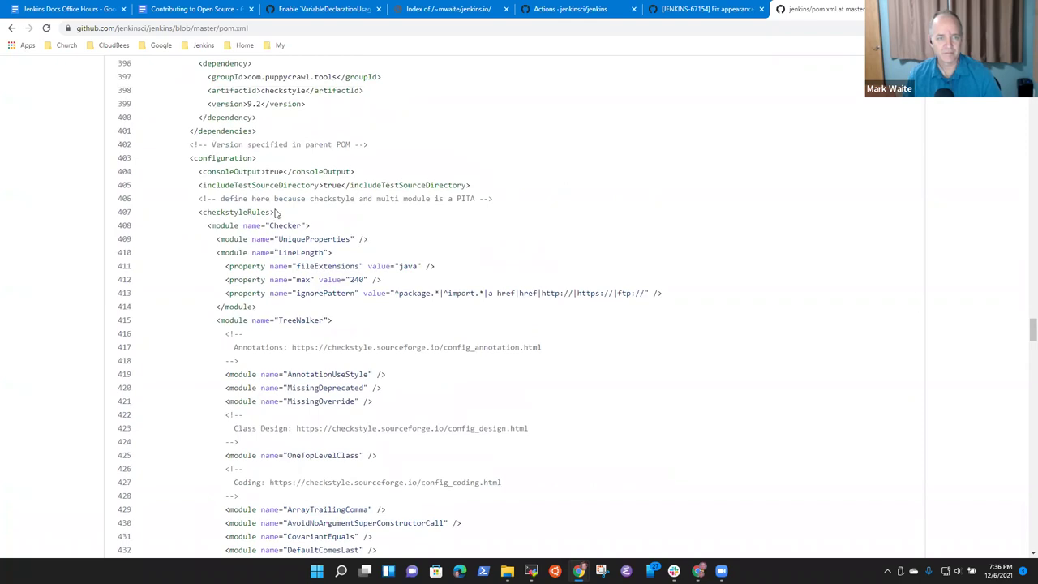
Step: Copy the permalink to the checkstyleRules line, line 407 of pom.xml
double_click(227, 213)
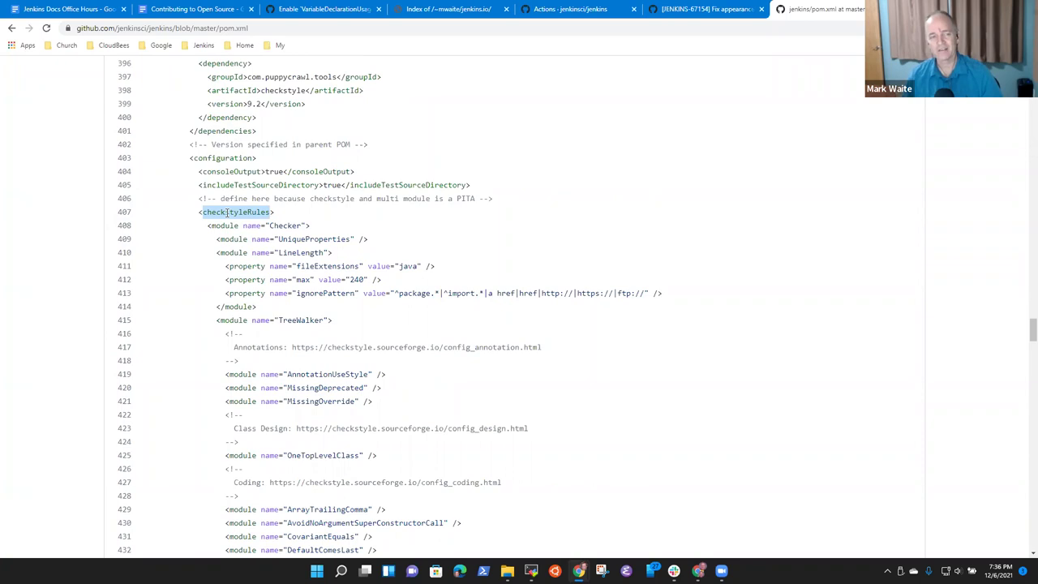
left_click(126, 213)
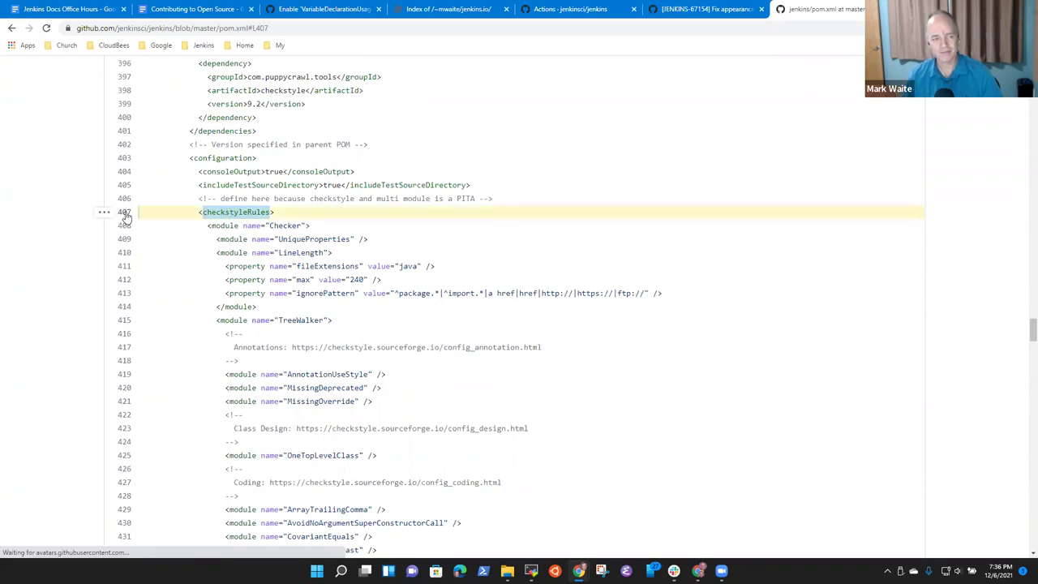
left_click(106, 214)
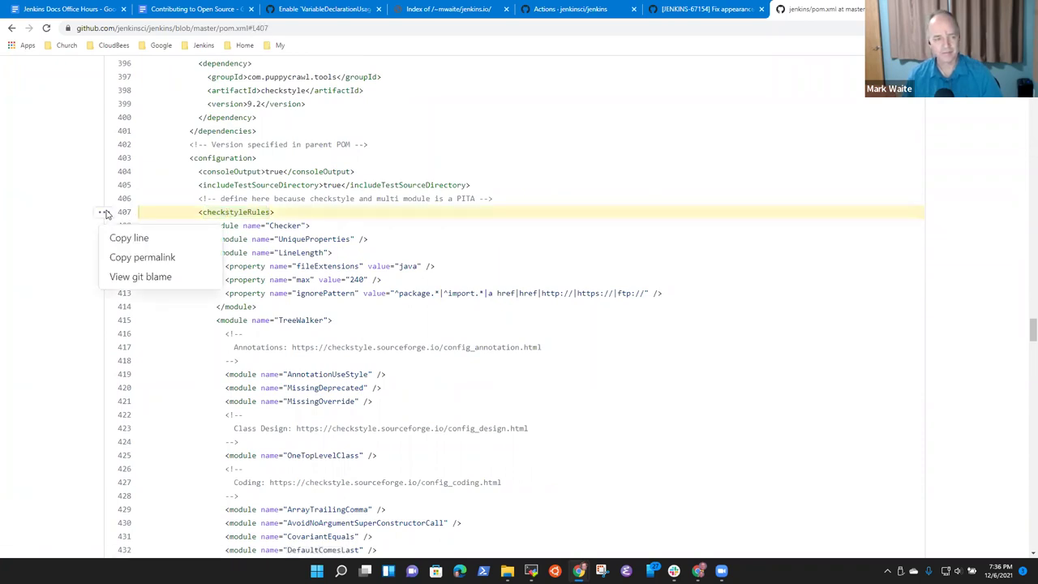
left_click(160, 257)
Step: In the Contributing to Open Source document, link the words "Jenkins core" in the checkstyle example note to the copied permalink
left_click(193, 10)
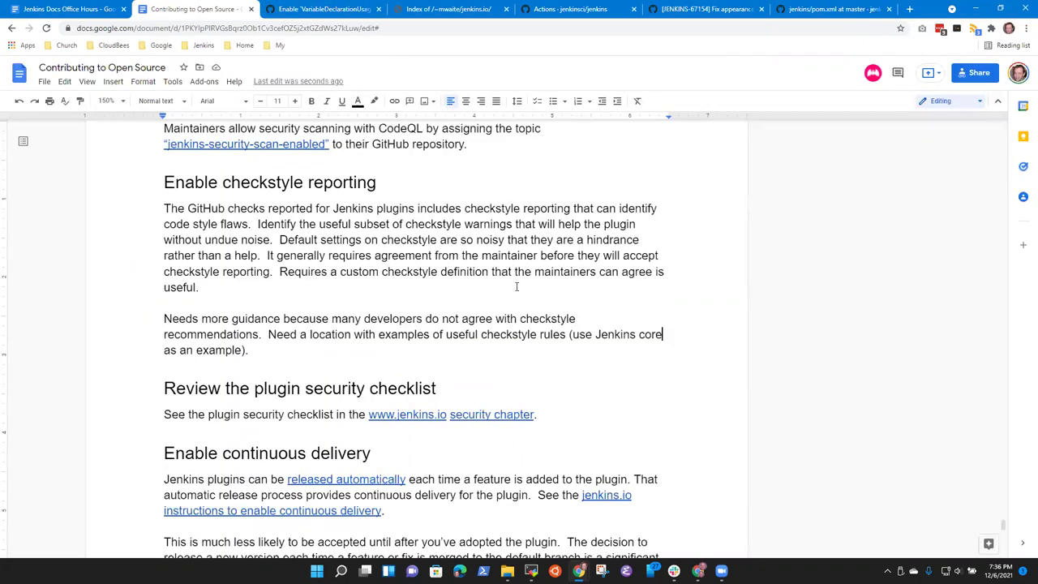
key("ctrl+shift+Right")
key("ctrl+shift+Right")
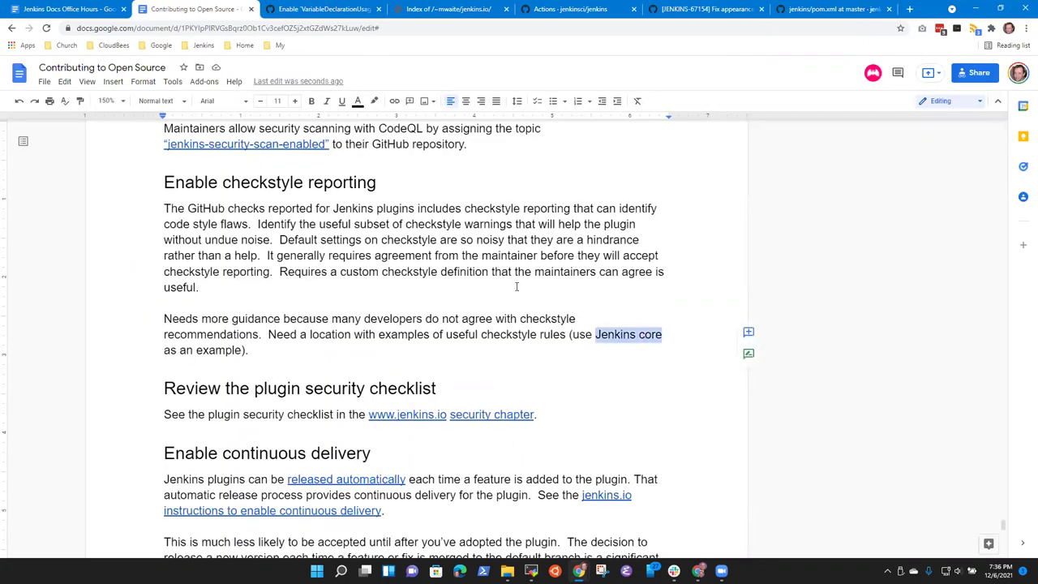
key("ctrl+k")
key("ctrl+v")
key("Return")
Step: Return to pom.xml and review the checkstyleRules entries, highlighting UniqueProperties, LineLength and the LineLength max property
left_click(798, 15)
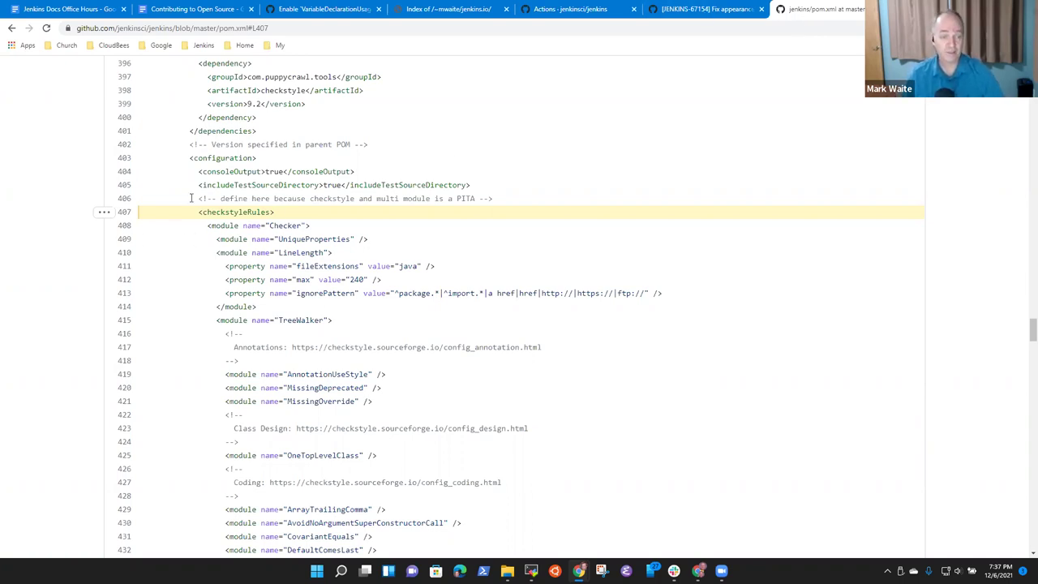
double_click(221, 212)
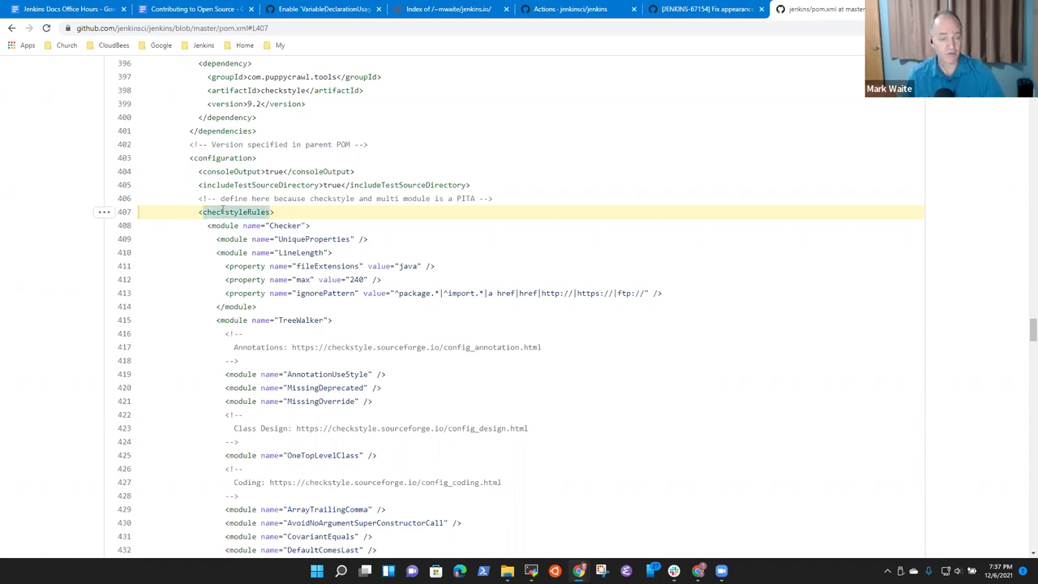
double_click(287, 239)
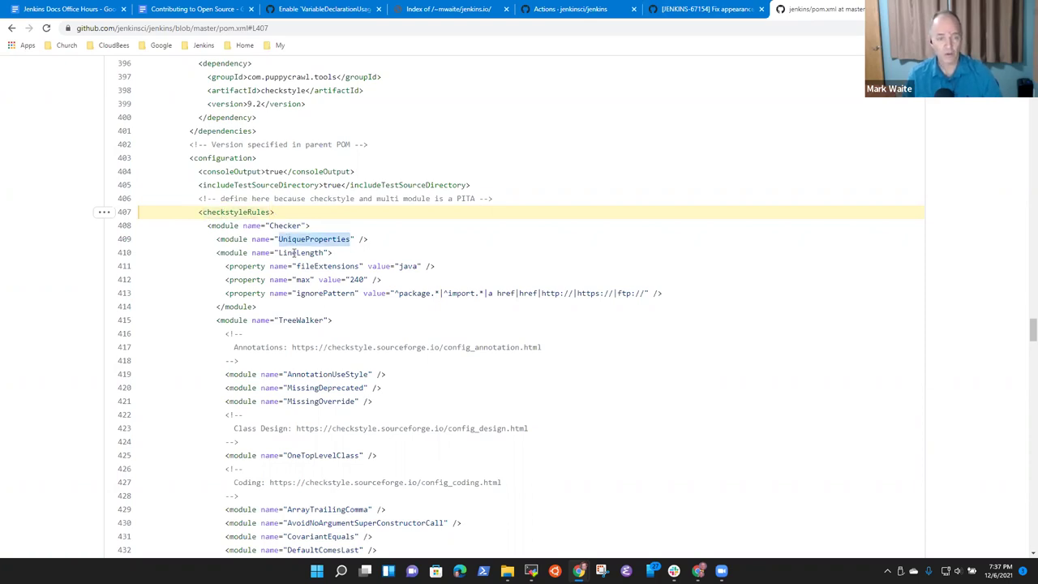
double_click(294, 252)
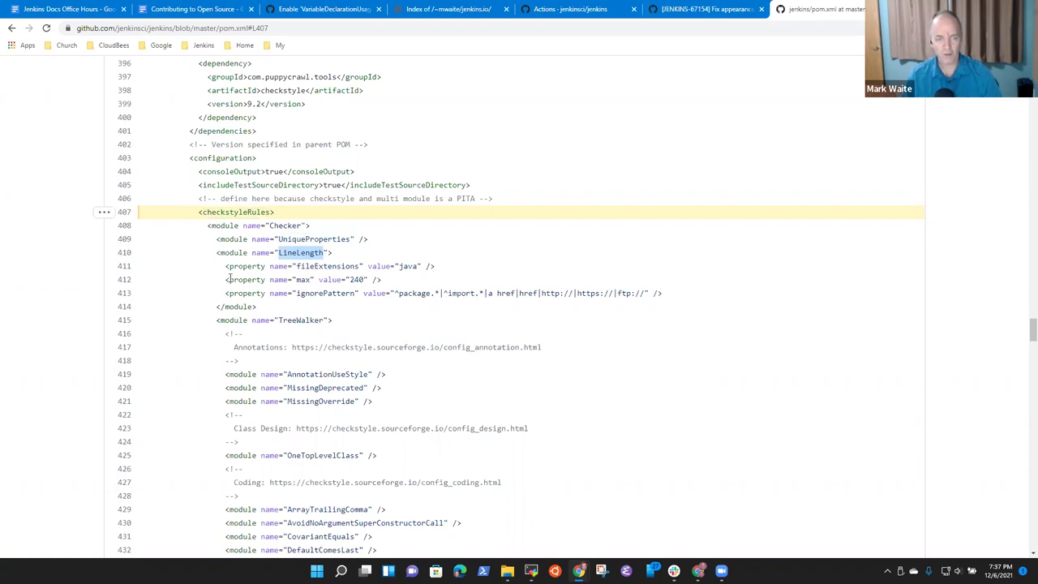
left_click_drag(227, 278, 381, 280)
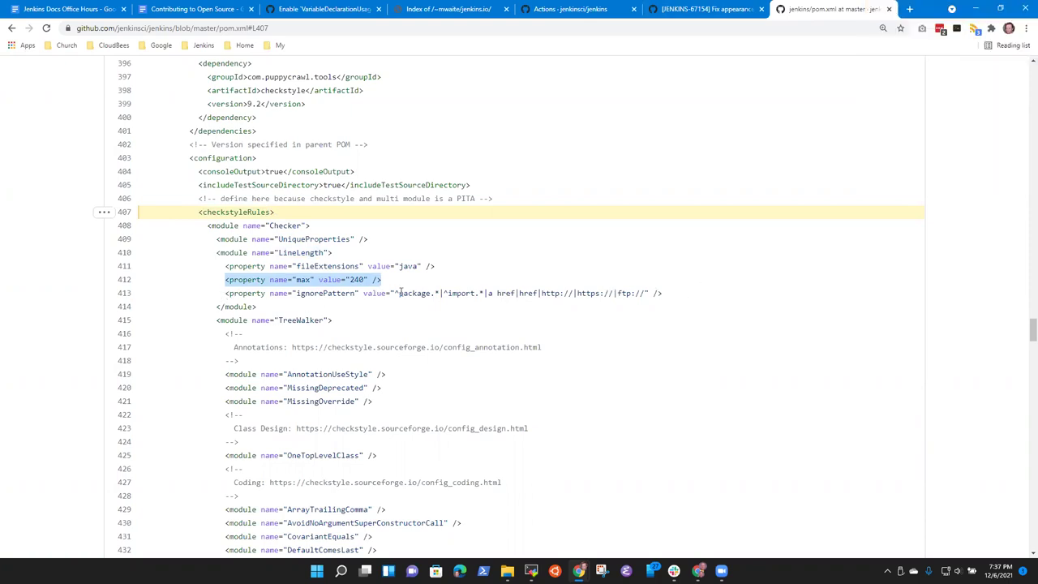
Step: Highlight the LineLength ignorePattern property in the checkstyle rules of pom.xml, and clear the highlight
left_click_drag(670, 294, 228, 294)
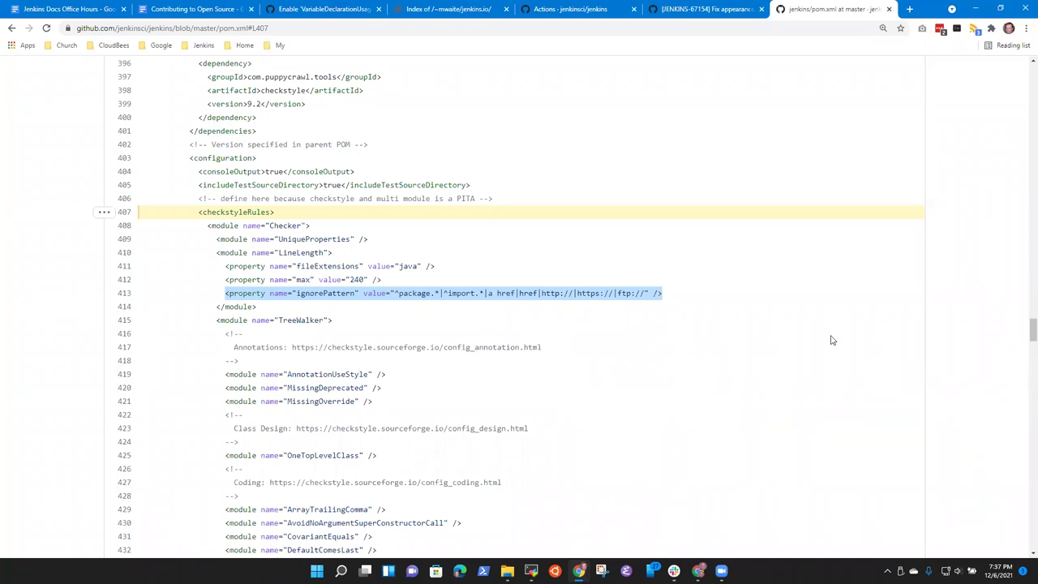
left_click(834, 341)
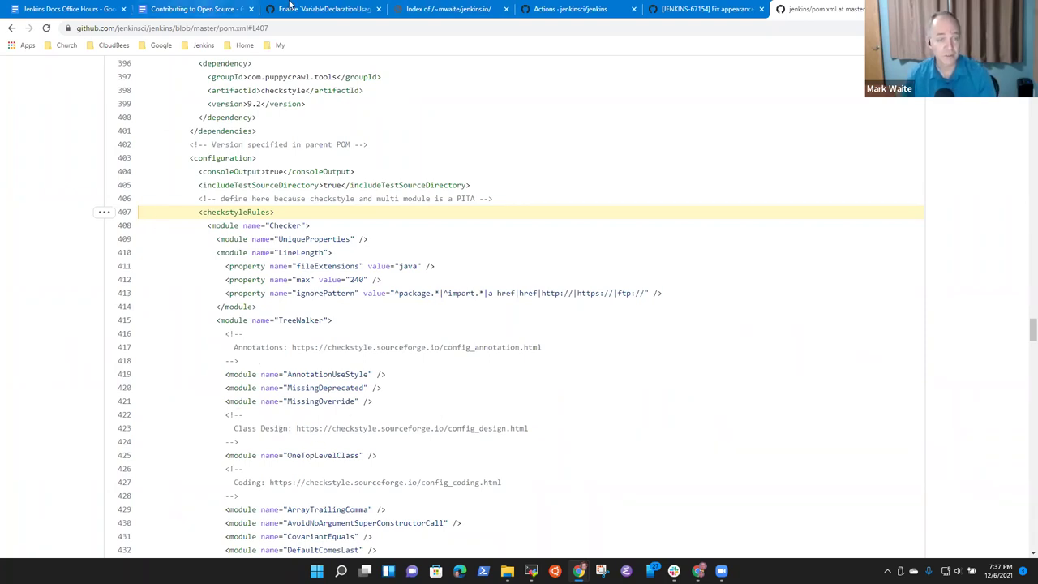
Step: Return to the Contributing to Open Source document and follow its table of contents to the Remove divBasedFormLayout conditionals section
left_click(193, 9)
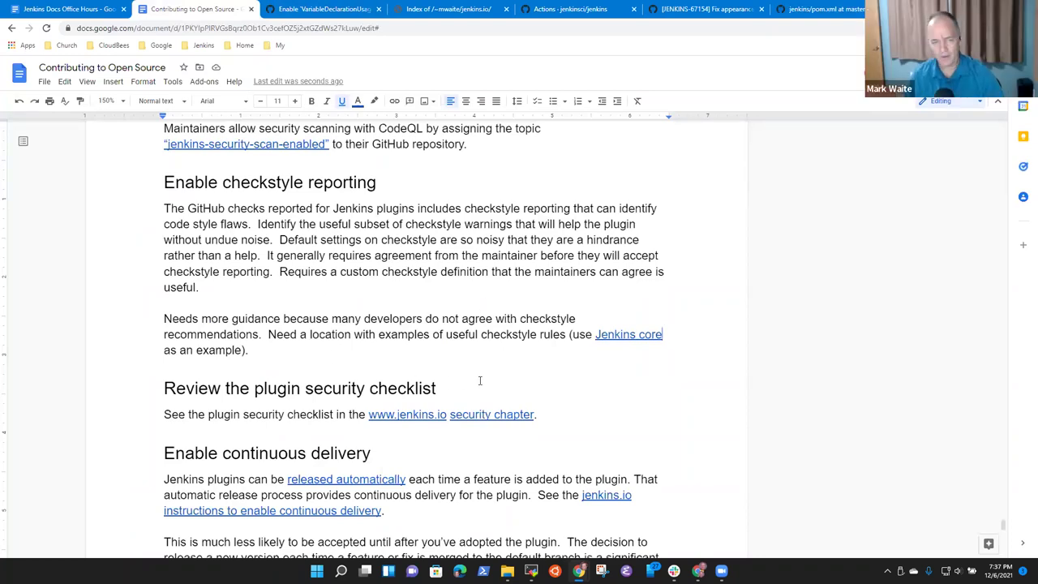
key("ctrl+Home")
scroll(251, 252, "down", 3)
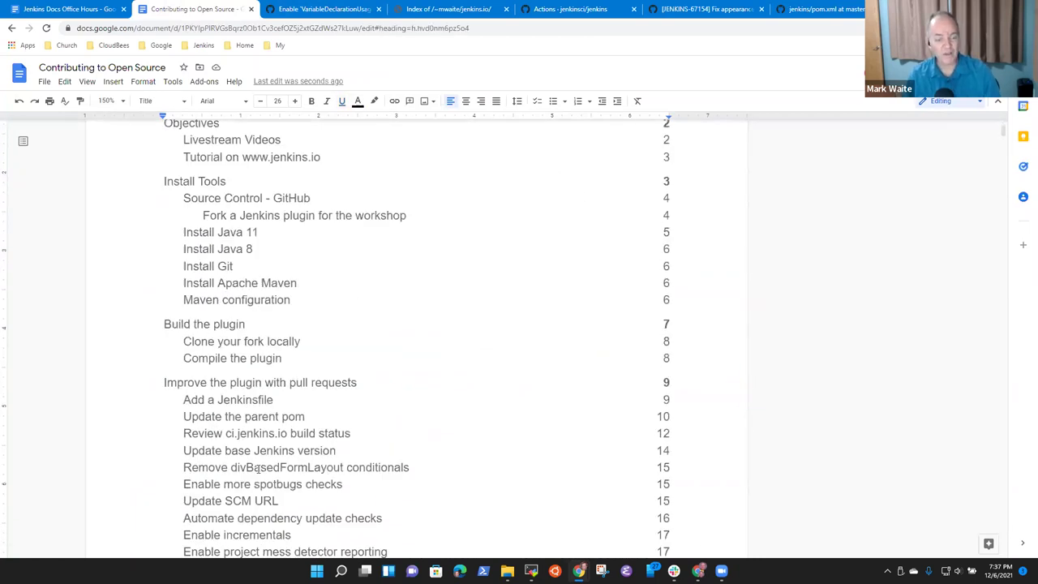
left_click(260, 248)
left_click(373, 316)
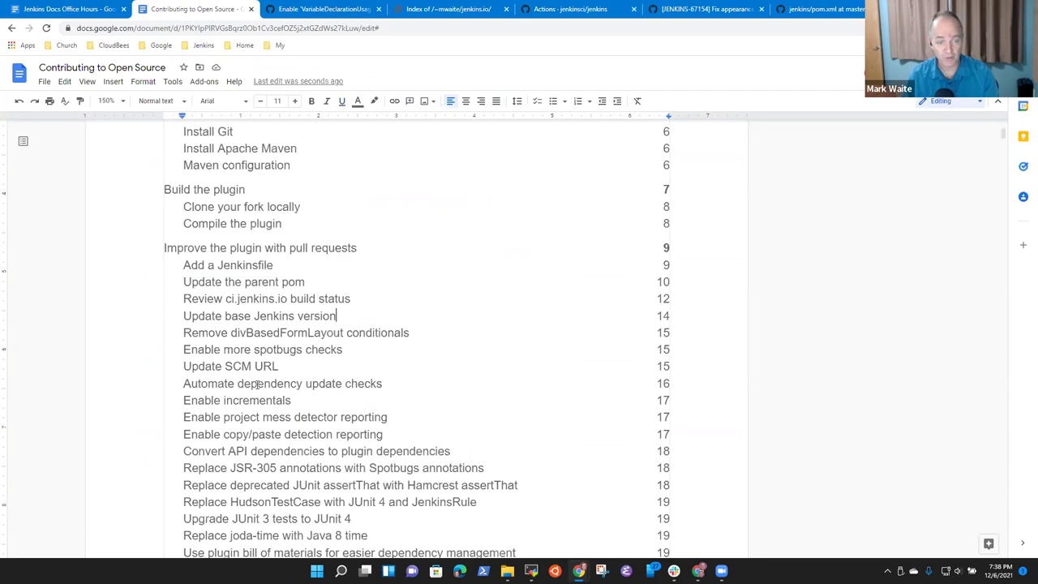
left_click(296, 333)
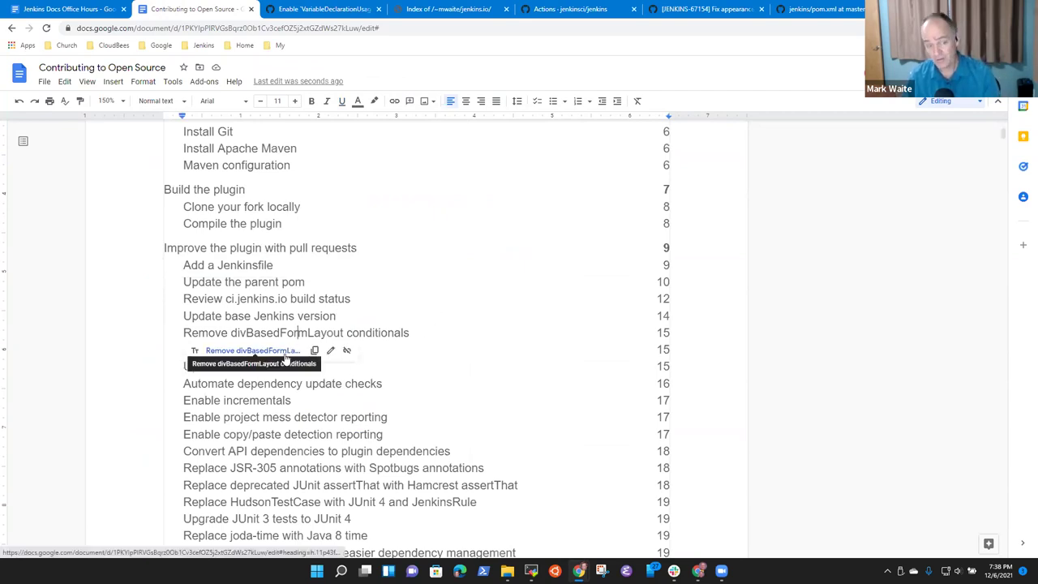
left_click(253, 350)
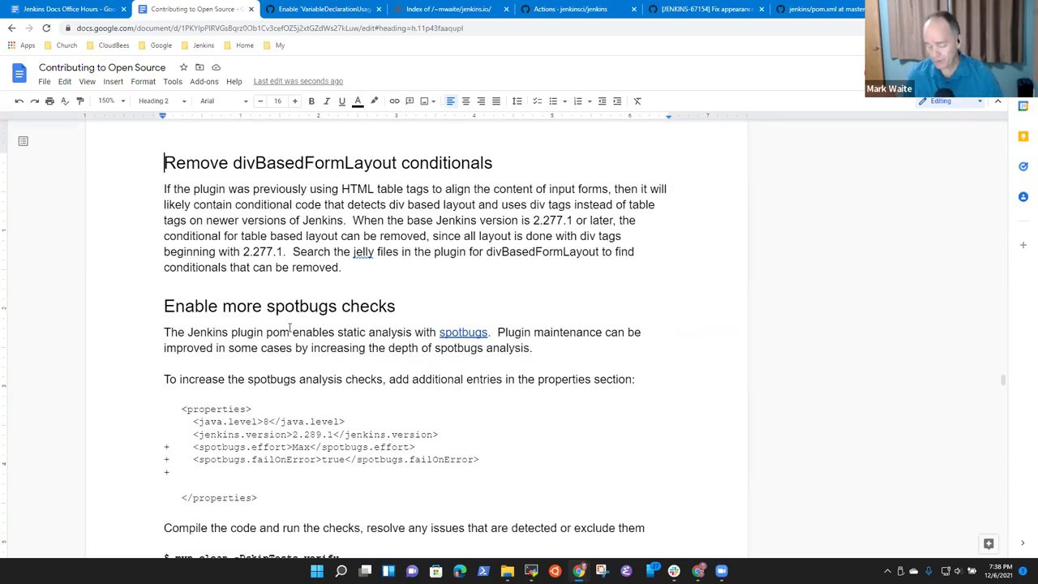
Step: Review the Update base Jenkins version section, highlighting its heading and the recommended base version number
scroll(262, 235, "up", 3)
scroll(262, 236, "up", 10)
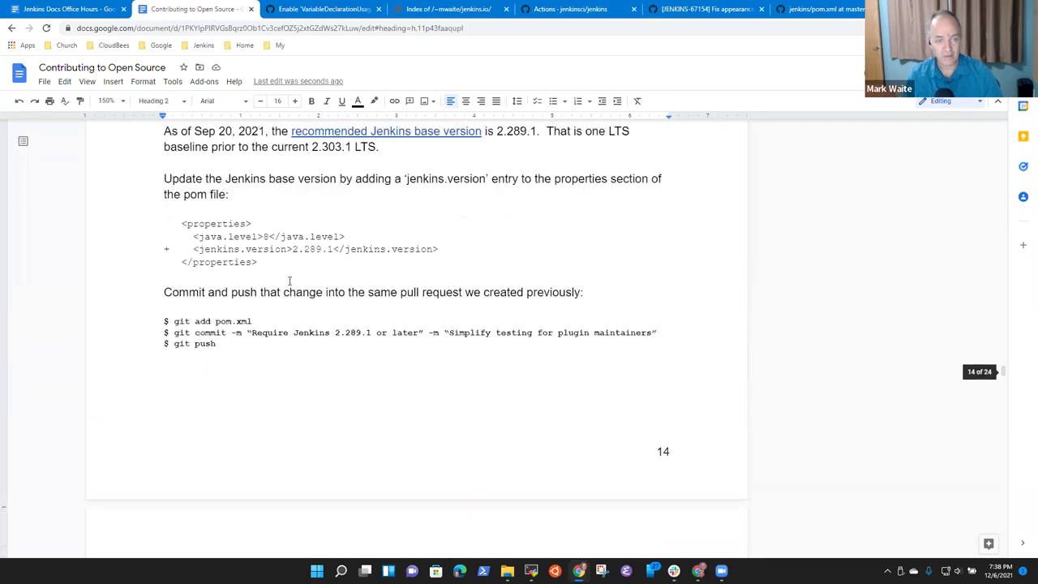
left_click_drag(162, 292, 390, 296)
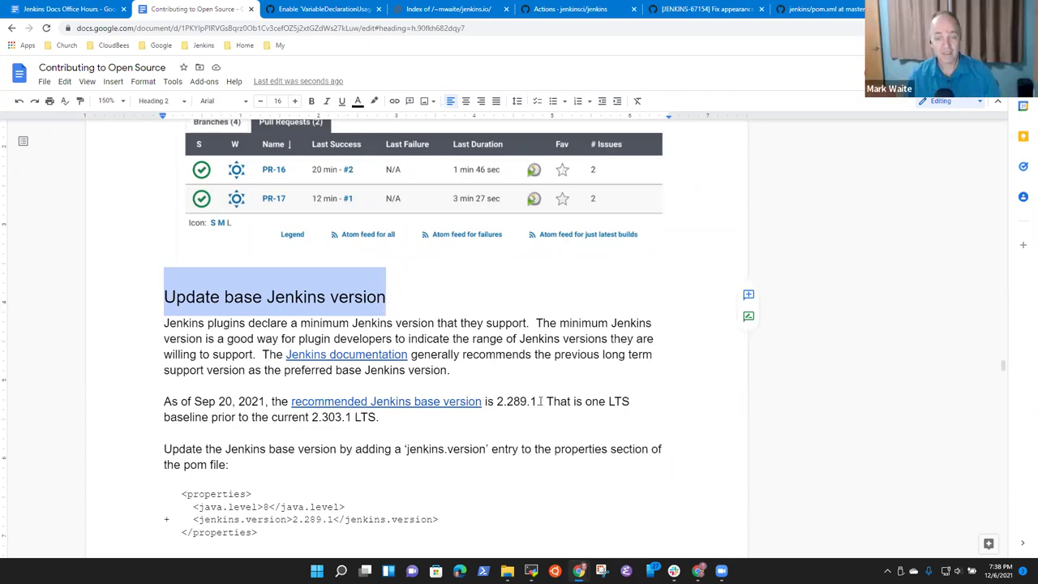
left_click_drag(535, 403, 495, 403)
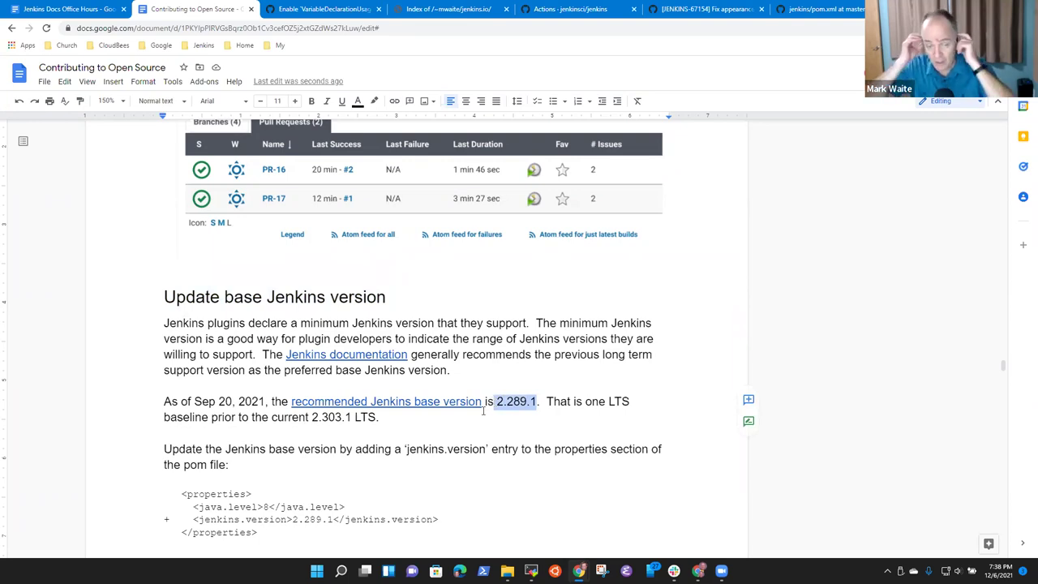
Step: Review the Remove divBasedFormLayout conditionals section, highlighting its heading words, and skim the neighbouring spotbugs, SCM URL and base version sections
scroll(512, 381, "down", 1)
scroll(511, 381, "down", 8)
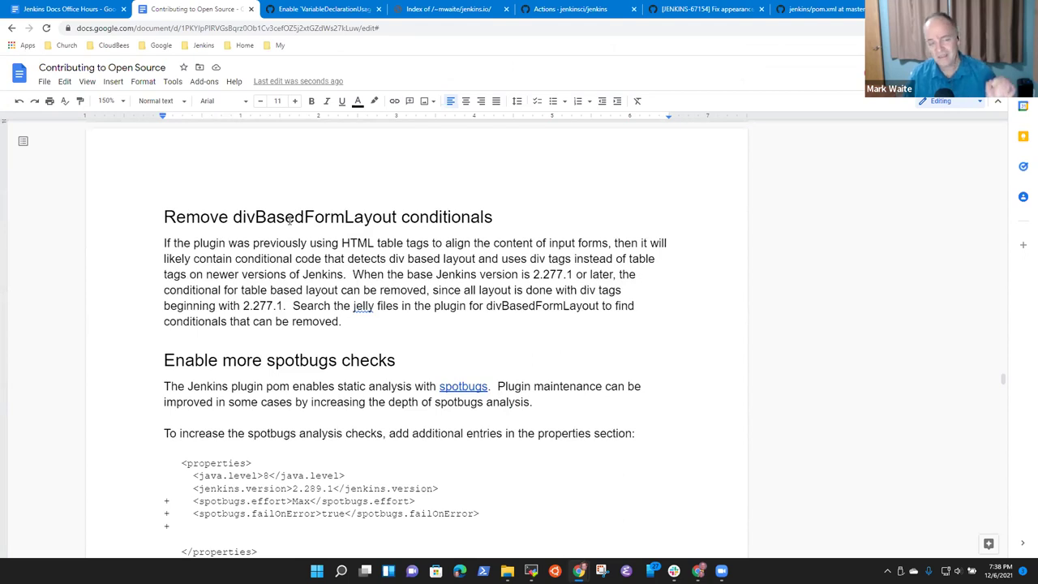
double_click(289, 216)
double_click(279, 217)
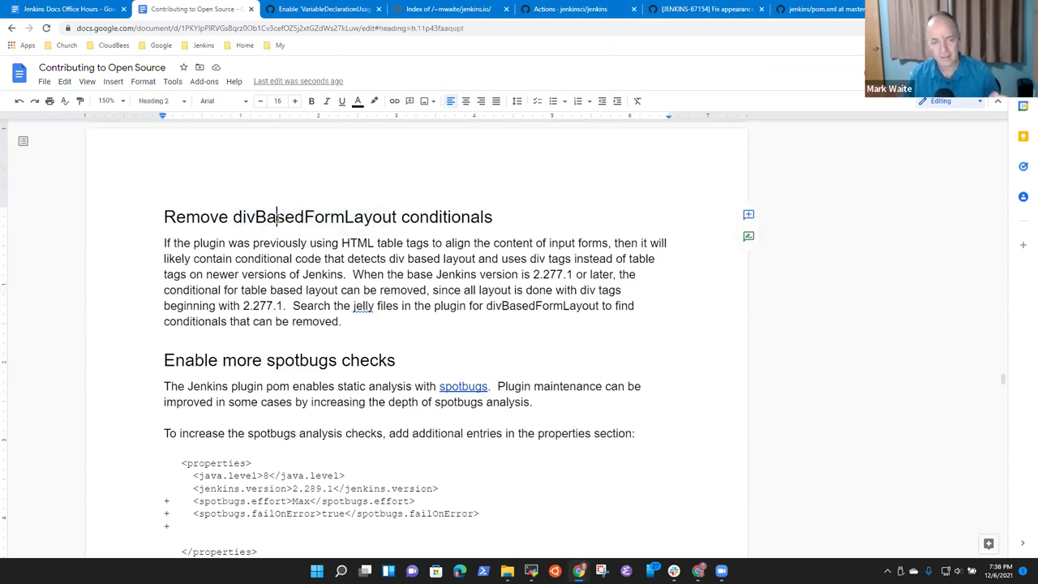
left_click(470, 217)
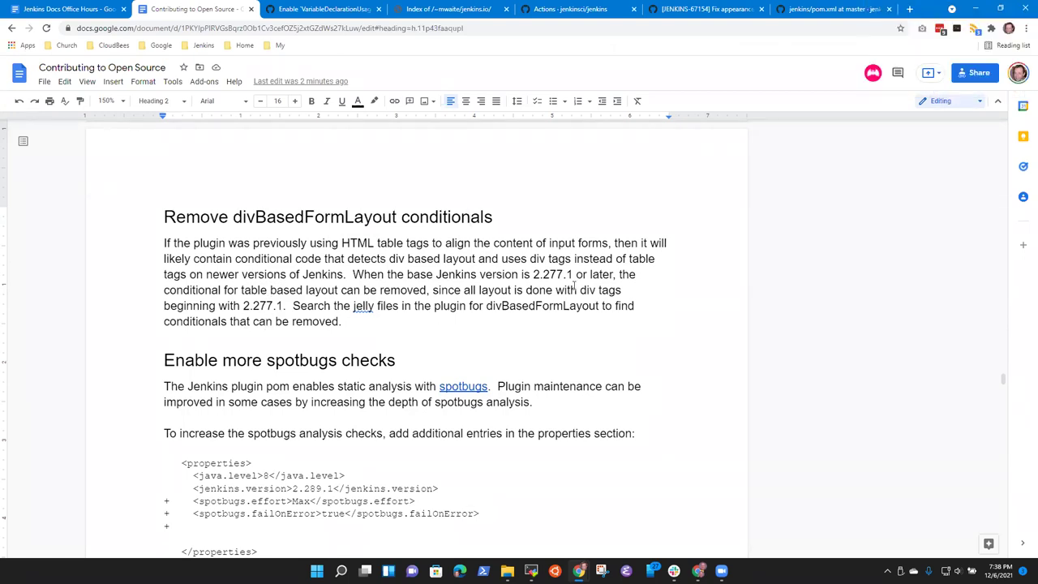
left_click_drag(233, 216, 489, 218)
left_click(499, 219)
scroll(340, 314, "down", 1)
scroll(339, 313, "down", 5)
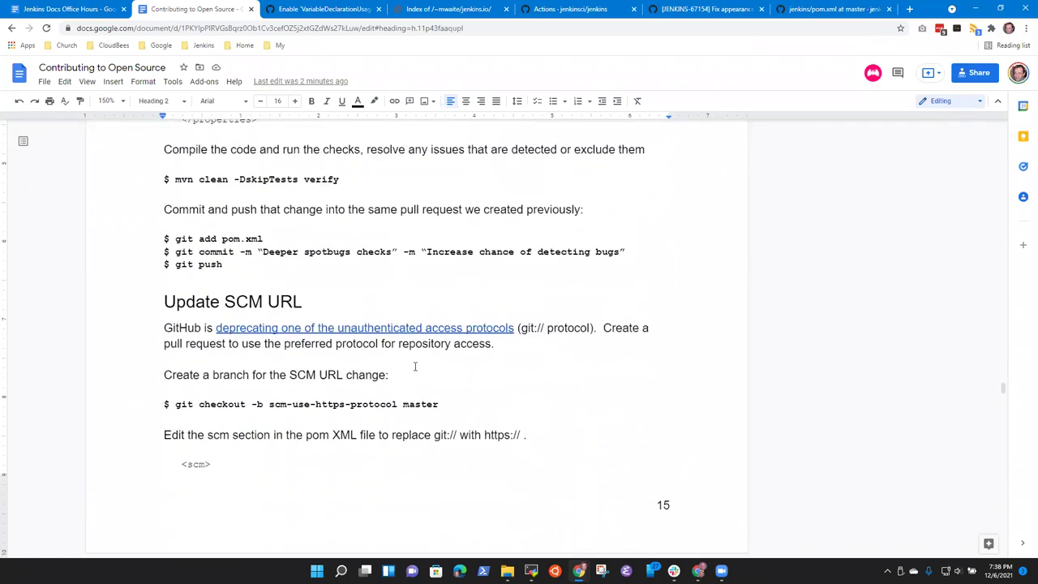
scroll(428, 372, "up", 15)
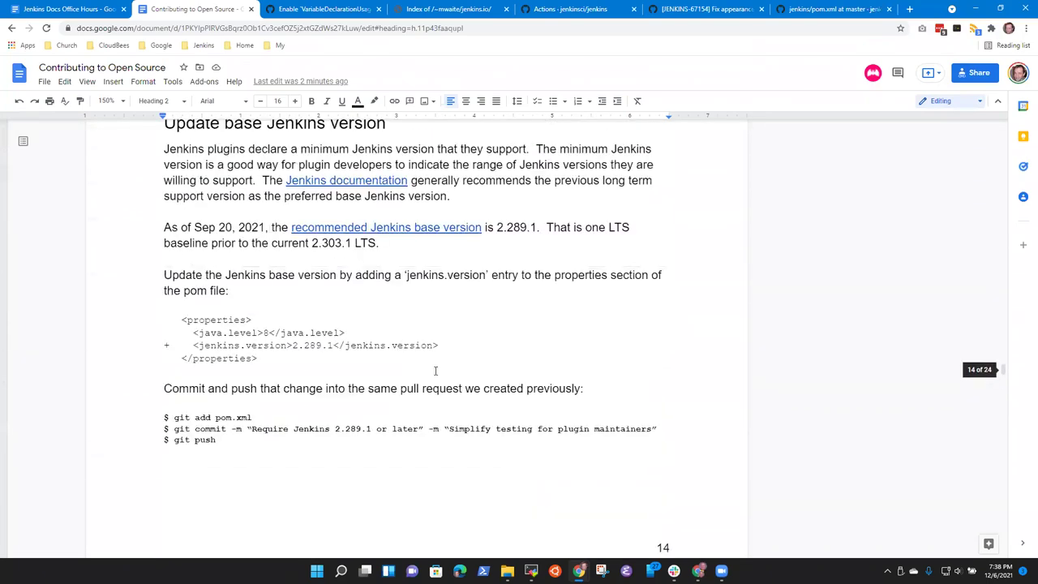
Step: Go back to the table of contents and follow its entry to the Enable project mess detector reporting section
key("ctrl+Home")
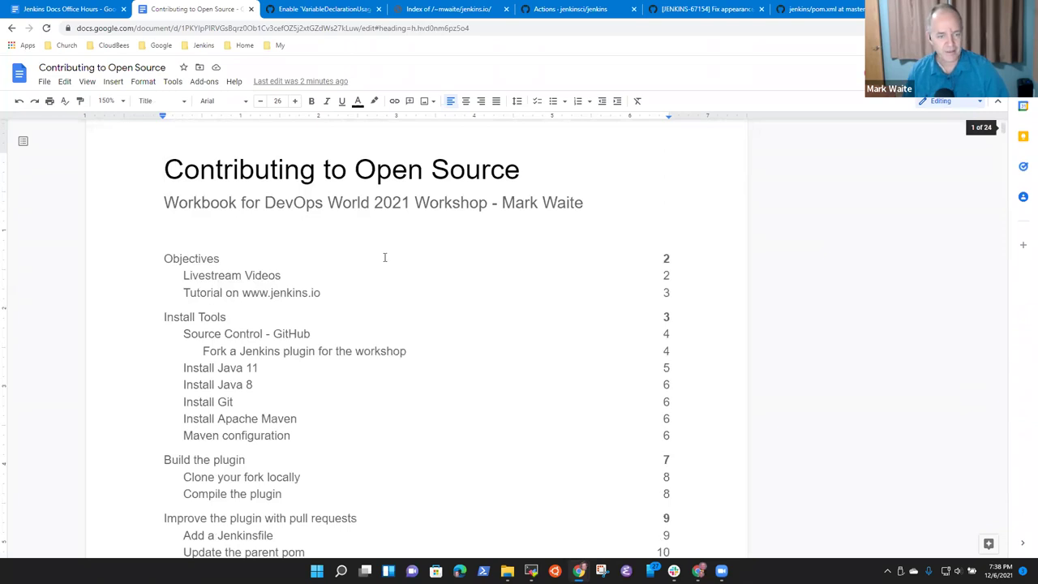
scroll(381, 268, "down", 3)
scroll(381, 281, "down", 2)
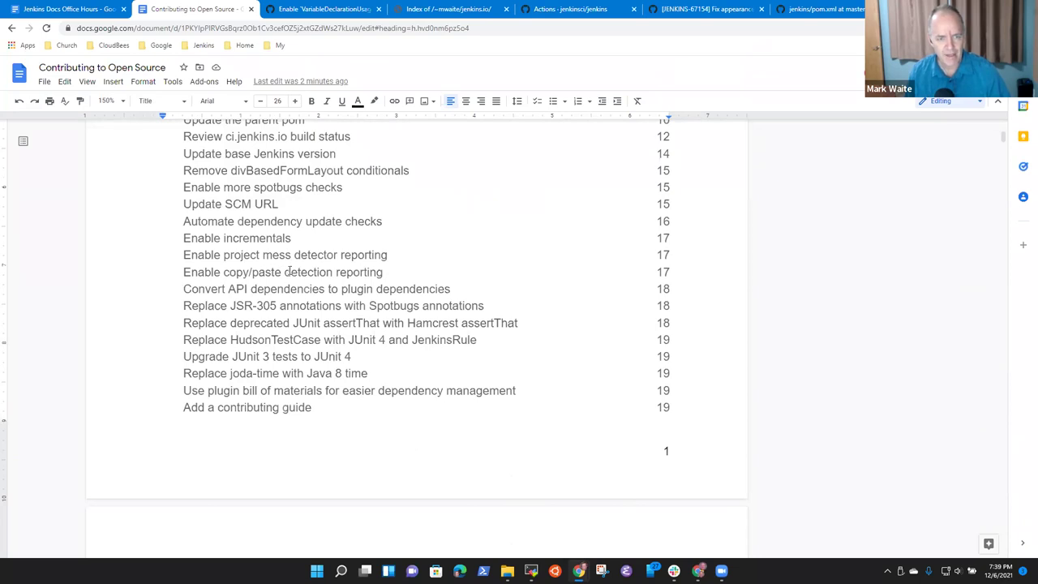
left_click(297, 254)
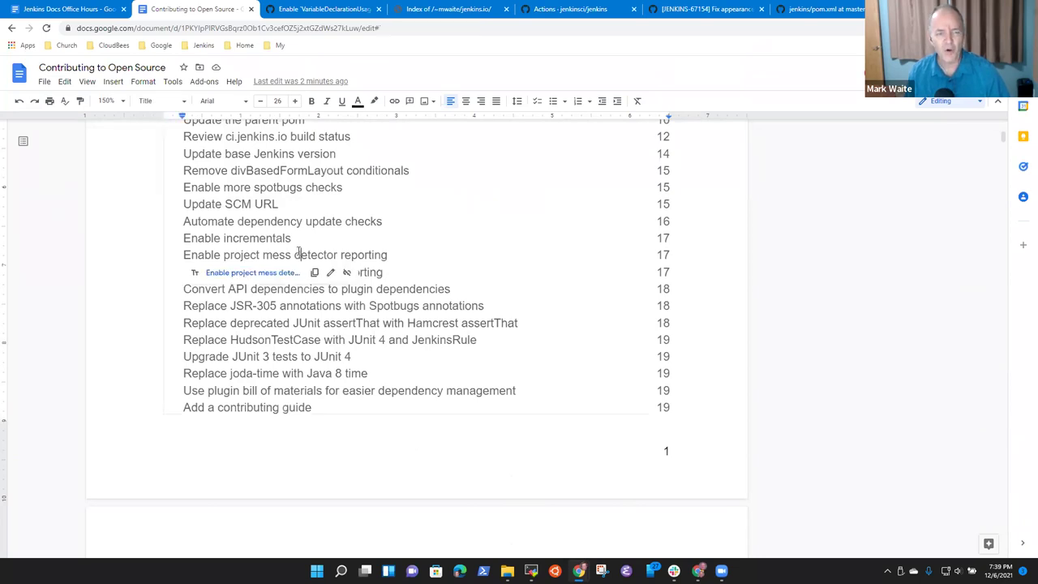
left_click(262, 273)
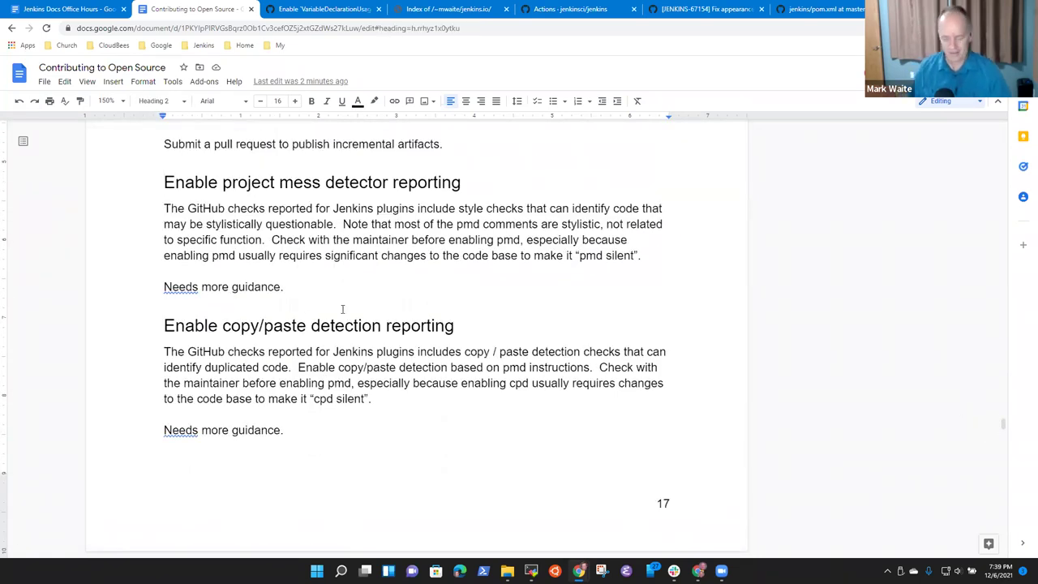
Step: Insert "(pmd)" before "reporting" in the Enable project mess detector reporting heading
key("shift+Down")
key("shift+Down")
key("shift+Down")
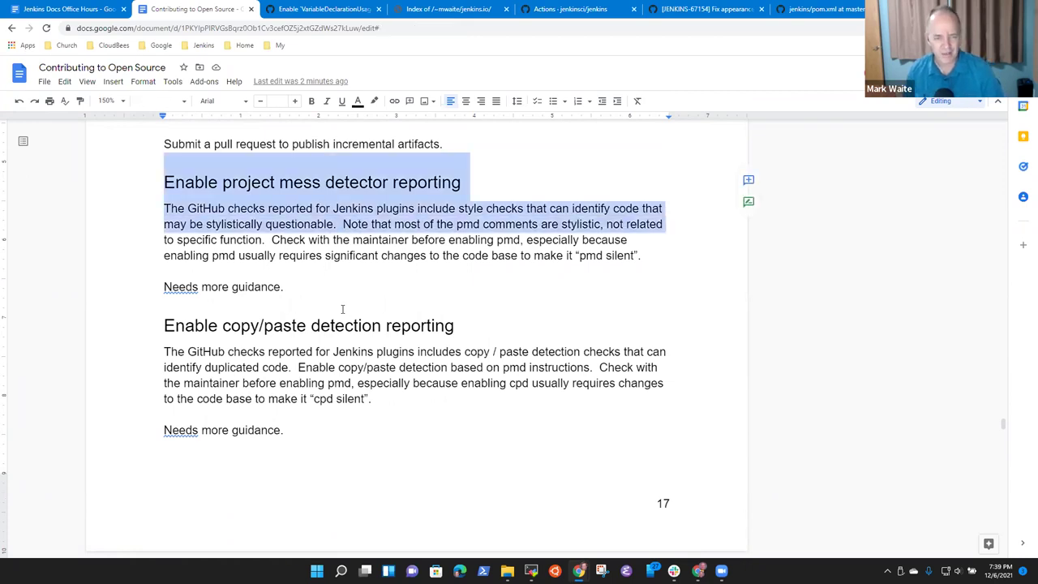
key("Up")
key("Down")
key("Down")
key("Left")
key("Left")
key("ctrl+Left")
type("(pmd)")
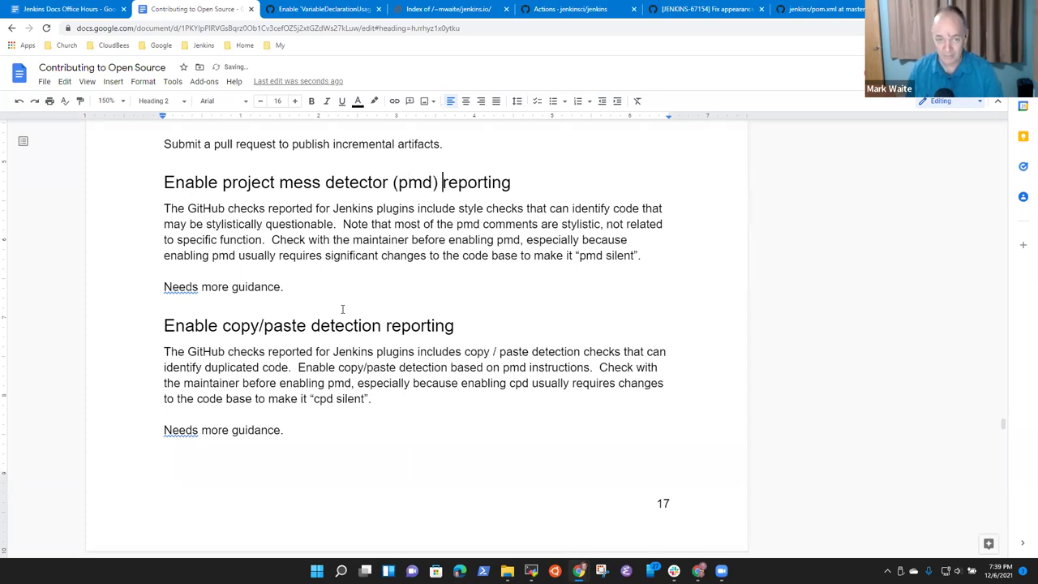
Step: Cut the whole project mess detector (pmd) section, from its heading through its "Needs more guidance." line
key("Home")
key("shift+Down")
key("shift+Down")
key("shift+Down")
key("shift+Down")
key("shift+Down")
key("shift+Down")
key("shift+Down")
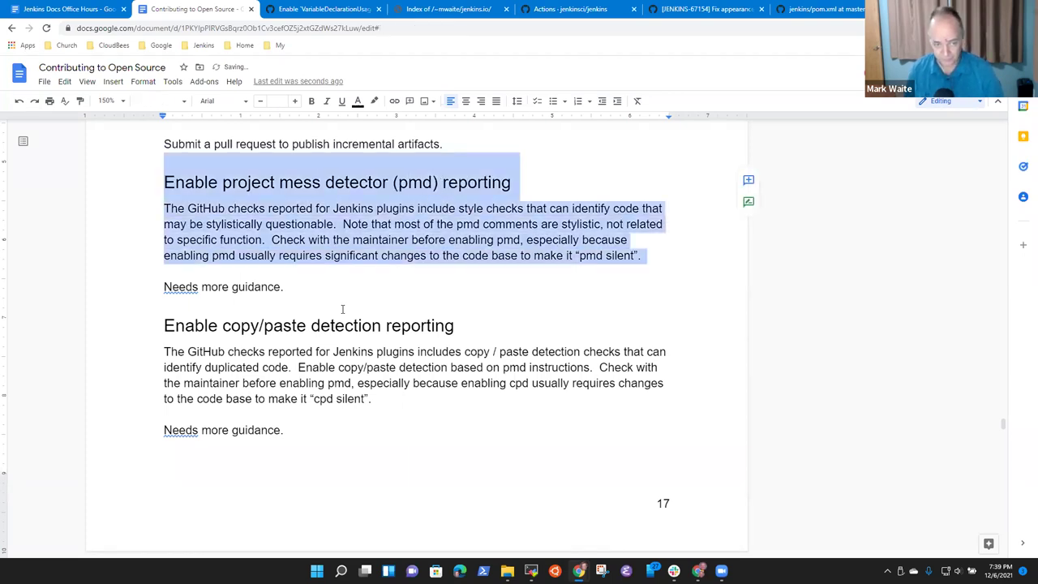
key("shift+Down")
key("shift+Up")
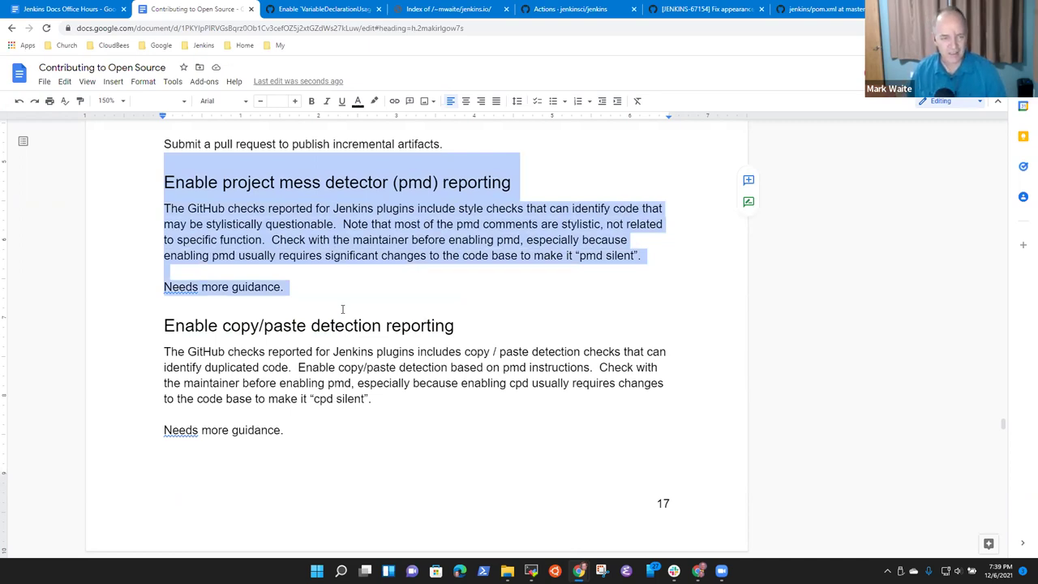
key("ctrl+x")
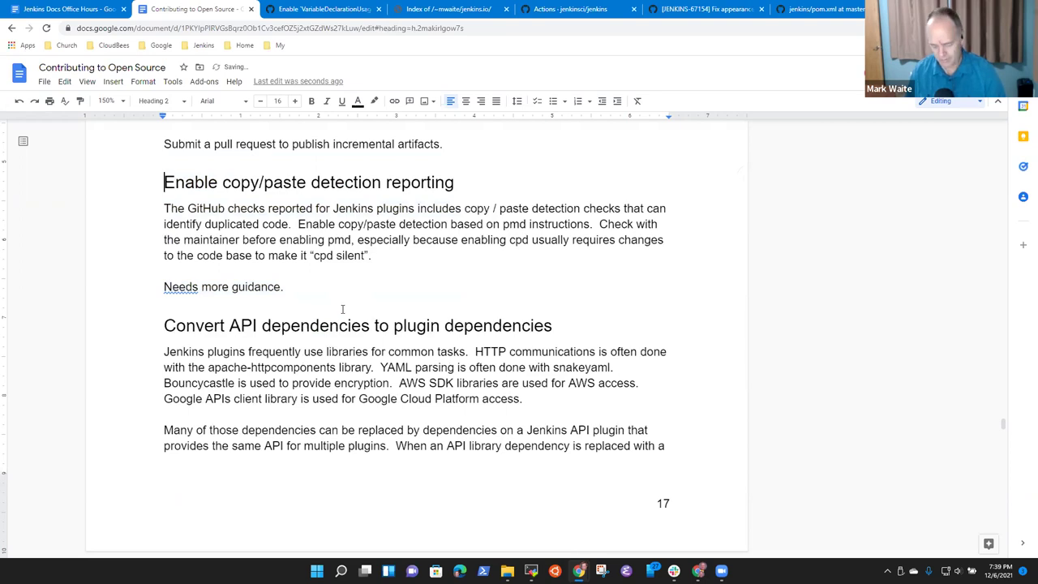
Step: Find "checkstyle" in the document and paste the cut pmd section after the Jenkins core example note, before Review the plugin security checklist
key("ctrl+f")
type("checkst")
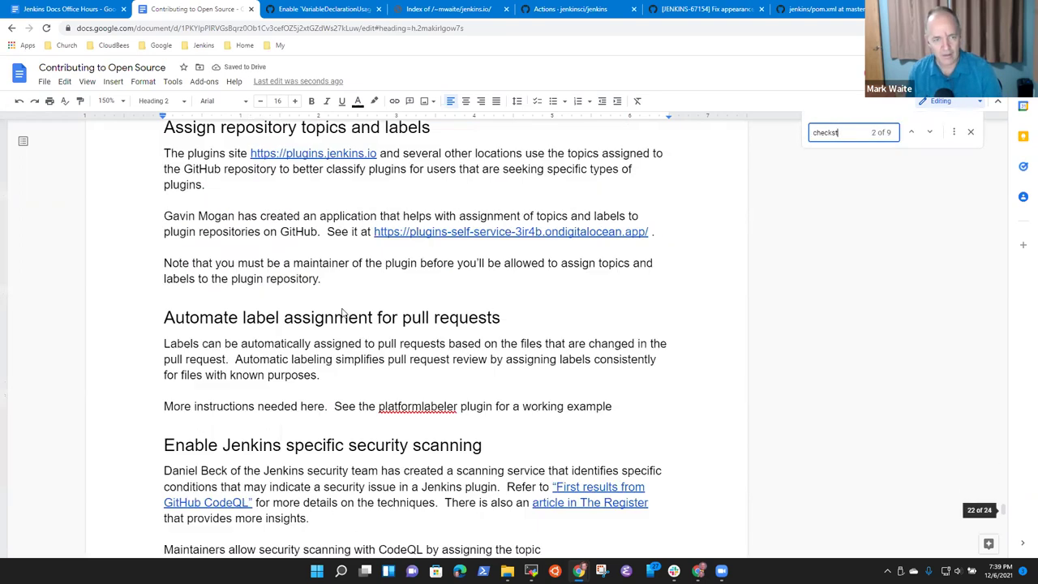
type("yle")
scroll(341, 316, "down", 3)
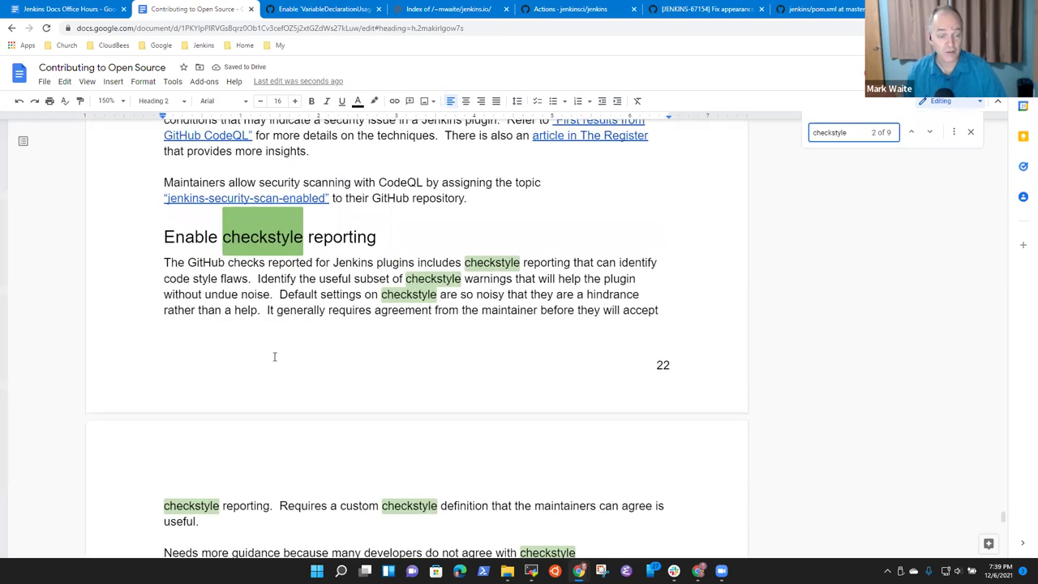
scroll(274, 348, "down", 5)
left_click(260, 271)
key("Return")
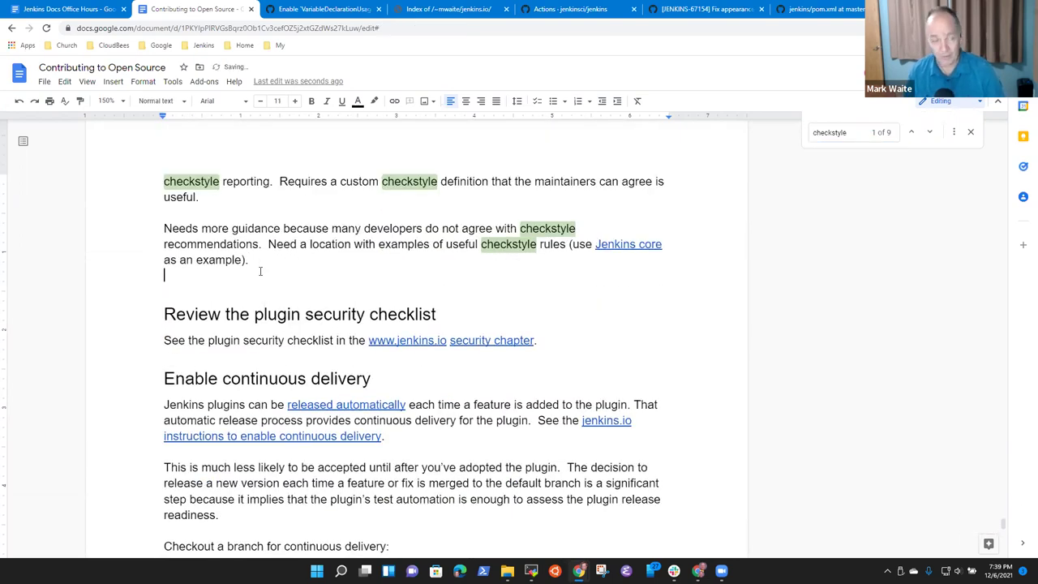
key("ctrl+v")
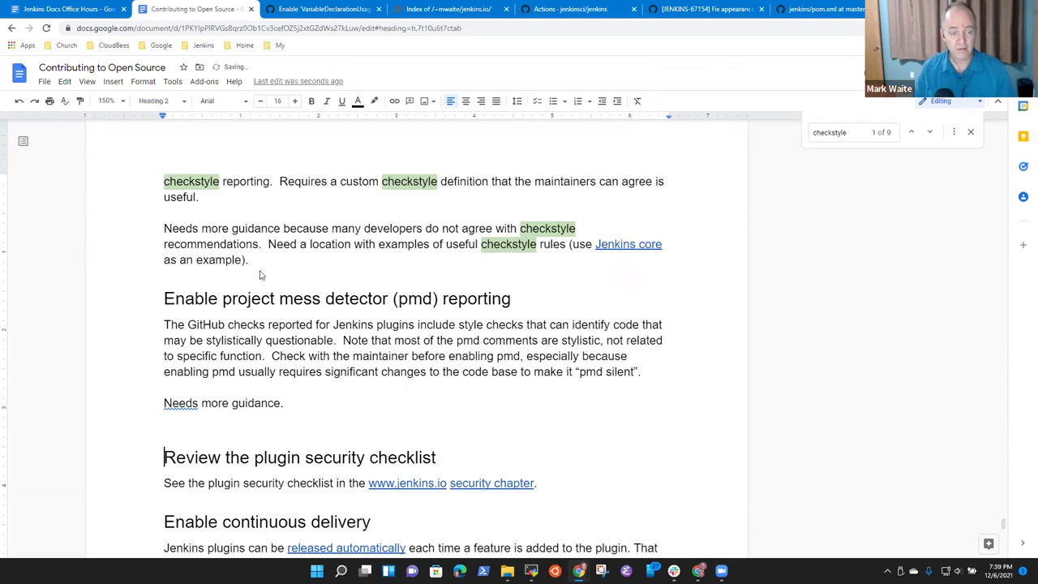
Step: Extend the pmd section's closing note to read "Needs more guidance and requires tuning similar to checkstyle."
key("BackSpace")
type("and requires ")
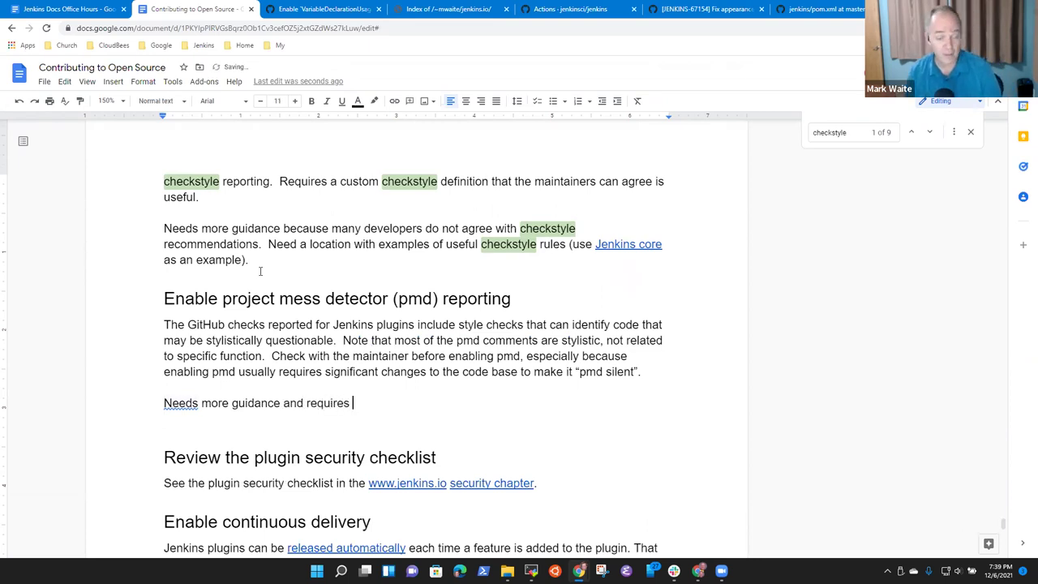
type("tuning some")
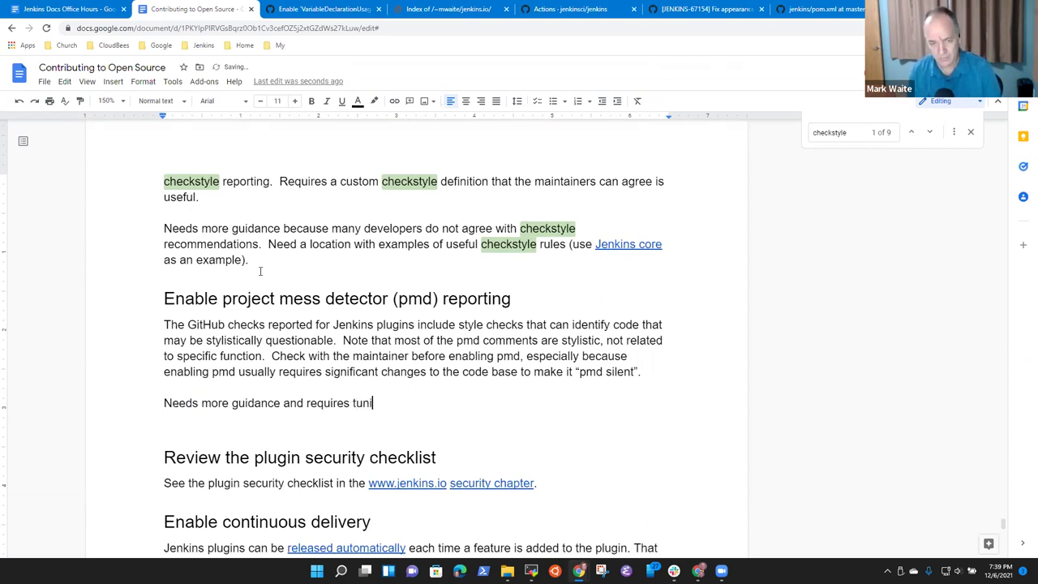
key("BackSpace")
key("BackSpace")
key("BackSpace")
key("BackSpace")
type("simila")
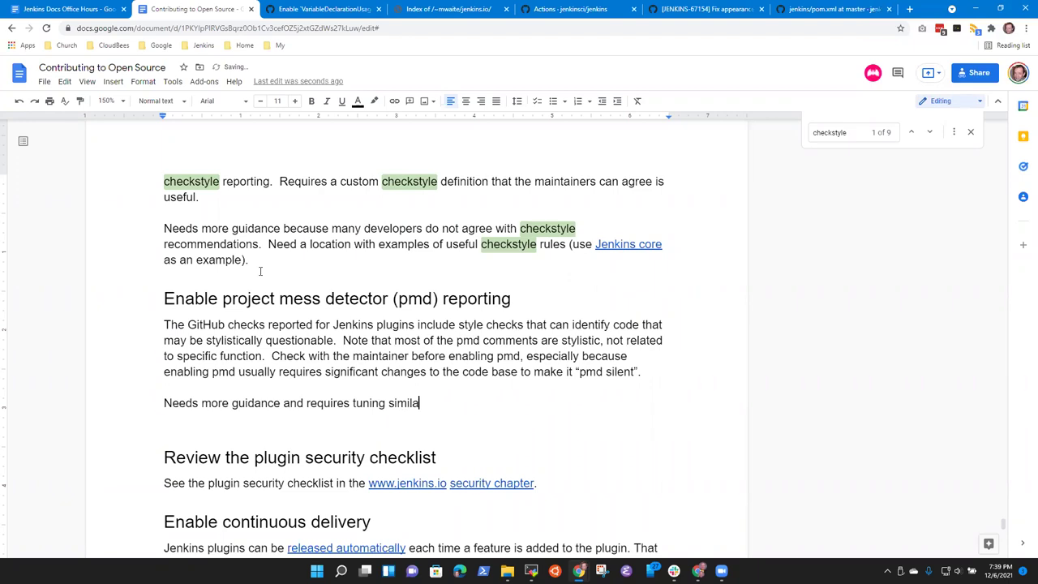
type("r ot")
key("BackSpace")
key("BackSpace")
key("BackSpace")
type("to check")
type("stty")
key("BackSpace")
key("BackSpace")
type("yle.")
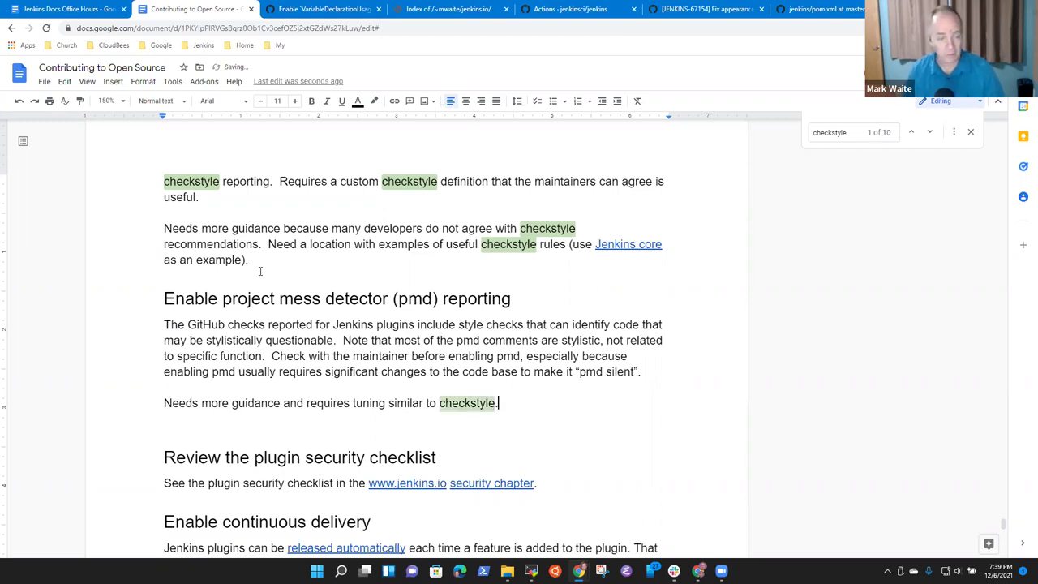
Step: Select the Enable project mess detector (pmd) reporting heading and close the checkstyle search
left_click(184, 286)
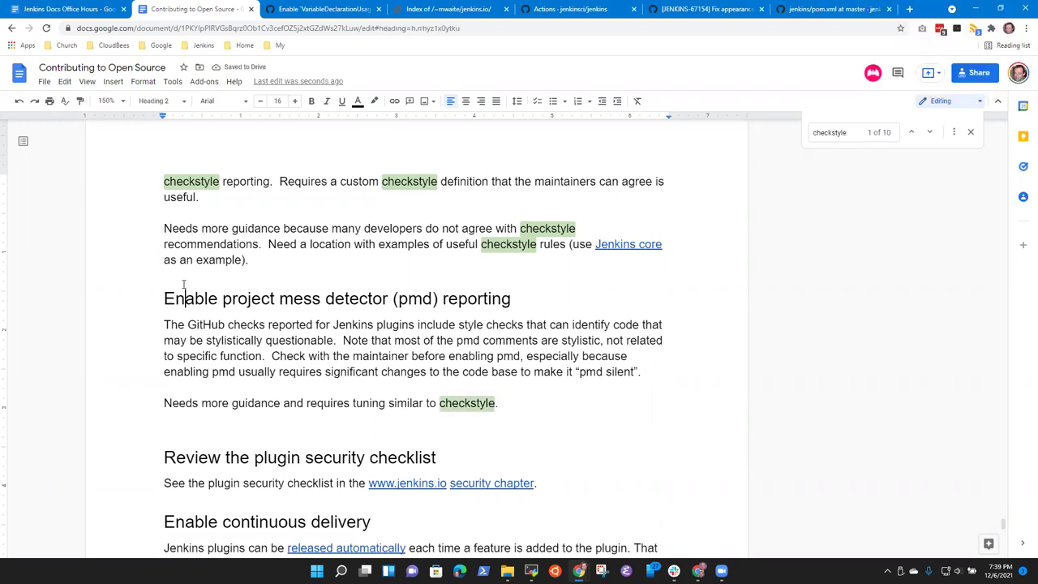
triple_click(192, 284)
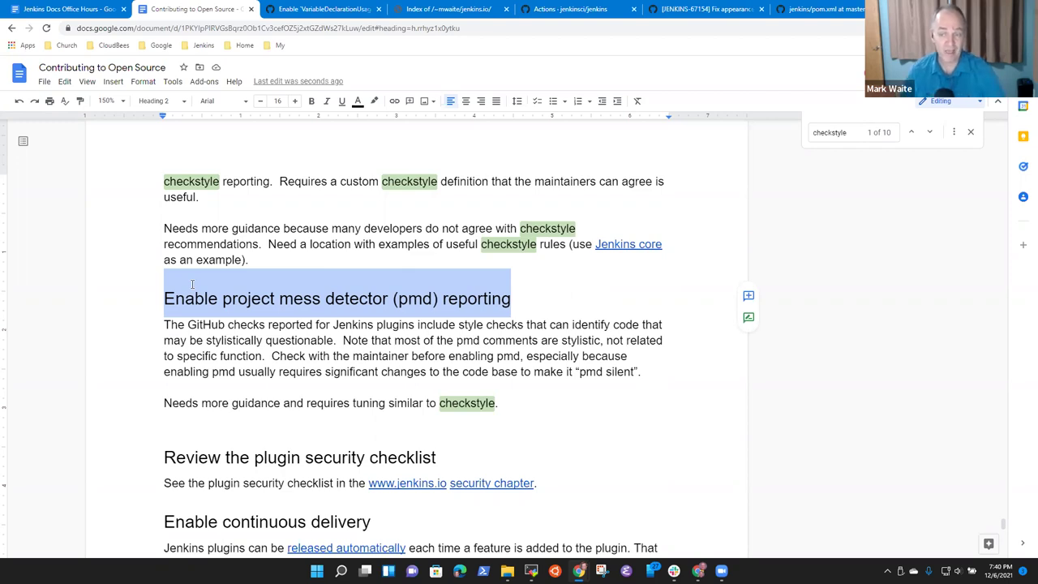
left_click(970, 131)
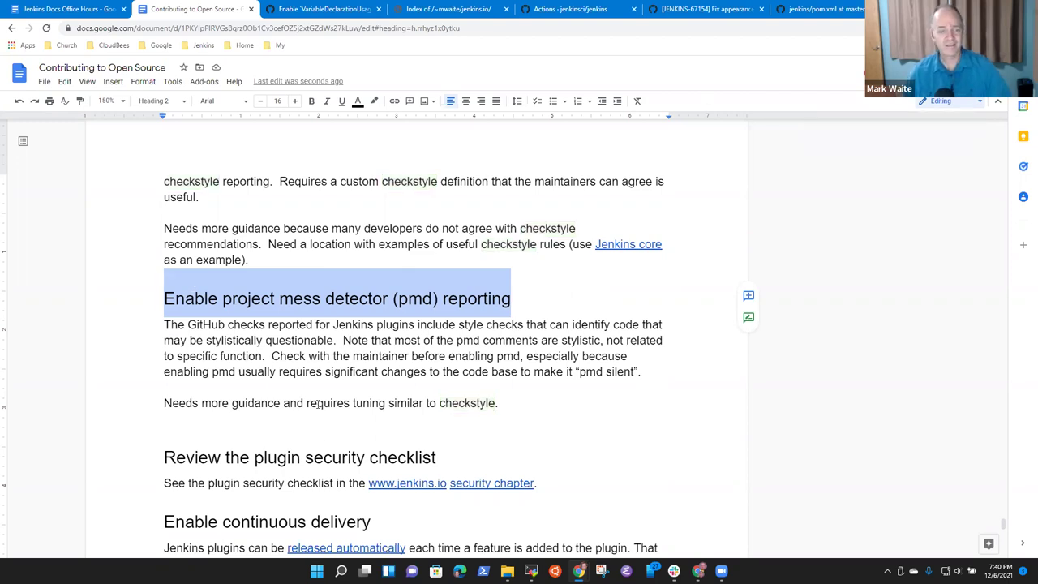
left_click(422, 298)
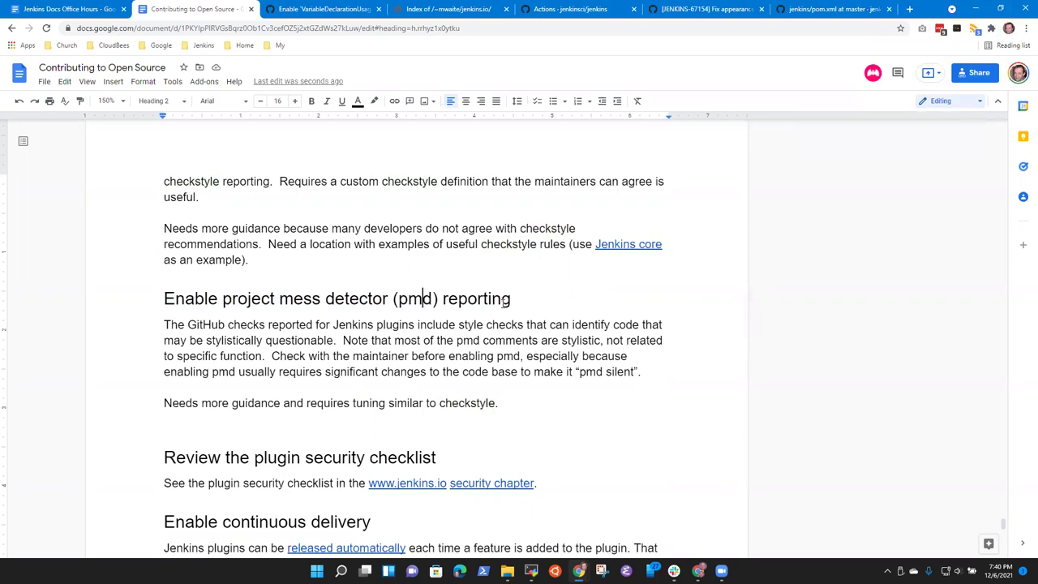
left_click(503, 300)
key("Home")
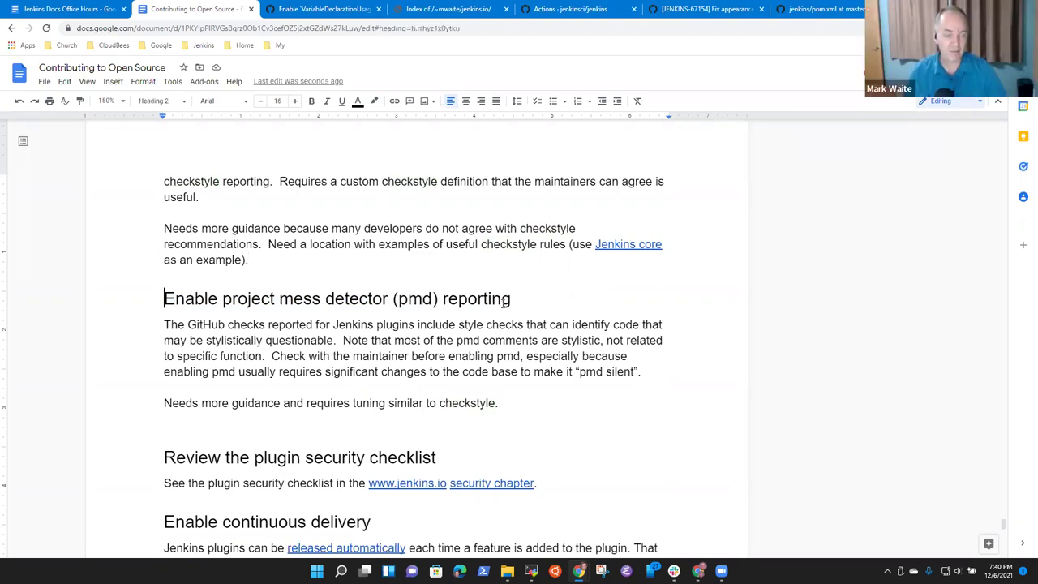
key("shift+End")
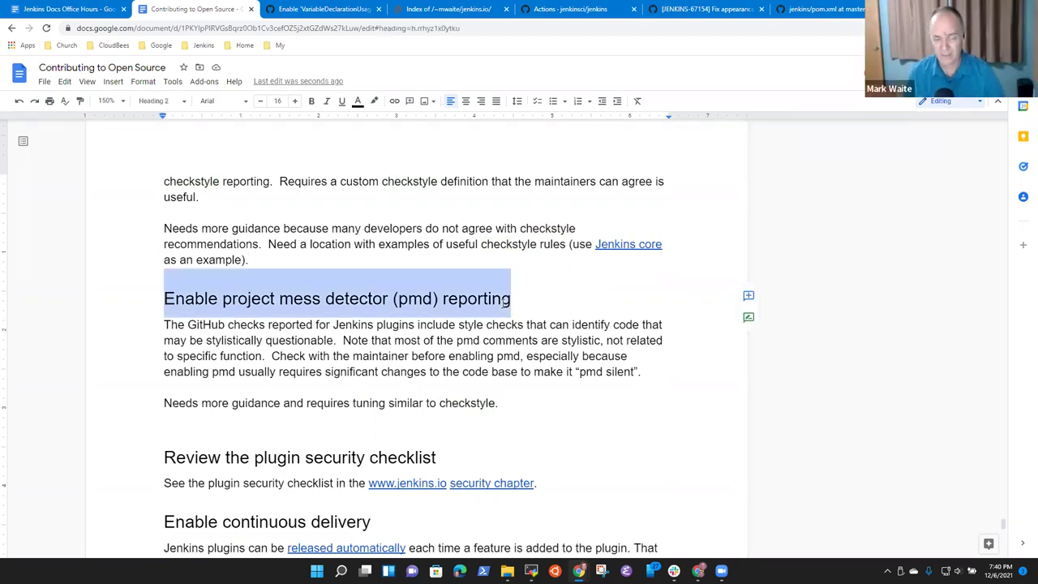
Step: Look through the table of contents and go to the Improve Pipeline documentation section
key("ctrl+Home")
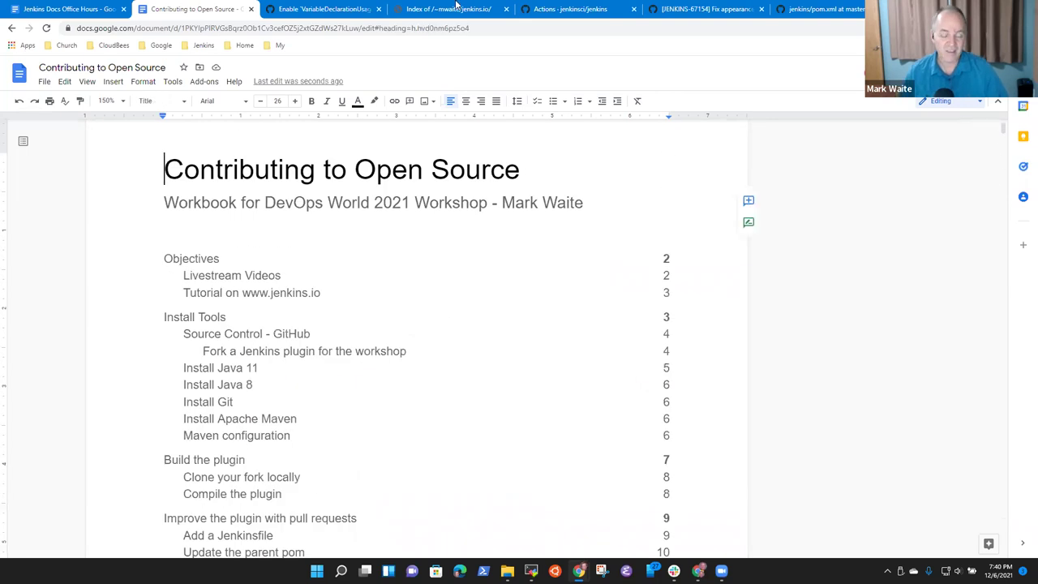
scroll(438, 211, "down", 5)
scroll(394, 307, "down", 3)
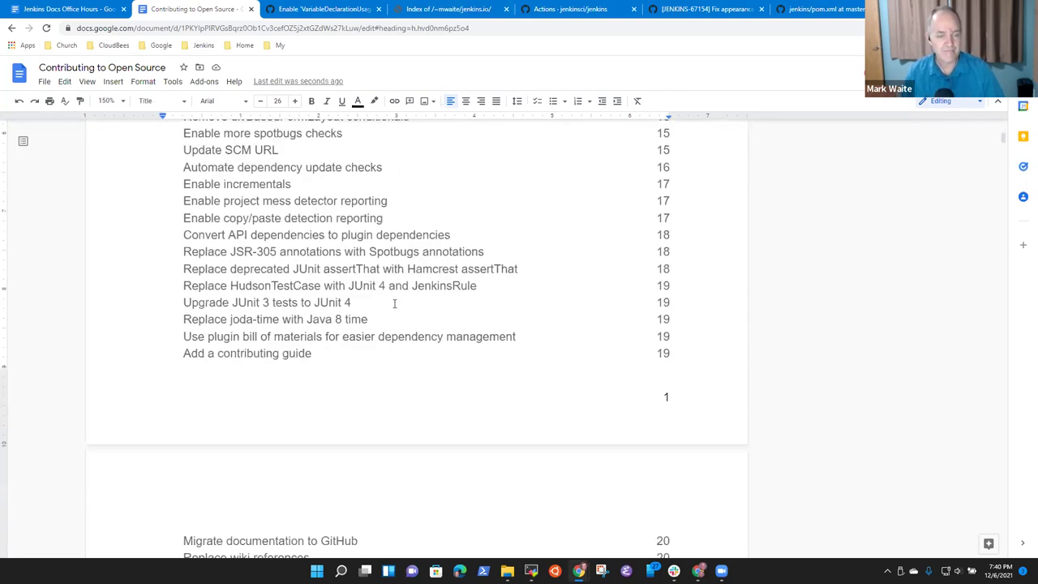
scroll(307, 365, "up", 1)
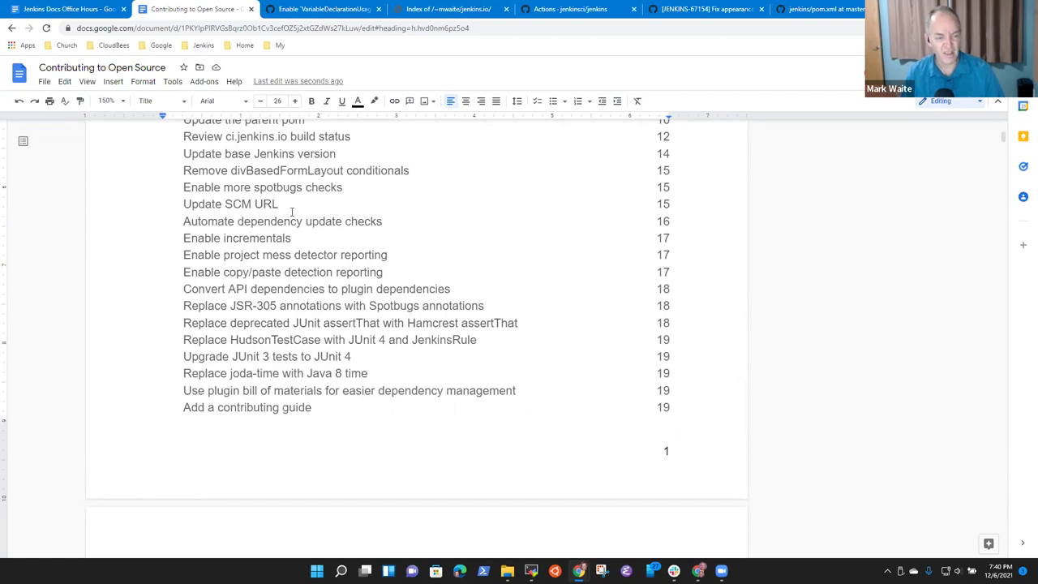
scroll(292, 212, "up", 3)
scroll(169, 189, "up", 5)
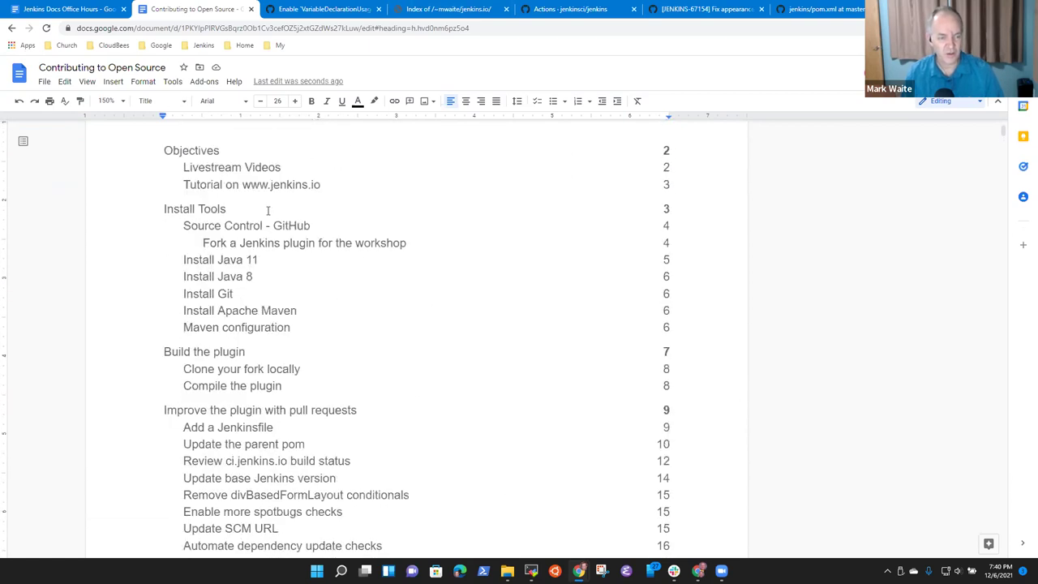
left_click(254, 279)
left_click(147, 262)
scroll(197, 258, "down", 2)
scroll(299, 294, "up", 3)
scroll(305, 296, "up", 2)
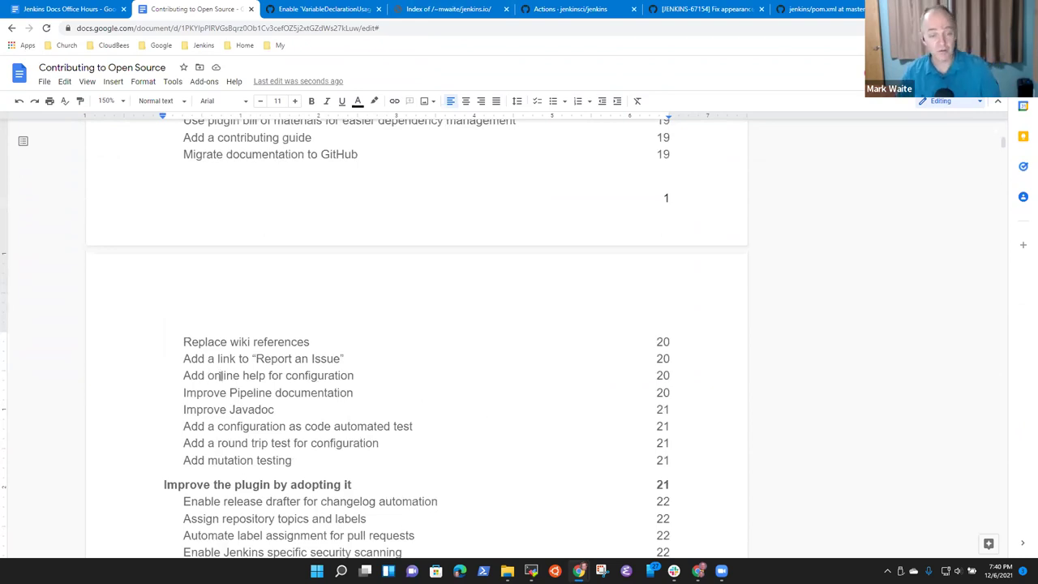
left_click_drag(203, 393, 352, 394)
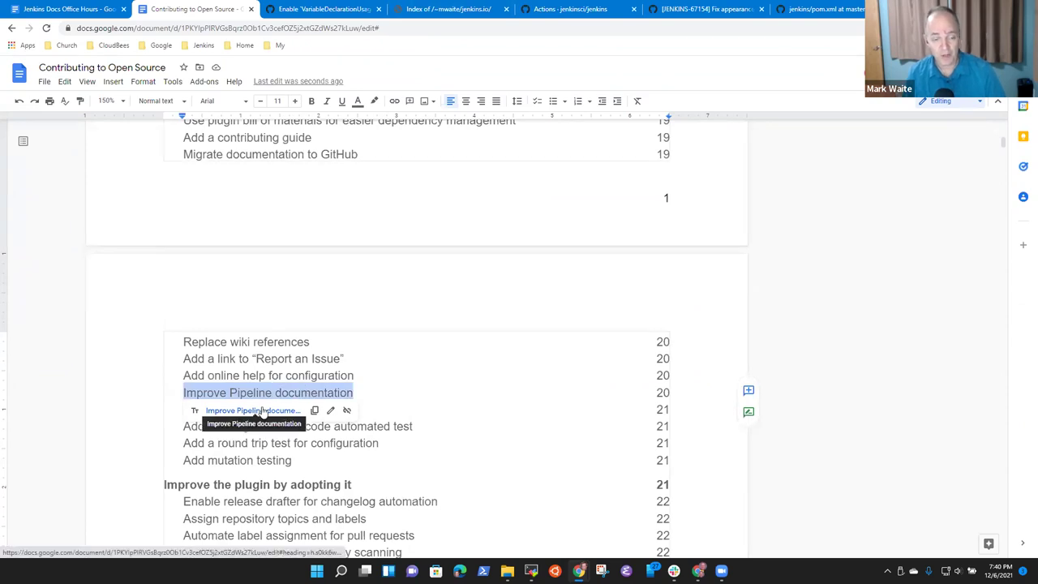
left_click(261, 411)
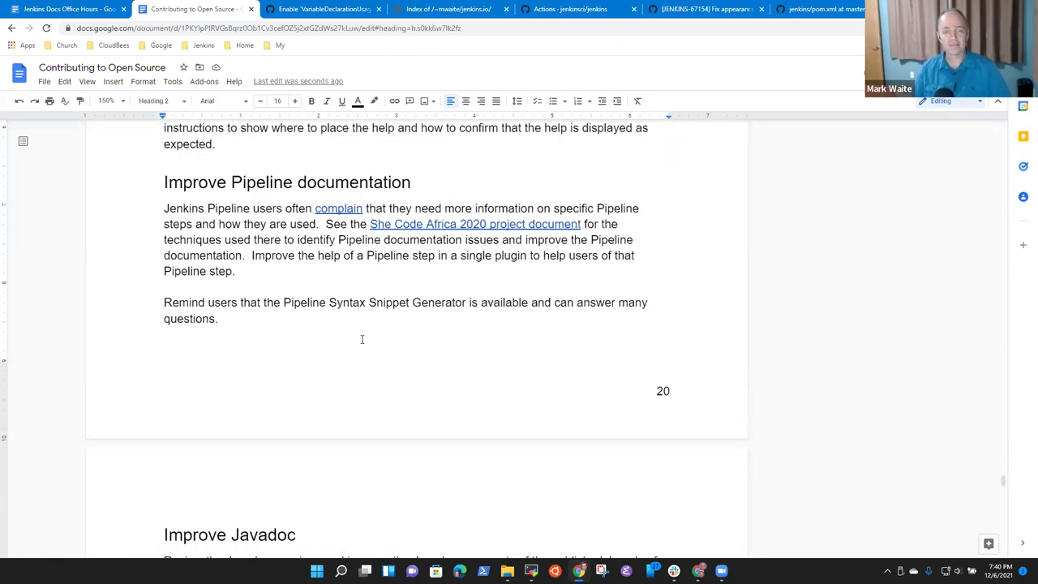
Step: Review the body paragraphs of the Improve Pipeline documentation section, including the Snippet Generator reminder
left_click(207, 210)
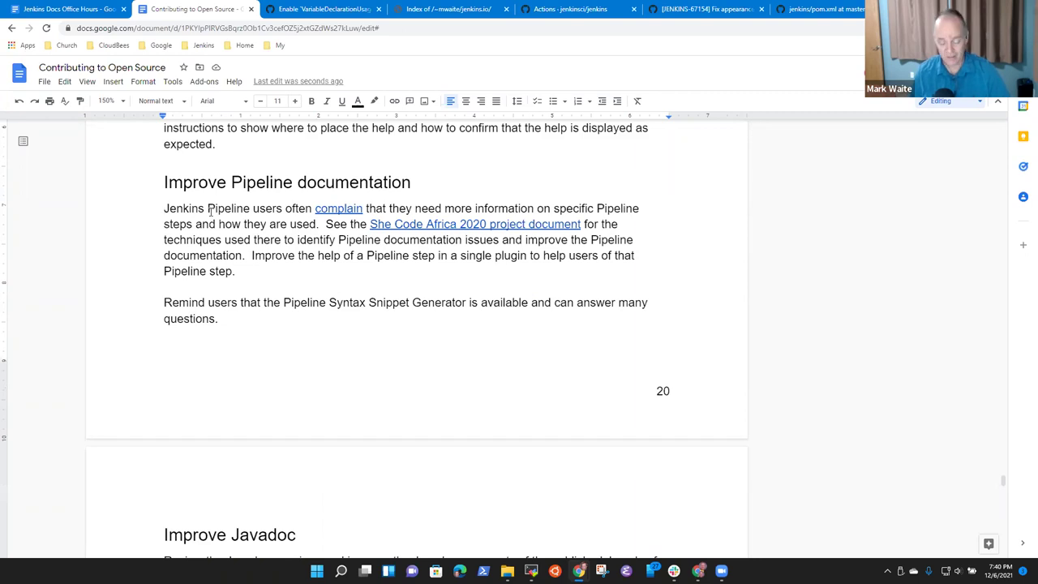
key("shift+Down")
key("shift+Down")
key("shift+Down")
key("shift+Down")
key("shift+Down")
key("shift+Down")
key("shift+Down")
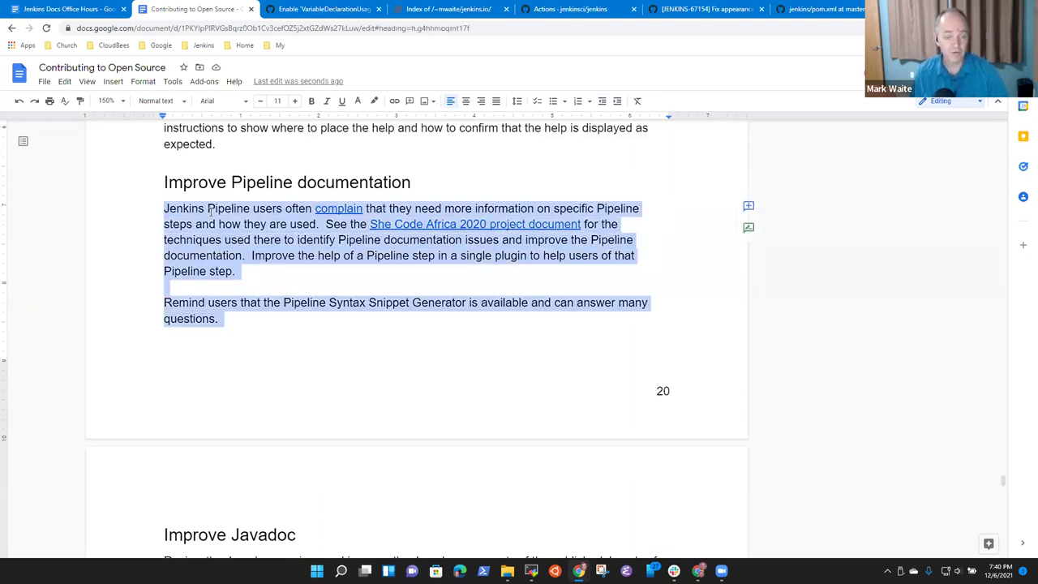
key("Up")
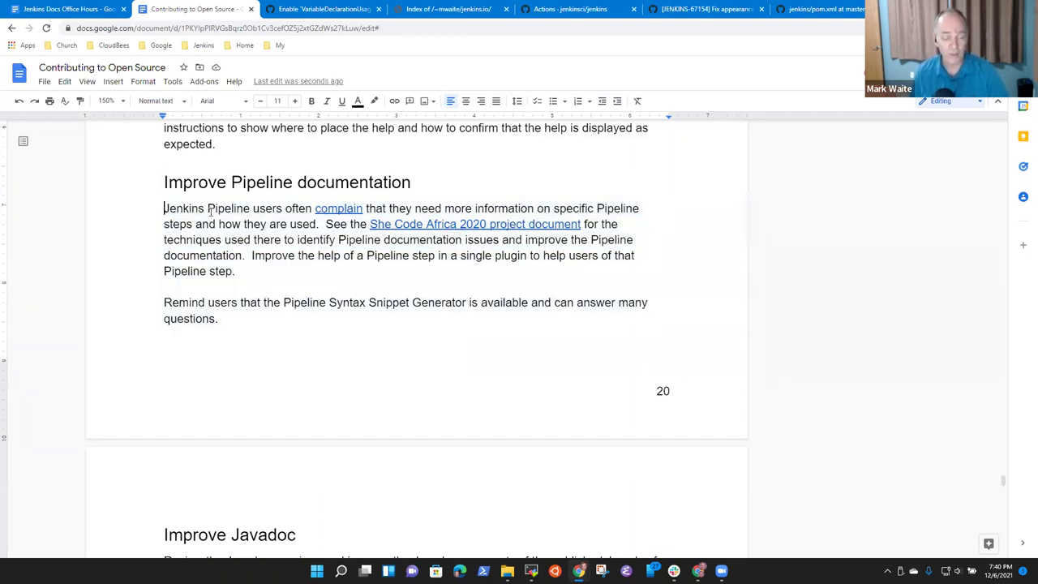
key("shift+Down")
key("shift+End")
key("Right")
key("shift+Down")
key("shift+Down")
key("shift+Down")
key("shift+Down")
key("shift+Down")
key("shift+Down")
key("shift+Down")
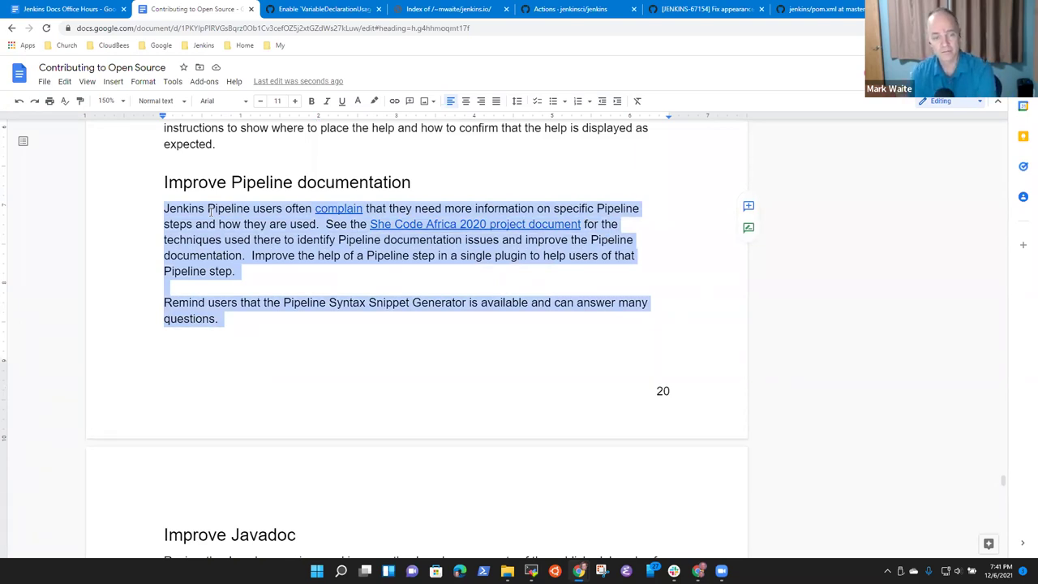
Step: After the section's first paragraph, add "Needs much better description of the file naming patterns and the techniques to test online help after adding it."
left_click(265, 270)
key("Return")
key("Return")
key("BackSpace")
key("Return")
type("Needs much better description of the file naming patterns and the techniques to test ")
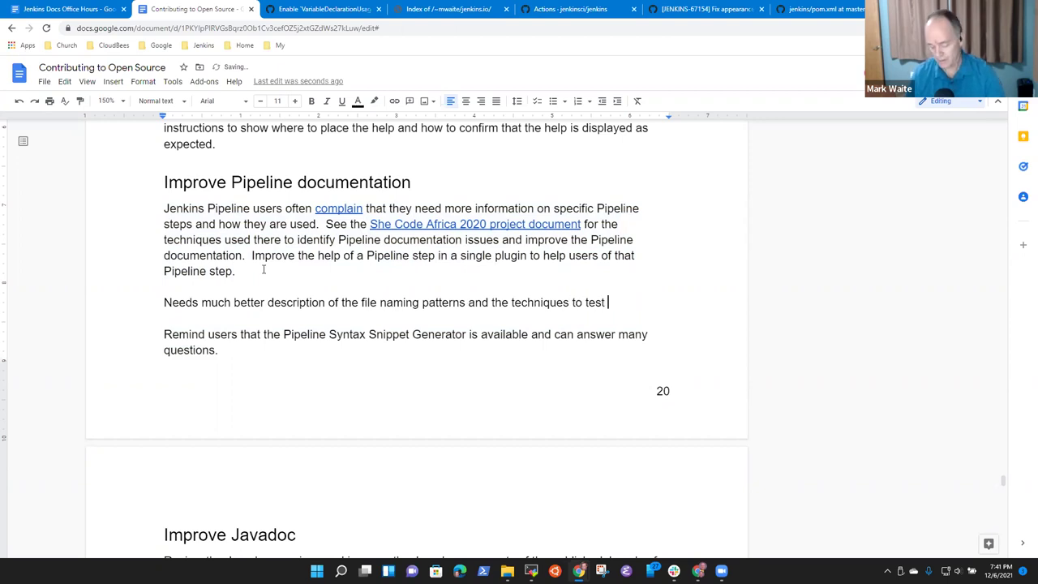
type("on")
type("hepl")
key("BackSpace")
key("BackSpace")
type("lp ")
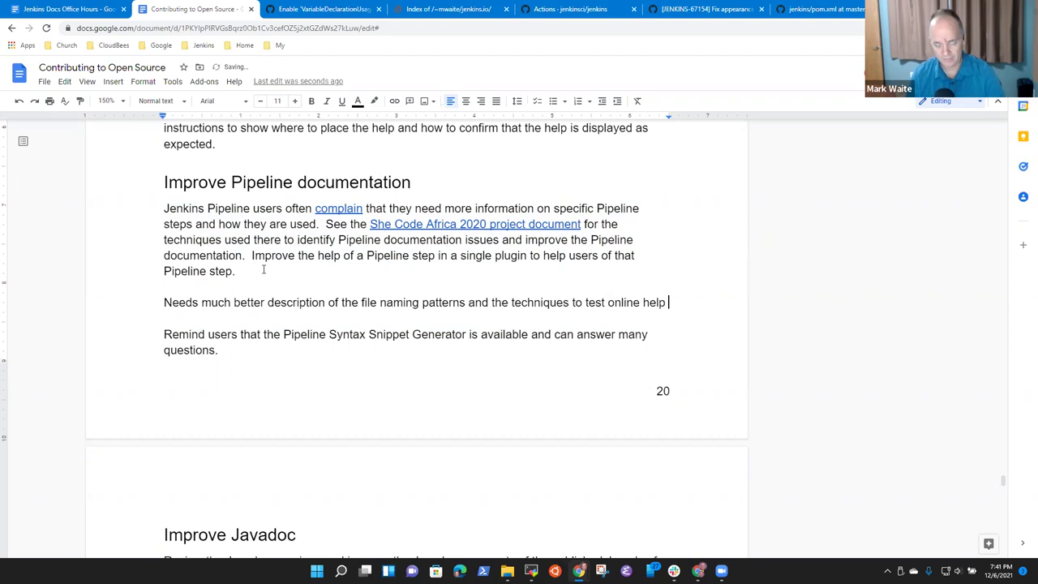
type("after adding it.")
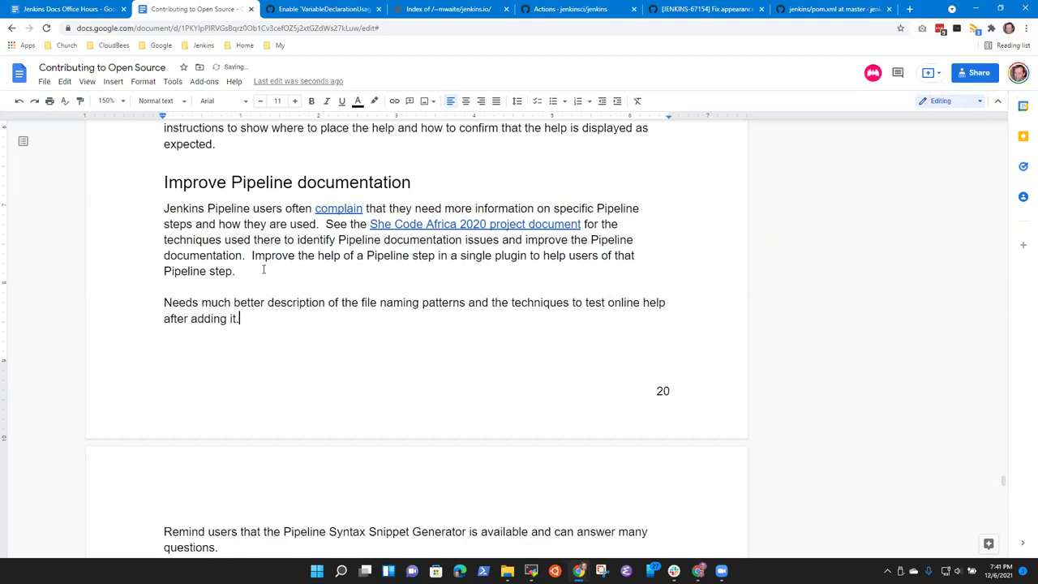
Step: Insert "step" into the section heading so it reads "Improve Pipeline step documentation"
key("Up")
key("Up")
key("Up")
key("Up")
key("Up")
key("Up")
key("Up")
key("Up")
key("End")
key("ctrl+Left")
type("step")
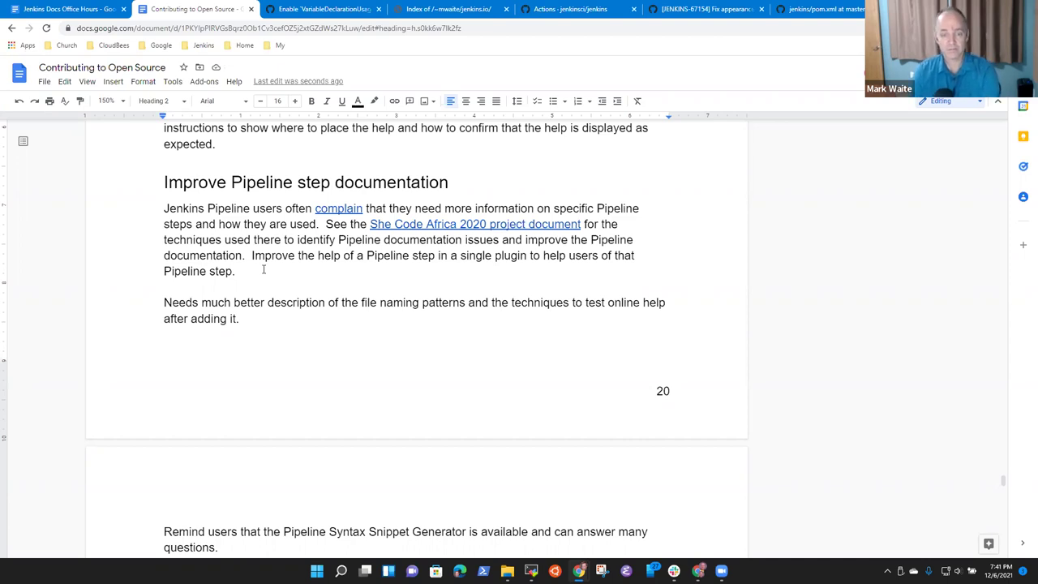
Step: Insert "step" before "documentation" in the first paragraph so the phrase reads "improve the Pipeline step documentation"
key("Down")
key("Down")
key("Down")
key("Down")
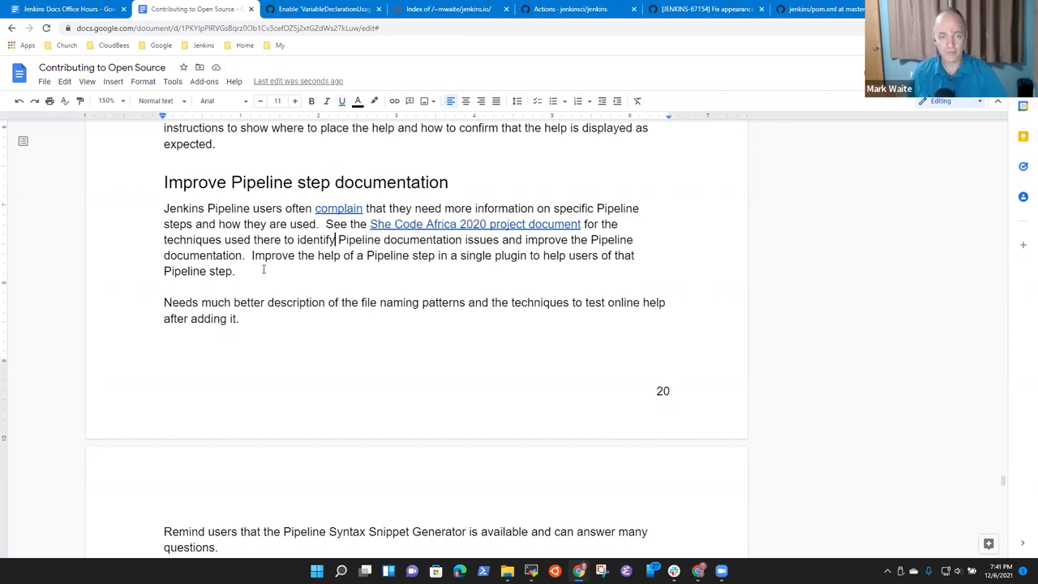
key("Home")
type("step")
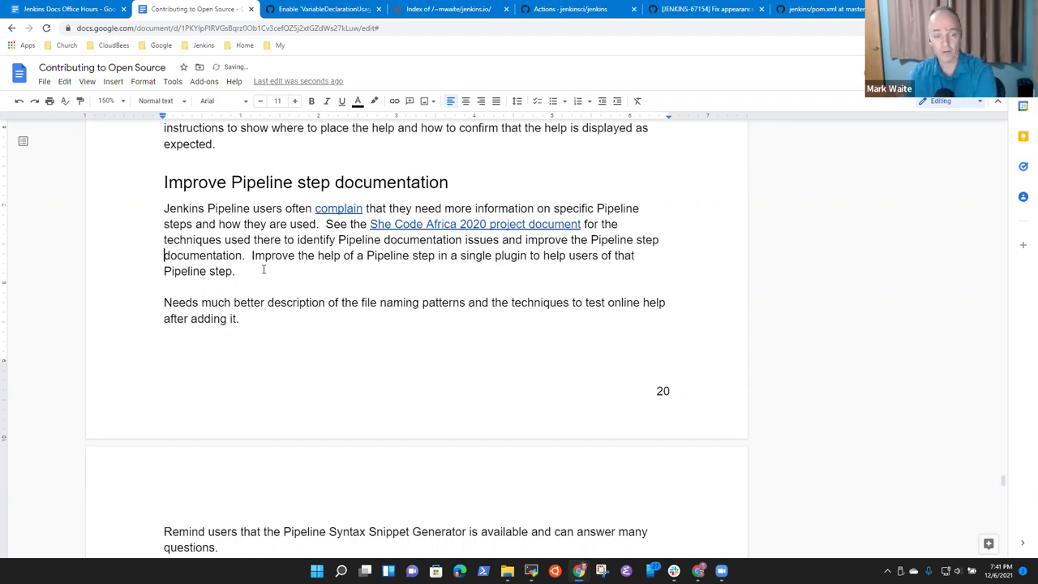
Step: Reread the new note on file naming patterns and online help testing under Improve Pipeline step documentation
key("Down")
key("Down")
key("Down")
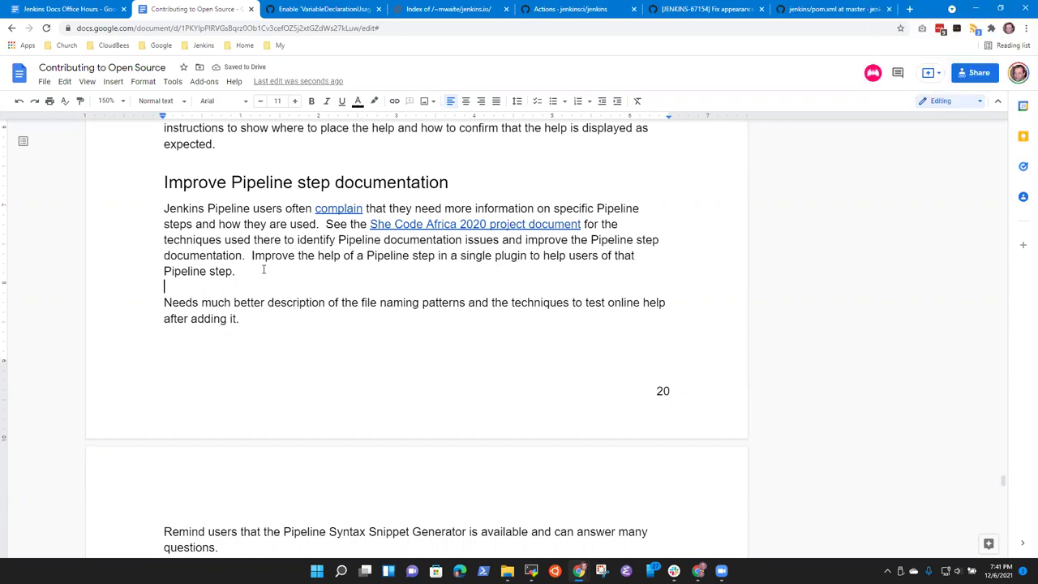
key("shift+Down")
key("shift+Down")
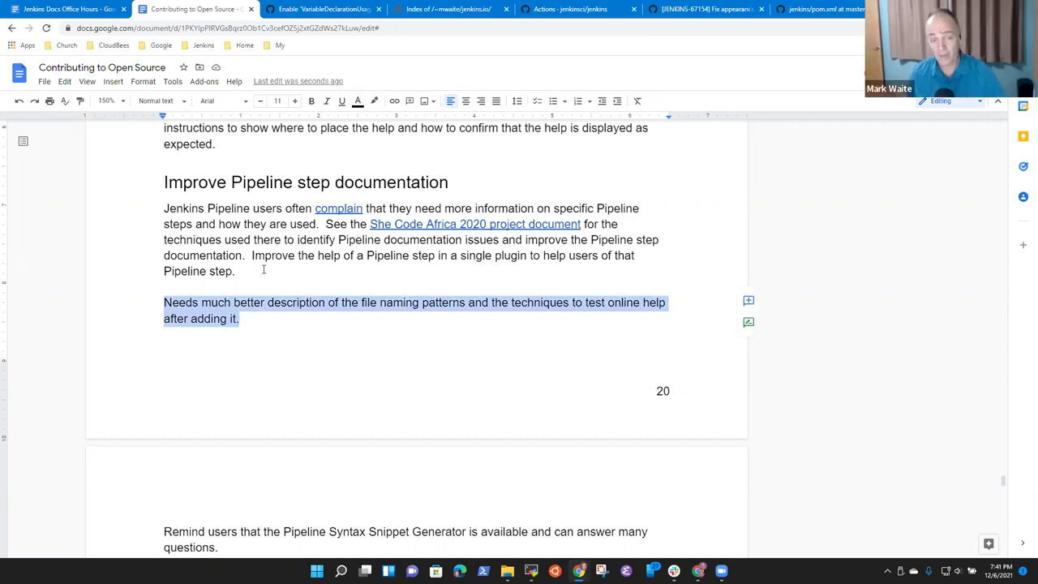
key("Left")
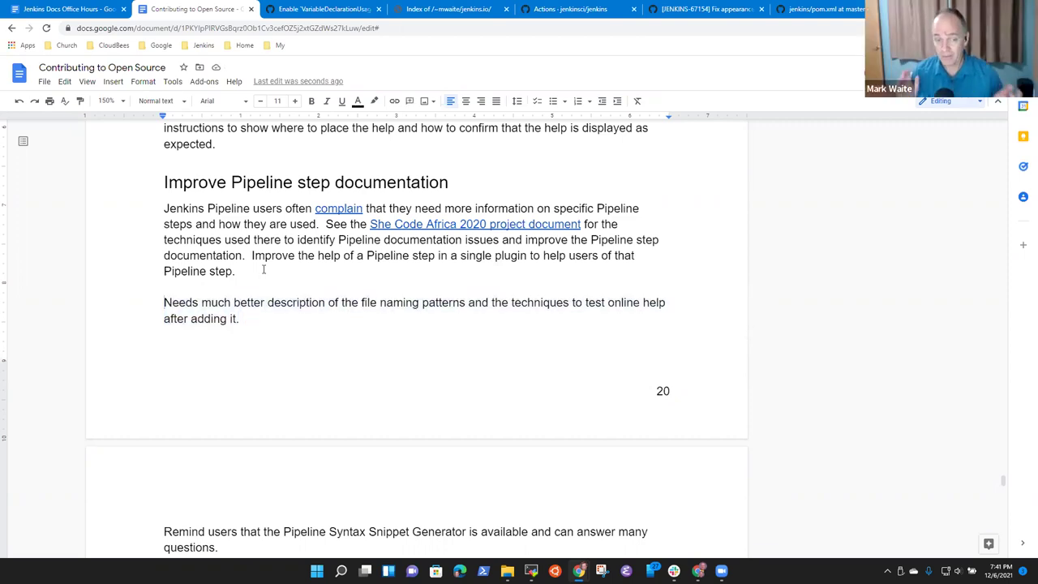
key("ctrl+Right")
key("ctrl+Right")
key("ctrl+Right")
key("ctrl+Right")
key("ctrl+Right")
key("ctrl+Right")
key("ctrl+Right")
key("ctrl+Left")
key("ctrl+Left")
key("ctrl+shift+Right")
key("ctrl+shift+Right")
key("ctrl+shift+Right")
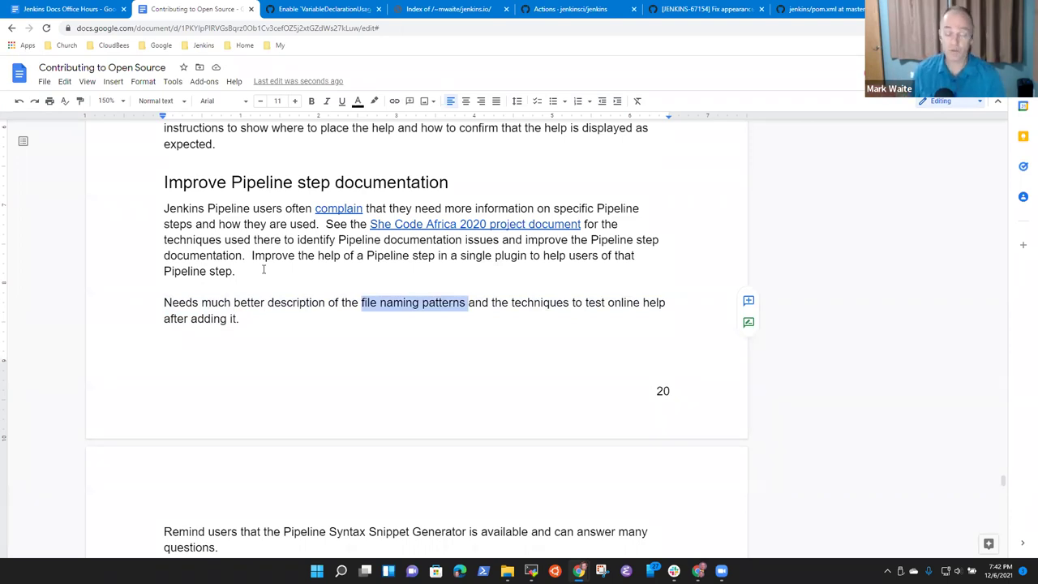
key("Down")
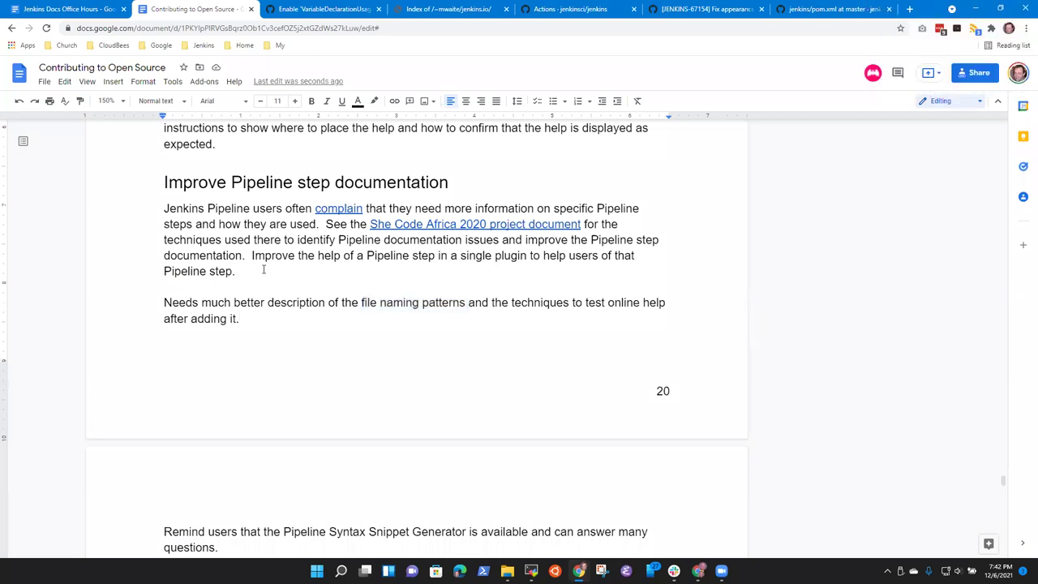
Step: Find Add mutation testing in the table of contents and go to that section
key("ctrl+Home")
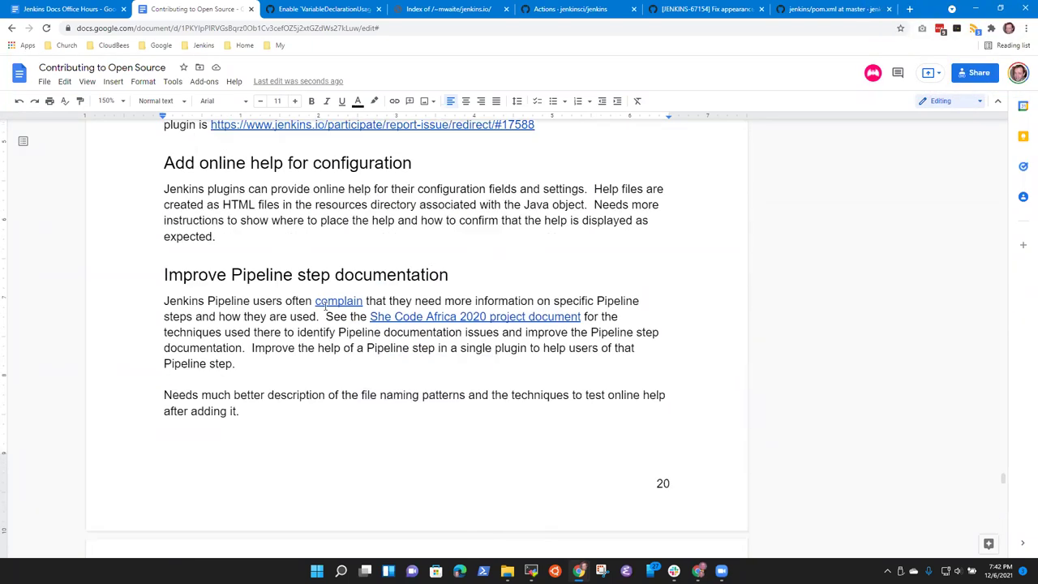
scroll(325, 306, "down", 5)
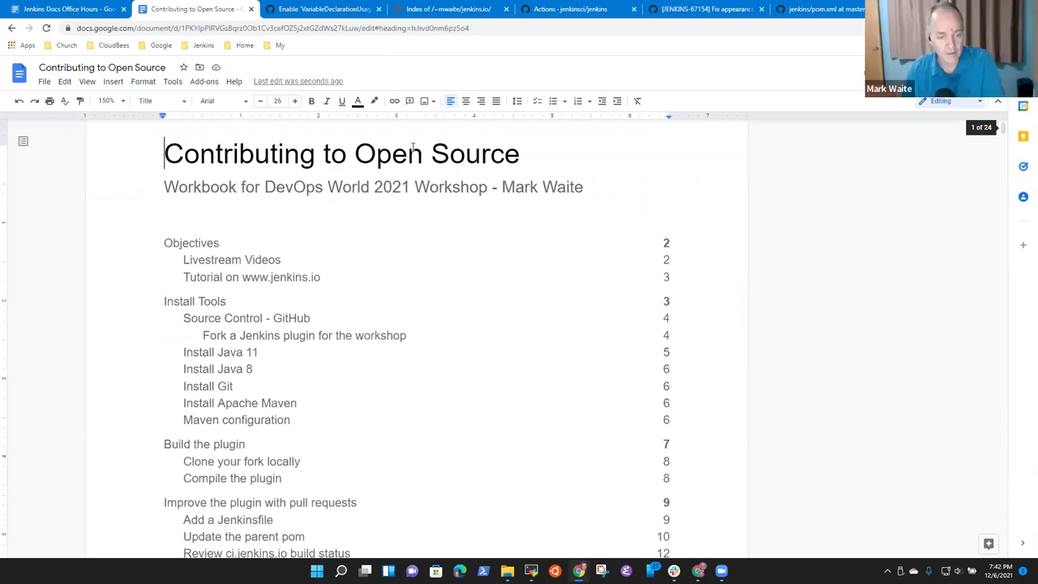
scroll(341, 307, "down", 5)
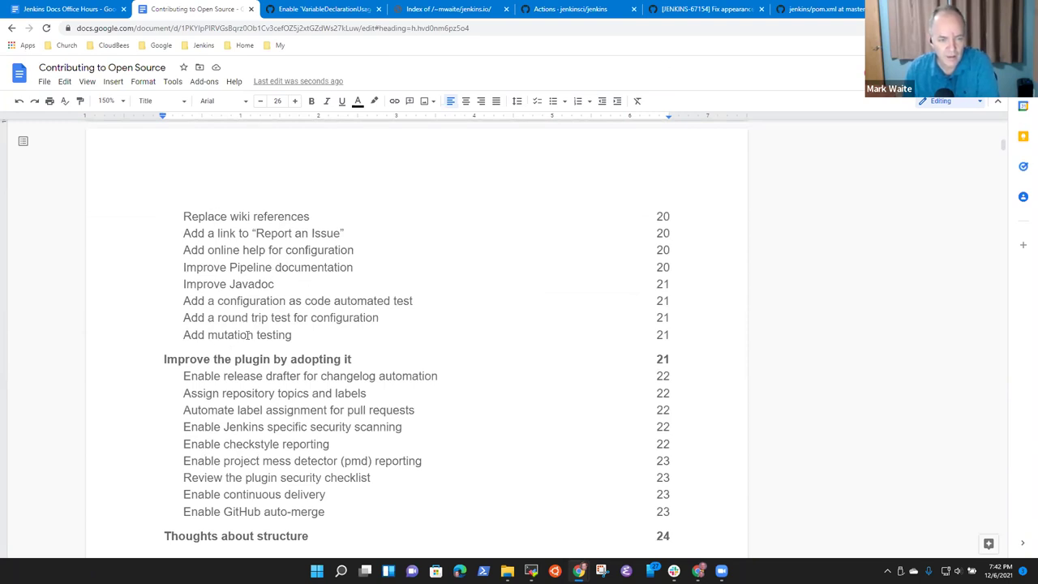
left_click(250, 335)
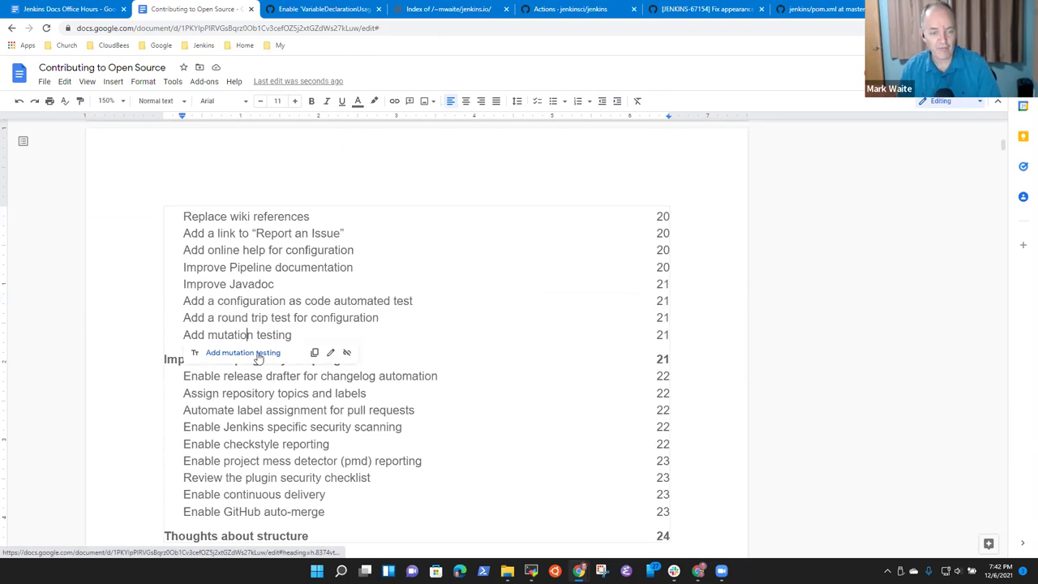
left_click(258, 357)
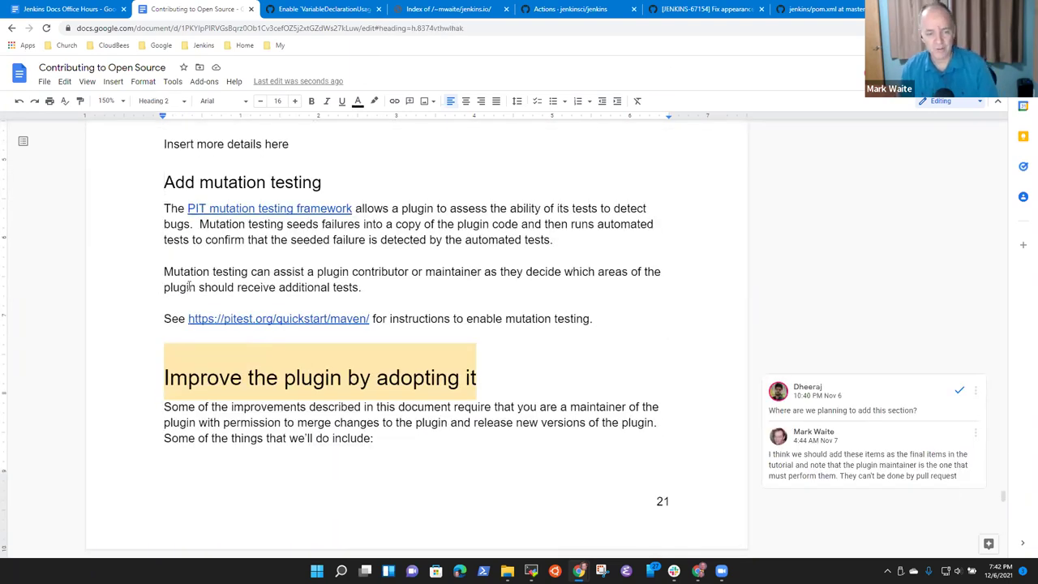
Step: Review the Add mutation testing section from its heading through the pitest Maven quickstart line
key("Up")
key("Down")
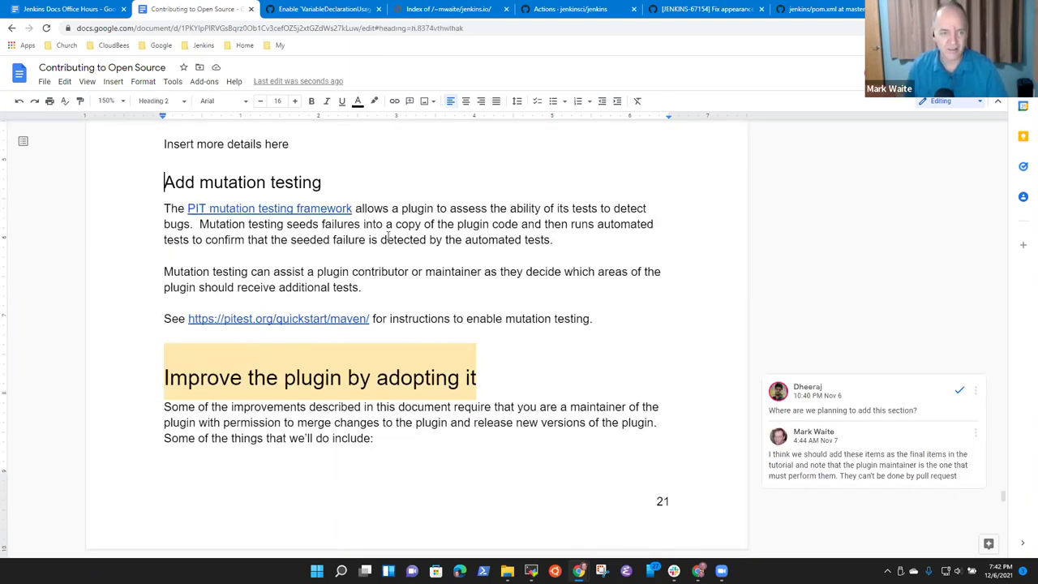
key("shift+Down")
key("shift+Down")
key("shift+Down")
key("shift+Down")
key("shift+Down")
key("shift+Down")
key("shift+Down")
key("shift+Down")
key("shift+Down")
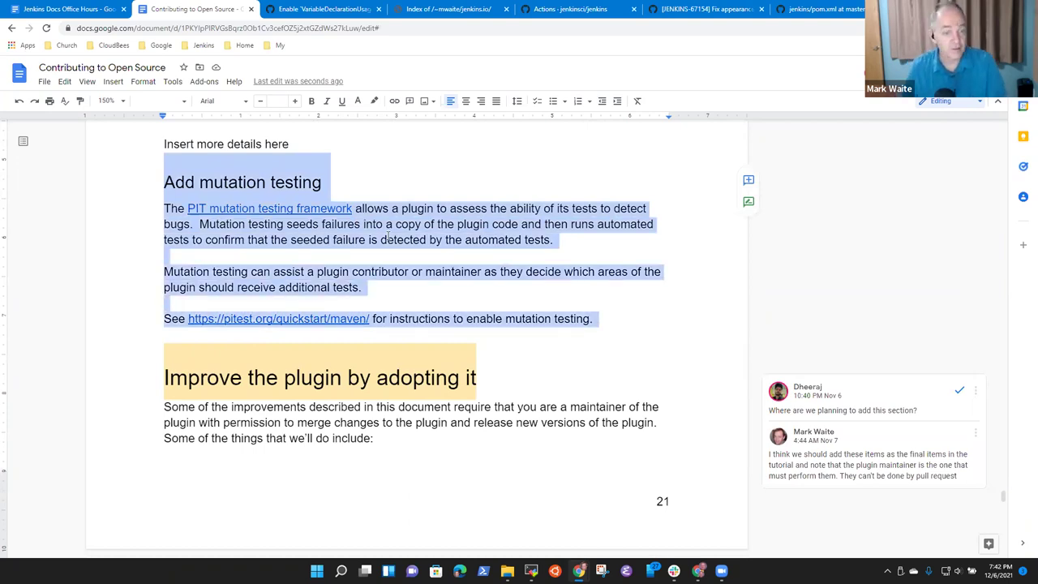
left_click(437, 216)
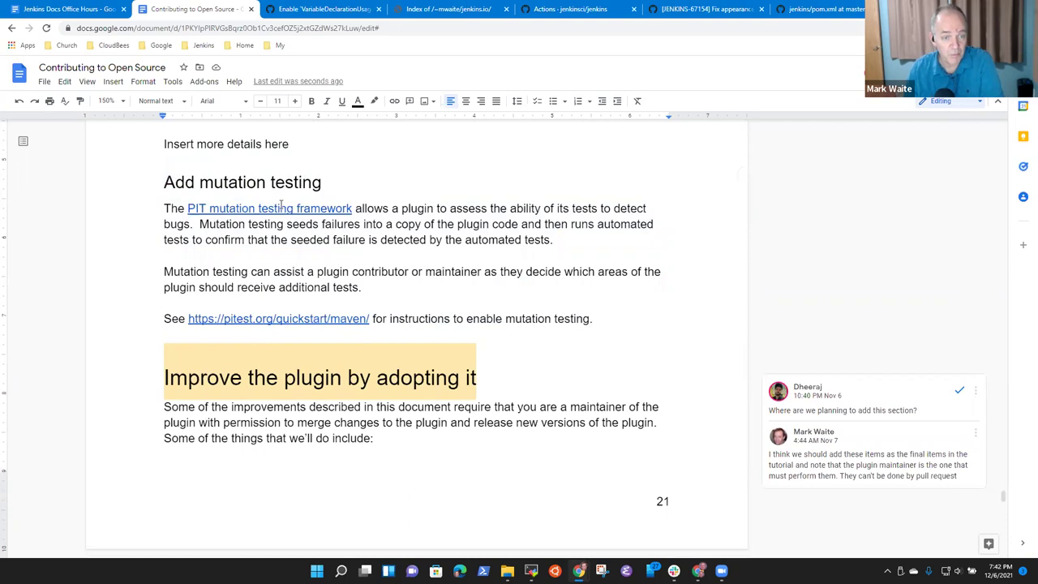
Step: Open the linked PIT mutation testing framework site and examine its headline
left_click(281, 208)
left_click(249, 227)
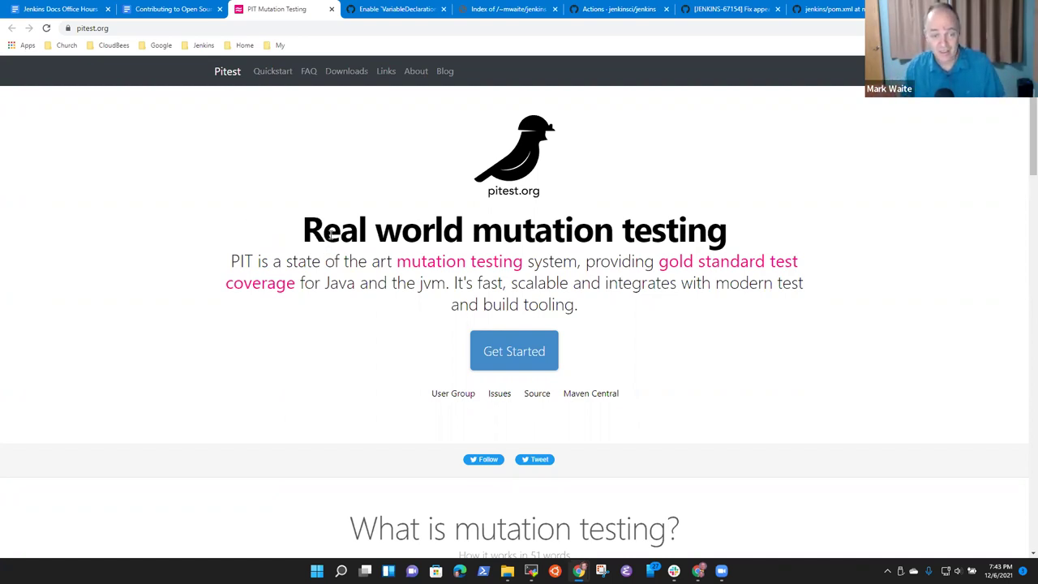
left_click_drag(330, 234, 677, 210)
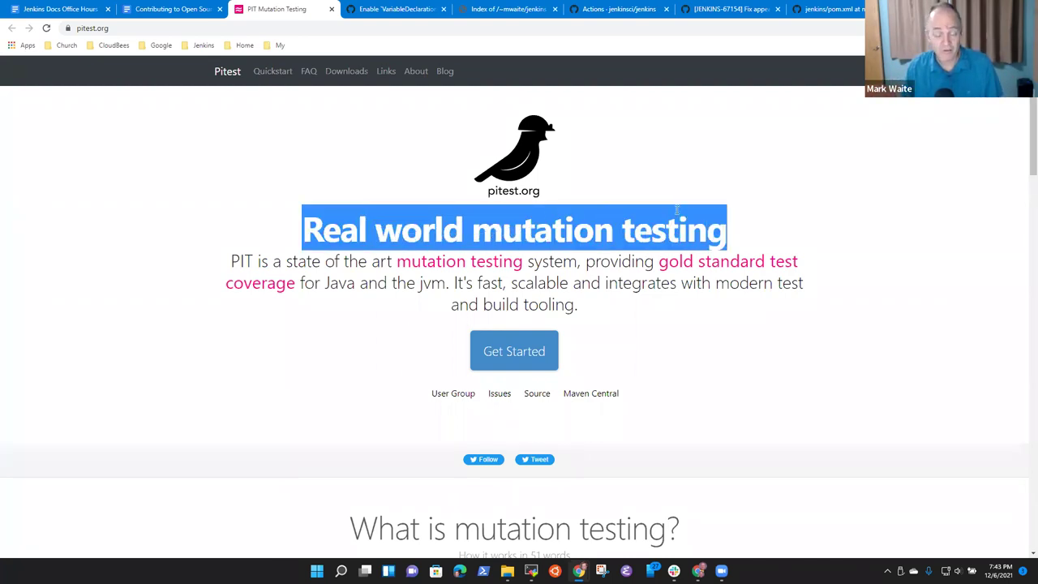
left_click(196, 410)
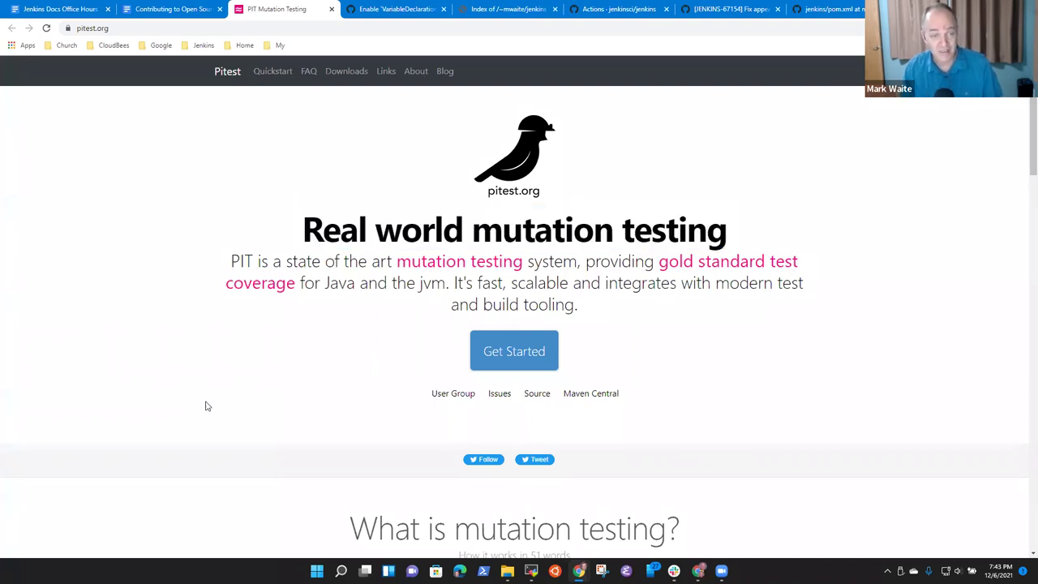
Step: Back in the workbook, copy the whole Add mutation testing section, heading included, and delete it from above Improve the plugin by adopting it
left_click(172, 9)
left_click(257, 183)
key("Home")
key("shift+Down")
key("shift+Down")
key("shift+Down")
key("shift+Down")
key("shift+Down")
key("shift+Down")
key("shift+Down")
key("shift+Down")
key("shift+Down")
key("ctrl+c")
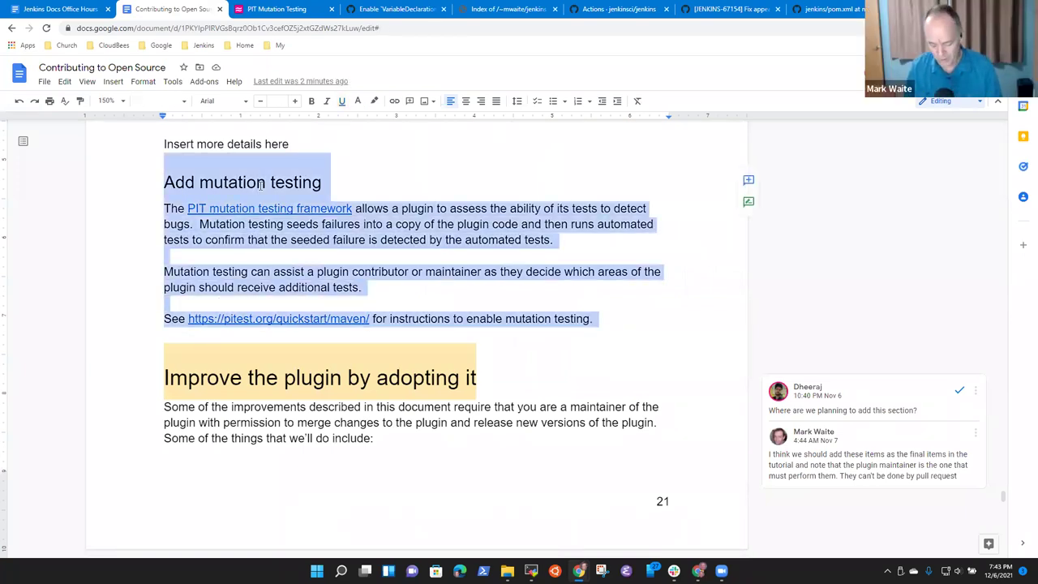
key("Delete")
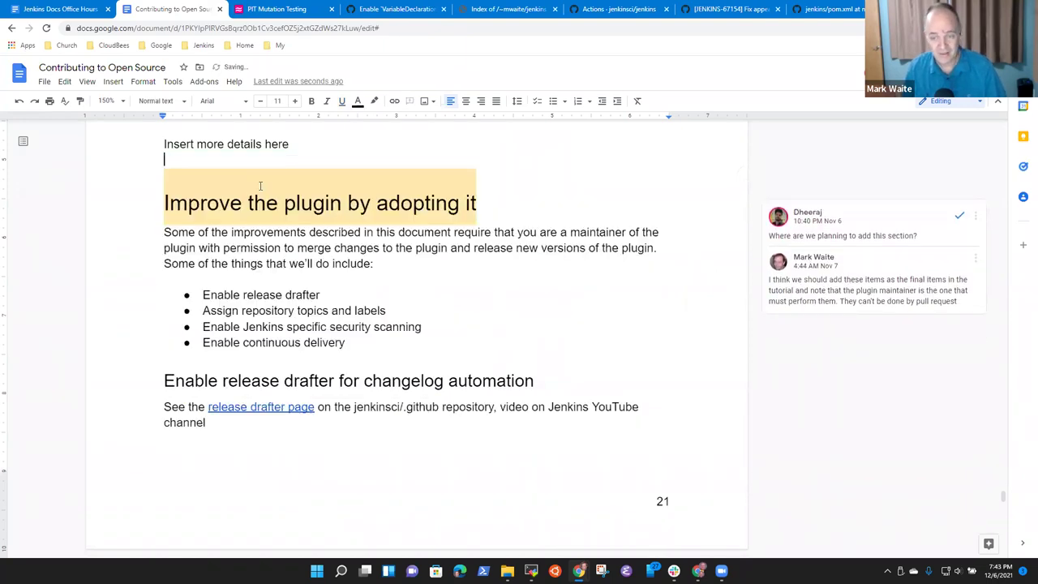
Step: Look for a place for the copied mutation testing section among the maintainer topics near Enable checkstyle reporting
key("Page_Down")
key("Page_Down")
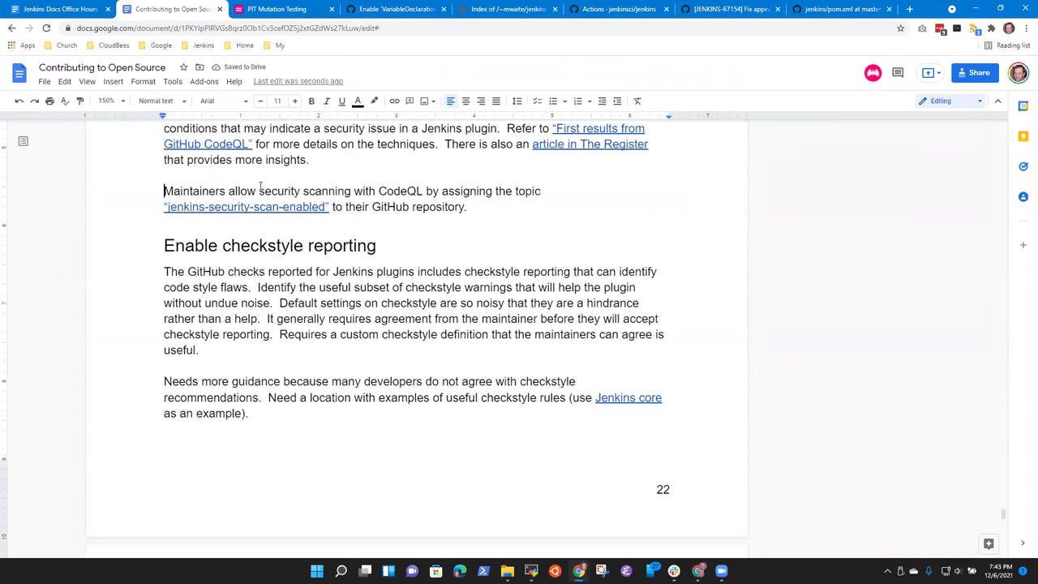
Step: Review the plugin adoption sections from "Assign repository topics and labels" onward for a suitable place for the mutation testing section
key("Page_Down")
key("Page_Up")
key("Page_Up")
key("Page_Up")
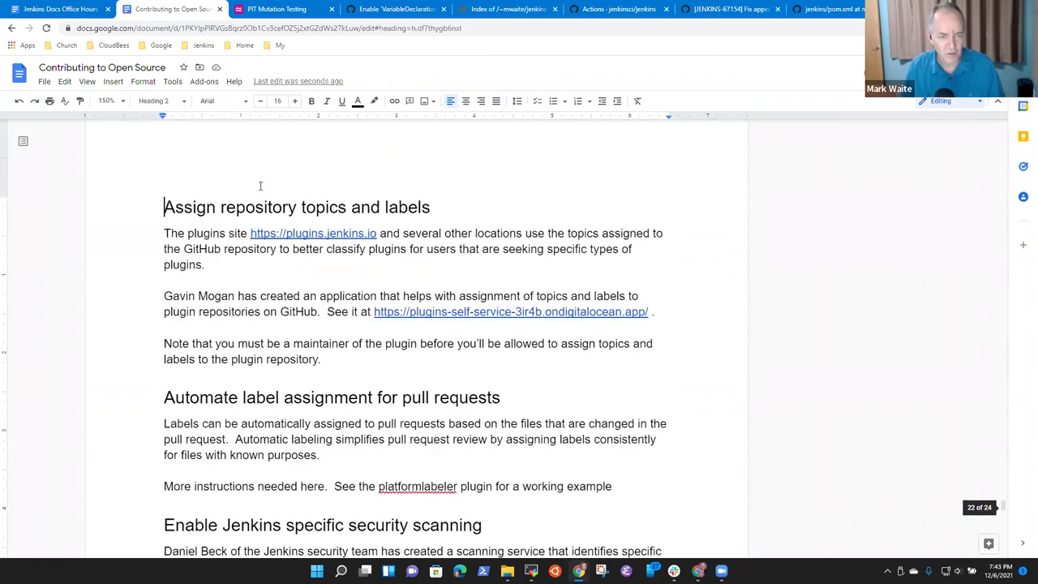
key("Down")
key("Down")
key("Down")
key("Down")
key("Down")
key("Down")
key("Down")
key("Down")
key("Down")
key("Down")
key("Down")
key("Down")
key("Down")
key("Down")
key("Down")
key("Down")
key("Down")
key("Down")
key("Down")
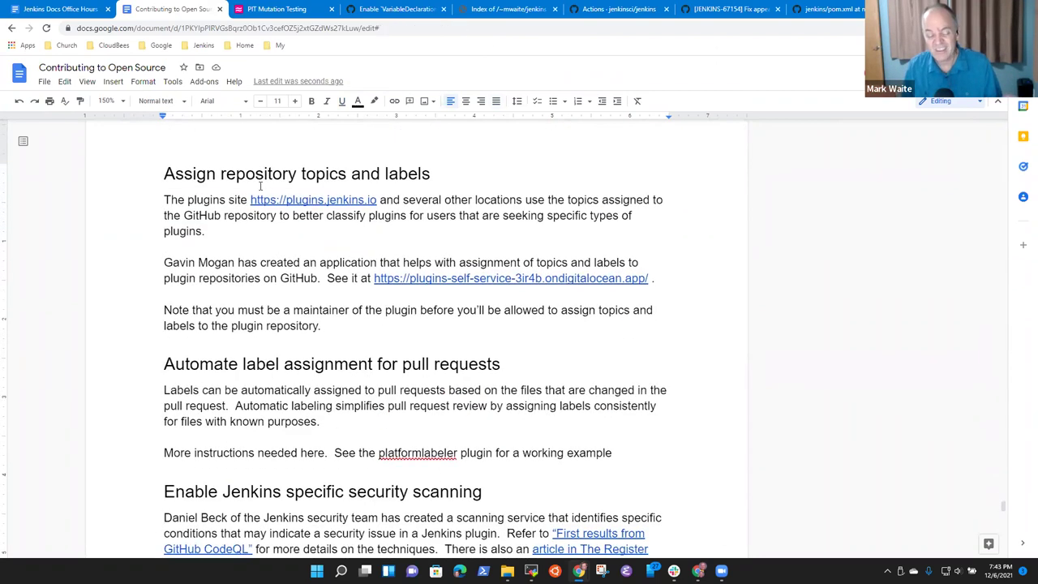
key("Down")
key("Down")
key("Down")
key("Down")
key("Down")
key("Down")
key("Down")
key("Down")
key("Down")
key("Down")
key("Down")
key("Down")
key("Down")
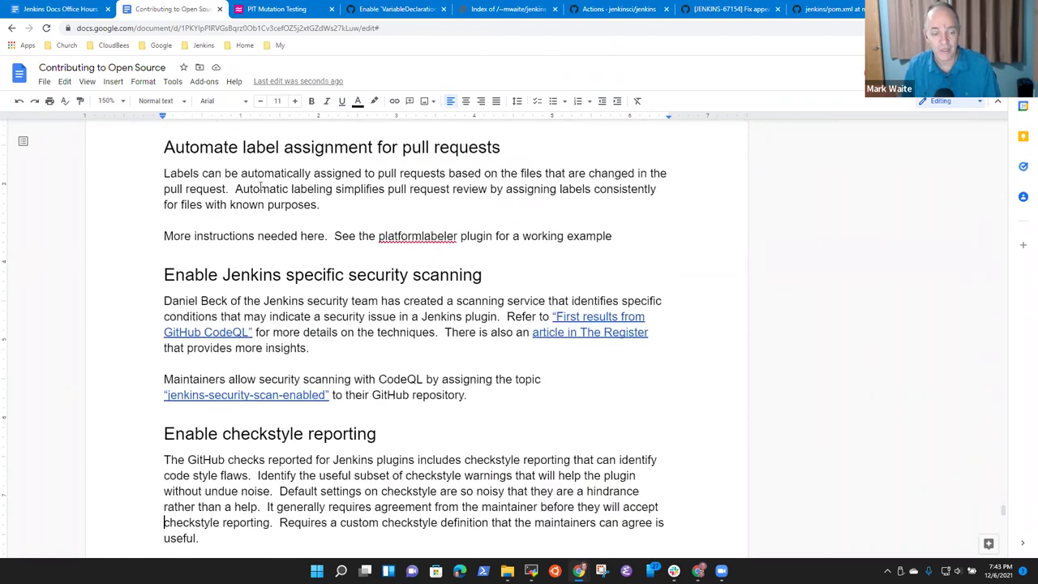
key("Down")
key("Down")
key("Down")
key("Down")
key("Down")
key("Down")
key("Down")
key("Down")
key("Down")
key("Down")
key("Down")
key("Down")
key("Down")
key("Down")
key("Down")
key("Down")
key("Down")
key("Down")
key("Down")
key("Down")
key("Down")
key("Down")
key("Down")
key("Down")
key("Down")
key("Down")
key("Down")
key("Down")
key("Down")
key("Down")
key("Down")
key("Down")
key("Down")
key("Down")
key("Down")
key("Down")
key("Down")
key("Down")
key("Down")
key("Down")
key("Down")
key("Down")
key("Down")
key("Down")
key("Down")
key("Down")
key("Down")
key("Down")
key("Down")
key("Down")
key("Down")
Step: Paste the copied "Add mutation testing" section directly before the "Enable GitHub auto-merge" heading
key("Up")
key("Up")
key("Up")
key("Up")
key("Up")
key("Up")
key("Up")
key("Up")
key("Up")
key("Up")
key("Up")
key("Up")
key("Up")
key("Up")
key("Up")
key("Up")
key("Up")
key("Up")
key("Up")
key("Up")
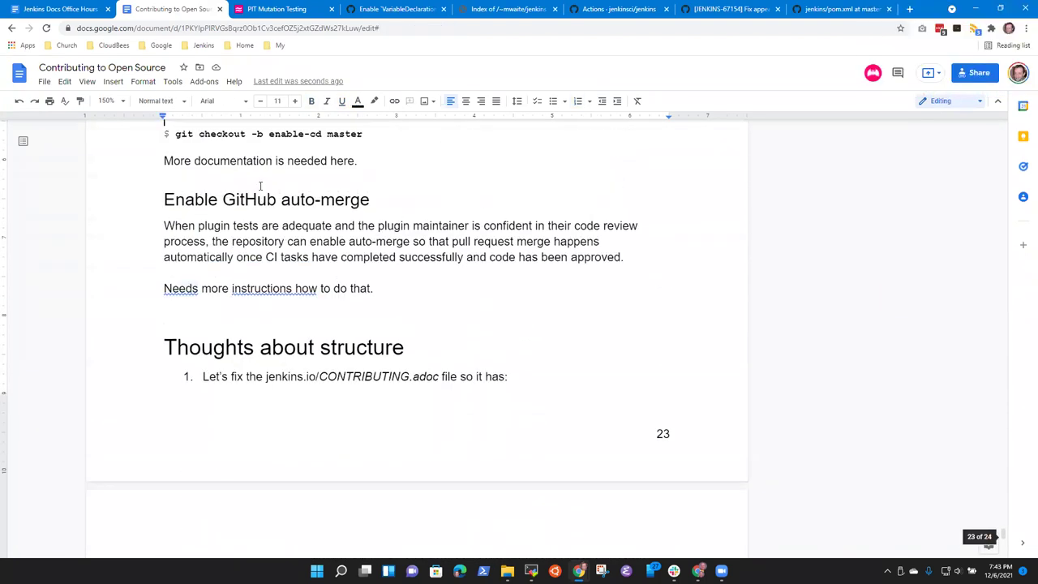
key("Up")
key("Down")
key("Down")
key("Down")
key("Down")
key("Up")
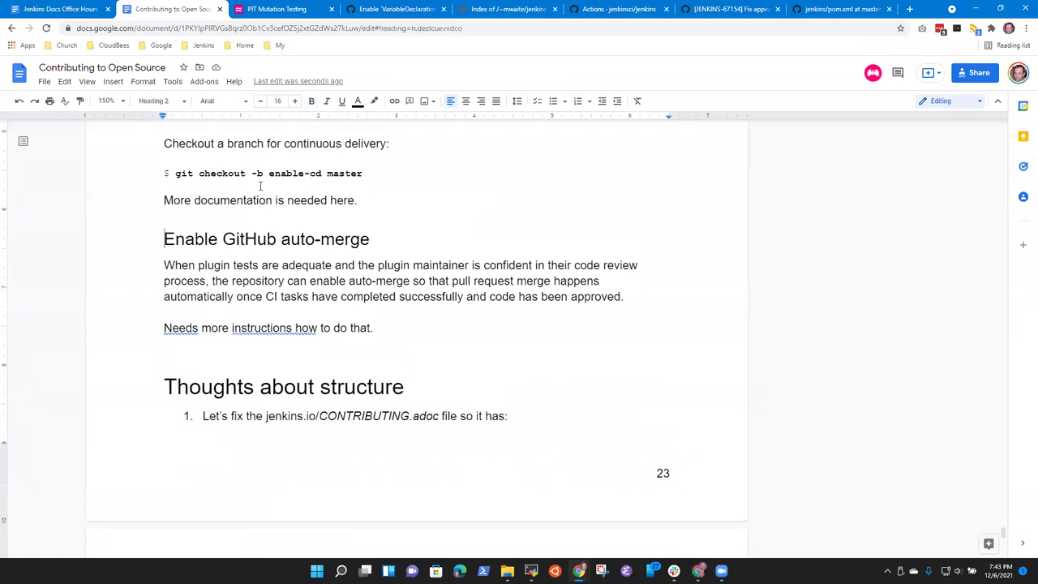
key("ctrl+v")
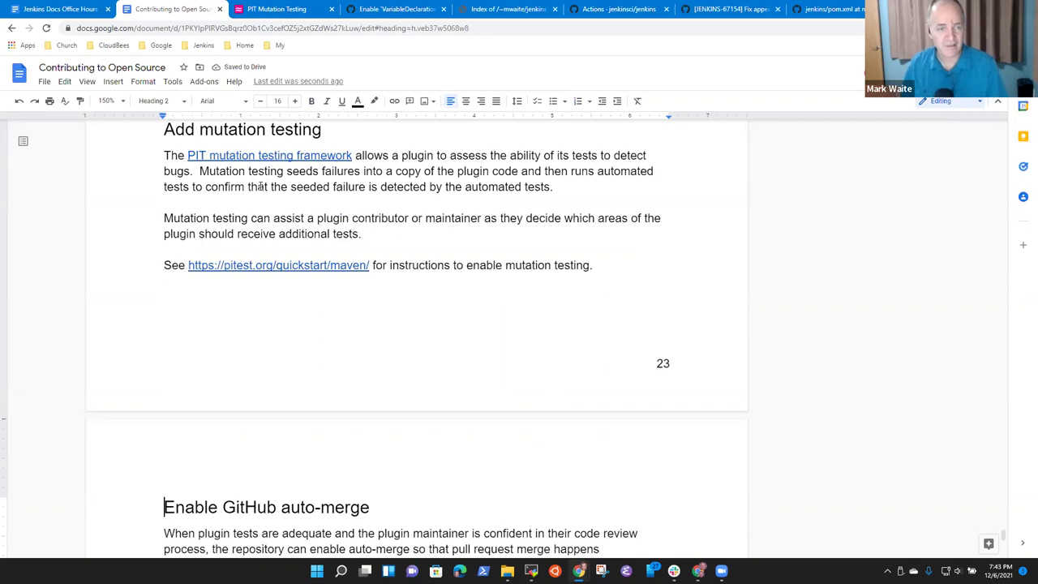
Step: Update the table of contents at the start of the document to reflect the current section headings
key("Up")
key("Up")
key("Up")
key("Up")
key("Up")
key("Up")
key("Up")
key("Up")
key("Up")
key("Up")
key("Up")
key("Up")
key("Up")
key("Up")
key("Up")
key("Up")
key("Up")
key("Up")
key("Up")
key("Up")
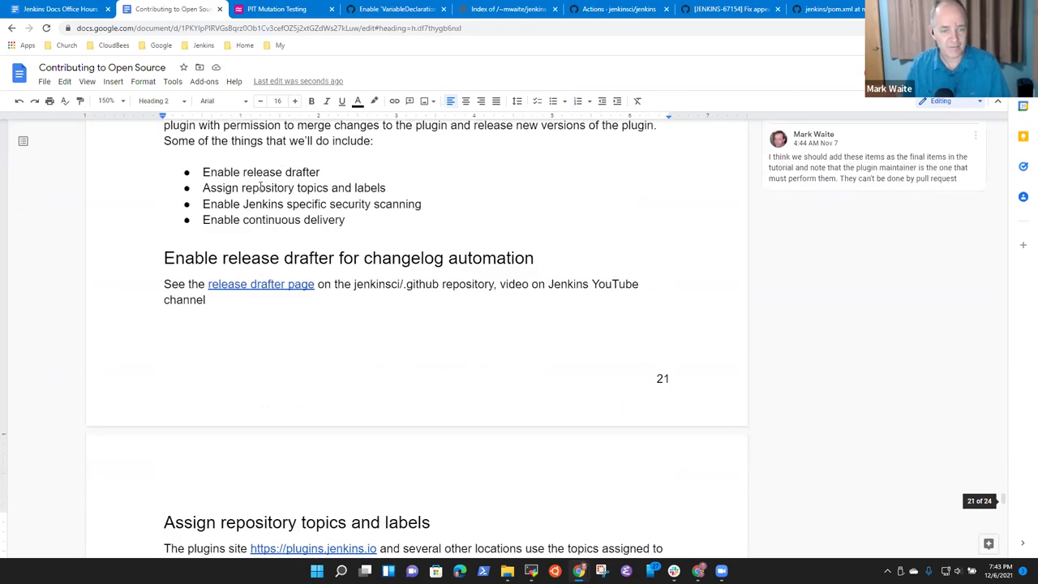
key("Up")
key("Up")
key("Up")
key("Up")
key("Up")
key("Up")
key("Up")
key("Up")
key("Up")
key("Up")
key("Up")
key("Up")
key("Up")
key("Up")
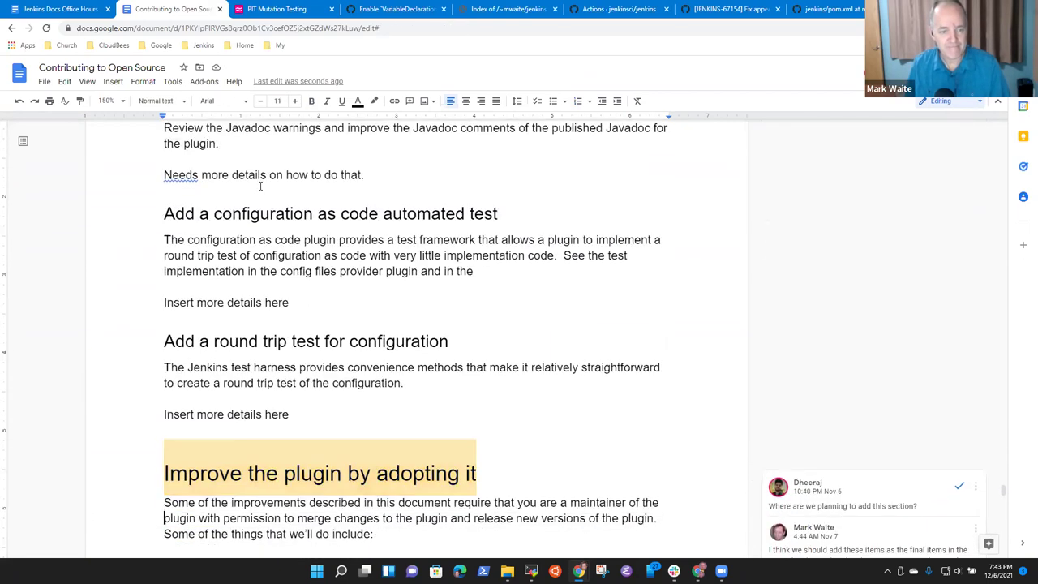
key("Up")
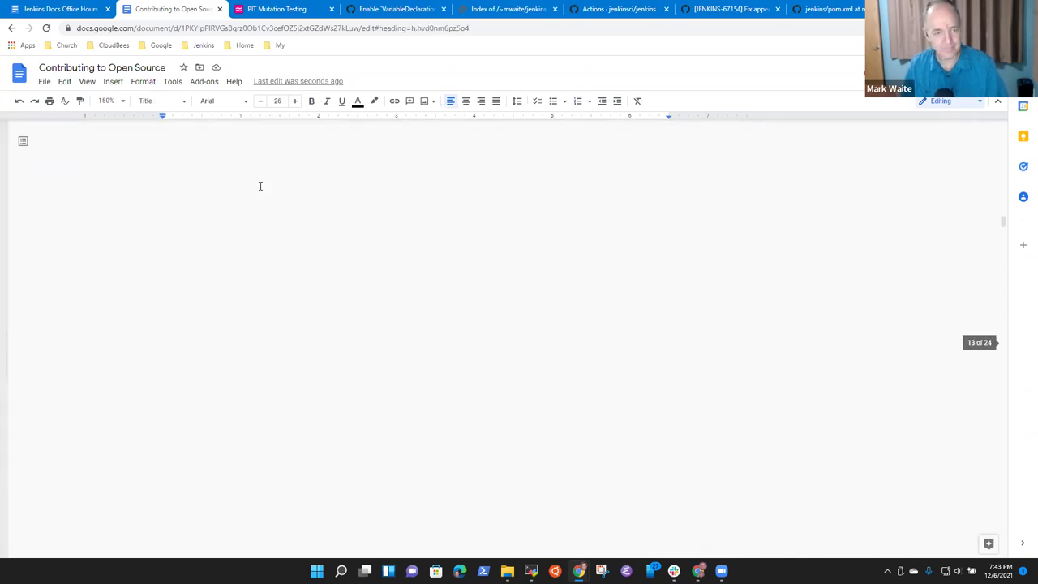
left_click(233, 315)
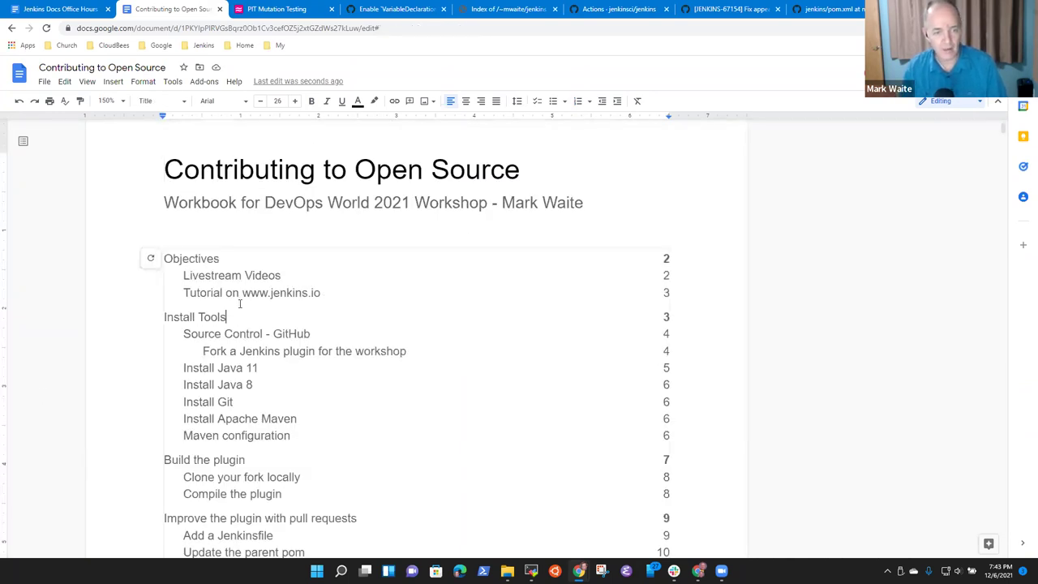
left_click(150, 259)
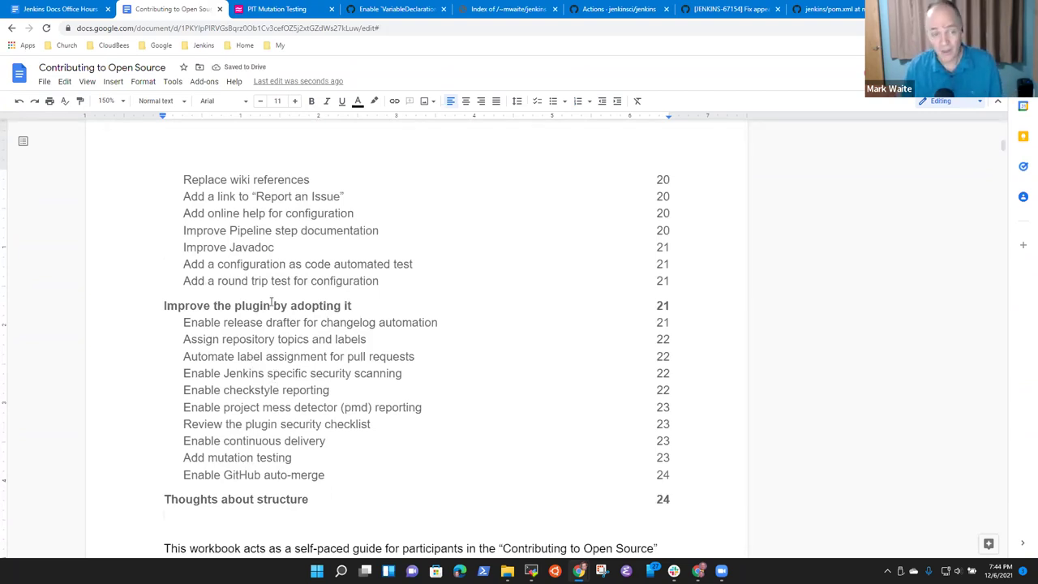
Step: Examine the updated table of contents entries from "Improve Javadoc" back up to "Use plugin bill of materials"
left_click(278, 247)
key("Up")
key("Up")
key("Up")
key("Up")
key("Up")
key("Up")
key("Up")
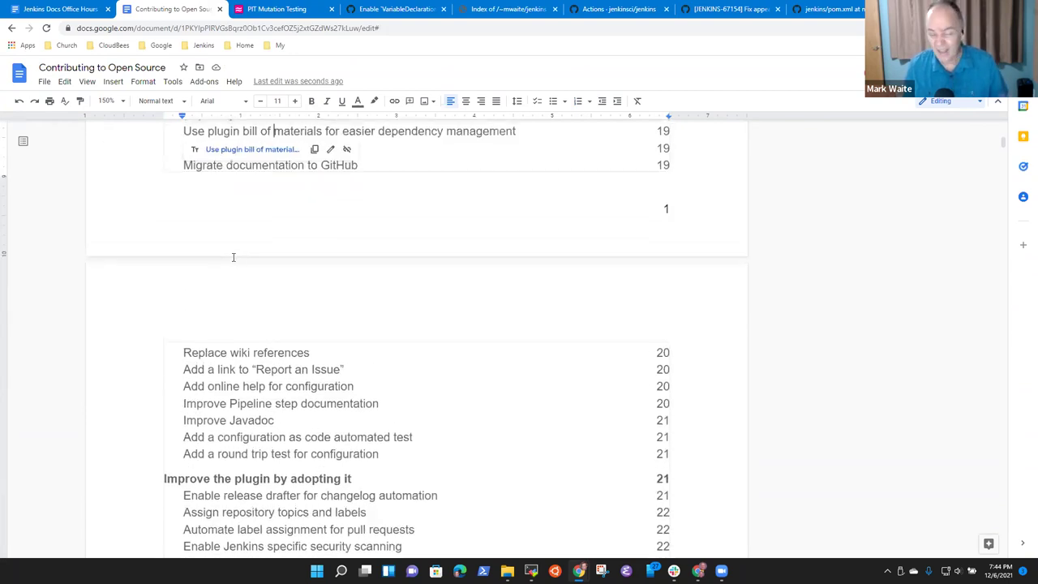
Step: Examine the table of contents entries from "Use plugin bill of materials" up to "Enable more spotbugs checks"
key("Up")
key("Up")
key("Up")
key("Up")
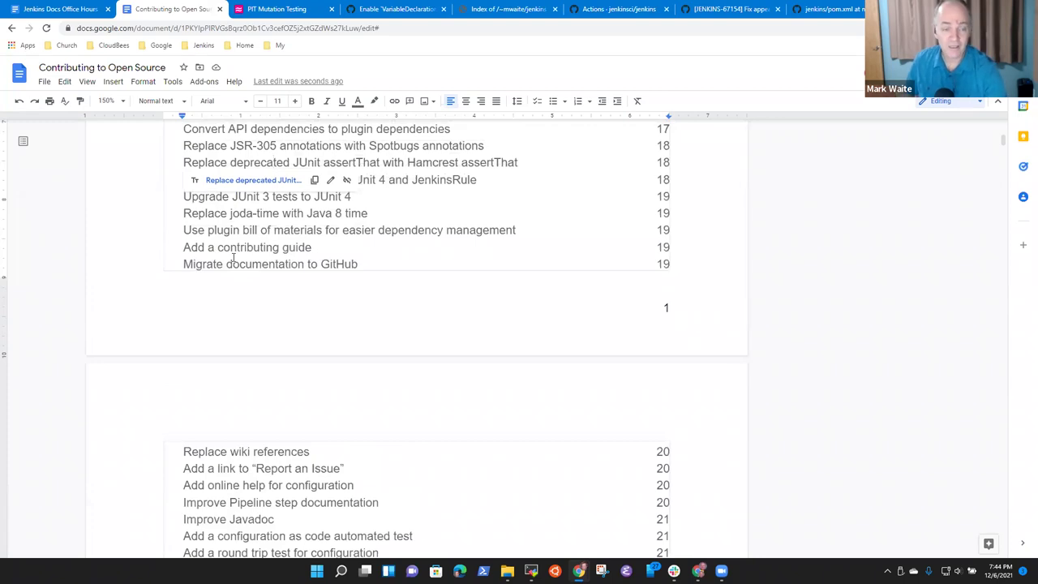
key("Up")
key("Up")
key("Up")
key("Up")
key("Up")
key("Up")
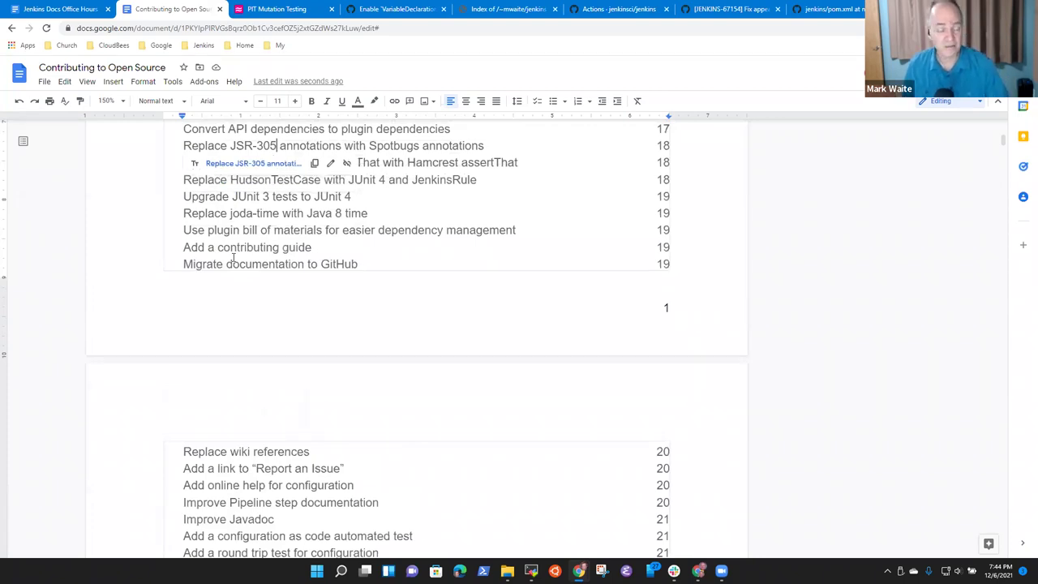
key("Up")
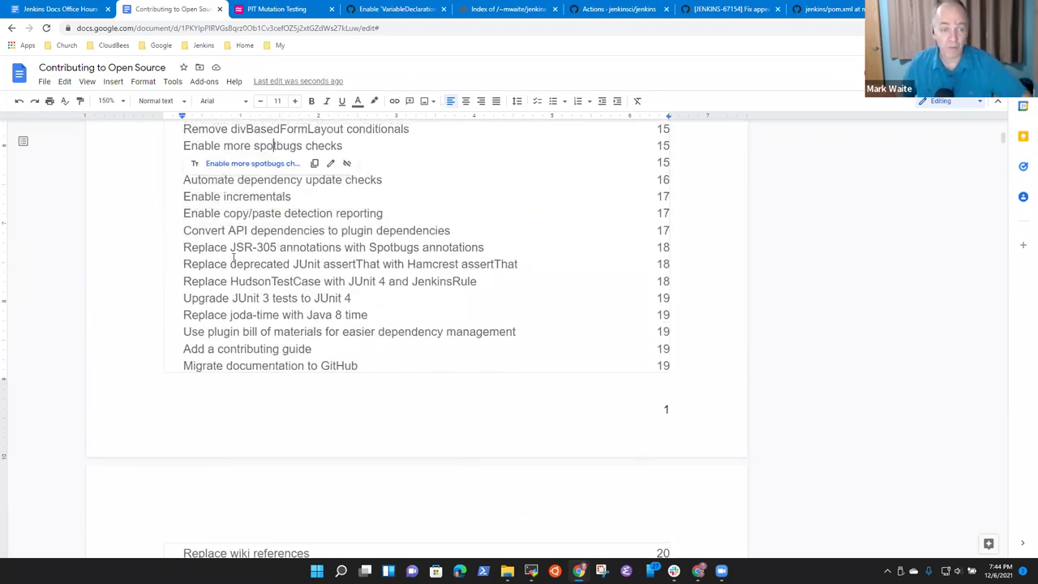
key("End")
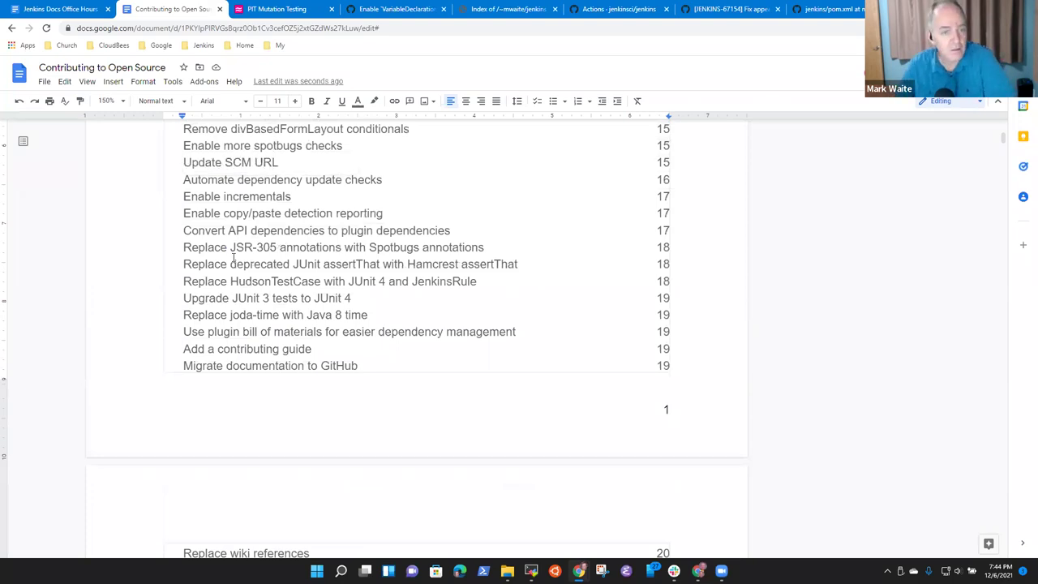
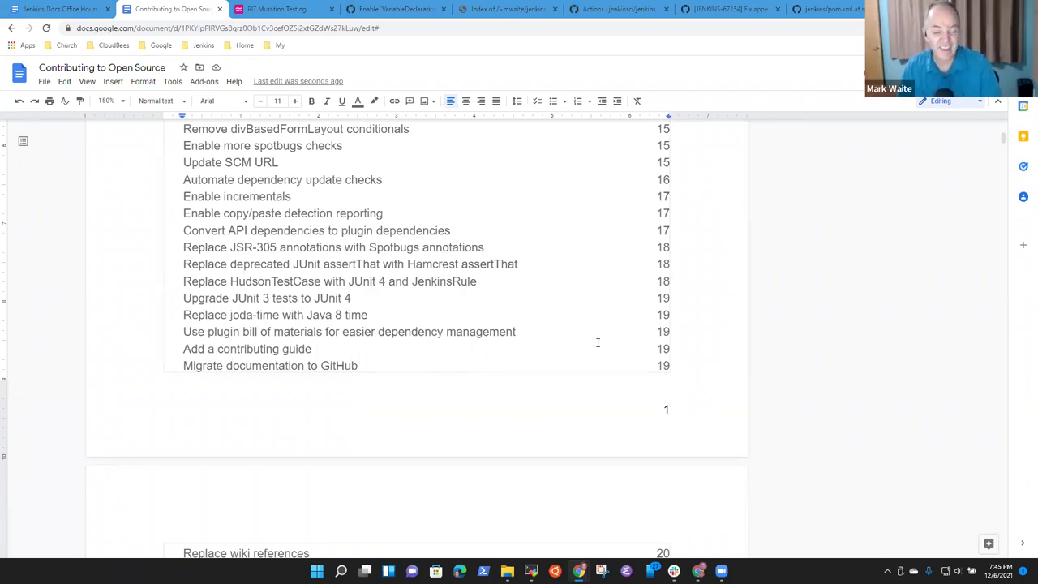
left_click(373, 355)
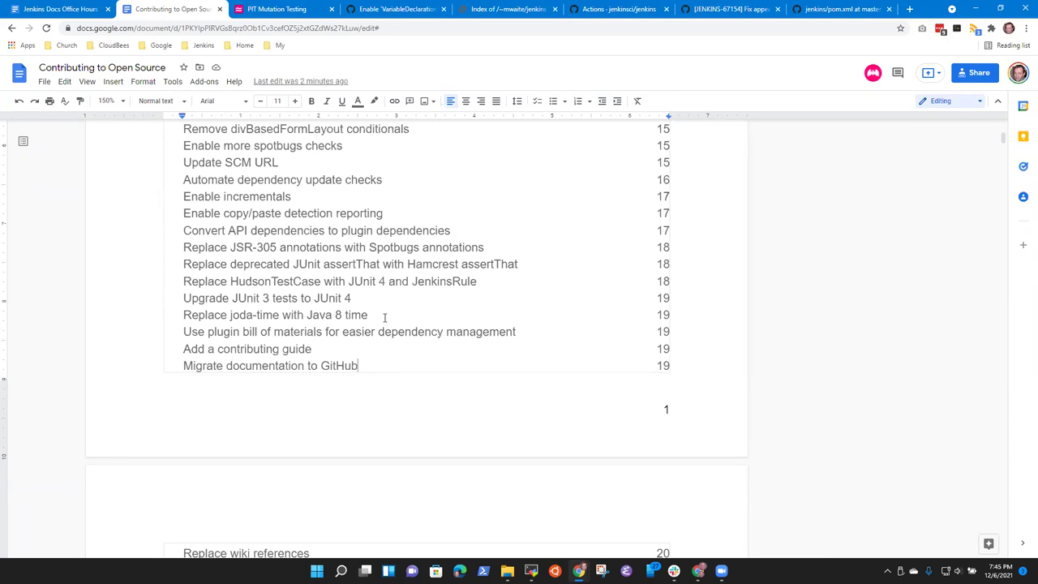
Step: In the Jenkins Docs Office Hours notes, add the sub-bullet "Discussed the changes and what we've learned" under "New additions to the workshop document"
left_click(81, 11)
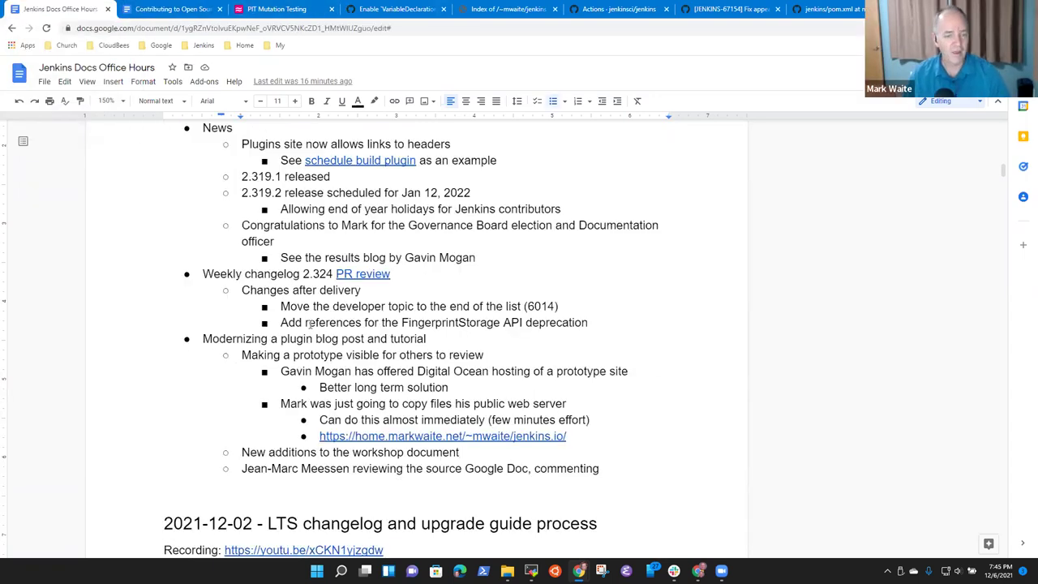
left_click(487, 449)
key("Return")
key("Tab")
type("Discussed the changes and what wer")
key("BackSpace")
key("BackSpace")
type("'ve learned")
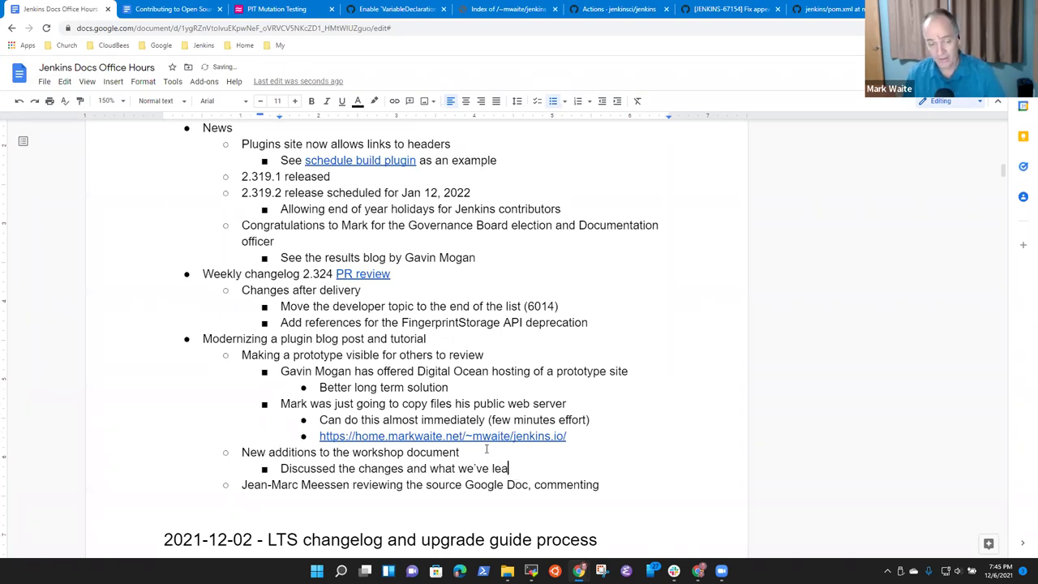
Step: Review the "Contributing to Open Source" table of contents, comparing the pull request topics with the plugin adoption topics such as "Enable checkstyle reporting"
left_click(170, 11)
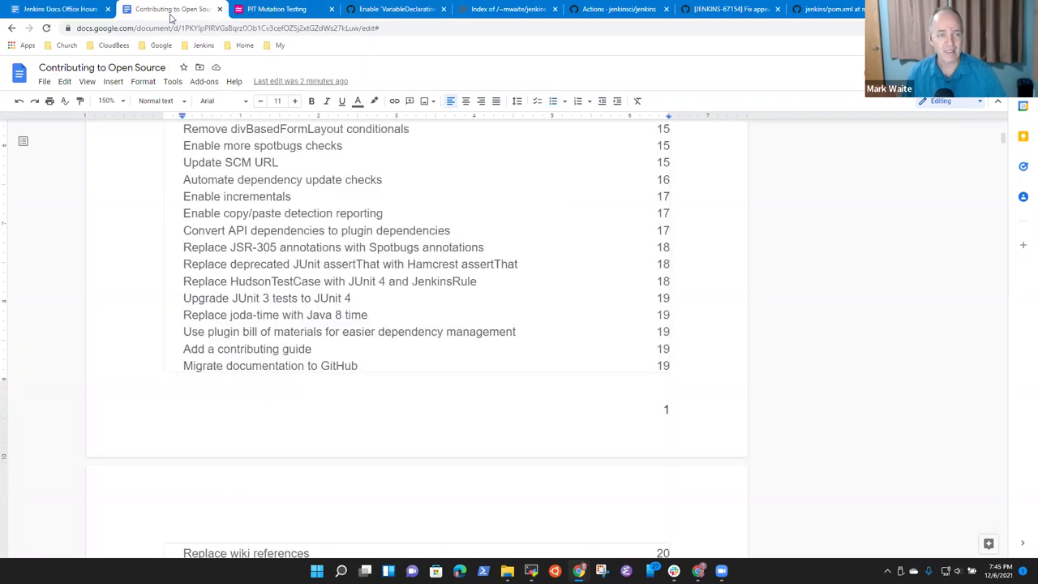
left_click(325, 231)
scroll(292, 261, "up", 7)
left_click(324, 224)
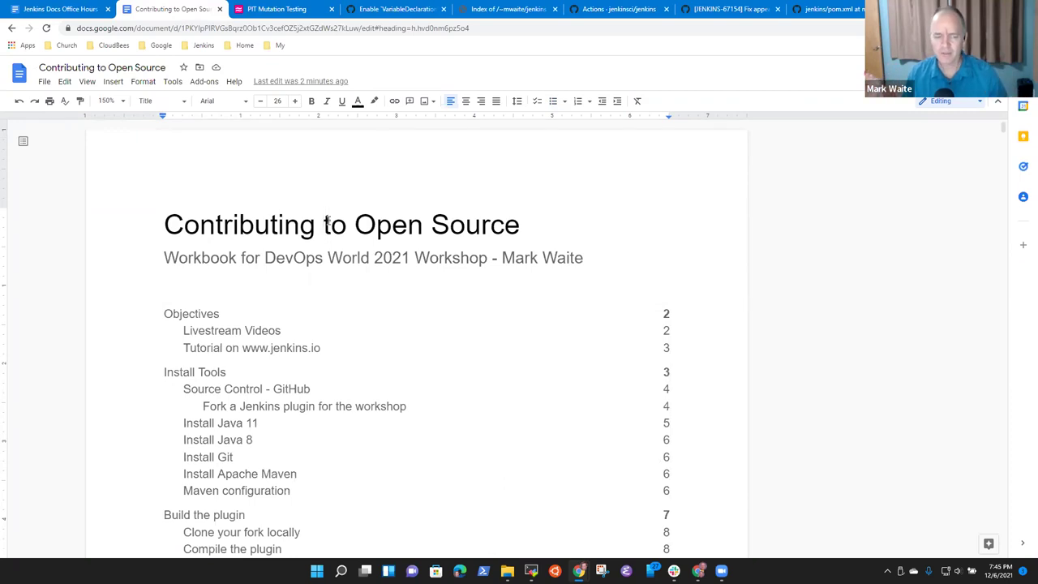
scroll(350, 293, "down", 3)
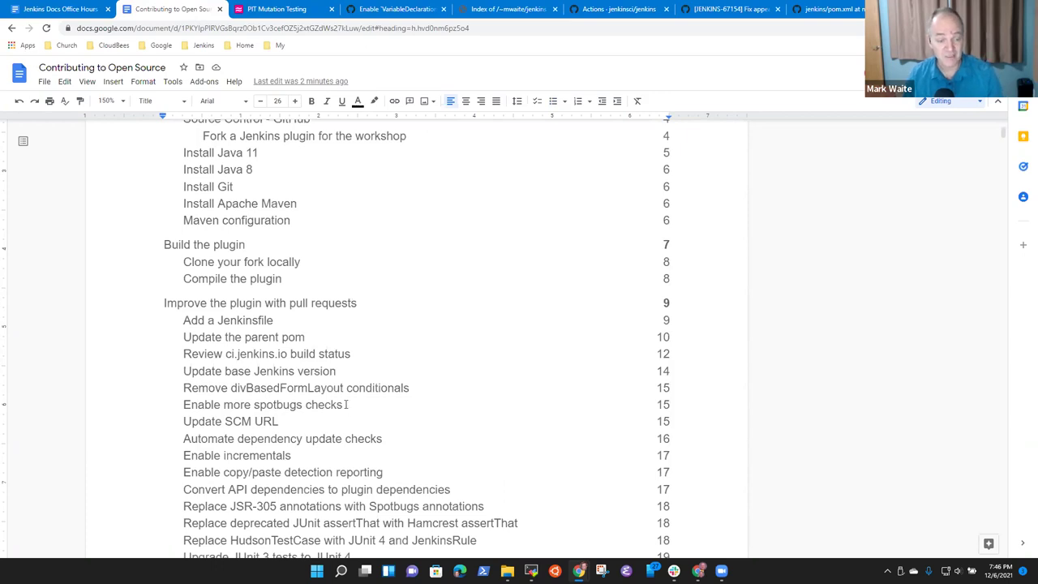
scroll(323, 410, "down", 7)
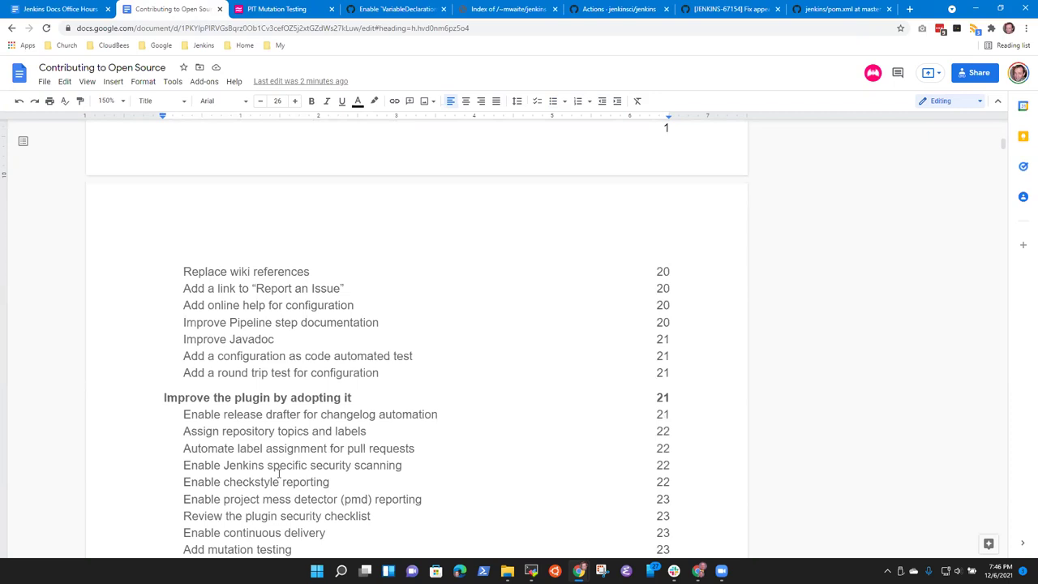
left_click(274, 481)
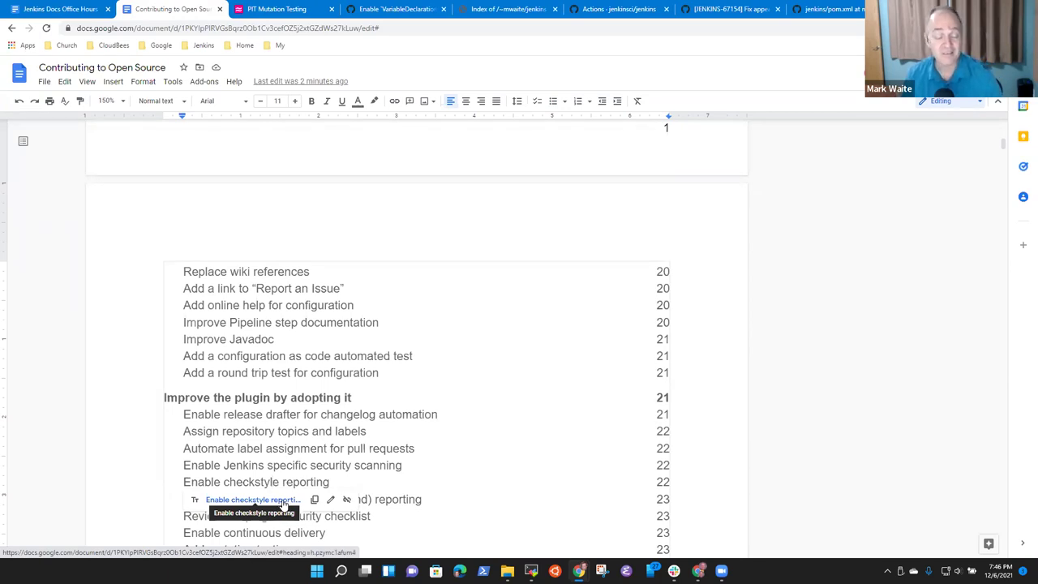
left_click(495, 494)
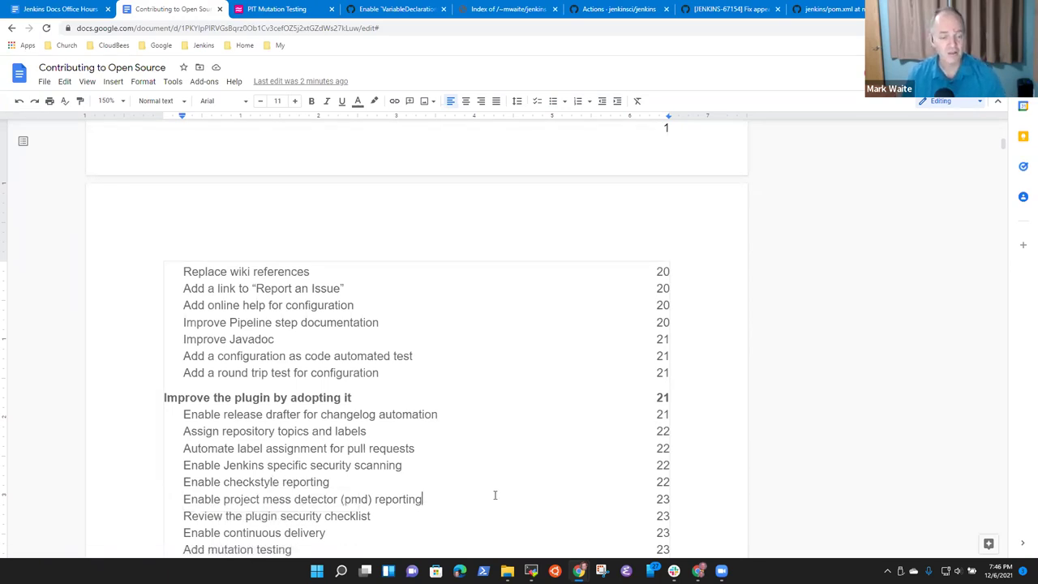
left_click(294, 485)
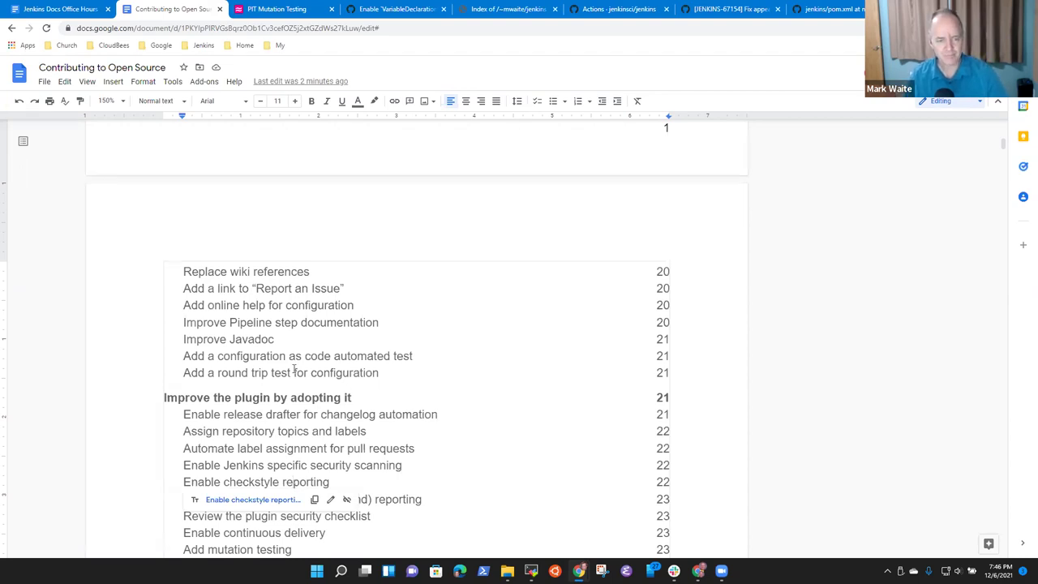
left_click(444, 370)
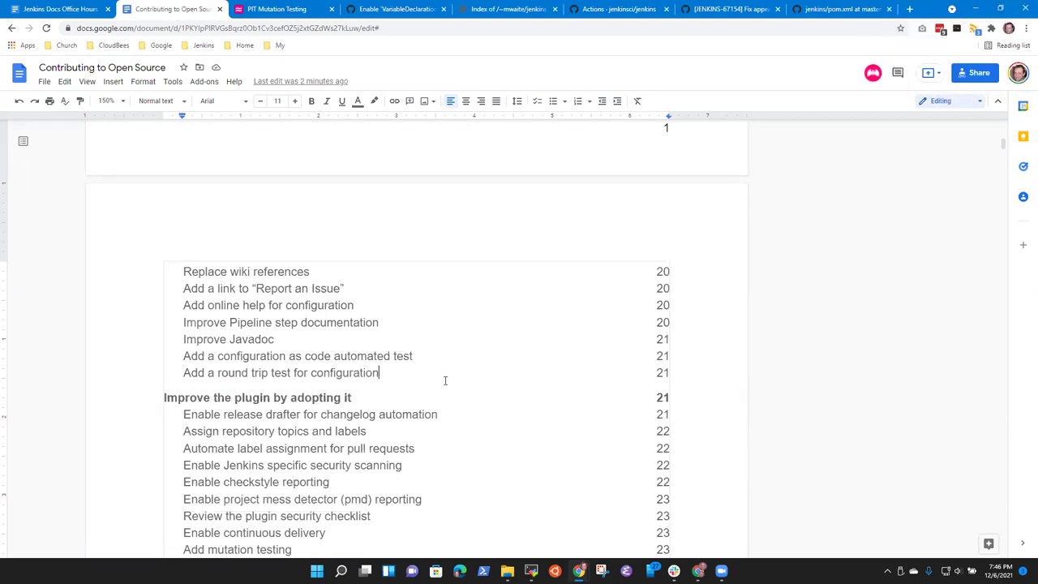
scroll(461, 426, "up", 5)
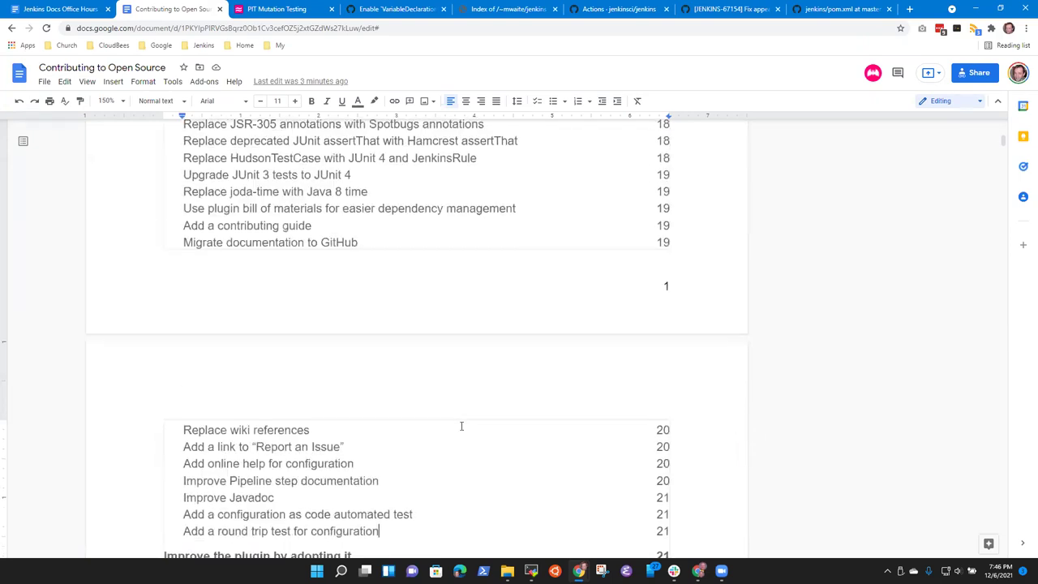
scroll(464, 431, "up", 1)
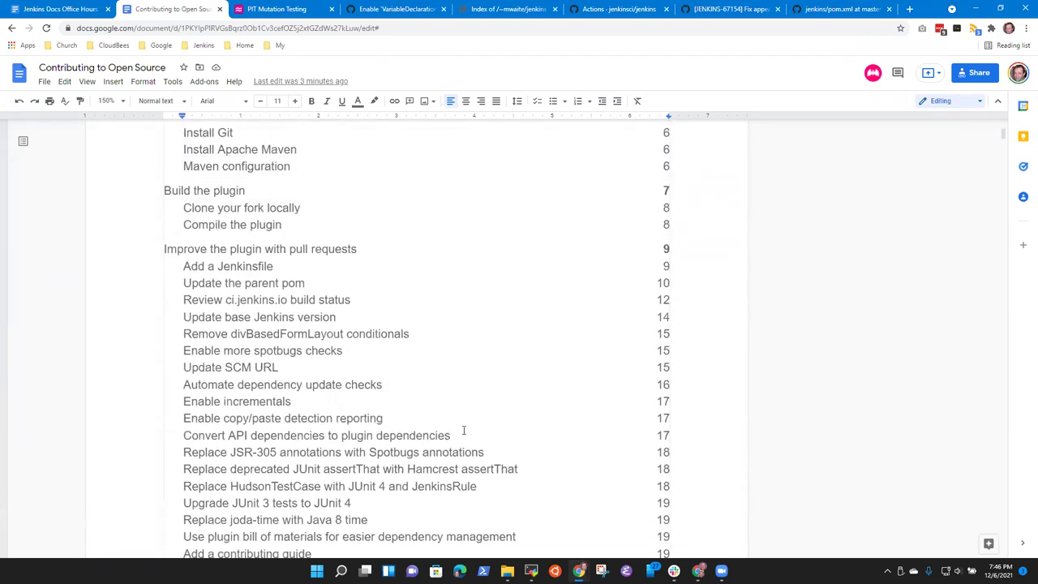
scroll(464, 430, "down", 1)
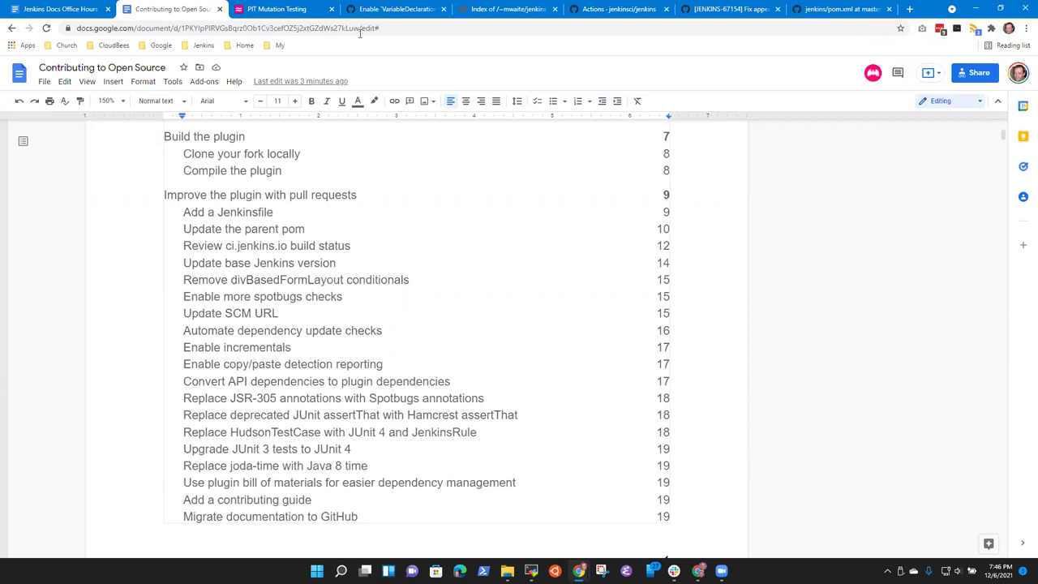
Step: Open the "Plugin modernization checklist" document in a new browser tab, zoom it to 150%, and check its sharing settings
right_click(147, 6)
left_click(169, 14)
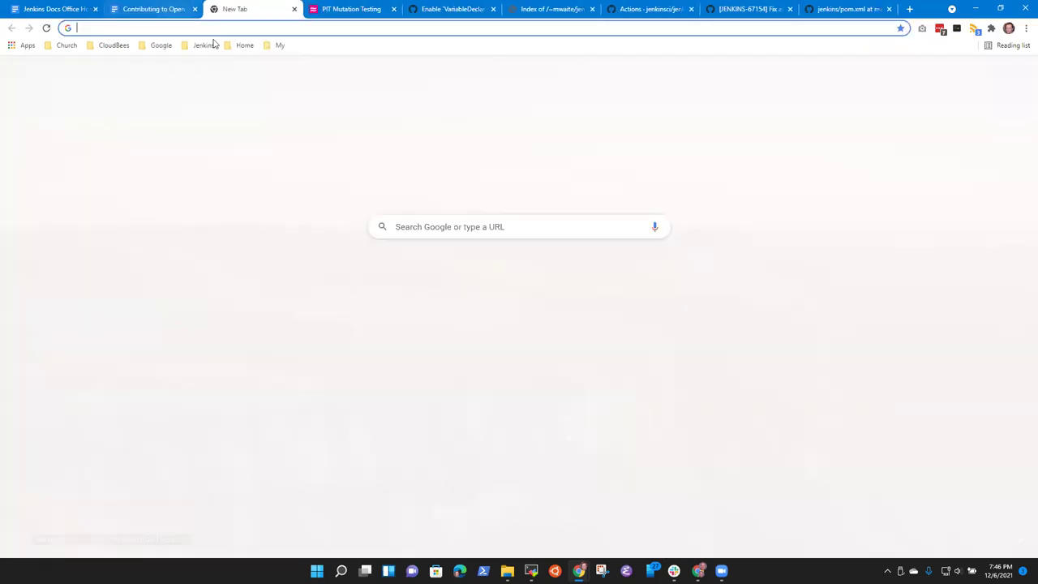
type("Checklist")
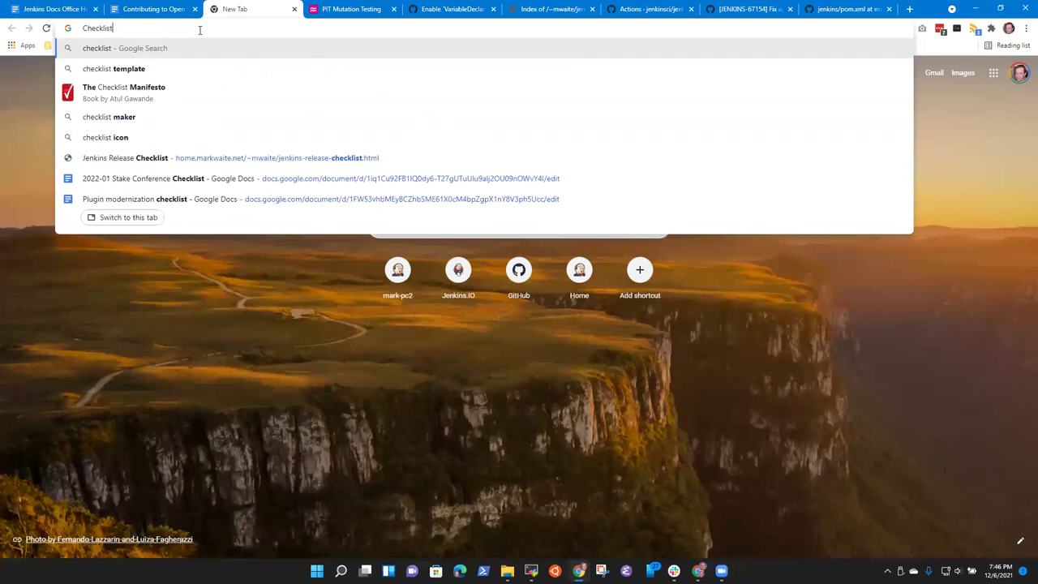
left_click(314, 200)
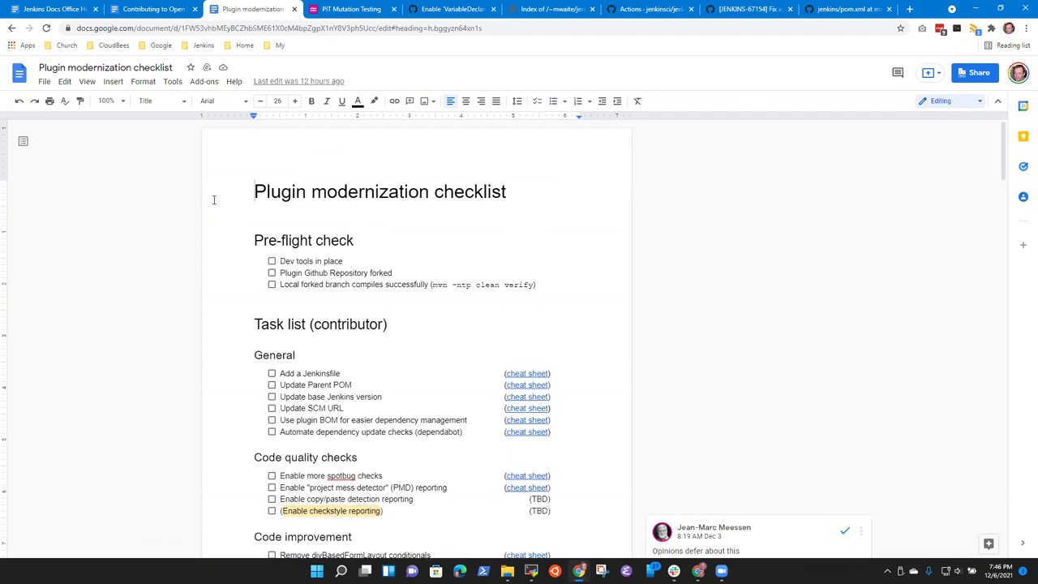
left_click(118, 103)
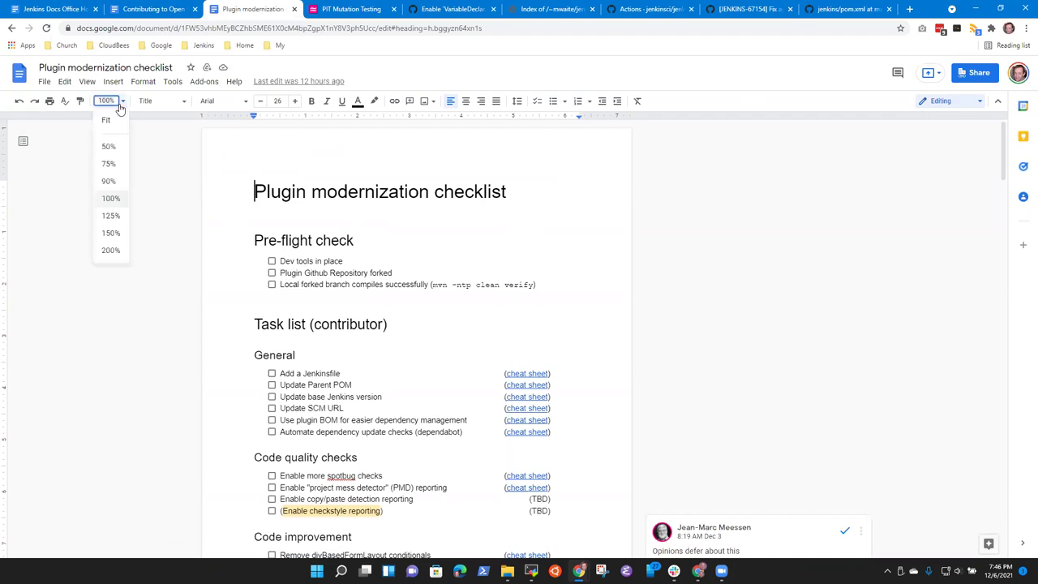
left_click(122, 233)
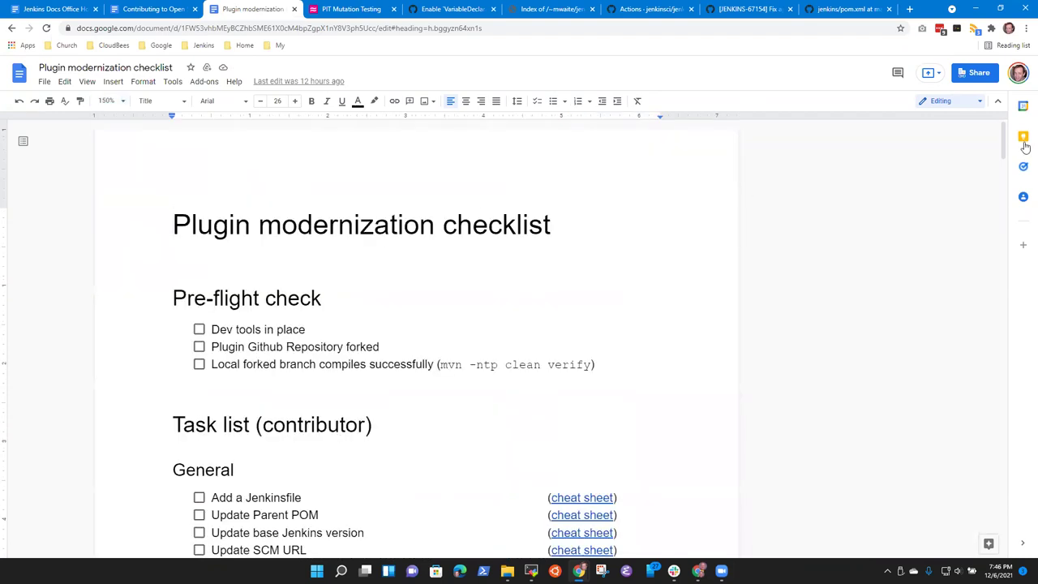
left_click(978, 73)
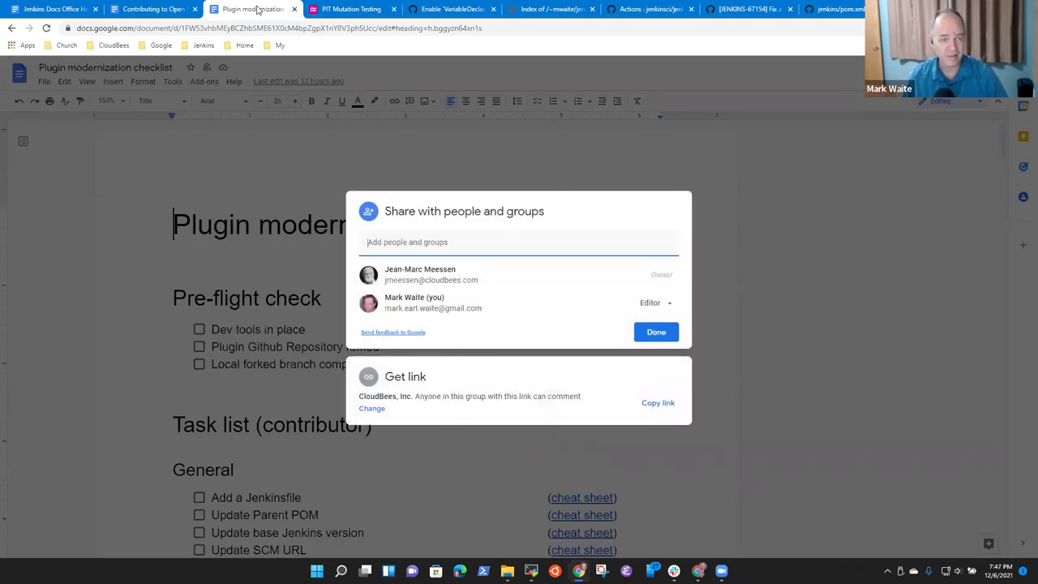
left_click(817, 225)
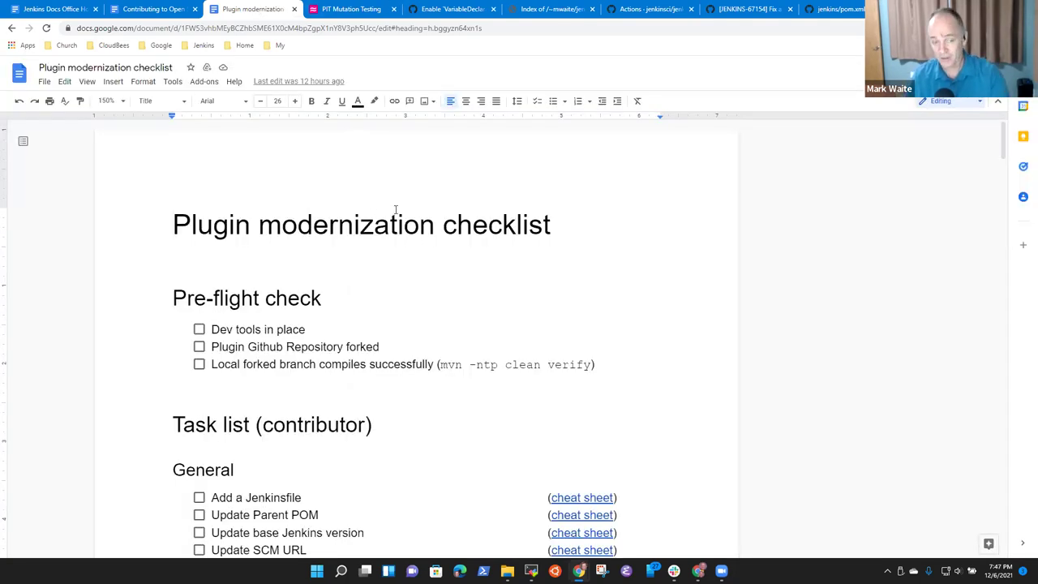
Step: Examine the checklist's contributor task groups: General, Code quality checks, Code improvement and Documentation
scroll(401, 231, "down", 2)
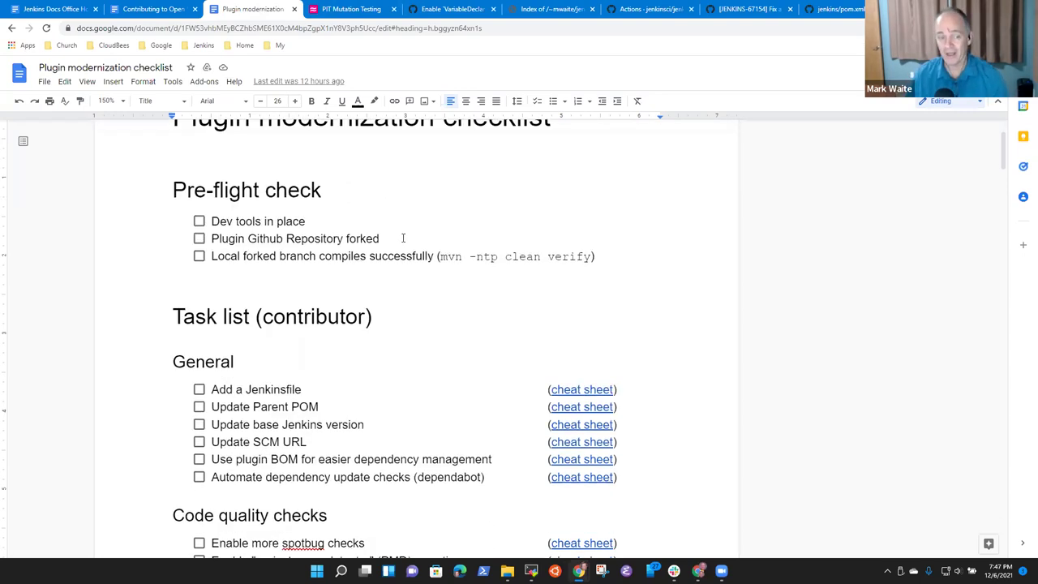
scroll(306, 270, "down", 2)
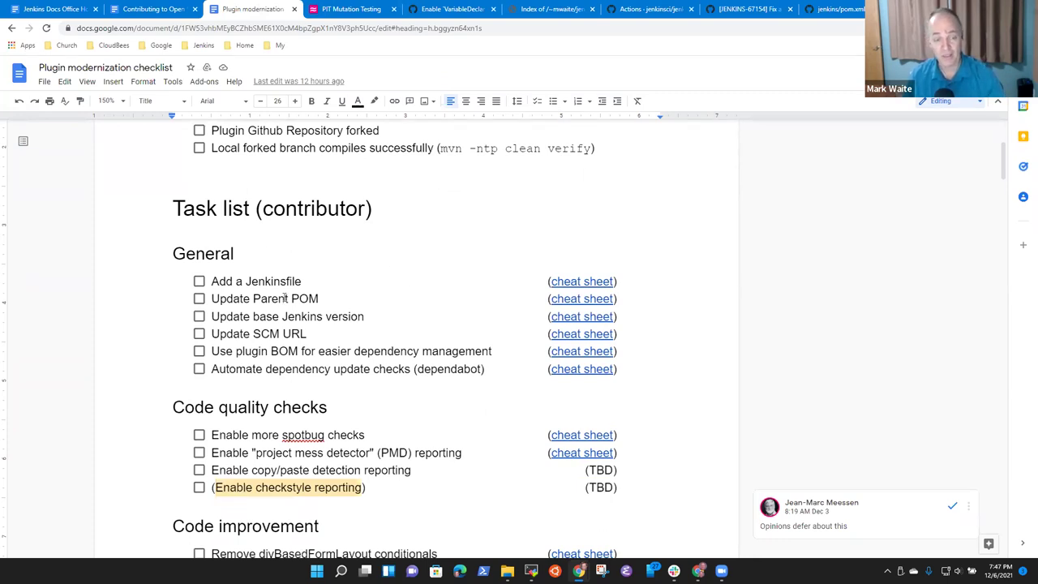
scroll(324, 305, "down", 2)
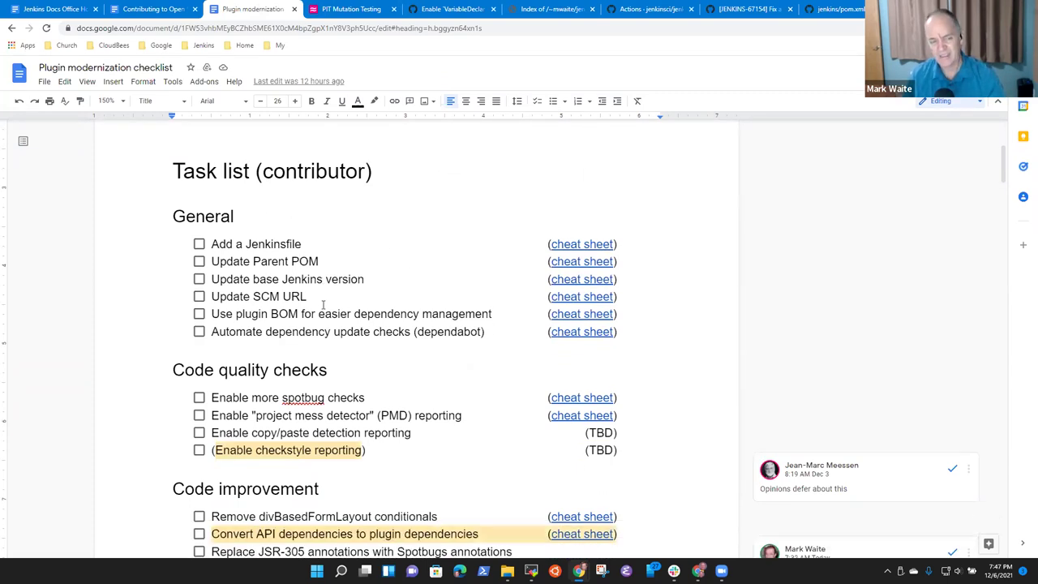
scroll(331, 305, "up", 2)
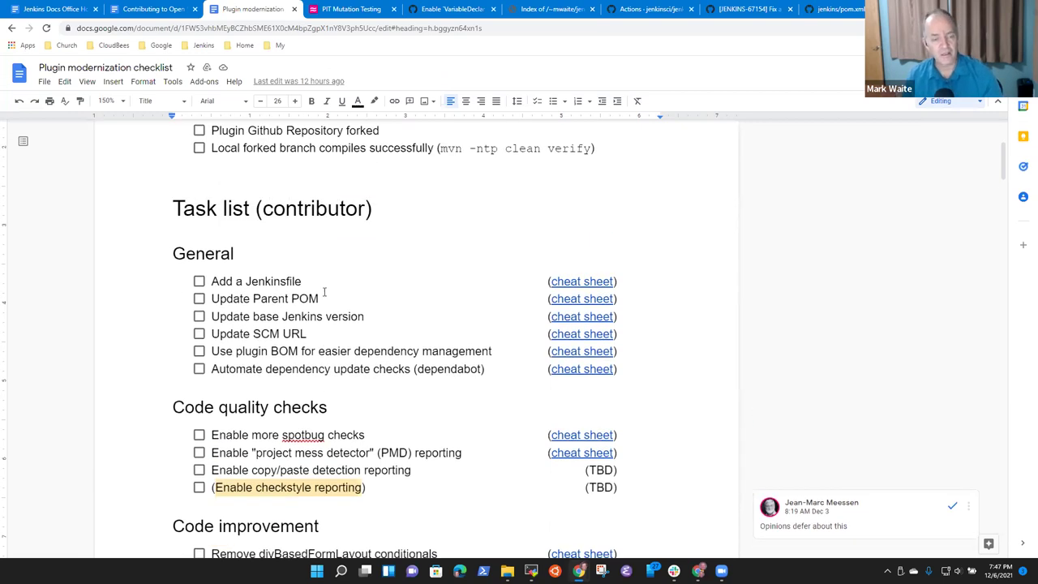
scroll(326, 290, "down", 2)
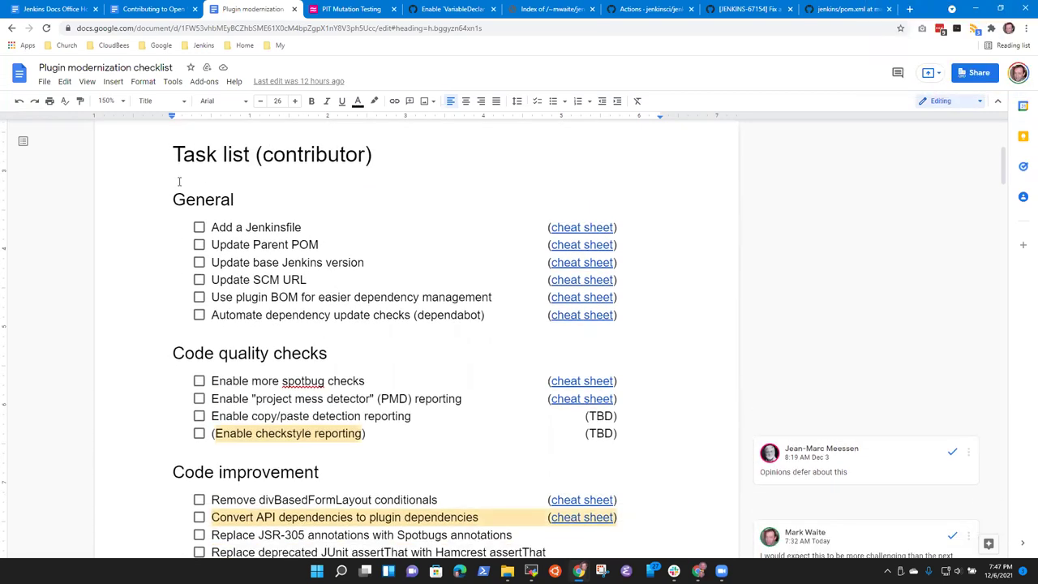
double_click(202, 200)
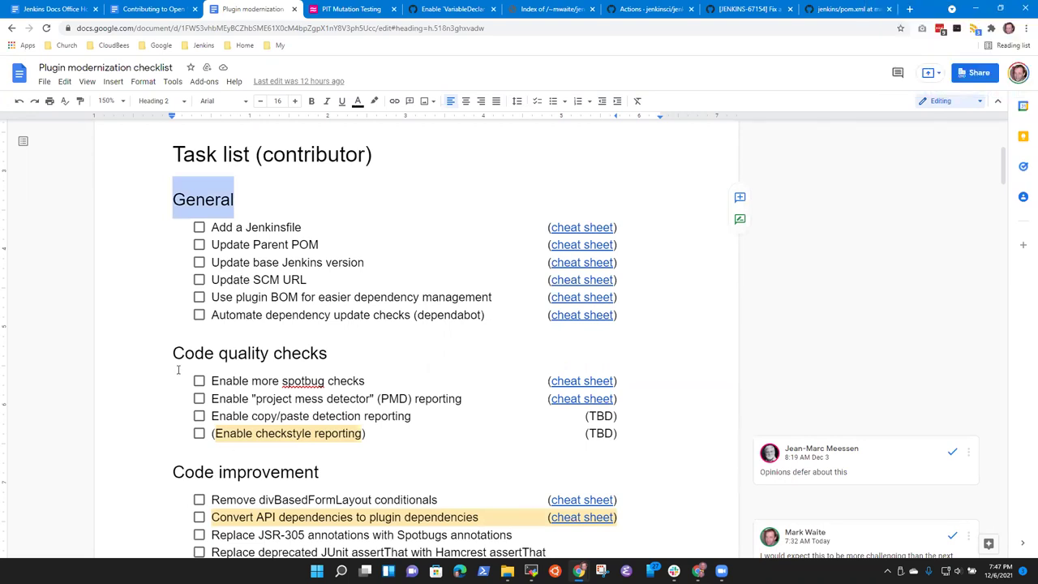
left_click_drag(185, 354, 292, 352)
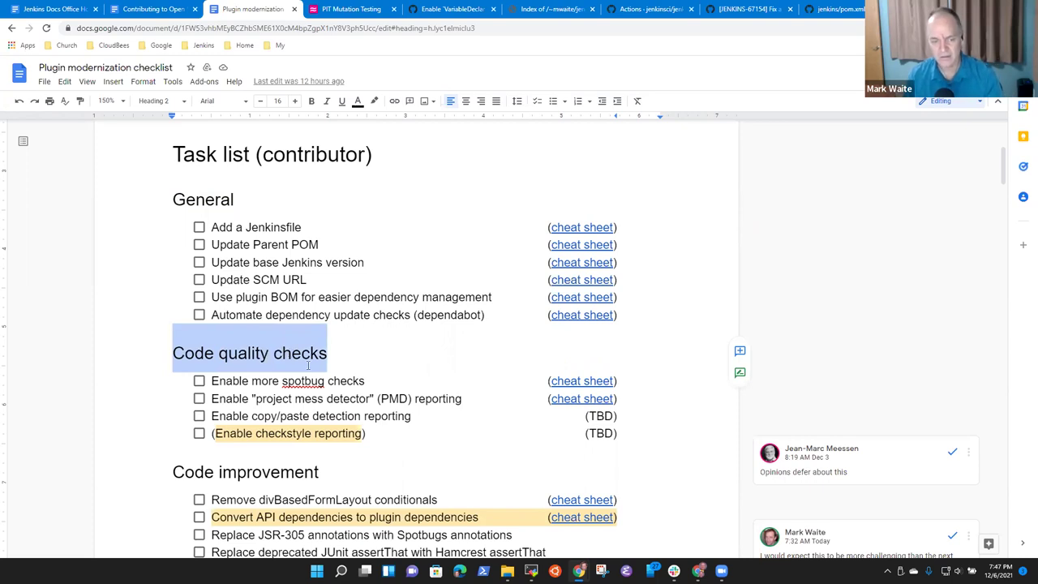
scroll(377, 347, "down", 3)
left_click_drag(192, 252, 307, 259)
scroll(345, 354, "down", 3)
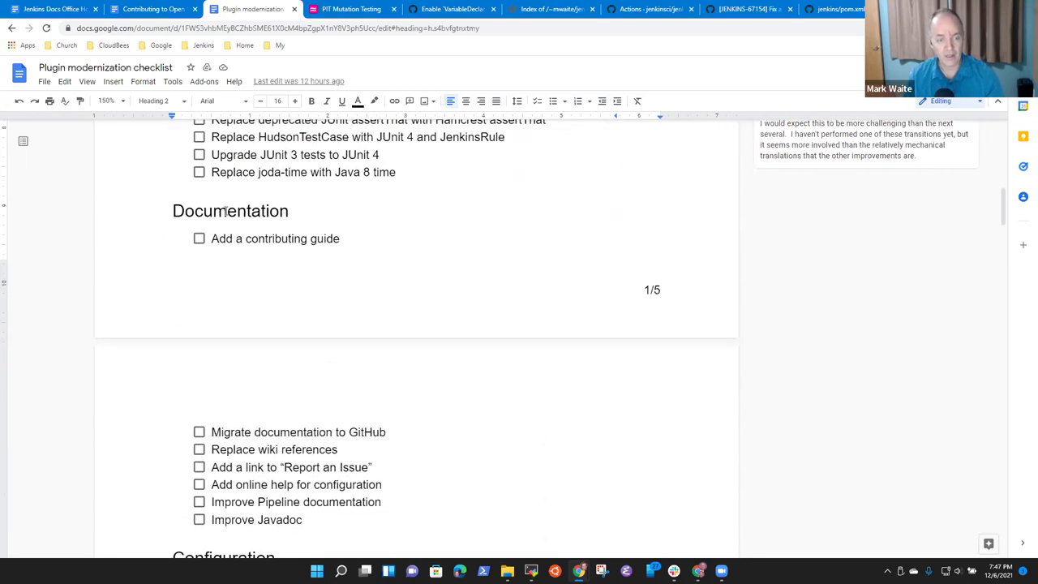
double_click(225, 213)
scroll(332, 244, "down", 2)
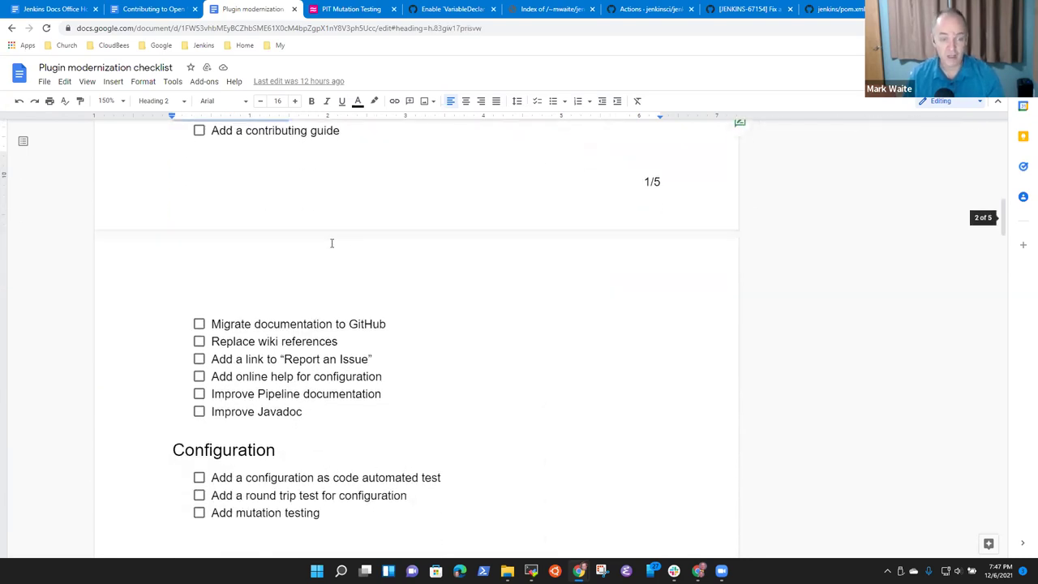
Step: Turn off the print layout and review the tasks grouped under Configuration, including "Add mutation testing"
scroll(332, 241, "up", 1)
left_click(87, 81)
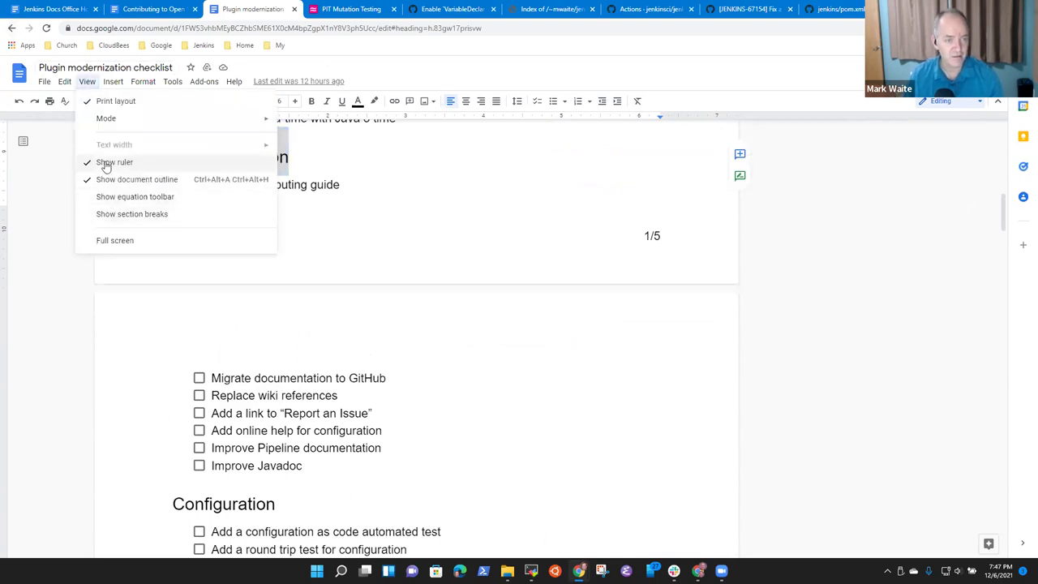
left_click(91, 101)
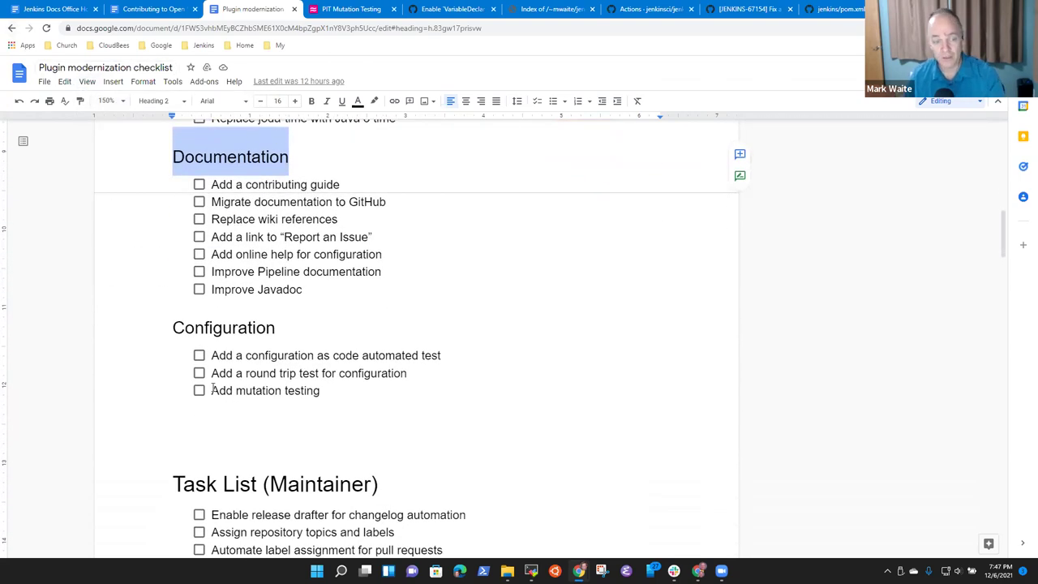
double_click(229, 327)
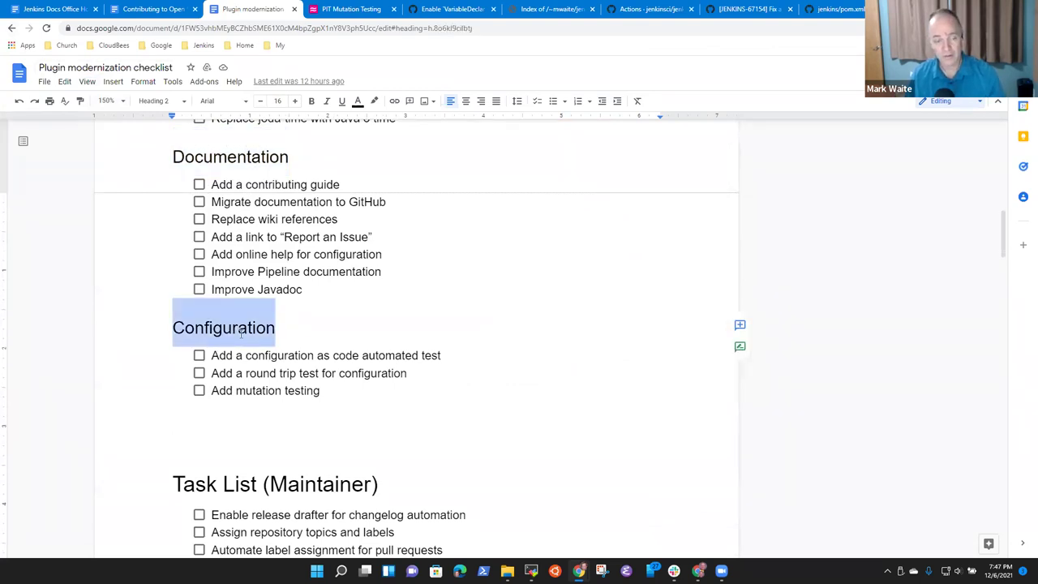
scroll(241, 333, "up", 4)
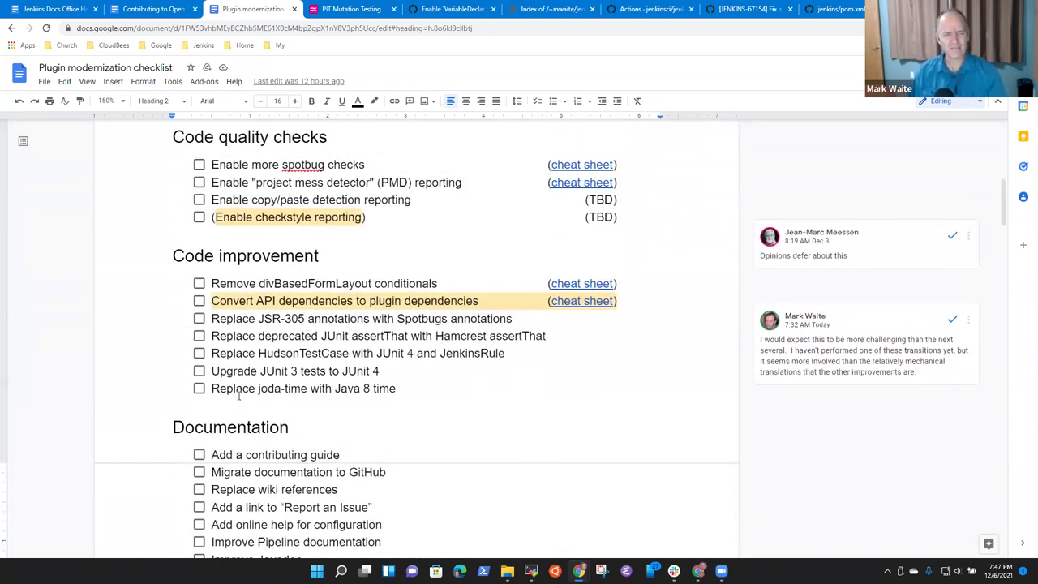
scroll(237, 396, "down", 3)
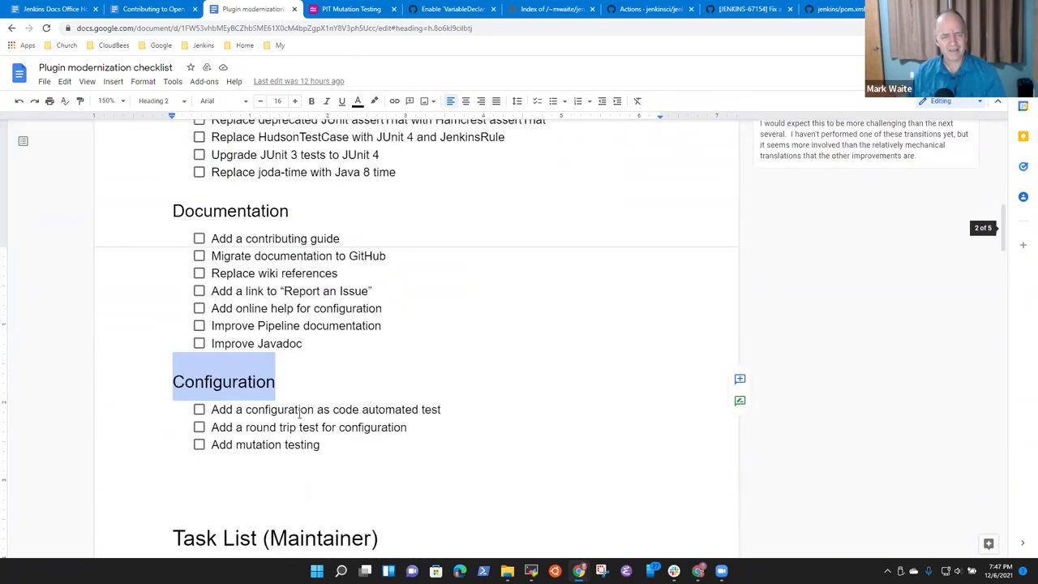
left_click(331, 444)
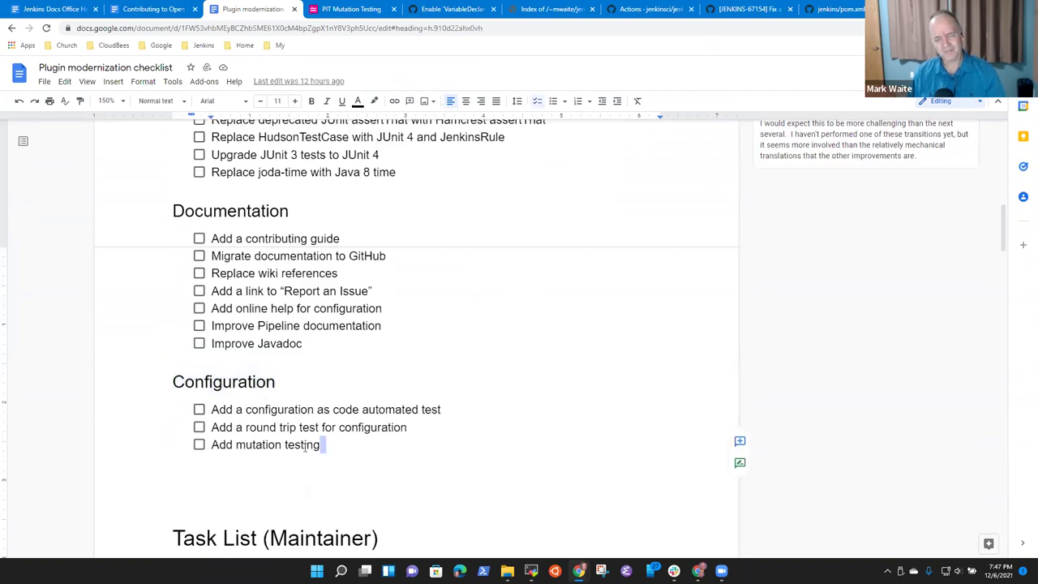
left_click_drag(216, 444, 309, 444)
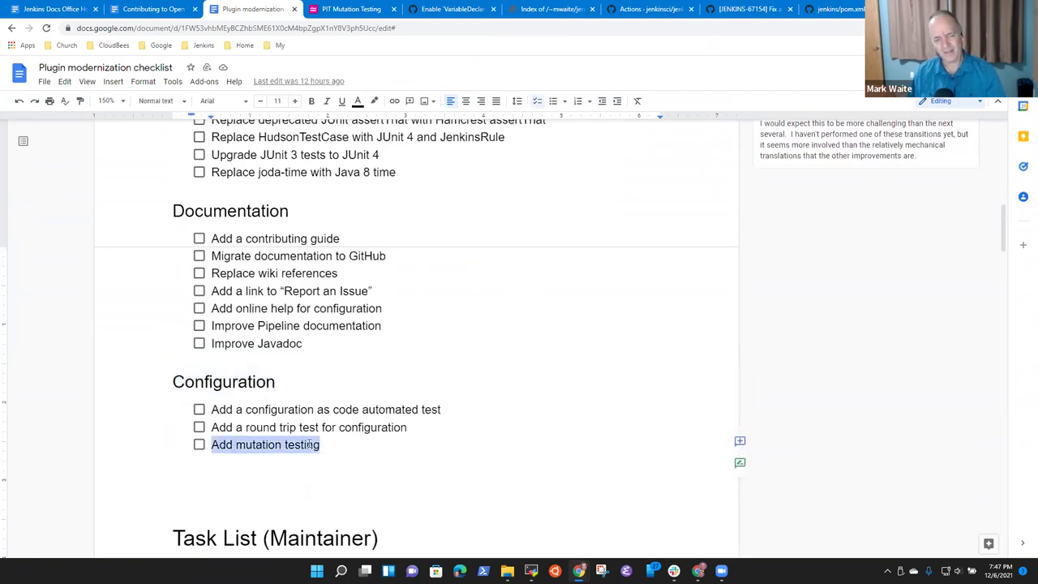
left_click(309, 444)
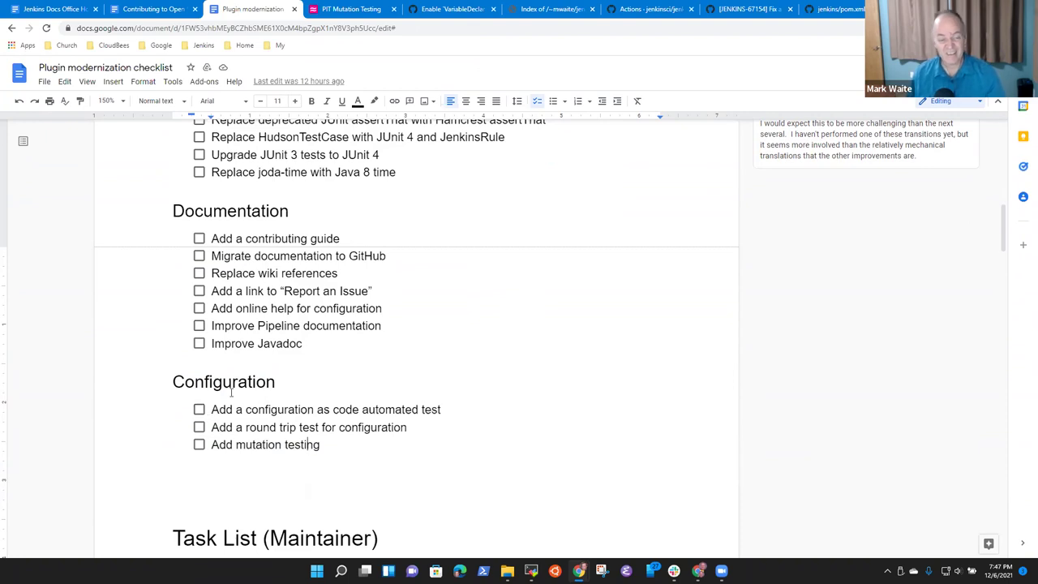
left_click_drag(209, 410, 327, 443)
Step: Move "Add mutation testing" from the Configuration group to the end of the Code improvement list, removing the leftover empty checklist item
left_click(331, 442)
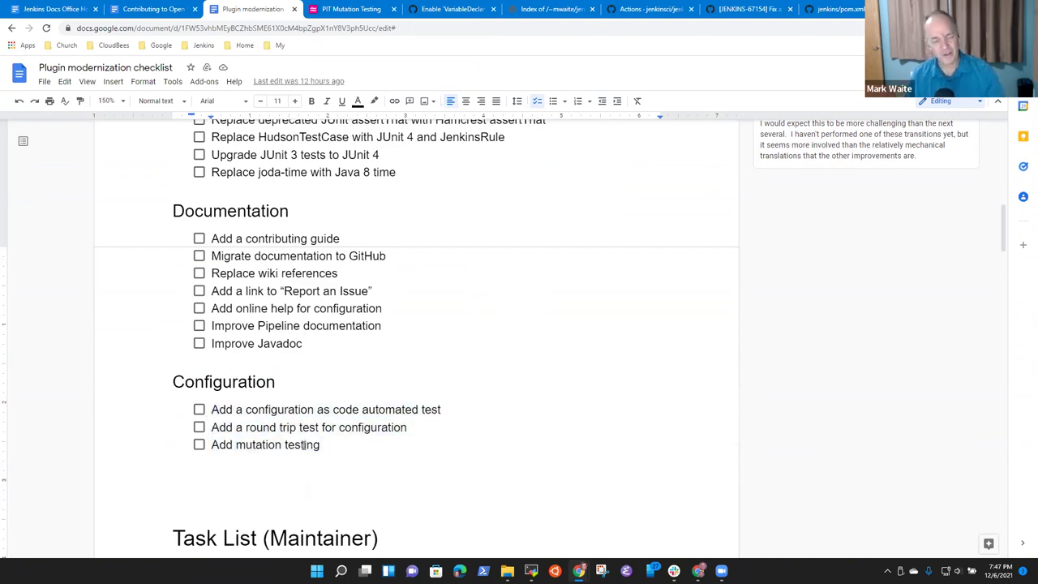
key("shift+Home")
key("ctrl+c")
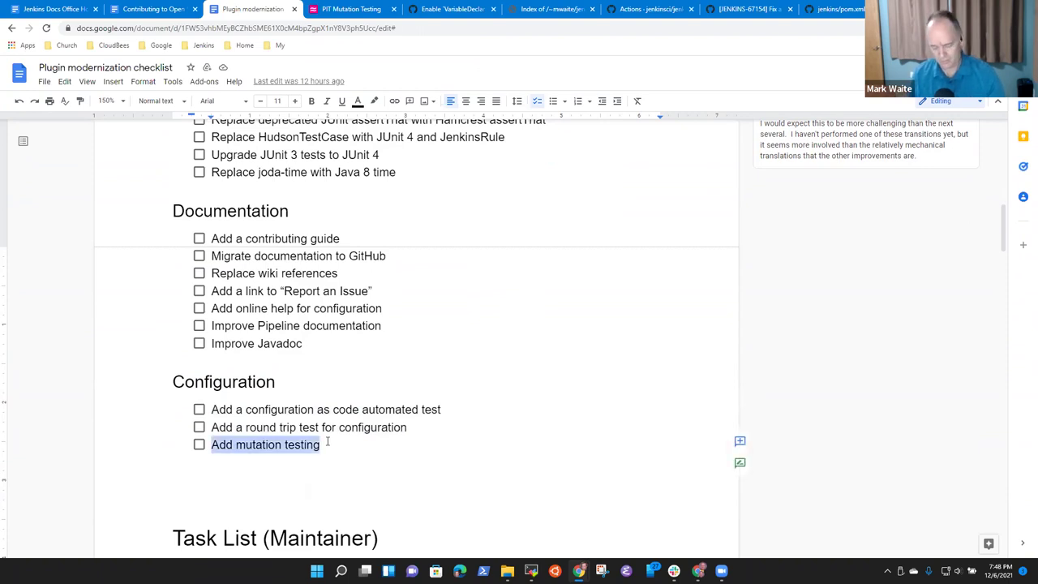
key("BackSpace")
key("Up")
key("Up")
key("Up")
key("Up")
key("Up")
key("Up")
key("Up")
key("Up")
key("Up")
key("Up")
key("Up")
key("Up")
key("Up")
key("Up")
key("Down")
key("Down")
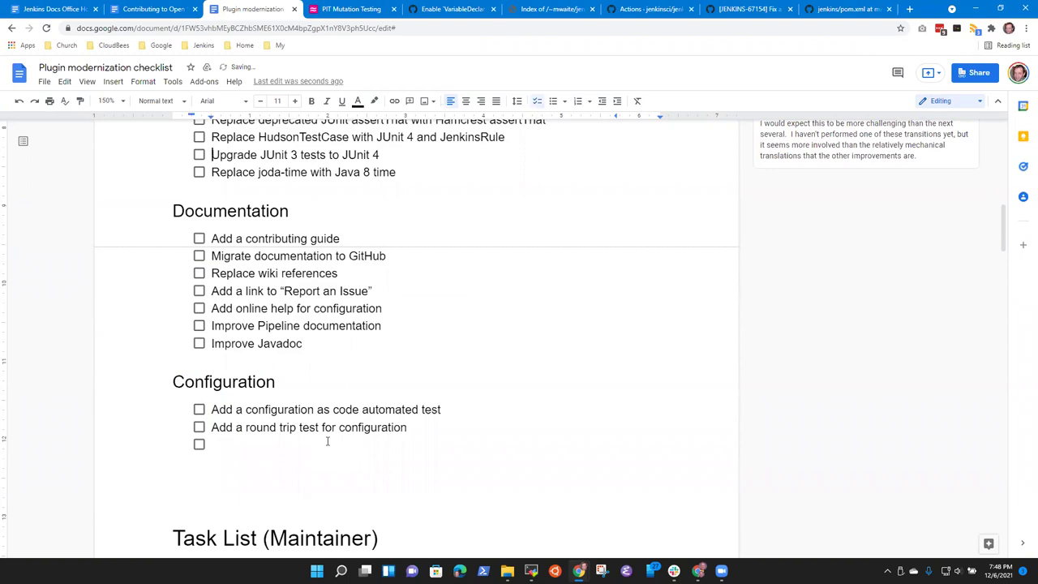
key("End")
key("Return")
key("ctrl+v")
key("Down")
key("Down")
key("Down")
key("Down")
key("Down")
key("Down")
key("Down")
key("Down")
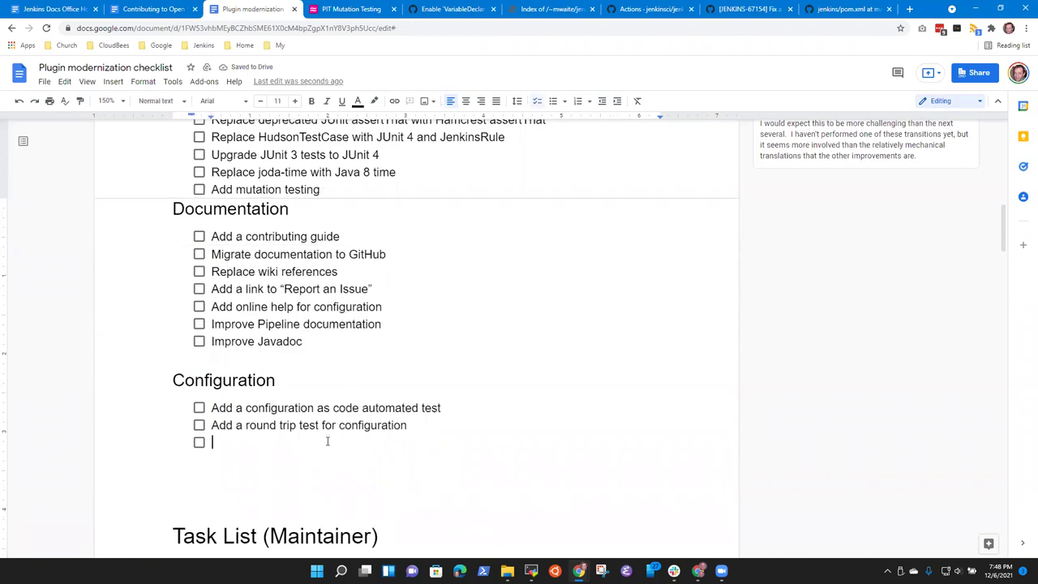
key("BackSpace")
key("BackSpace")
key("Up")
key("Up")
Step: Append the note "(after adopting the plugin, not before)" to the "Add mutation testing" item under Code improvement
left_click(354, 192)
scroll(357, 203, "up", 3)
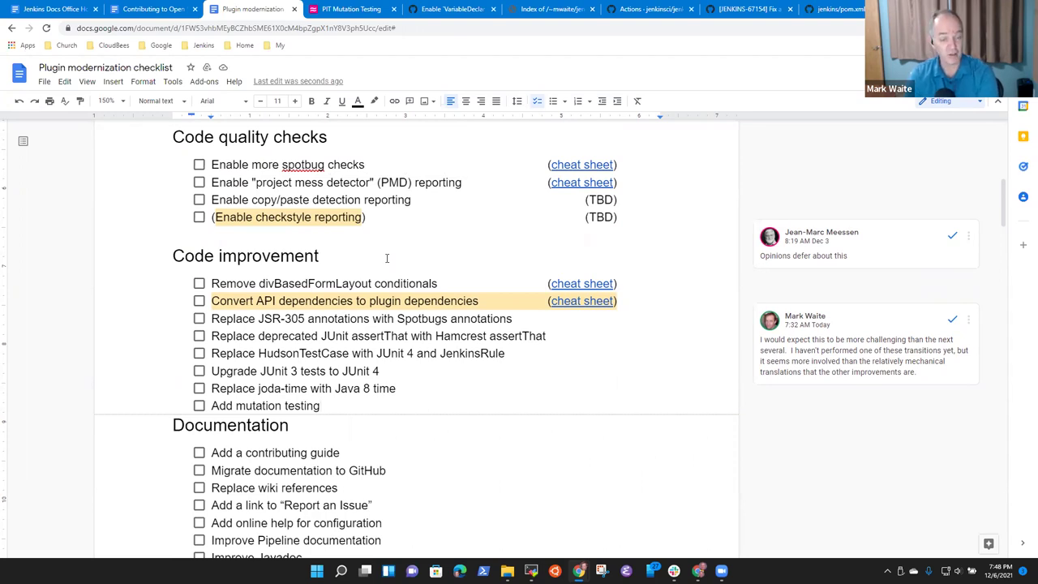
type("(")
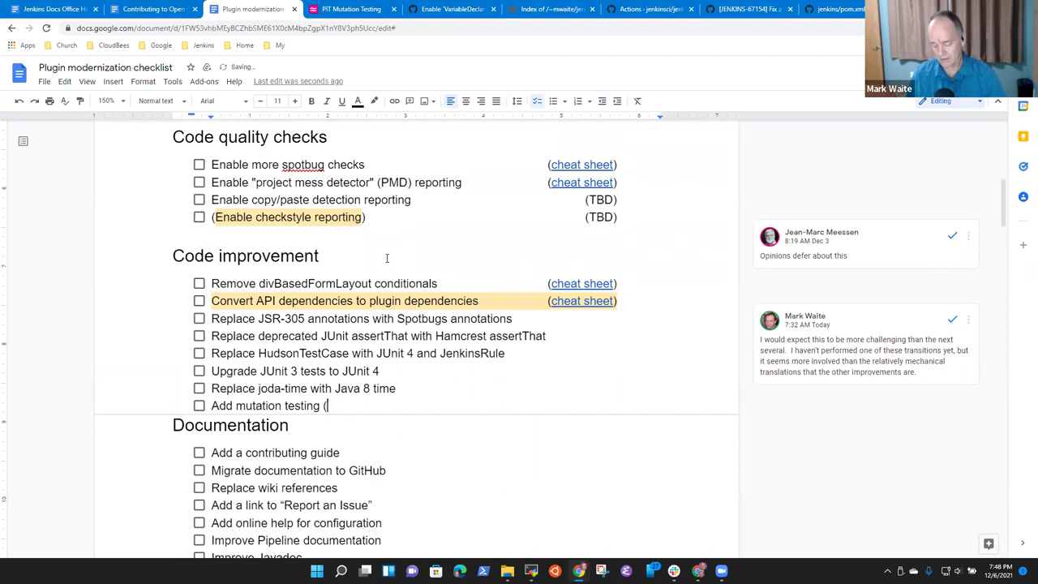
type("mainta")
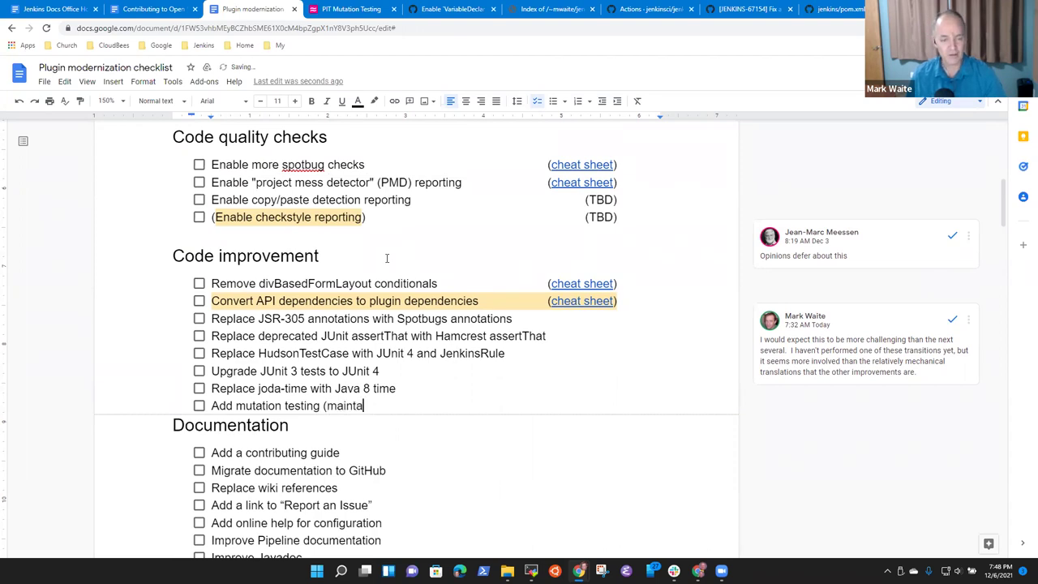
type("iners on")
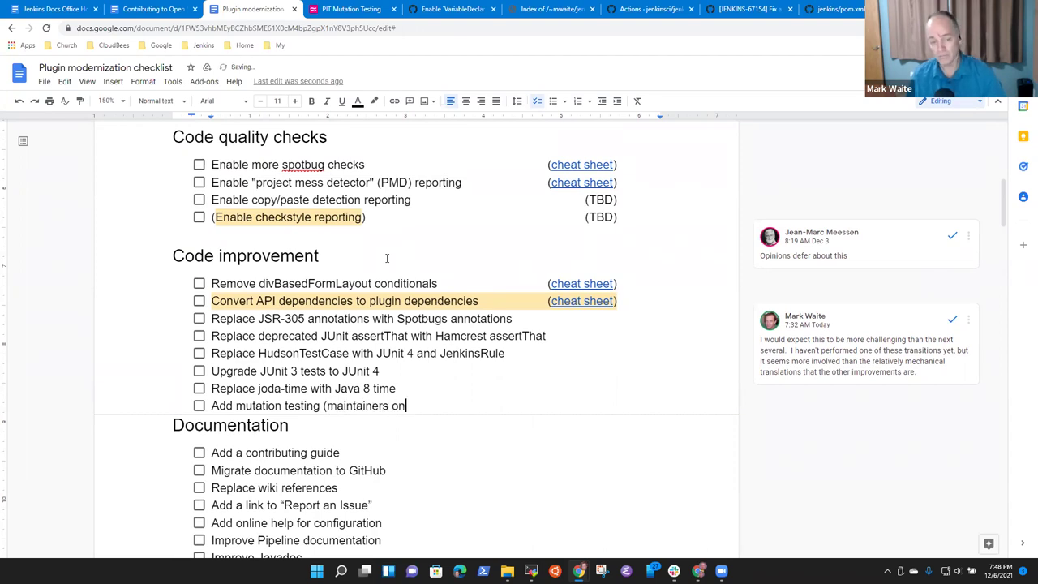
type("ly)")
key("ctrl+BackSpace")
key("ctrl+BackSpace")
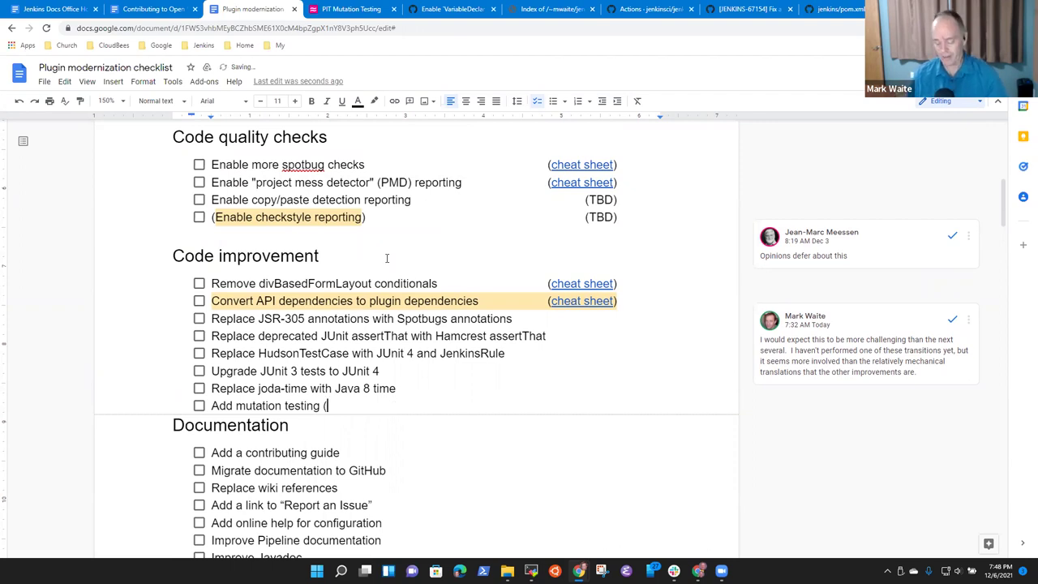
type("aft")
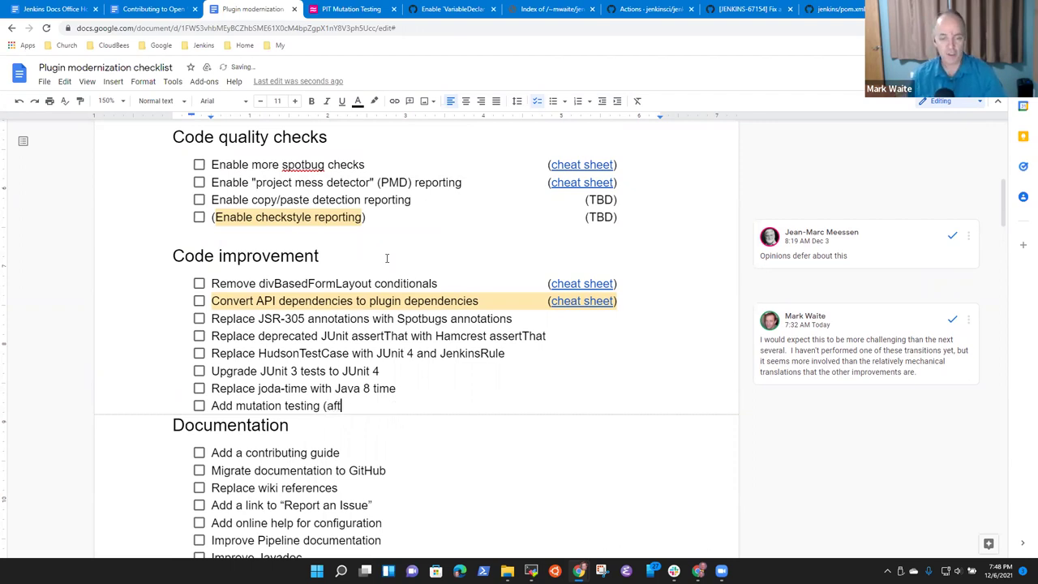
type("er adopting the p")
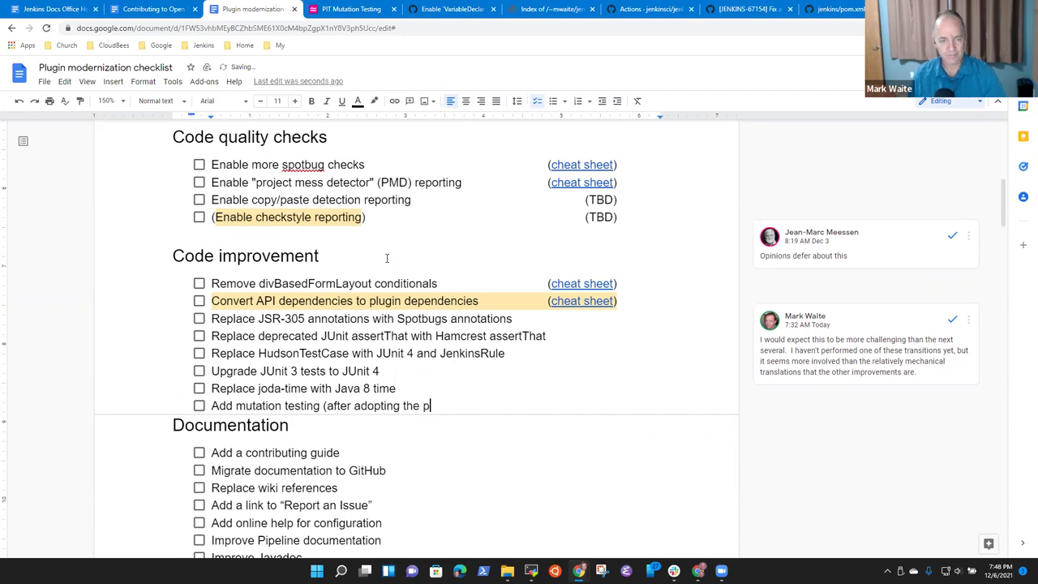
type("lugin, not before)")
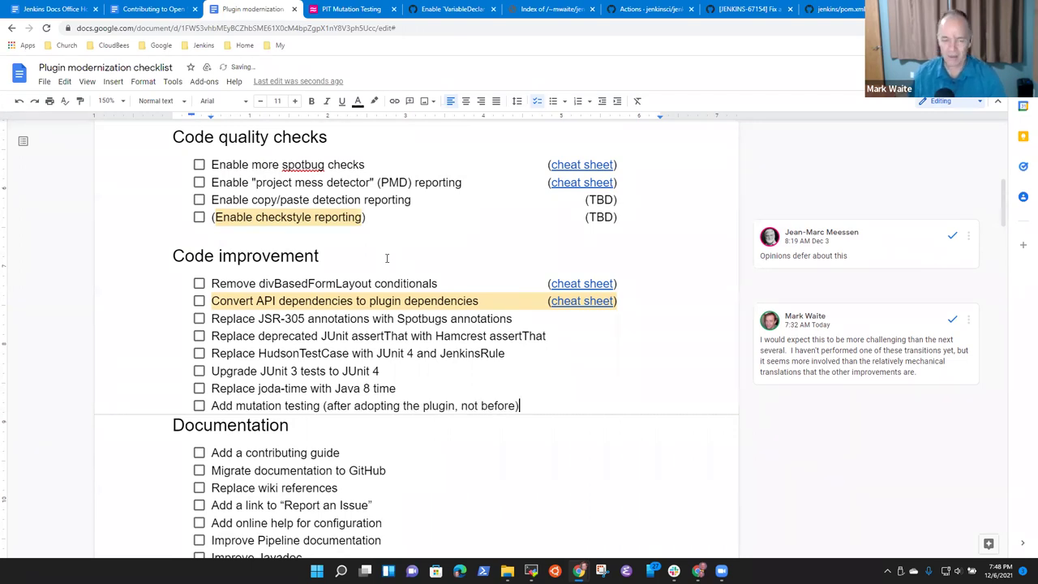
key("Home")
key("shift+End")
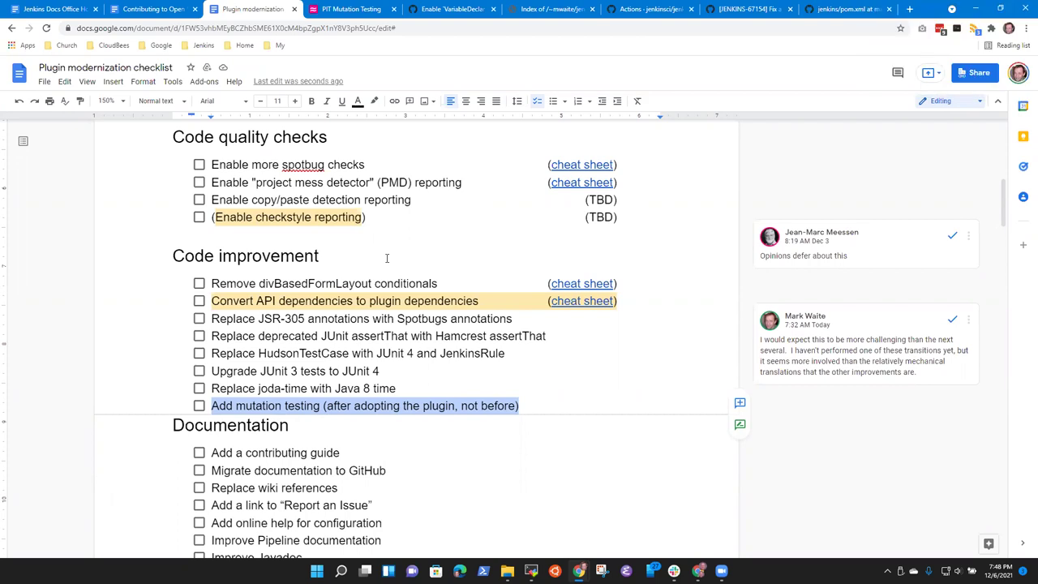
Step: Remove the parenthetical note from the Code improvement item so that it reads only "Add mutation testing"
key("Up")
key("Down")
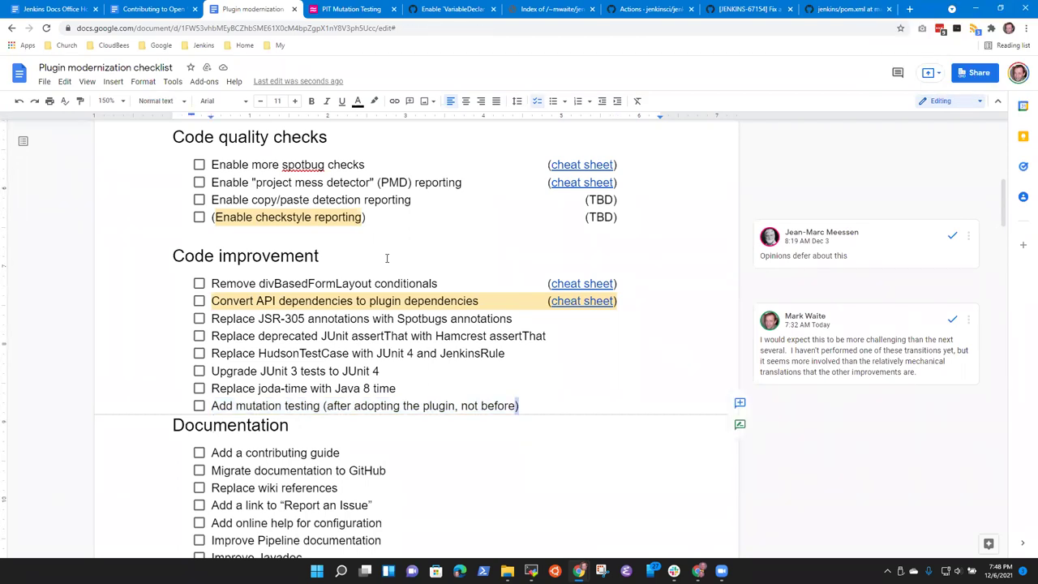
key("ctrl+shift+Left")
key("ctrl+shift+Left")
key("ctrl+shift+Left")
key("ctrl+shift+Left")
key("ctrl+shift+Left")
key("ctrl+shift+Left")
key("shift+Left")
key("shift+Left")
key("shift+Left")
key("BackSpace")
type("g")
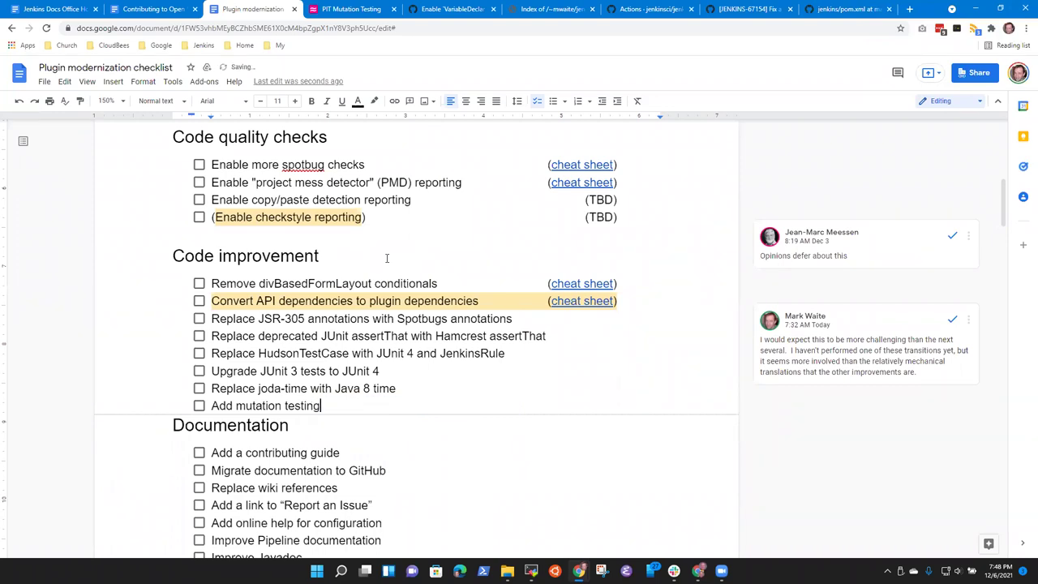
Step: Review the tasks in the "Task List (Maintainer)" section below the Configuration group
key("Down")
key("Down")
key("Down")
key("Down")
key("Down")
key("Down")
key("Down")
key("Down")
key("Down")
key("Down")
key("Down")
key("Down")
key("Down")
key("Down")
key("Down")
key("Down")
key("Down")
key("Down")
key("Down")
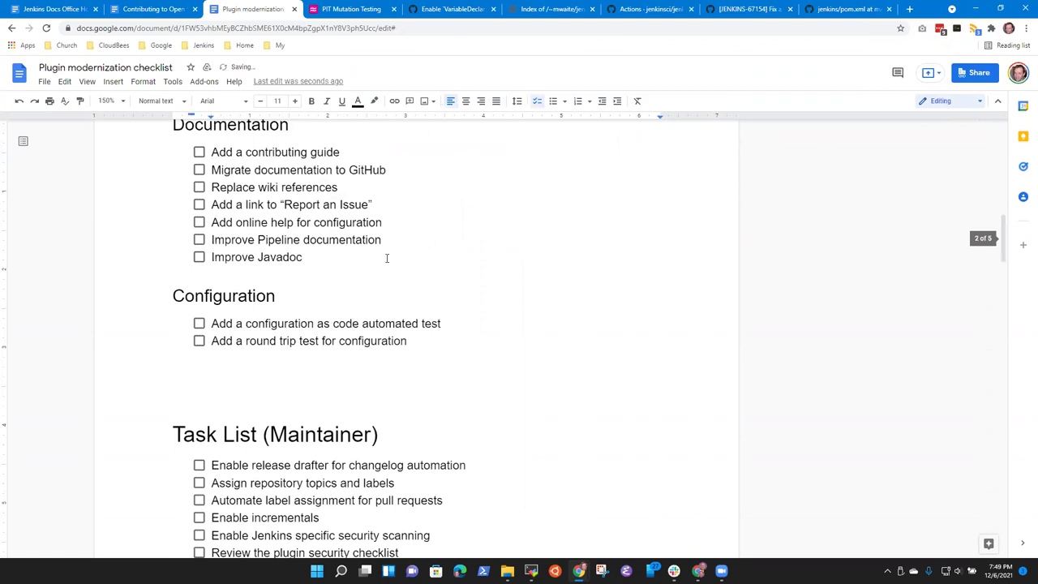
key("Down")
key("Down")
key("Down")
key("Down")
key("Down")
key("Down")
Step: Move "Add mutation testing" from the end of Code improvement to the end of the Task List (Maintainer) checklist, leaving no empty item behind
key("Up")
key("Up")
key("Up")
key("Up")
key("Up")
key("Up")
key("Up")
key("Up")
key("Up")
key("Up")
key("Up")
key("Up")
key("Up")
key("Up")
key("Up")
key("Up")
key("Up")
key("Up")
key("Up")
key("Up")
key("Up")
key("Up")
key("Up")
key("Up")
key("Up")
key("Up")
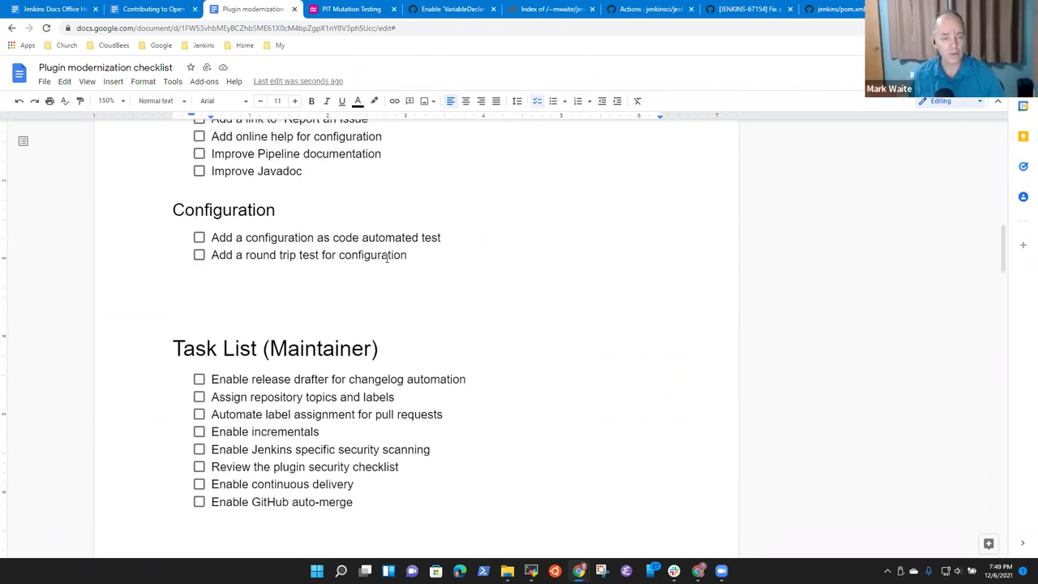
key("Home")
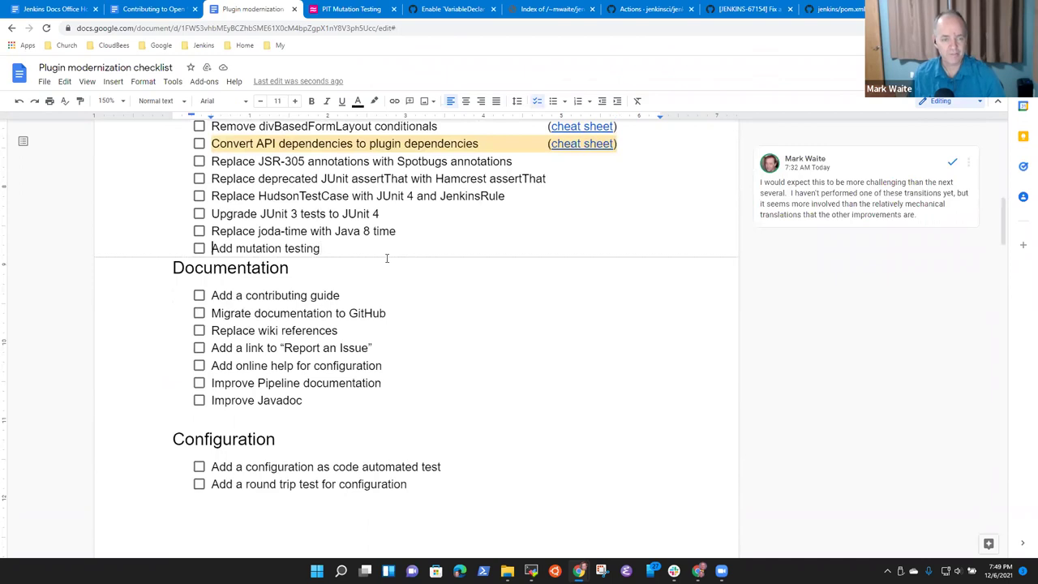
key("shift+End")
key("ctrl+c")
key("BackSpace")
key("BackSpace")
key("BackSpace")
key("Down")
key("Down")
key("Down")
key("Down")
key("Down")
key("Down")
key("Down")
key("Down")
key("Down")
key("Down")
key("Down")
key("Down")
key("Down")
key("Down")
key("Down")
key("Down")
key("Down")
key("Down")
key("Down")
key("Down")
key("Down")
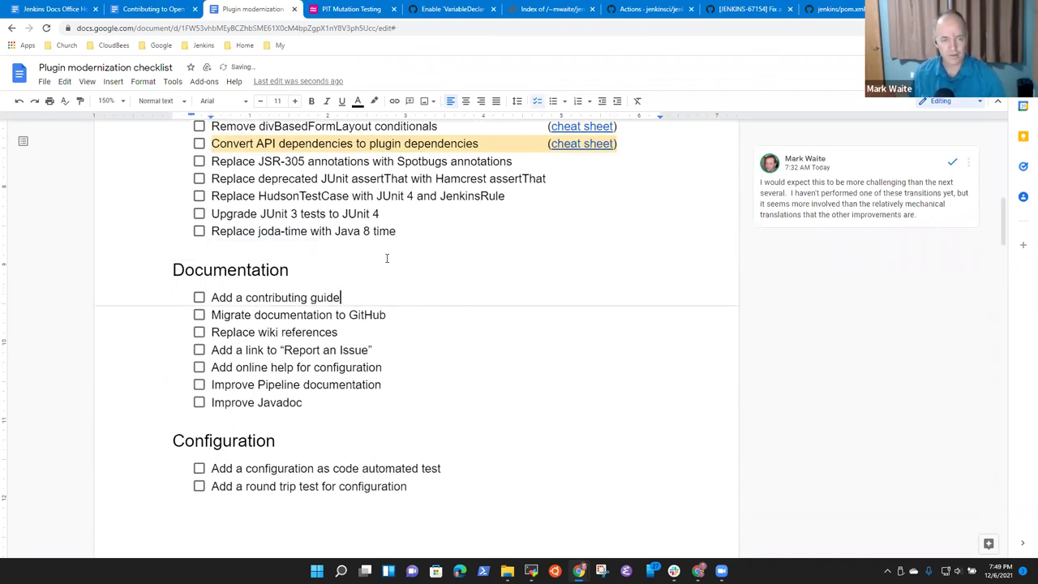
key("Left")
key("Return")
key("ctrl+v")
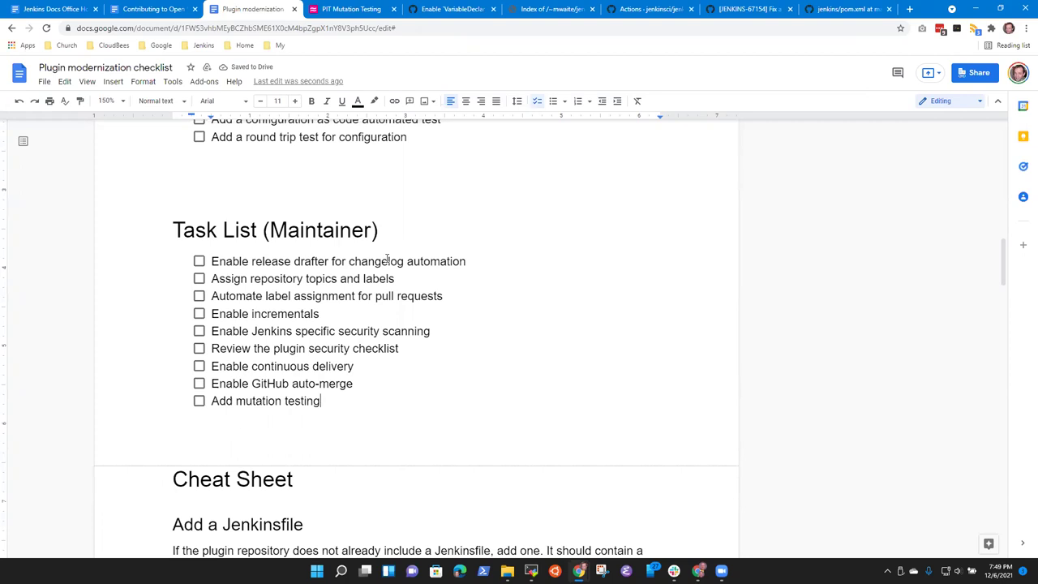
Step: Move the "Enable "project mess detector" (PMD) reporting" item one line down, below "Enable copy/paste detection reporting"
key("Up")
key("Up")
key("Up")
key("Up")
key("Up")
key("Up")
key("Up")
key("Up")
key("Up")
key("Up")
key("Up")
key("Up")
key("Up")
key("Up")
key("Up")
key("Up")
key("Up")
key("Up")
key("Up")
key("Up")
key("Up")
key("Up")
key("Up")
key("Up")
key("Up")
key("Up")
key("Up")
key("Up")
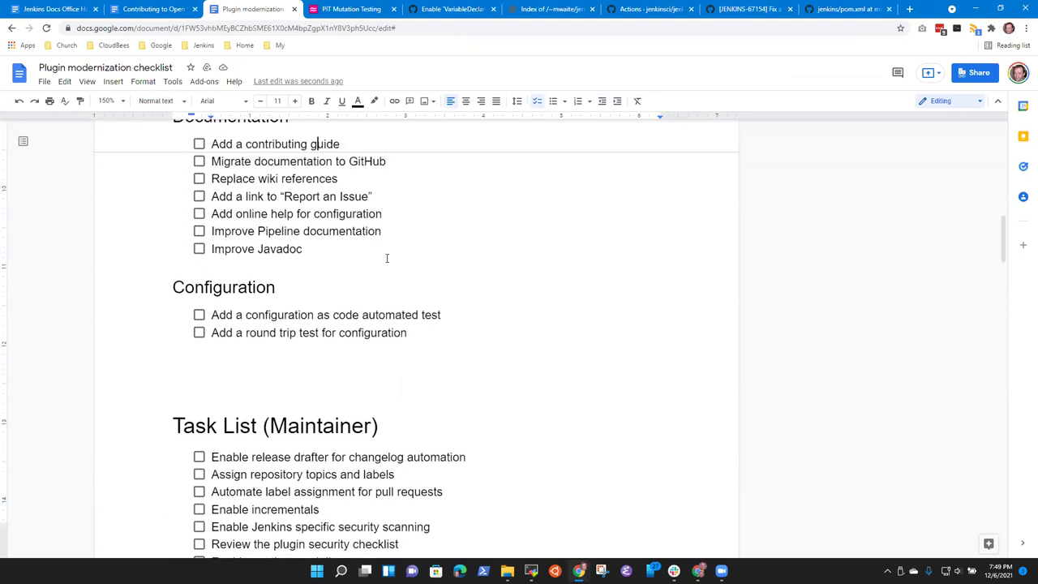
key("Up")
key("Up")
key("Up")
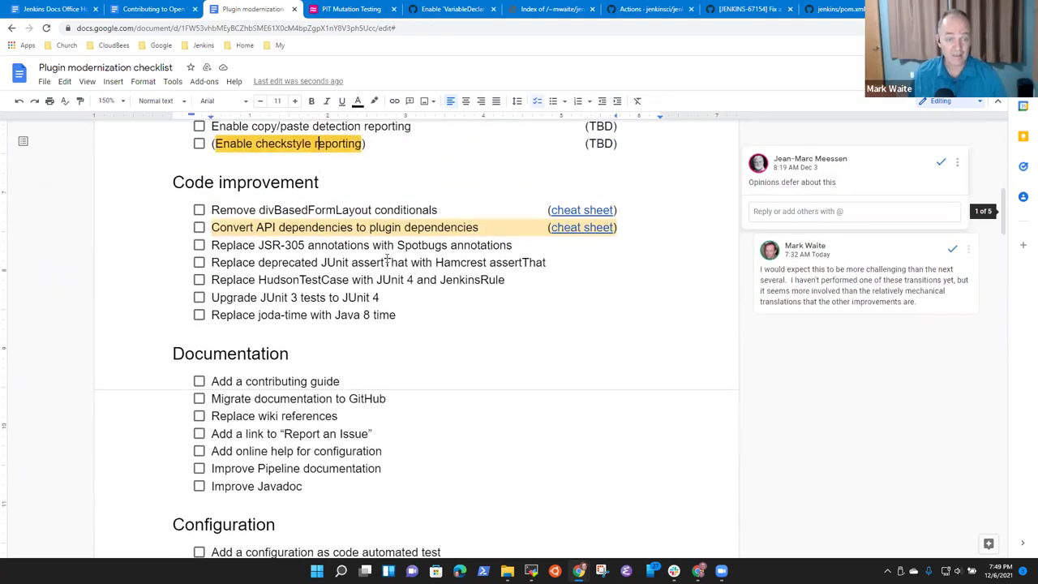
key("Up")
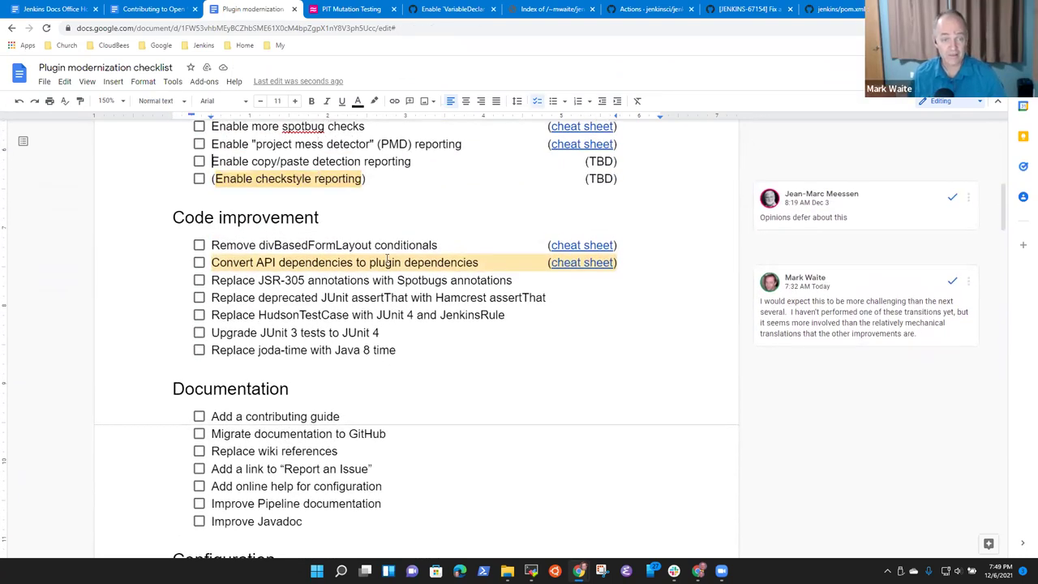
key("Up")
key("shift+Down")
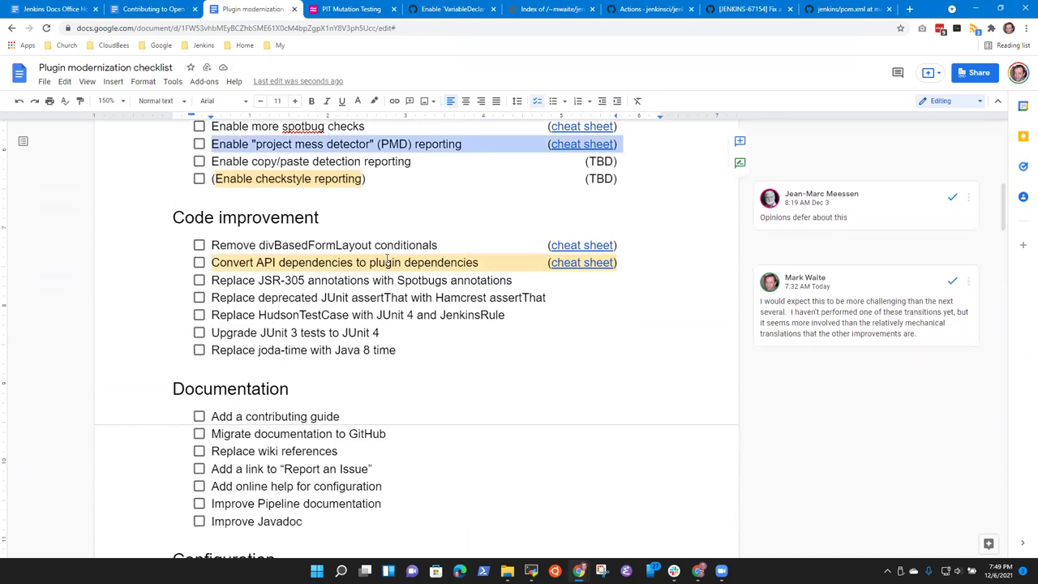
key("alt+shift+Down")
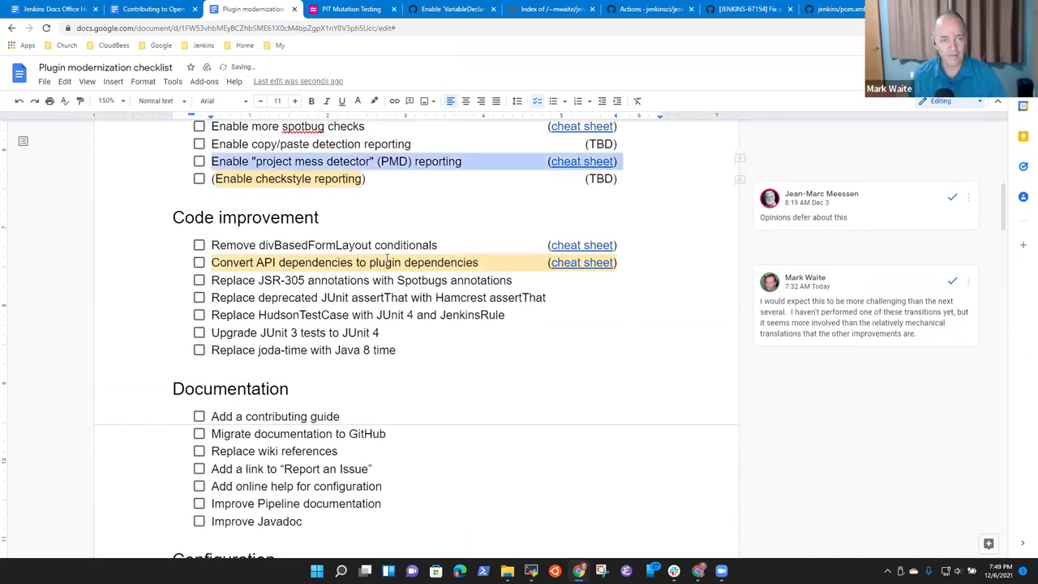
Step: Move the PMD reporting and checkstyle reporting items together into Task List (Maintainer), directly above "Review the plugin security checklist"
key("shift+Down")
key("shift+Down")
key("ctrl+c")
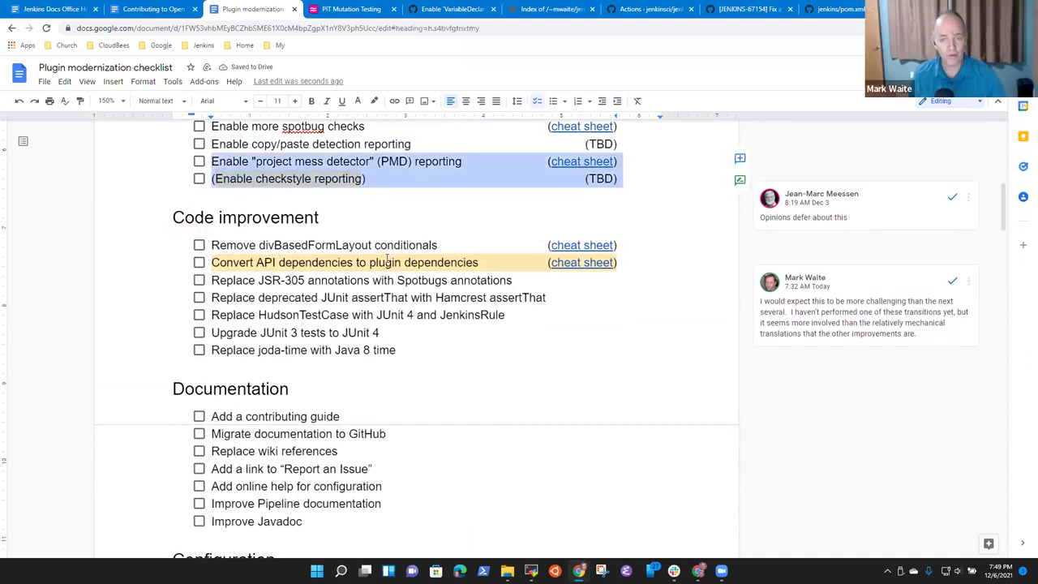
key("Delete")
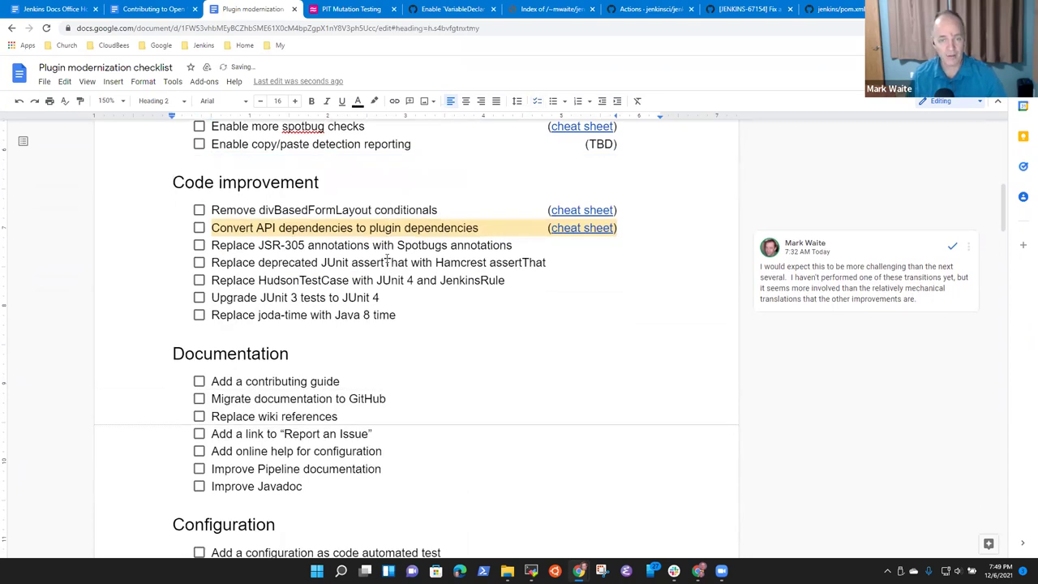
key("Down")
key("Down")
key("Down")
key("Down")
key("Down")
key("Down")
key("Down")
key("Down")
key("Down")
key("Down")
key("Down")
key("Down")
key("Down")
key("Down")
key("Down")
key("Down")
key("Down")
key("Down")
key("Down")
key("Down")
key("Down")
key("Down")
key("Down")
key("Down")
key("Down")
key("Down")
key("Down")
key("Down")
key("Down")
key("Up")
key("Up")
key("Up")
key("Up")
key("Up")
key("Up")
key("Up")
key("Up")
key("Down")
key("Down")
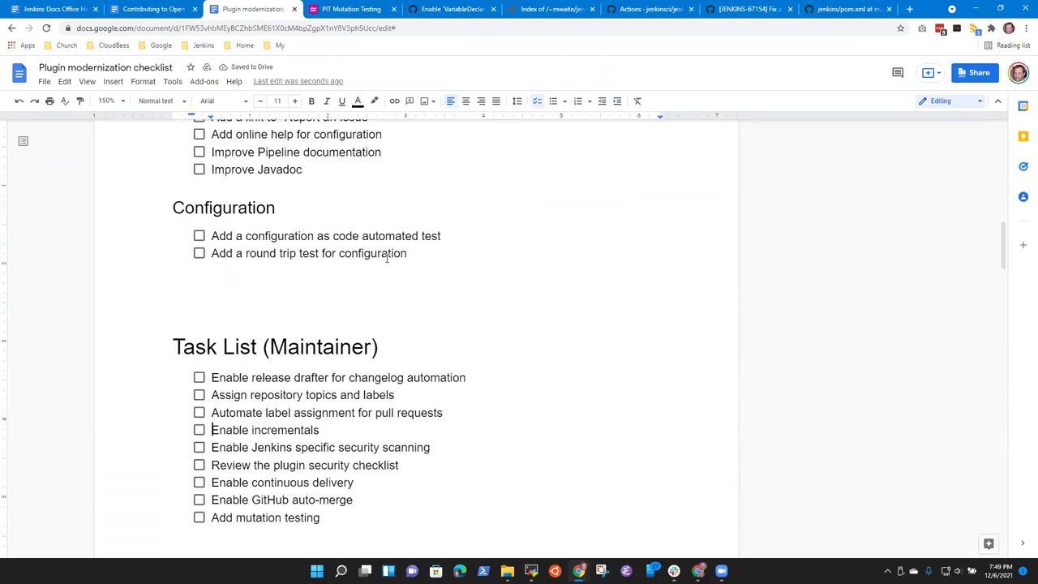
key("Up")
key("Up")
key("Down")
key("Down")
key("Down")
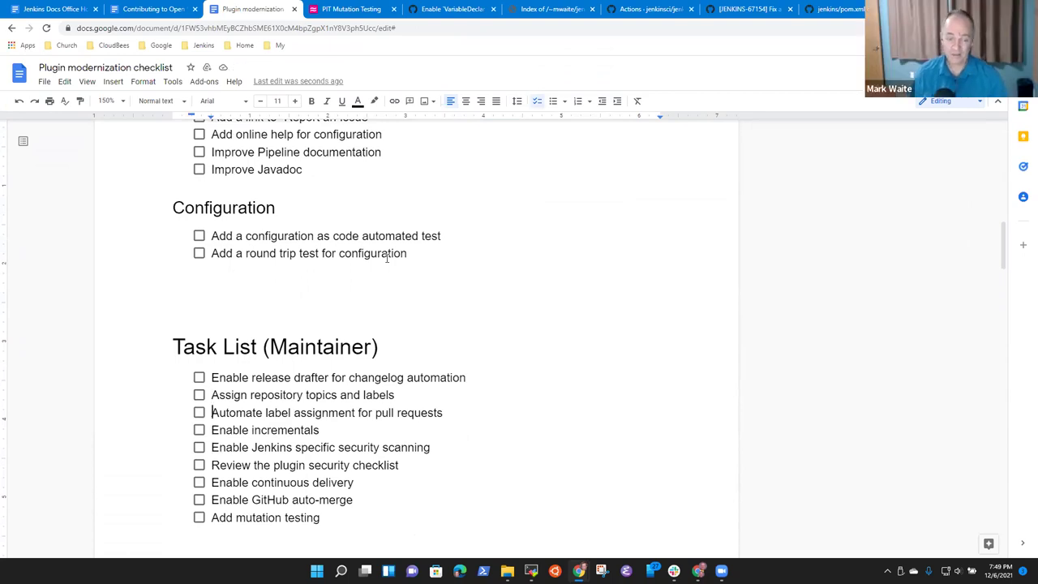
key("Down")
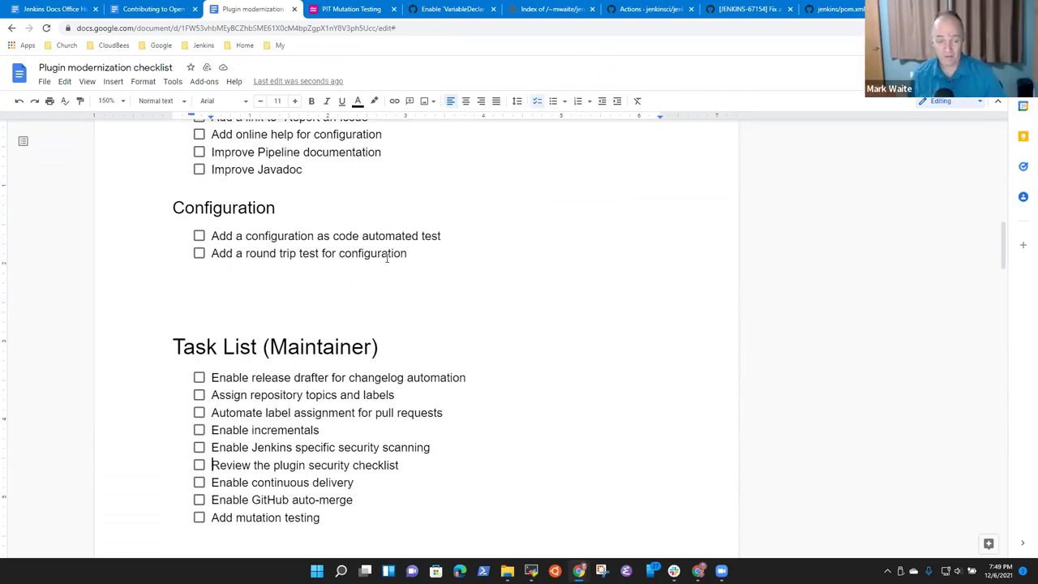
key("ctrl+v")
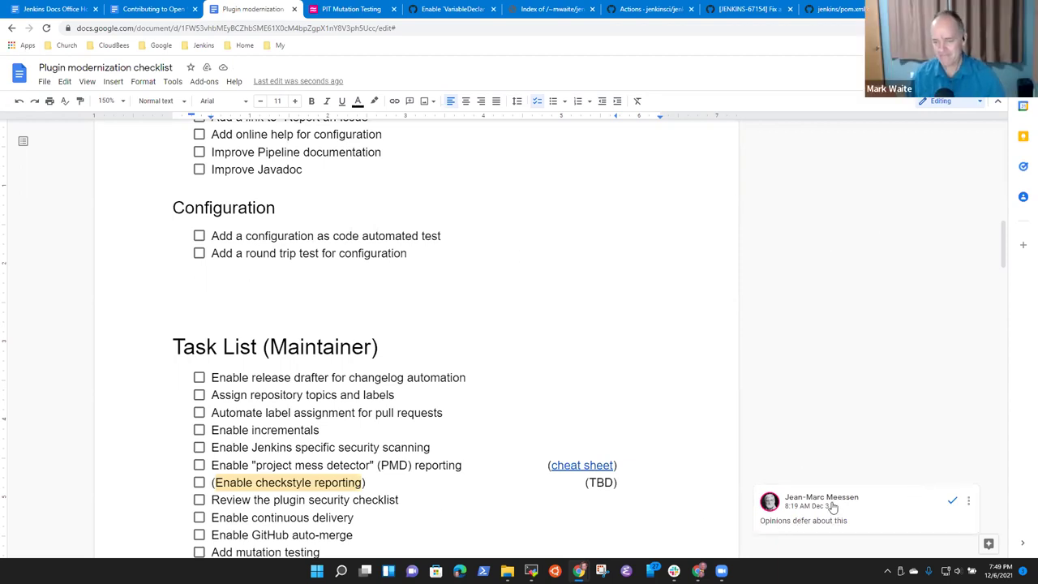
Step: Review the comment attached to "Enable checkstyle reporting" and the surrounding maintainer and configuration tasks
scroll(676, 428, "down", 2)
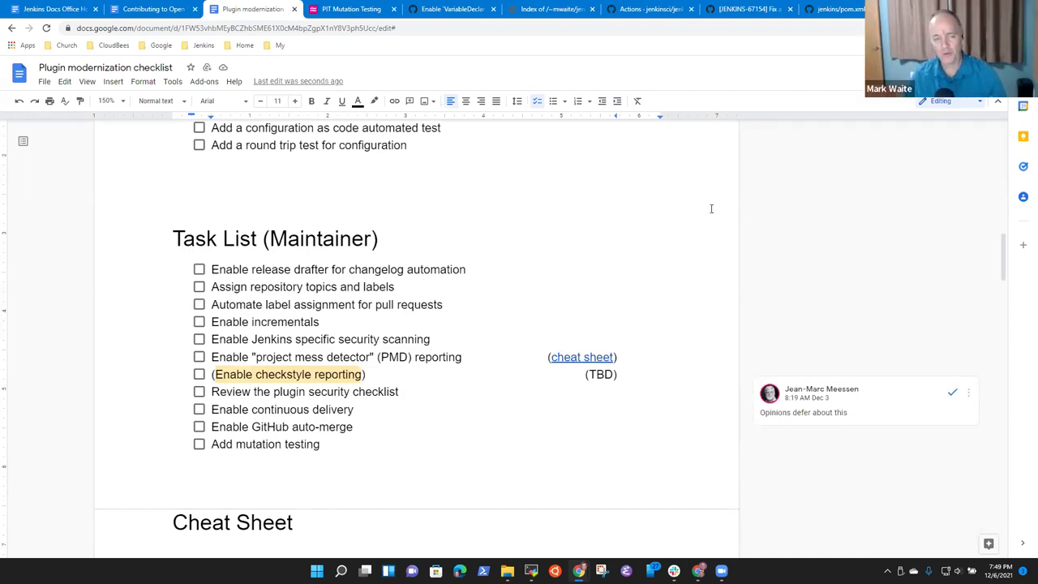
left_click(843, 404)
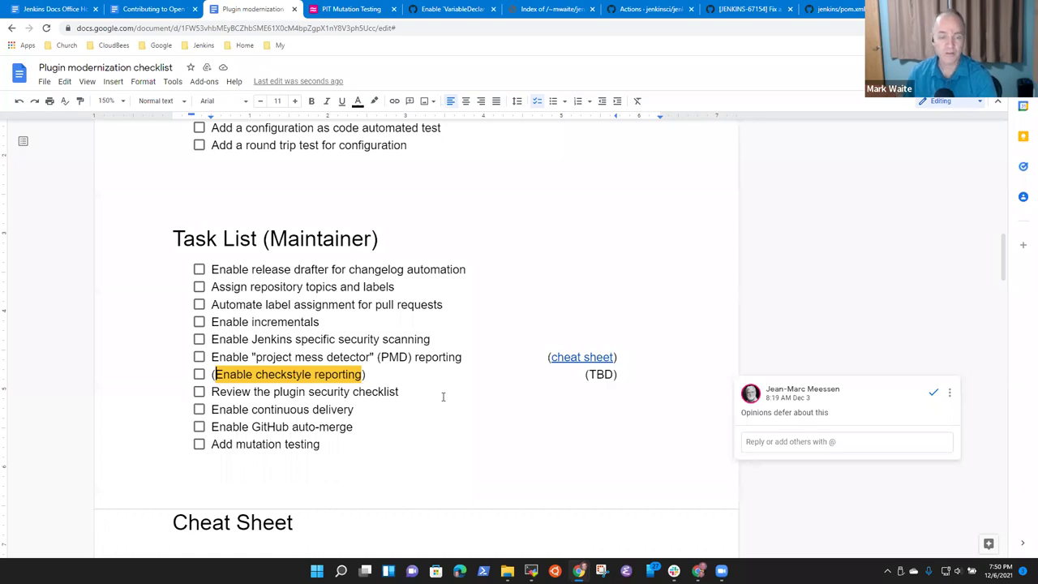
left_click(393, 376)
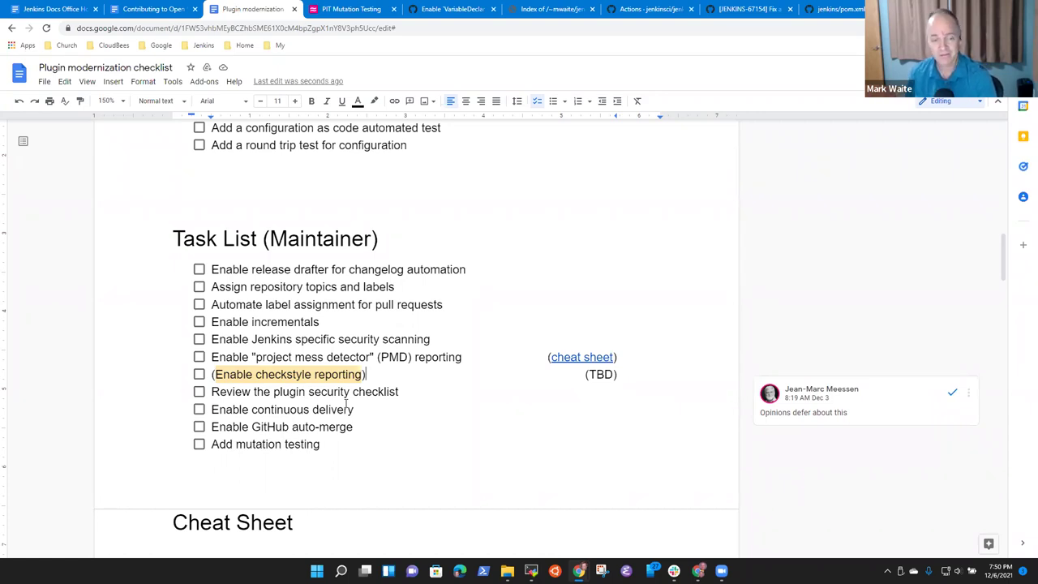
scroll(354, 405, "up", 3)
scroll(365, 417, "down", 3)
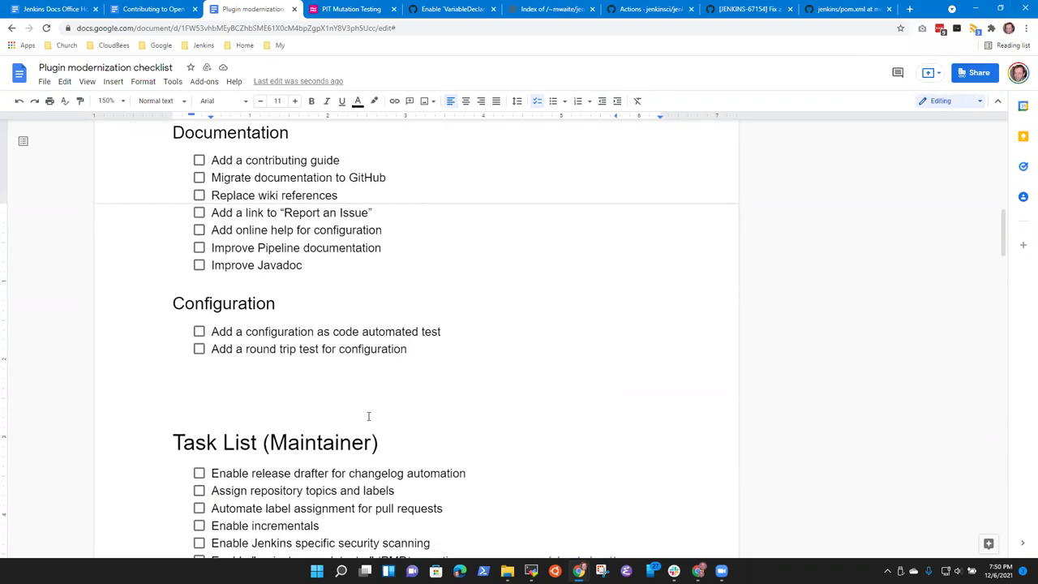
scroll(391, 425, "up", 1)
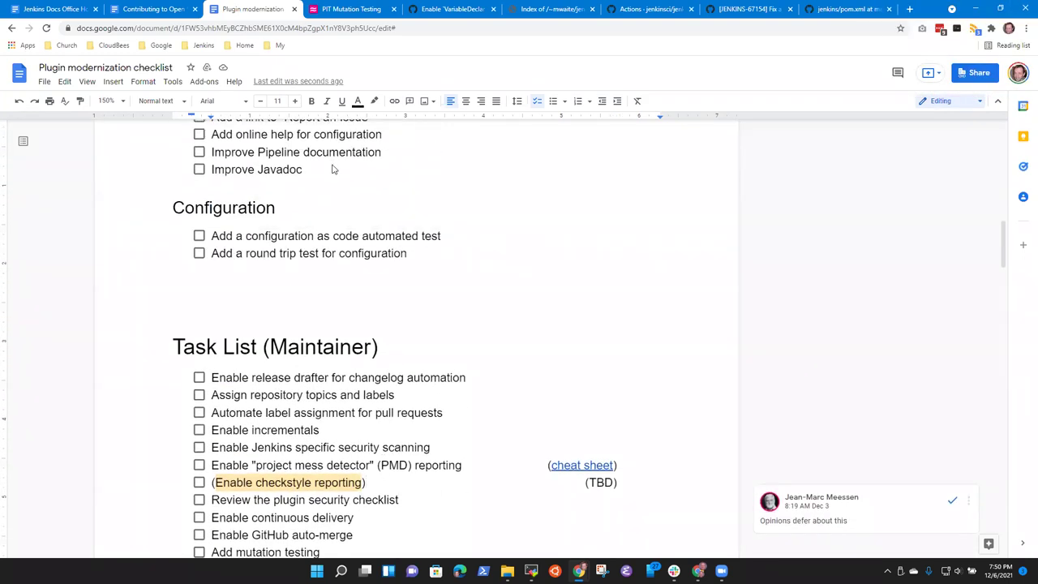
Step: Switch to the "Contributing to Open Source" document and follow its table of contents to the "Enable checkstyle reporting" section
left_click(152, 9)
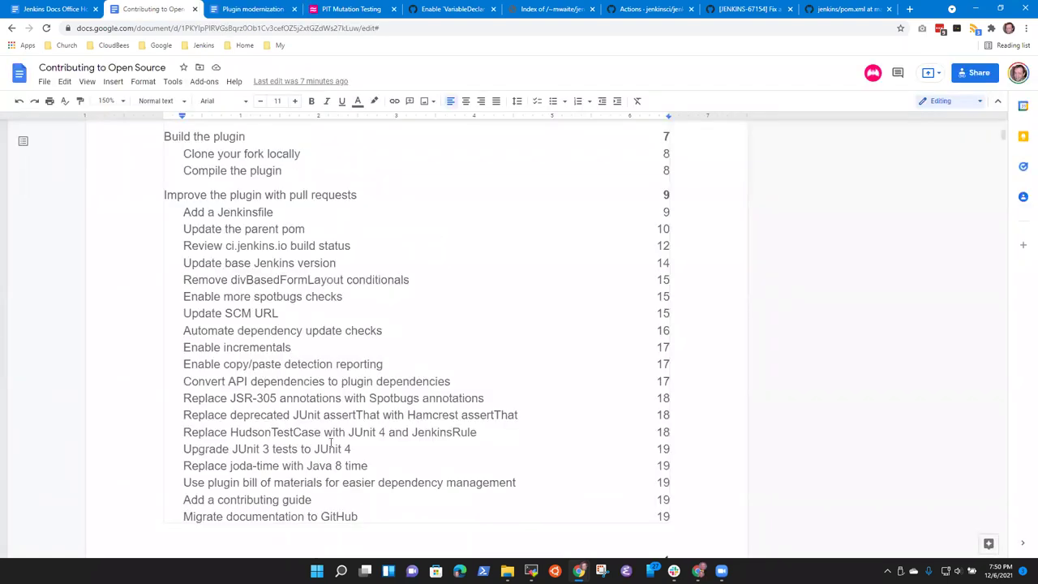
scroll(332, 413, "down", 5)
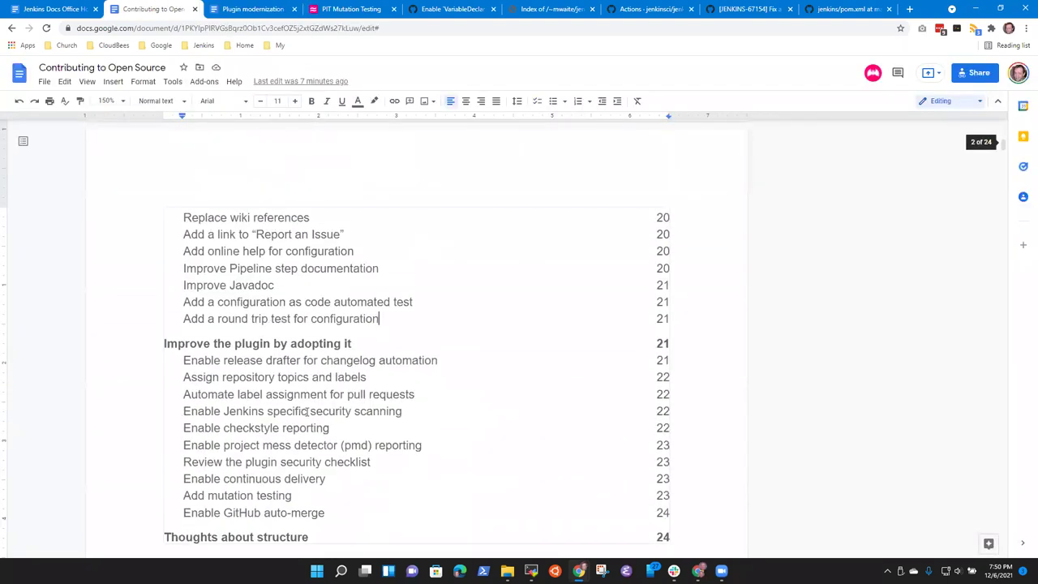
left_click(283, 427)
left_click(259, 452)
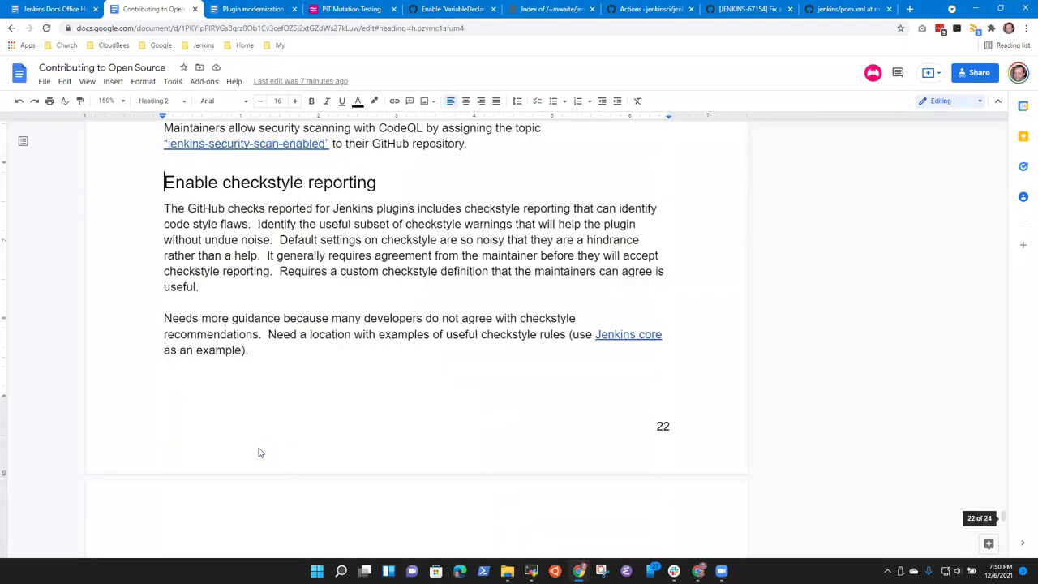
key("Down")
key("Down")
key("Down")
key("Down")
key("Down")
key("Down")
key("End")
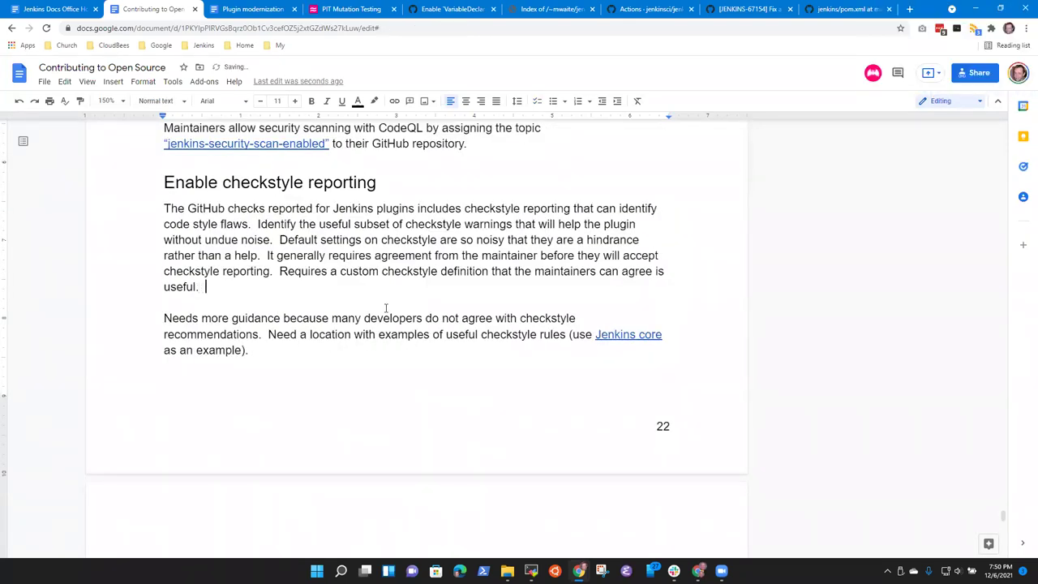
type("State clearly")
key("ctrl+BackSpace")
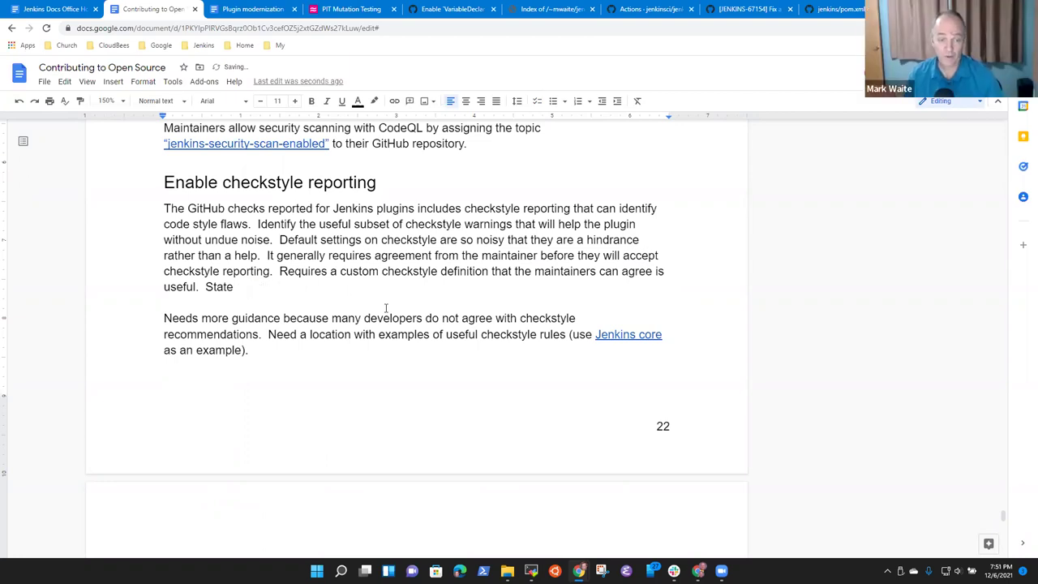
key("Up")
key("ctrl+Right")
key("ctrl+Right")
key("ctrl+Right")
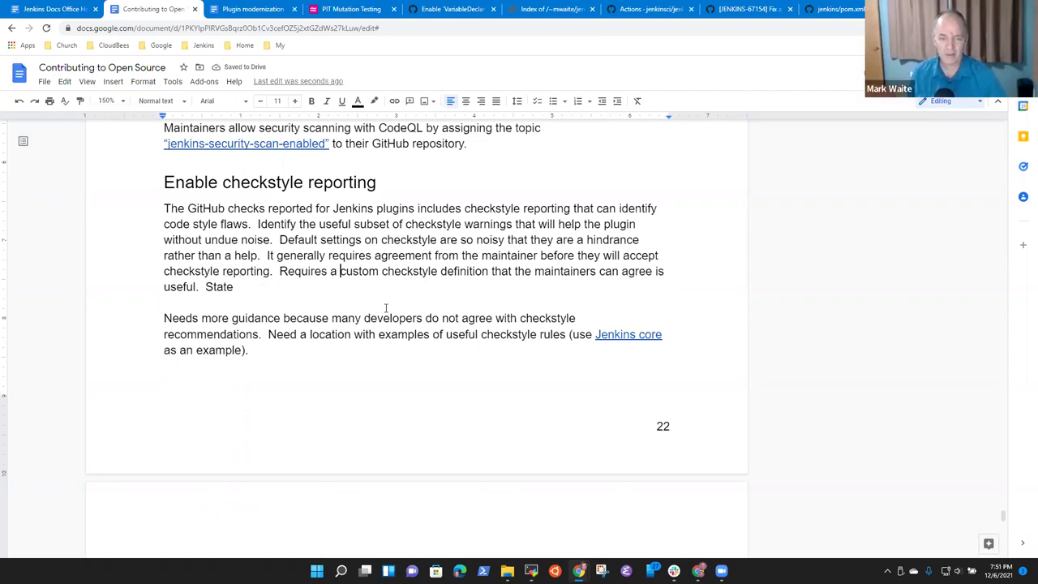
key("ctrl+shift+Right")
key("ctrl+shift+Right")
key("ctrl+shift+Right")
key("ctrl+shift+Right")
key("ctrl+shift+Left")
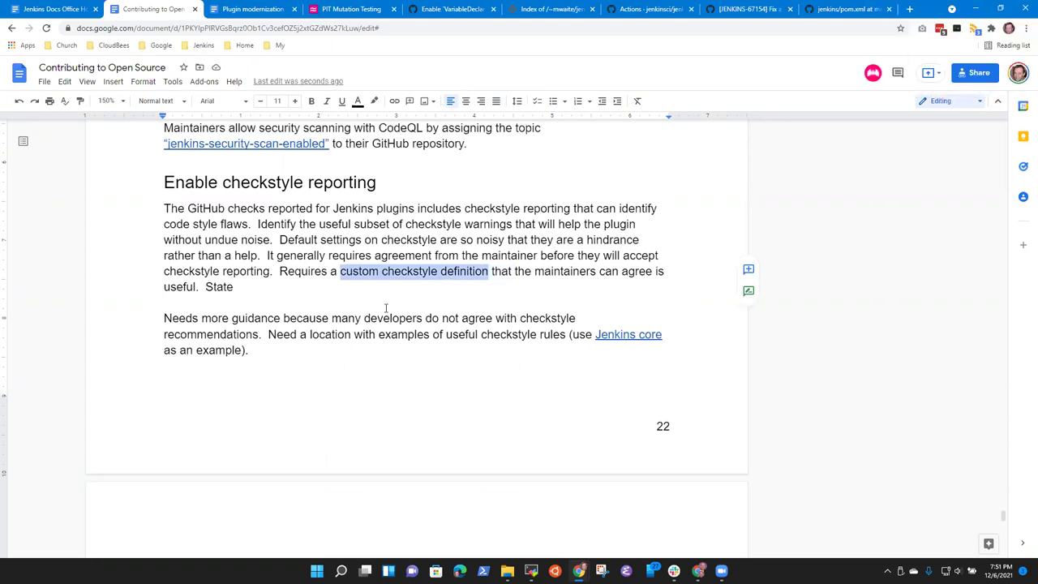
key("Down")
key("ctrl+shift+Left")
key("shift+Left")
key("shift+Left")
key("BackSpace")
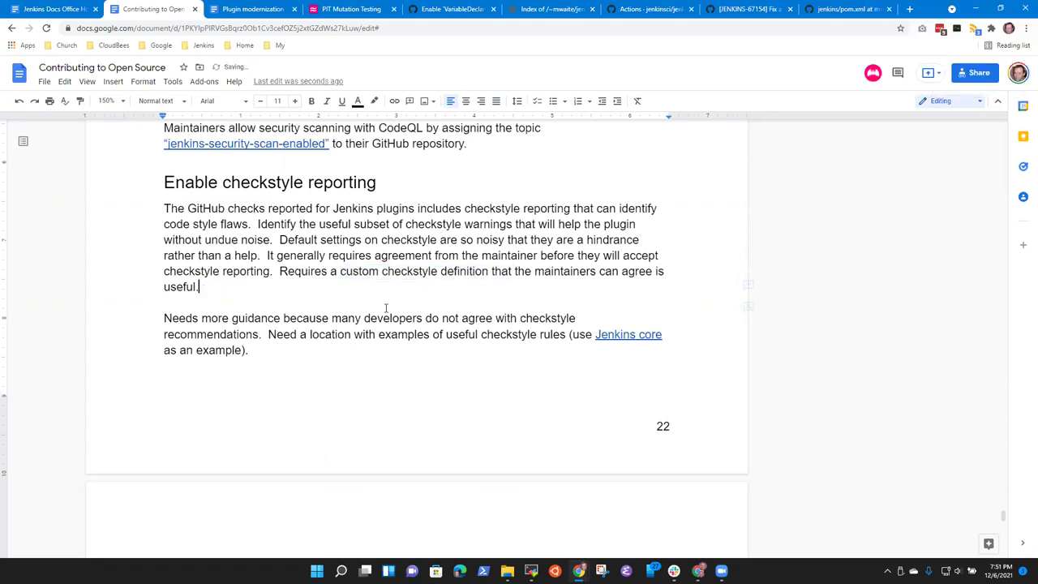
Step: Switch to the plugin modernization checklist and review the checkstyle reporting item among the Task List (Maintainer) entries
left_click(239, 9)
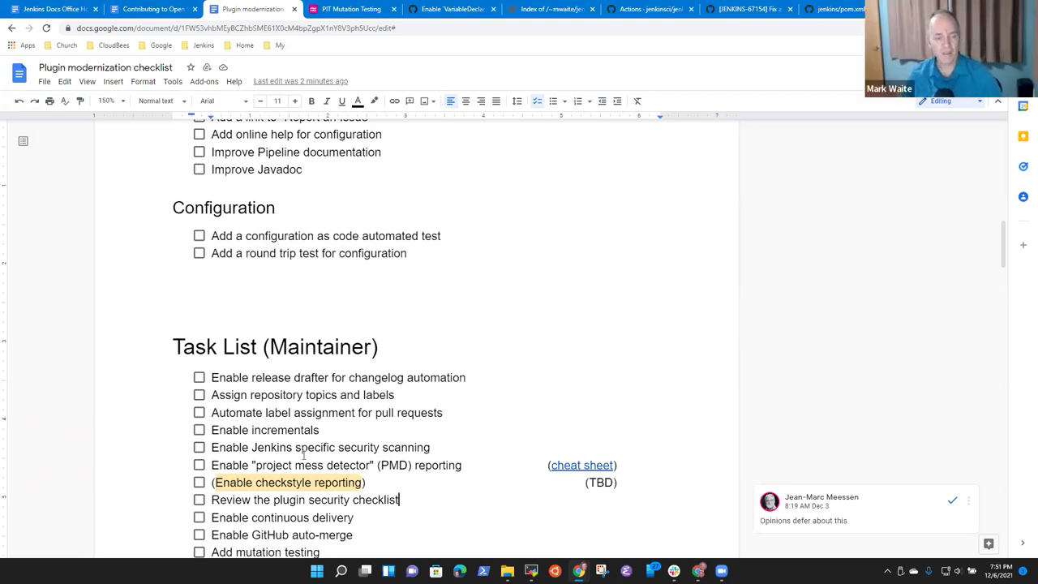
left_click(313, 482)
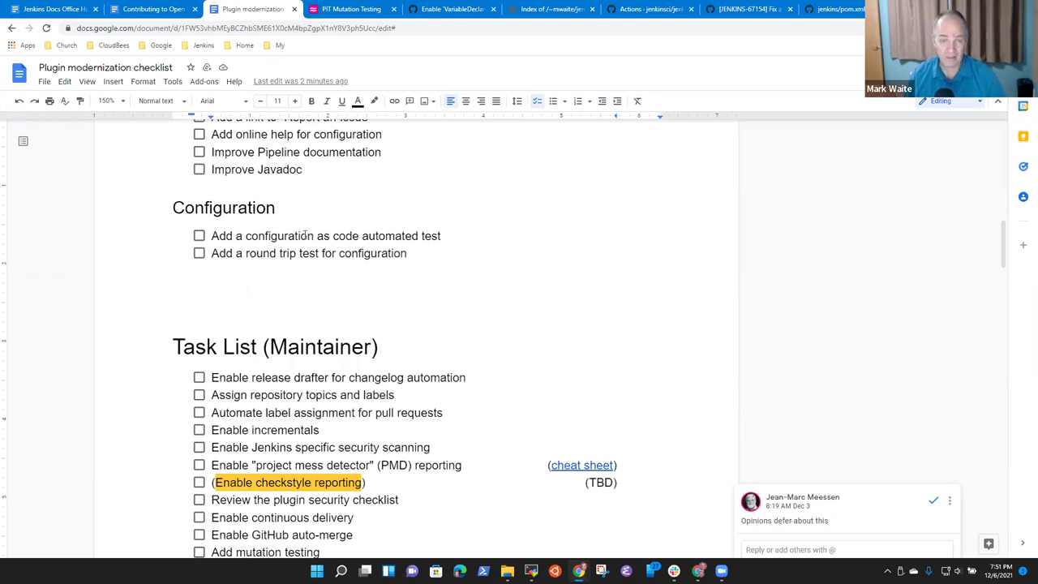
scroll(455, 530, "down", 4)
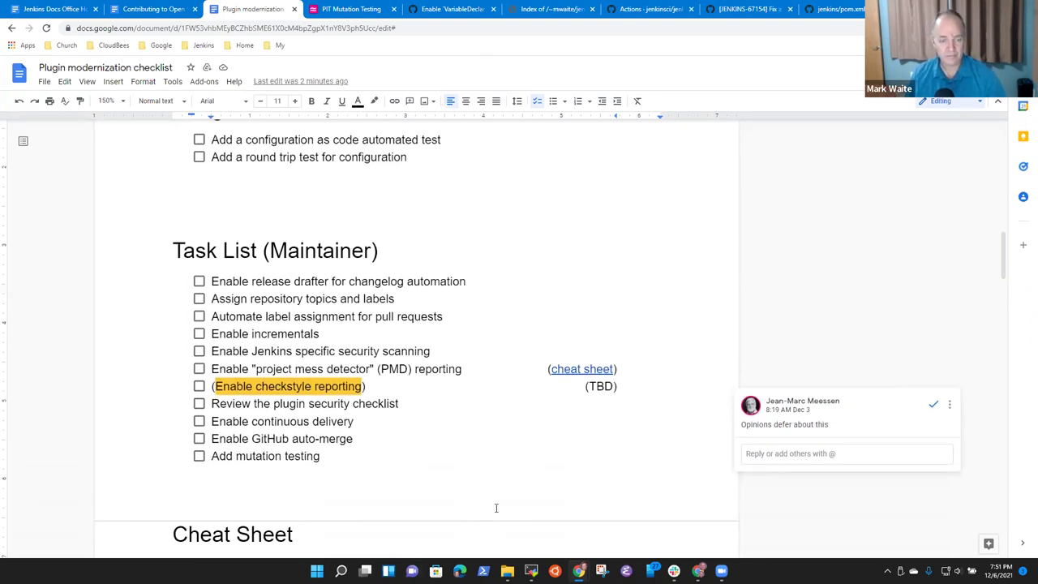
scroll(484, 458, "up", 3)
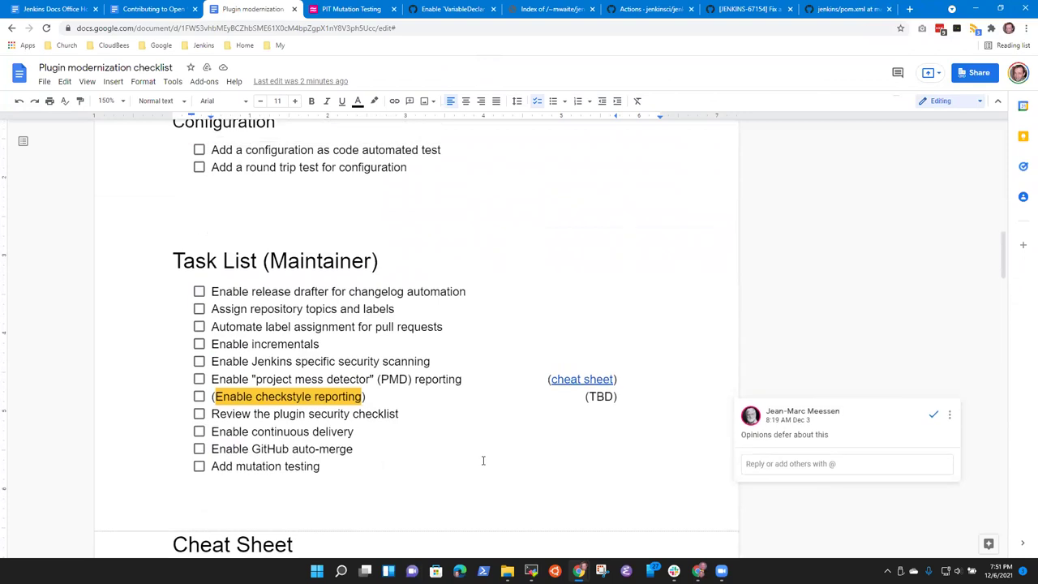
scroll(487, 462, "down", 2)
scroll(488, 465, "up", 1)
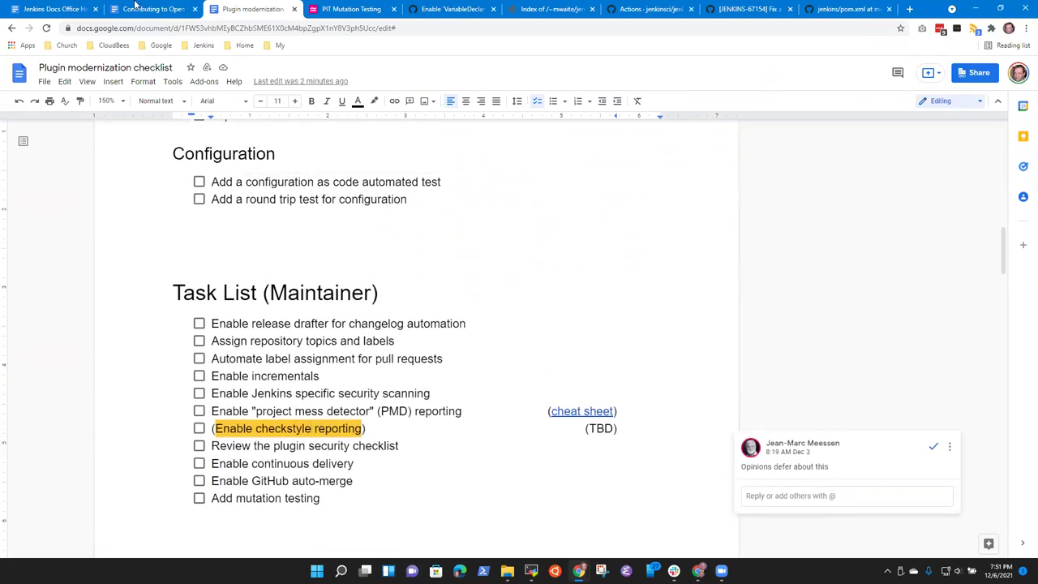
Step: Return to "Contributing to Open Source" and append "Alternately, declare in the CONTRIBUTING guide to" after the custom checkstyle definition sentence
left_click(165, 10)
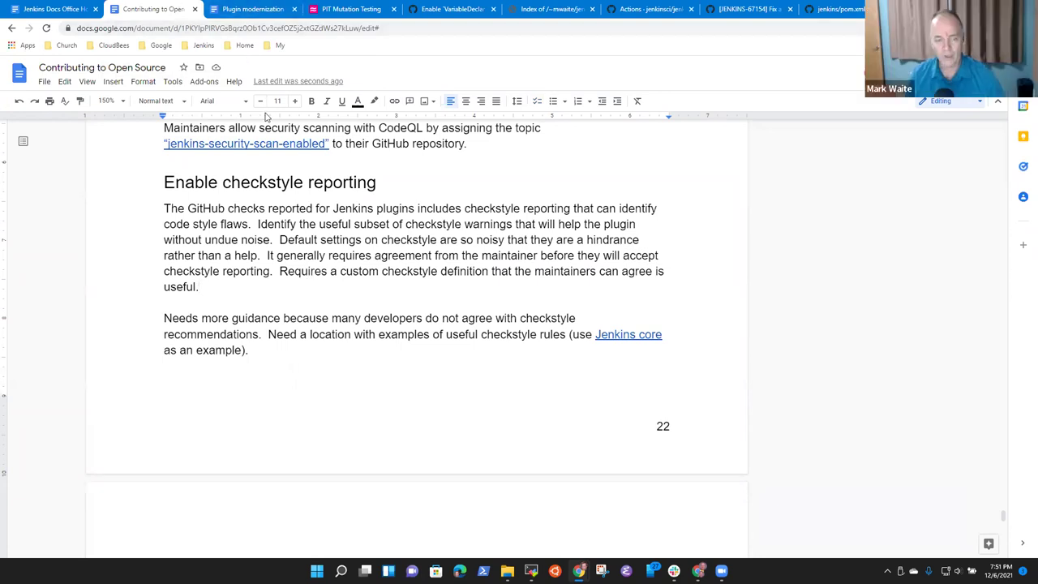
type("Alternatel")
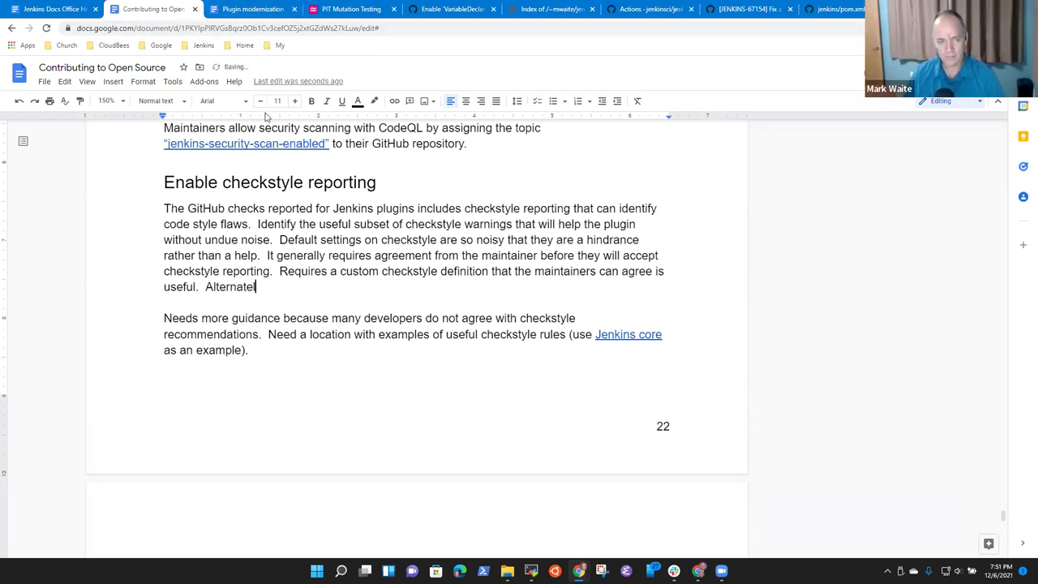
type("y, declare in the CONTRIBUTING gfuide to")
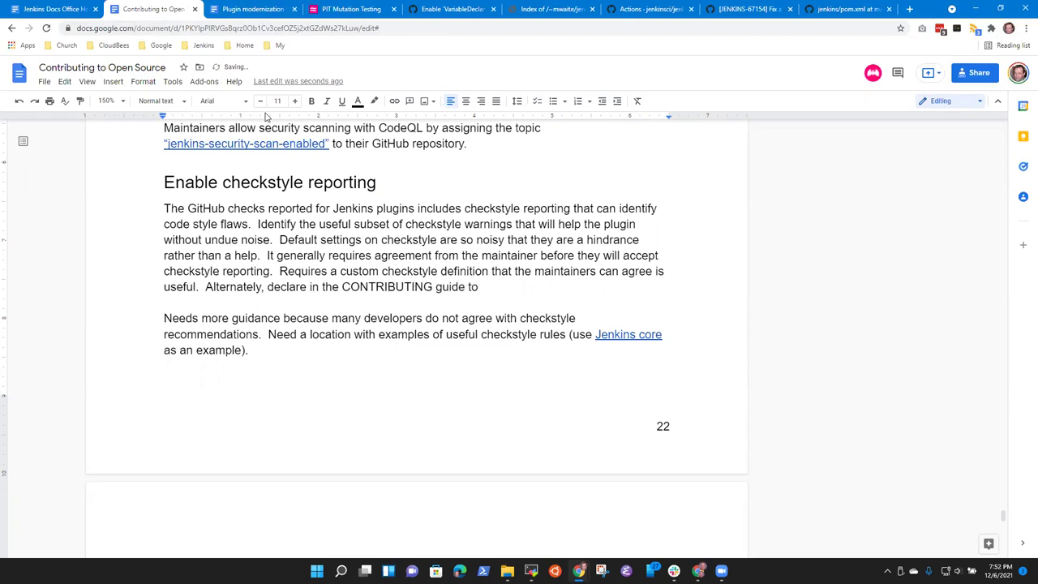
Step: Split the "Alternately" sentence off into its own paragraph, separated by a blank line
key("ctrl+Left")
key("ctrl+Left")
key("ctrl+Left")
key("ctrl+Left")
key("ctrl+Left")
key("ctrl+Left")
key("Left")
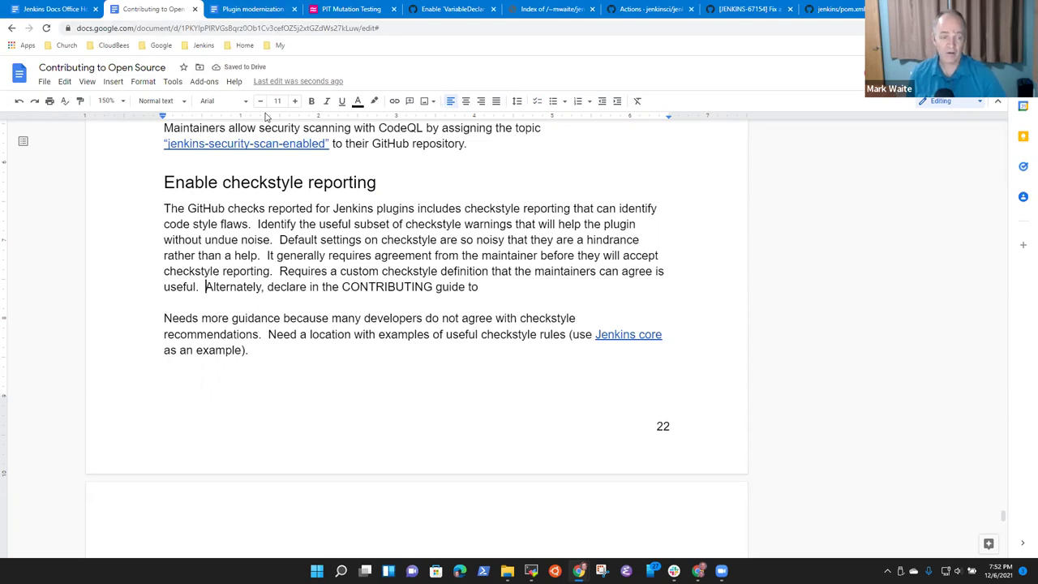
key("Return")
key("Return")
Step: Complete the sentence as "Alternately, declare in the CONTRIBUTING guide that checkstyle is intentionally being used." and start the following one with "List"
key("BackSpace")
key("BackSpace")
type("that checkstyle is not")
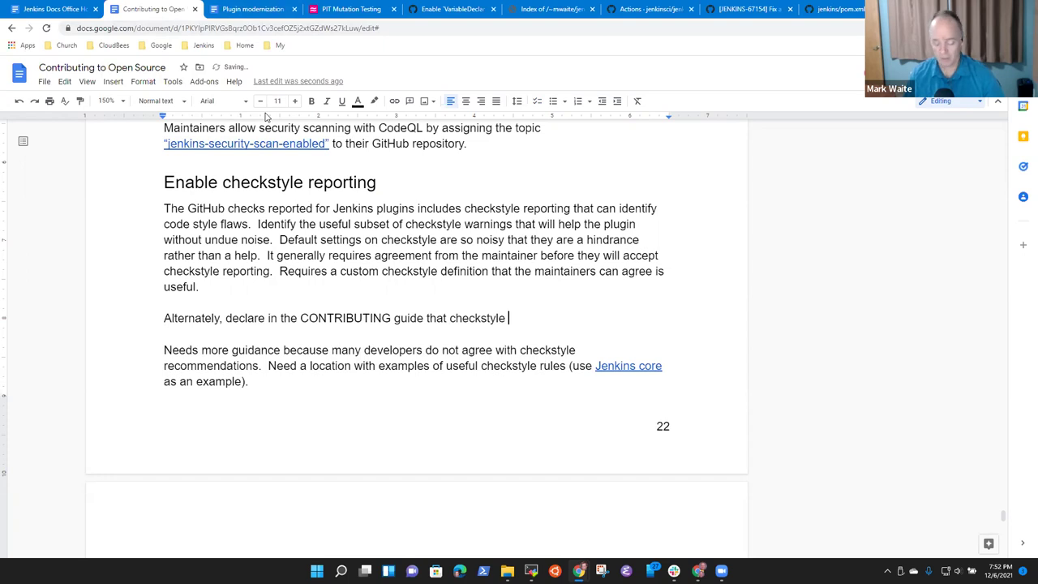
key("BackSpace")
key("BackSpace")
key("BackSpace")
key("BackSpace")
type("inu")
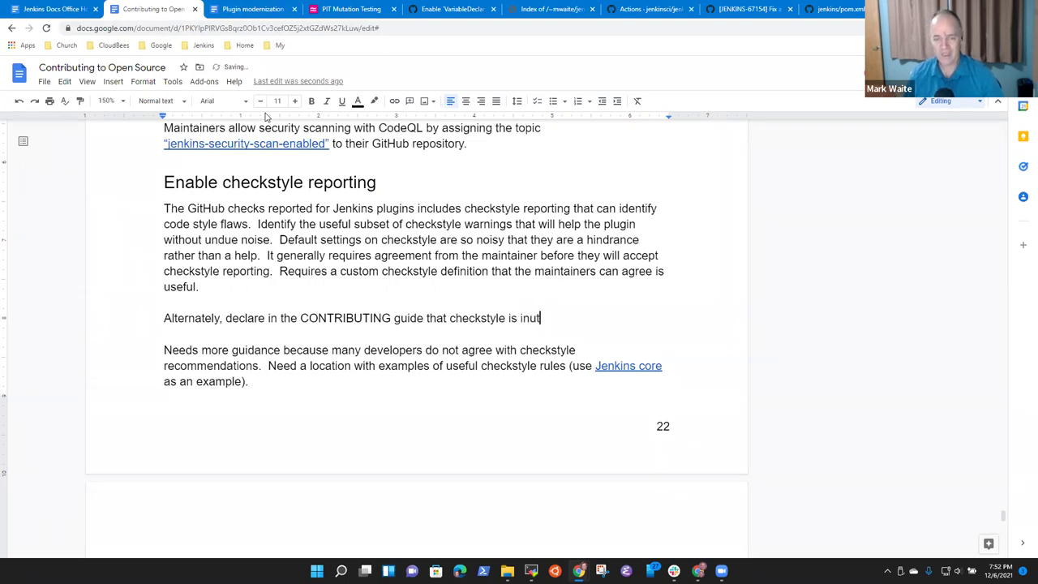
key("BackSpace")
type("tne")
key("BackSpace")
key("BackSpace")
type("entionally")
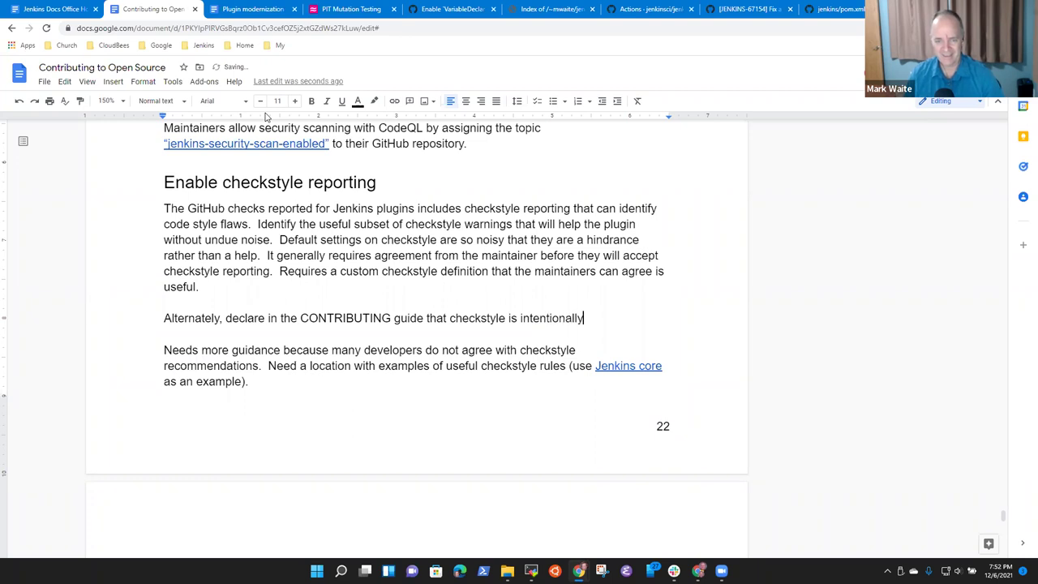
type("beingused. List ")
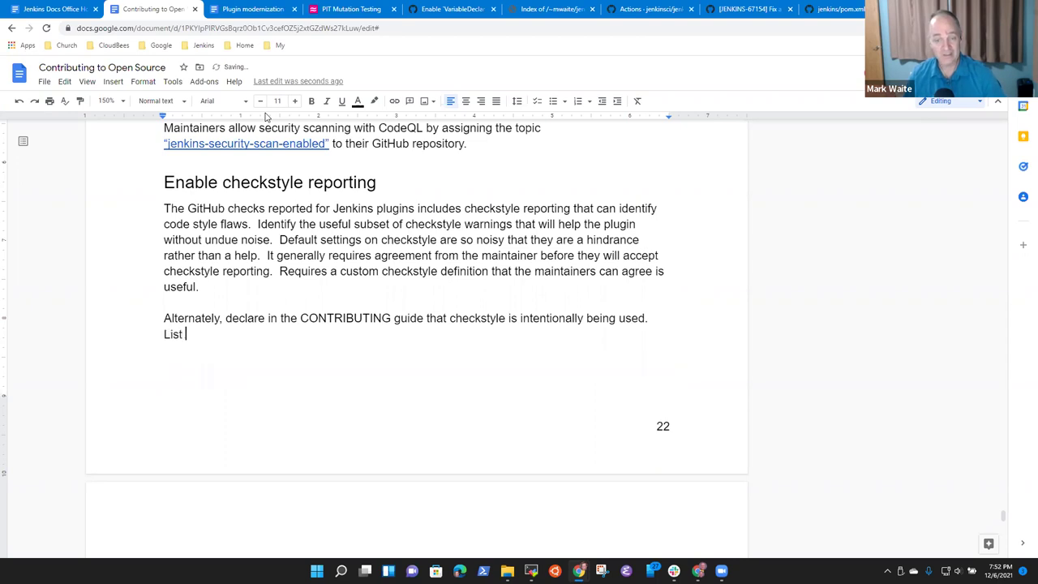
Step: Finish the second sentence as "List the static analysis that is used, note the static analysis that is not used."
type("the statuicic analysis ")
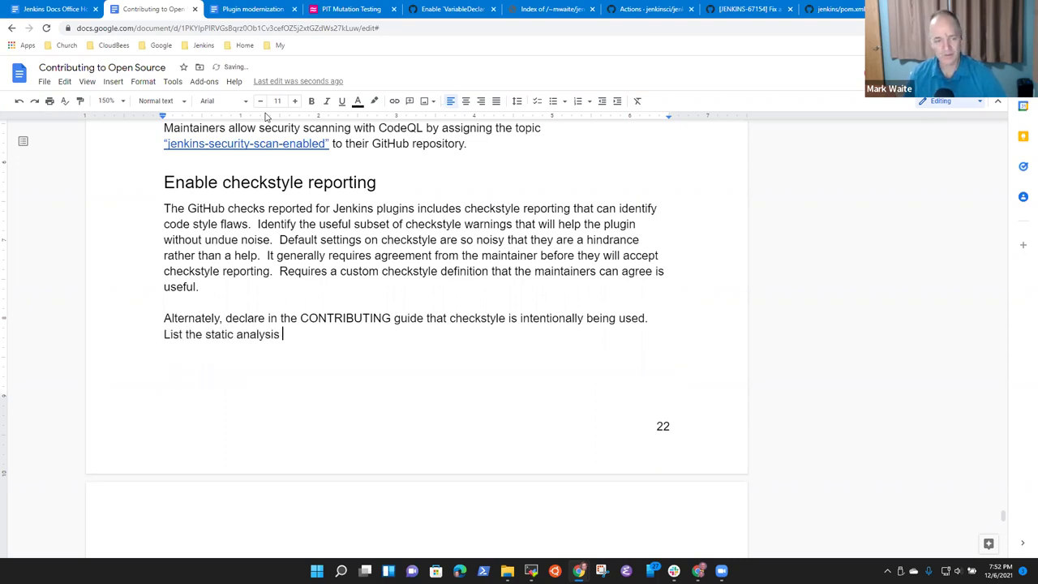
type("that is used, note the static st")
key("BackSpace")
key("BackSpace")
type("analy")
key("BackSpace")
key("BackSpace")
type("ysi")
type("s that is not used.")
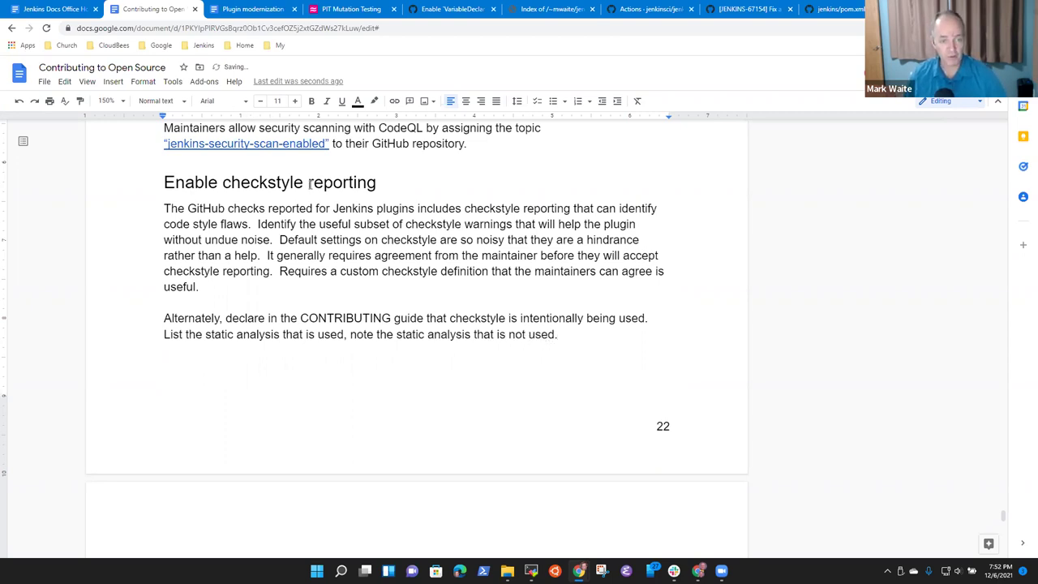
Step: Follow the table of contents to the "Enable more spotbugs checks" section and look over its content
key("ctrl+Home")
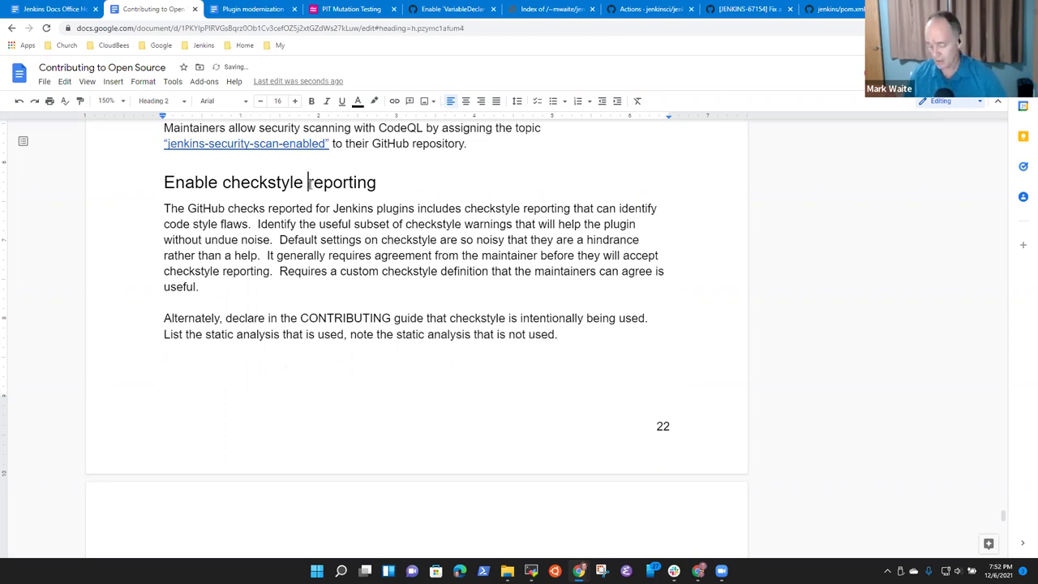
scroll(324, 431, "down", 5)
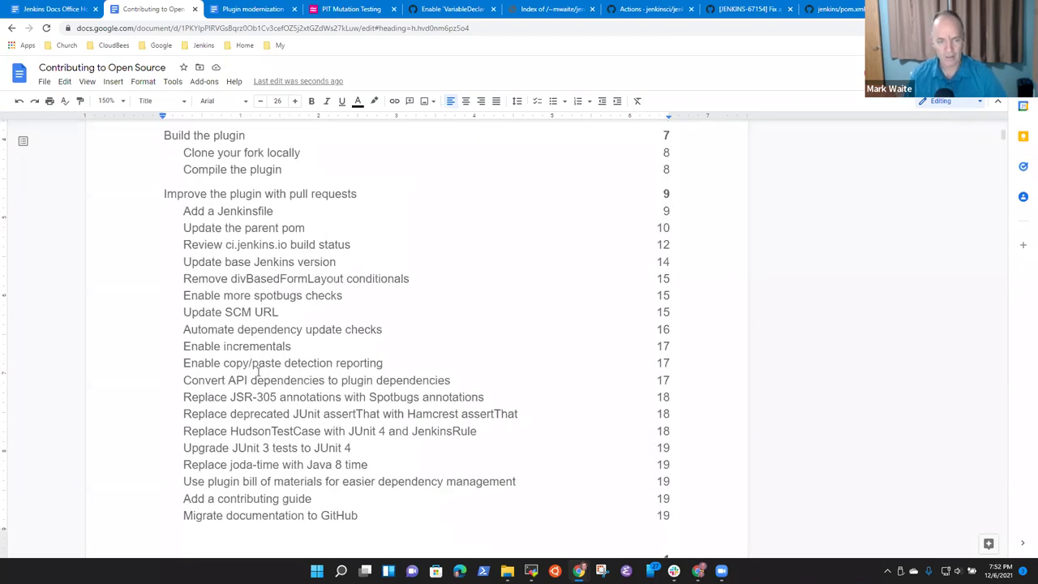
left_click(253, 295)
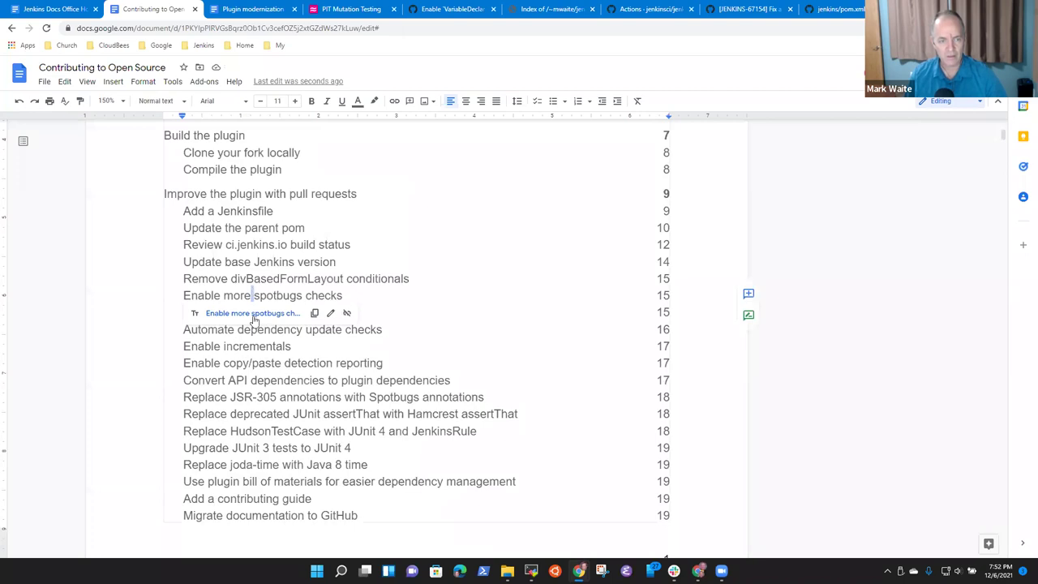
left_click(254, 316)
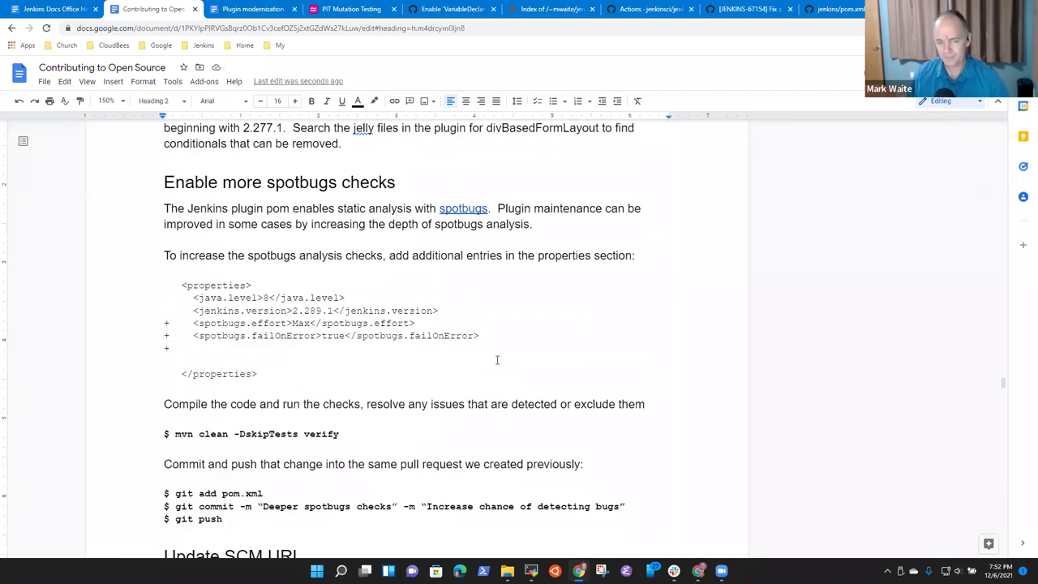
scroll(497, 360, "down", 3)
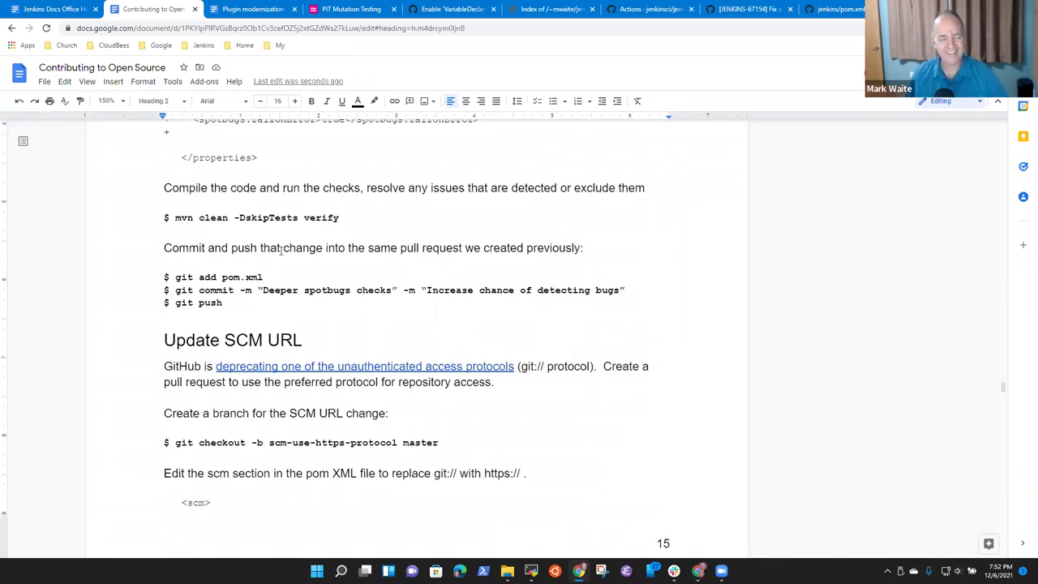
scroll(260, 302, "up", 2)
scroll(298, 141, "up", 1)
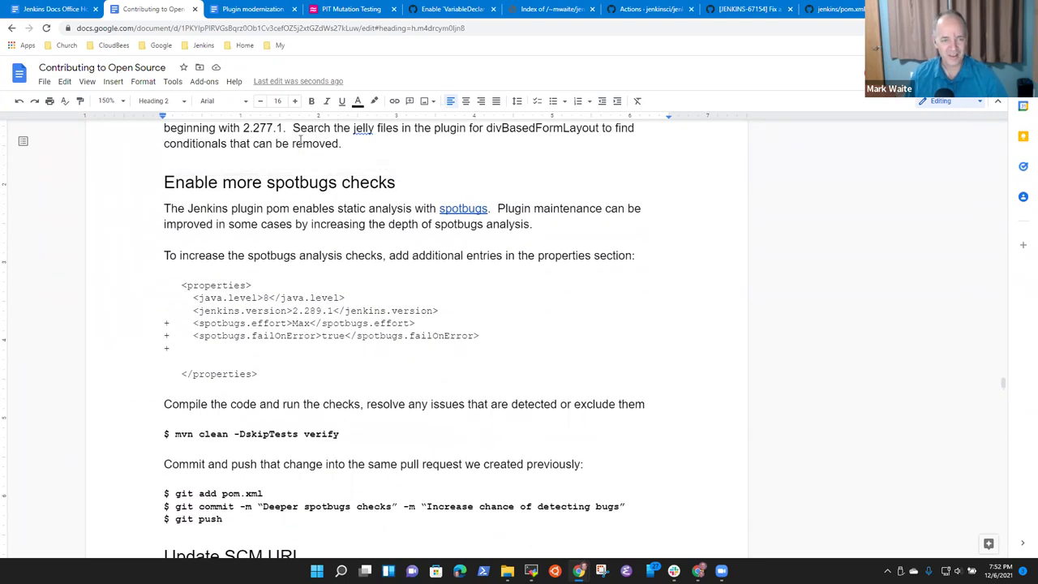
Step: Duplicate the entire "Enable more spotbugs checks" section, from heading to git push command, directly above "Update SCM URL"
key("shift+Down")
key("shift+Down")
key("shift+Down")
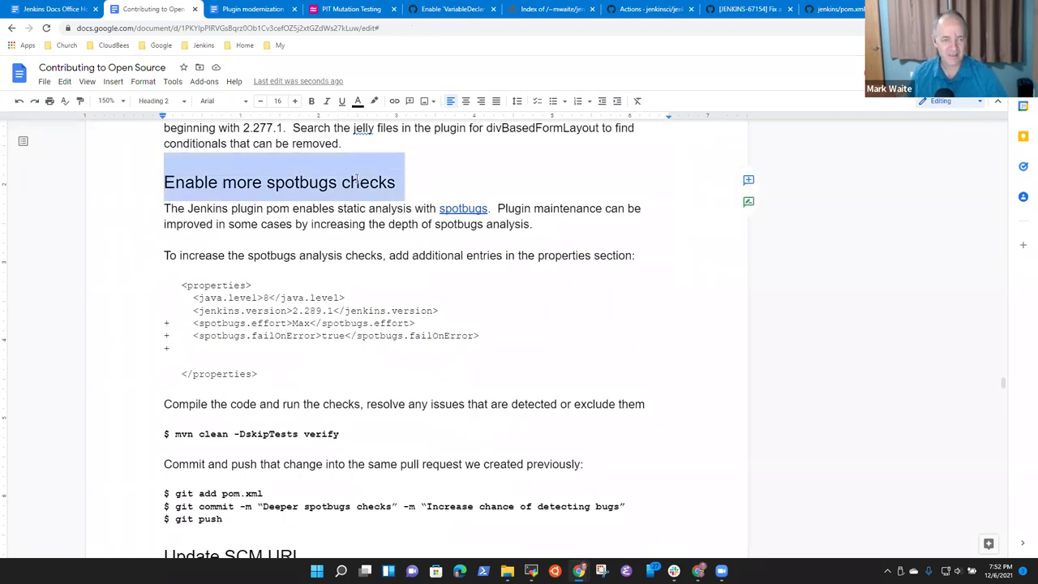
key("Left")
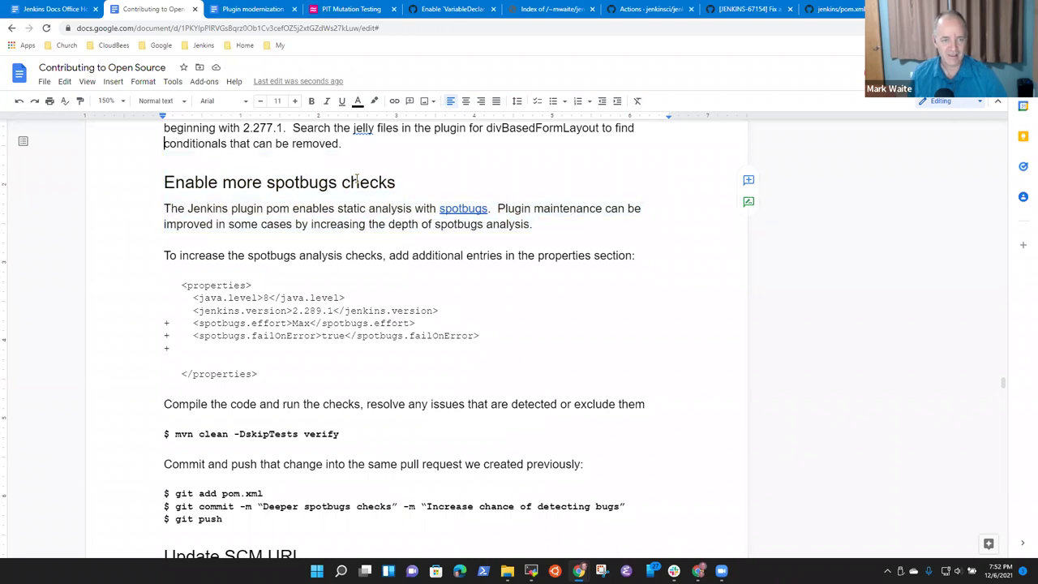
key("shift+Down")
key("shift+Down")
key("shift+Down")
key("shift+Down")
key("shift+Down")
key("shift+Down")
key("shift+Down")
key("shift+Down")
key("shift+Down")
key("shift+Down")
key("shift+Down")
key("shift+Down")
key("shift+Down")
key("shift+Down")
key("shift+Down")
key("shift+Down")
key("shift+Down")
key("shift+Down")
key("shift+Down")
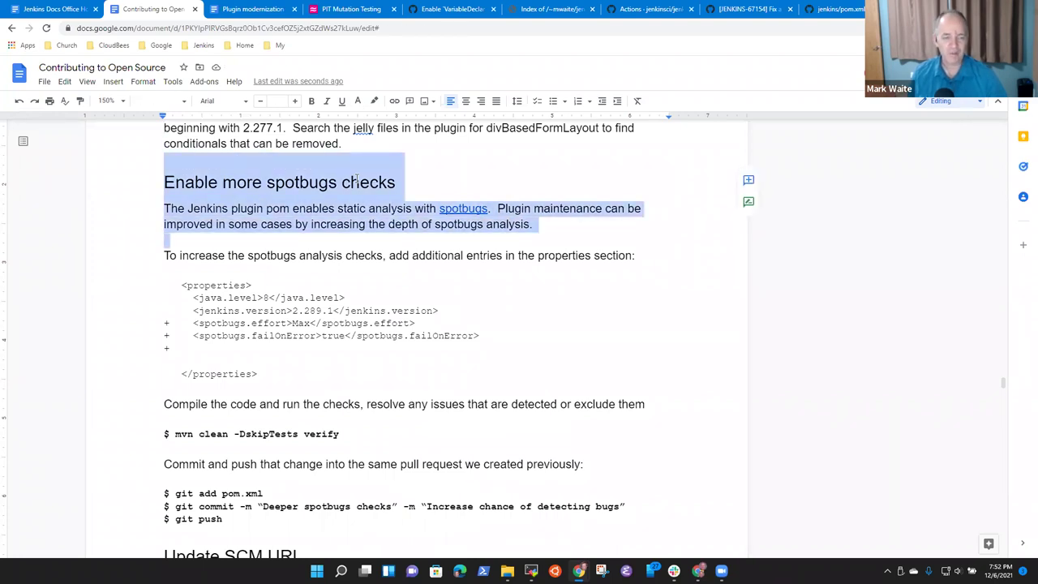
key("shift+Down")
key("shift+Down")
key("shift+Down")
key("shift+Down")
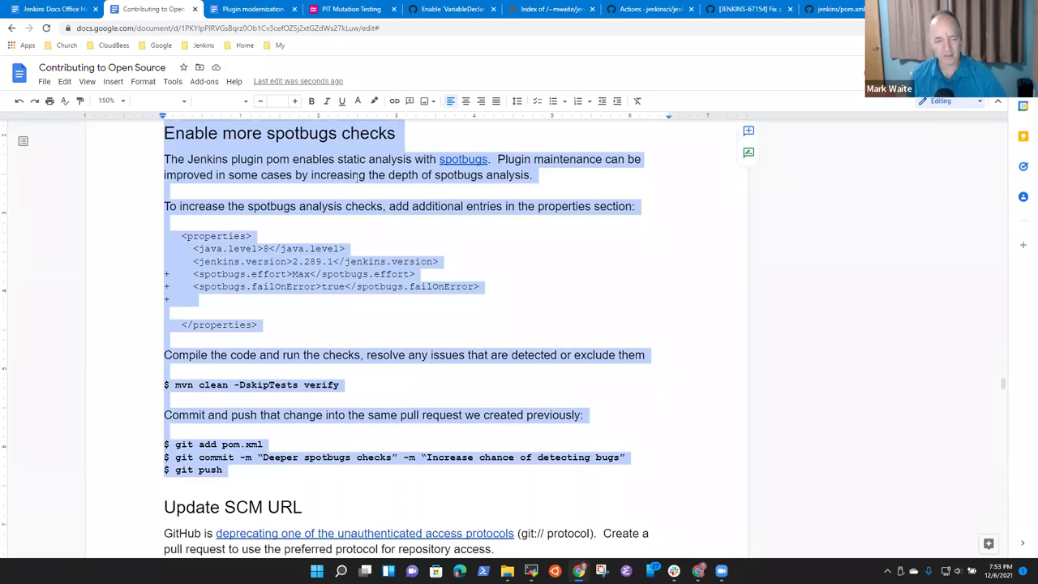
key("Right")
key("Right")
key("Right")
key("Return")
key("Up")
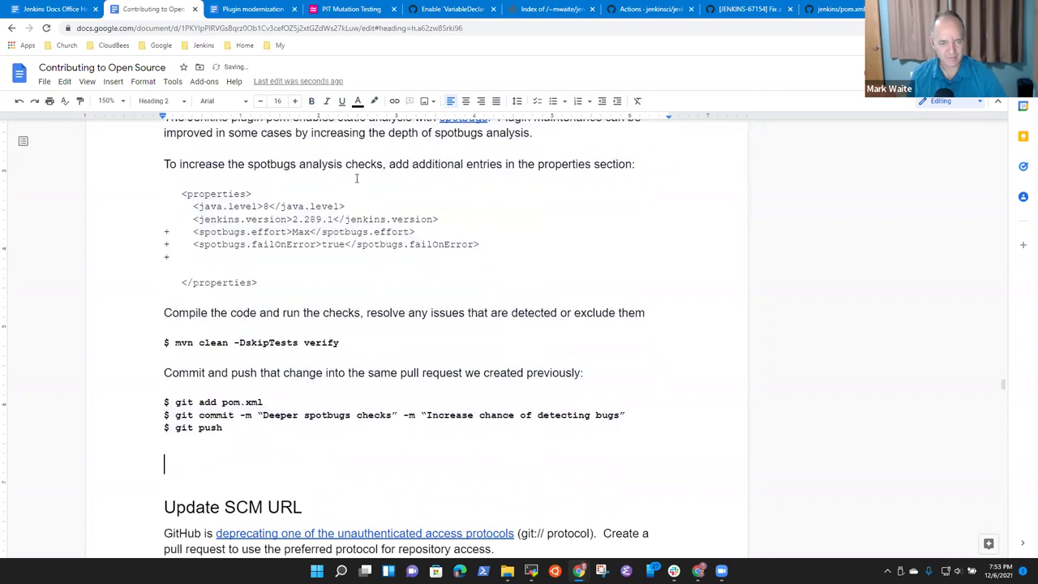
key("BackSpace")
Step: Rename the duplicated section's heading above "Update SCM URL" as "Enable spotbugs extension findsecbugs"
key("Up")
key("Up")
key("Up")
key("Up")
key("Up")
key("Up")
key("Up")
key("Up")
key("Up")
key("Up")
key("Up")
key("Up")
key("Up")
key("Up")
key("Up")
key("Up")
key("Up")
key("Up")
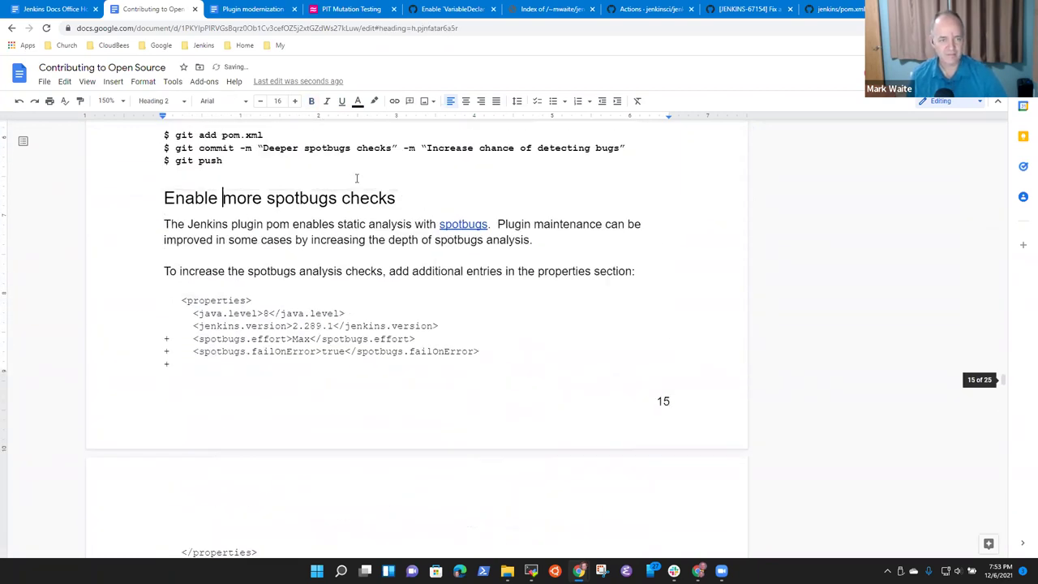
key("ctrl+shift+Right")
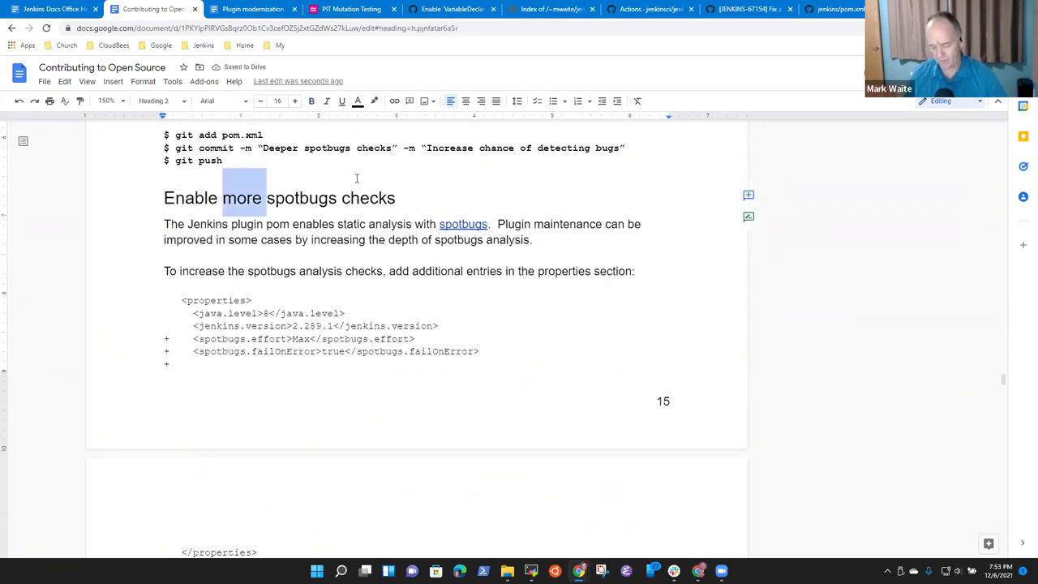
type("findsecbugs")
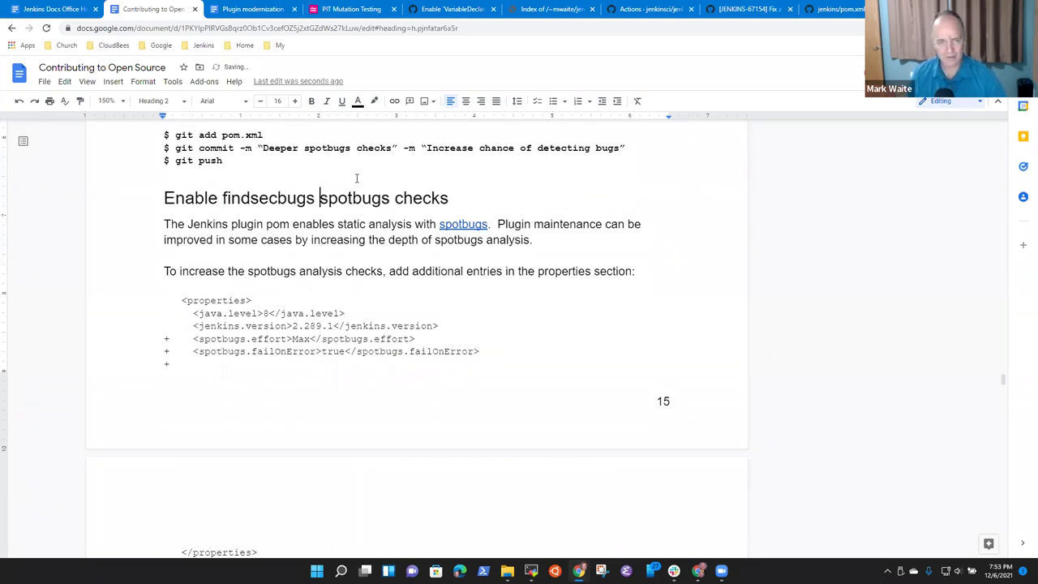
key("BackSpace")
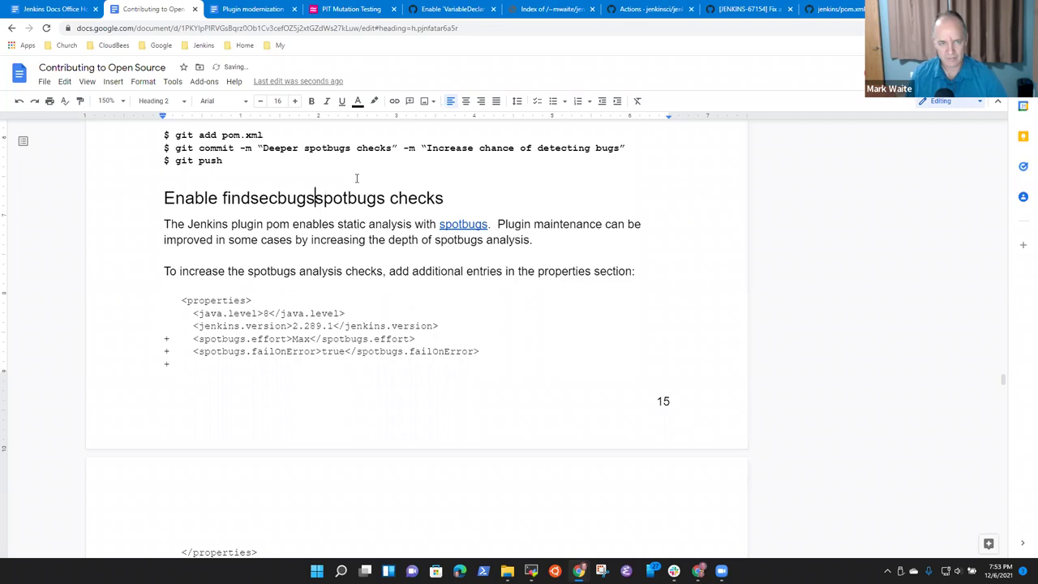
key("ctrl+BackSpace")
key("ctrl+shift+Left")
type("exte")
type("nsion f")
type("ix")
key("BackSpace")
key("BackSpace")
type("indse")
type("v")
type("b")
key("BackSpace")
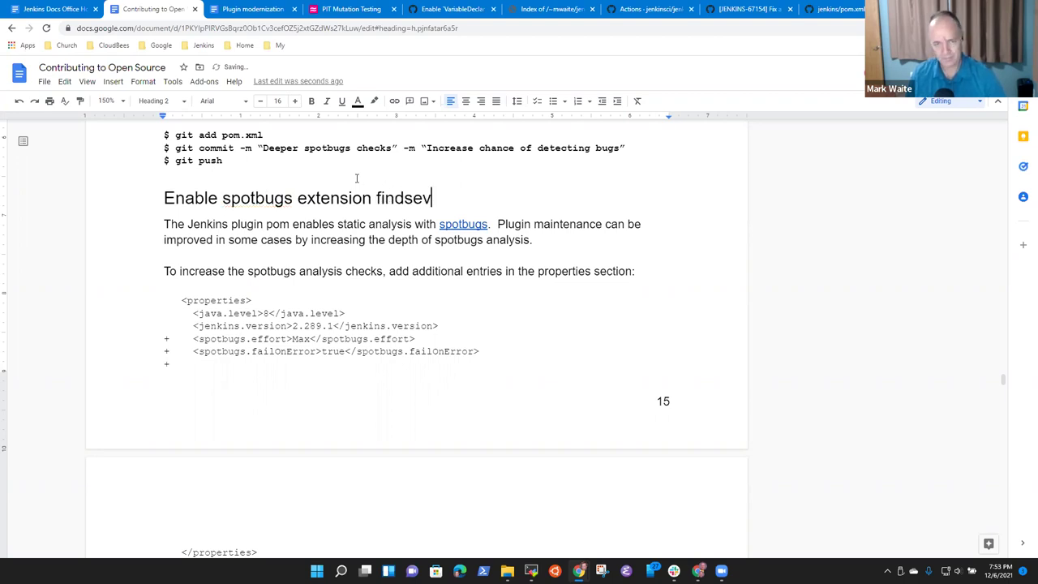
type("bugs")
Step: Open the section with "See the video that [presenter's full name] created to show how to enable findsecbugs for additional spotbugs static analysis that is security specific."
key("Down")
key("Home")
type("See the video that JefThe Jenkin")
key("BackSpace")
key("BackSpace")
key("BackSpace")
key("BackSpace")
key("BackSpace")
key("BackSpace")
type("Jeff Thompson created to show how to enable findsecbugs for addition")
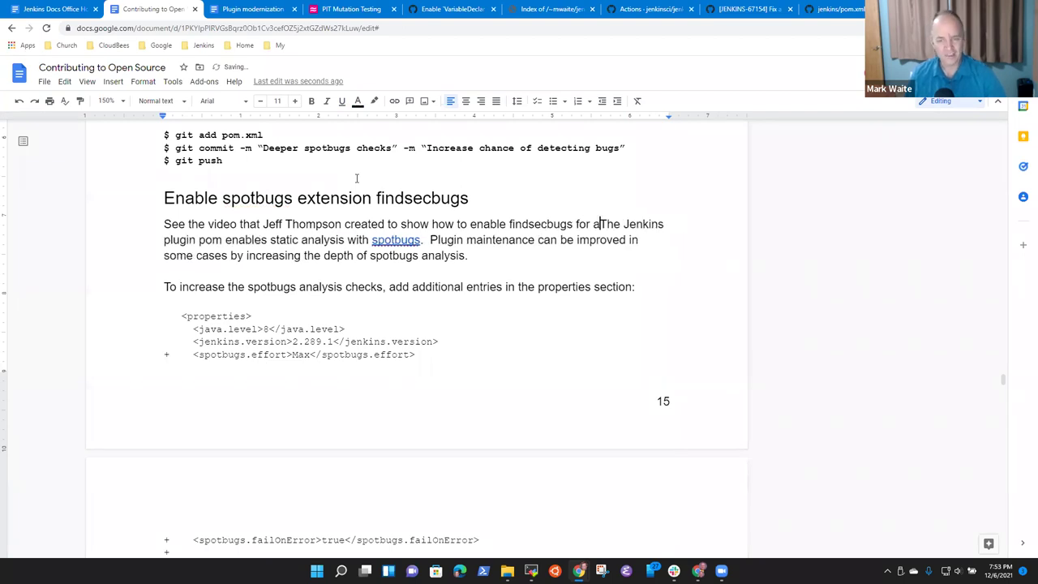
type("al spotbu")
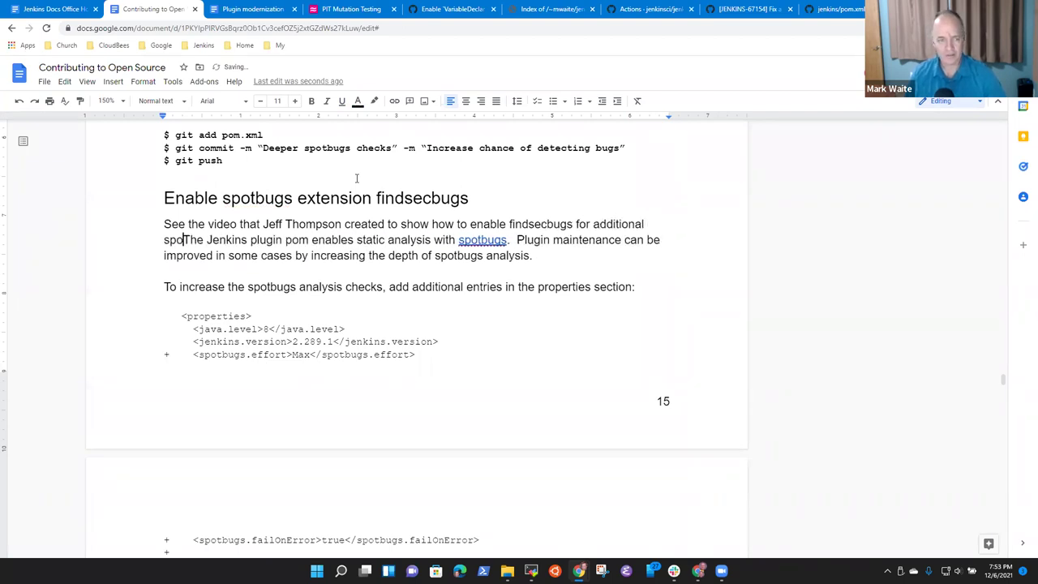
type("gs static ")
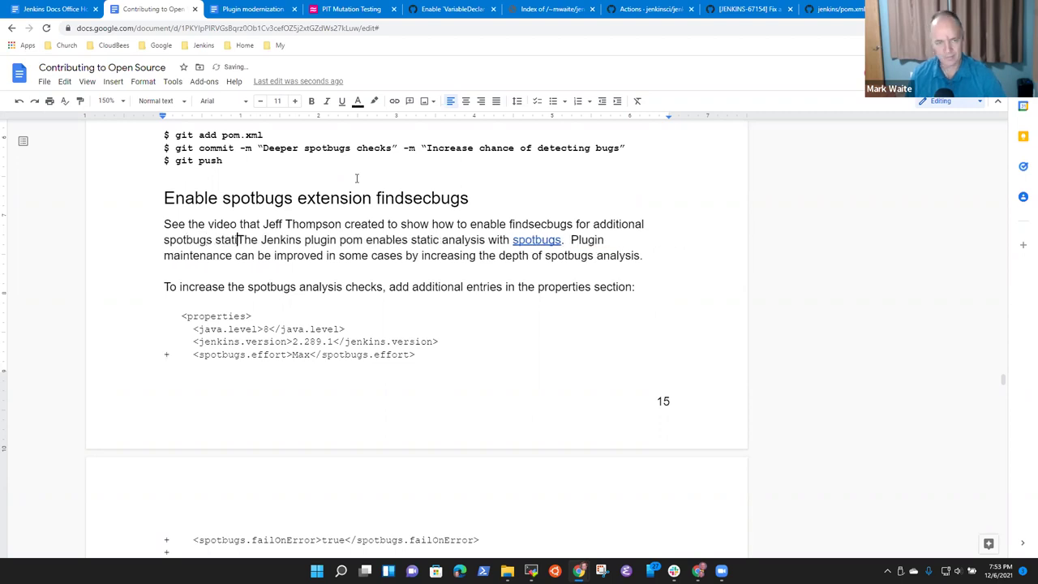
type("analysis ")
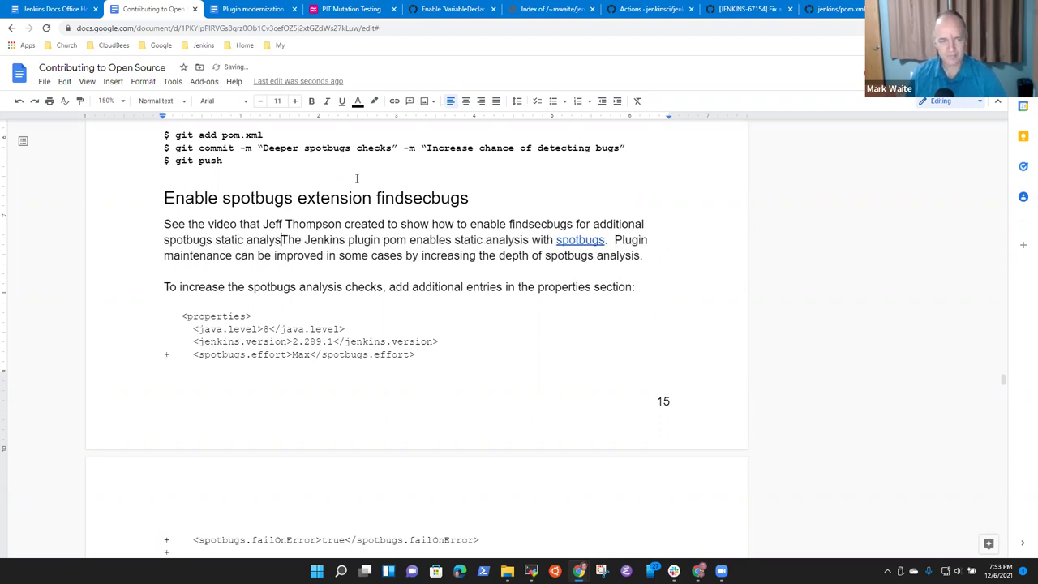
type("that is secu")
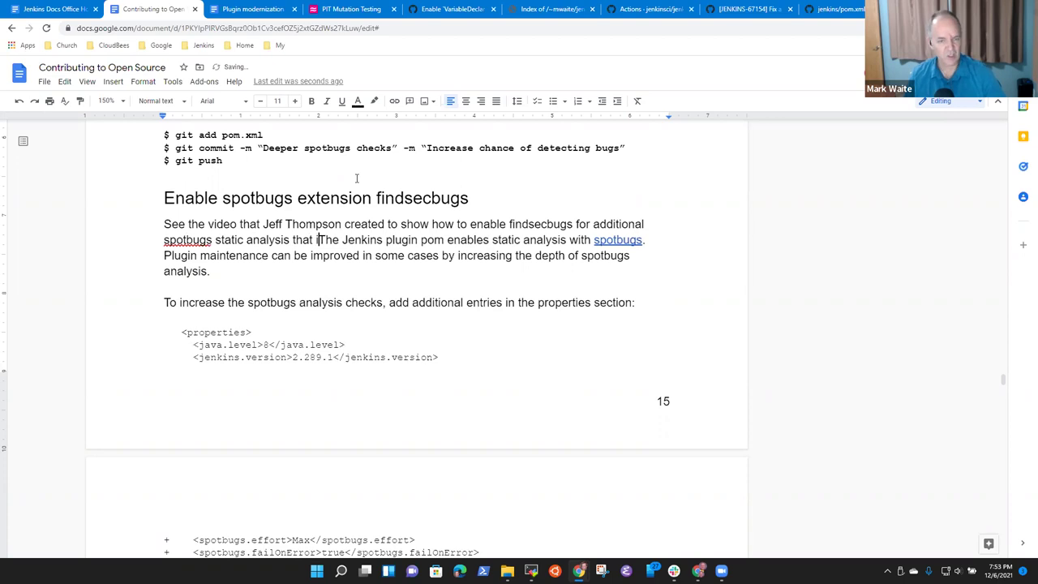
type("rity specific.")
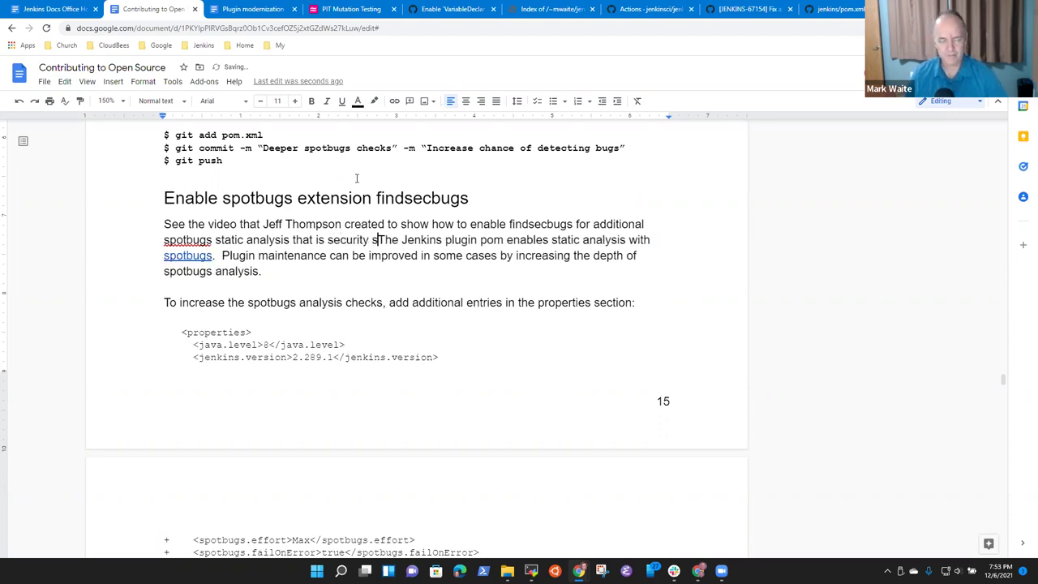
Step: Delete the copied text after the new sentence, from "The Jenkins plugin pom enables" through the closing properties tag
key("shift+Down")
key("shift+Down")
key("shift+Down")
key("shift+Down")
key("shift+Down")
key("shift+Down")
key("shift+Down")
key("shift+Down")
key("shift+Down")
key("shift+Down")
key("shift+Down")
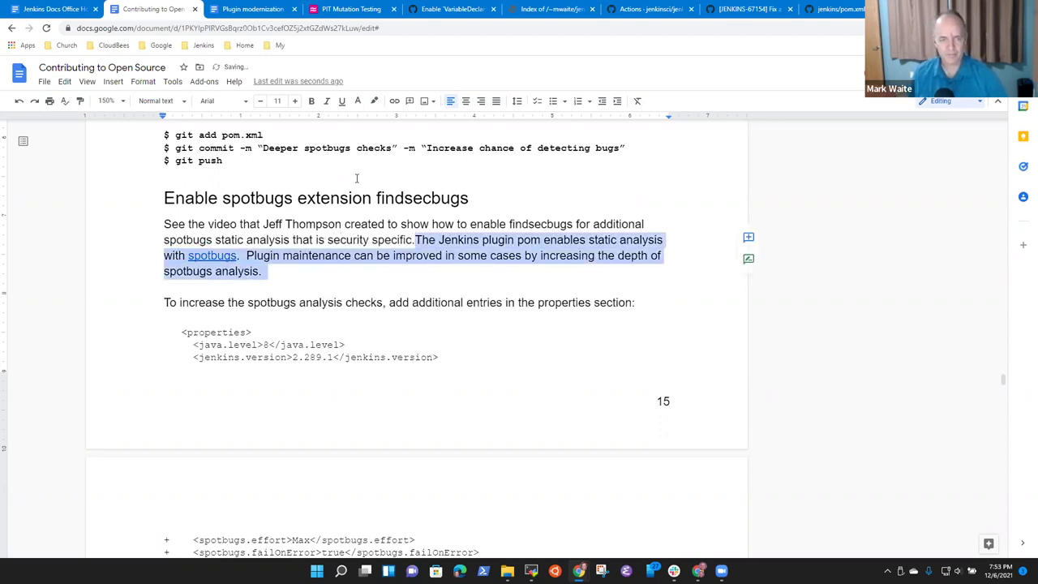
key("shift+Down")
key("shift+Down")
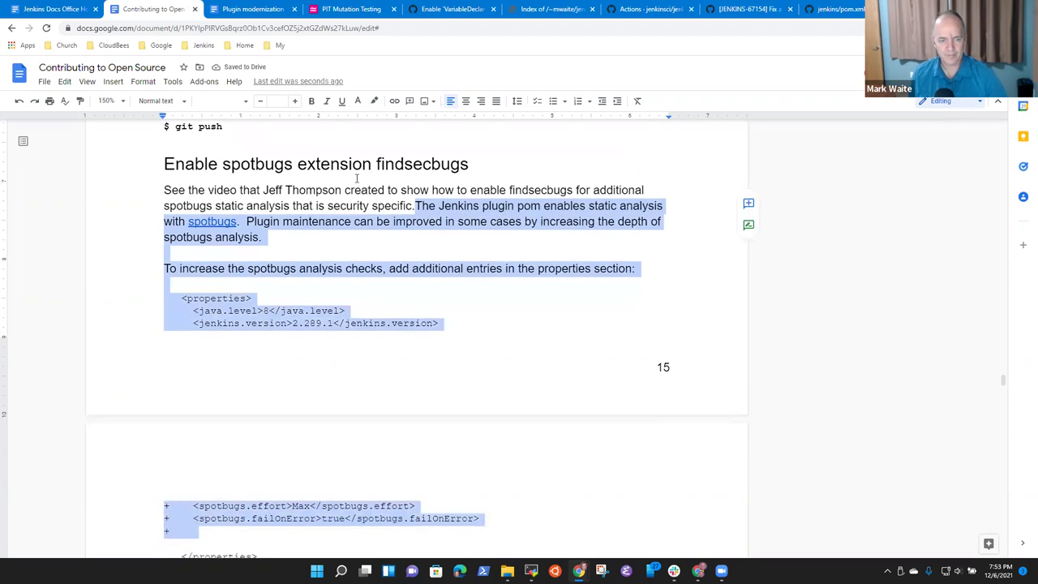
key("shift+Down")
key("shift+Down")
key("Delete")
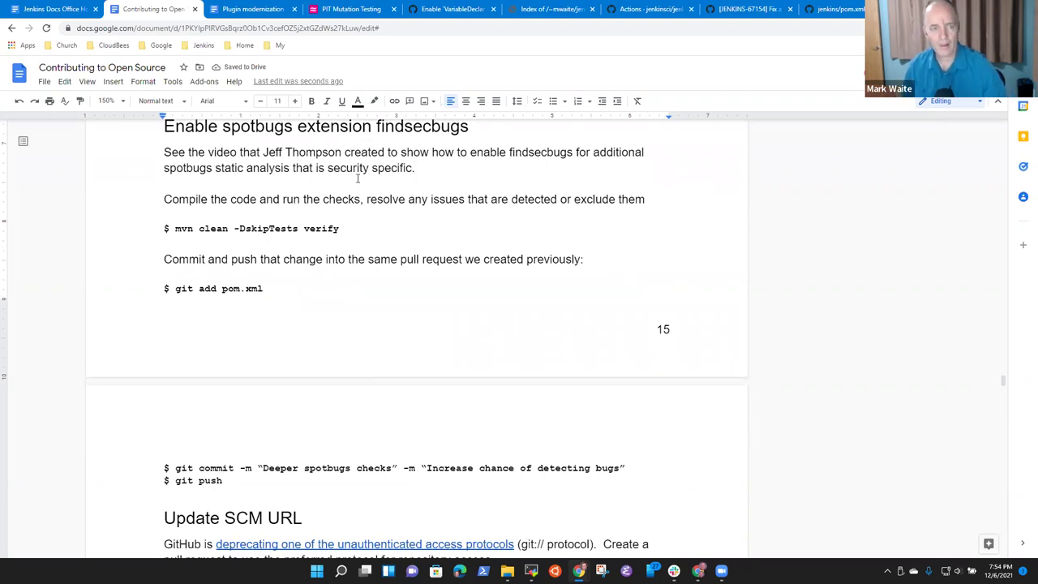
Step: Reword the new sentence's opening by removing "that" and moving "video" directly after the presenter's name
key("Up")
key("ctrl+shift+Left")
key("BackSpace")
key("ctrl+shift+Left")
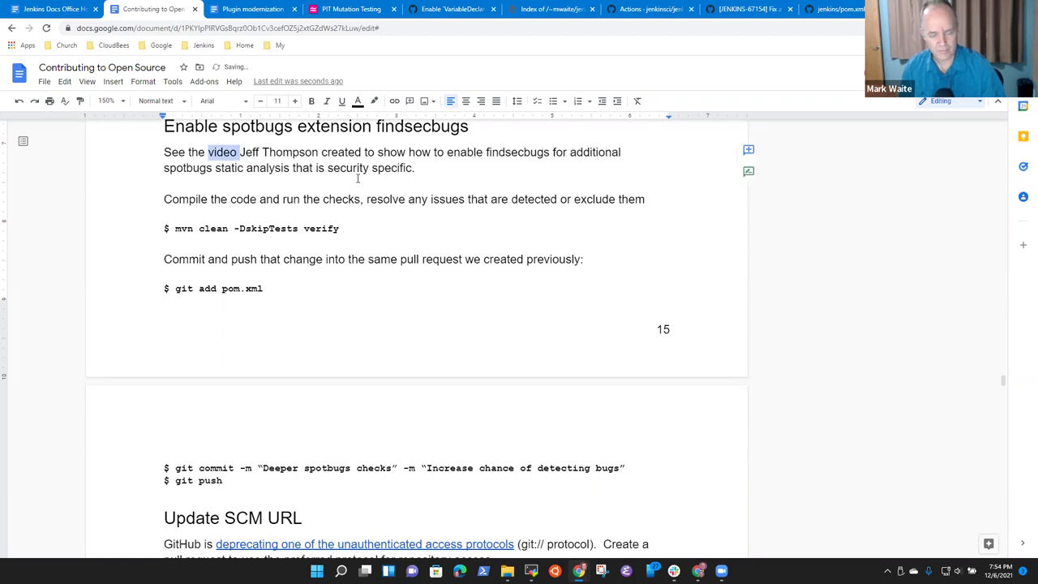
key("ctrl+x")
key("ctrl+Right")
key("ctrl+Right")
key("ctrl+v")
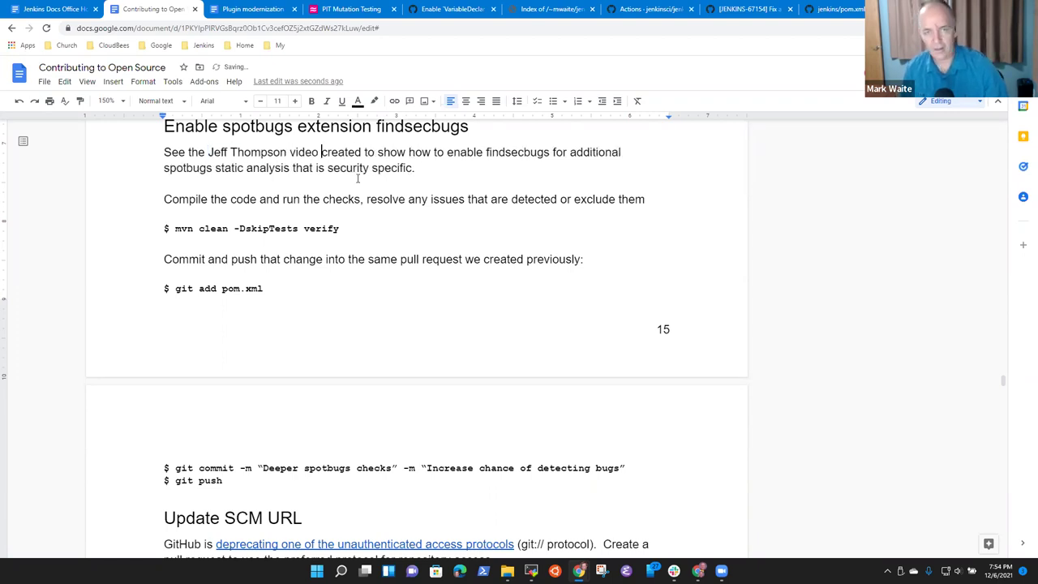
Step: Search the web for the presenter's Jenkins findsecbugs video and open "2020 03 11 Developer Meetup find sec bugs for core and plugins" on YouTube
key("ctrl+t")
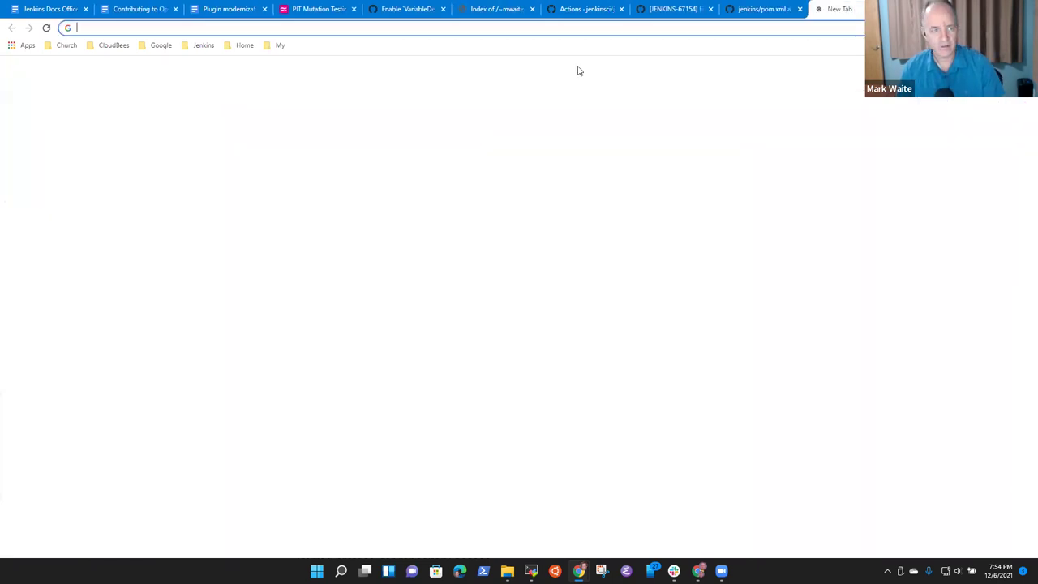
type("Jenkins ")
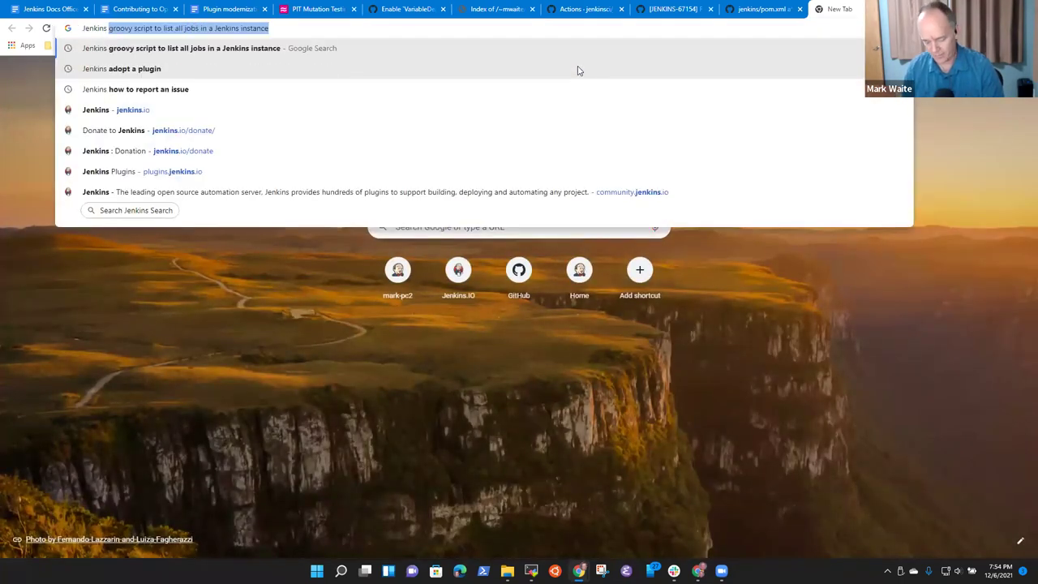
type("findsecbugs Je")
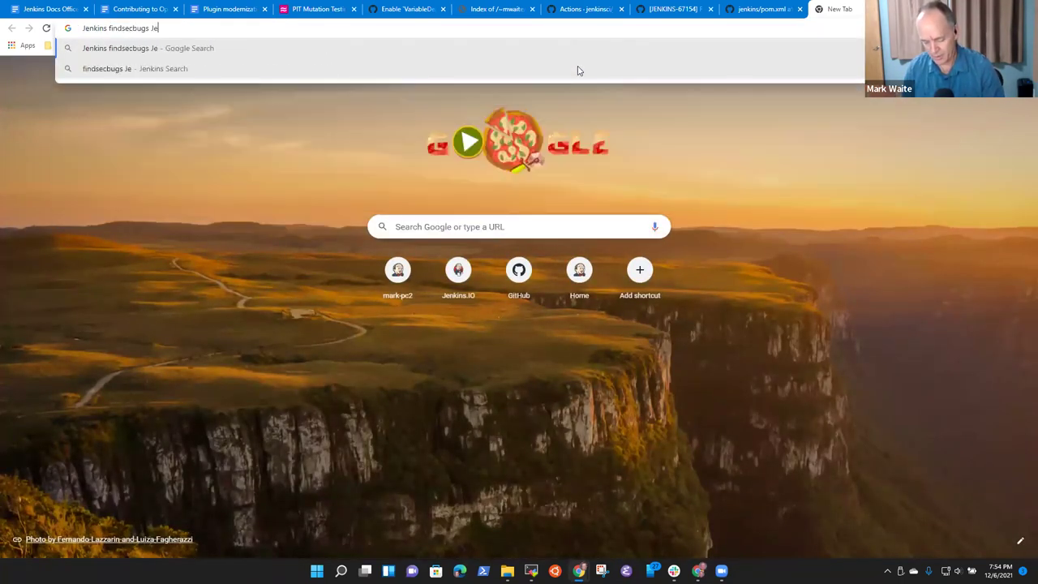
type("ff Thompson fi")
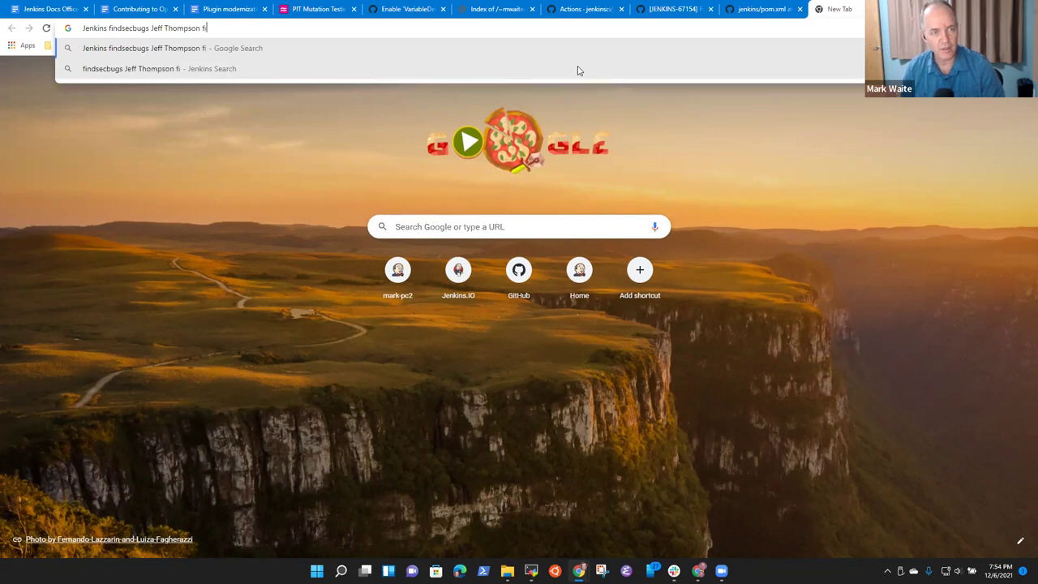
key("BackSpace")
key("BackSpace")
type("video")
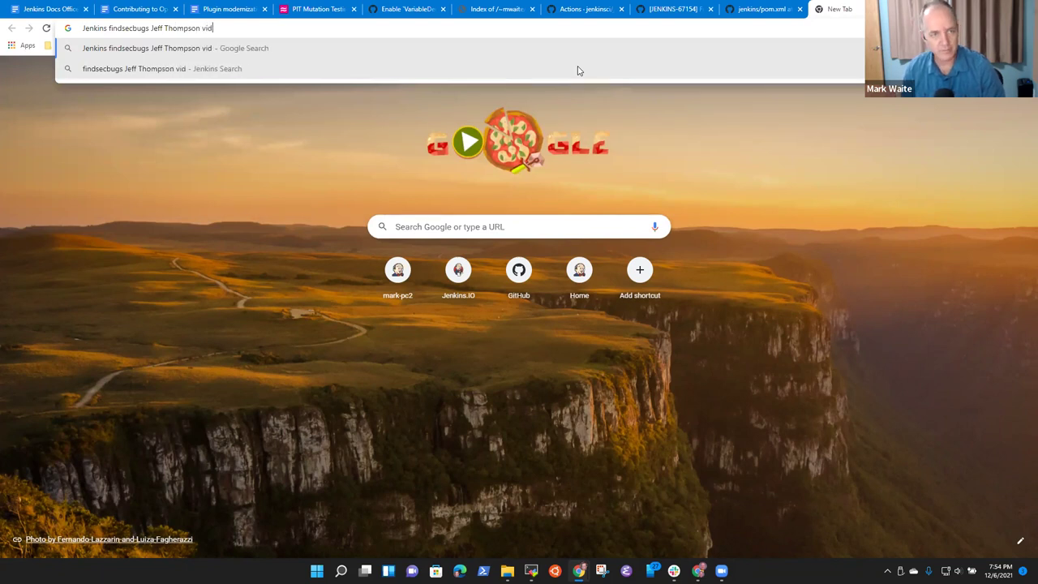
key("Return")
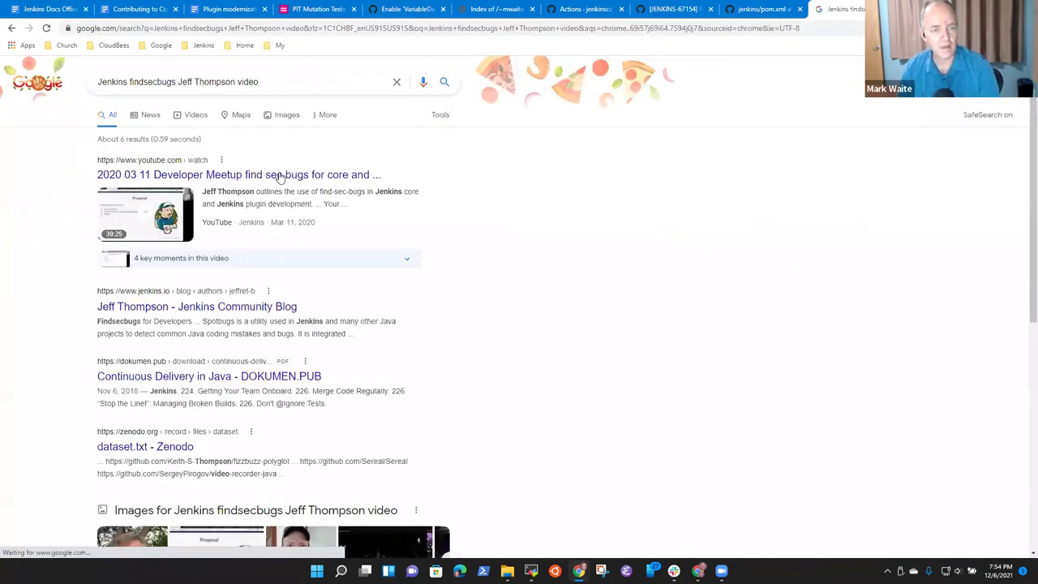
left_click(282, 174)
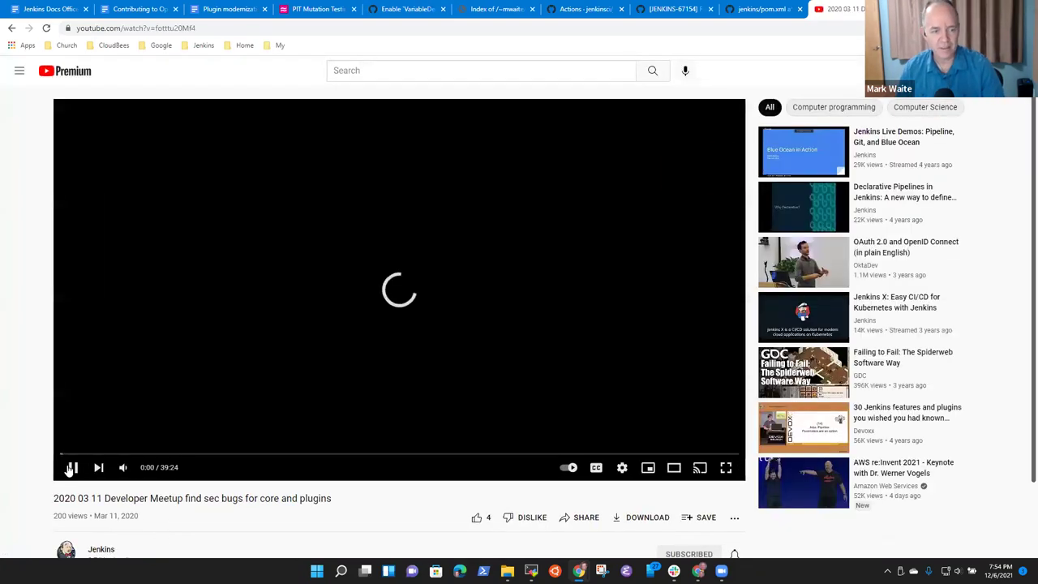
Step: Link the presenter's name and "video" in the workbook's findsecbugs section to youtube.com/watch?v=fotttu20Mf4
left_click(268, 27)
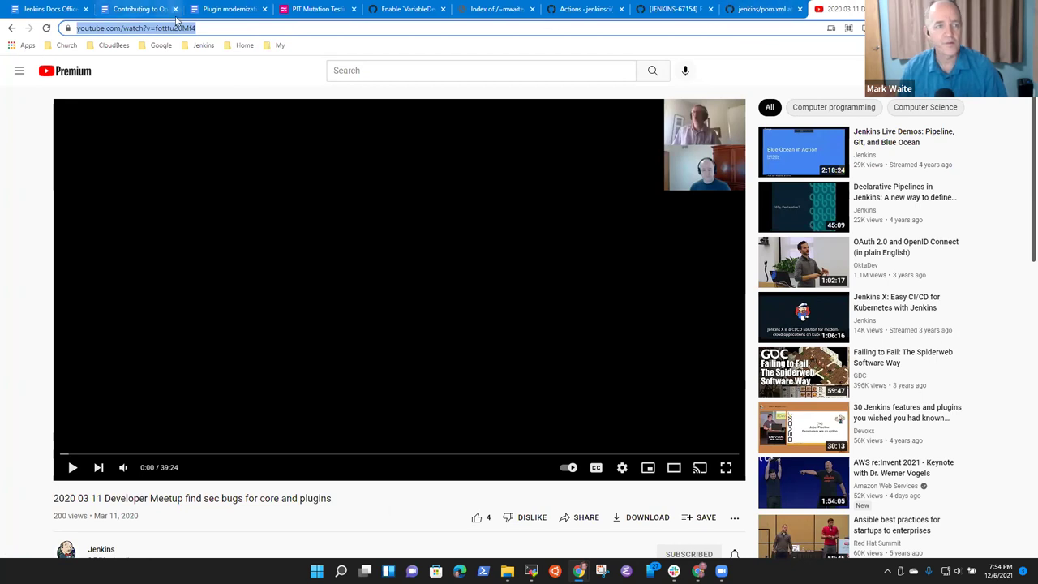
left_click(140, 9)
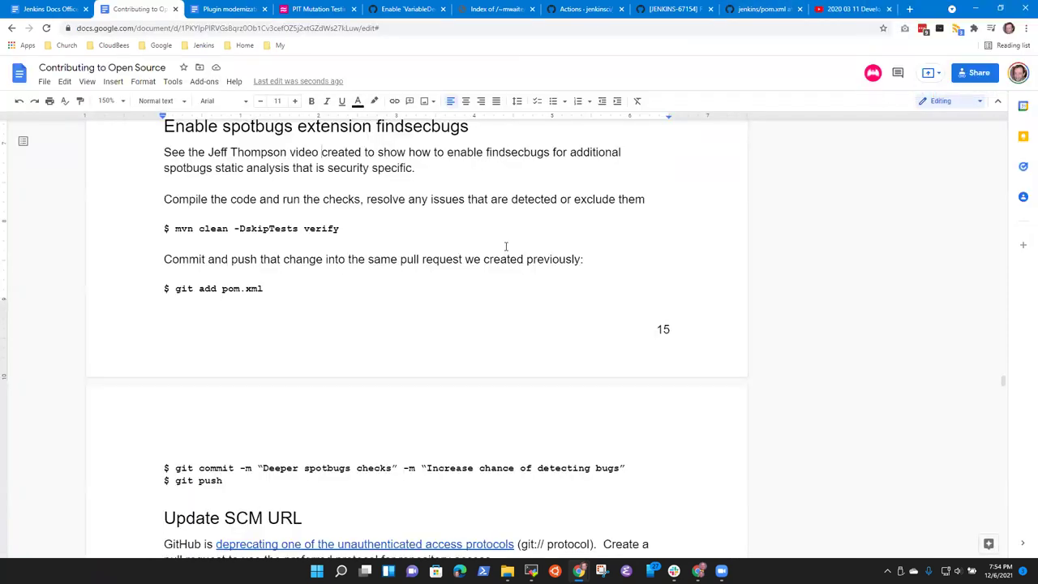
key("ctrl+shift+Left")
key("ctrl+shift+Left")
key("ctrl+shift+Left")
key("ctrl+k")
key("ctrl+v")
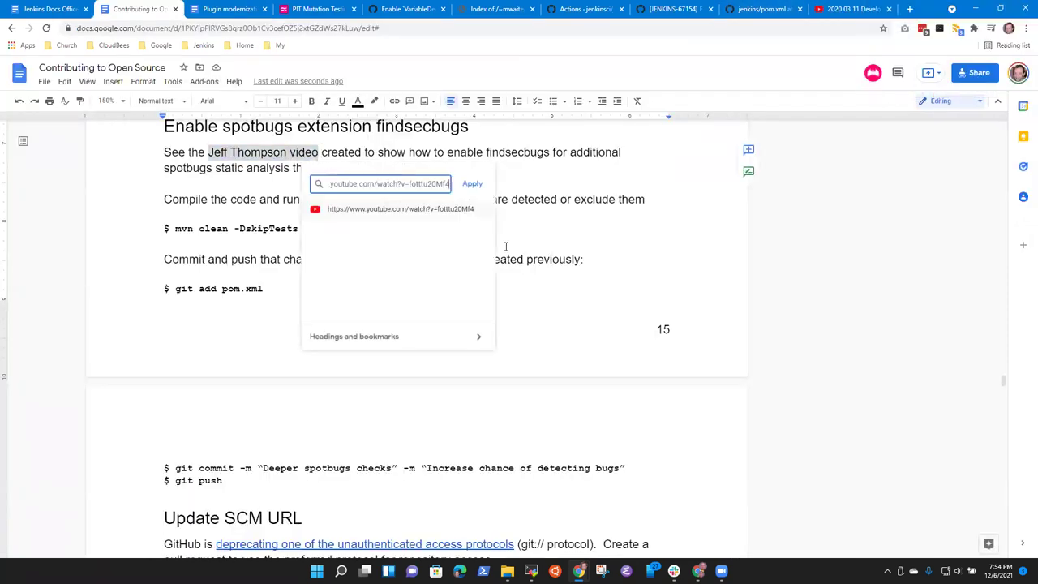
key("Return")
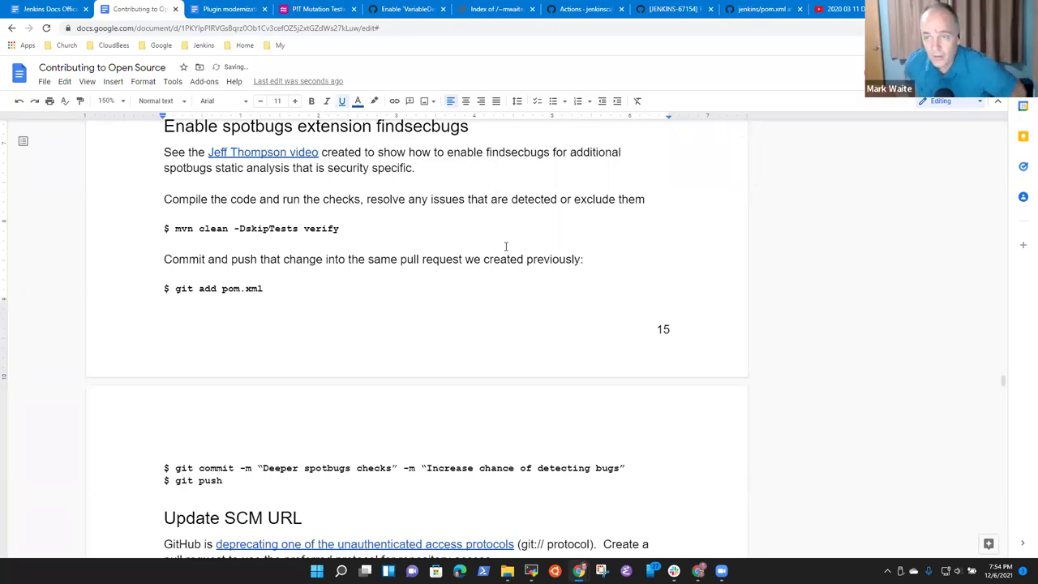
Step: Check the title and date on the video's YouTube page and return to the "Contributing to Open Source" workbook
left_click(843, 9)
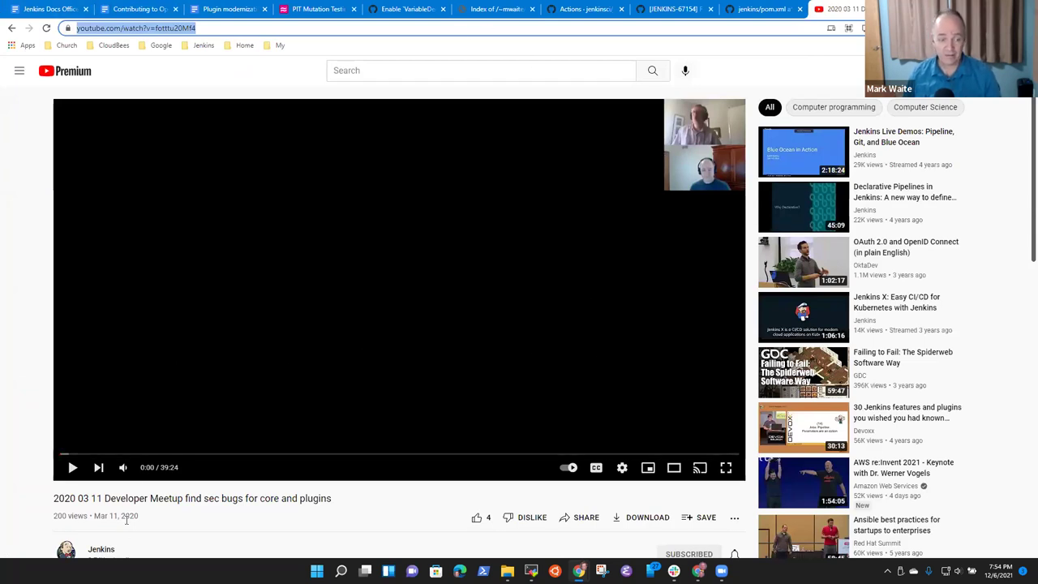
left_click(211, 11)
left_click(163, 13)
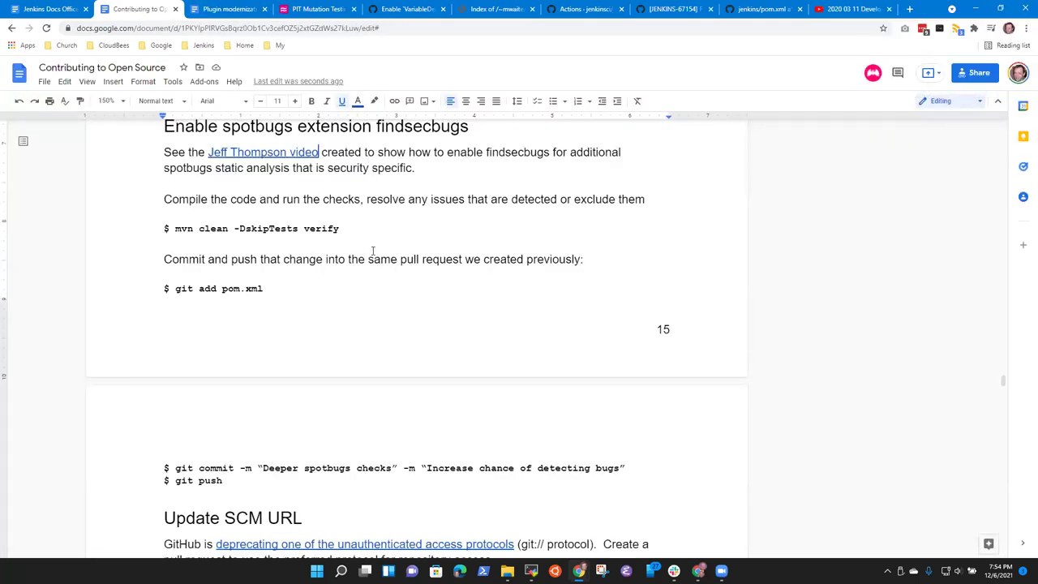
key("Down")
key("End")
type("See the")
key("BackSpace")
key("BackSpace")
key("BackSpace")
key("BackSpace")
key("BackSpace")
key("BackSpace")
key("BackSpace")
key("BackSpace")
key("BackSpace")
key("BackSpace")
Step: Look over the workbook's table of contents through the "Improve the plugin by adopting it" entries
key("ctrl+Home")
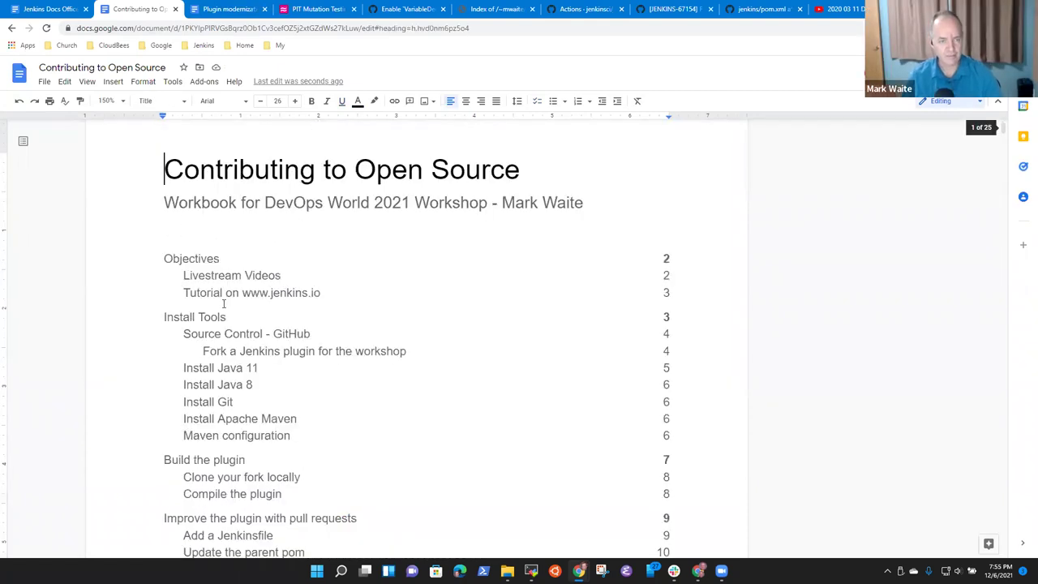
left_click(224, 300)
key("Down")
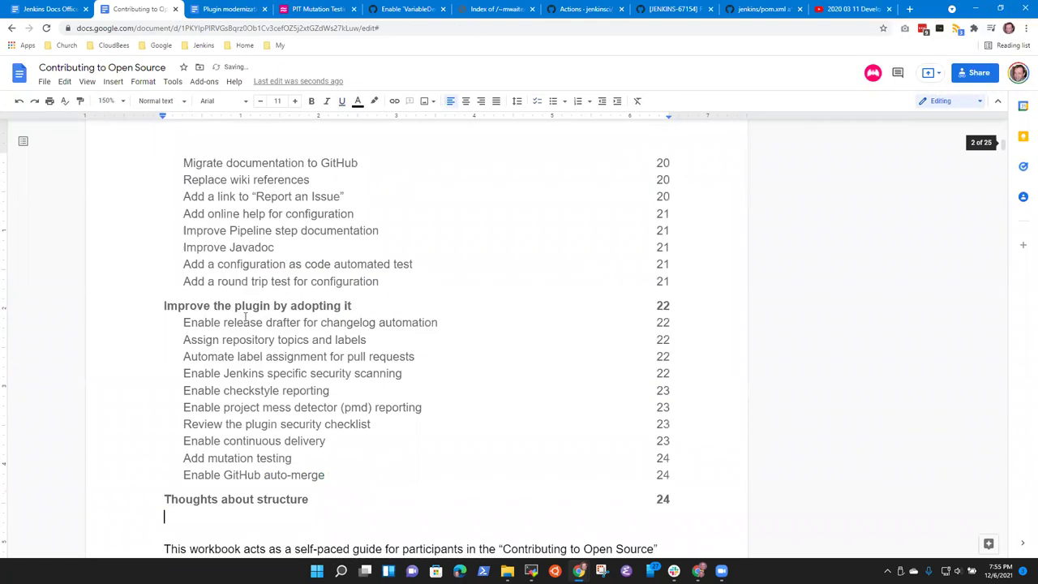
scroll(245, 316, "down", 3)
Step: Switch to the "Plugin modernization checklist" document and examine its maintainer task list and the contributor sections above it
left_click(238, 9)
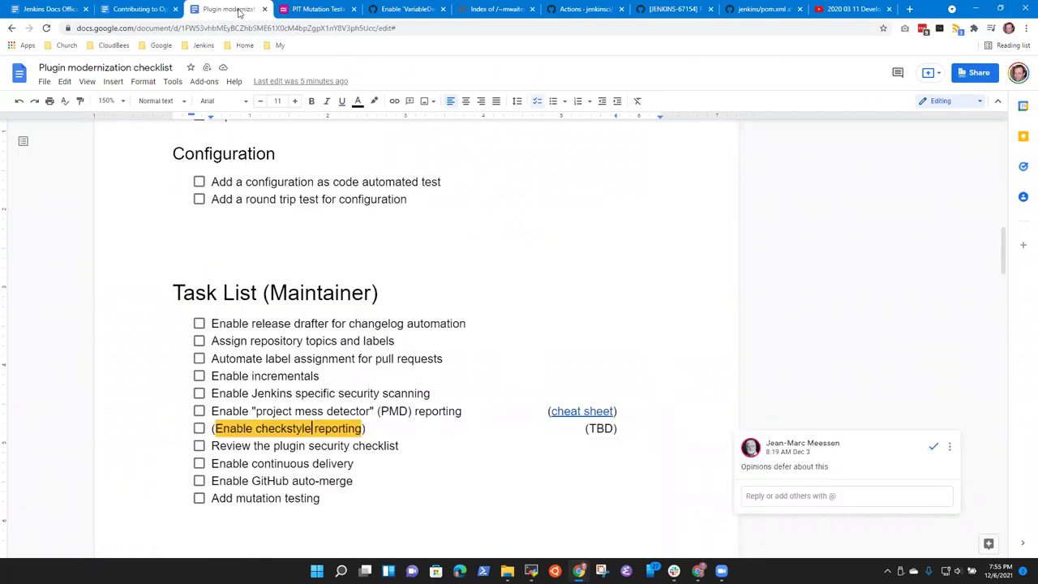
scroll(332, 335, "down", 3)
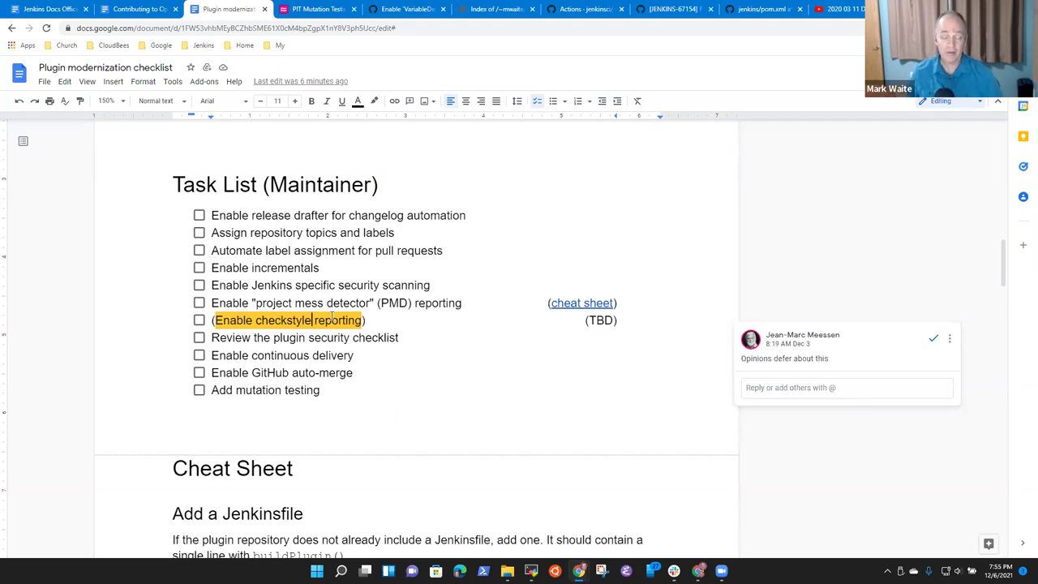
key("Up")
key("Up")
key("Up")
key("Up")
key("Up")
key("Up")
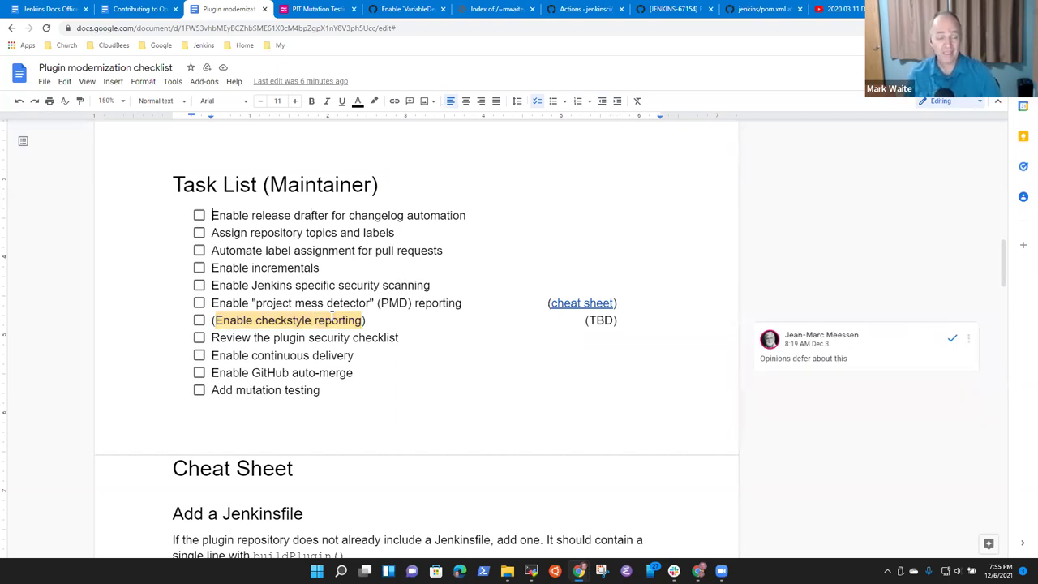
key("Up")
key("Up")
key("Up")
key("Up")
key("Up")
key("Up")
key("Up")
key("Up")
key("Up")
key("Up")
key("Up")
key("Up")
key("Up")
key("Up")
key("Up")
key("Up")
key("Up")
key("Up")
key("Up")
key("Up")
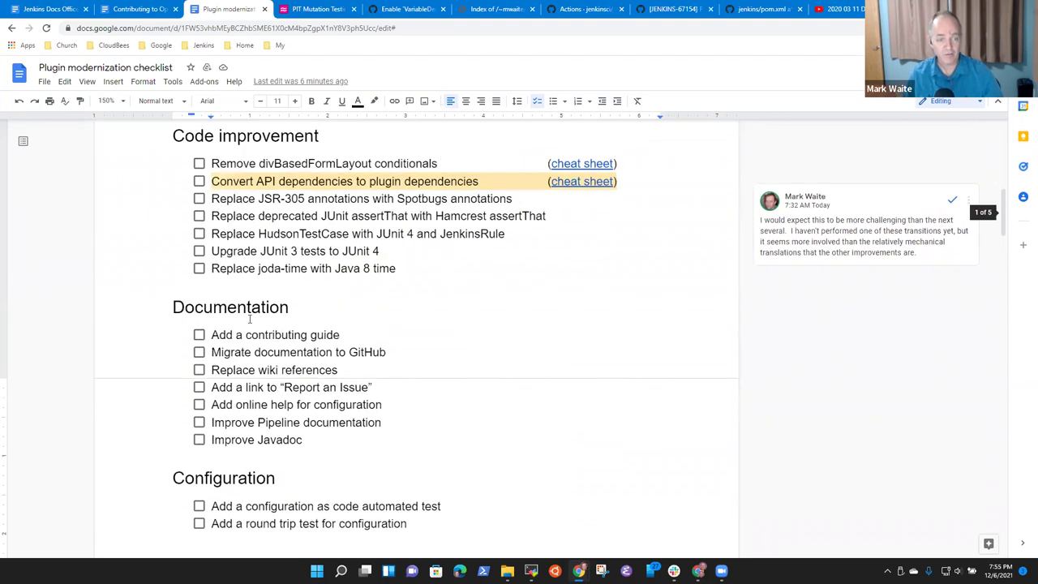
Step: Go through the maintainer tasks covering release drafter, pull request labels, security scanning and checkstyle reporting, and compare them with the Documentation section
double_click(258, 310)
scroll(252, 332, "down", 4)
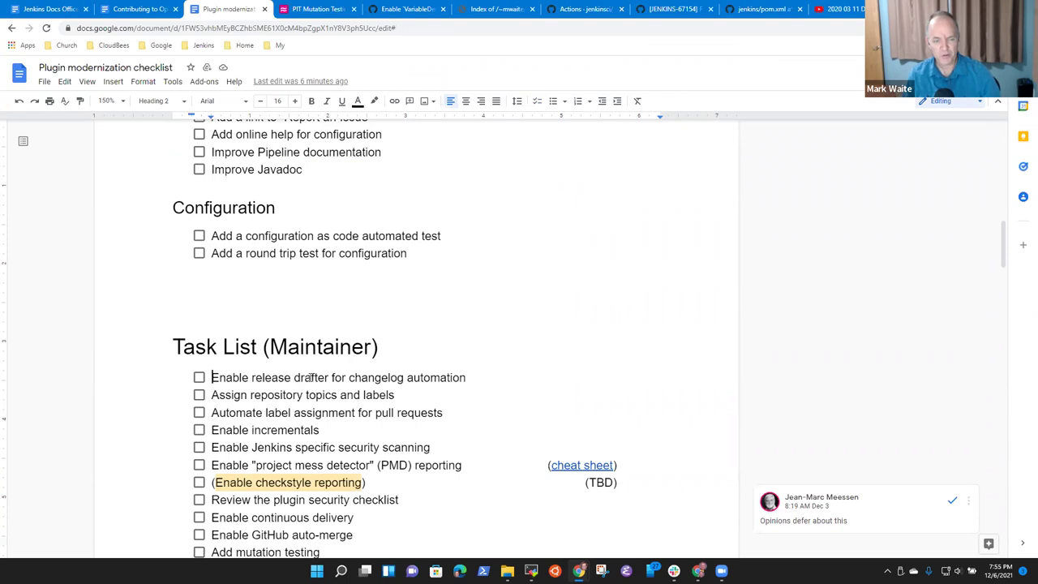
left_click_drag(211, 377, 538, 394)
key("shift+Home")
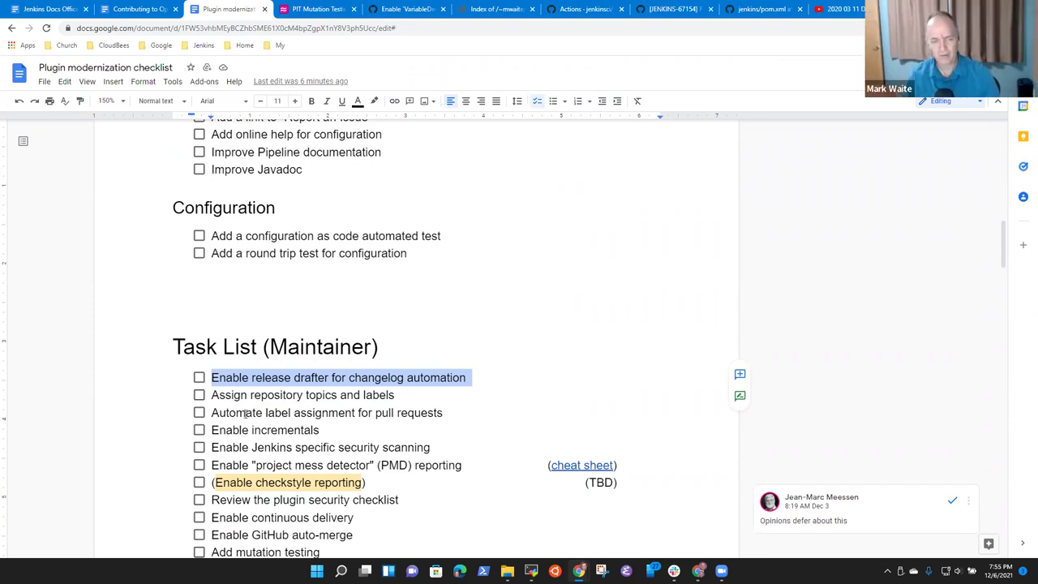
left_click_drag(442, 412, 210, 412)
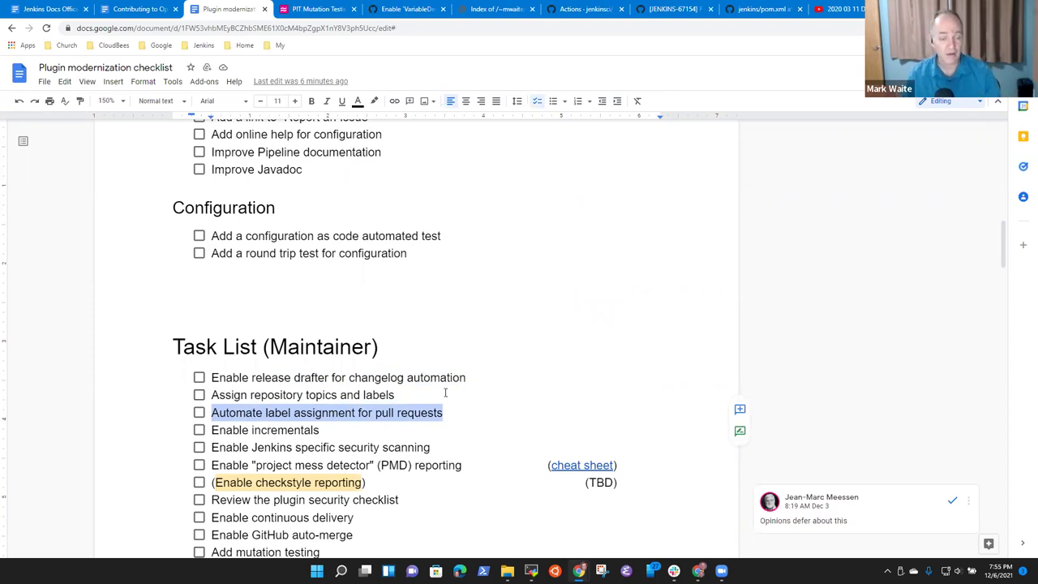
left_click(425, 447)
left_click_drag(430, 446, 370, 485)
left_click(370, 485)
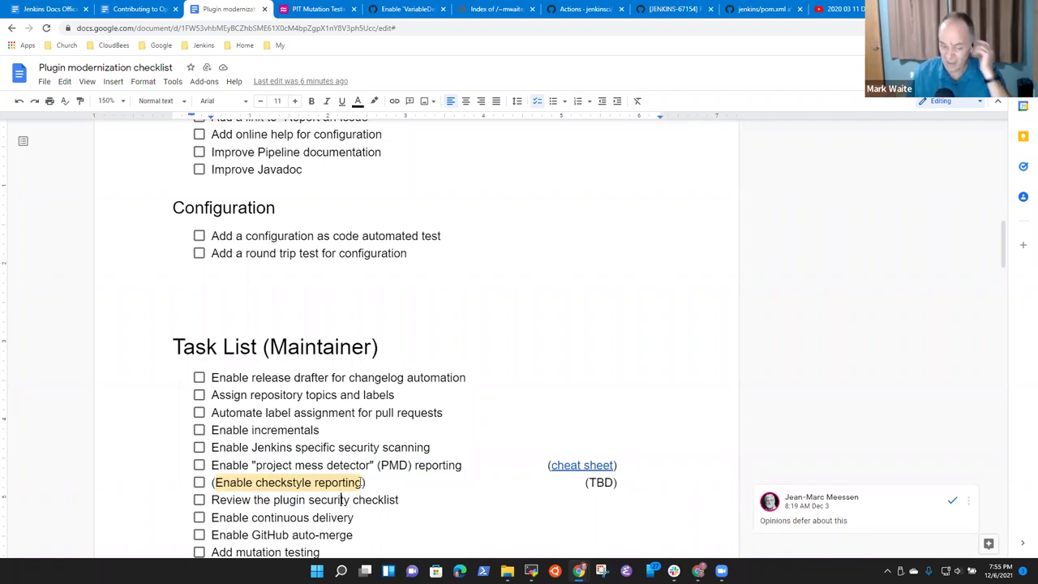
scroll(367, 498, "down", 2)
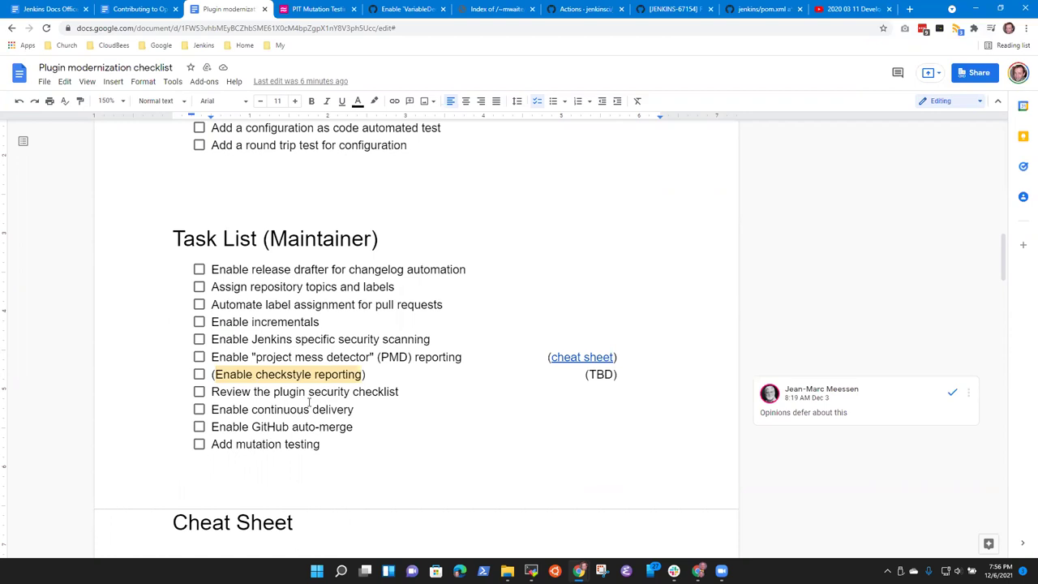
scroll(243, 340, "up", 4)
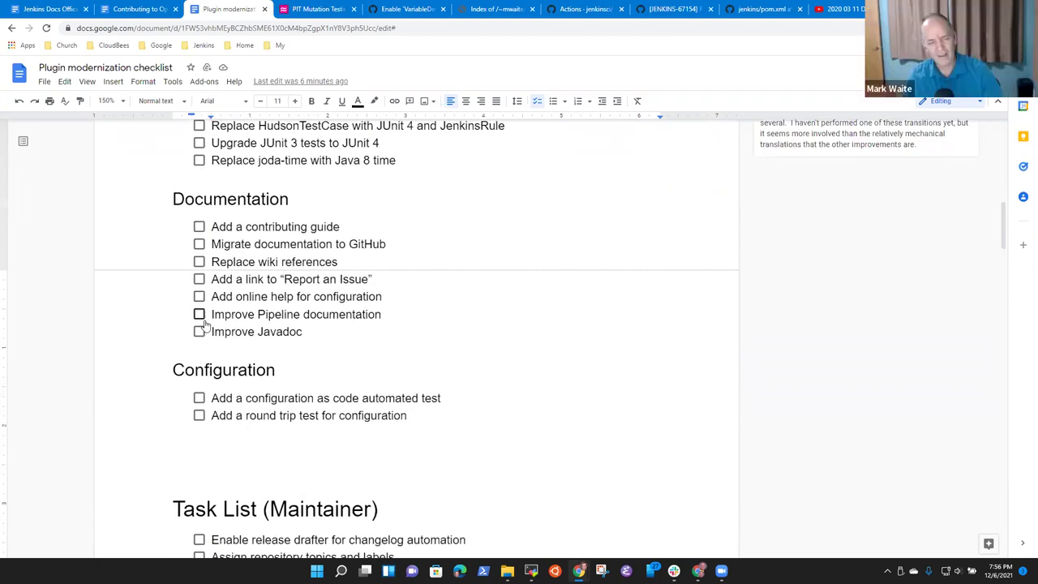
scroll(196, 276, "up", 1)
Step: Move "Add a contributing guide" below "Migrate documentation to GitHub" in the checklist's Documentation section
left_click_drag(170, 253, 294, 255)
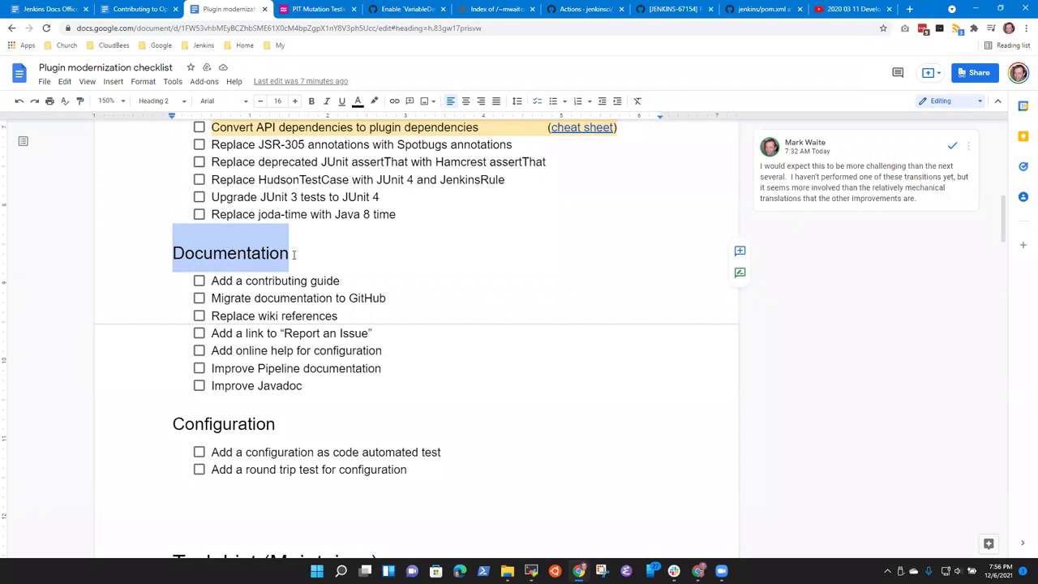
left_click(397, 298)
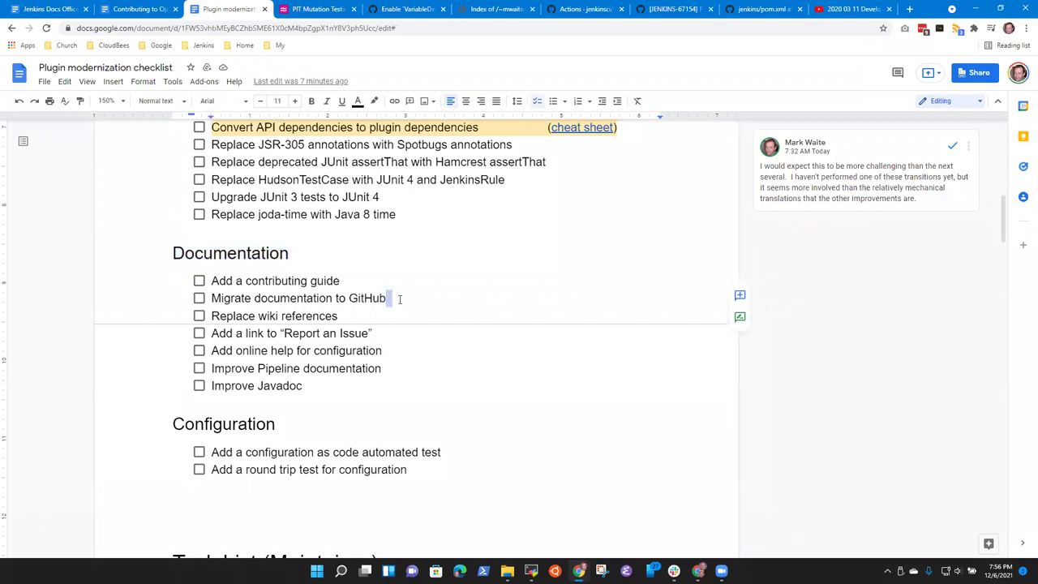
key("Up")
key("shift+Home")
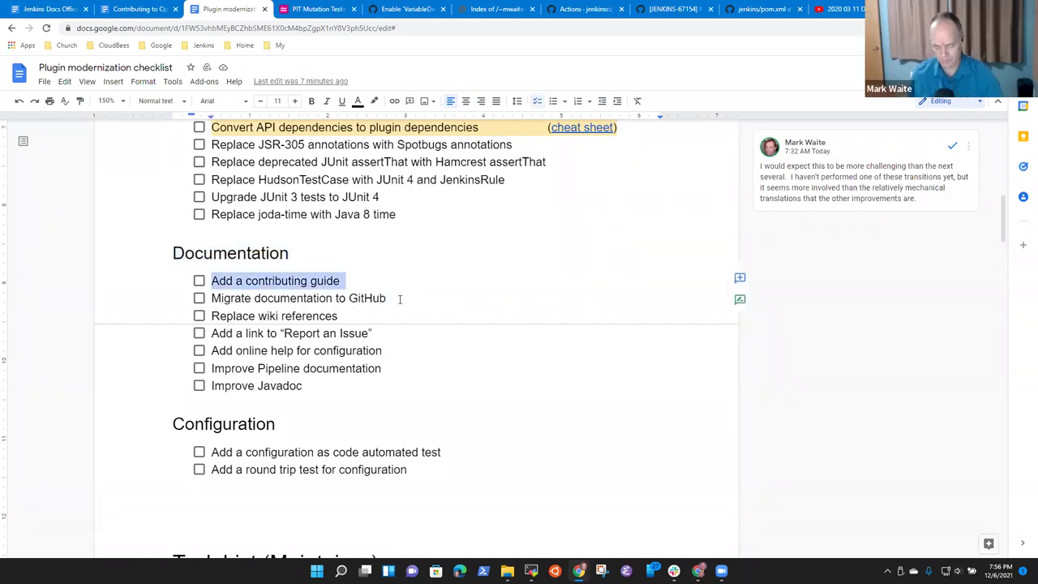
key("ctrl+x")
key("Down")
key("ctrl+v")
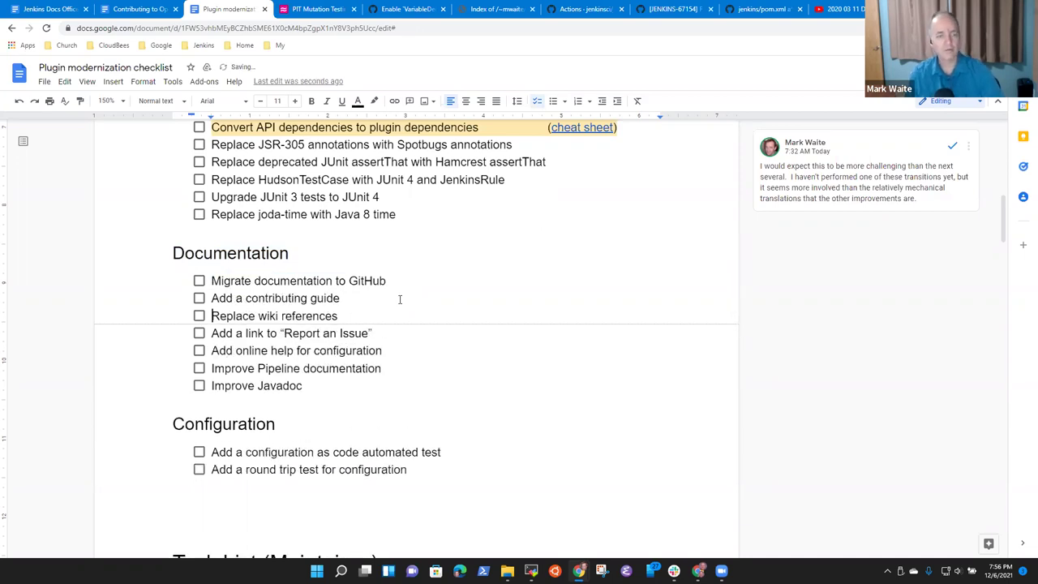
Step: Move "Replace wiki references" above "Add a contributing guide" in the Documentation section
key("shift+End")
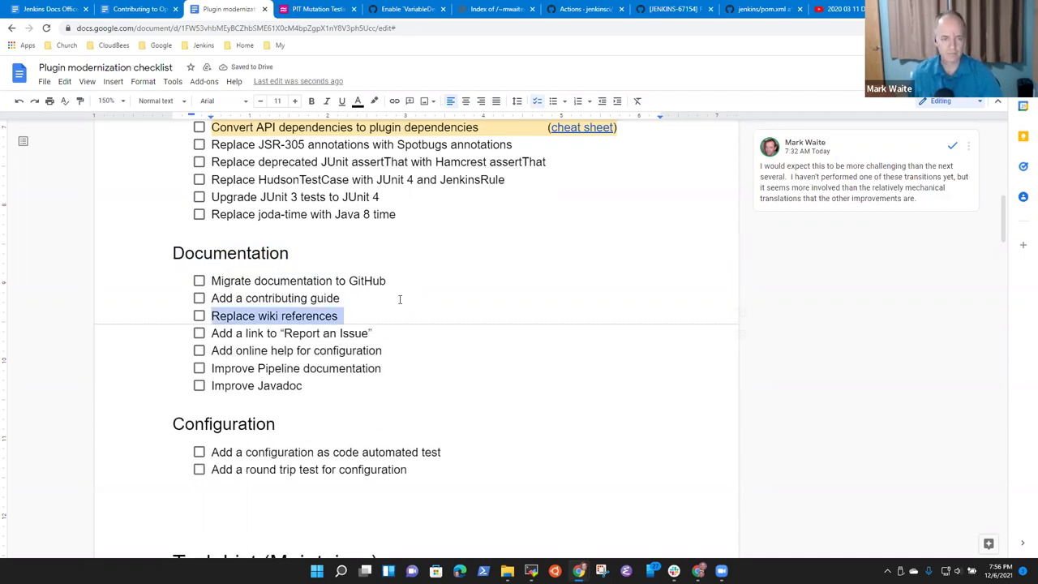
key("ctrl+x")
key("Up")
key("ctrl+v")
key("Down")
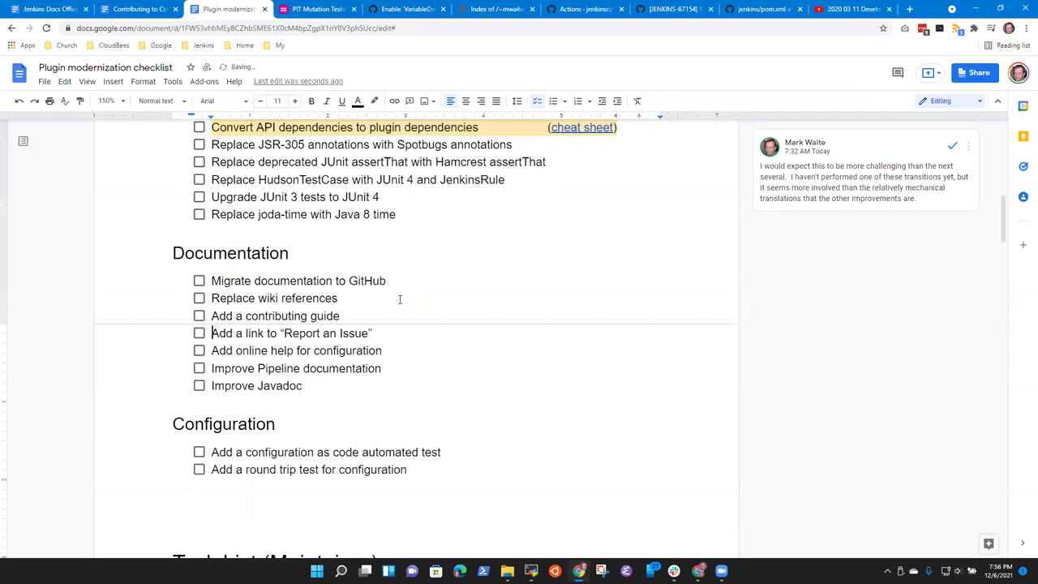
Step: Reword the "Improve Pipeline documentation" item as "Improve Pipeline steps documentation"
key("Down")
key("Down")
key("Up")
key("Down")
type("steps")
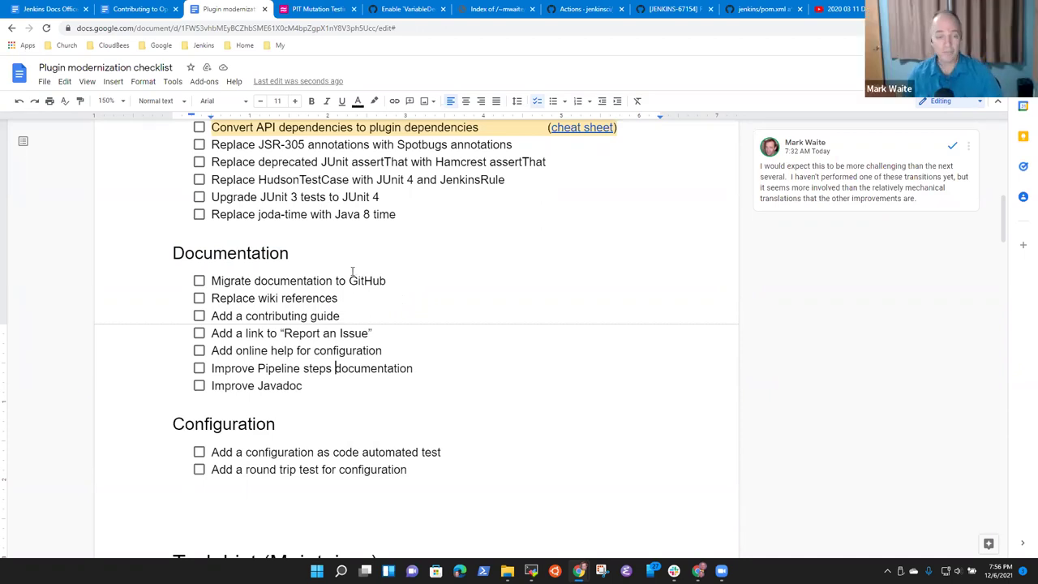
Step: Review how the checklist divides its tasks between the "Task list (contributor)" and "Task List (Maintainer)" headings
scroll(373, 320, "up", 5)
scroll(388, 327, "up", 4)
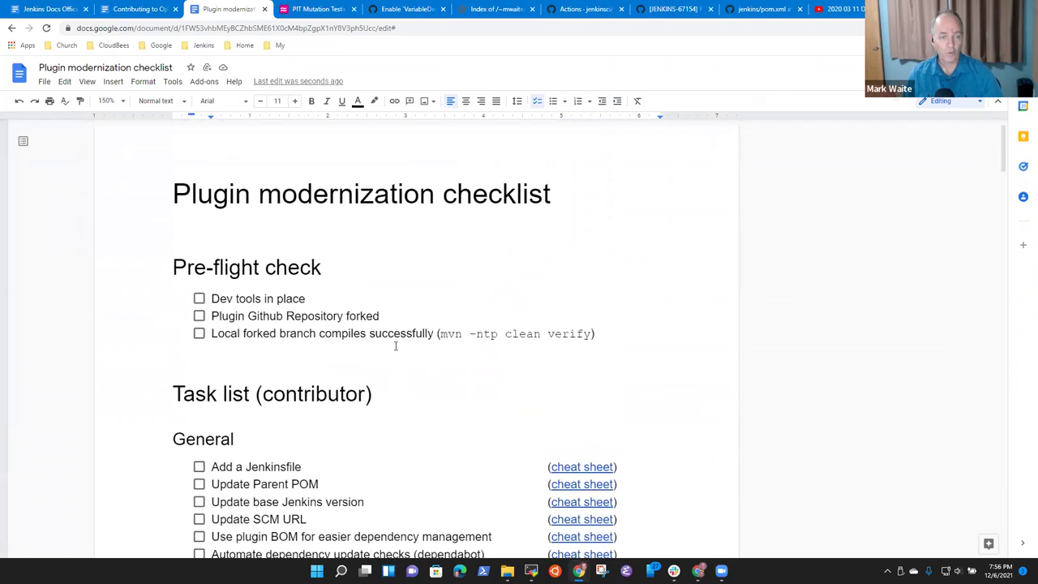
scroll(335, 357, "down", 3)
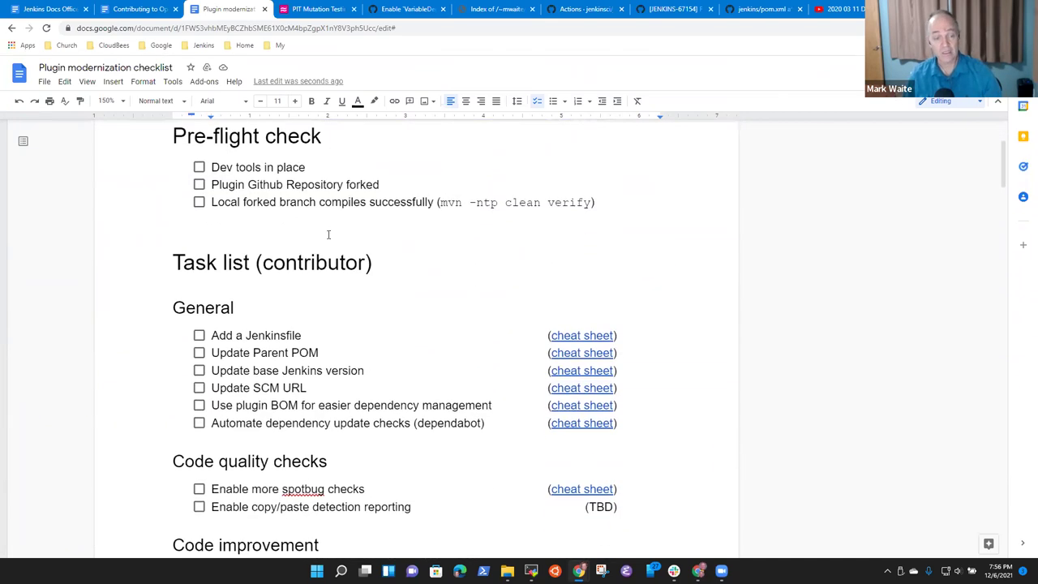
scroll(327, 234, "down", 2)
left_click_drag(175, 154, 378, 187)
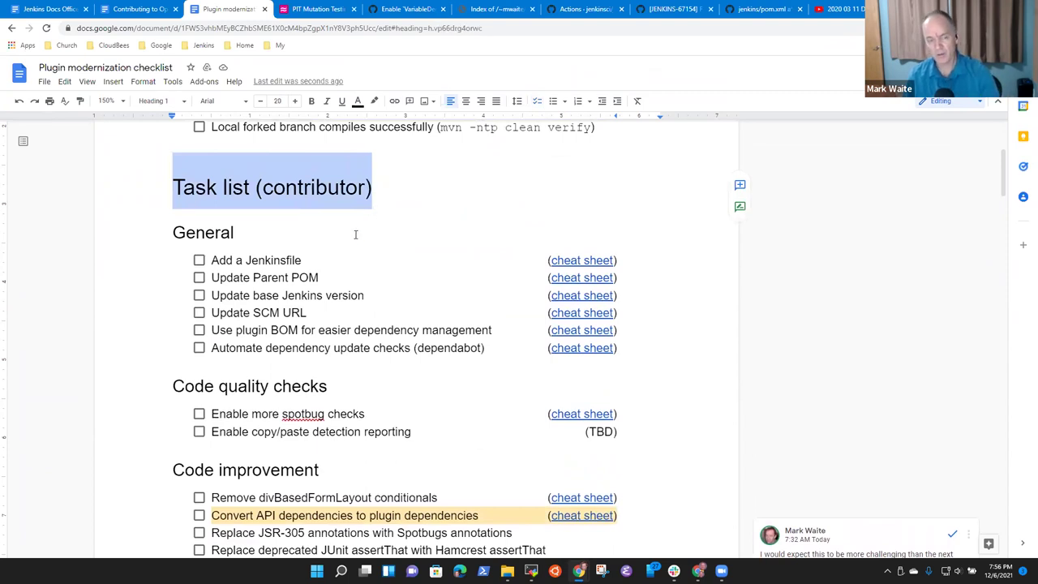
scroll(355, 234, "down", 9)
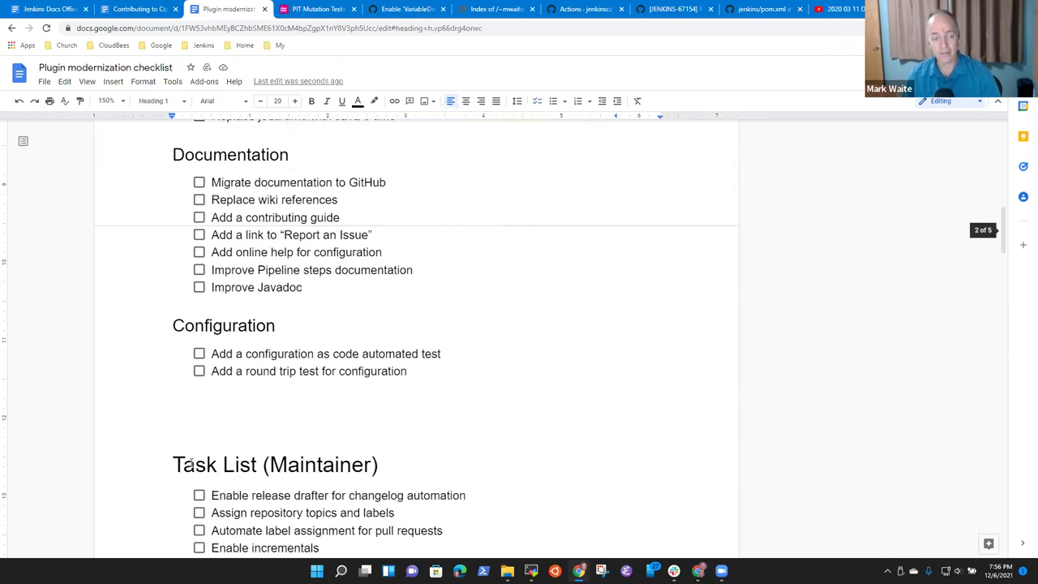
left_click_drag(185, 462, 363, 464)
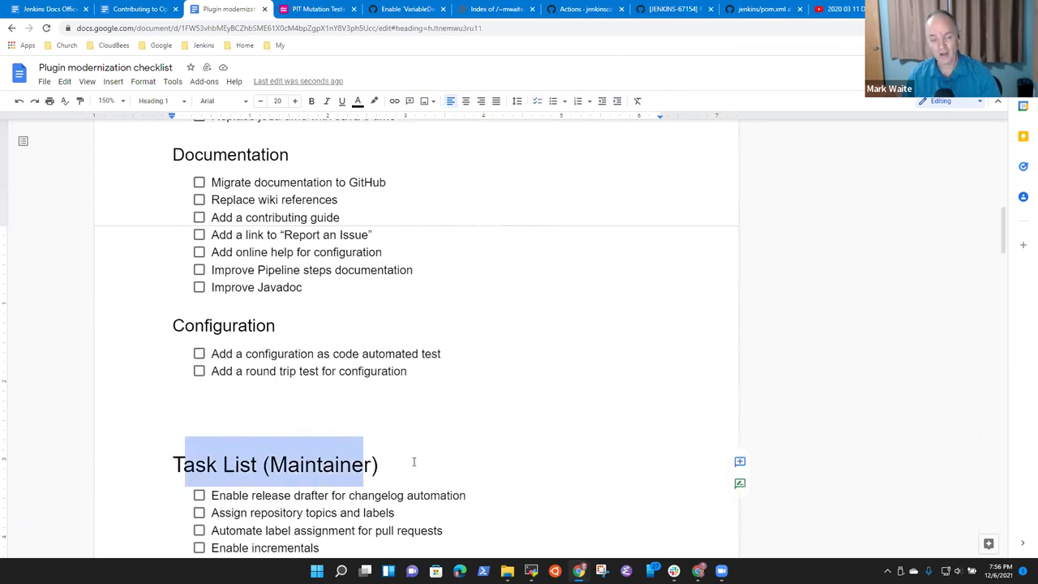
left_click(413, 462)
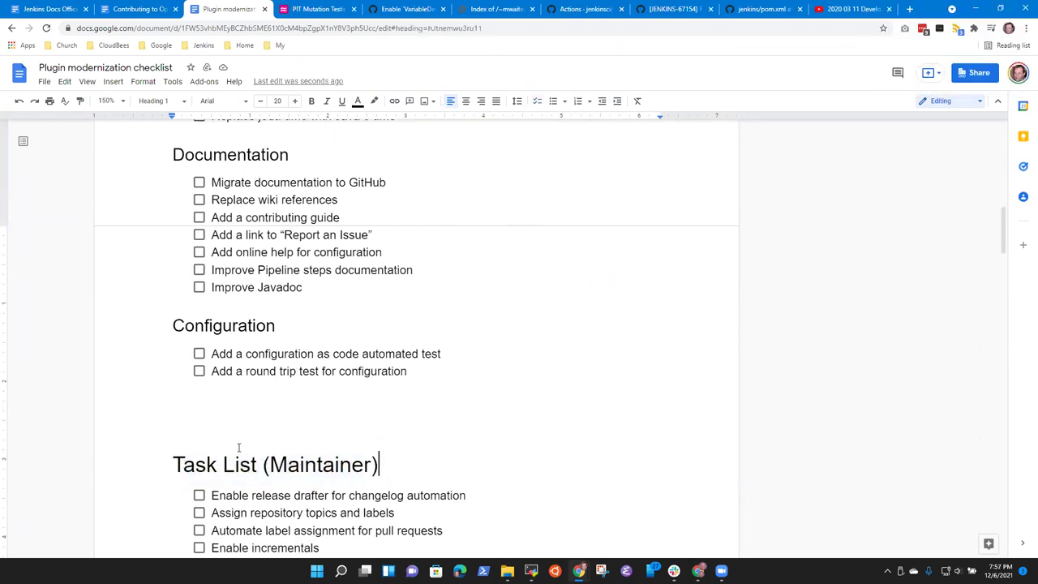
scroll(308, 389, "up", 2)
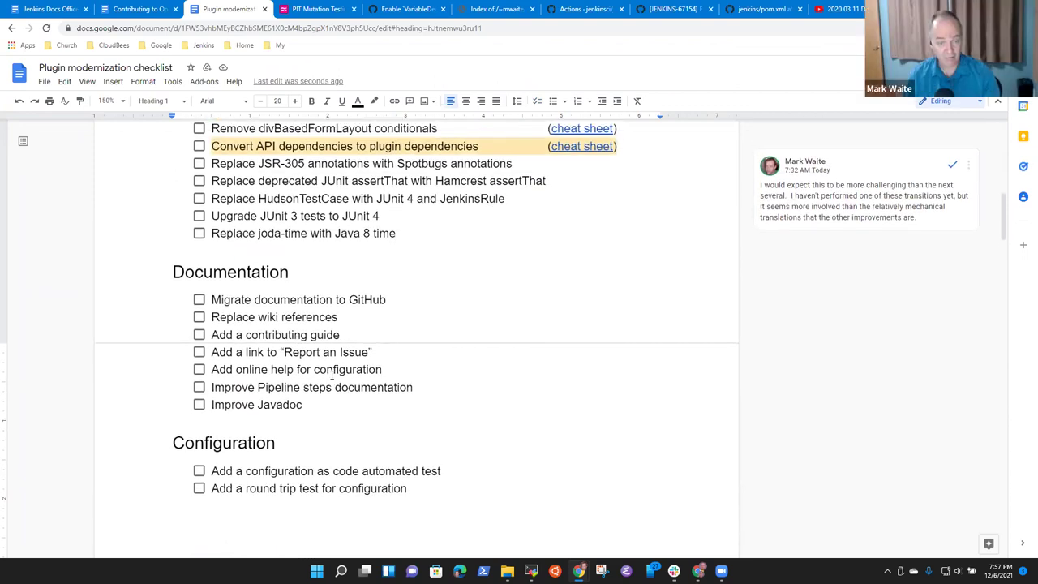
scroll(331, 374, "up", 3)
scroll(234, 335, "up", 3)
scroll(174, 362, "down", 1)
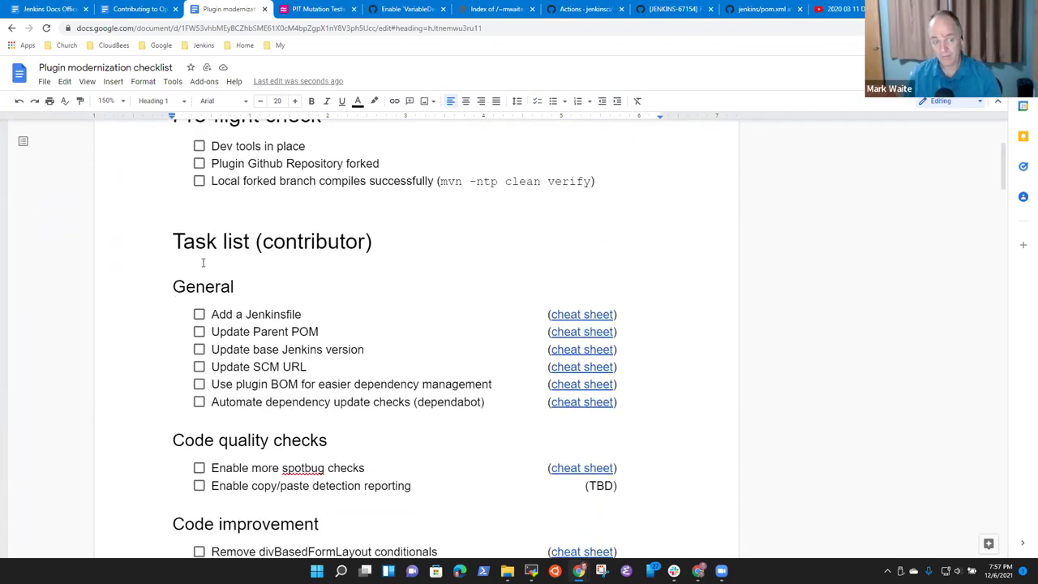
scroll(202, 262, "down", 2)
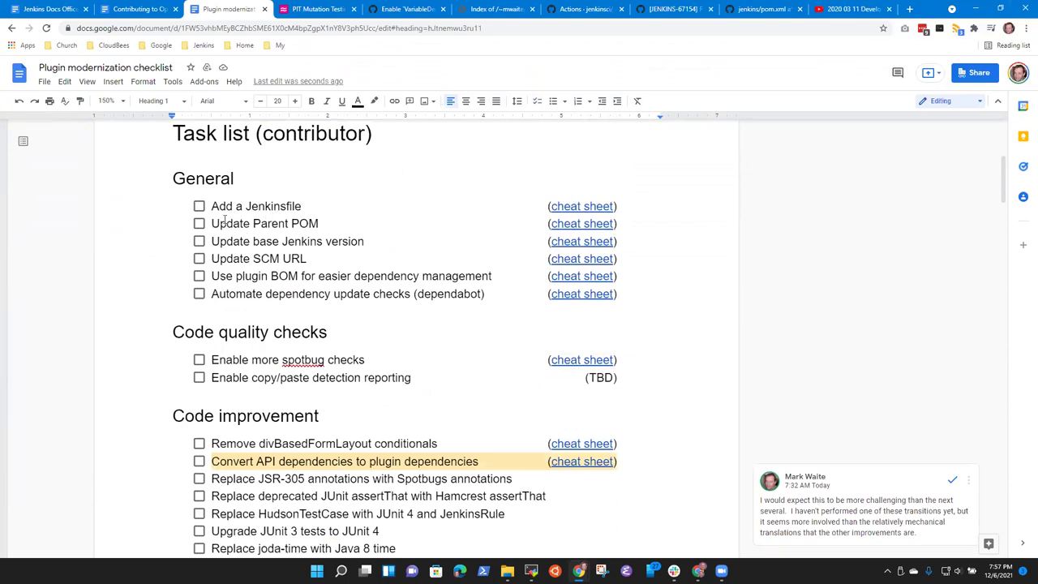
Step: Highlight the contributor task list from its heading through the Configuration items to examine its extent, and clear the selection
scroll(200, 152, "up", 1)
left_click(201, 152)
scroll(200, 152, "up", 1)
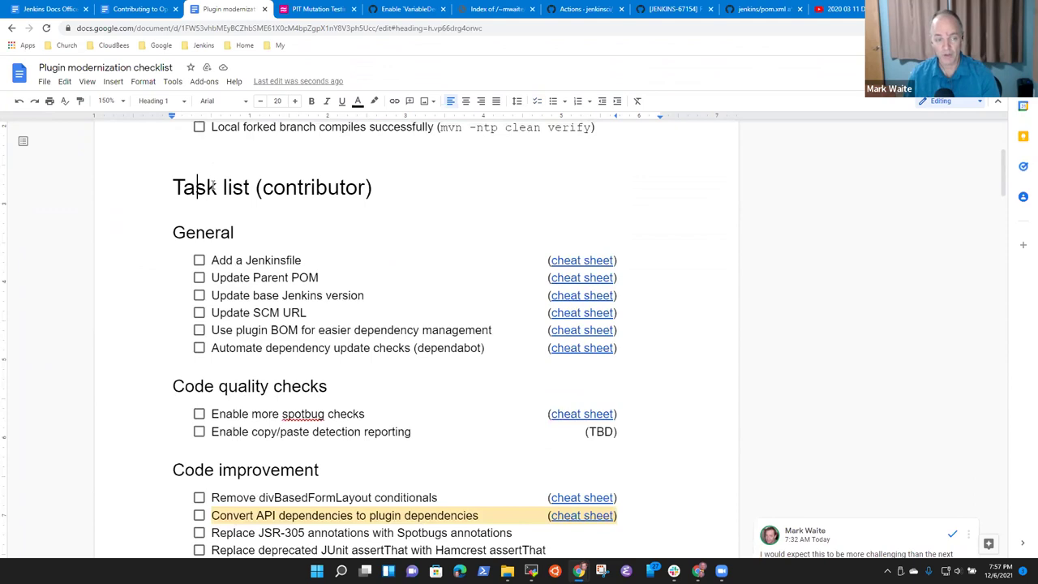
key("Home")
key("shift+Down")
key("shift+Down")
key("shift+Down")
key("shift+Down")
key("shift+Down")
key("shift+Down")
key("shift+Down")
key("shift+Down")
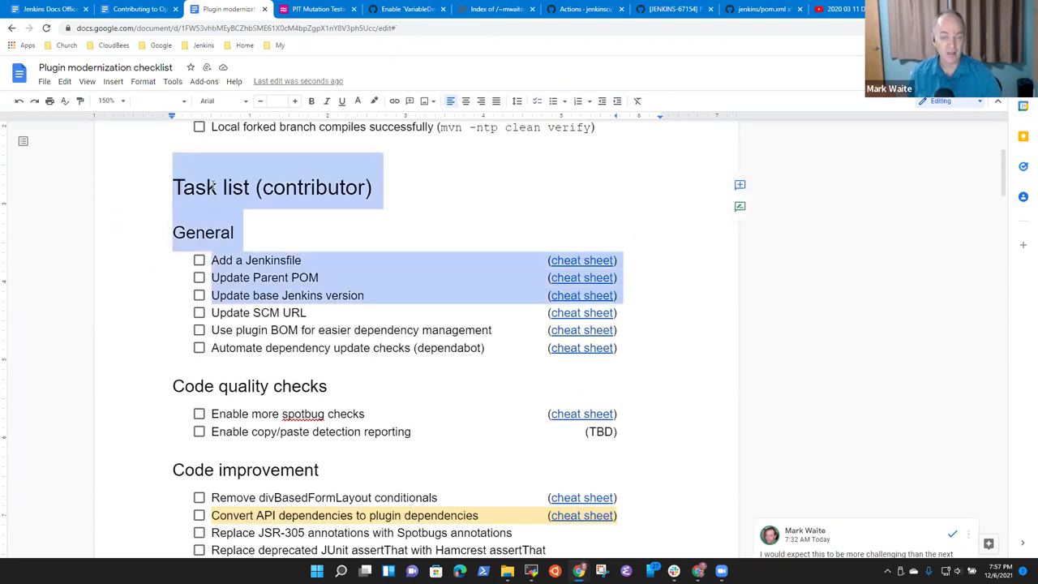
key("shift+Down")
key("shift+Down")
key("shift+Down")
key("shift+Down")
key("shift+Down")
key("shift+Down")
key("shift+Down")
key("shift+Down")
key("shift+Down")
key("shift+Down")
key("shift+Down")
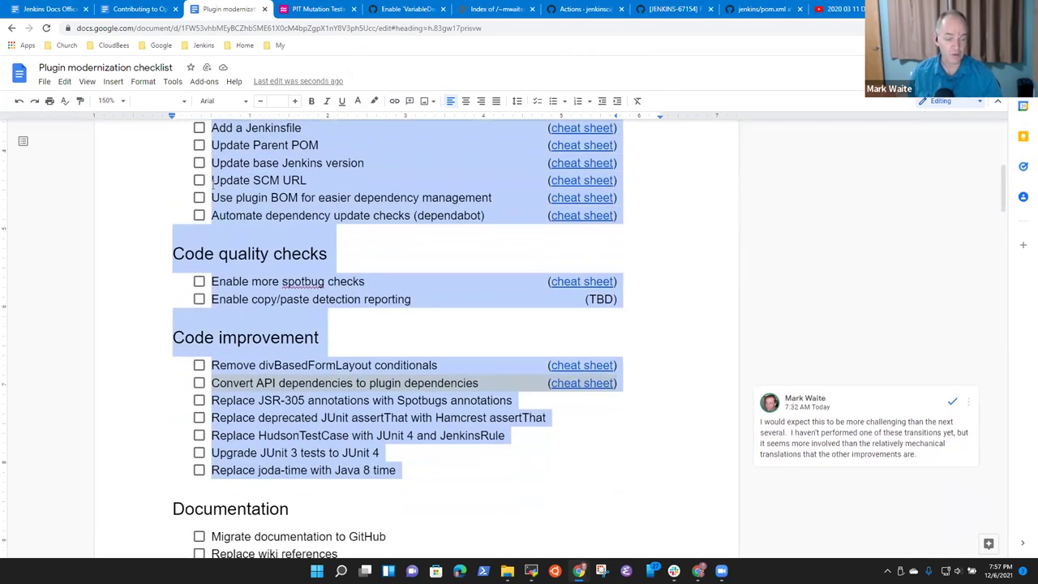
key("shift+Down")
key("shift+Down")
key("shift+Down")
key("shift+Down")
key("shift+Down")
key("shift+Down")
key("shift+Down")
key("shift+Down")
key("shift+Down")
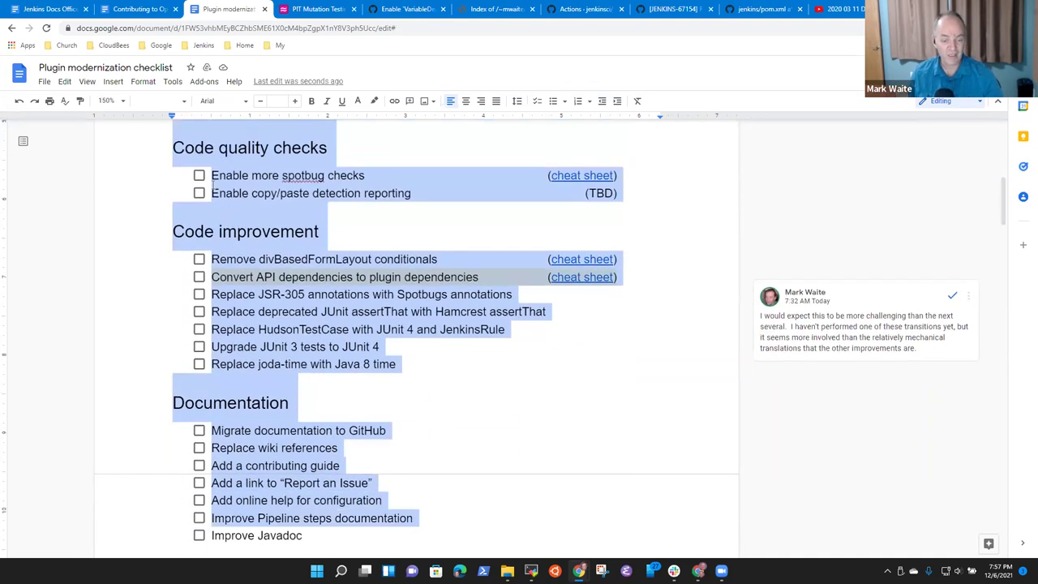
key("shift+Down")
key("shift+Down")
key("shift+Down")
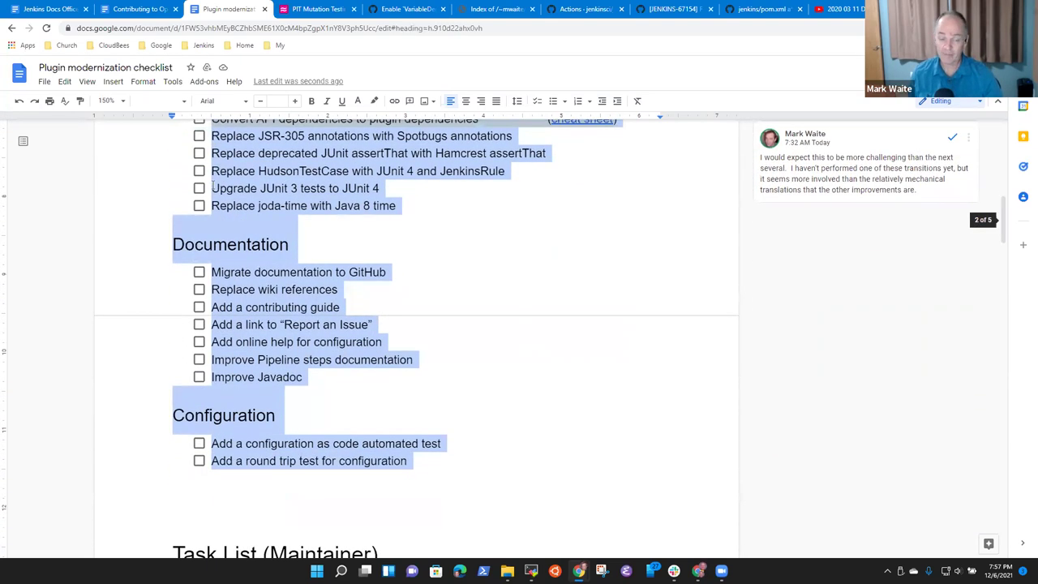
key("Right")
key("Left")
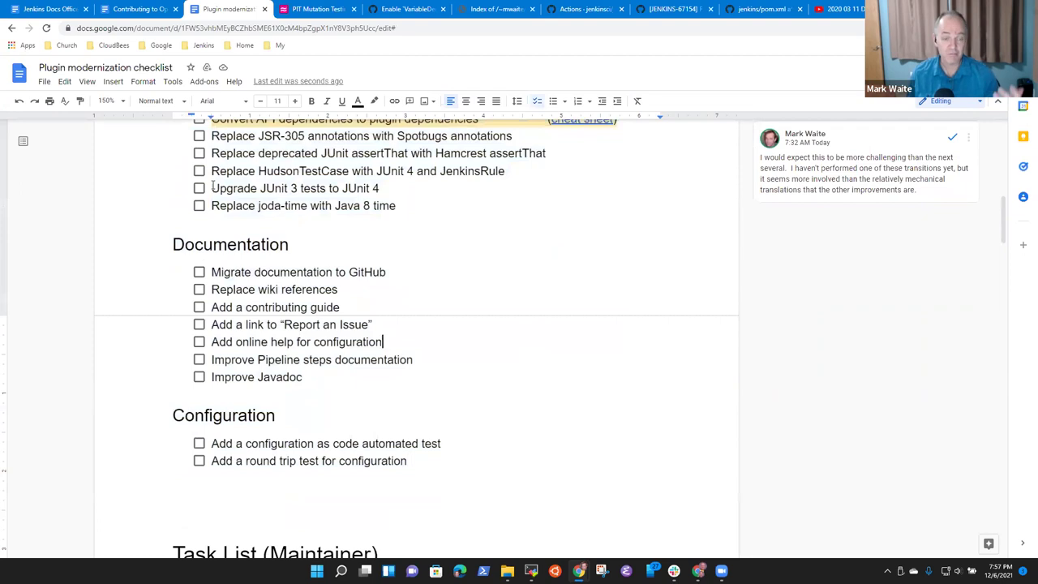
Step: Look over the Code quality checks, Code improvement and Documentation sections of the contributor task list
key("Up")
key("Up")
key("Up")
key("Up")
key("Up")
key("Up")
key("Up")
key("Up")
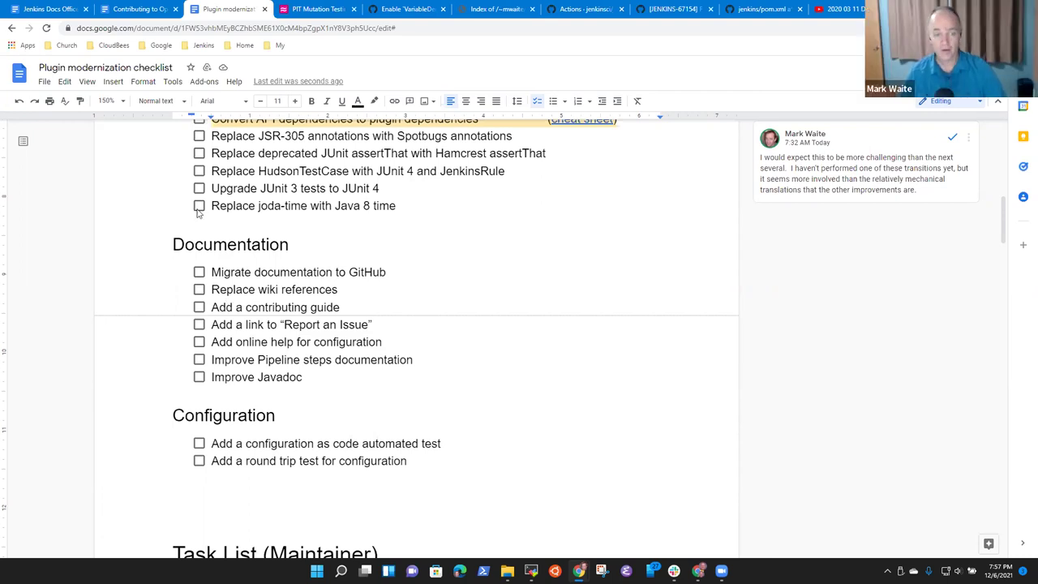
scroll(306, 281, "up", 3)
scroll(306, 281, "up", 2)
left_click(310, 312)
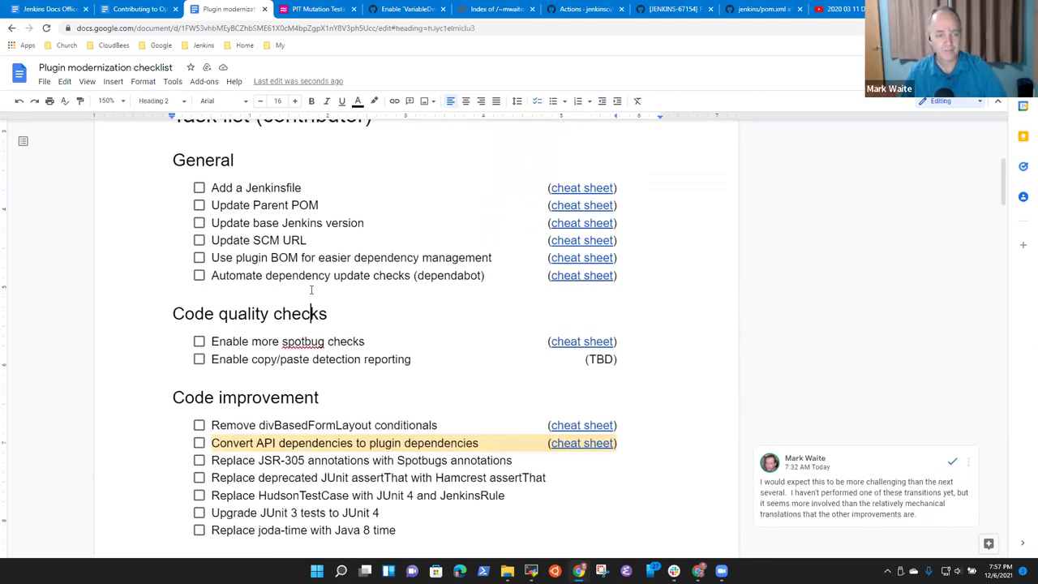
scroll(324, 270, "down", 4)
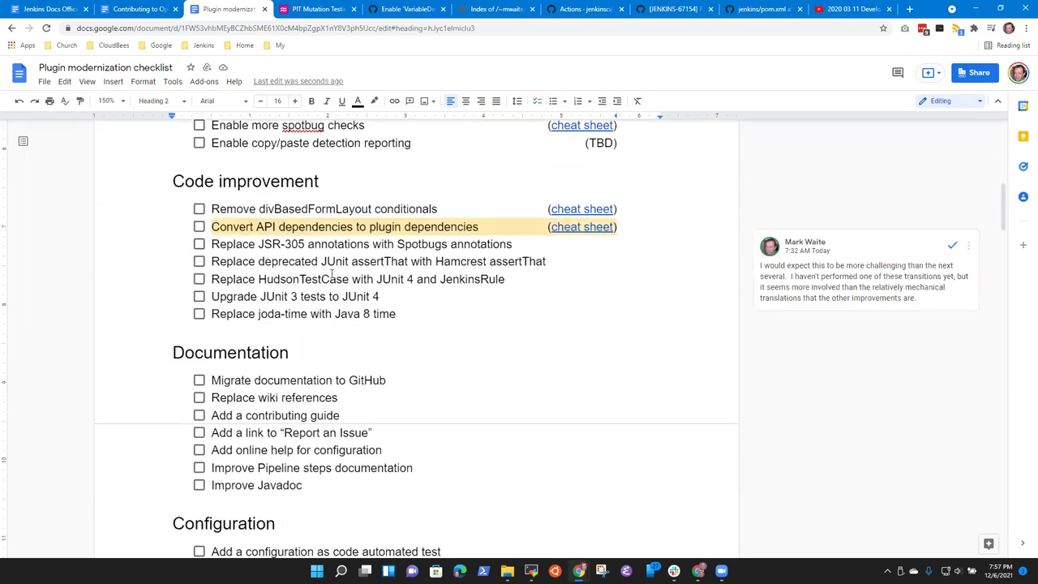
Step: Switch to the "Contributing to Open Source" workbook and go to its "Migrate documentation to GitHub" section from the table of contents
left_click(352, 272)
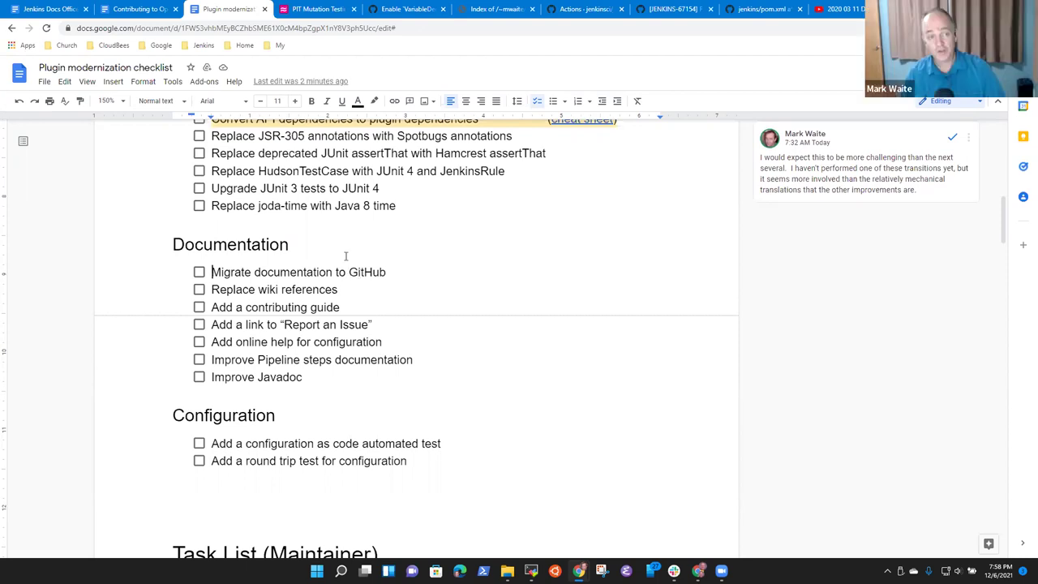
left_click(134, 8)
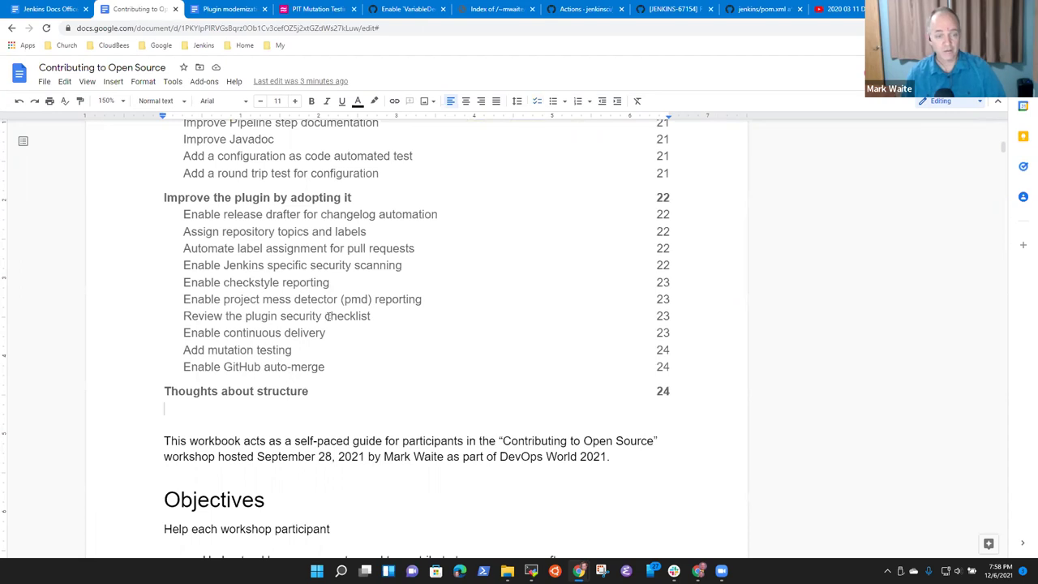
scroll(273, 341, "up", 3)
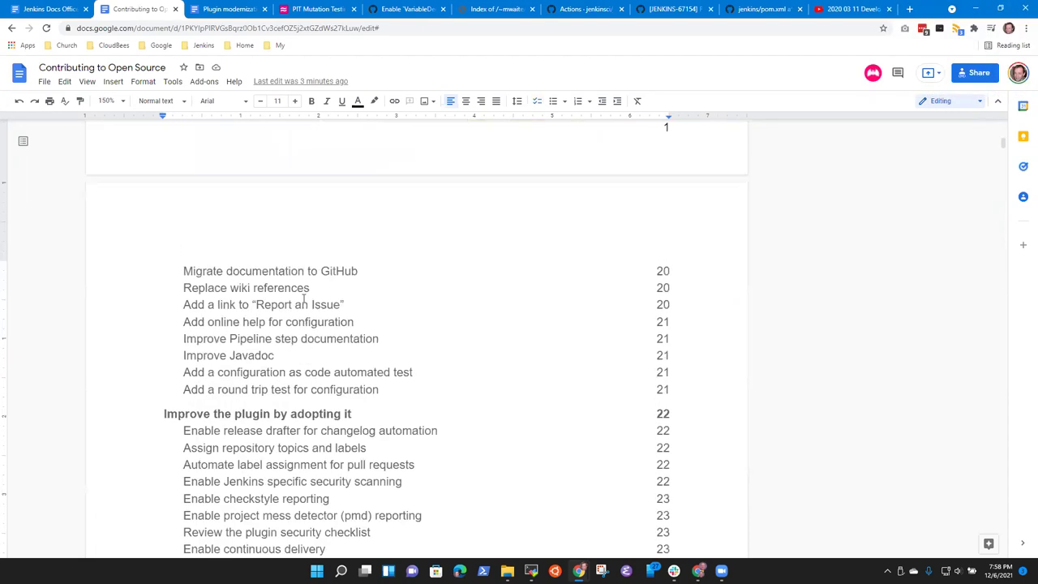
left_click(305, 272)
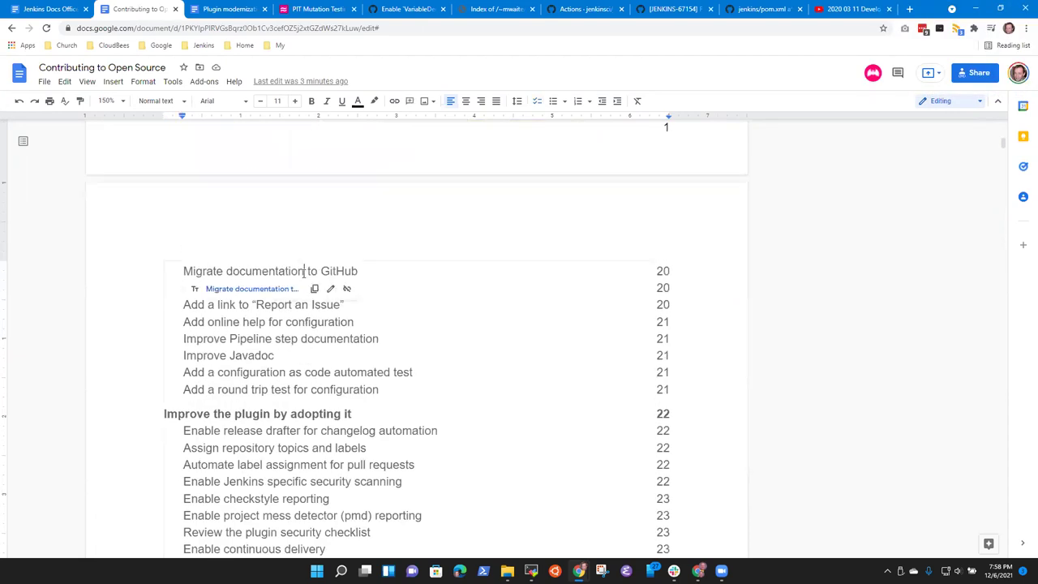
left_click(261, 290)
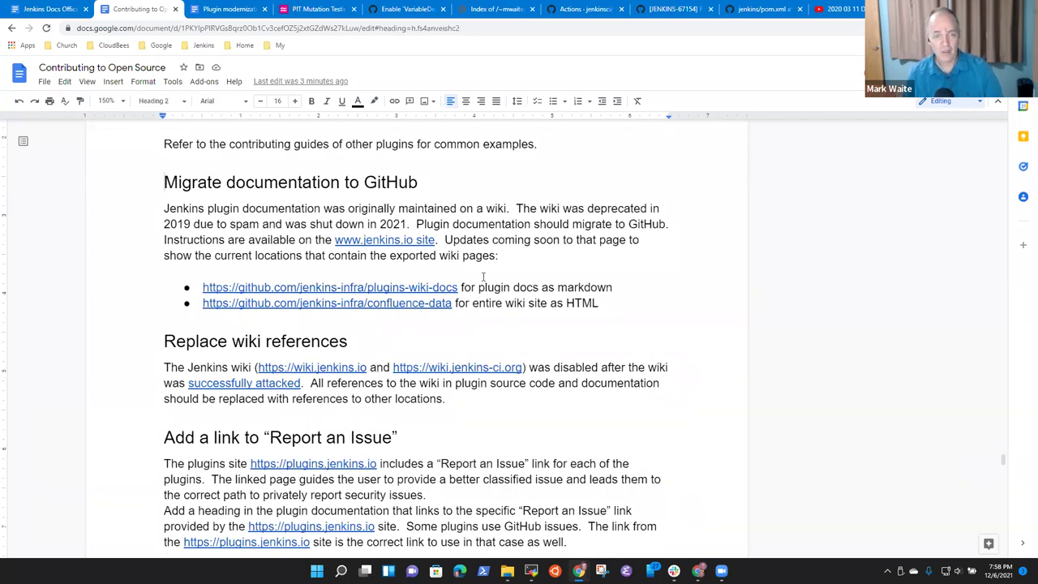
left_click(381, 240)
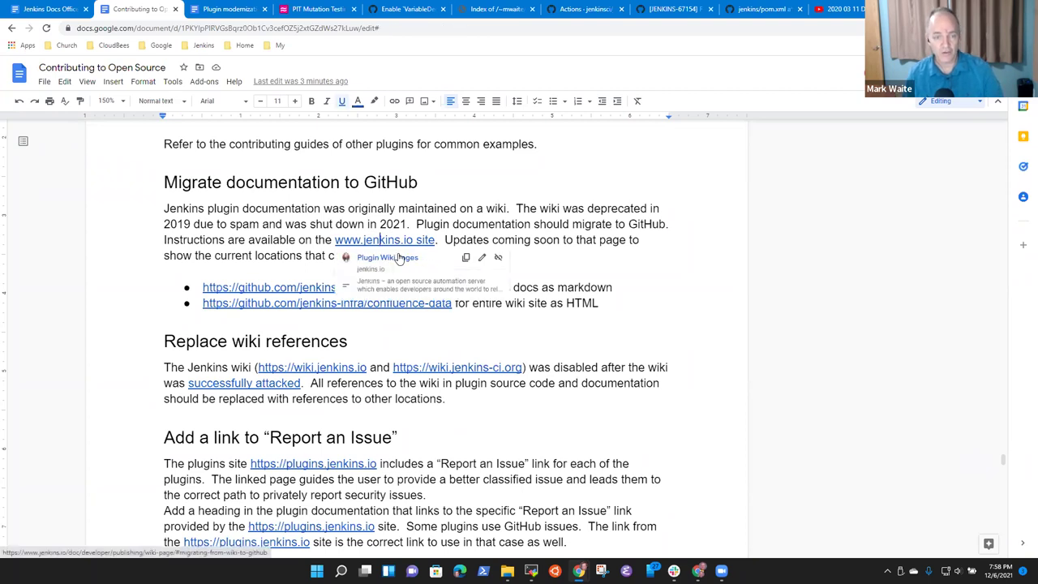
left_click(398, 256)
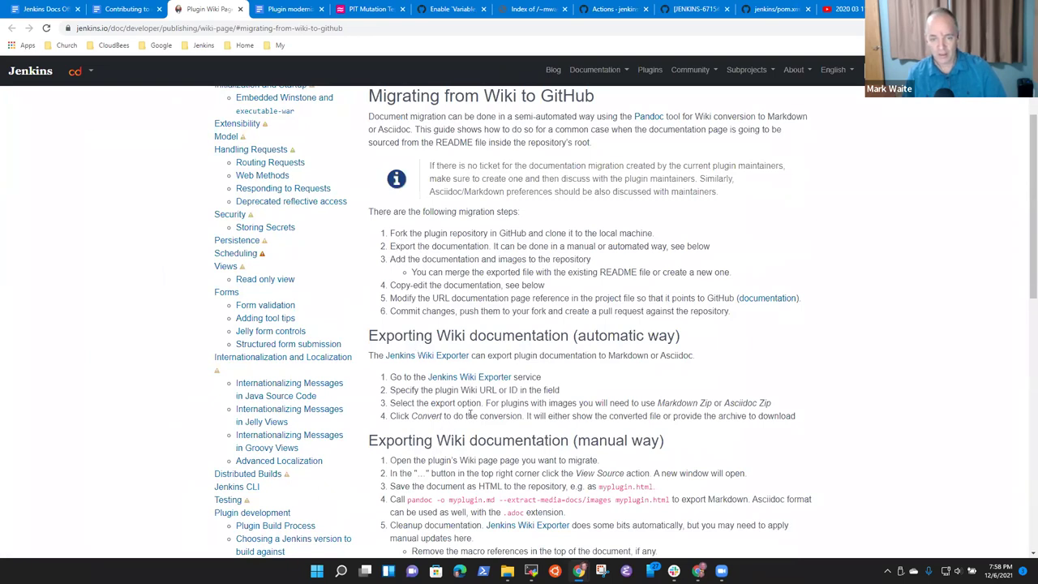
scroll(470, 414, "down", 5)
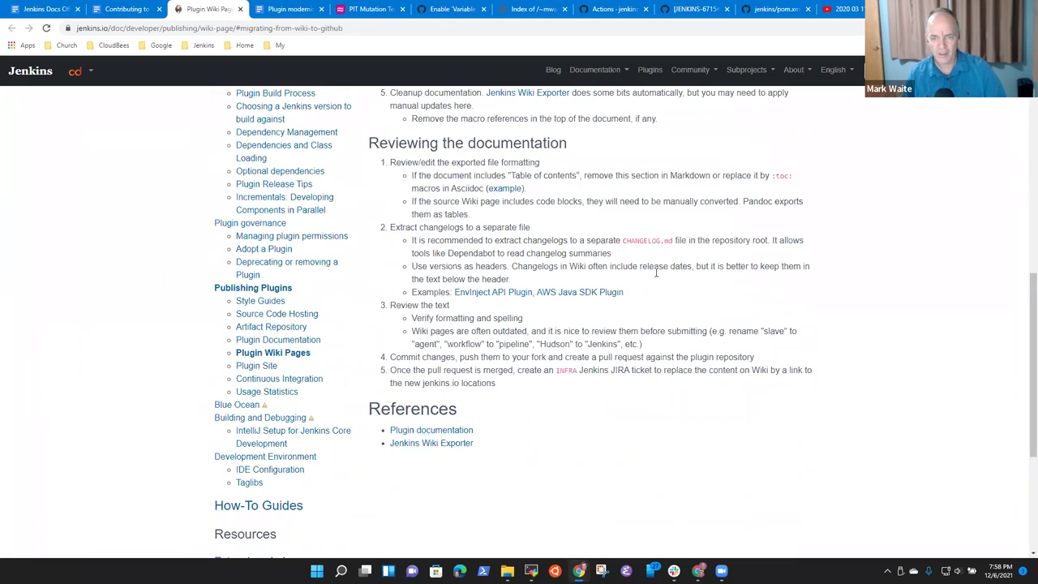
scroll(723, 240, "up", 15)
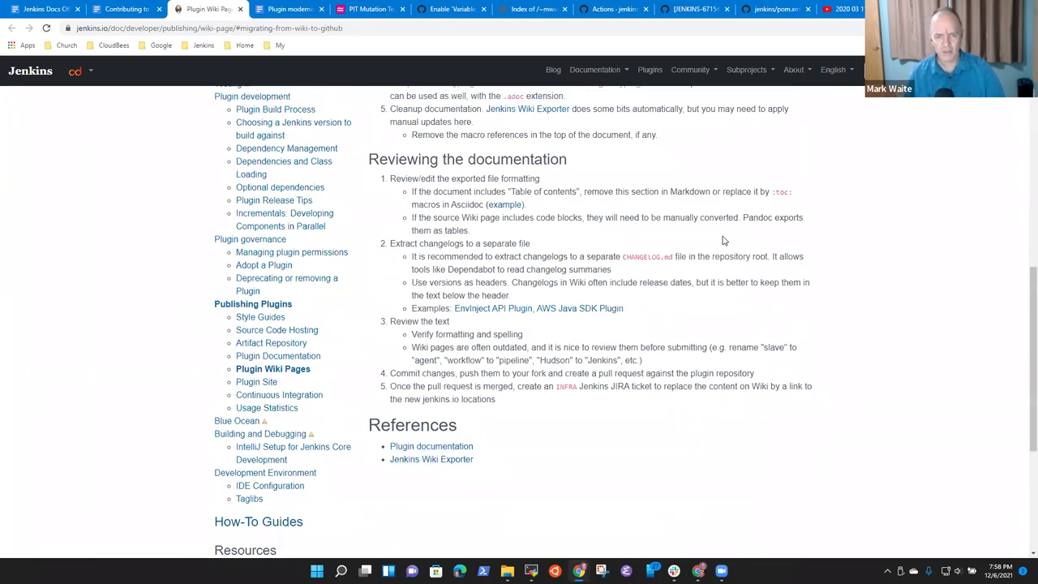
Step: Search the Plugin Wiki Pages article for "pom.xml" and the Jenkins site for "documentation", and look over the topics list
key("ctrl+f")
type("pom.xml")
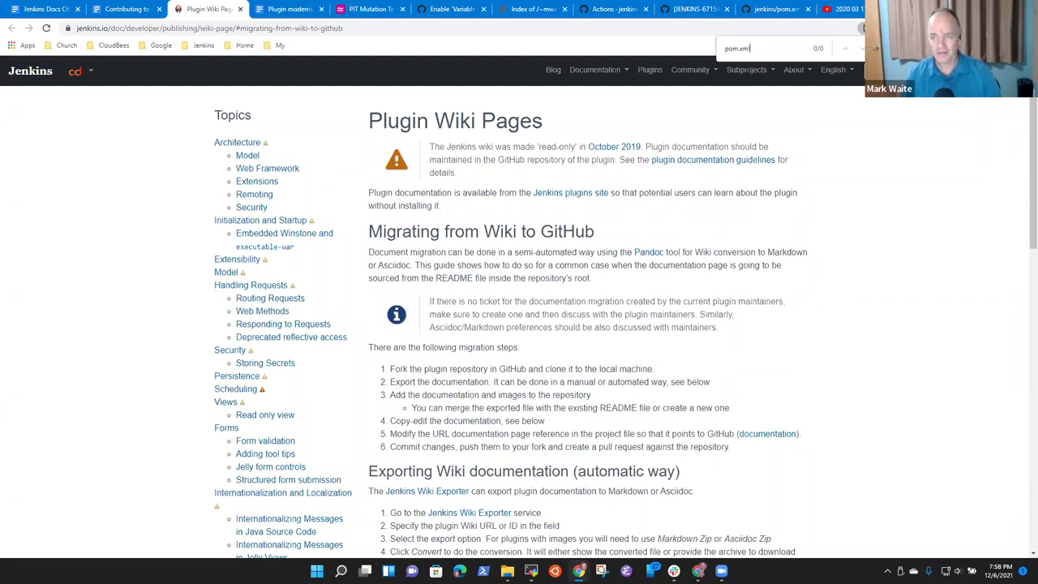
key("Escape")
type("document")
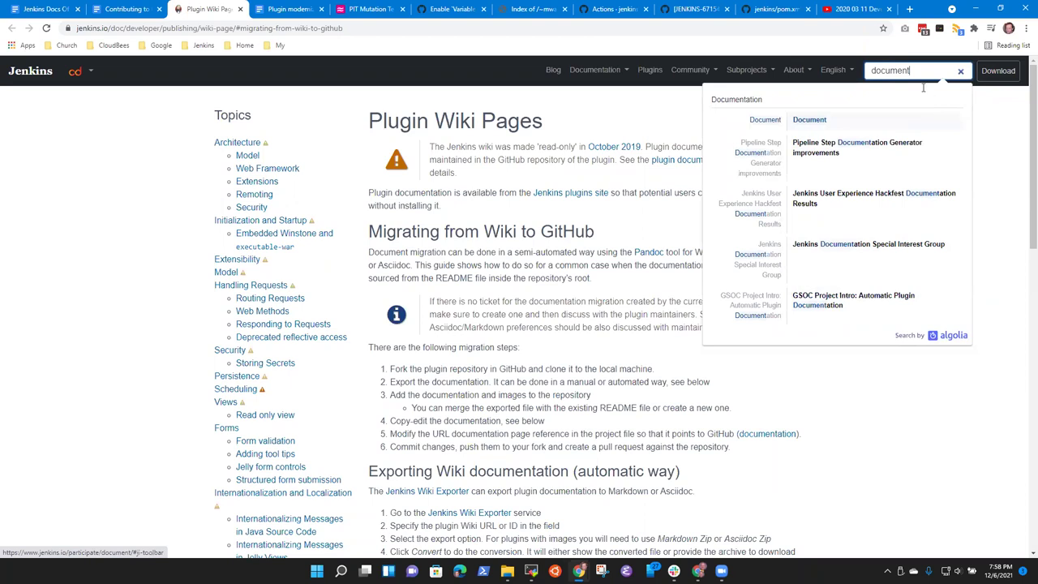
type("ation")
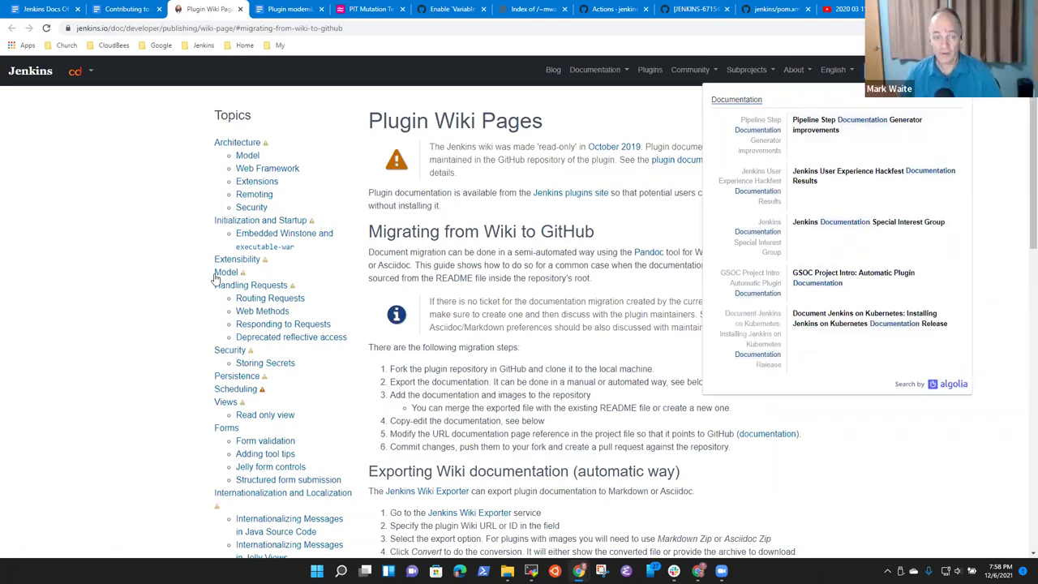
scroll(240, 314, "down", 2)
scroll(241, 314, "down", 2)
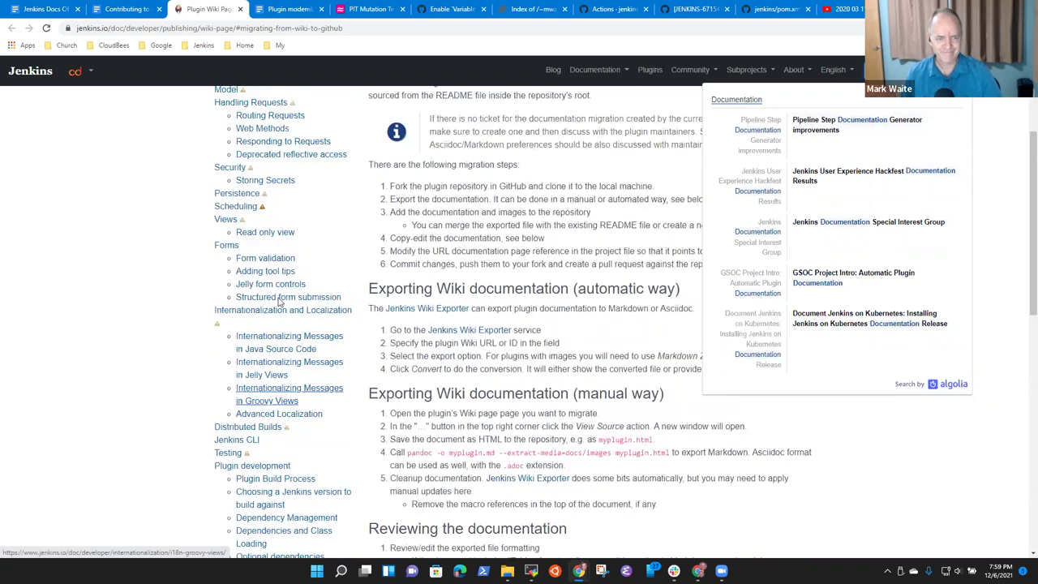
scroll(243, 300, "up", 4)
left_click(181, 189)
key("ctrl+d")
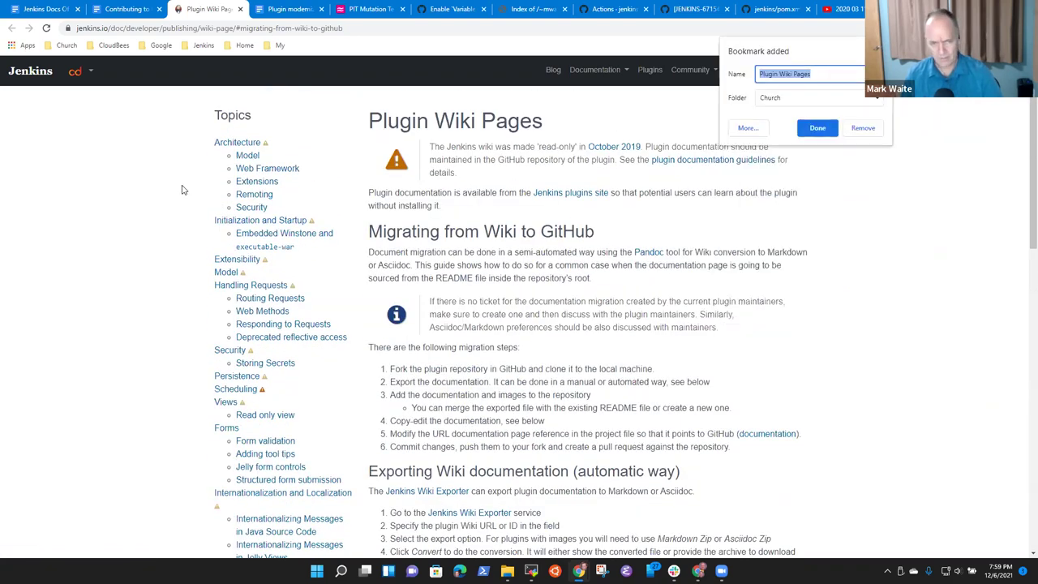
key("Escape")
Step: Find the occurrences of "document" on the Plugin Wiki Pages article and open the Plugin Documentation page
key("ctrl+f")
type("docuemnt")
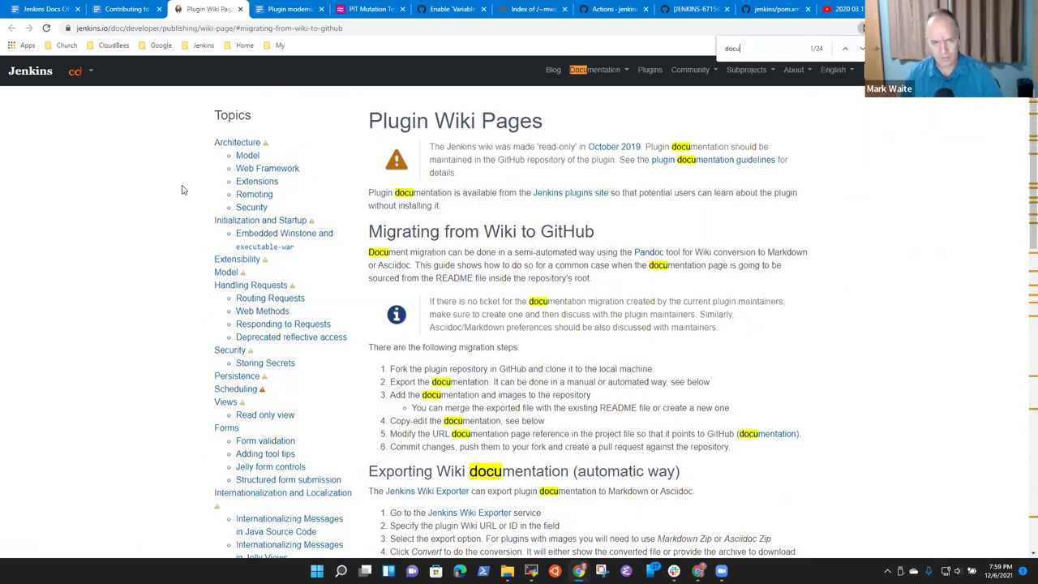
key("BackSpace")
type("ment")
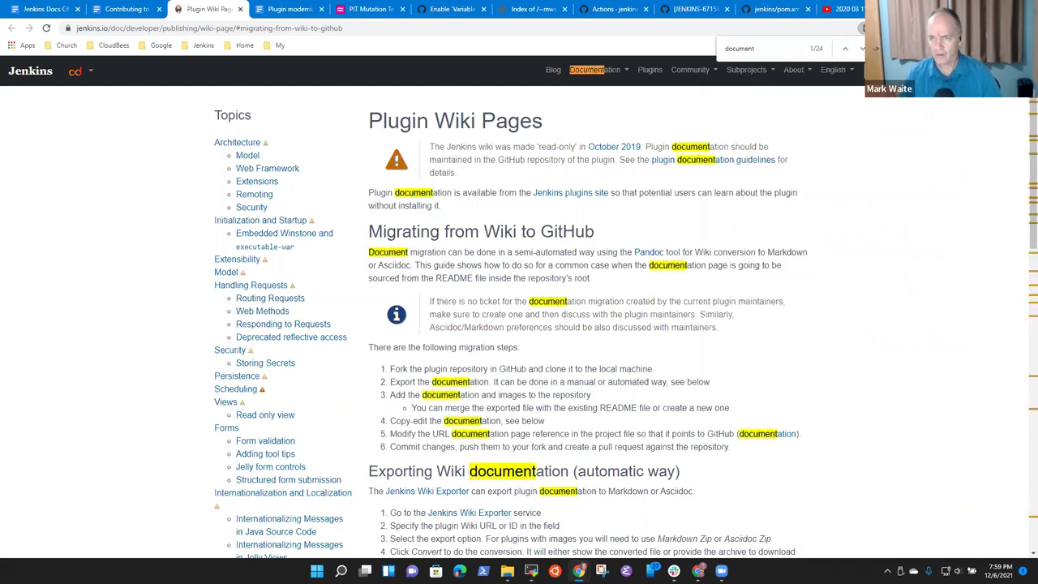
key("Return")
key("Return")
key("Return")
key("Return")
key("Return")
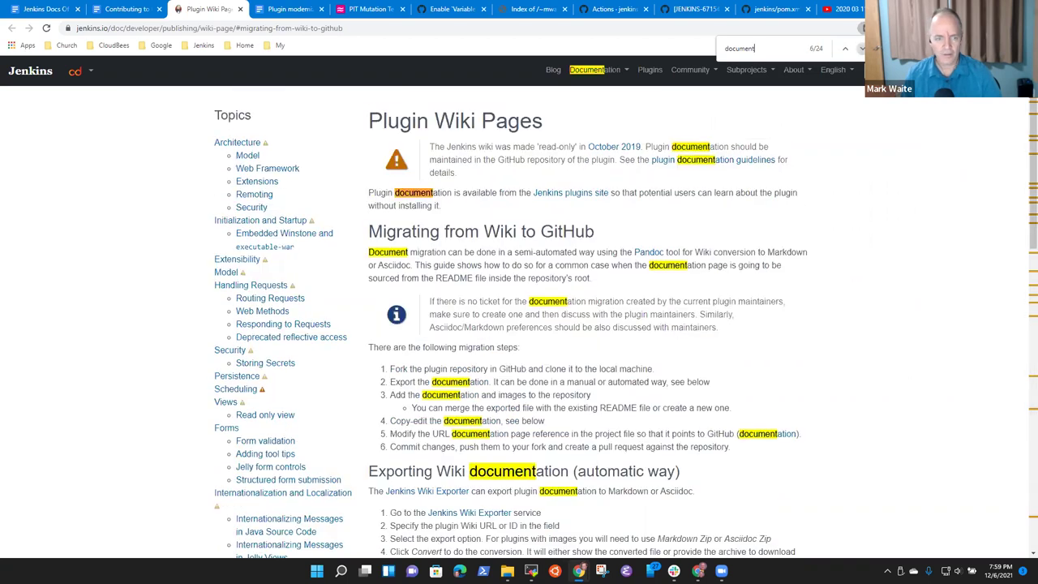
left_click(843, 52)
left_click(843, 52)
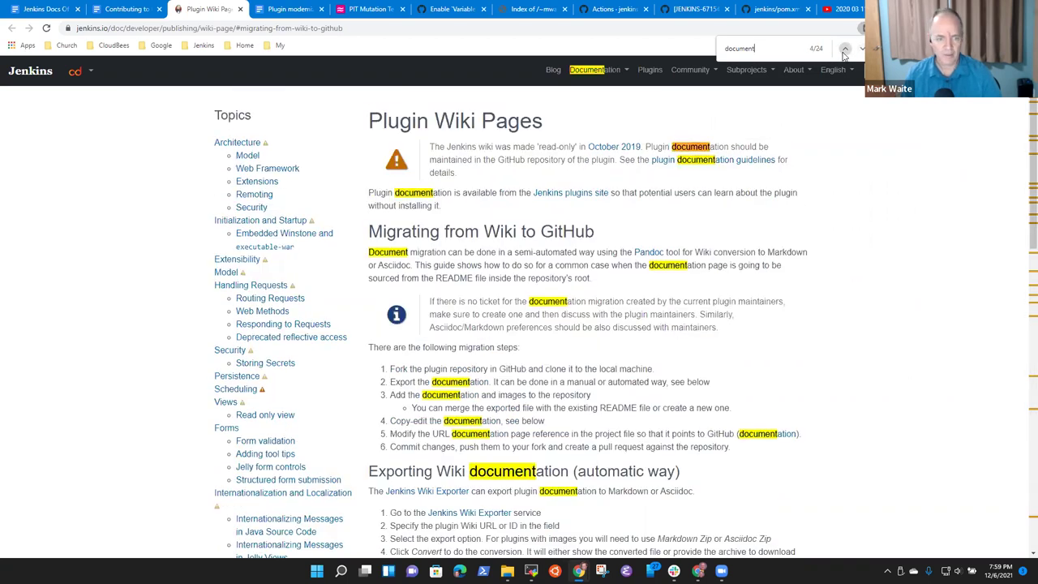
left_click(843, 52)
left_click(275, 309)
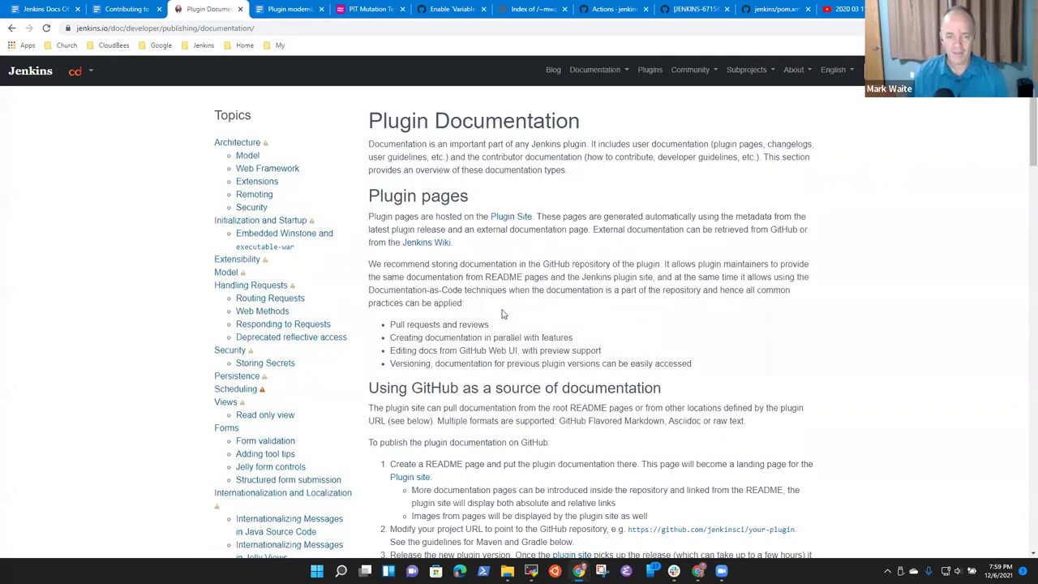
scroll(535, 318, "down", 5)
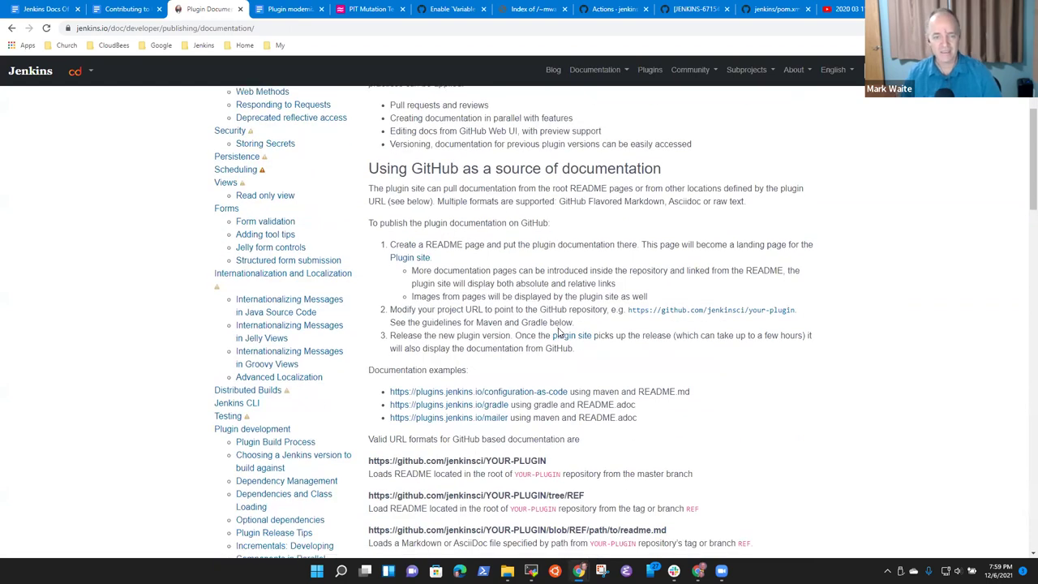
scroll(673, 356, "up", 4)
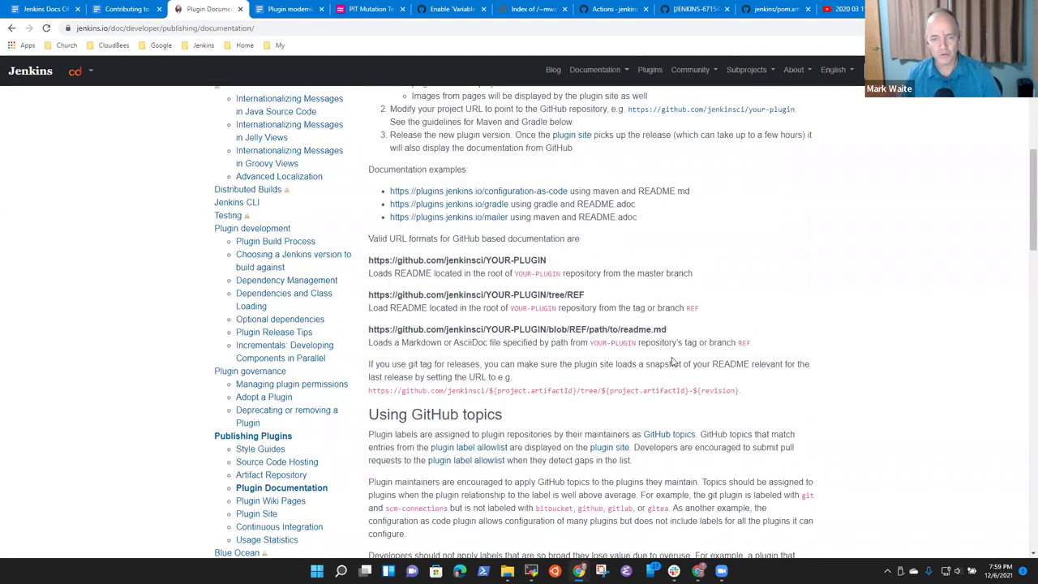
scroll(677, 361, "up", 3)
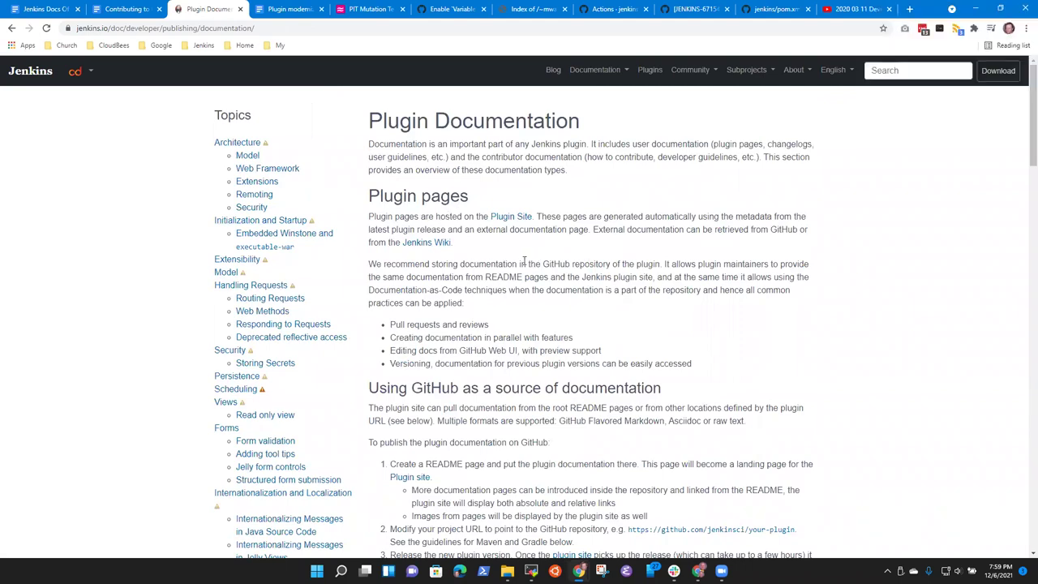
left_click(262, 30)
left_click(123, 9)
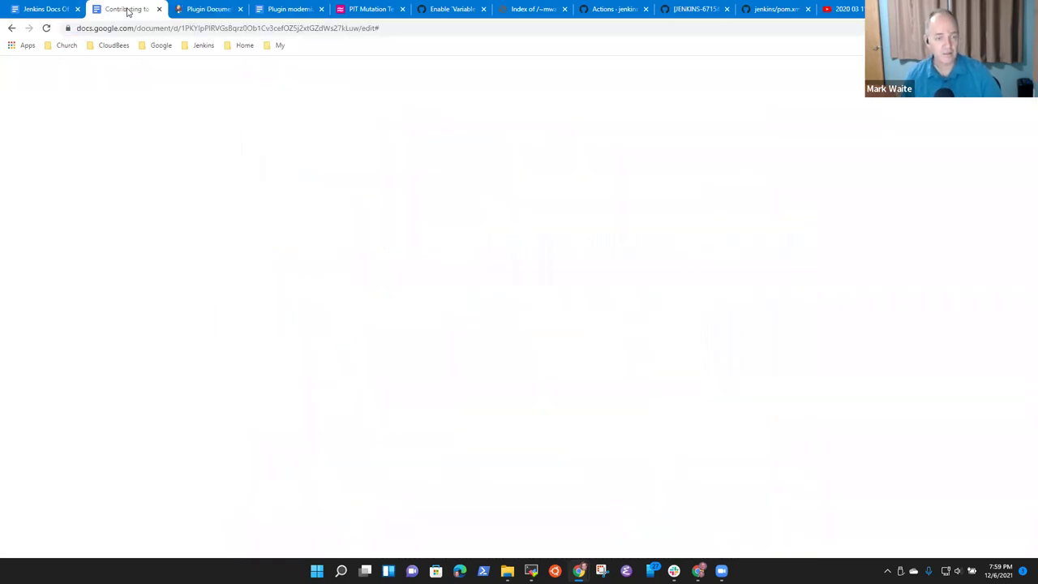
left_click(494, 239)
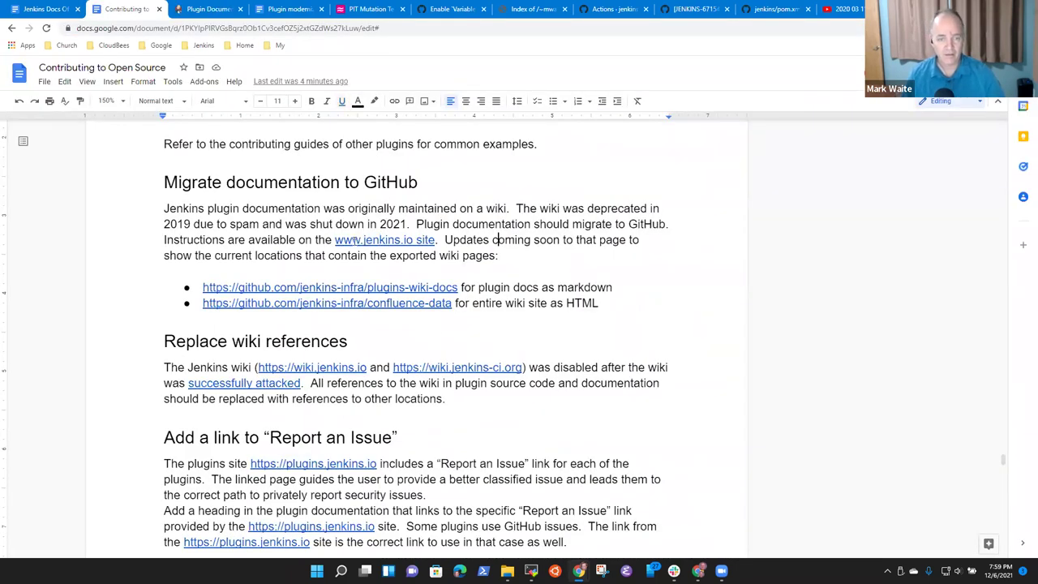
left_click(364, 239)
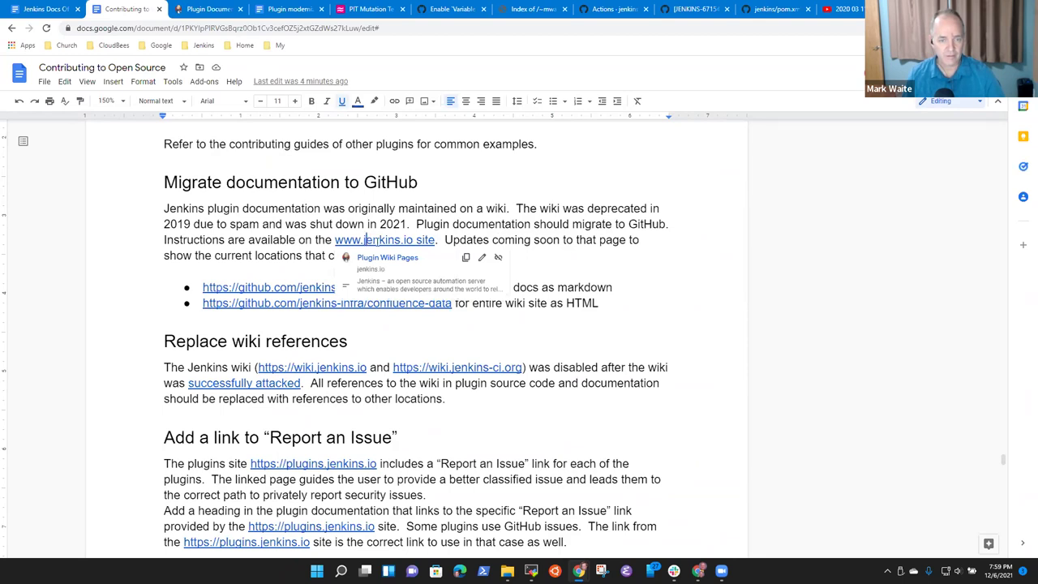
left_click(482, 257)
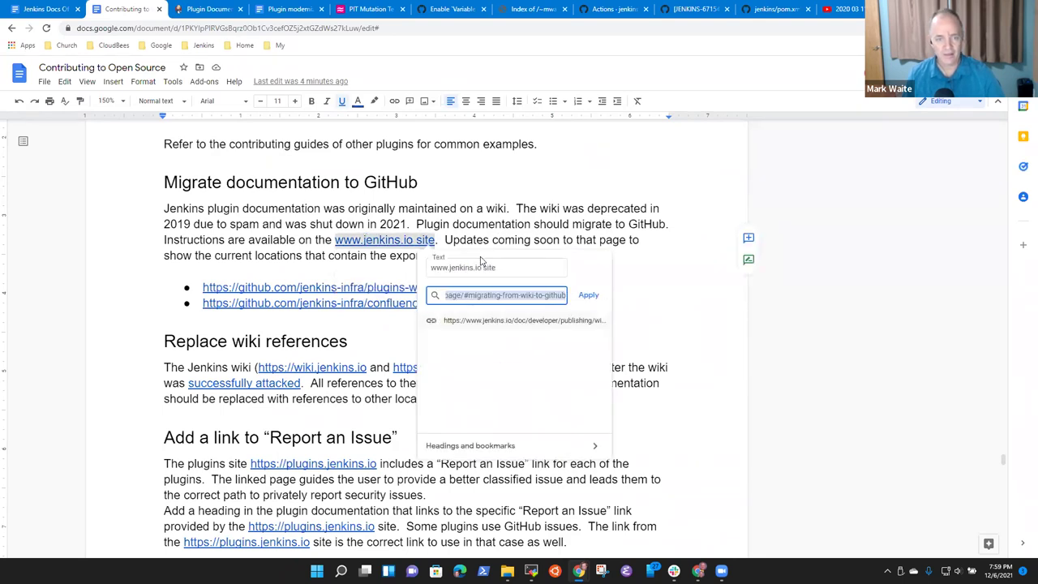
key("ctrl+v")
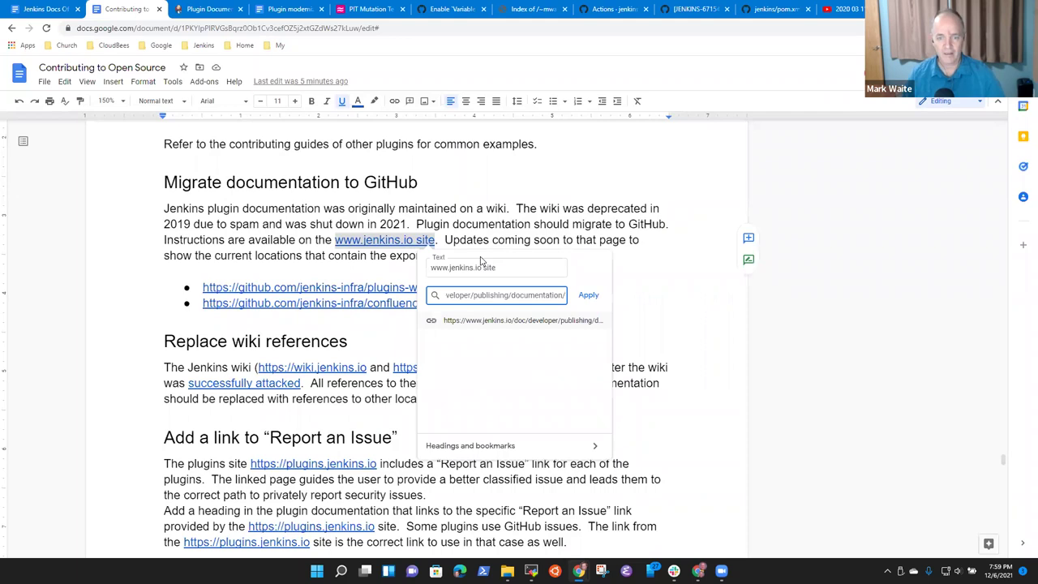
left_click(587, 295)
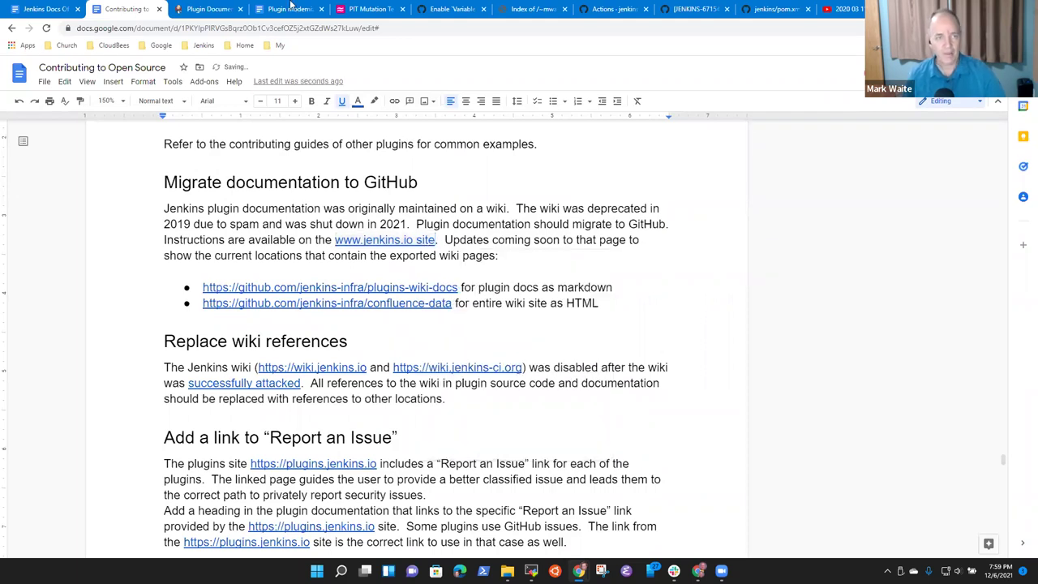
Step: Review the Plugin Documentation page's steps for publishing documentation on GitHub, highlighting the README, project URL and release instructions
left_click(193, 9)
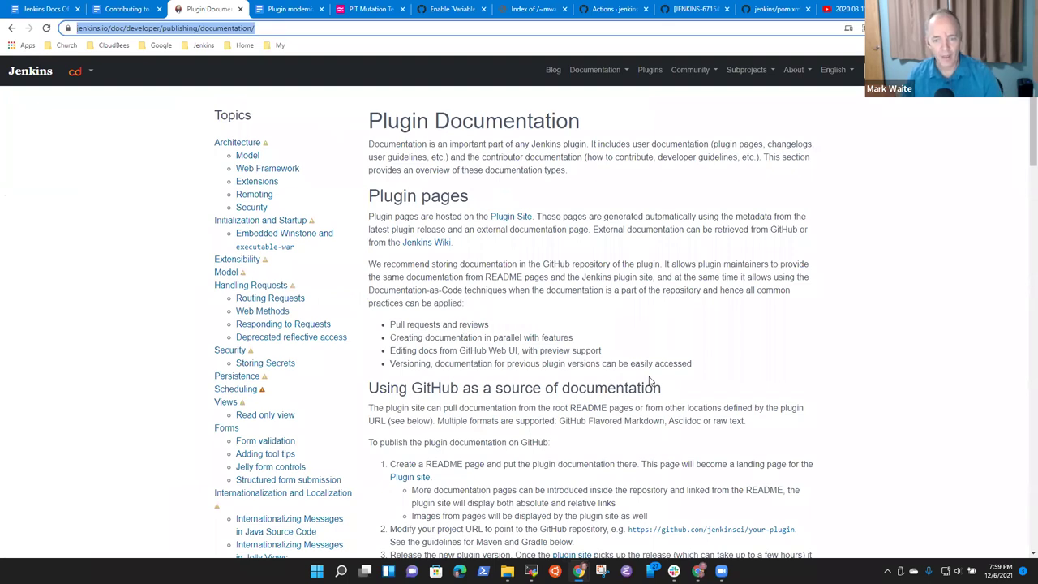
left_click(673, 387)
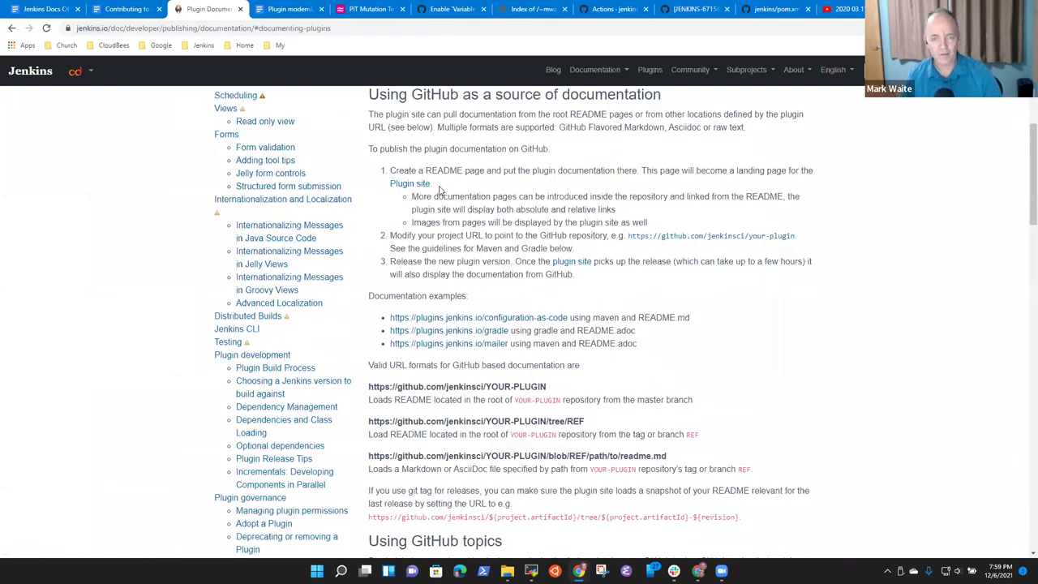
left_click_drag(393, 168, 603, 172)
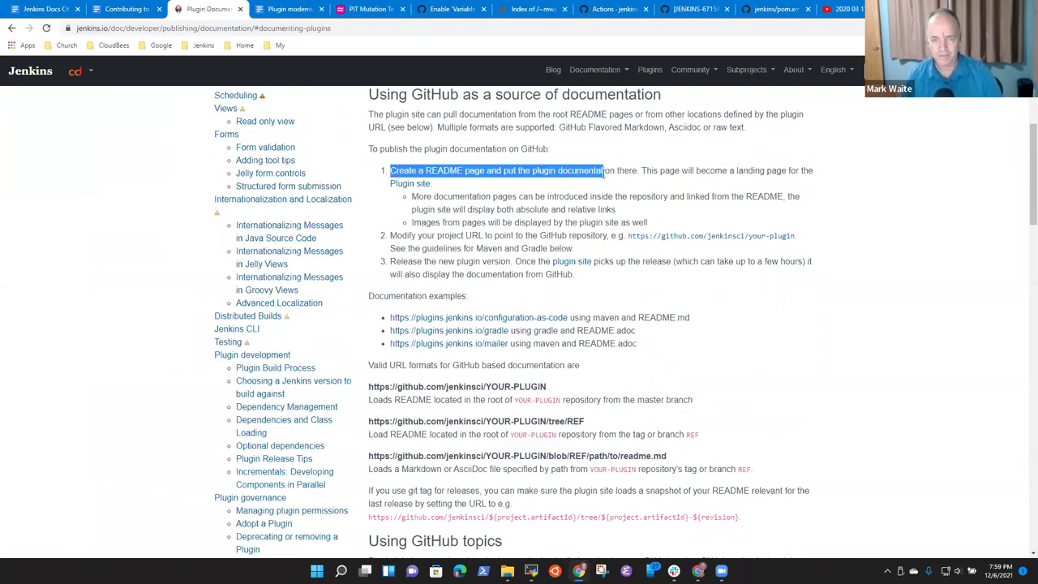
left_click_drag(391, 235, 807, 234)
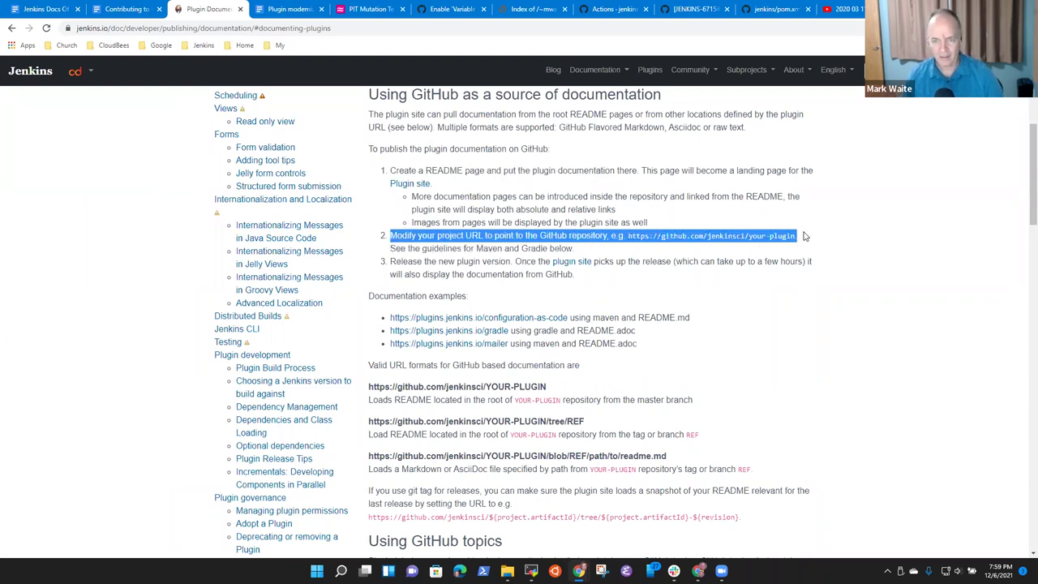
left_click(805, 236)
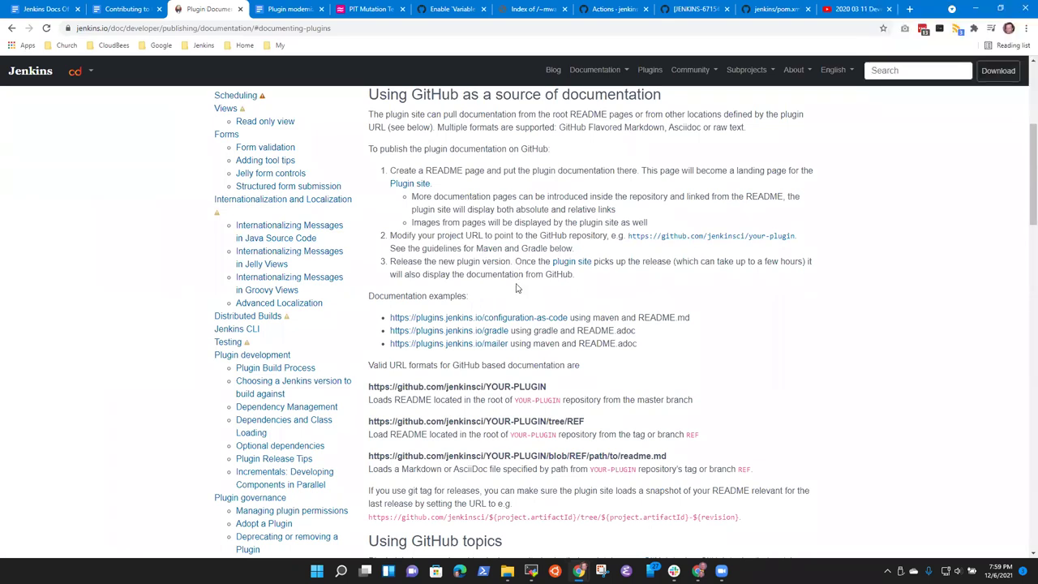
left_click_drag(390, 261, 523, 261)
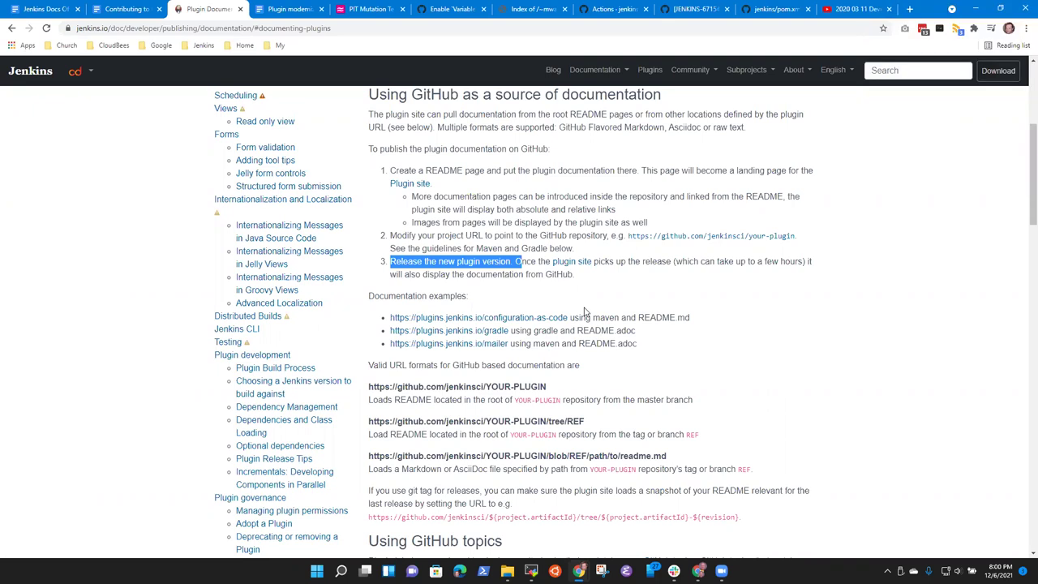
scroll(585, 312, "down", 3)
scroll(784, 337, "down", 2)
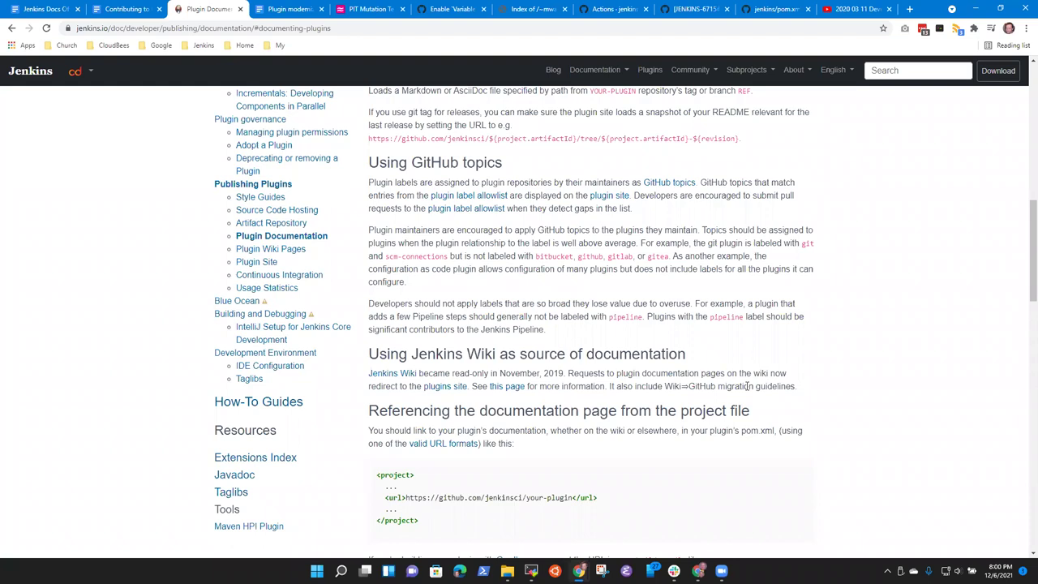
Step: Review the Plugin Wiki Pages article's migration instructions and the Jenkins Wiki Exporter page it links to for documentation export
left_click(292, 251)
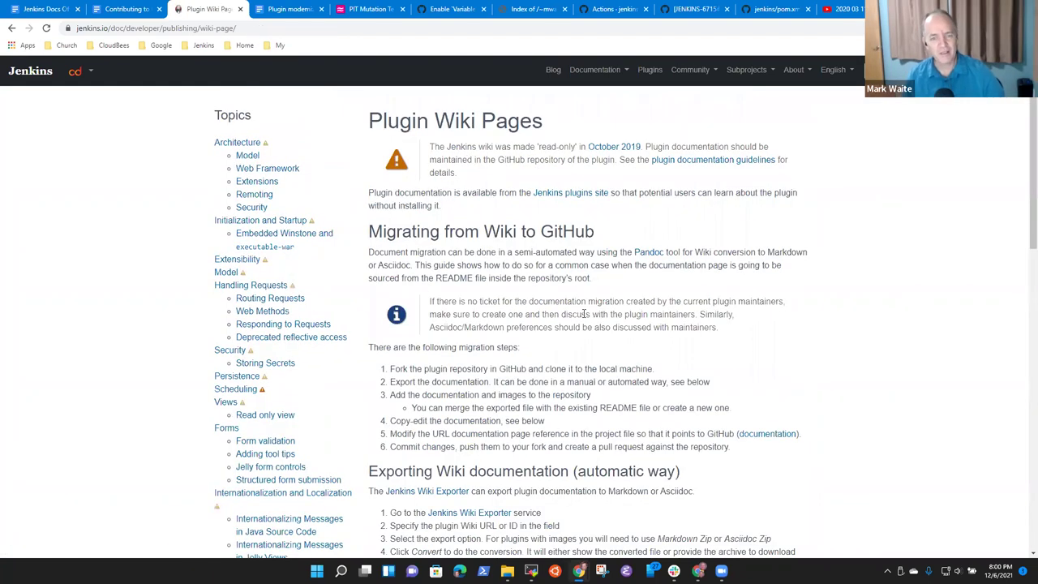
scroll(599, 332, "down", 3)
scroll(614, 345, "up", 2)
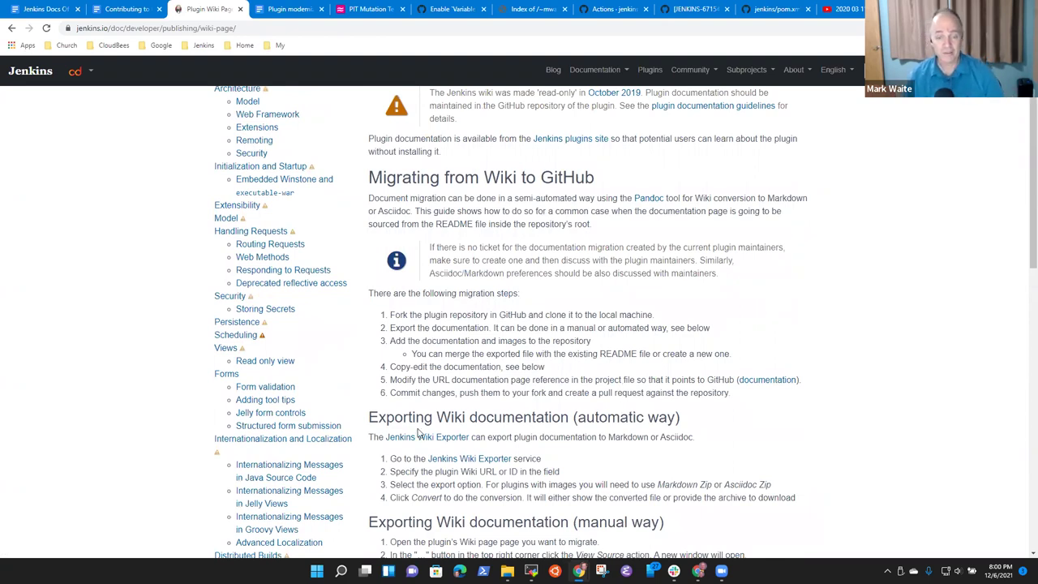
left_click(418, 439)
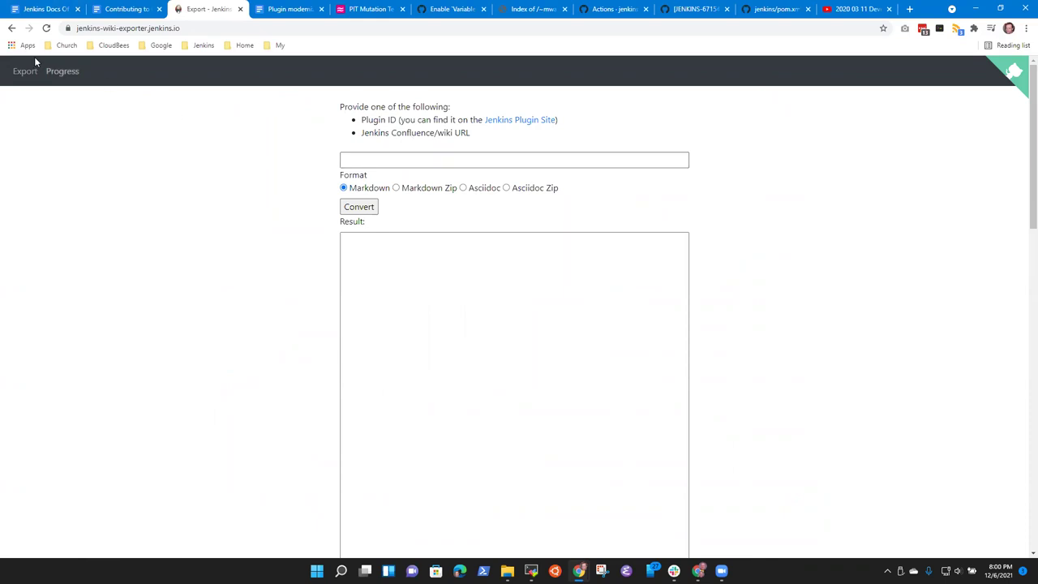
left_click(11, 30)
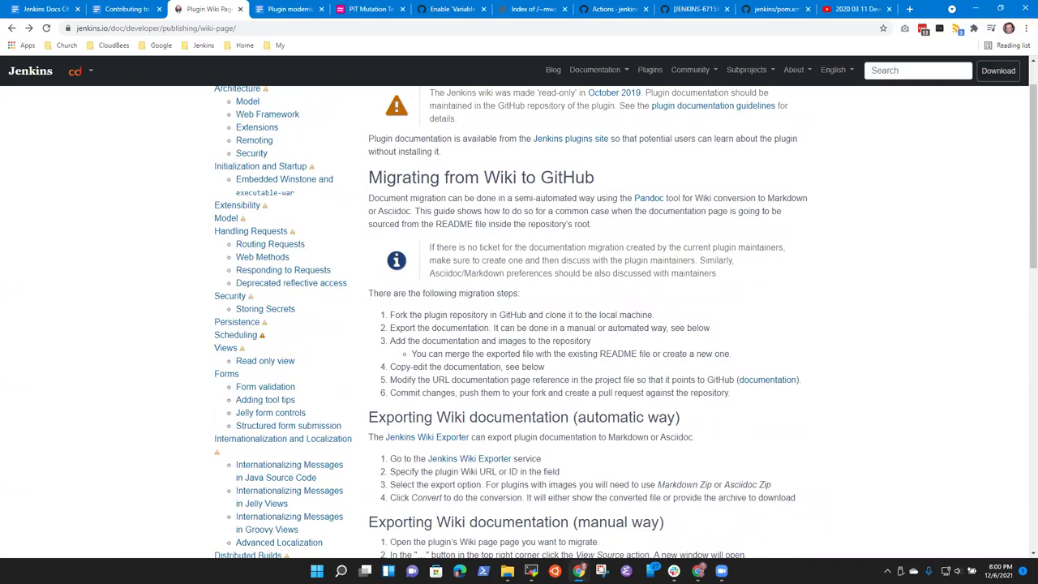
scroll(1001, 459, "down", 10)
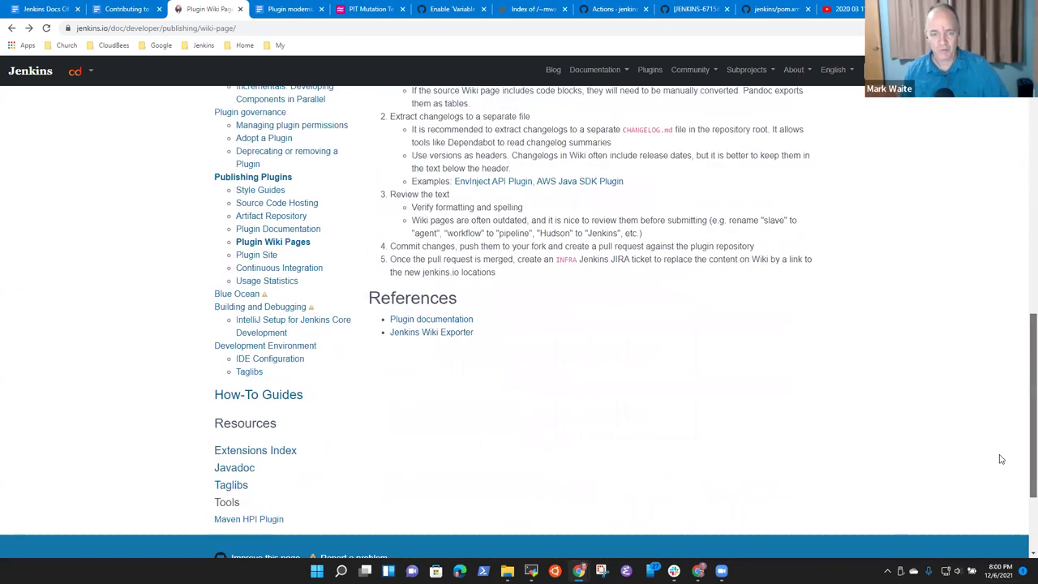
scroll(503, 434, "down", 2)
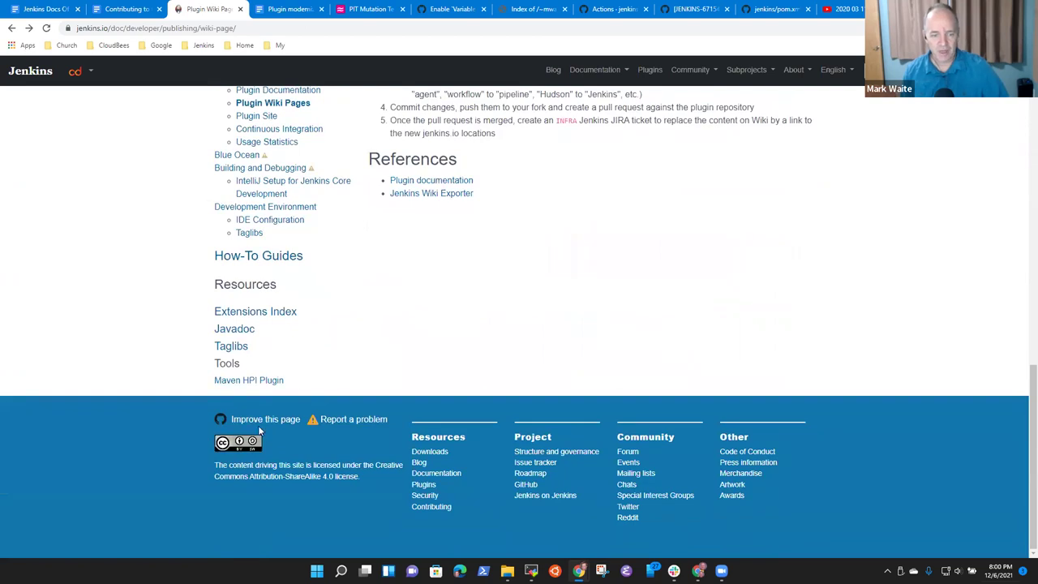
Step: Start a problem report for the Plugin Wiki Pages article, titled "Plugin Wiki Pages page describes outdated steps"
left_click(363, 420)
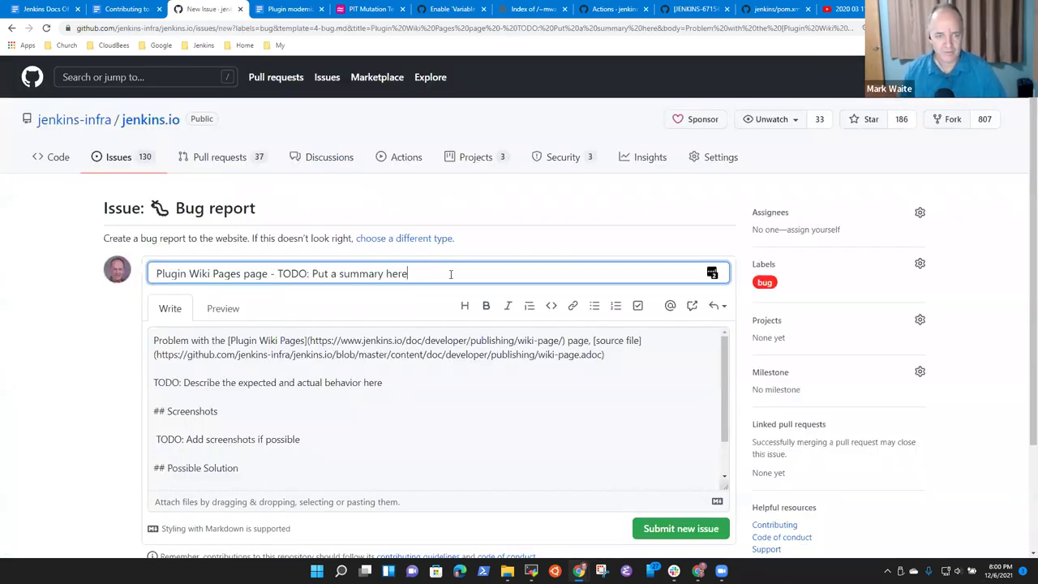
key("ctrl+shift+Left")
key("ctrl+shift+Left")
key("ctrl+shift+Left")
key("ctrl+shift+Left")
key("ctrl+shift+Left")
key("ctrl+shift+Left")
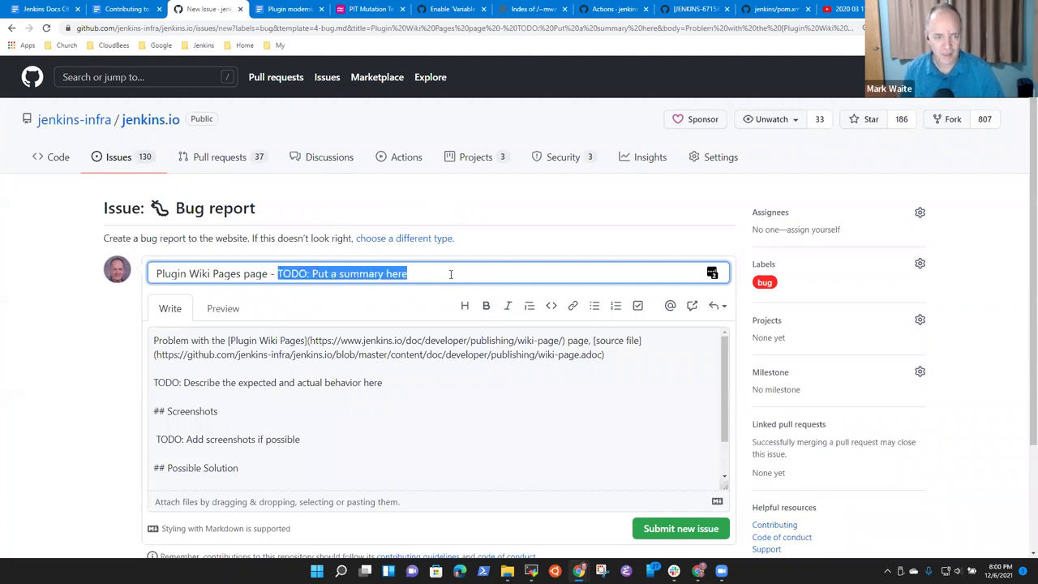
key("ctrl+Left")
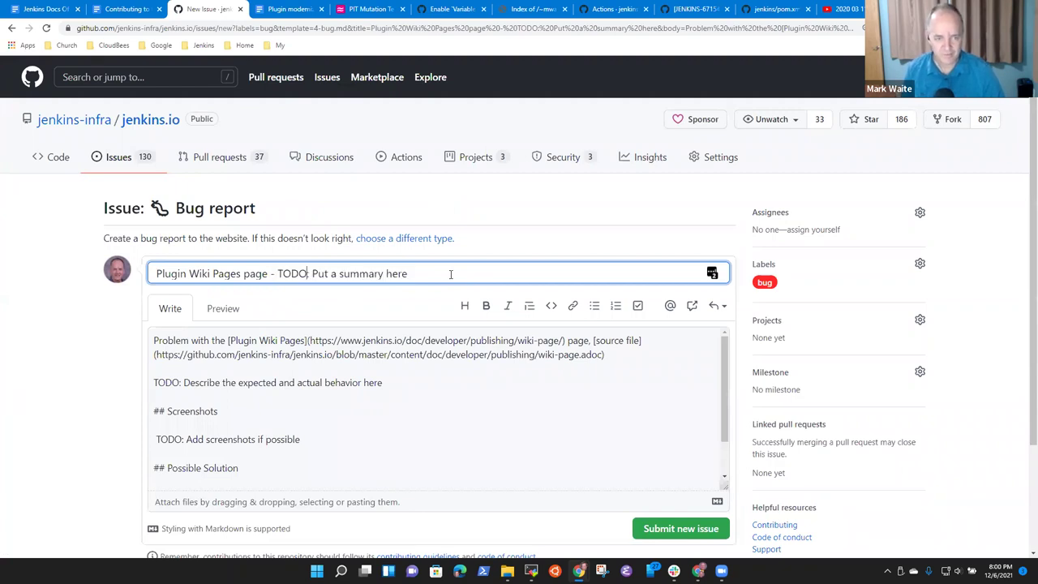
key("shift+End")
type("descri")
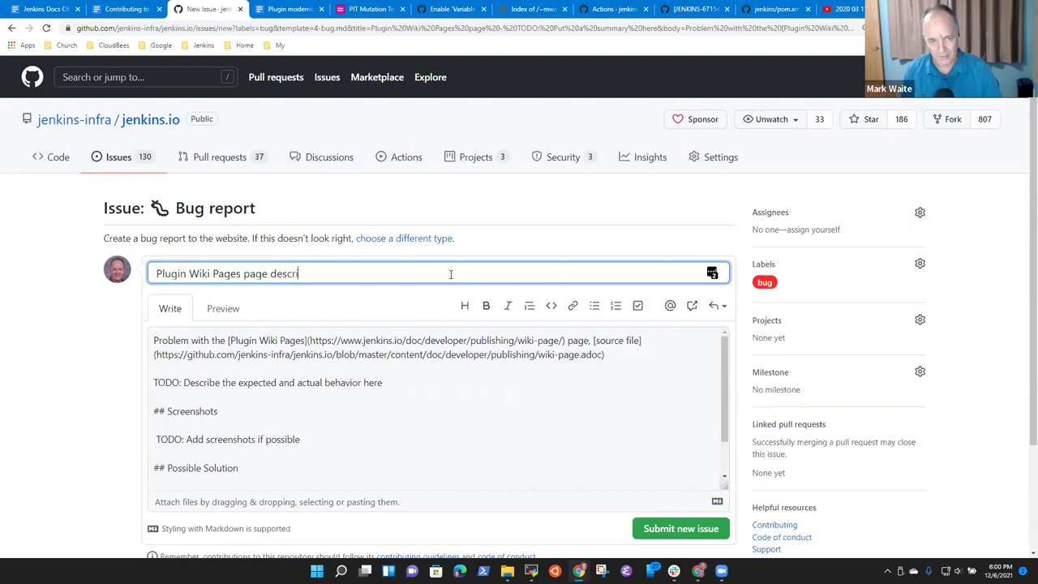
type("besnot")
key("BackSpace")
key("BackSpace")
key("BackSpace")
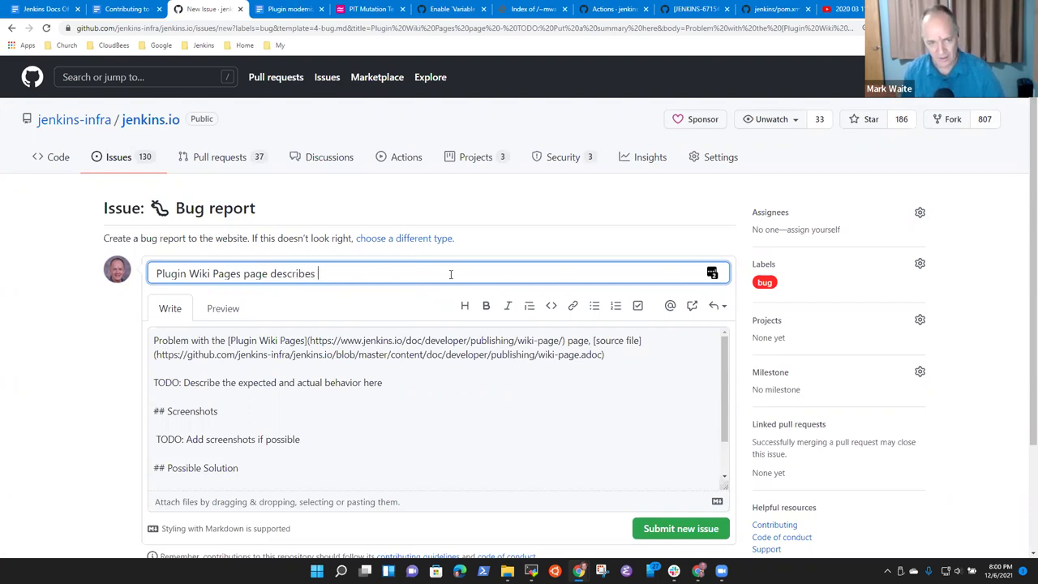
type("ou")
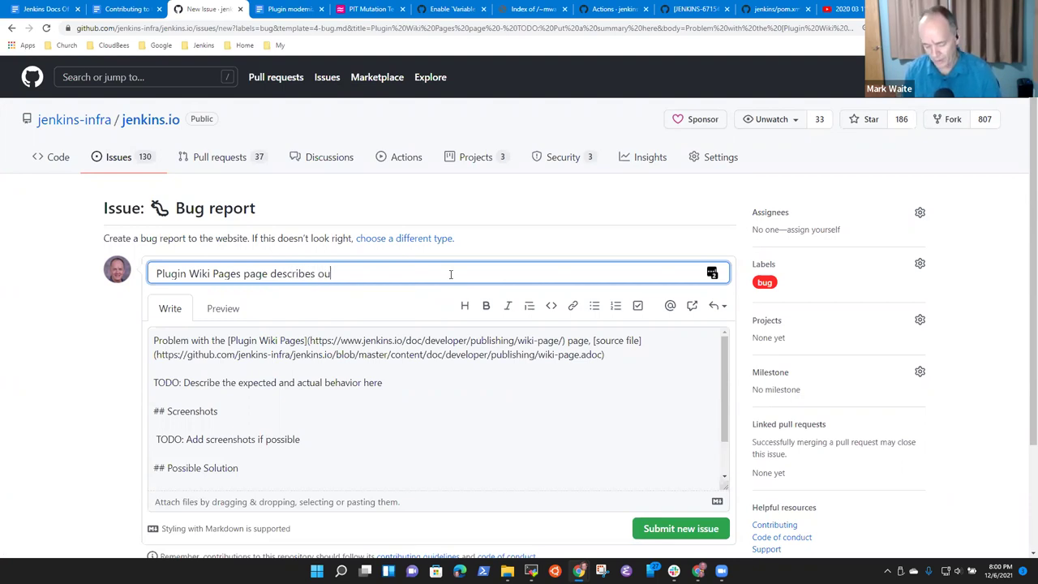
type("tdated steps")
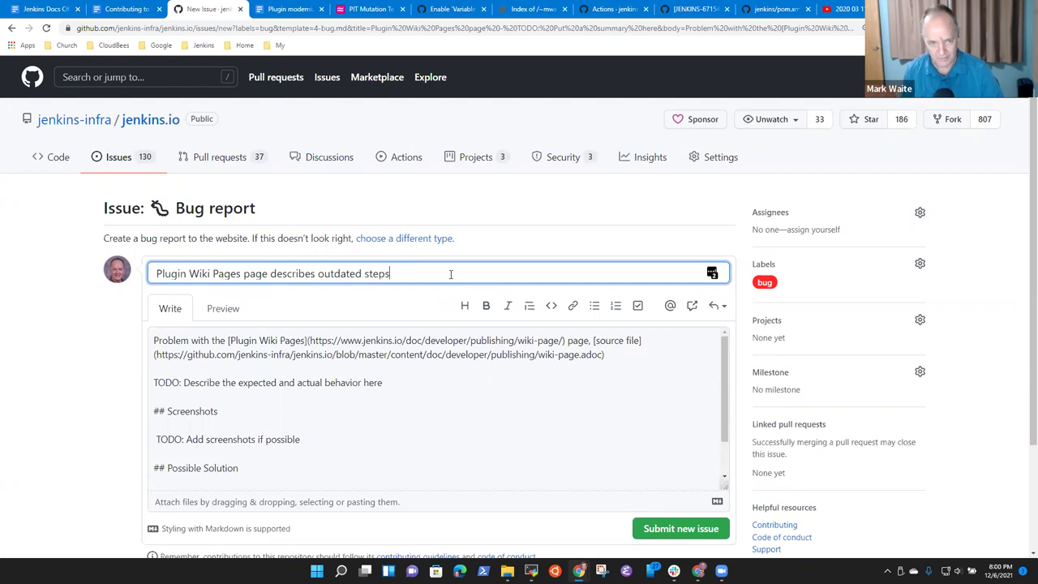
Step: Replace the description placeholder with "The page describes wiki conversion that is no longer available and in many cases no longer necessary"
left_click(477, 351)
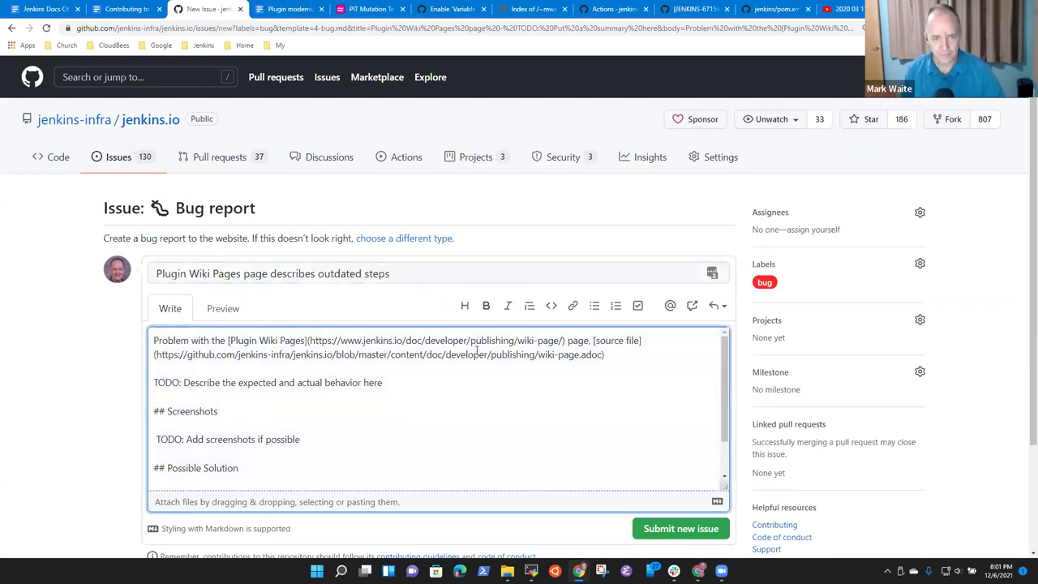
key("Up")
key("shift+Home")
type("The ")
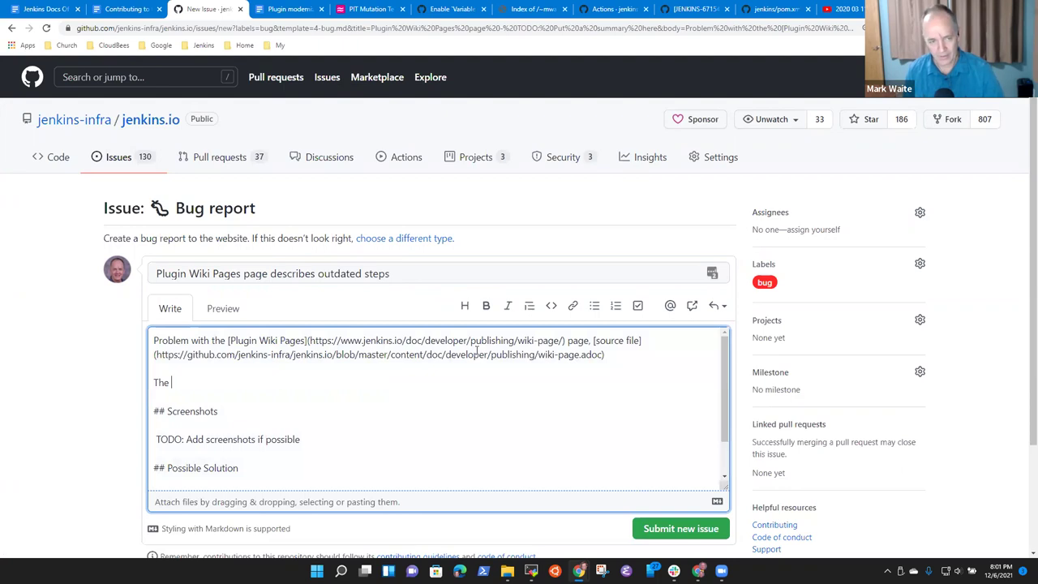
type("page descr")
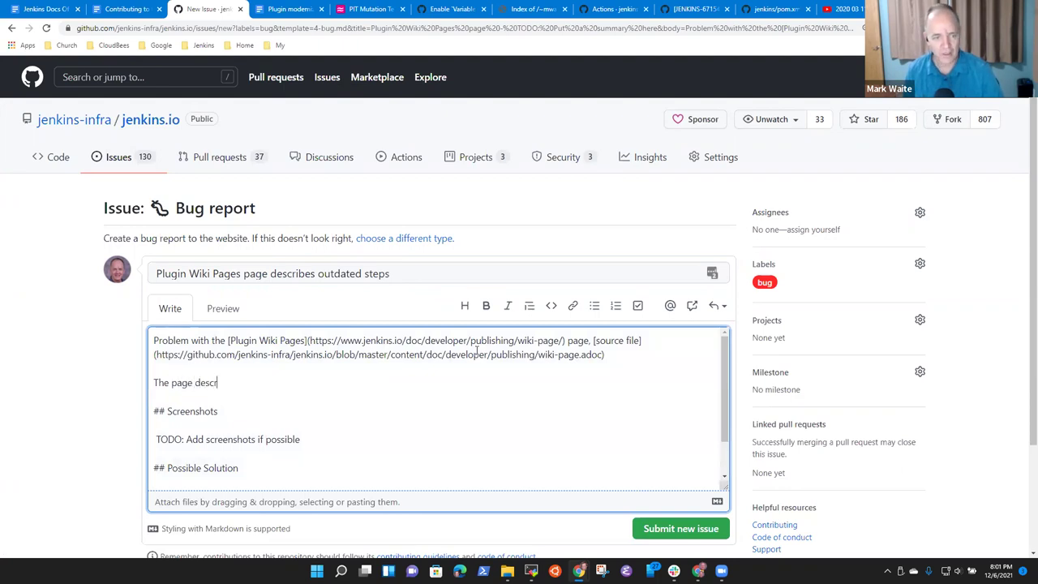
type("ibes wiki")
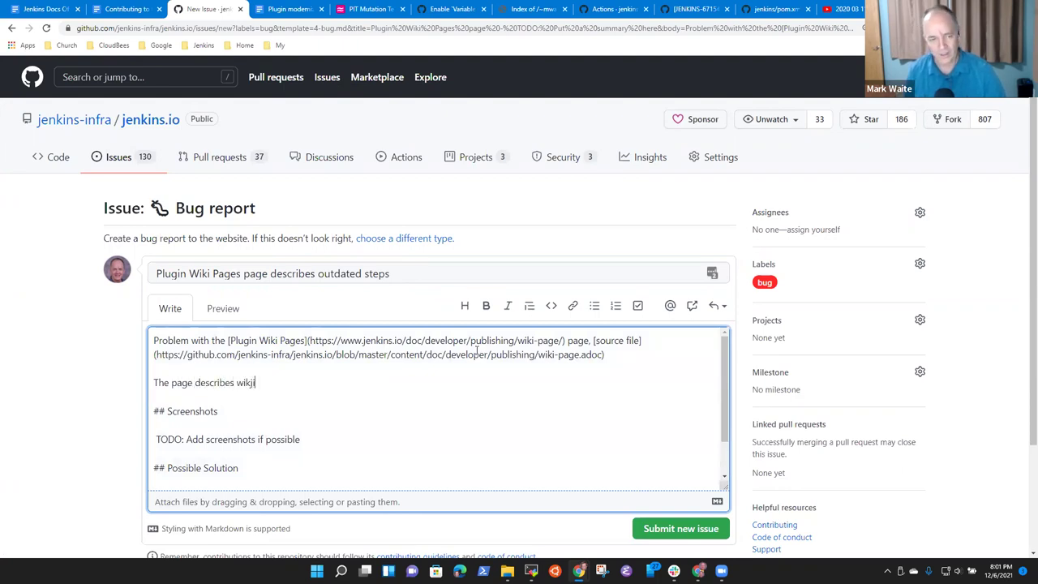
type(" conversation")
key("BackSpace")
type("on that is no longer available and in ma")
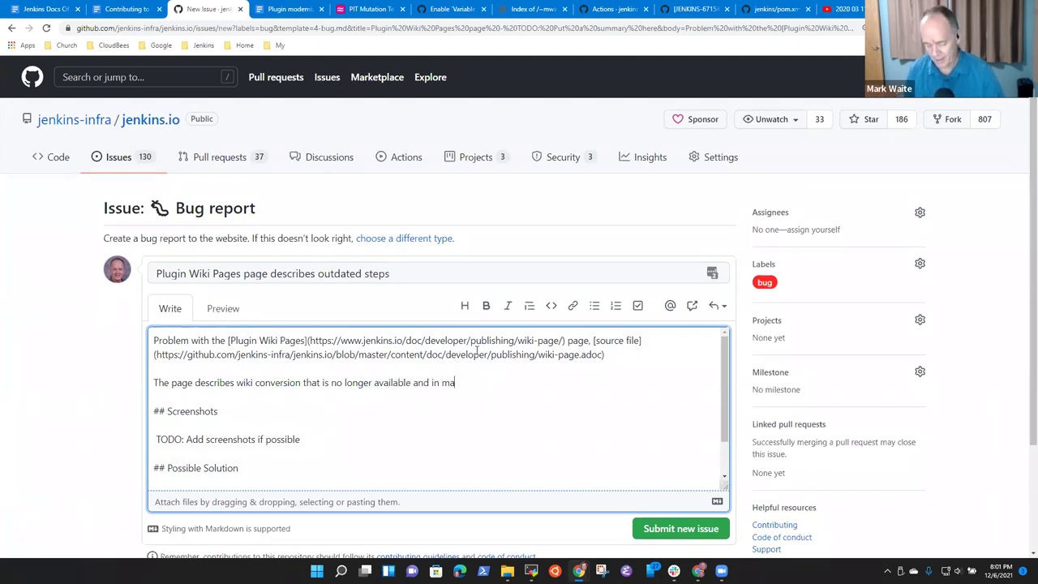
type("ny cases no longer neceed")
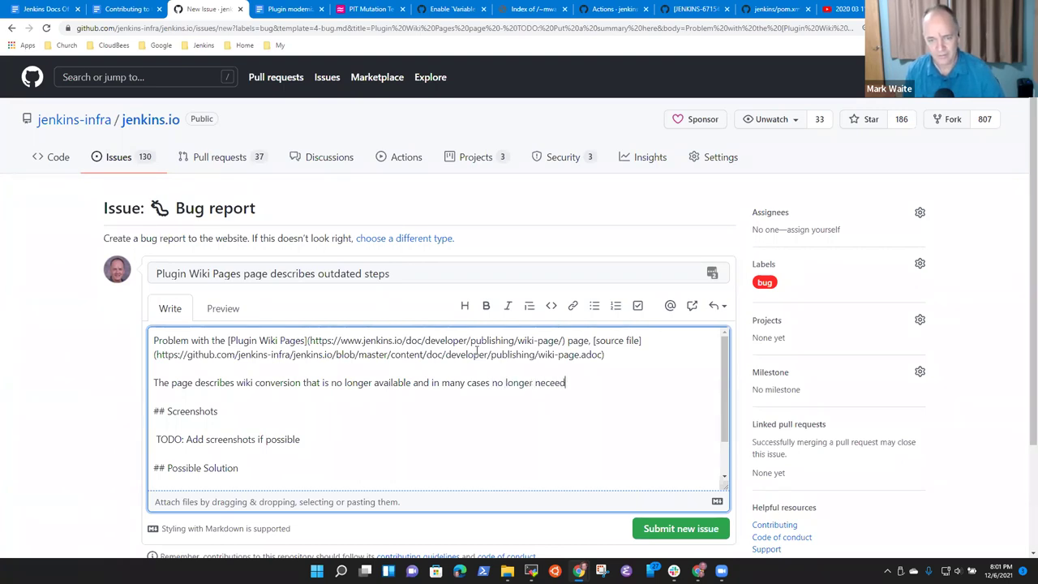
type("sary")
Step: Add the sentence "Needs to describe how to use the Jenkins wiki docs archive site and the Jenkins wiki static HTML site."
type(".  Needs to ")
type("disab")
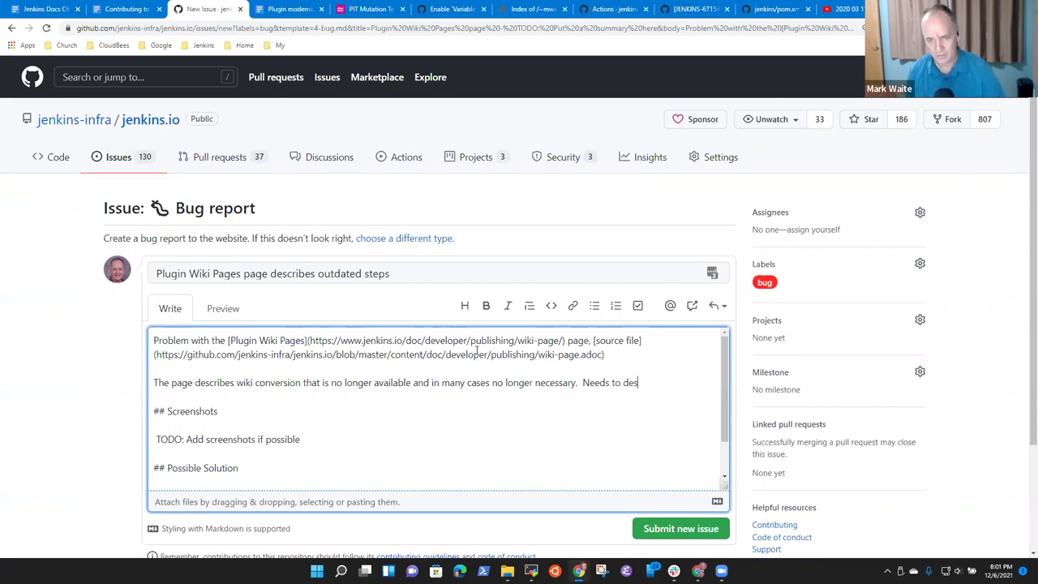
type("how to use the Jen")
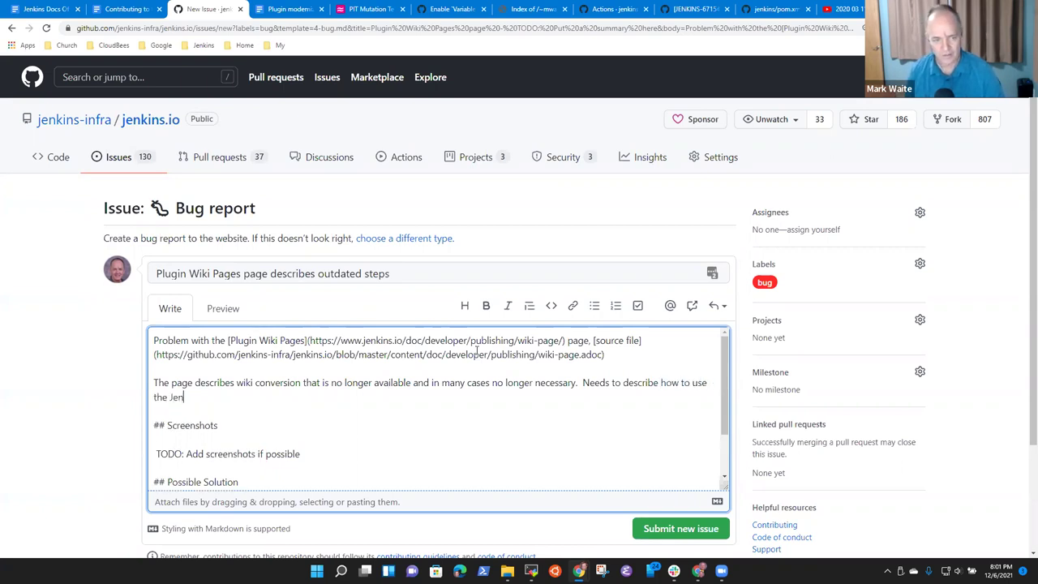
type("kins wik")
type("i docs ar")
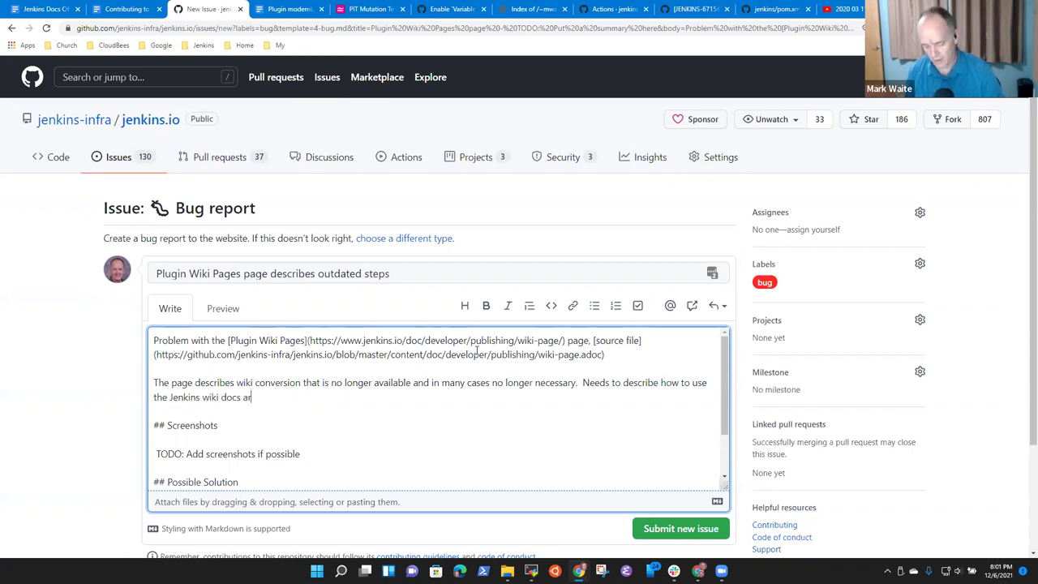
type("chive site and the")
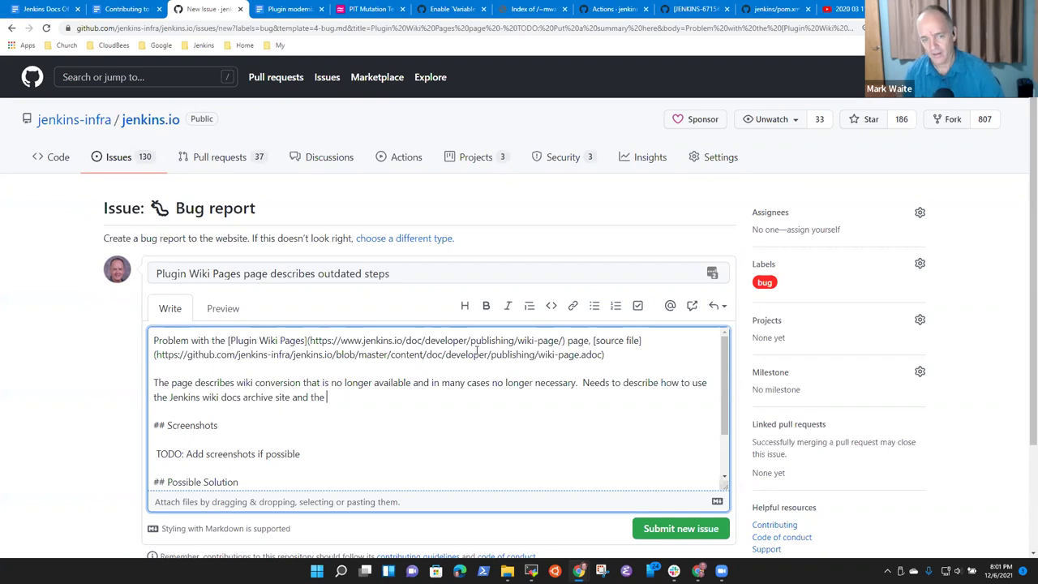
type(" Jenkins wiki ")
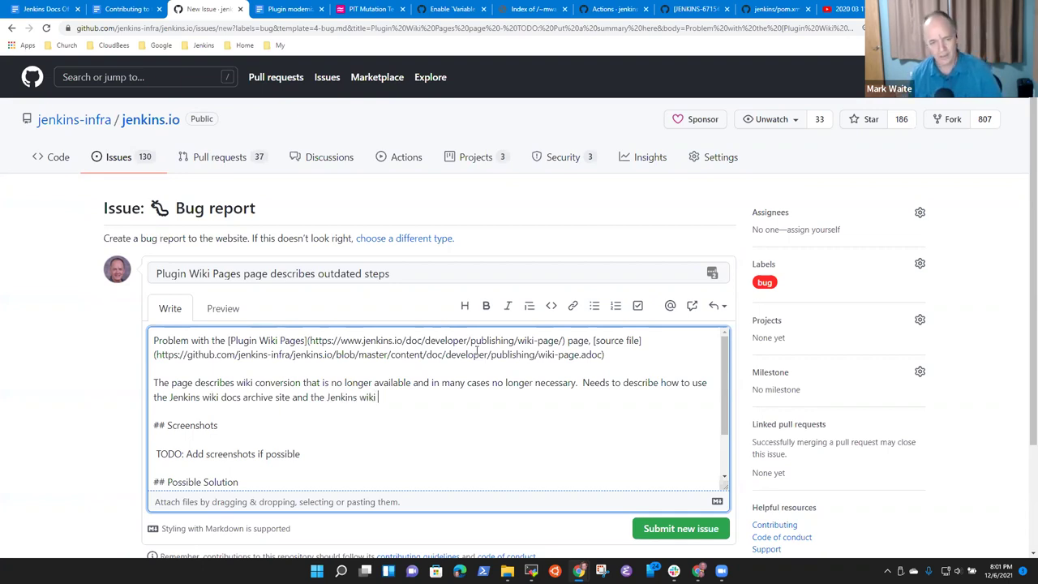
type("site")
key("BackSpace")
key("BackSpace")
key("BackSpace")
key("BackSpace")
type("static ")
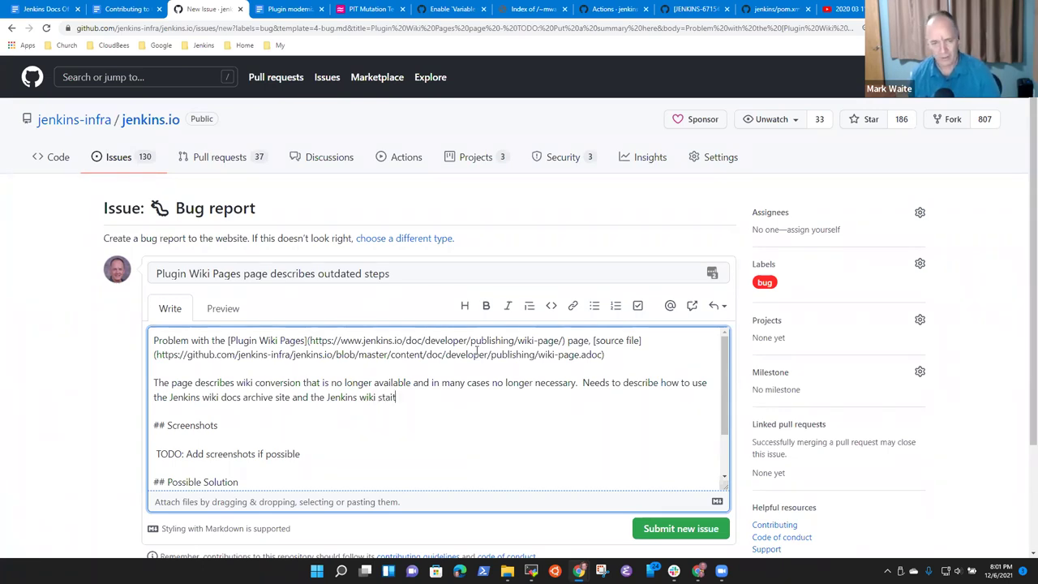
type("HTML site.")
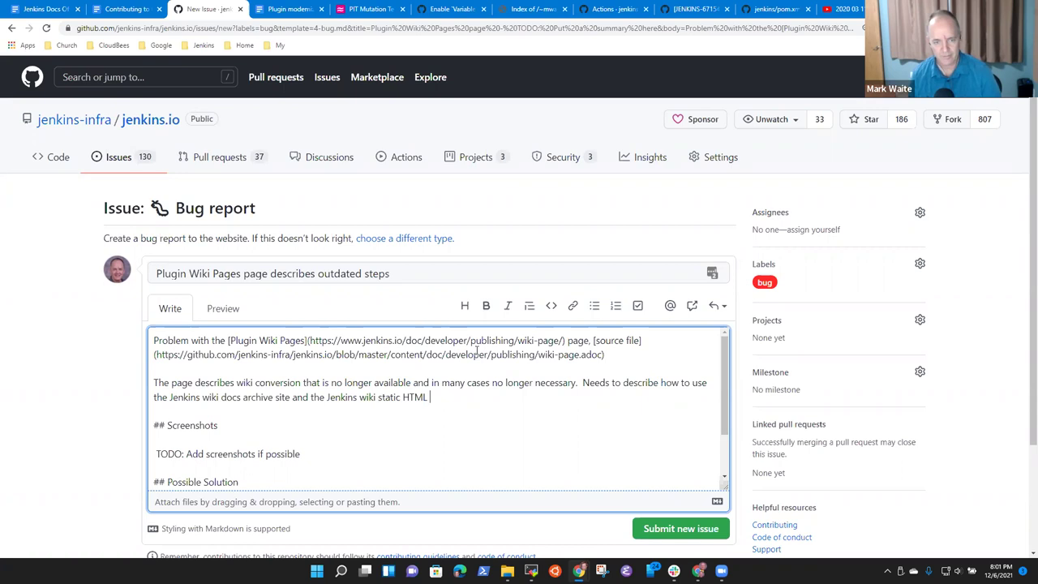
Step: Remove the unused template sections, including Screenshots and Possible Solution, from the bug report and submit the issue
key("shift+Home")
key("BackSpace")
key("Up")
key("Up")
key("shift+Down")
key("shift+Down")
key("shift+Down")
key("shift+Down")
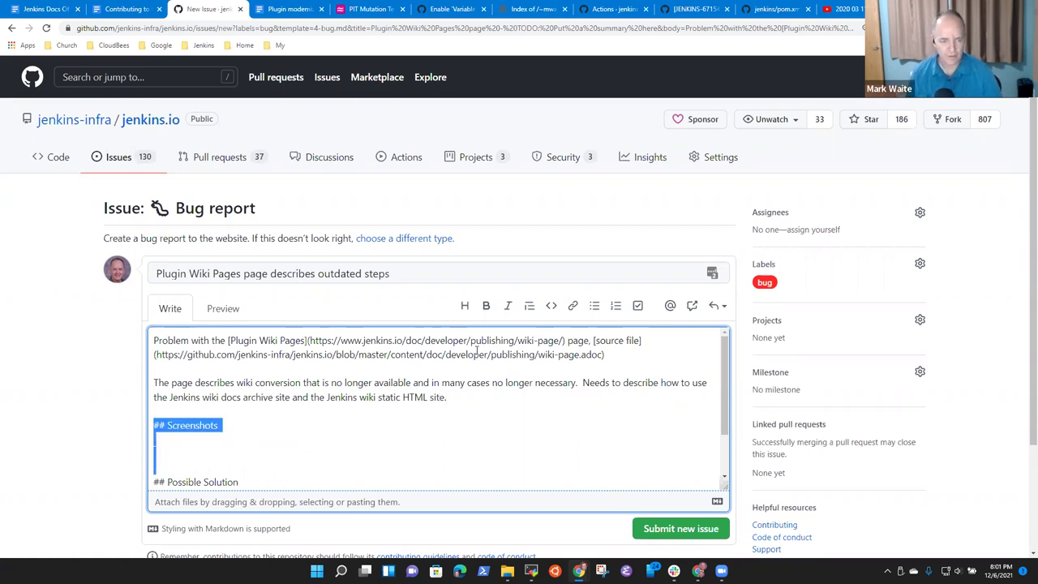
key("BackSpace")
key("Down")
key("shift+Down")
key("shift+Down")
key("shift+Down")
key("BackSpace")
key("BackSpace")
key("shift+Up")
key("BackSpace")
key("BackSpace")
key("BackSpace")
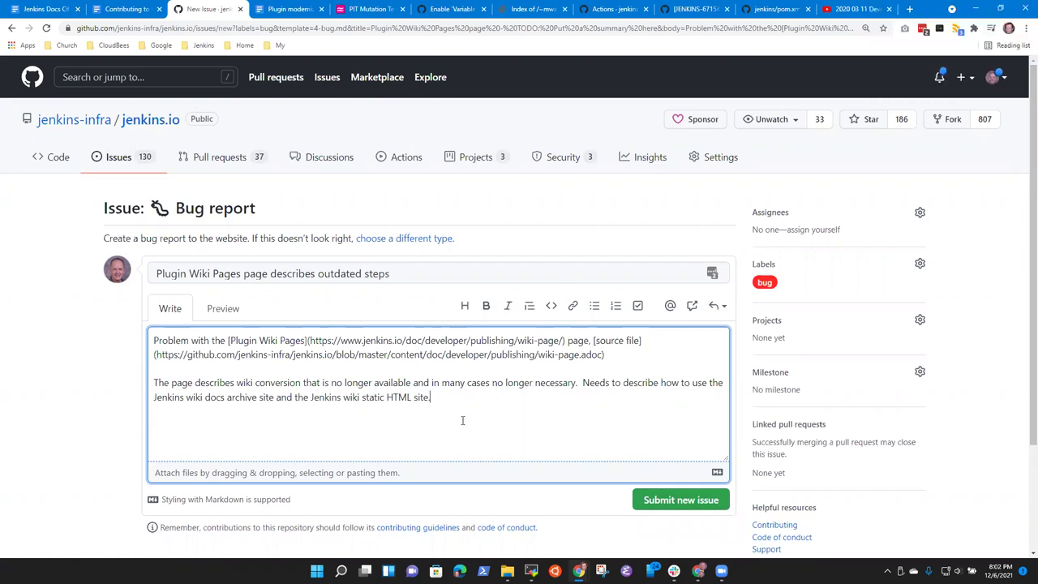
left_click(697, 498)
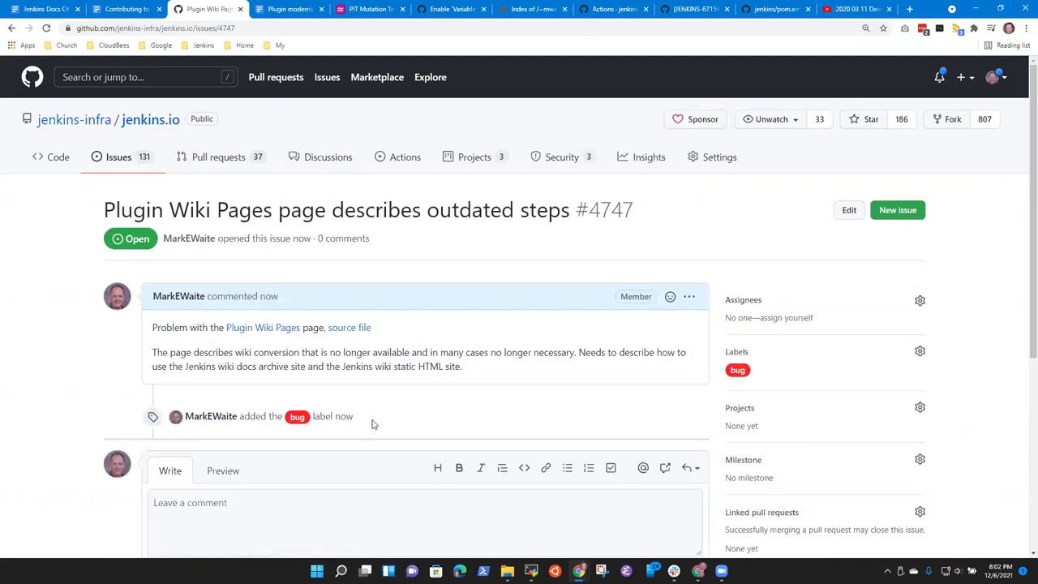
Step: Examine the Plugin Wiki Pages article linked from the issue, including its Plugin documentation and Jenkins Wiki Exporter references
left_click(268, 329)
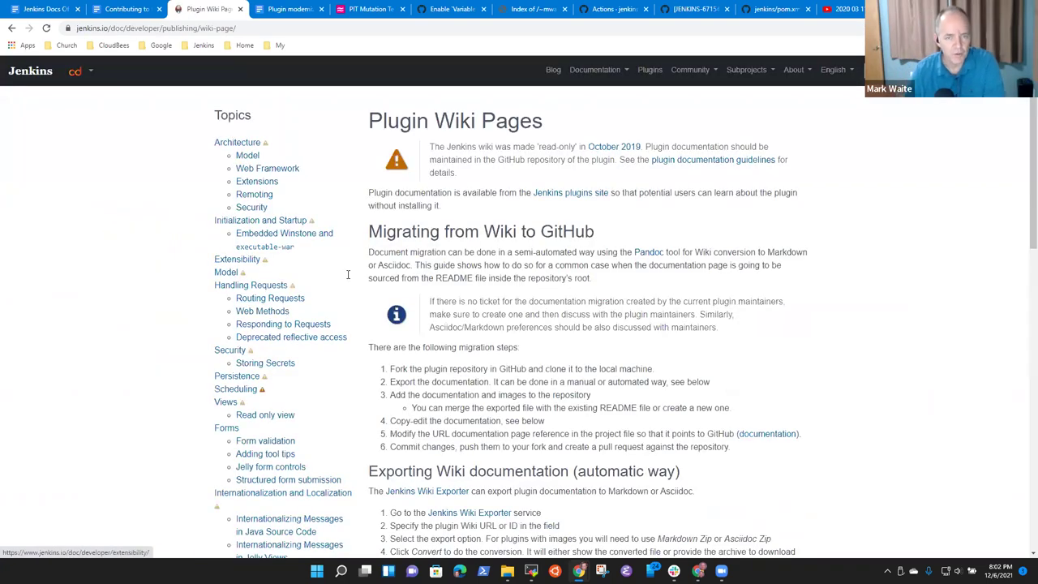
scroll(539, 350, "down", 5)
scroll(560, 364, "down", 4)
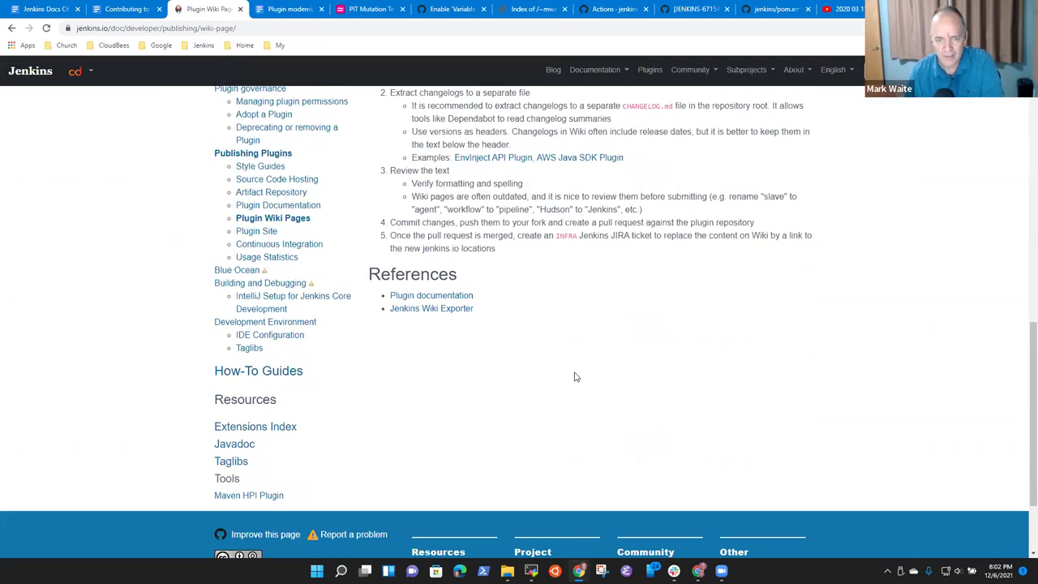
scroll(568, 381, "up", 5)
scroll(470, 502, "down", 6)
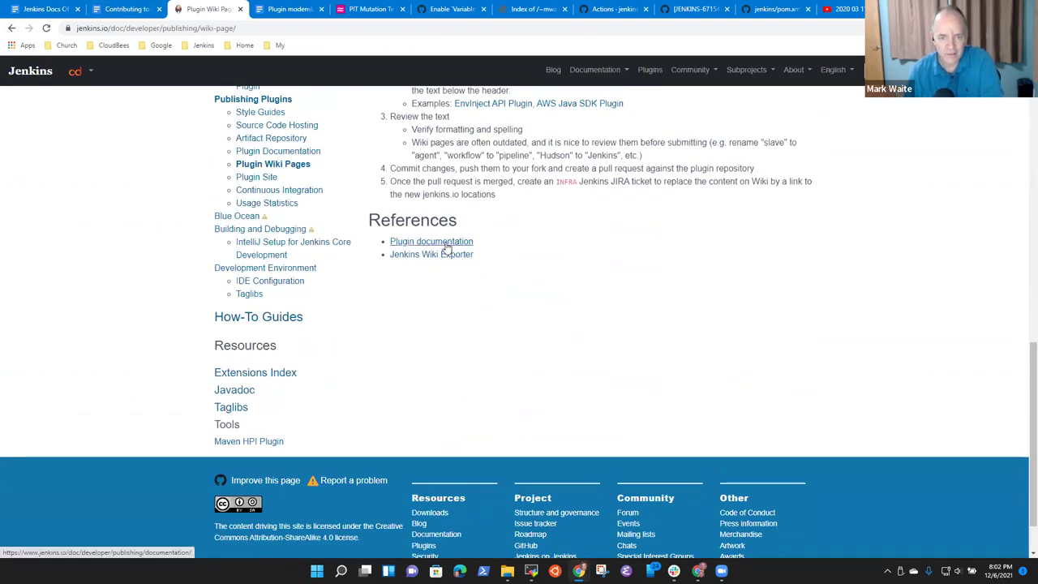
left_click(446, 243)
key("alt+Left")
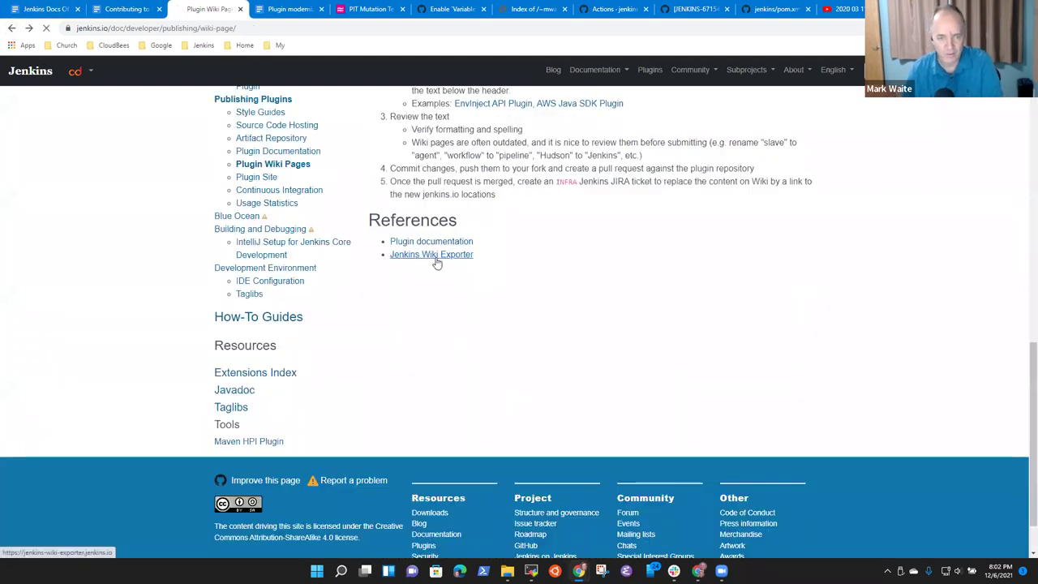
left_click(435, 258)
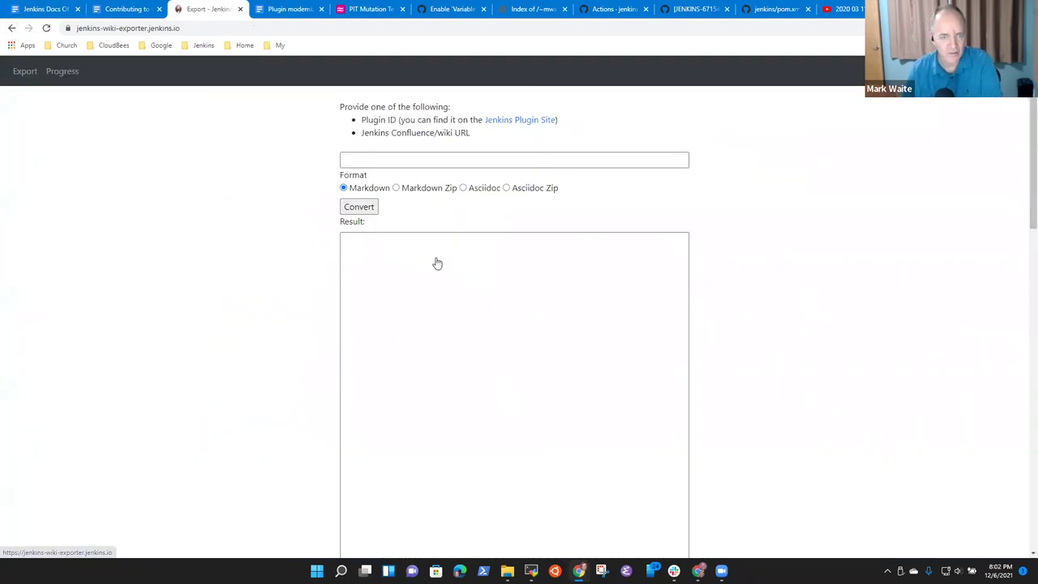
left_click(12, 28)
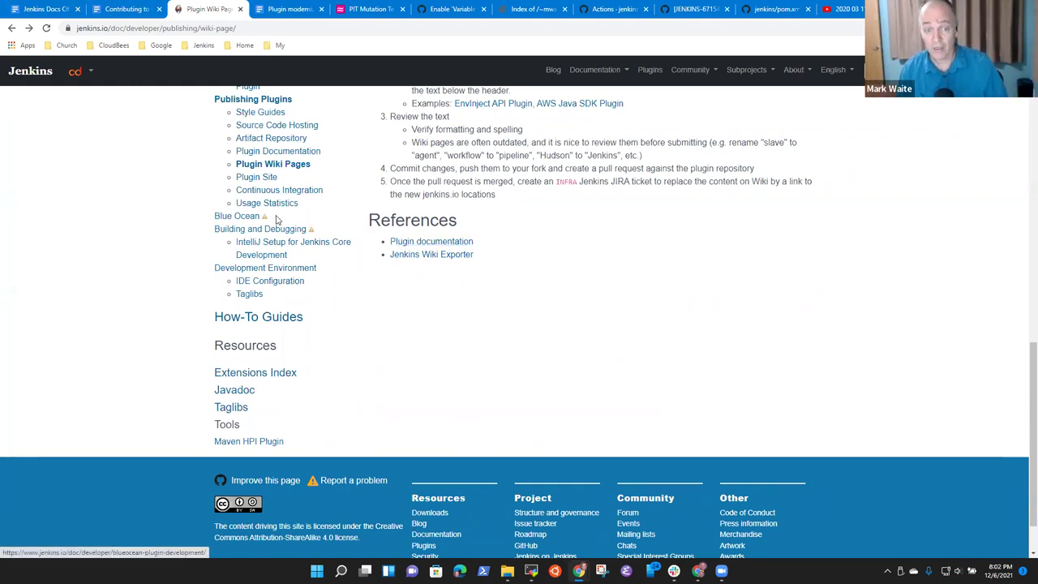
Step: Open the Jenkins Wiki Exporter reference, compare it with the workbook's "Migrate documentation to GitHub" section, and close the exporter page
left_click(450, 255)
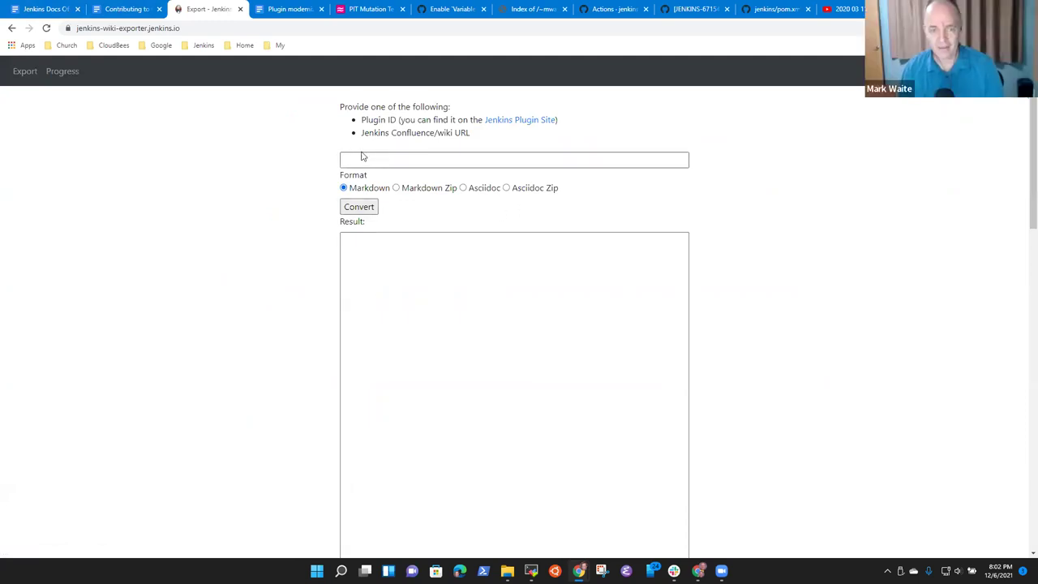
left_click(420, 161)
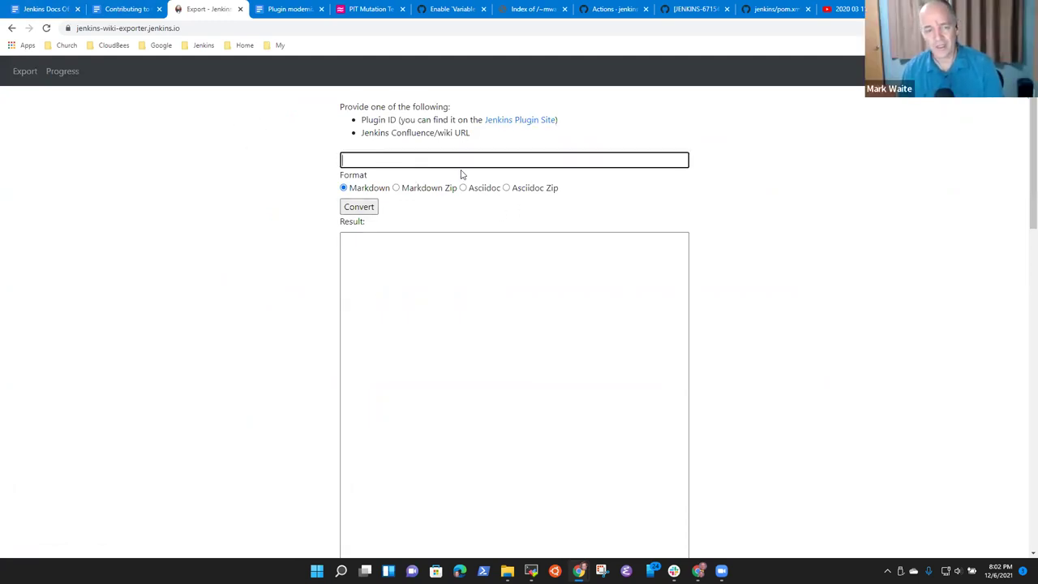
left_click(120, 9)
scroll(291, 345, "down", 2)
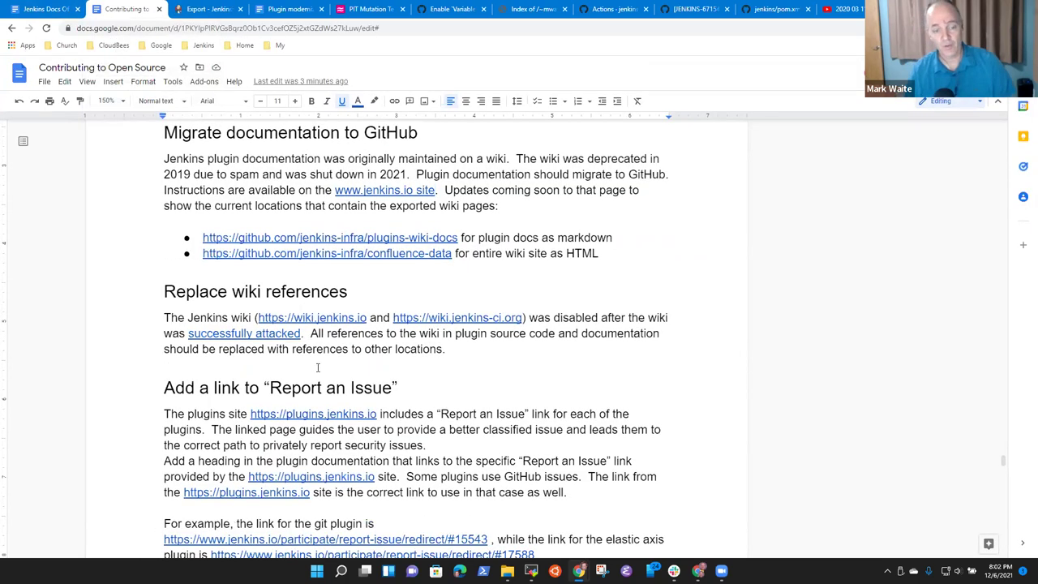
scroll(420, 344, "up", 2)
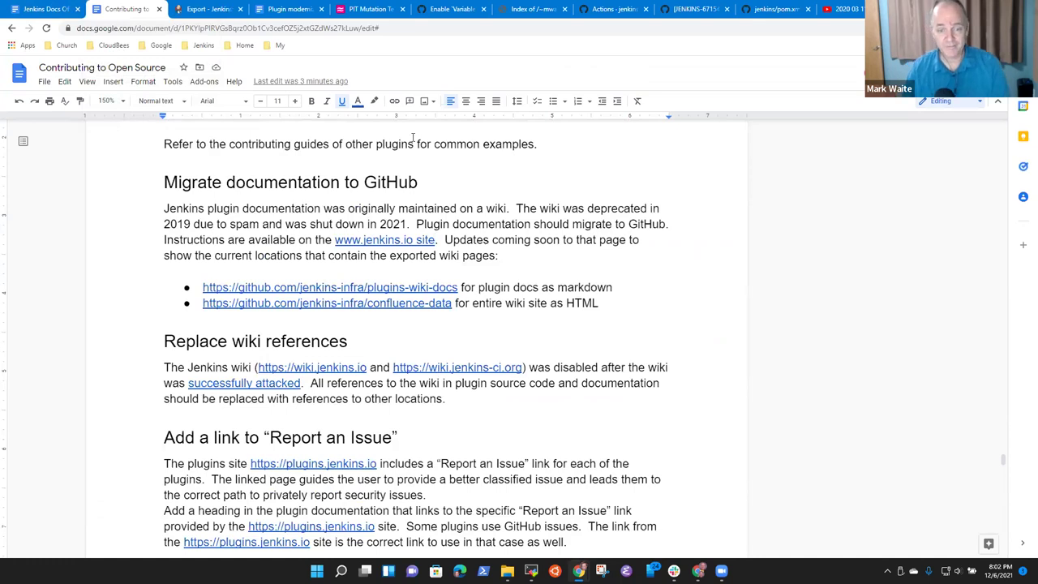
left_click(199, 9)
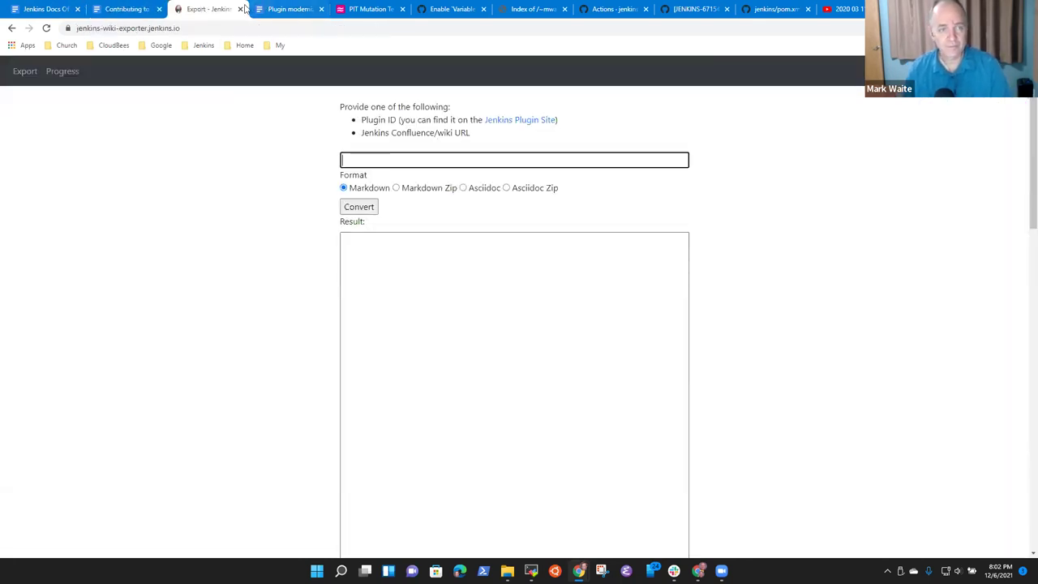
left_click(240, 9)
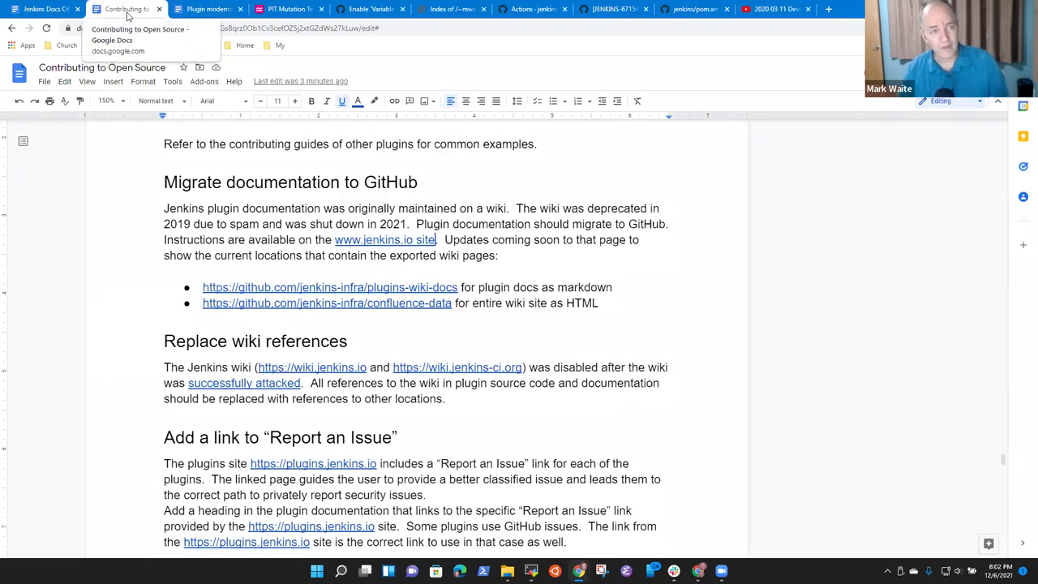
Step: In the Jenkins Docs Office Hours notes, add the bullet "Plan to publish in two phases" after the workshop document additions
left_click(44, 12)
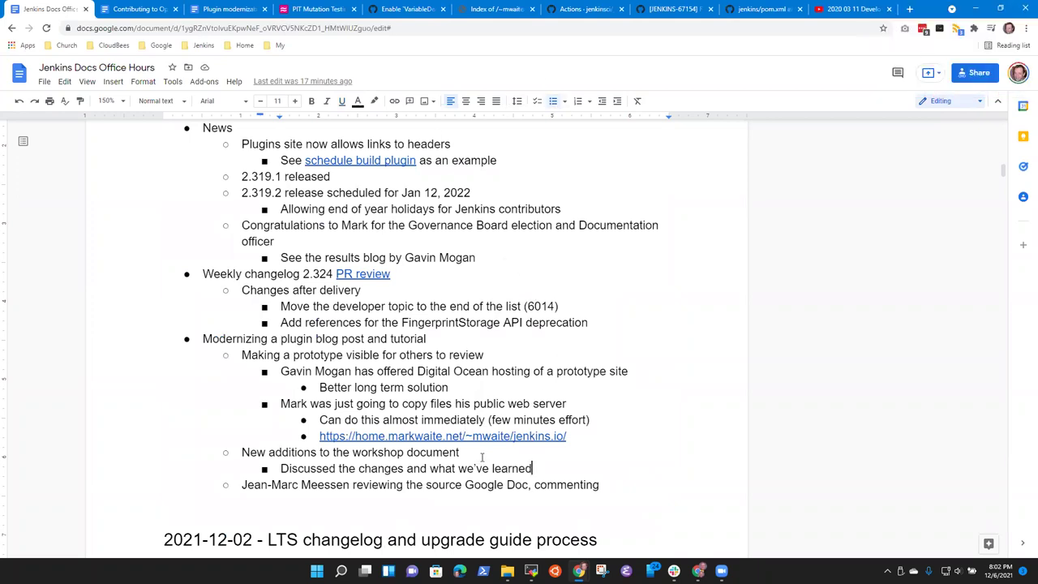
key("Return")
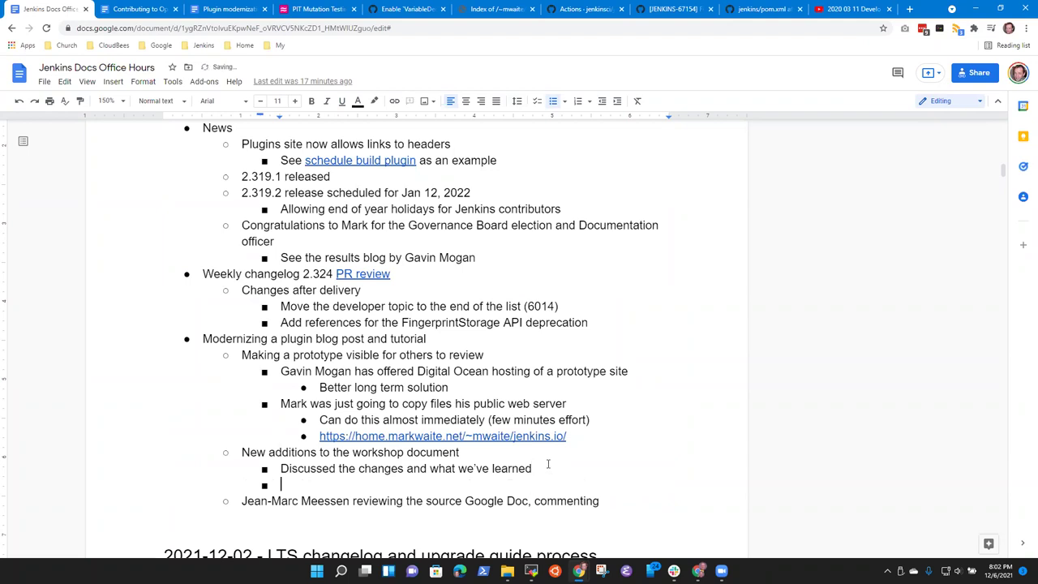
type("Con")
key("BackSpace")
key("BackSpace")
key("BackSpace")
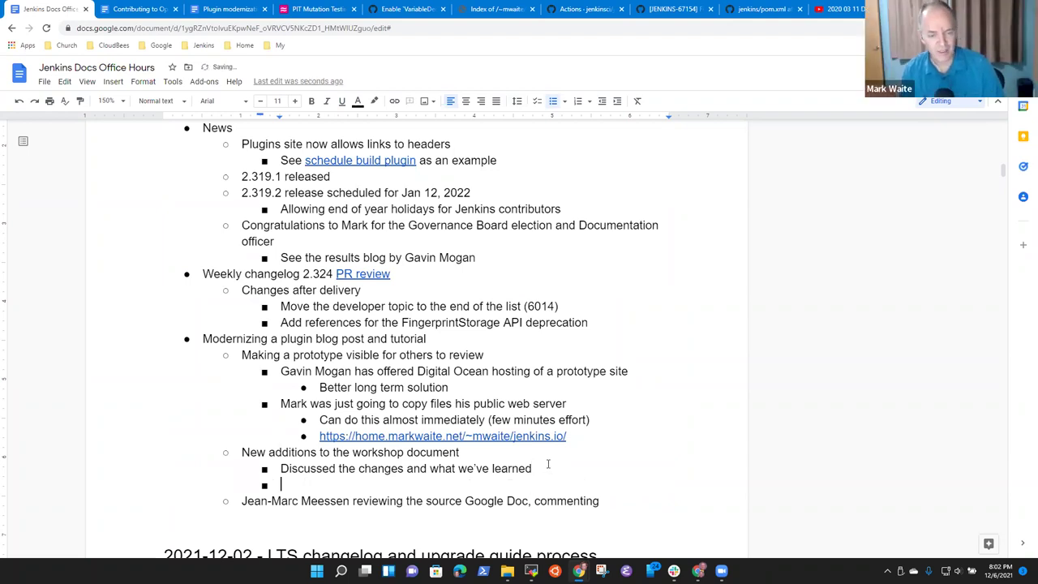
key("shift+Tab")
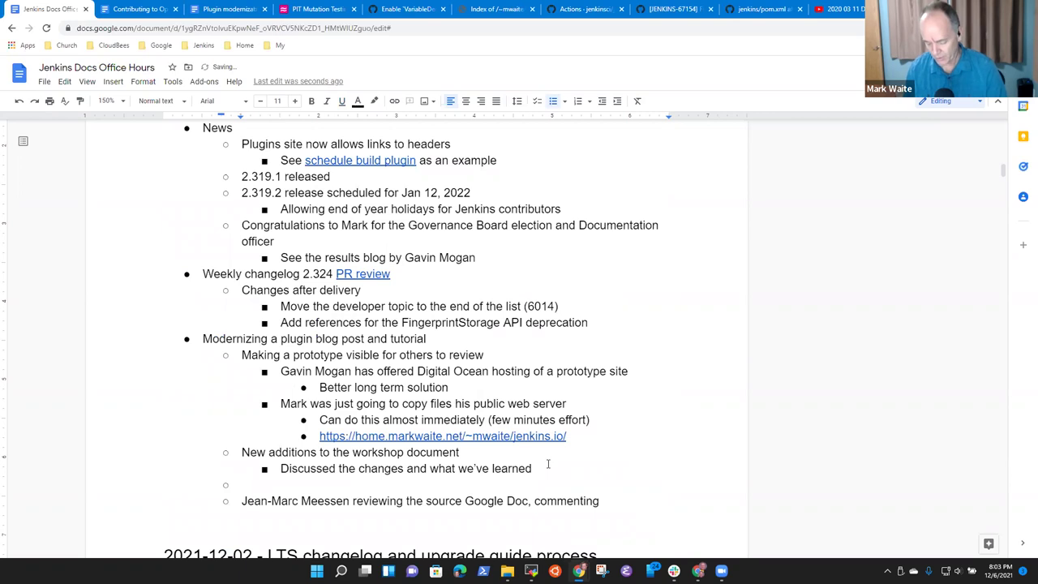
type("Plan to up")
key("BackSpace")
key("BackSpace")
type("publ")
key("BackSpace")
type("lish in two phases")
Step: Add the sub-bullets "Contributor topics" and "Maintainer topics" under the two-phase publishing plan
key("Return")
key("Tab")
type("Contributor topics")
key("Return")
type("Maintainer topics")
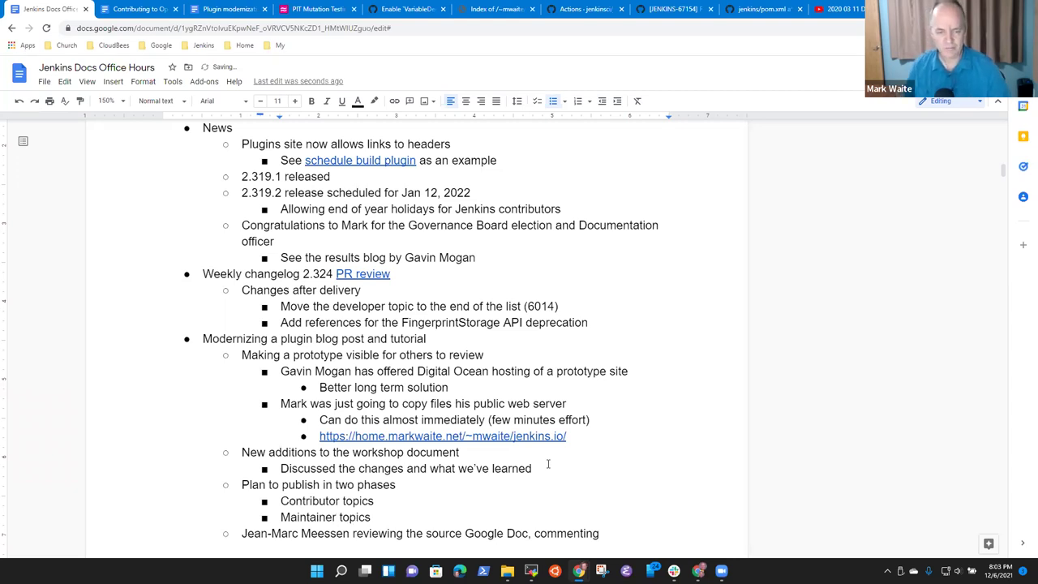
Step: Append "- want to complete before end of December 25" to the "Contributor topics" bullet
key("Up")
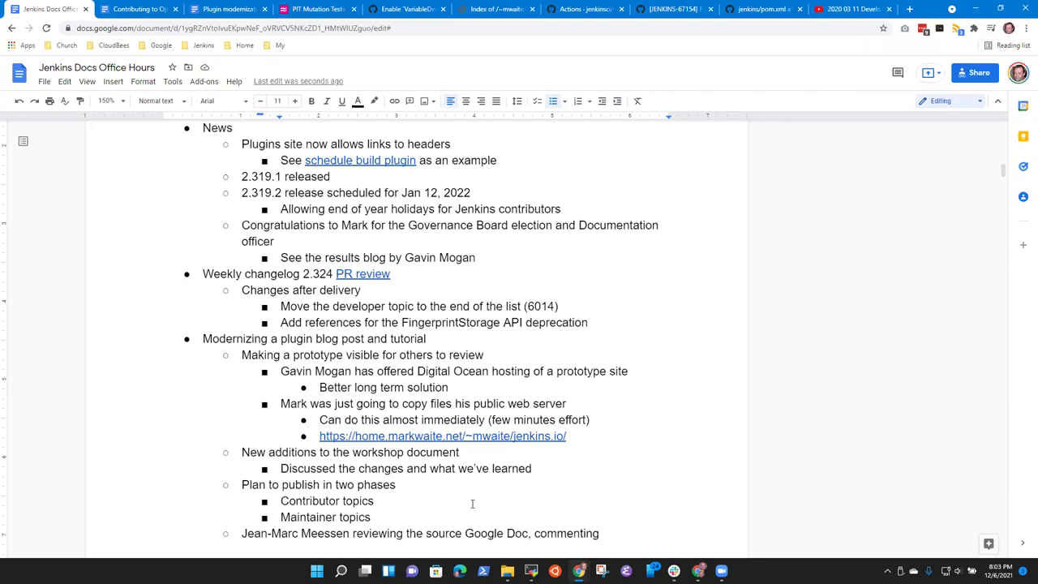
type("- want to complete")
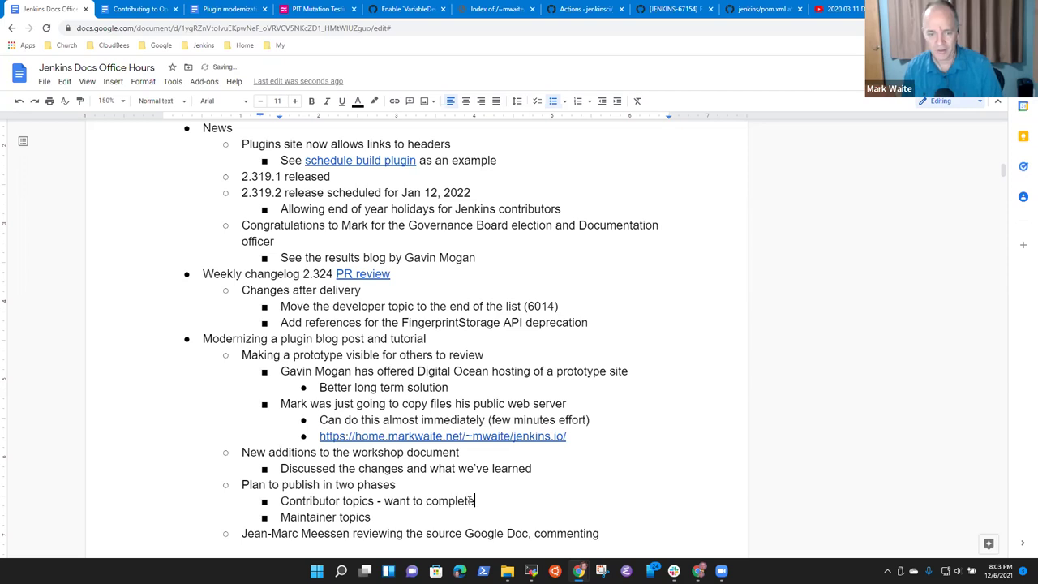
type(" befor")
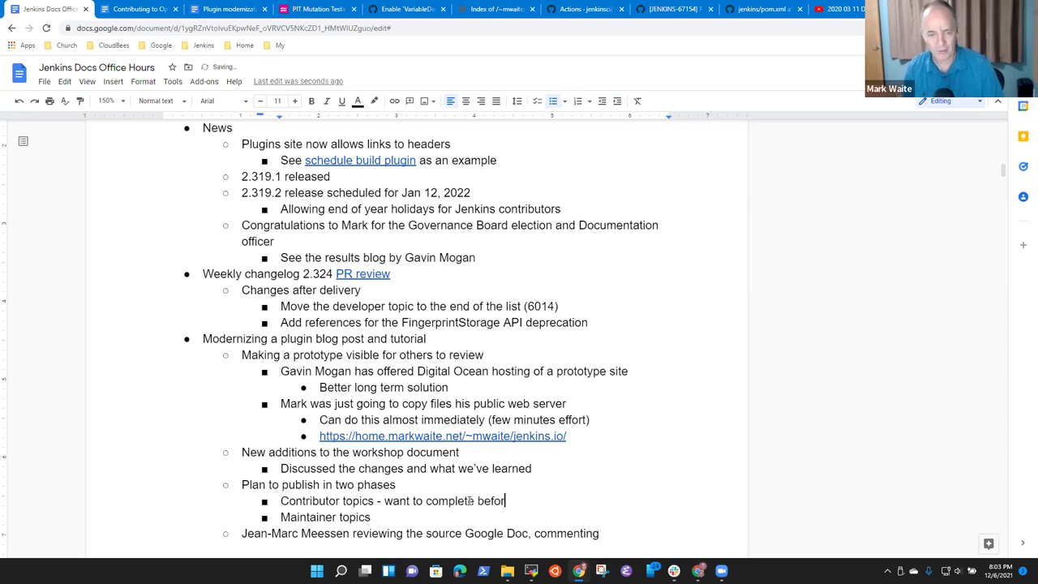
type("e end of Decem")
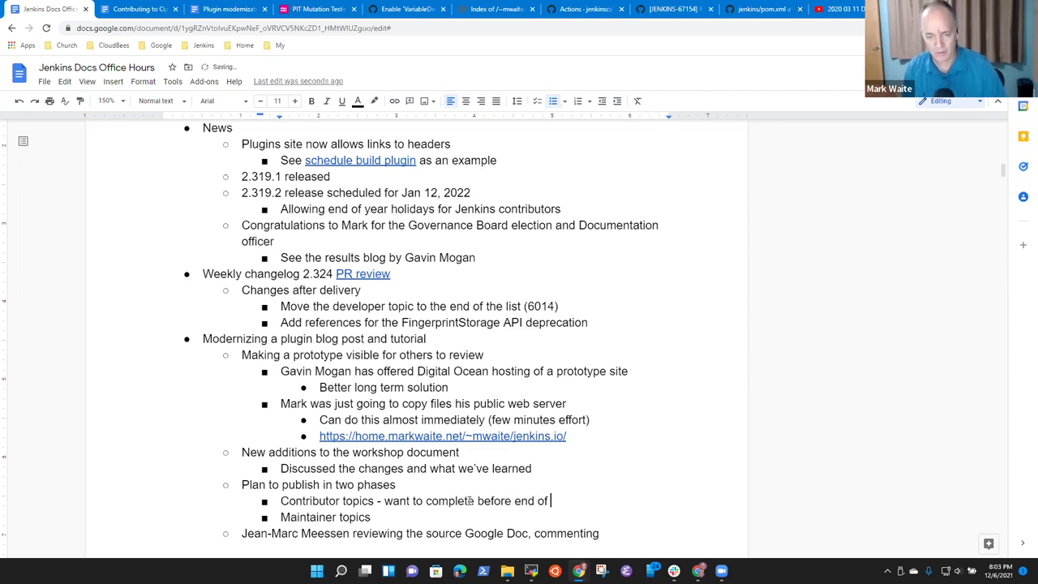
key("BackSpace")
key("BackSpace")
type("ember")
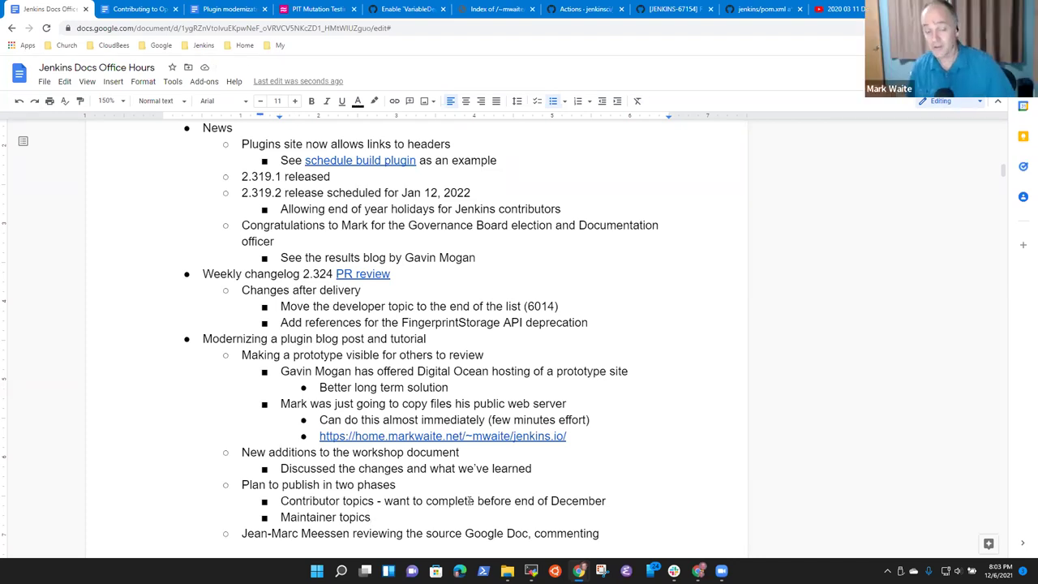
type("25")
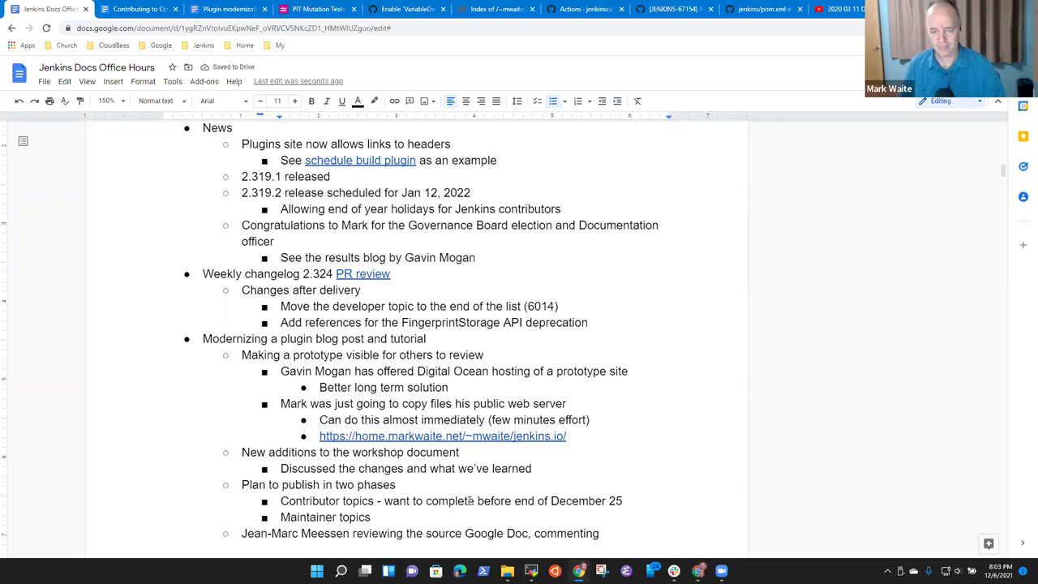
Step: Remove the words "end of" from the contributor topics deadline so it reads "before December 25"
key("ctrl+shift+Left")
key("ctrl+Right")
key("ctrl+shift+Left")
key("ctrl+shift+Left")
key("BackSpace")
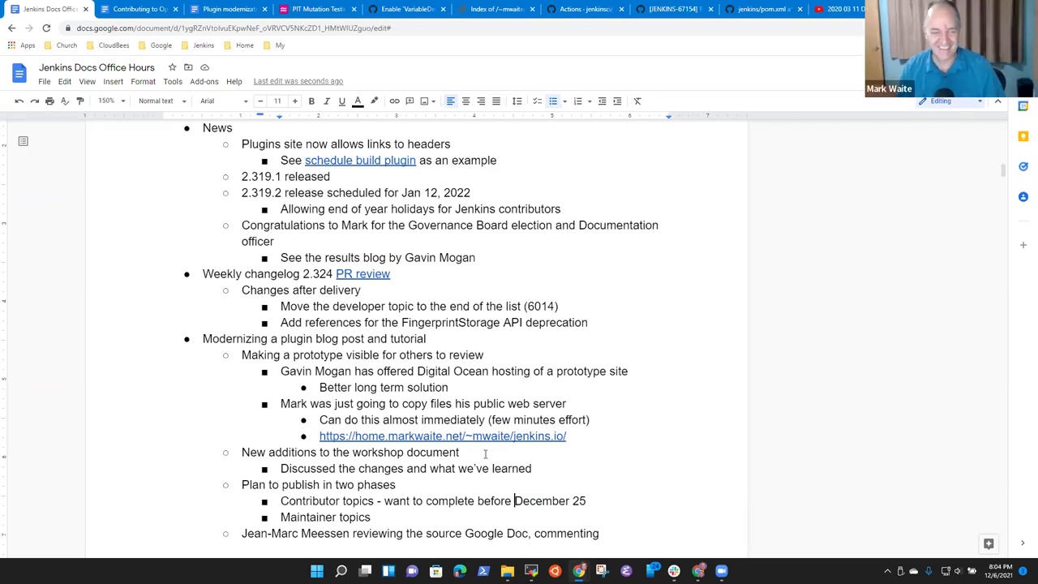
scroll(403, 470, "down", 2)
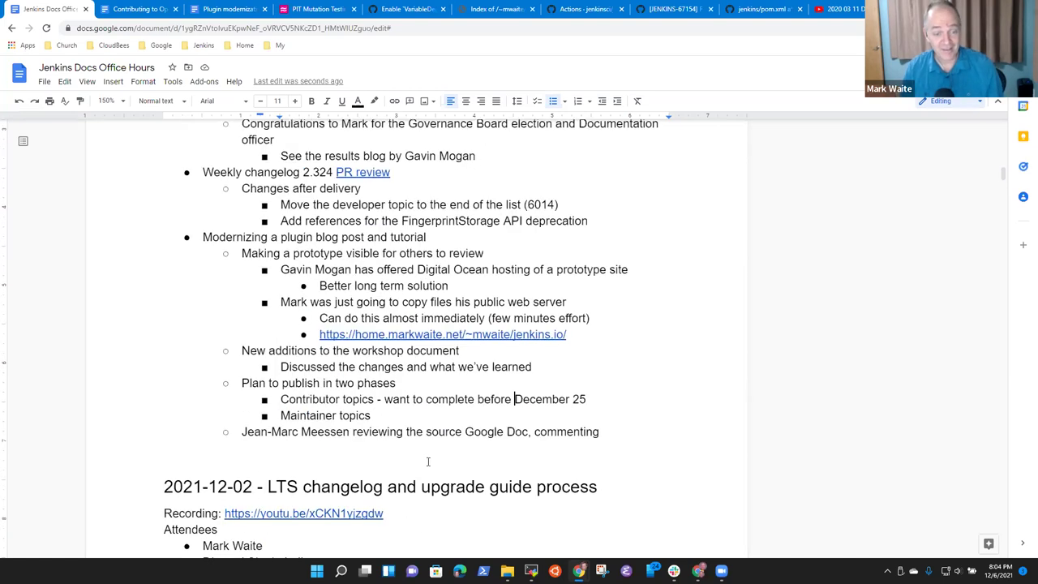